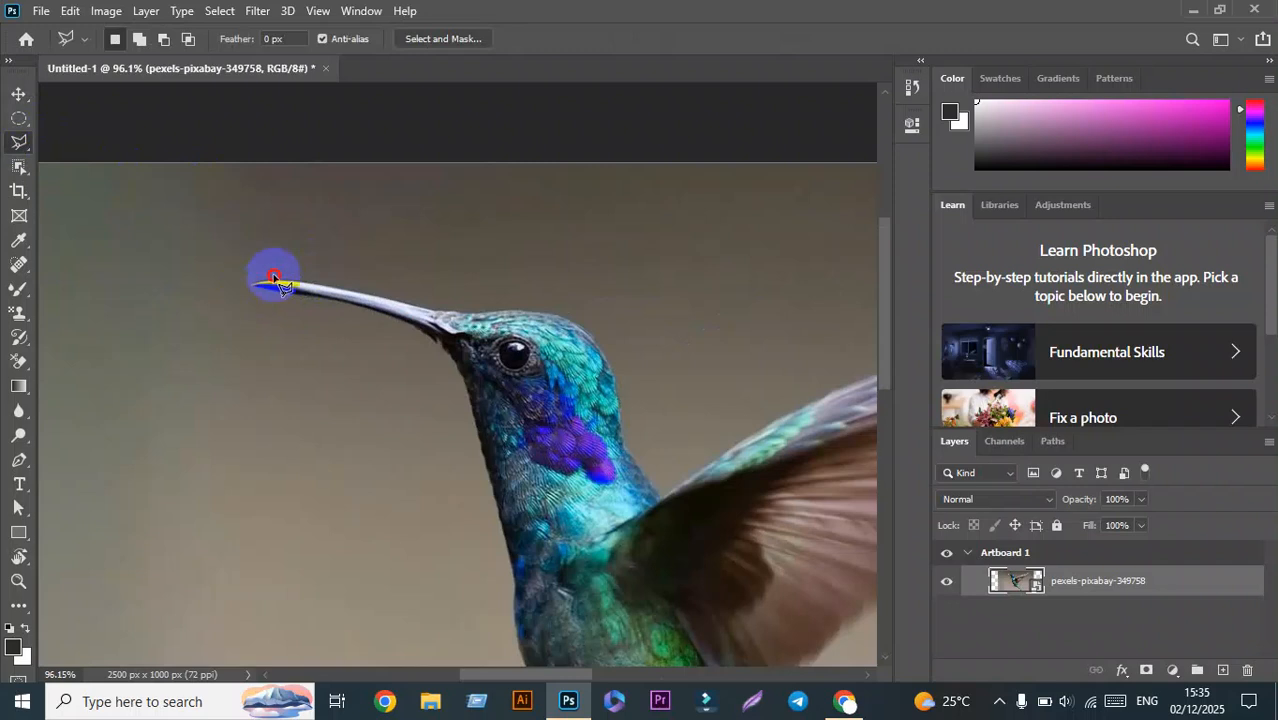
Step: Outline the hummingbird's beak with a polygonal lasso selection, try to delete the selected area, and deselect
left_click(512, 281)
left_click(254, 272)
left_click(251, 334)
left_click(395, 331)
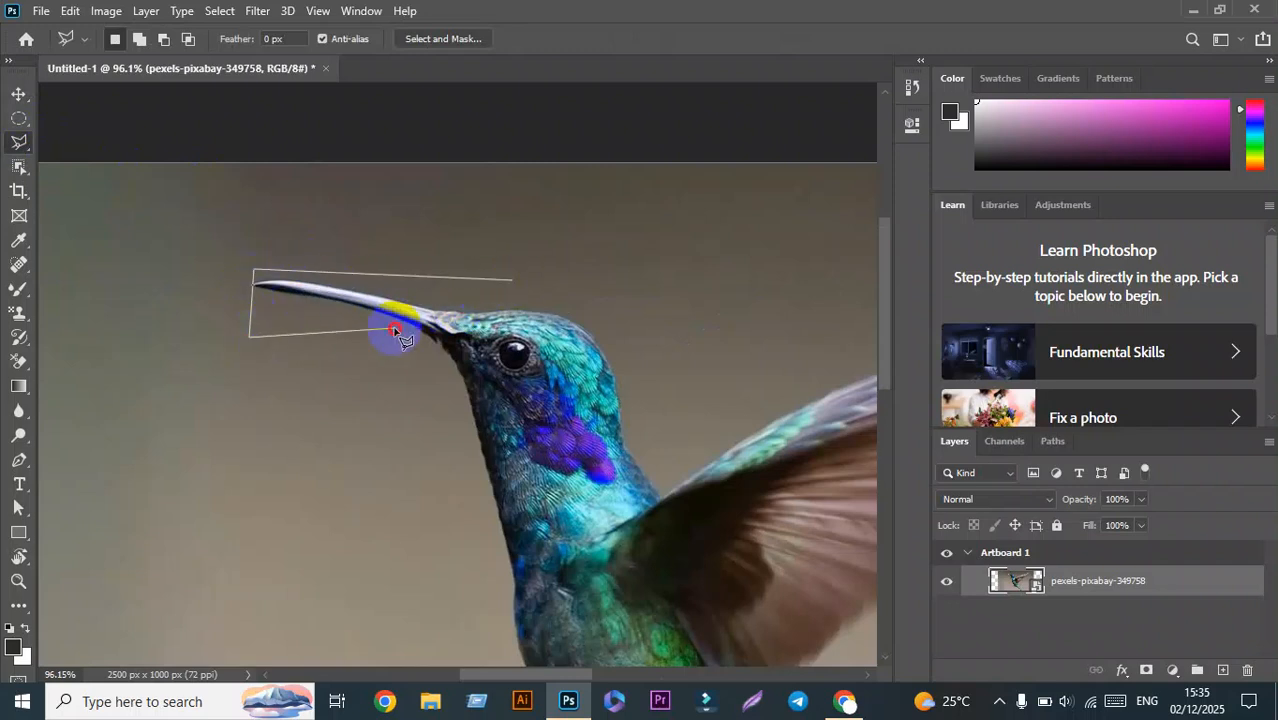
left_click(514, 283)
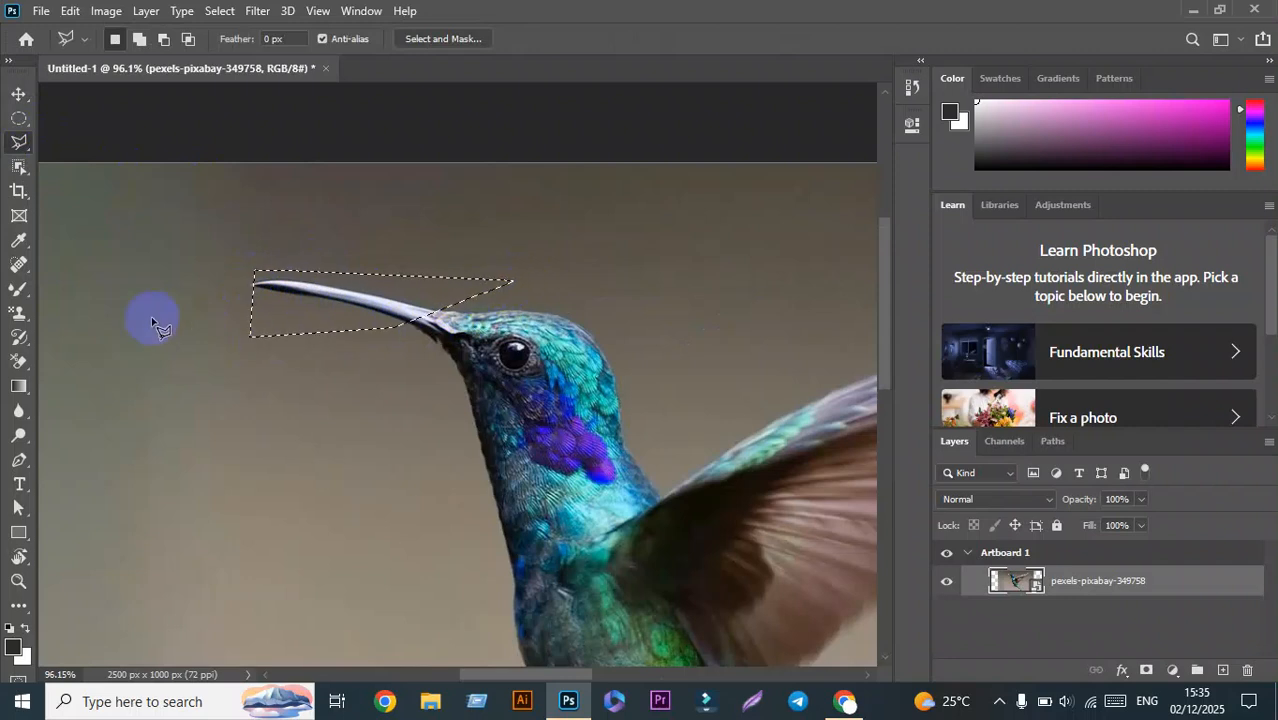
key("Delete")
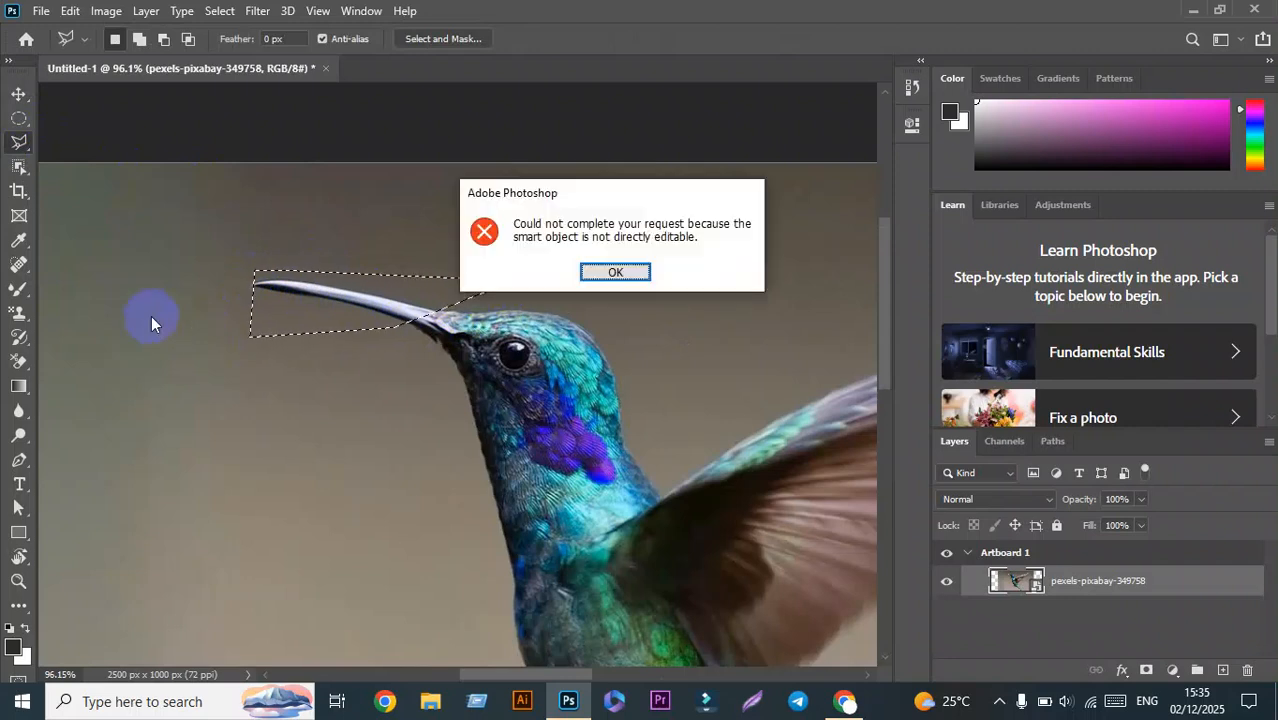
left_click(588, 270)
key("ctrl+d")
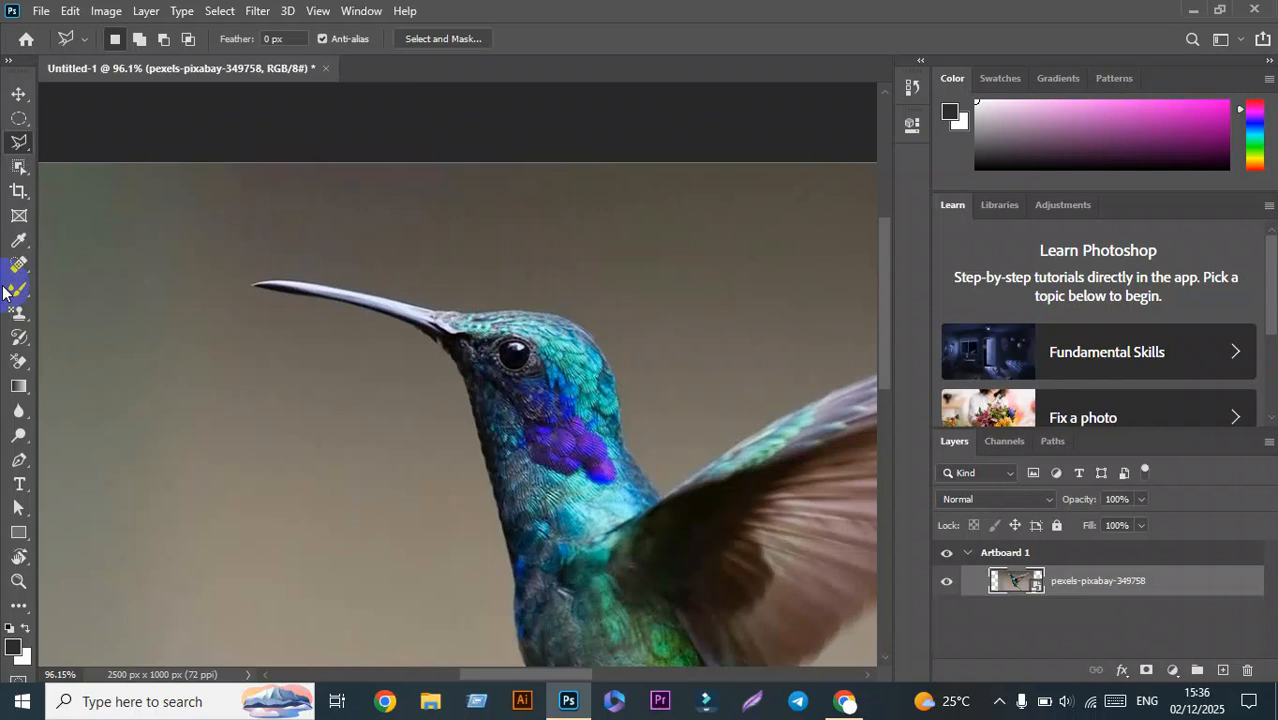
Step: Switch to the freehand Lasso Tool and show the available lasso variants
right_click(21, 142)
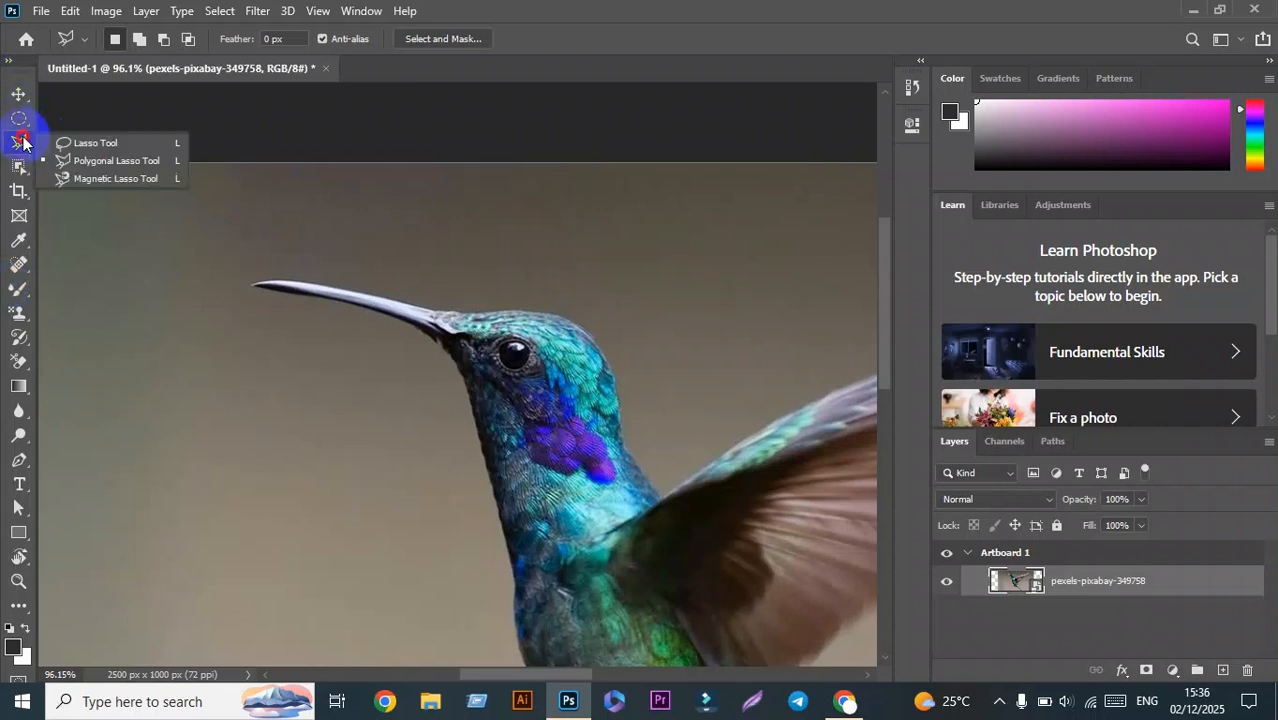
left_click(118, 145)
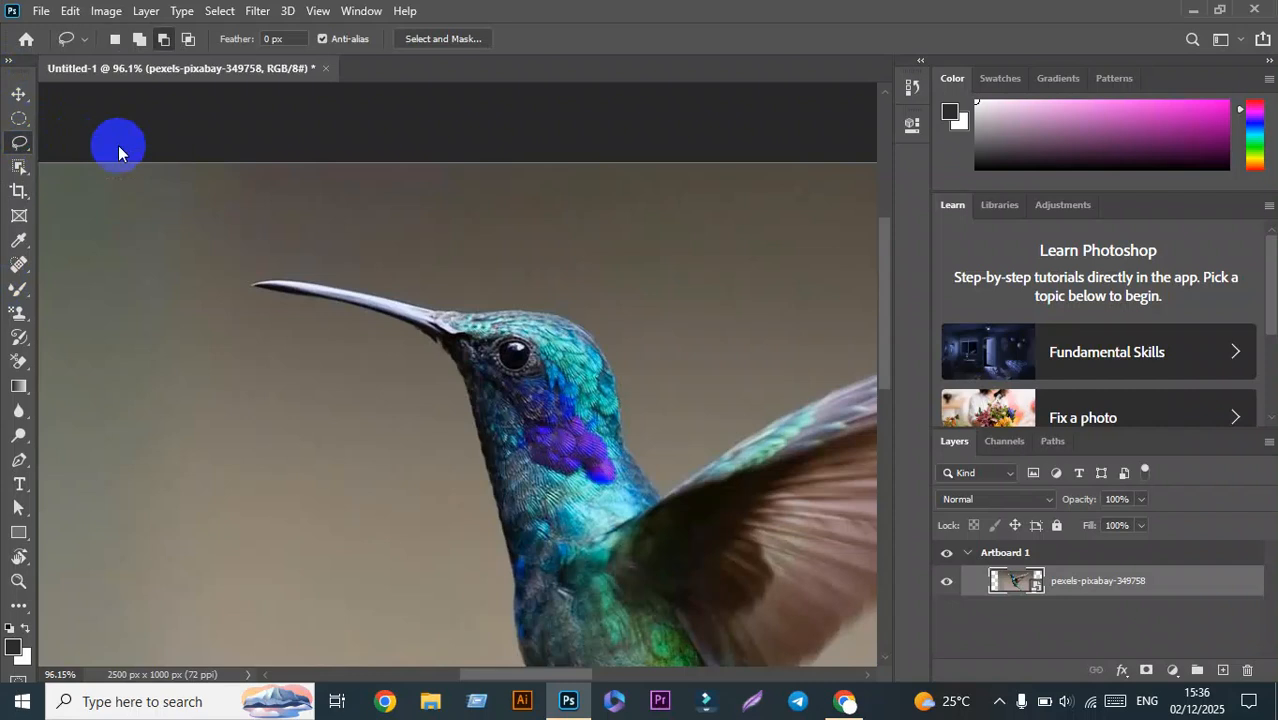
right_click(21, 142)
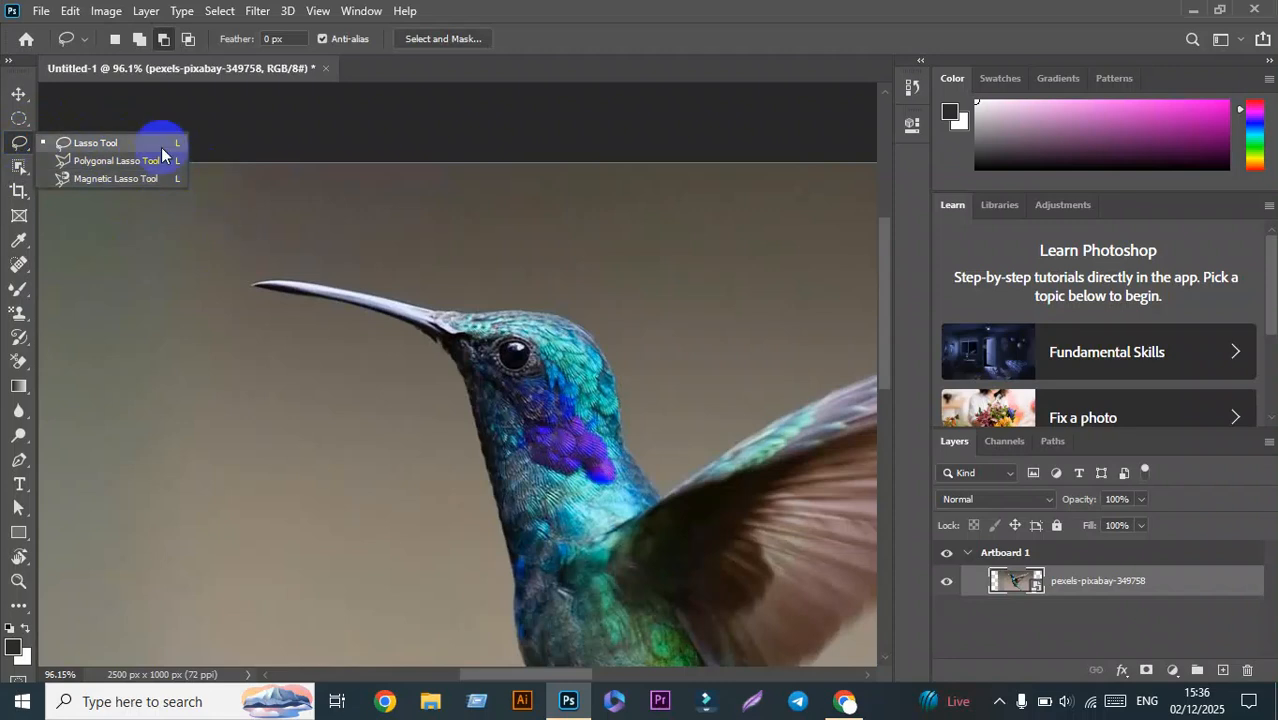
Step: Switch to Chrome, search the web for "lasso tools full meaning", skim the results, and return to Photoshop
left_click(845, 701)
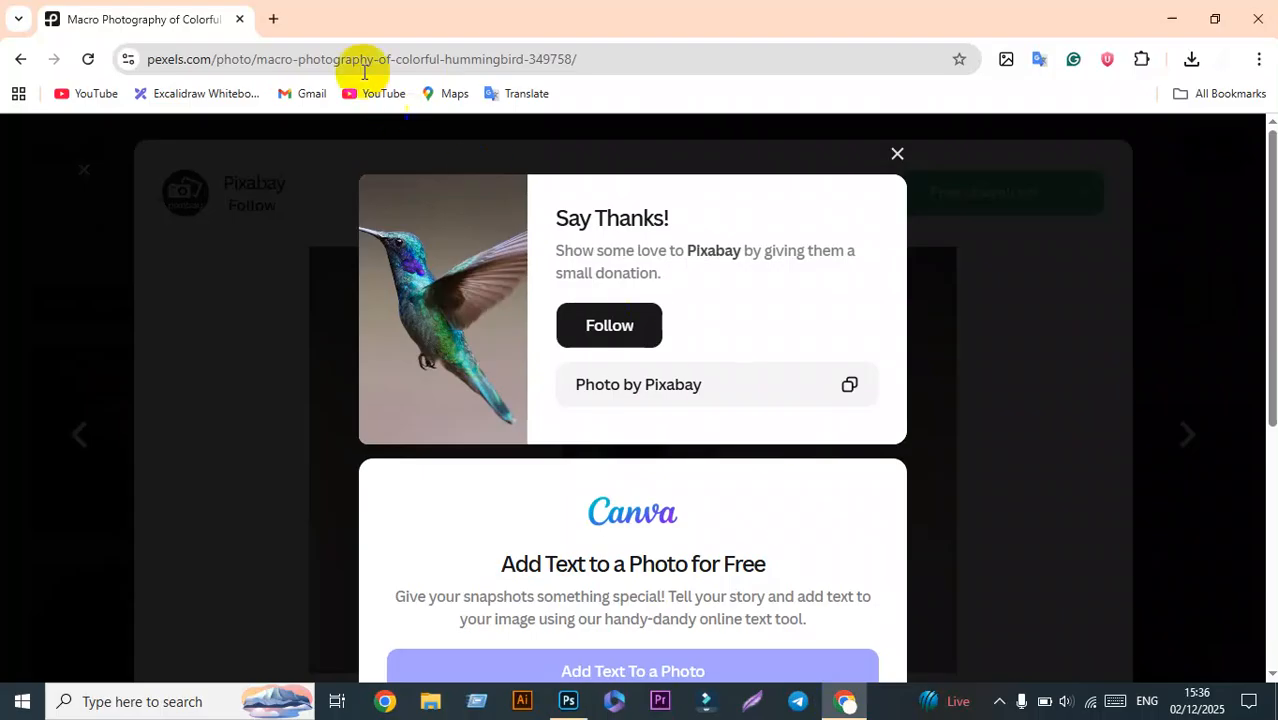
left_click(273, 19)
type("l")
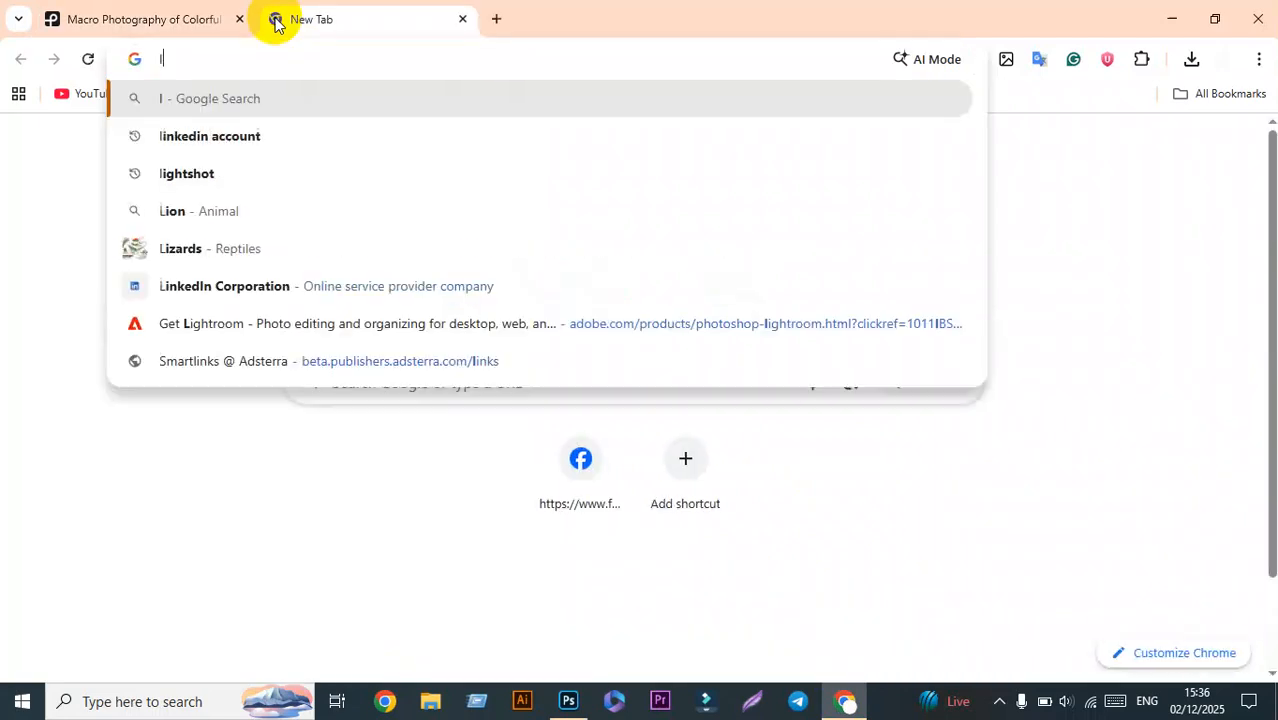
type("asso tools full")
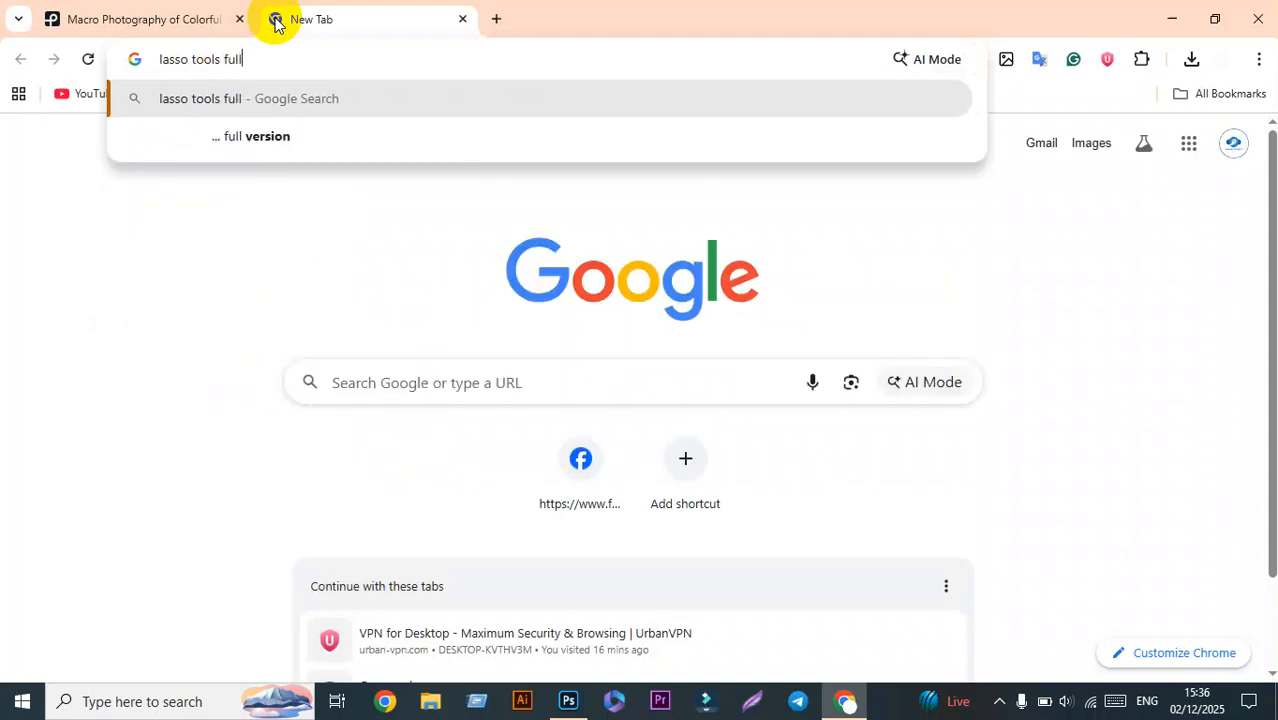
type(" mea")
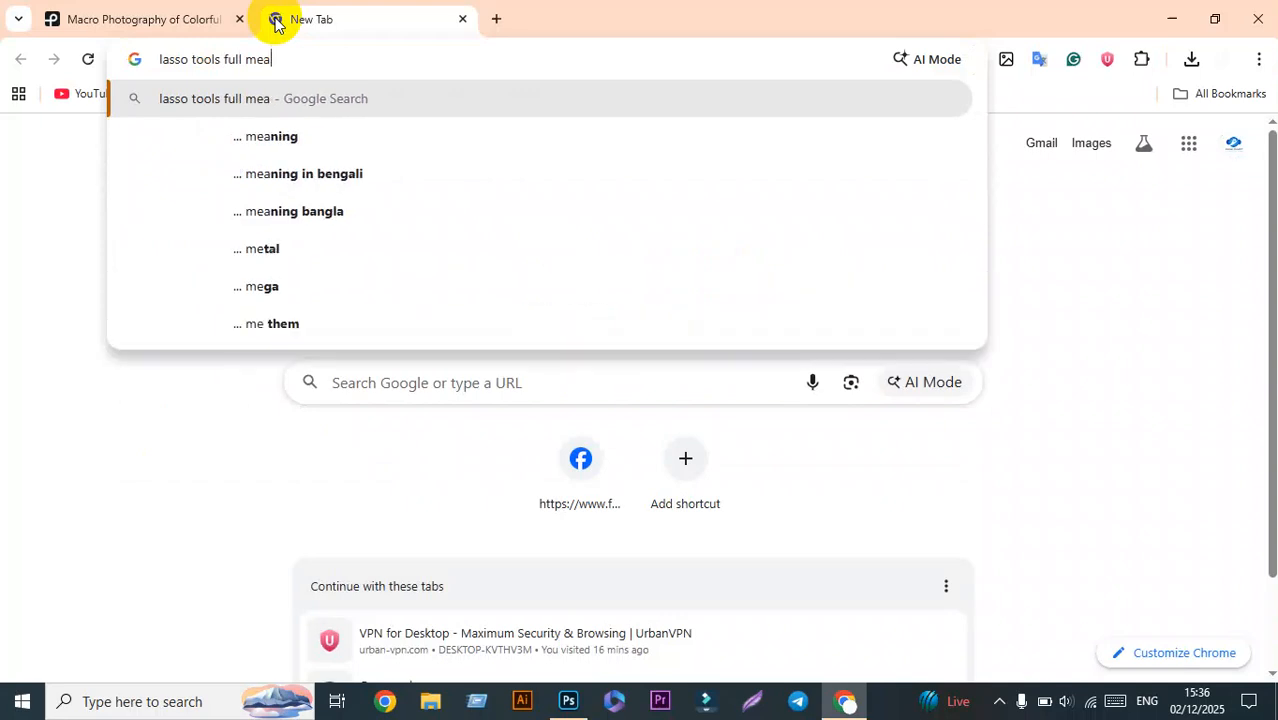
type("ning")
key("Return")
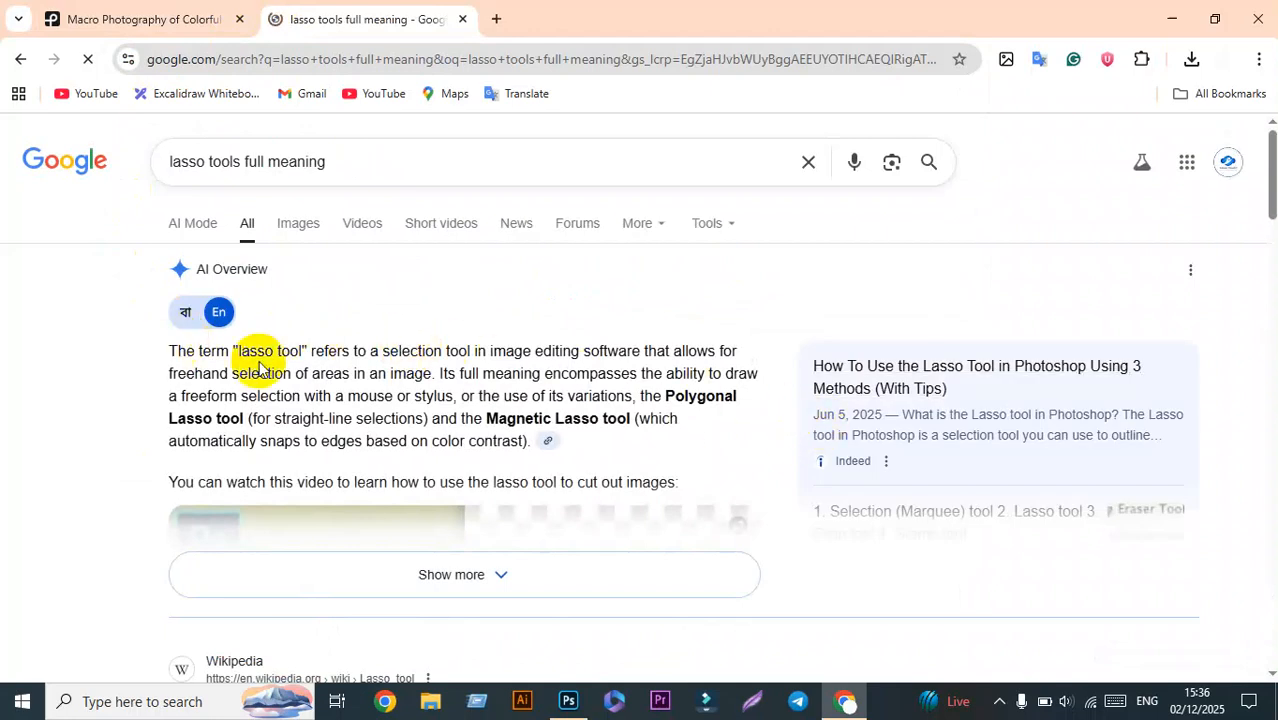
scroll(467, 350, "down", 4)
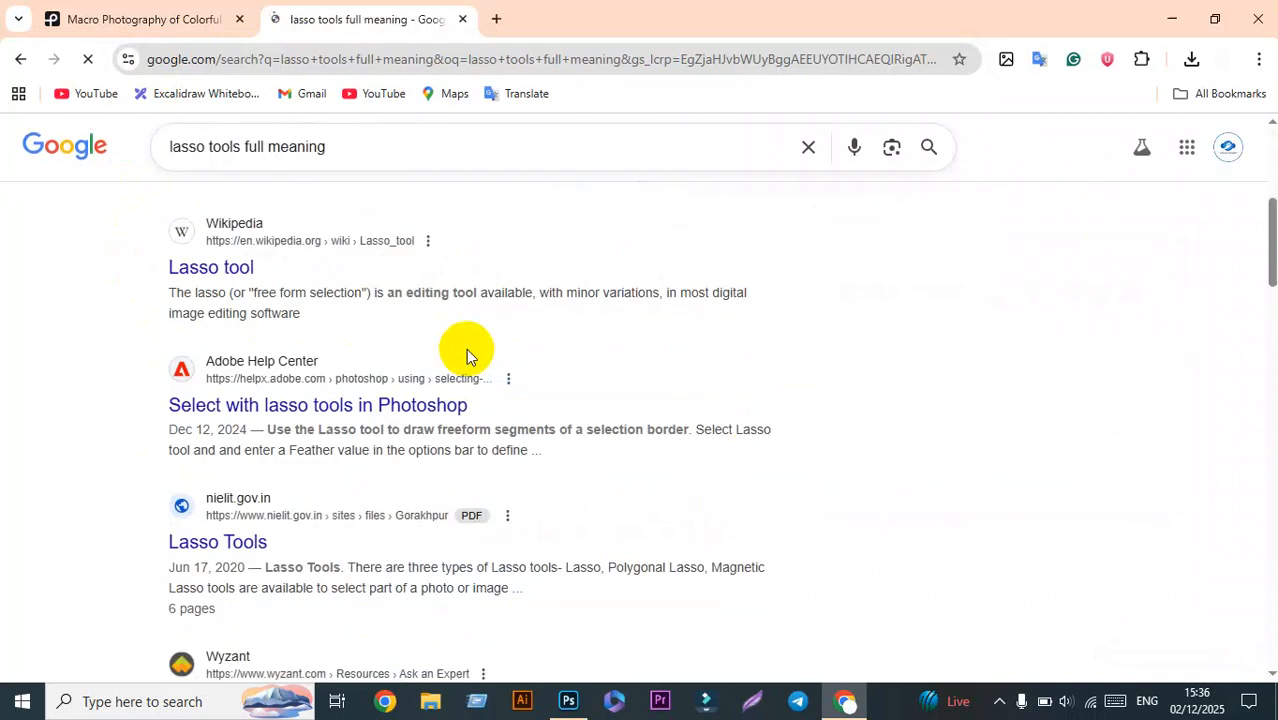
left_click(465, 20)
left_click(1171, 18)
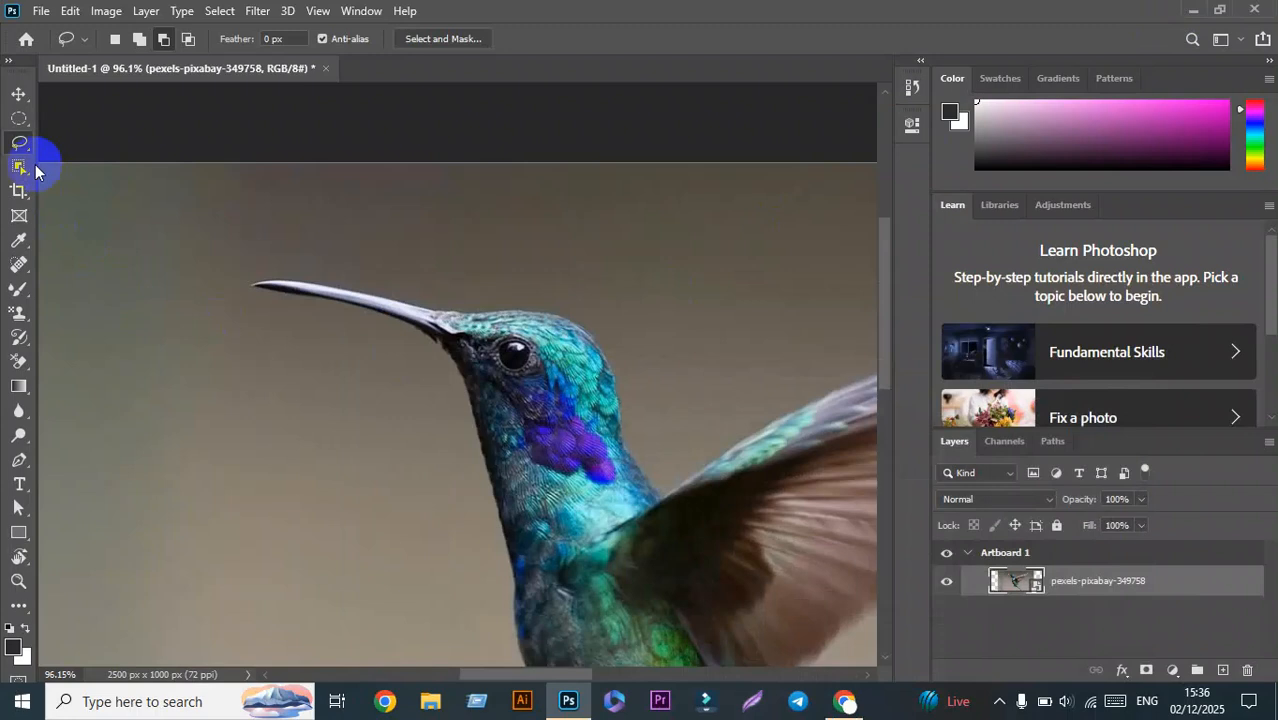
Step: Activate the Polygonal Lasso Tool from the lasso variants
right_click(15, 146)
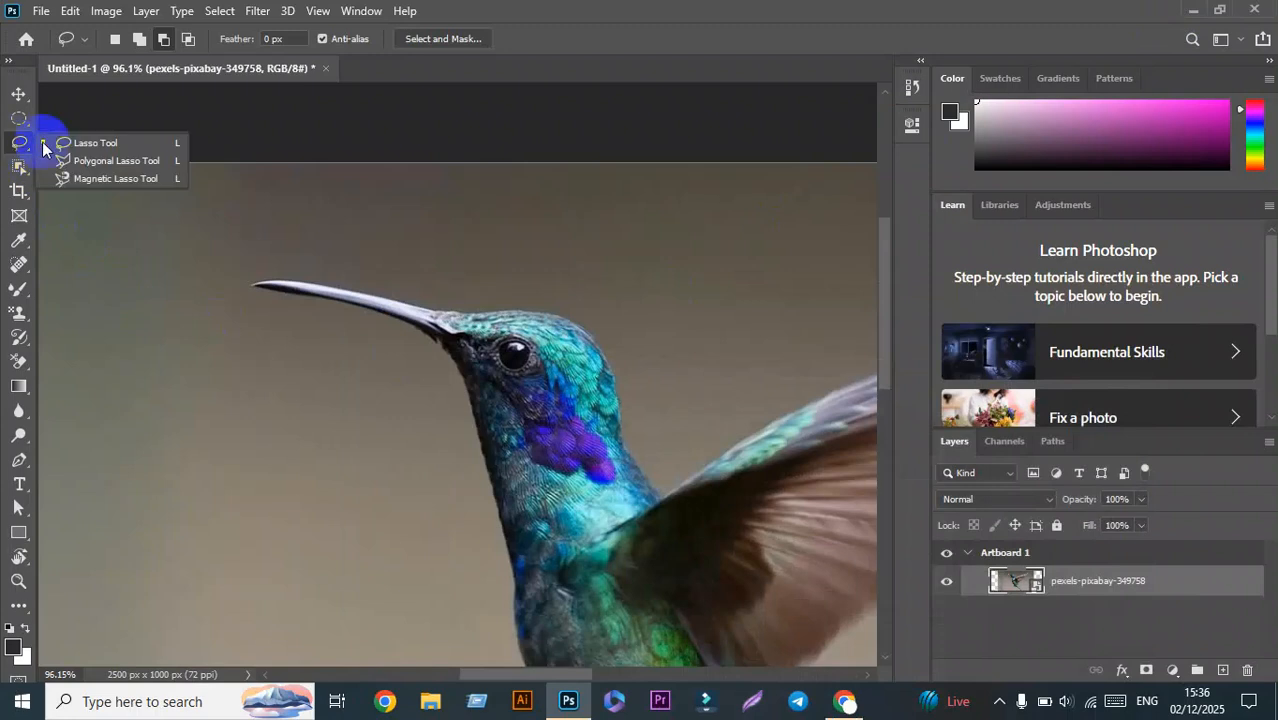
left_click(143, 163)
left_click(28, 145)
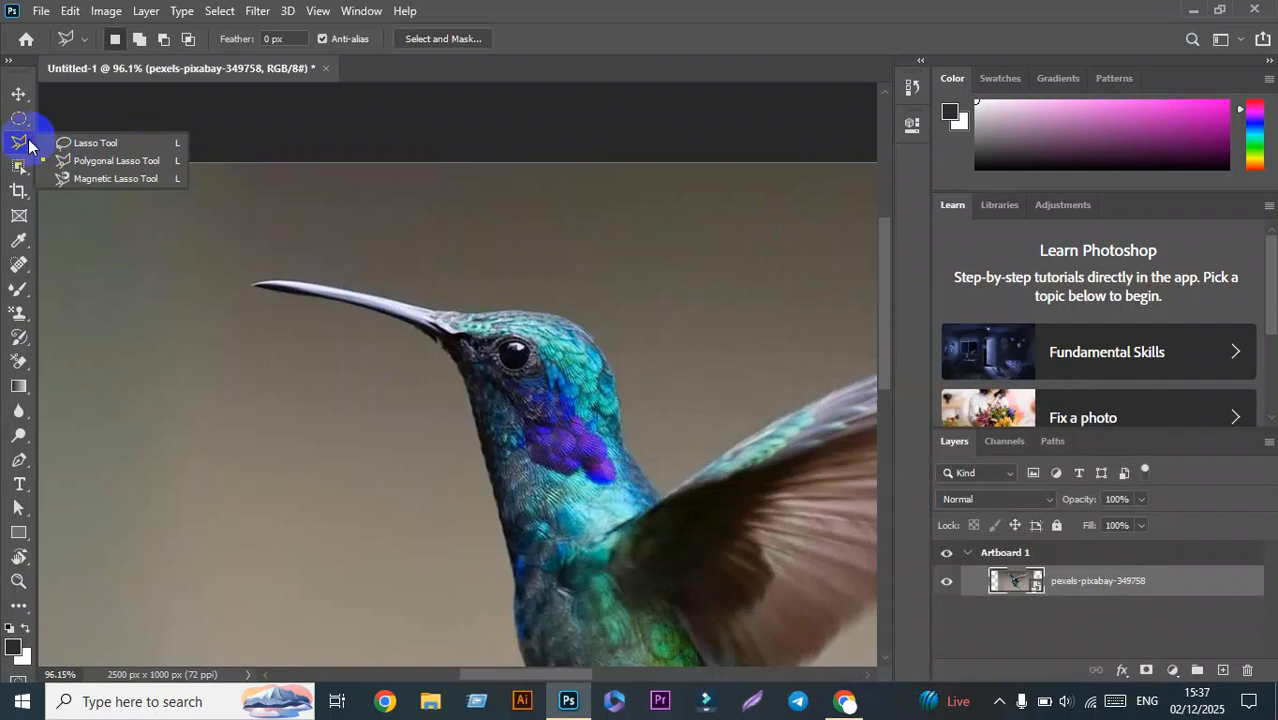
left_click(116, 161)
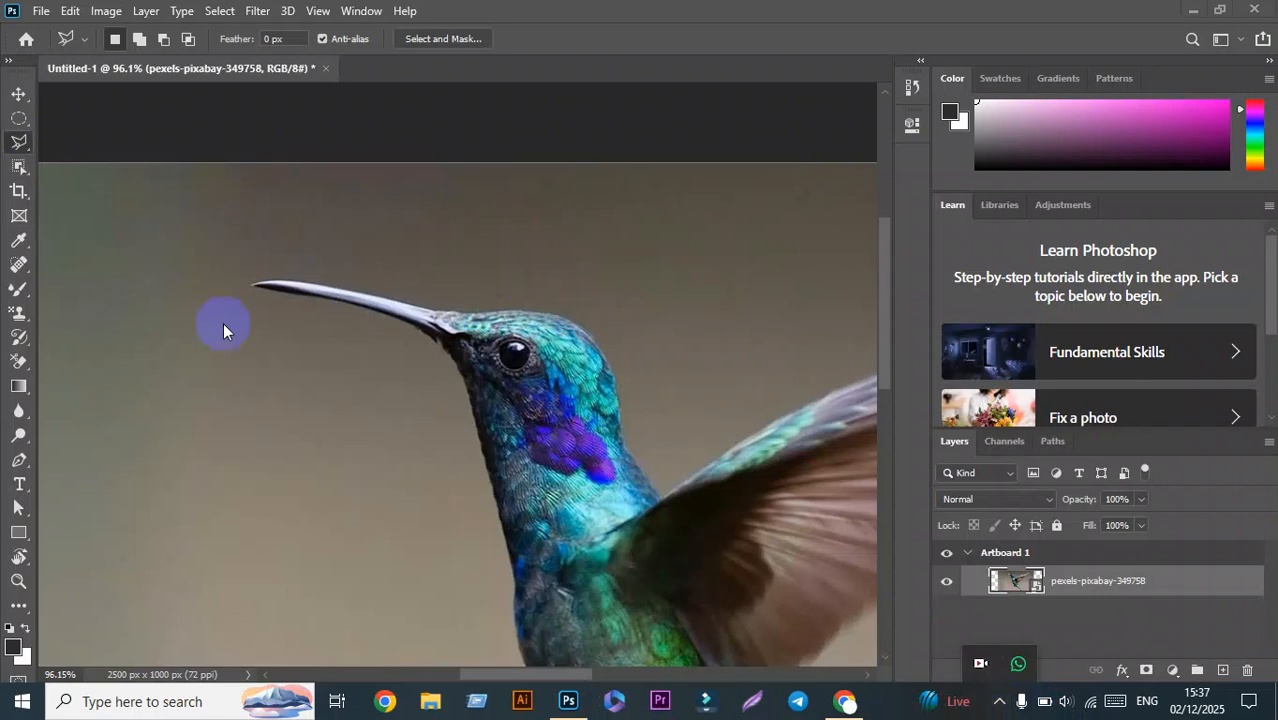
Step: Launch Lightshot through the Windows search
left_click(128, 697)
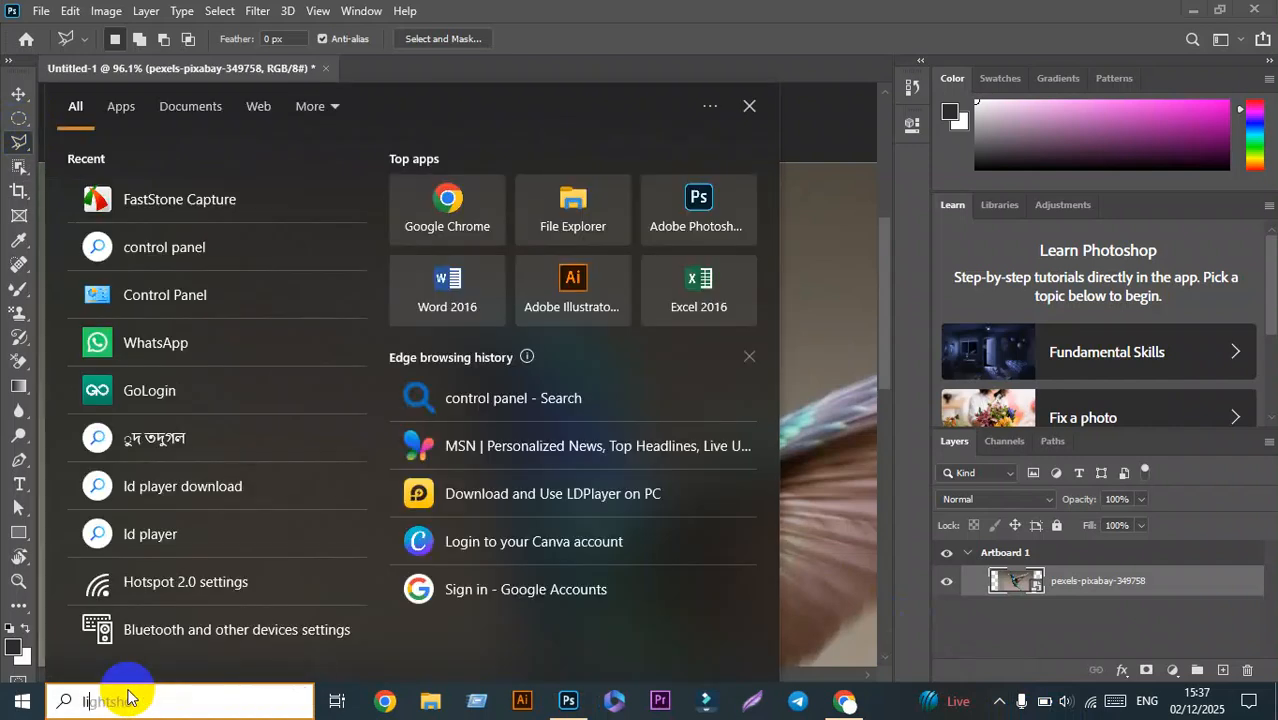
key("Return")
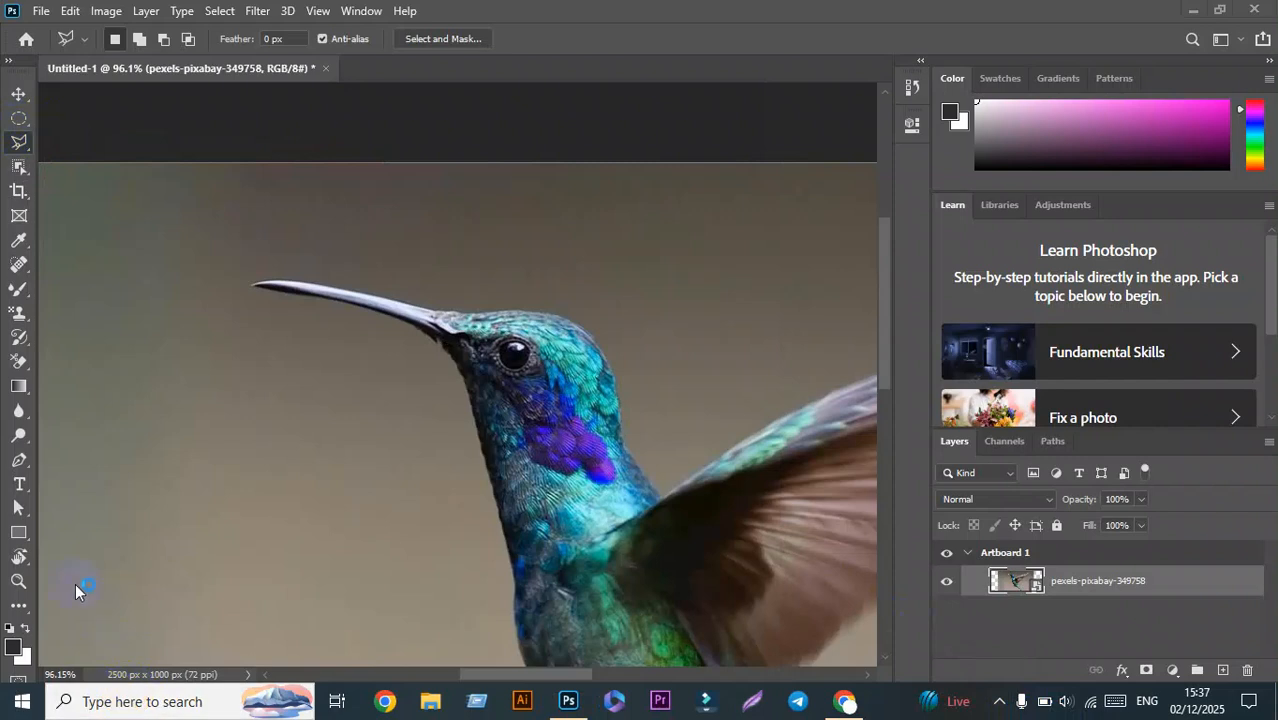
right_click(13, 153)
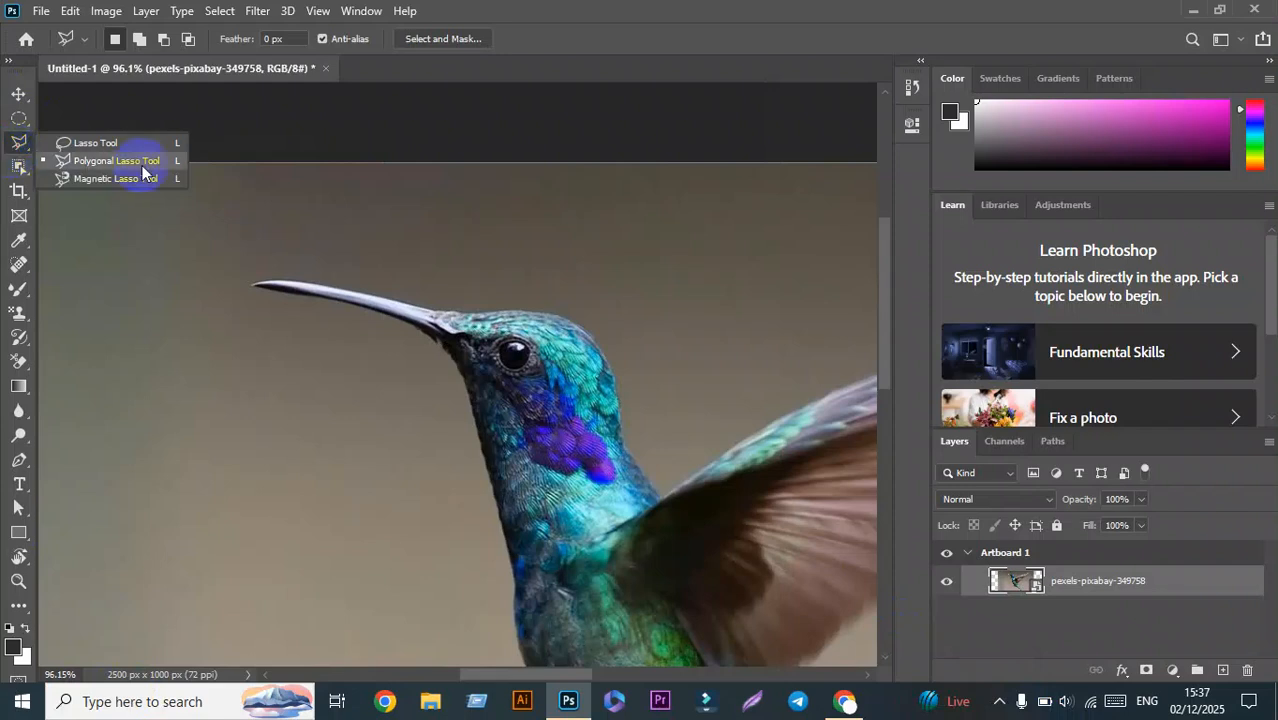
left_click(142, 166)
right_click(20, 141)
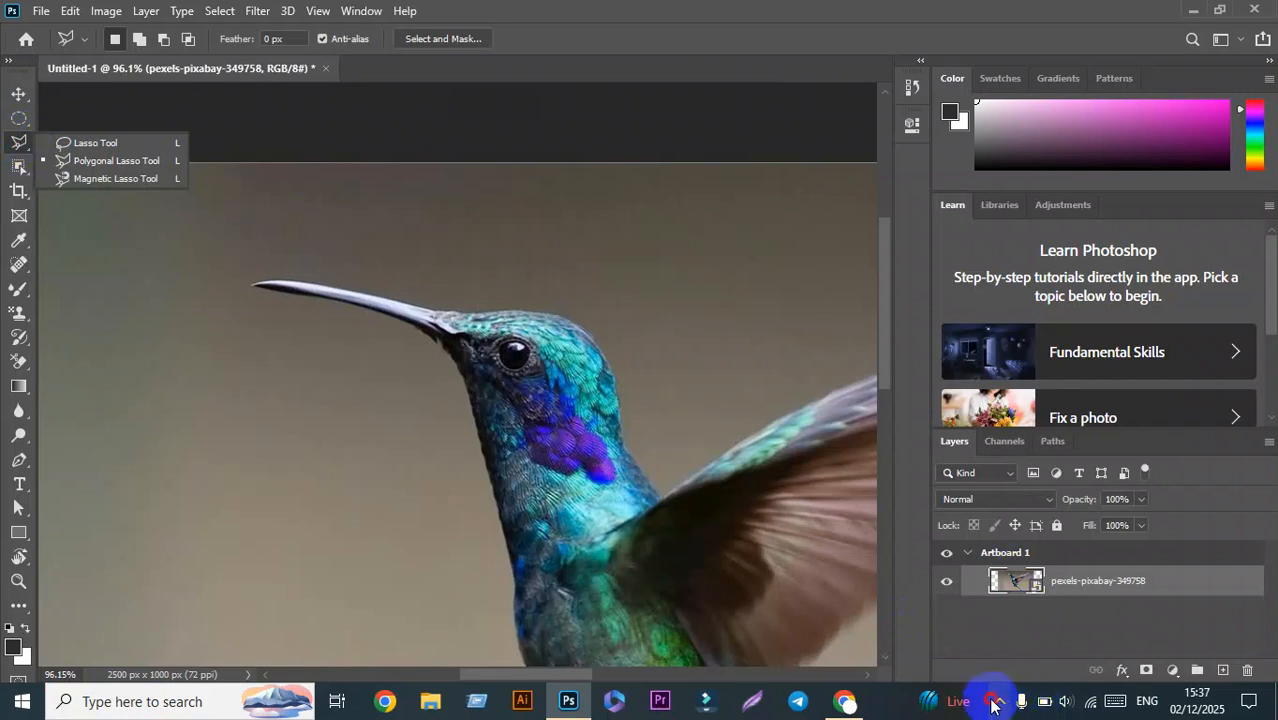
left_click(993, 703)
right_click(960, 696)
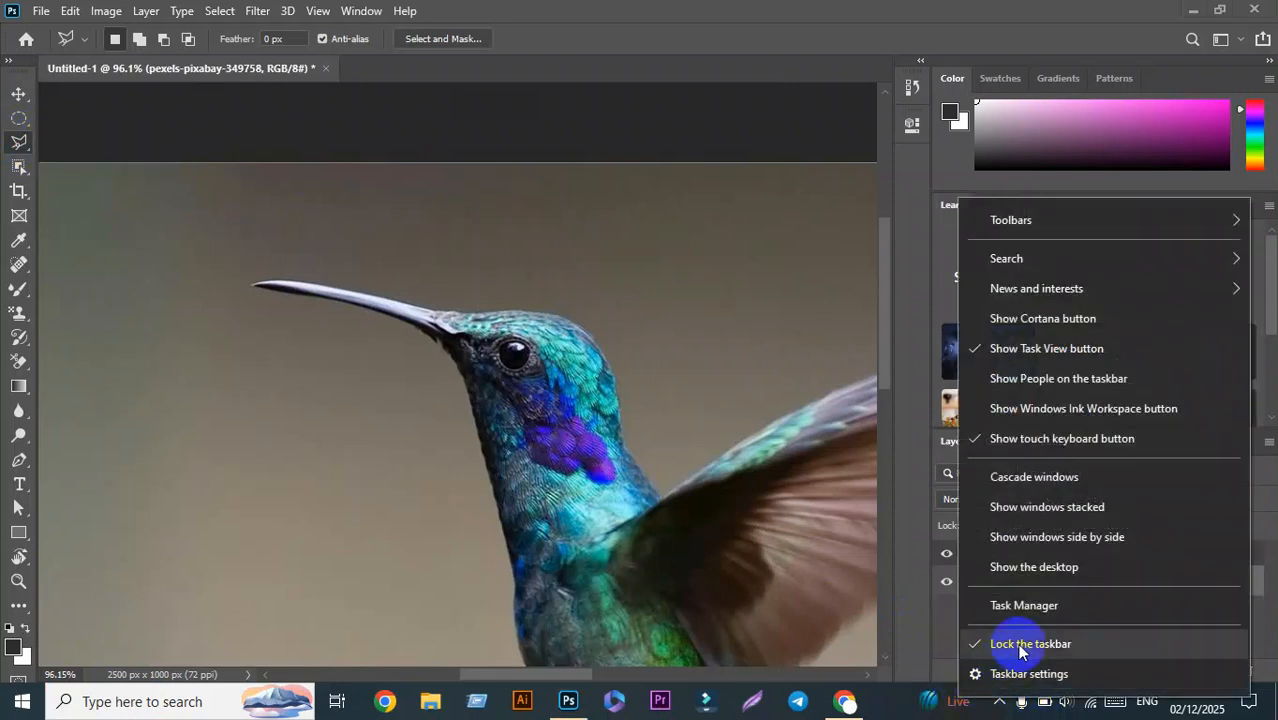
left_click(872, 694)
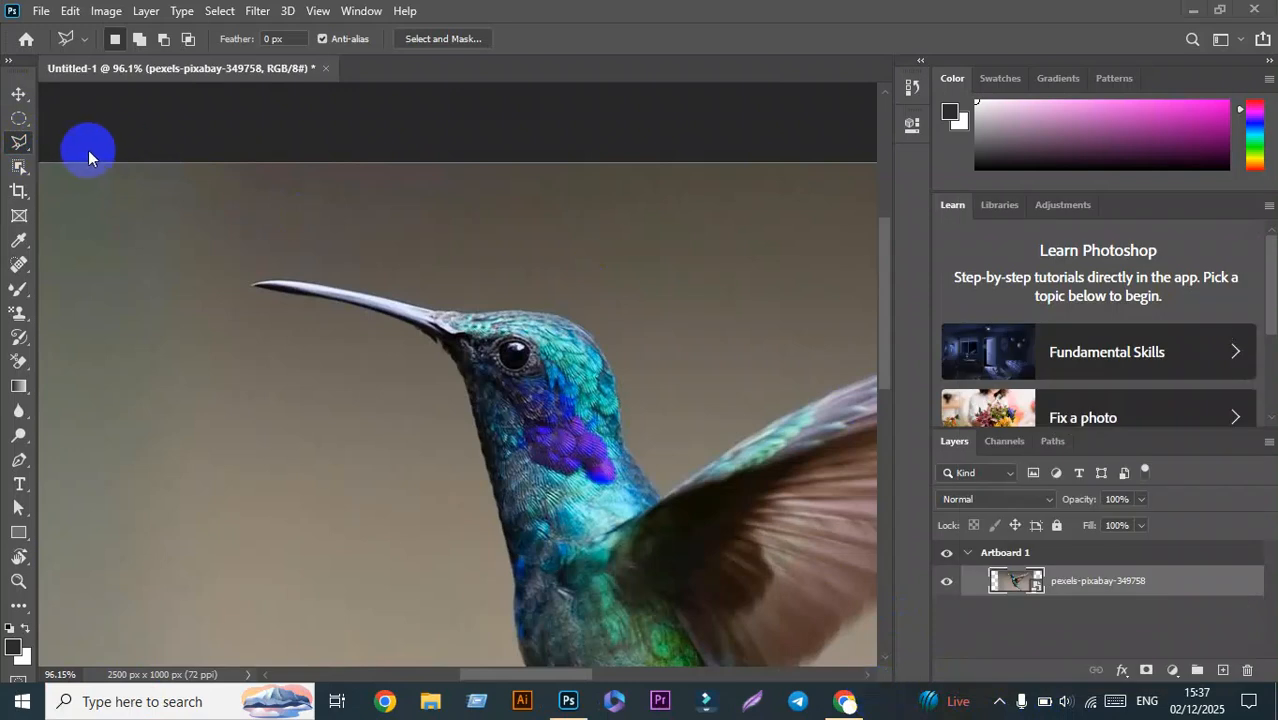
Step: Move the hummingbird photo so it sits against the left edge of Artboard 1
scroll(85, 151, "down", 1)
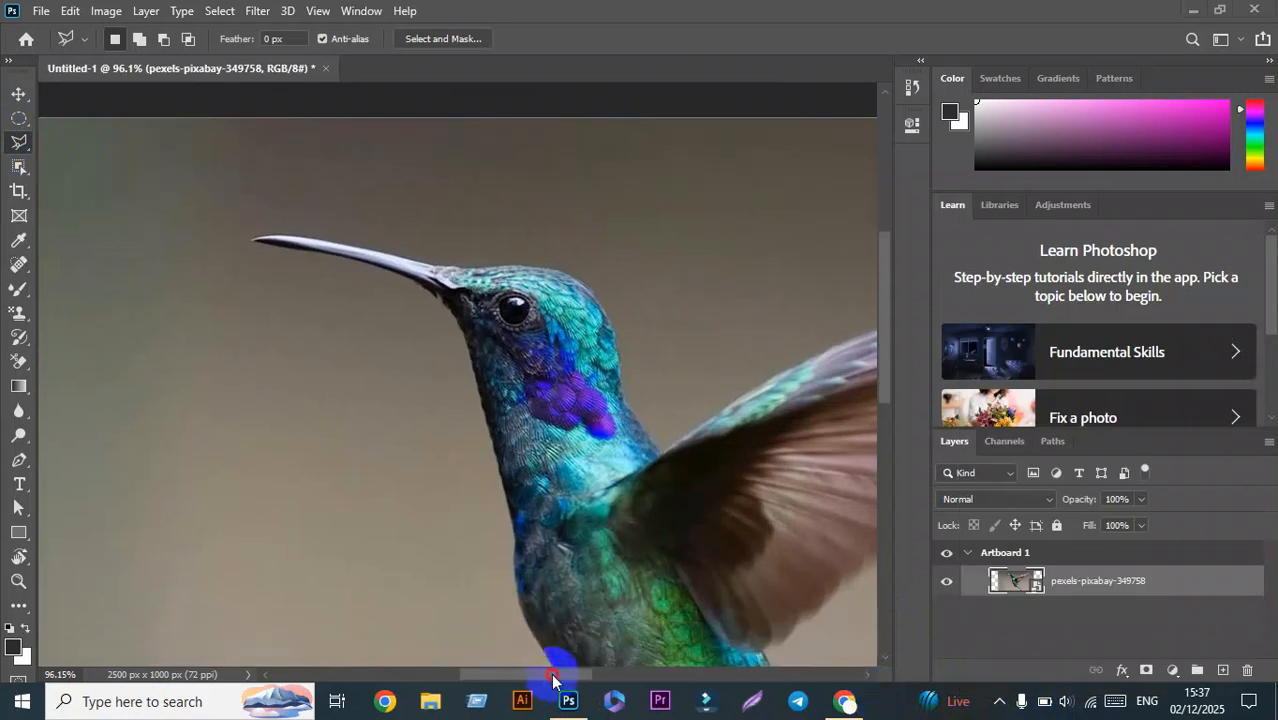
left_click_drag(573, 673, 621, 679)
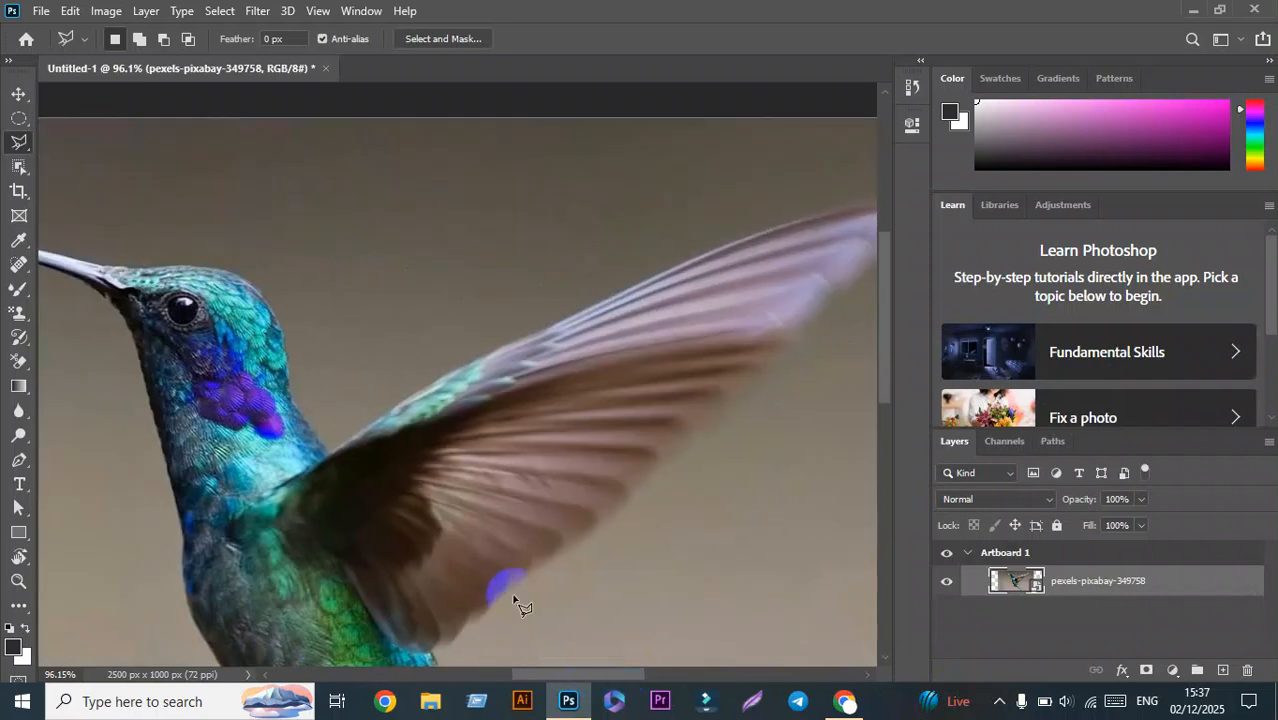
scroll(432, 288, "down", 3)
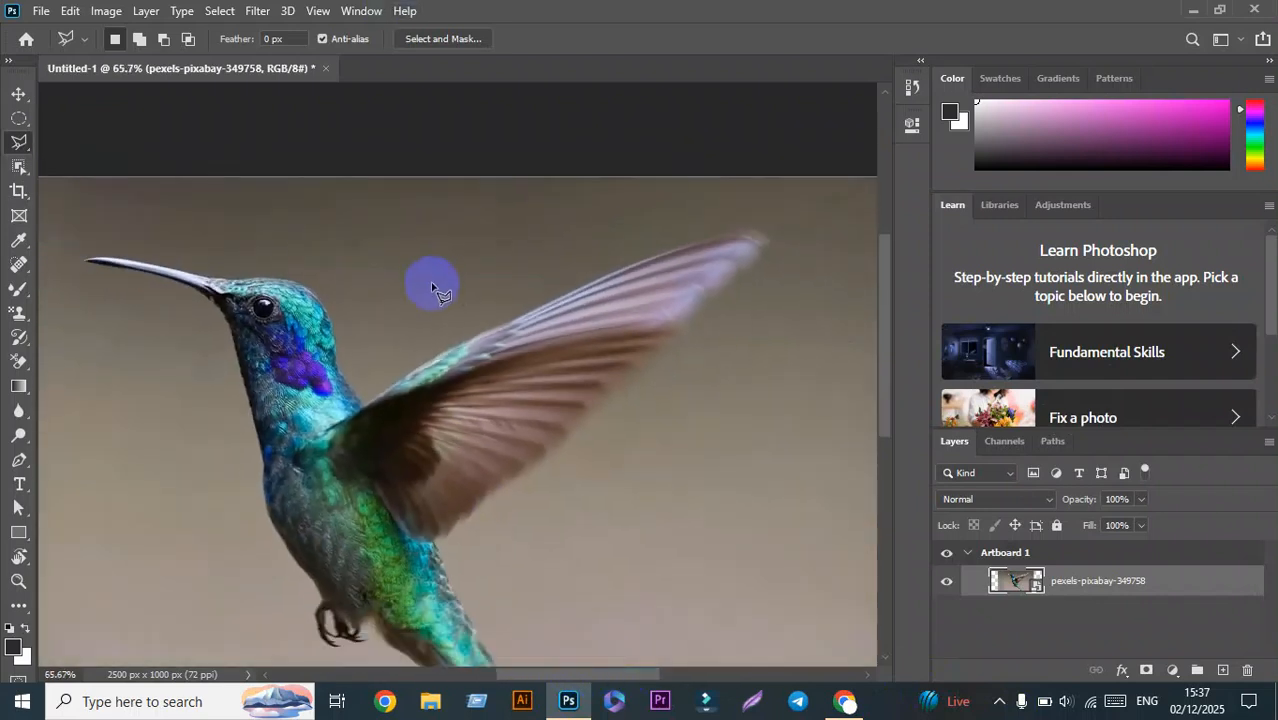
scroll(432, 288, "down", 2)
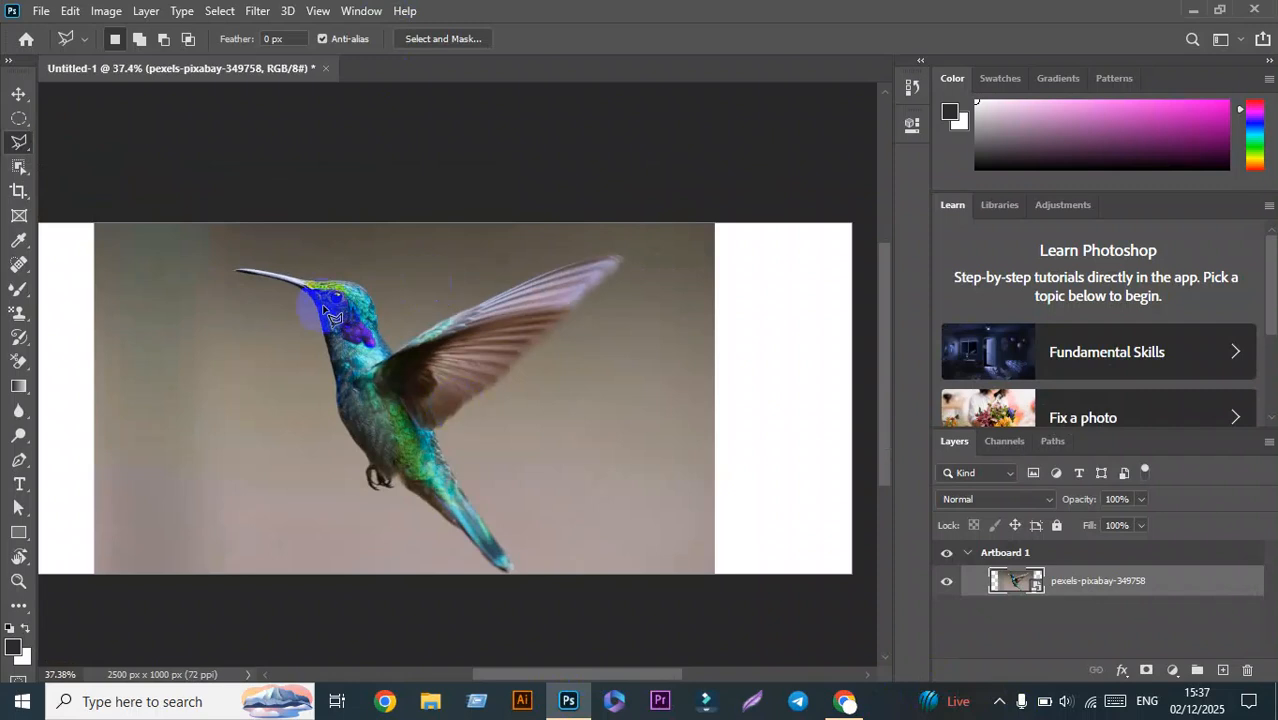
left_click(20, 94)
left_click_drag(579, 419, 550, 400)
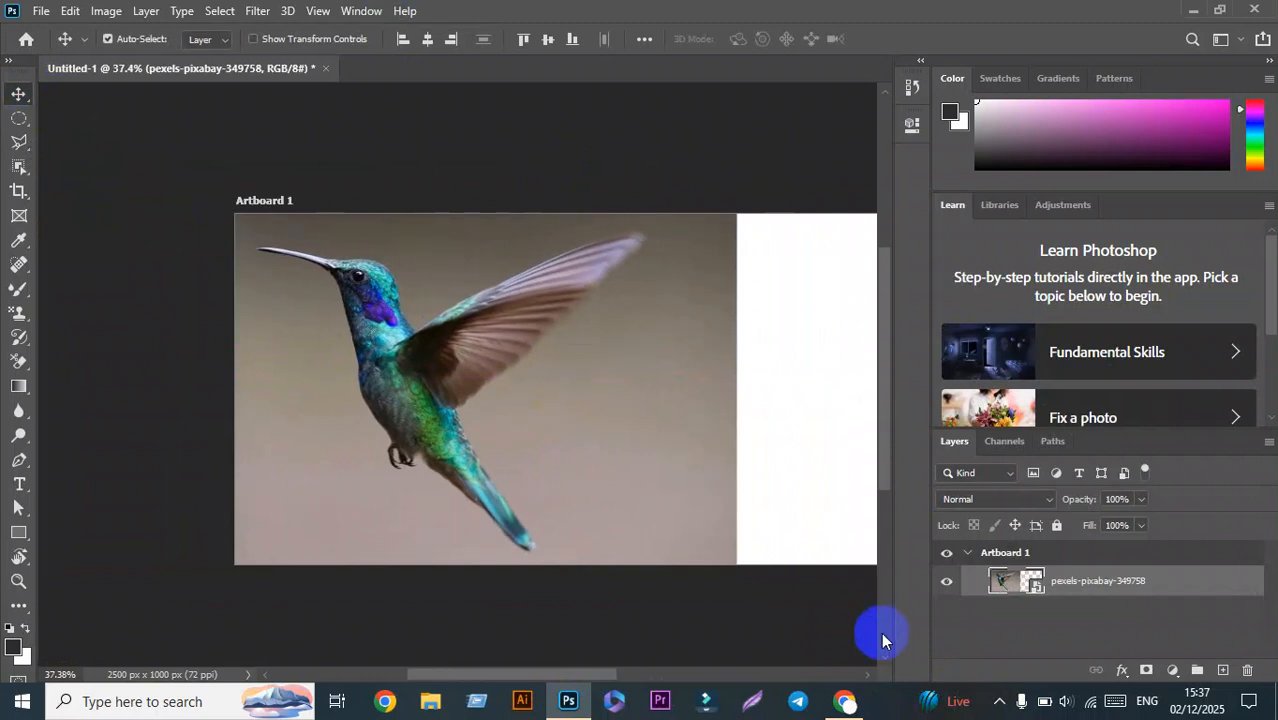
Step: Switch to Chrome, search the web for "poly meaning" in a new tab, and look over the definition
left_click(845, 701)
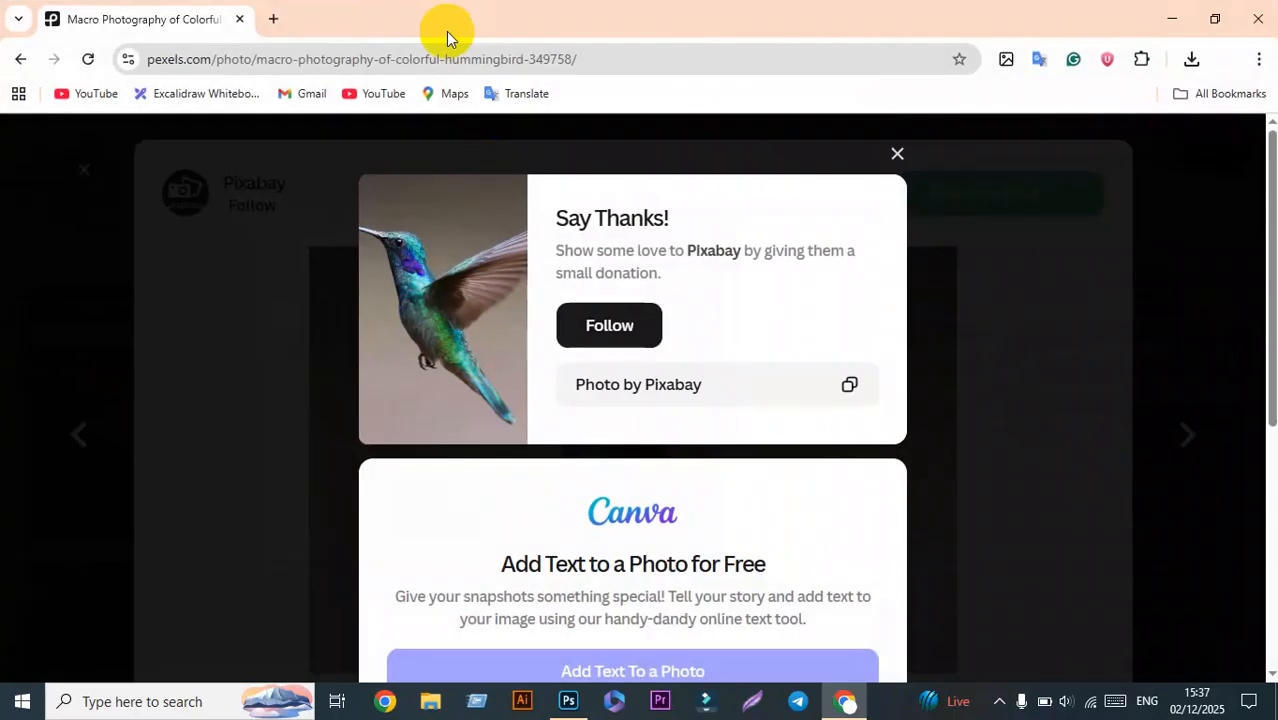
left_click(273, 18)
type("poly ")
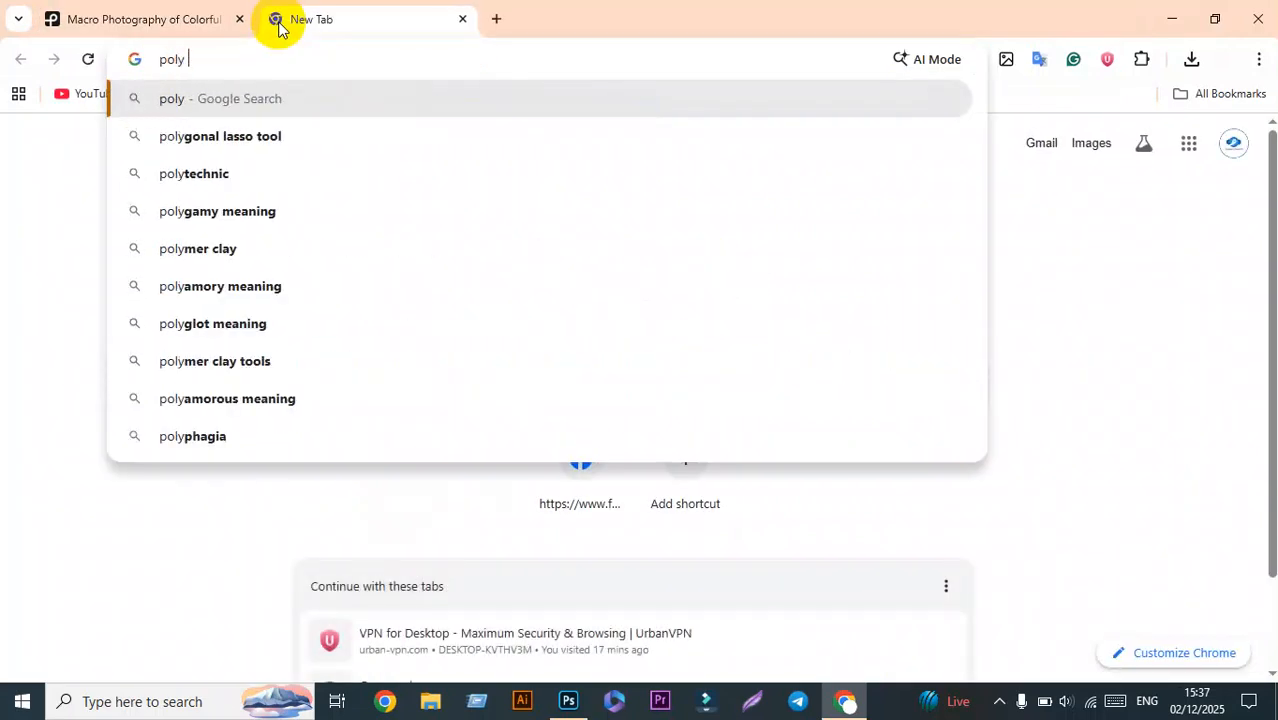
type("meaning")
key("Return")
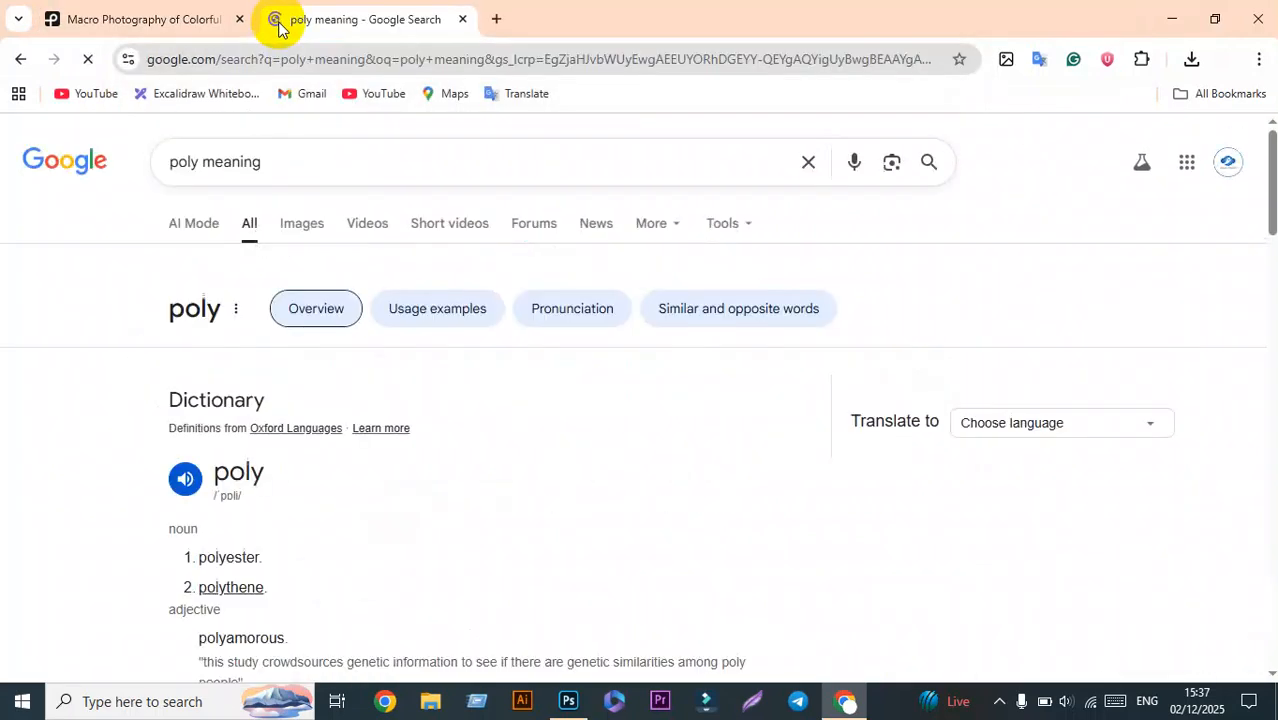
scroll(501, 300, "down", 2)
scroll(185, 323, "up", 3)
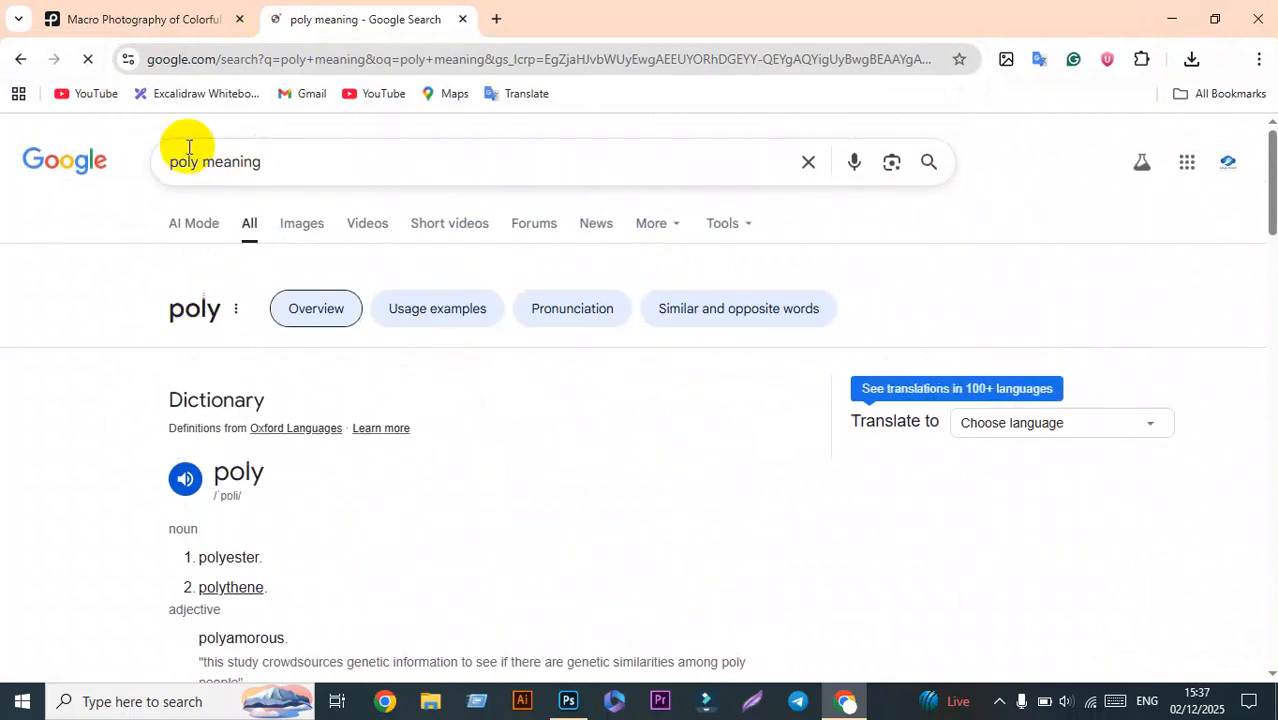
Step: Shorten the search query to "poly" and show the image results
double_click(243, 165)
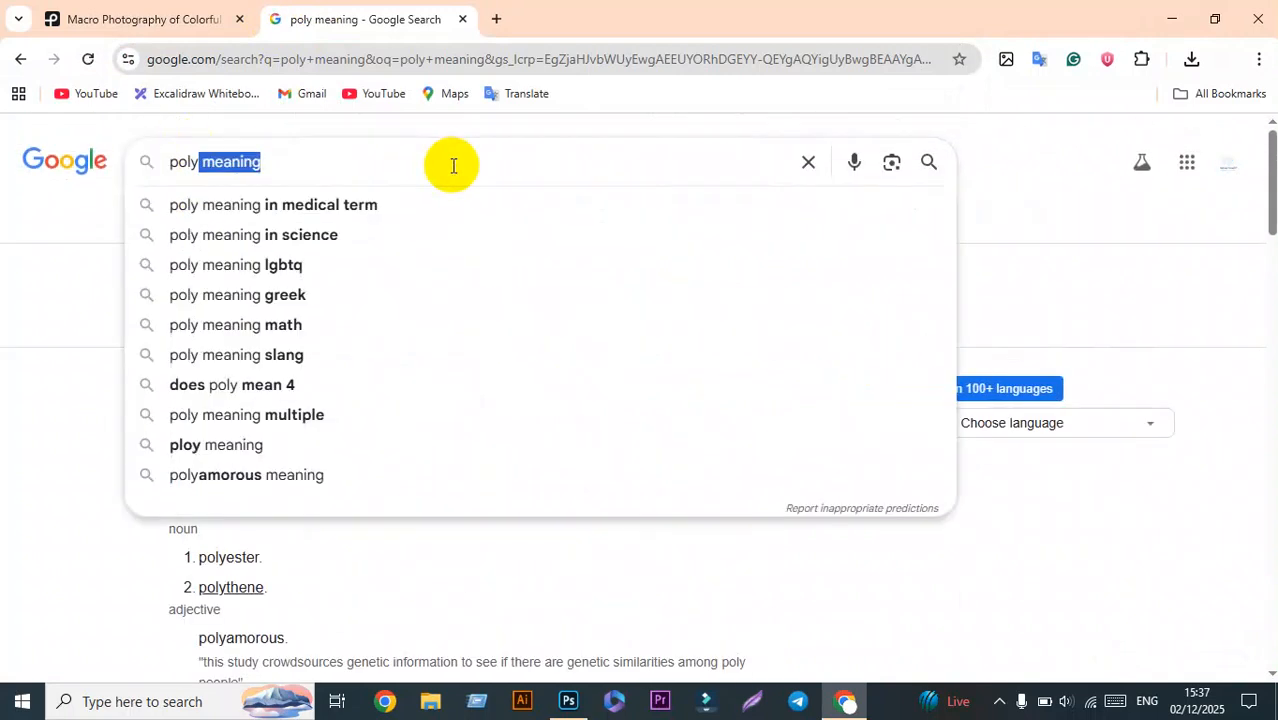
key("BackSpace")
key("BackSpace")
left_click(176, 207)
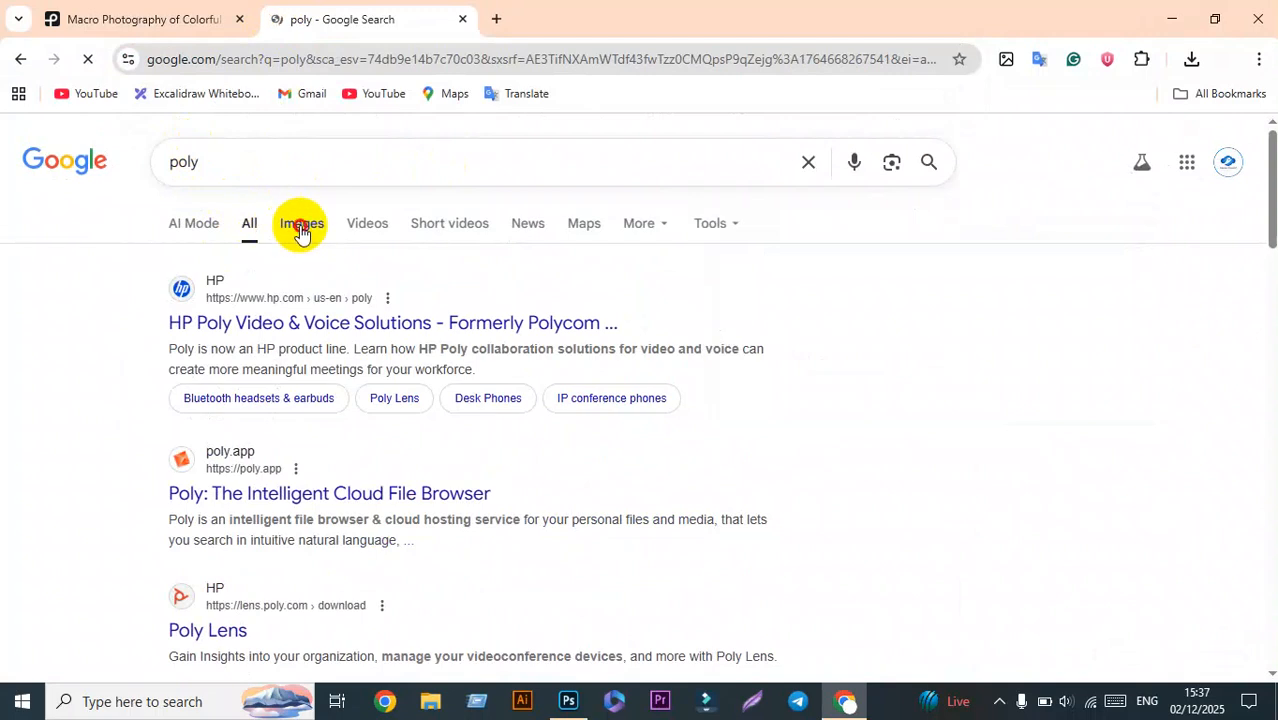
left_click(301, 225)
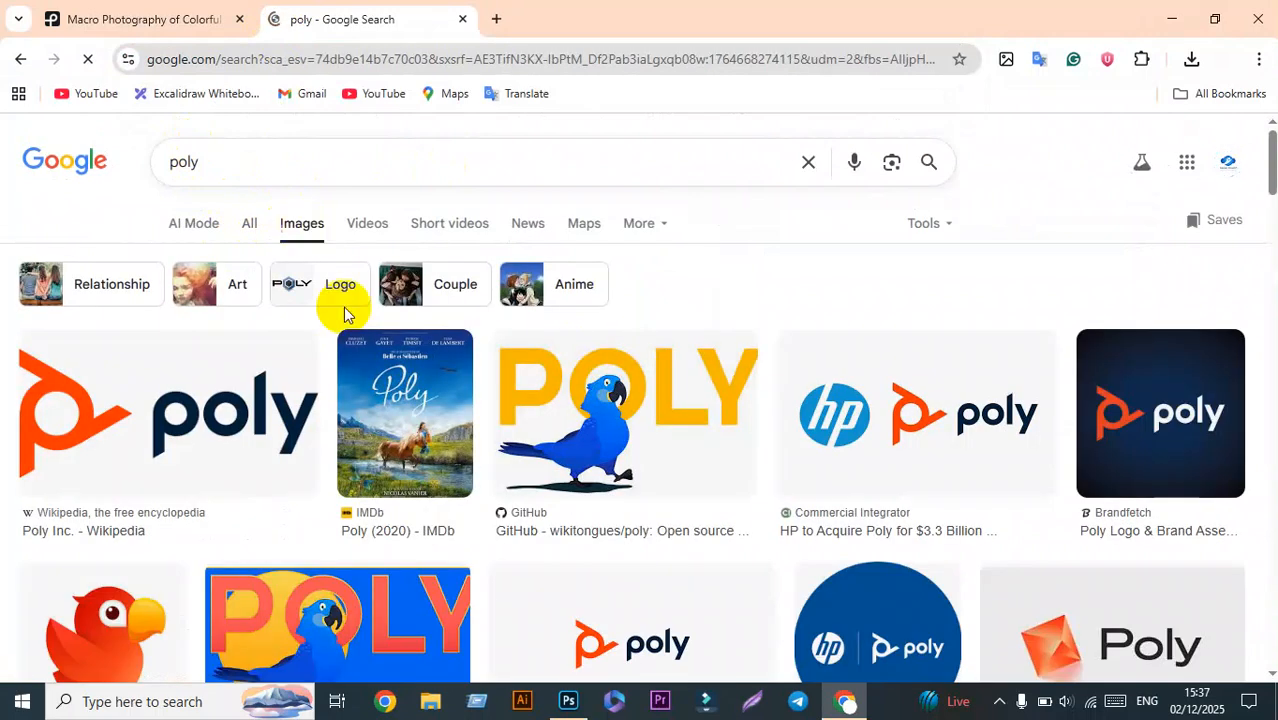
Step: Look through the "poly" image results and preview the Poly Roll wrapping picture from daraz.com.bd
scroll(765, 516, "down", 3)
scroll(765, 524, "down", 8)
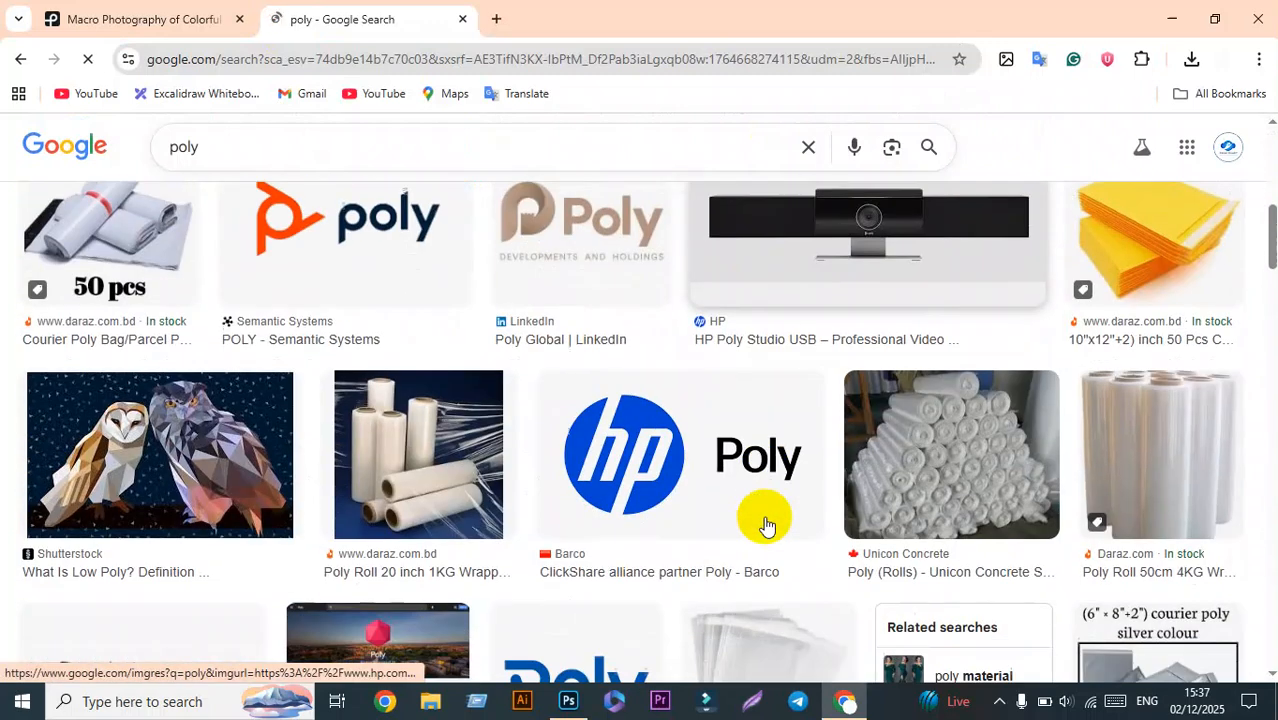
scroll(765, 524, "up", 2)
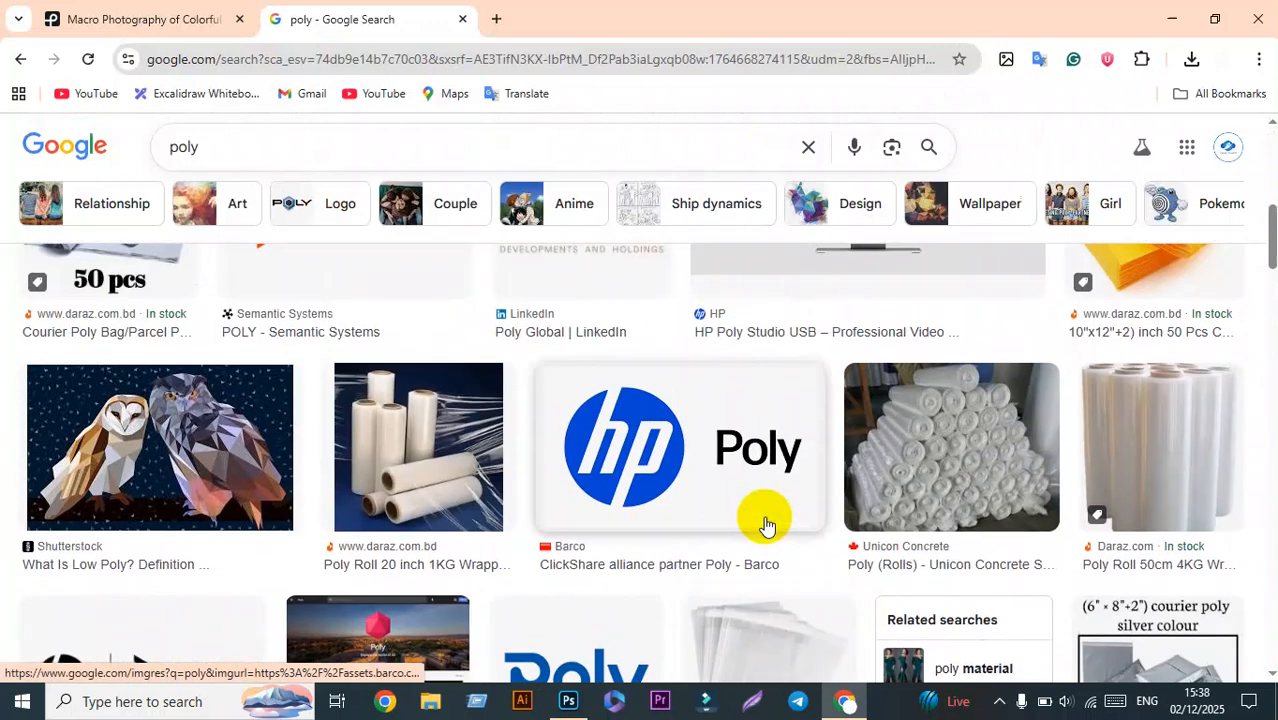
left_click(408, 458)
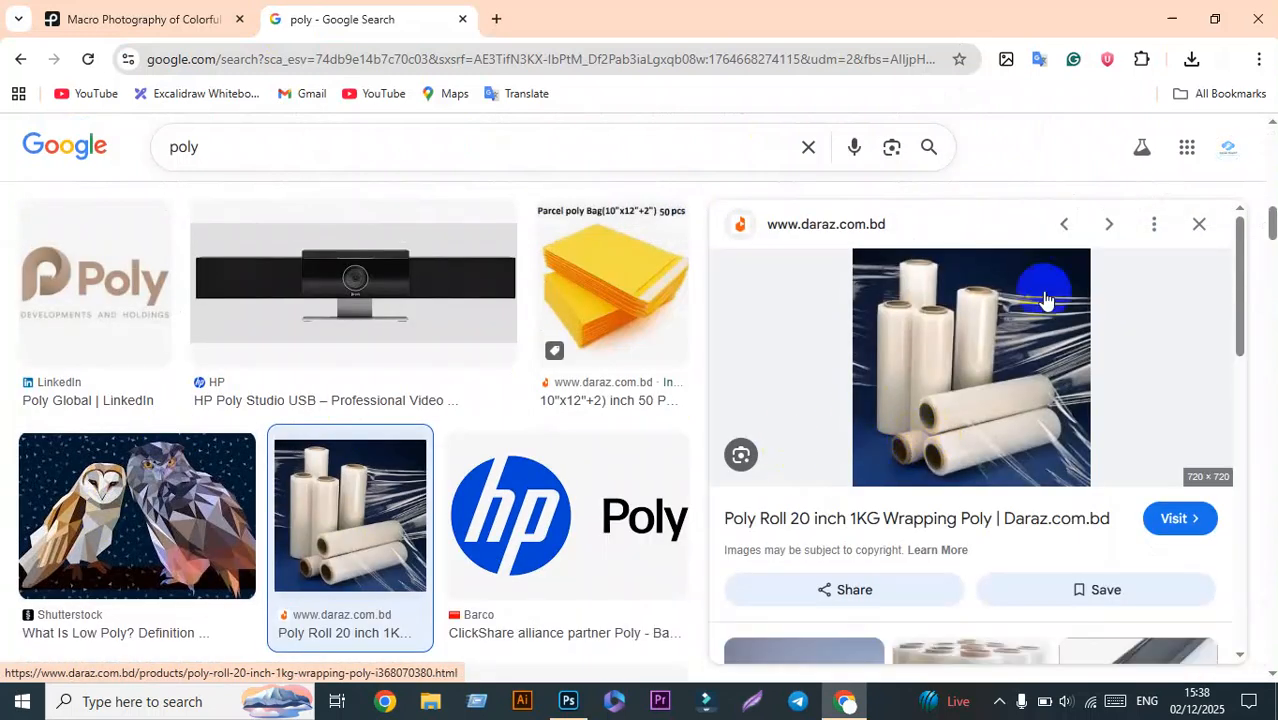
left_click(1200, 226)
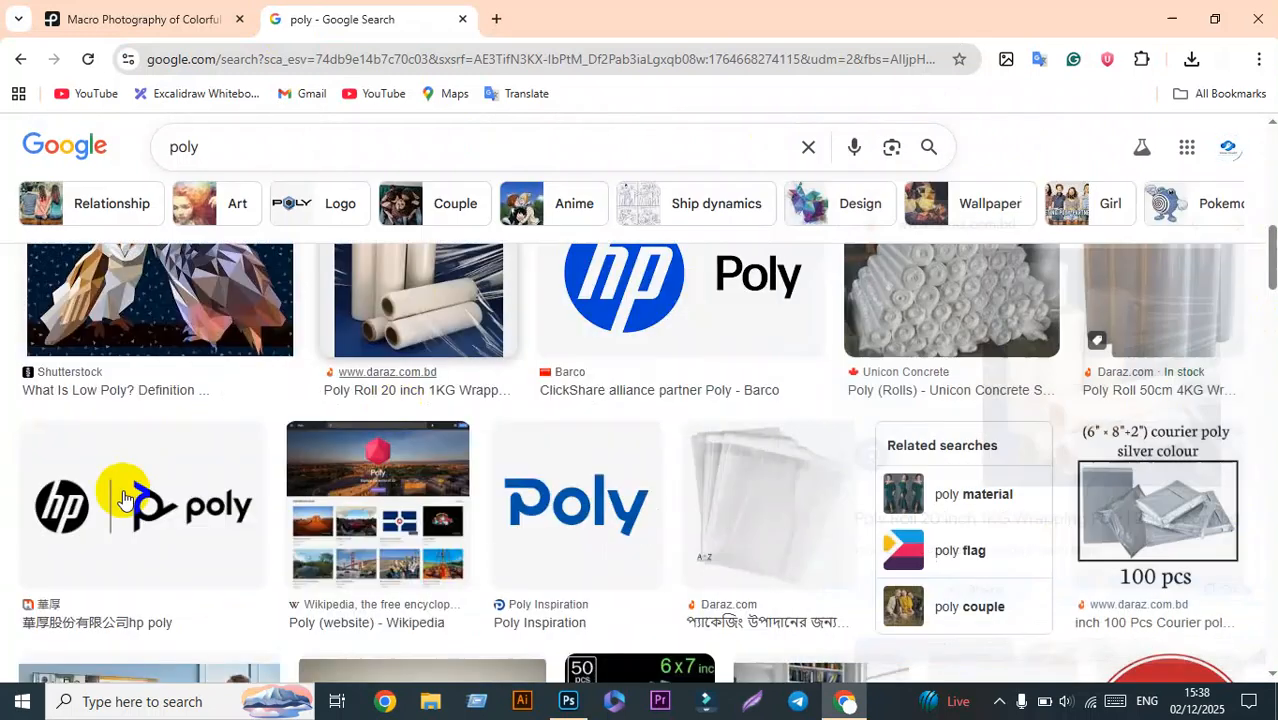
scroll(330, 528, "up", 5)
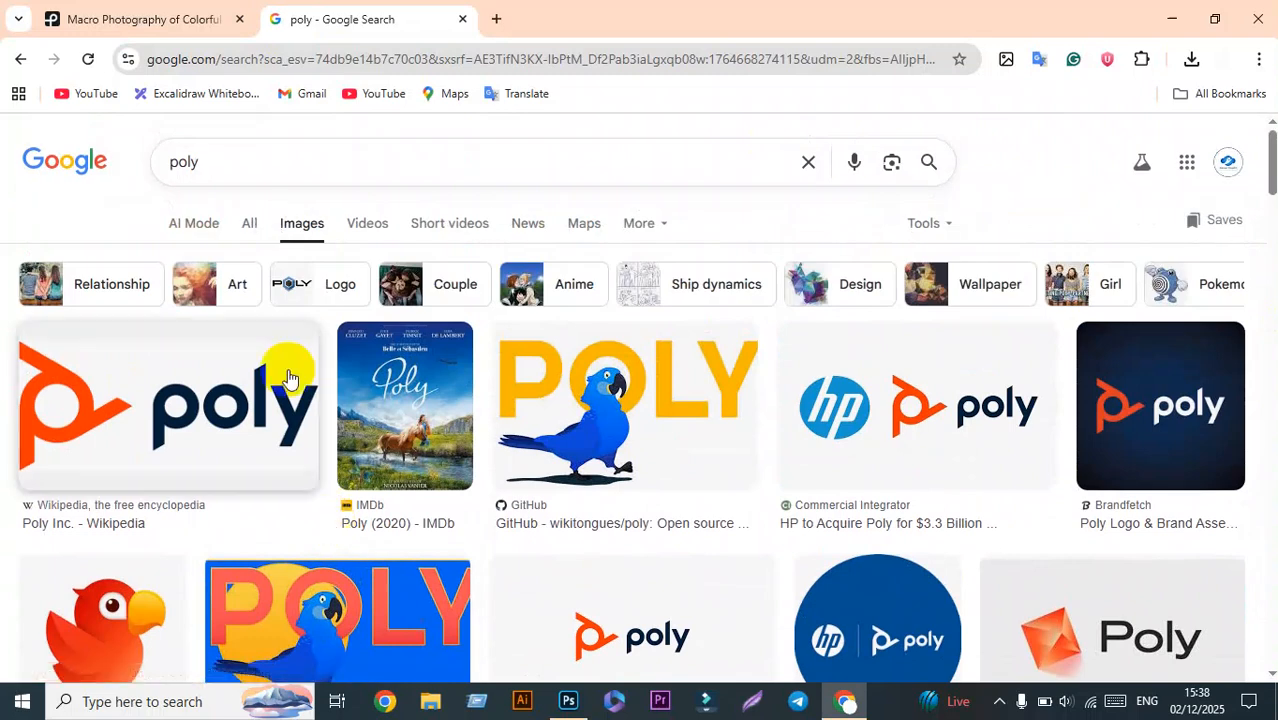
Step: Switch to Photoshop, show the Polygonal Lasso Tool among the lasso tools, and return to the Move tool
left_click(568, 701)
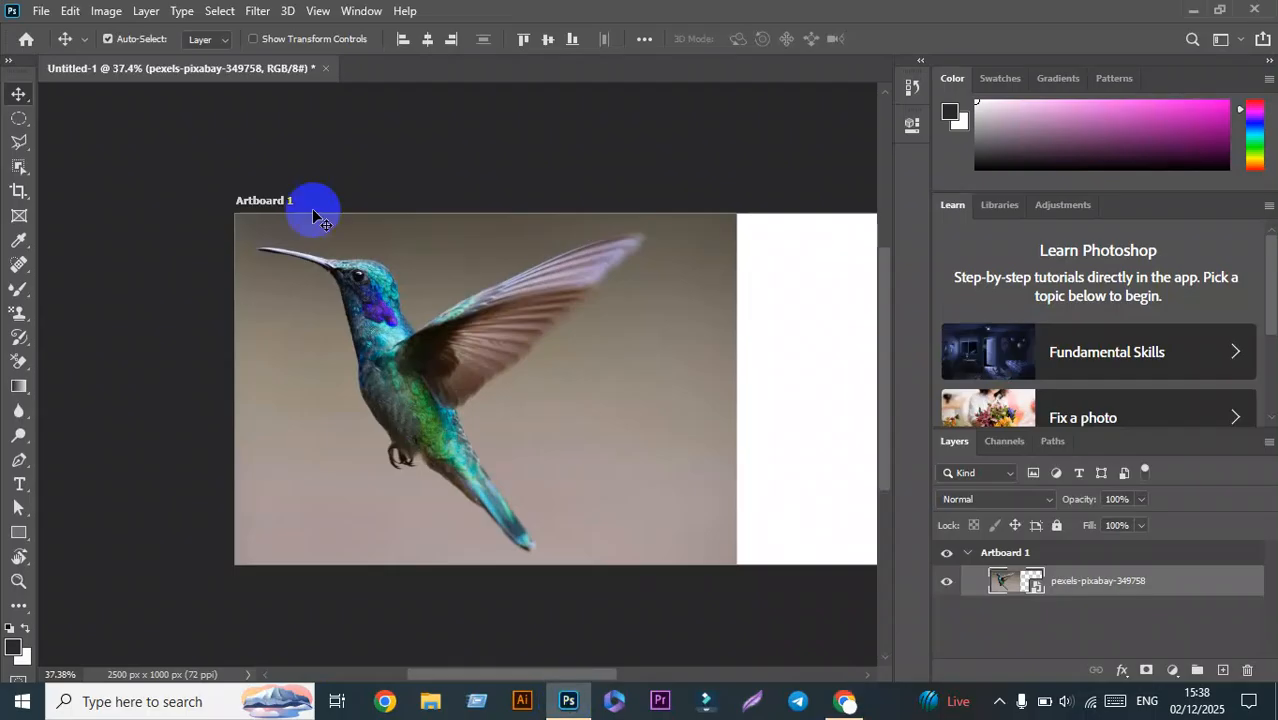
left_click(20, 140)
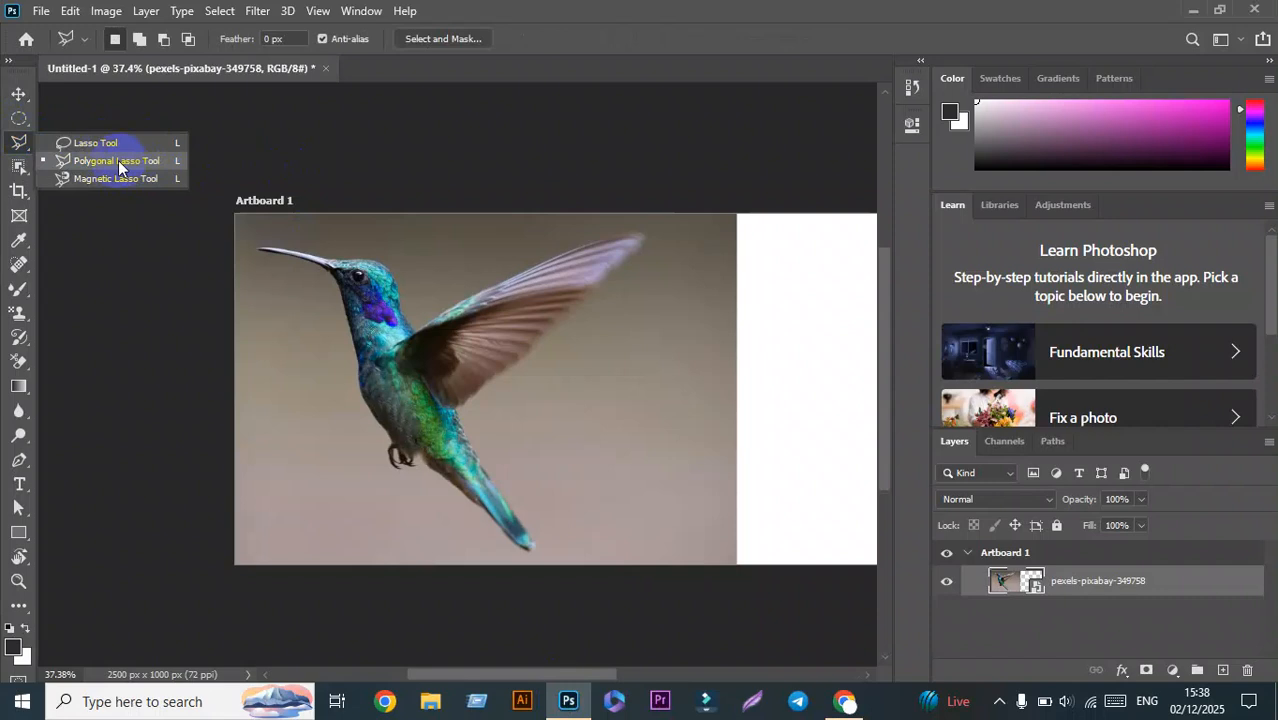
left_click(118, 163)
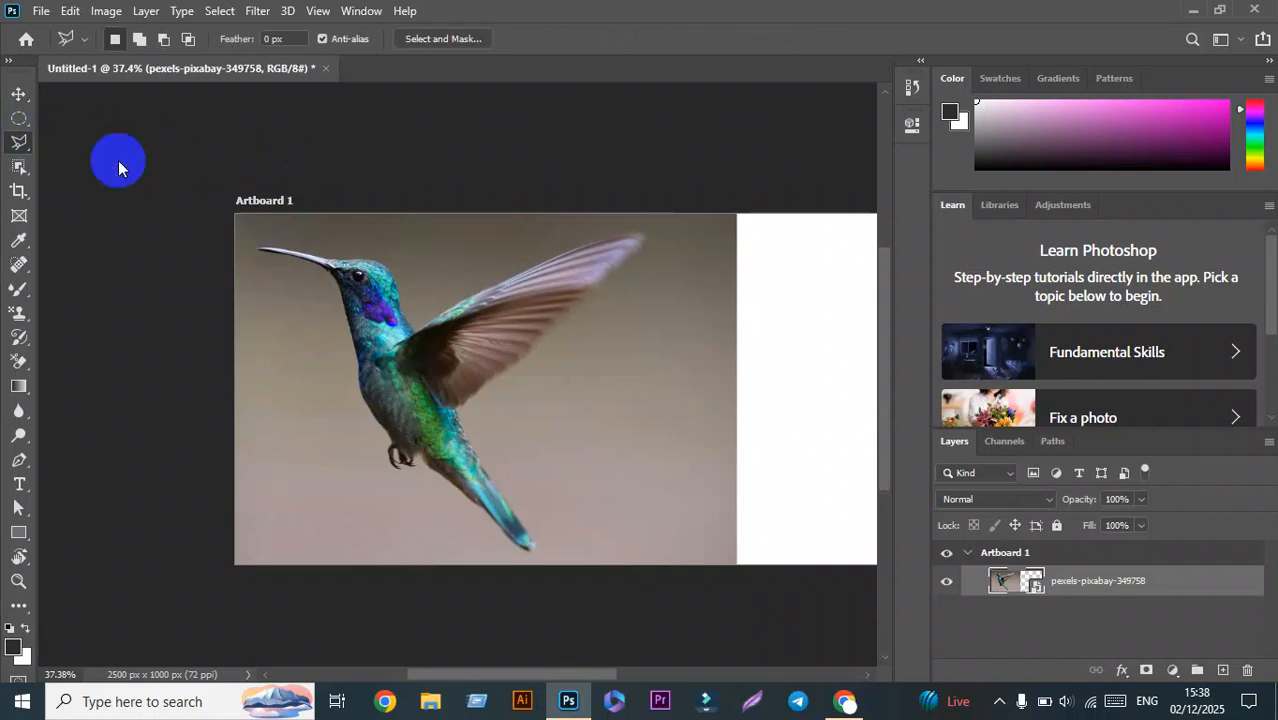
right_click(19, 142)
left_click(19, 94)
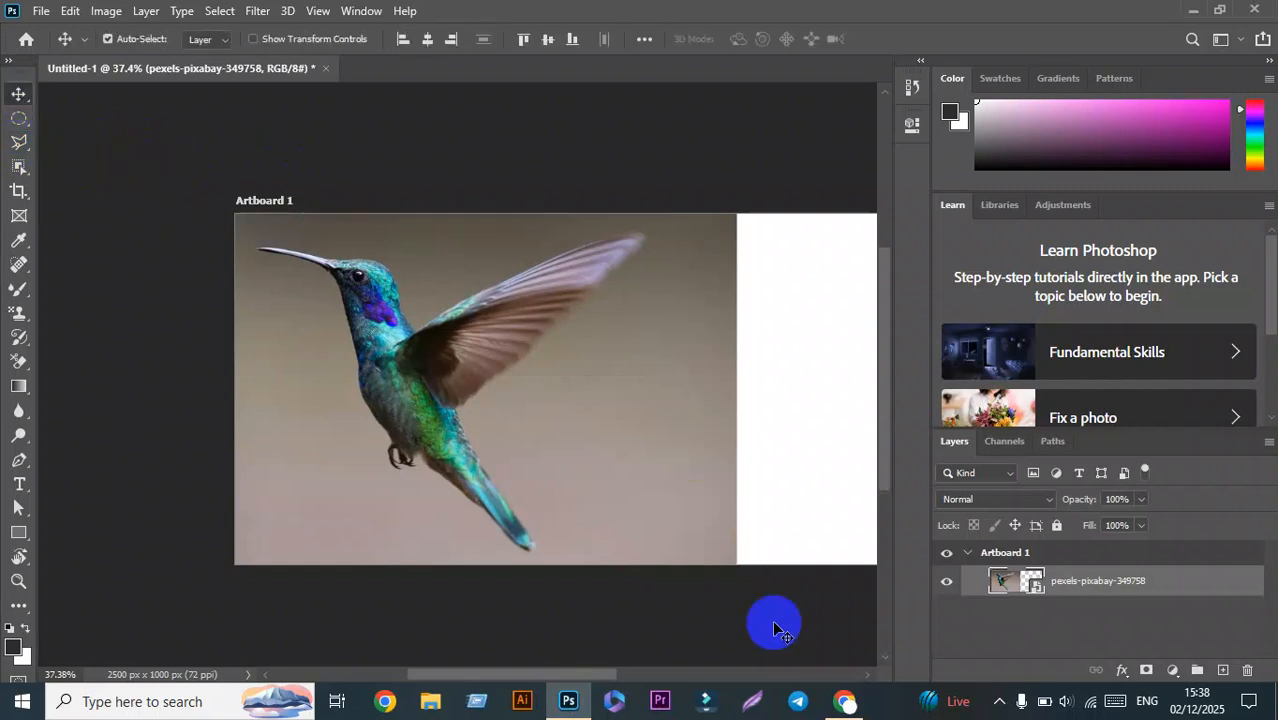
Step: Switch to Chrome, search the web for "building", and show the image results
mouse_move(862, 710)
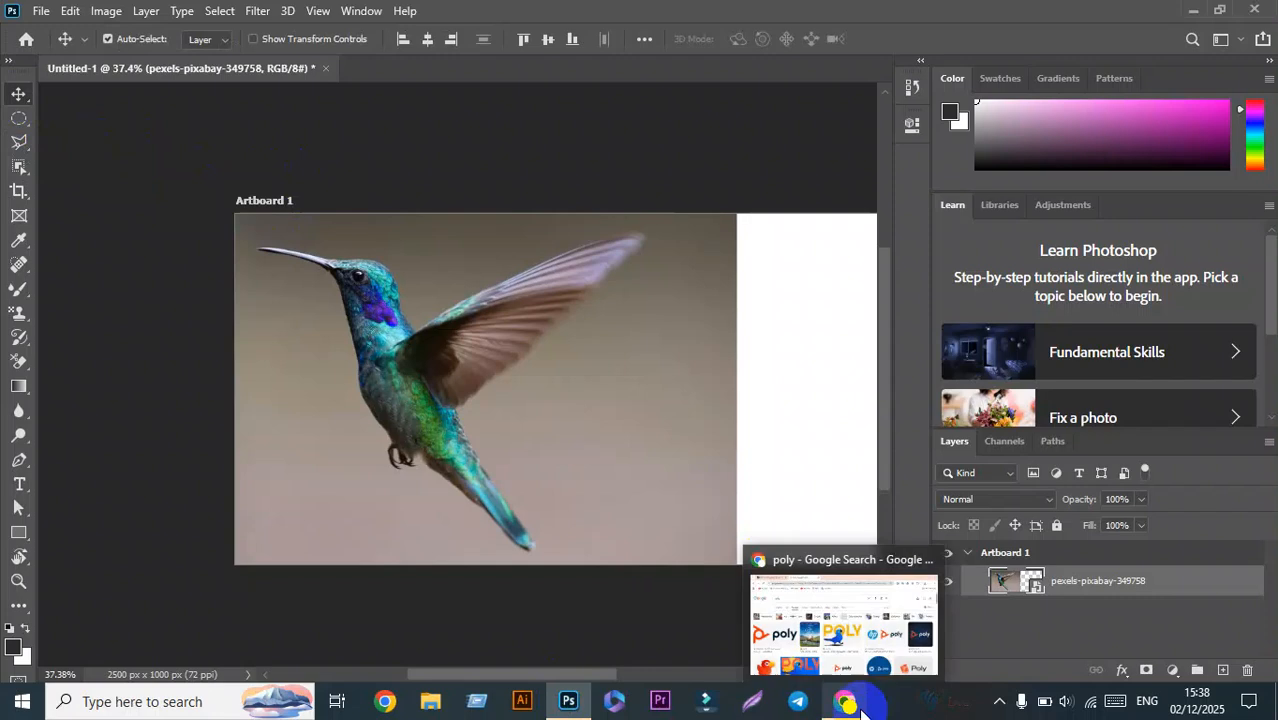
left_click(840, 600)
left_click(569, 62)
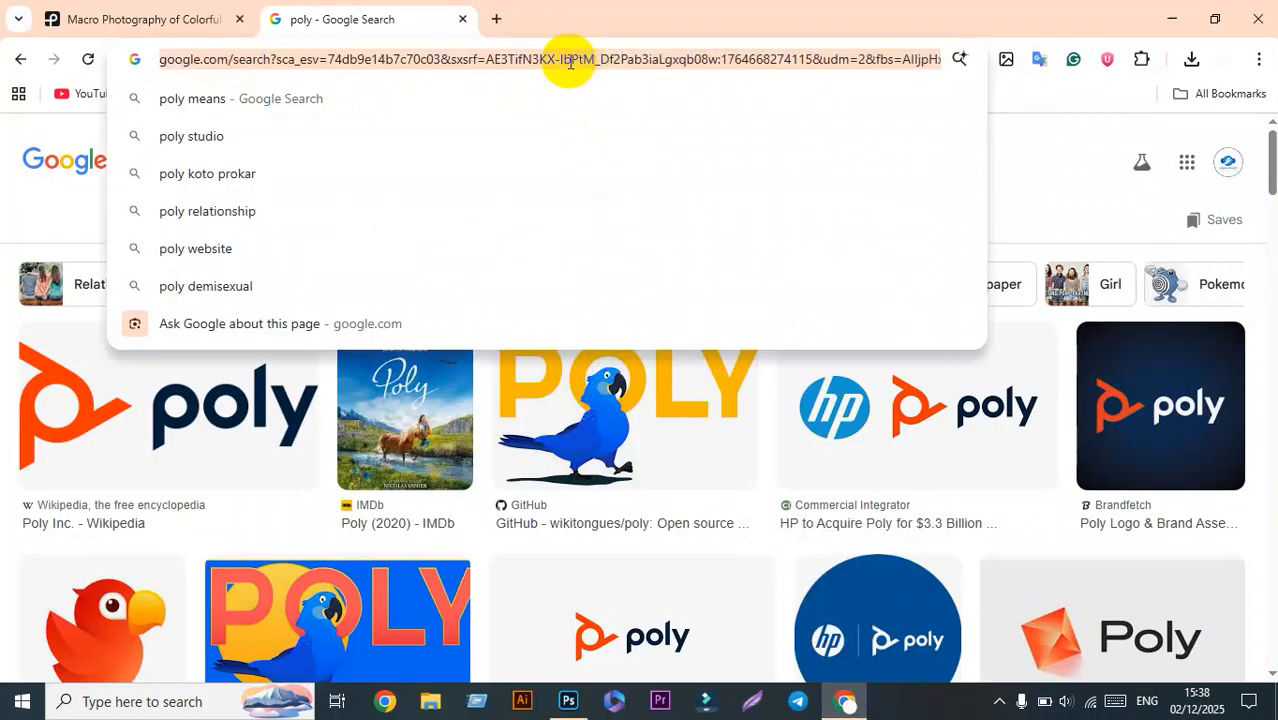
type("building")
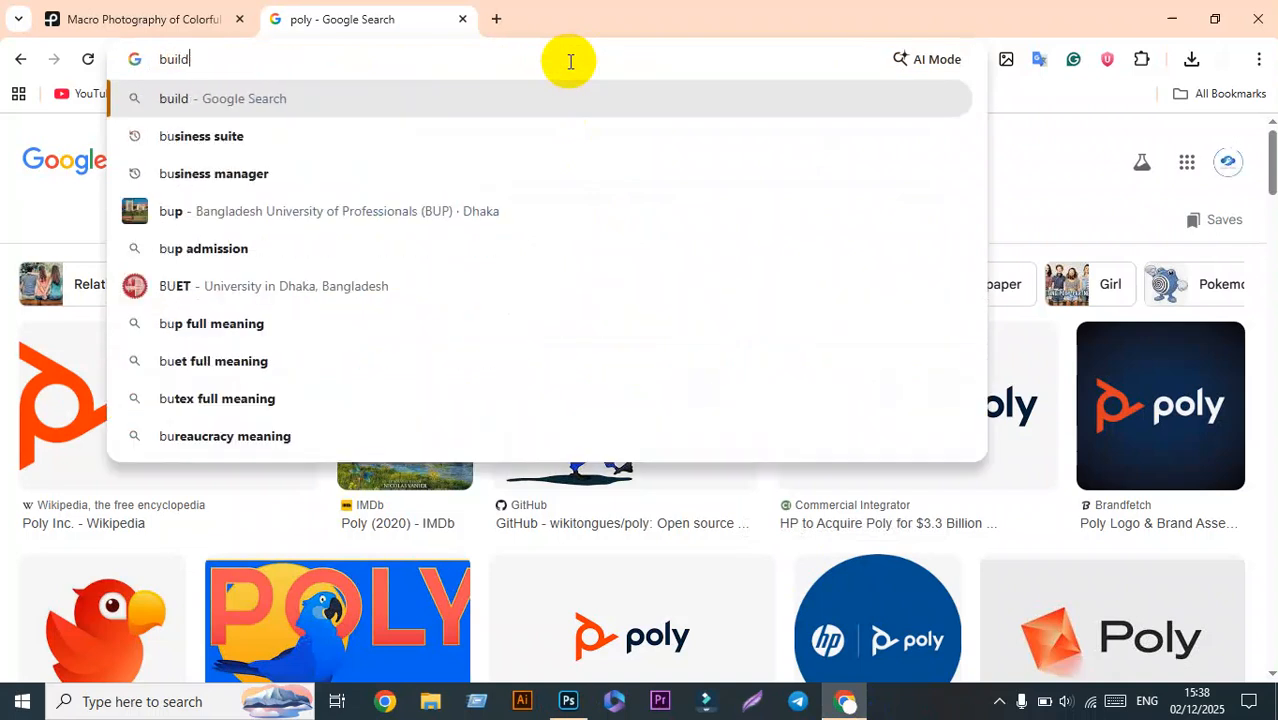
key("Return")
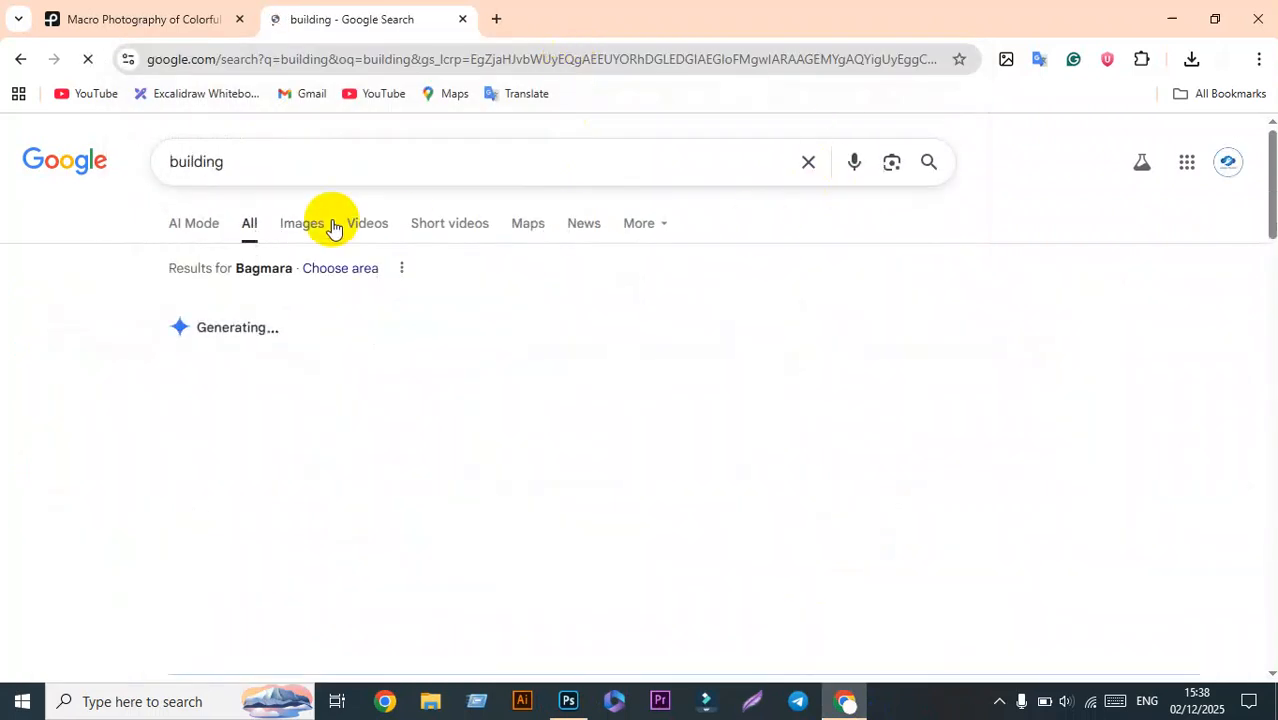
left_click(316, 224)
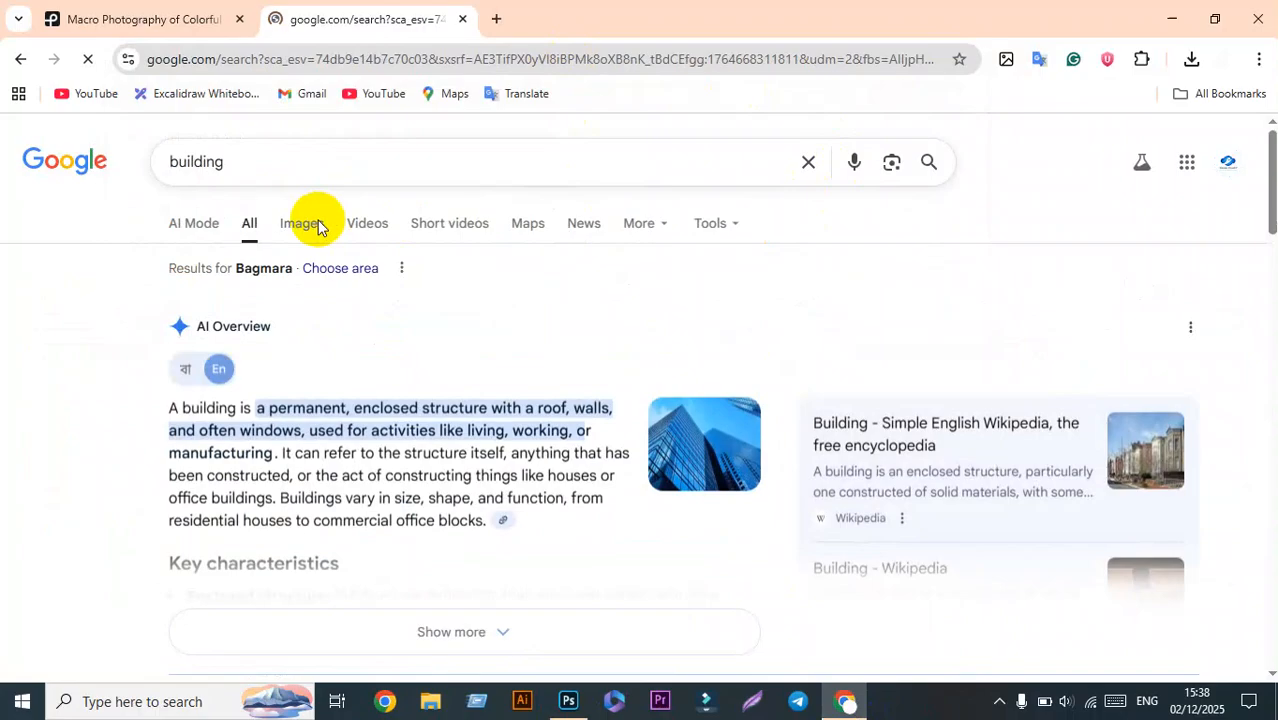
Step: Browse the building images and open the preview of the night-time high-rise picture from Sustainable Places
scroll(1010, 400, "down", 4)
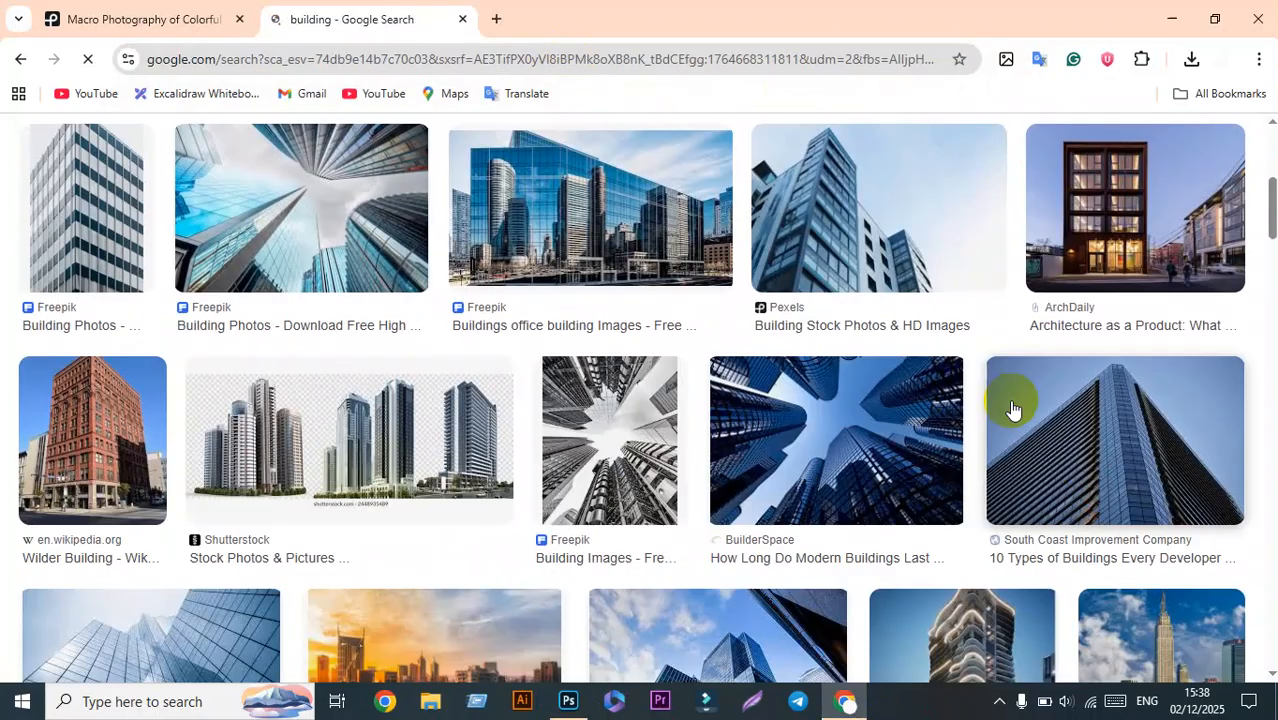
scroll(1012, 405, "down", 5)
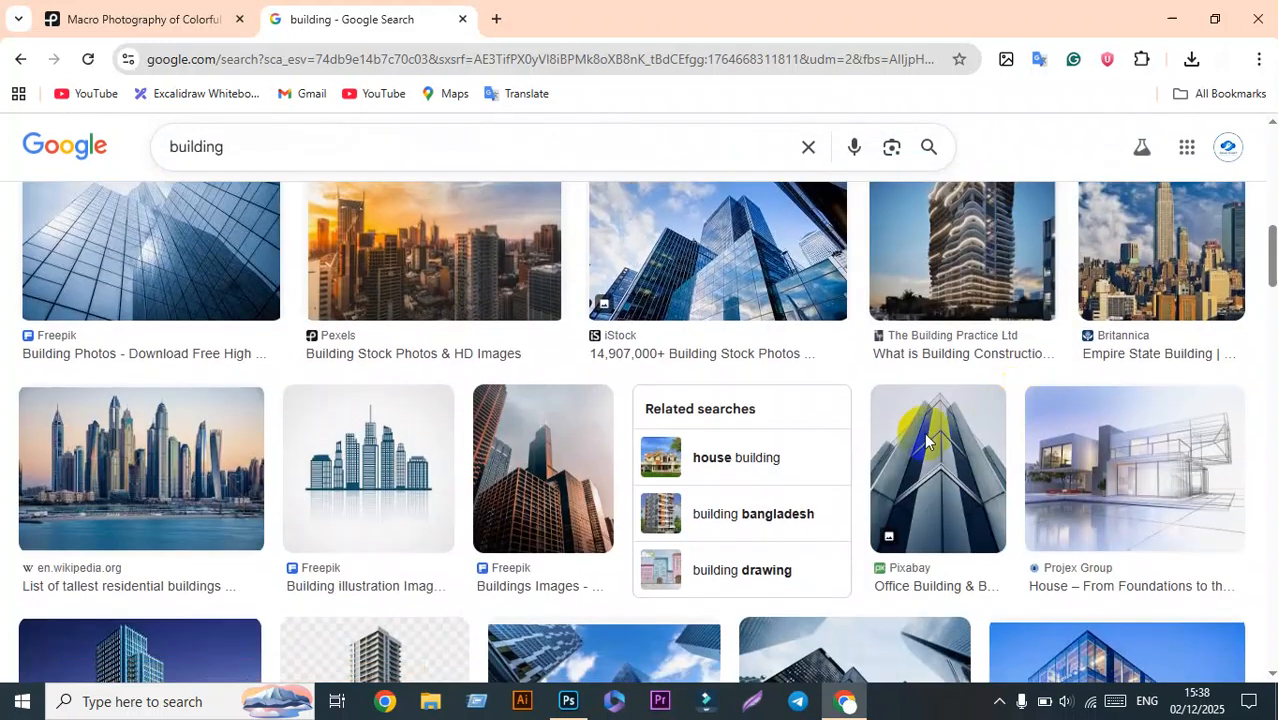
scroll(380, 380, "down", 4)
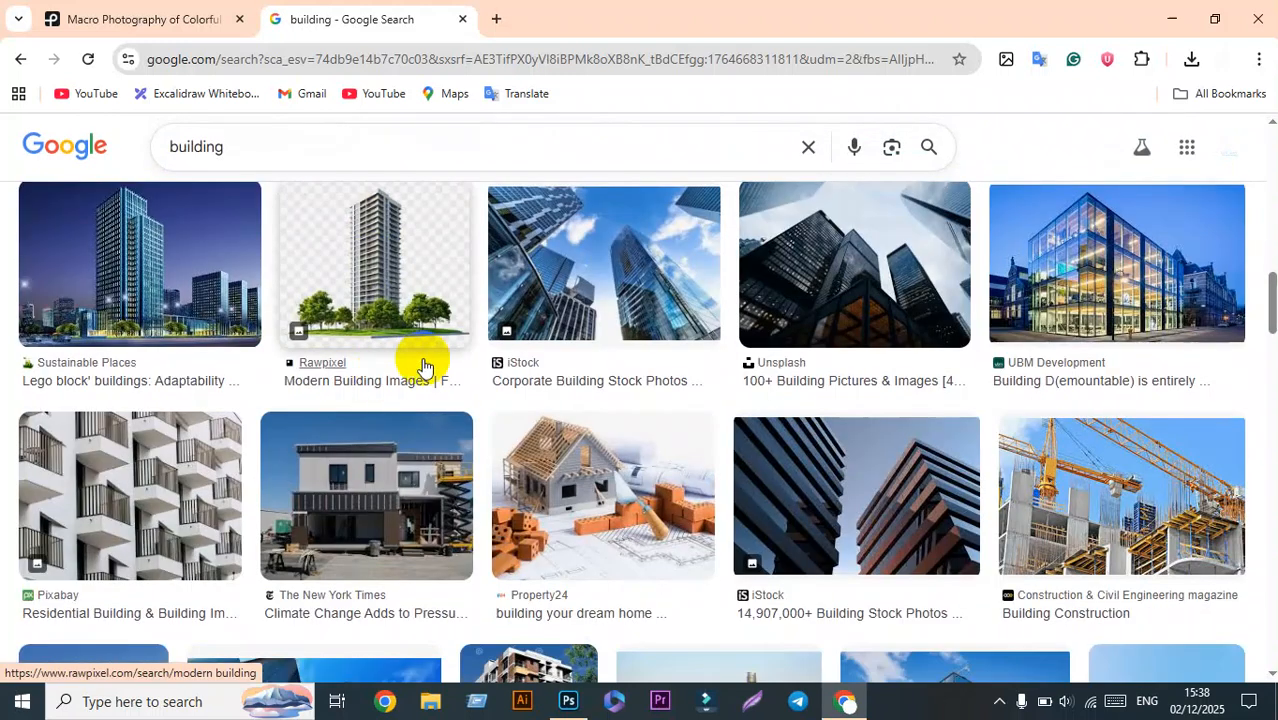
left_click(140, 278)
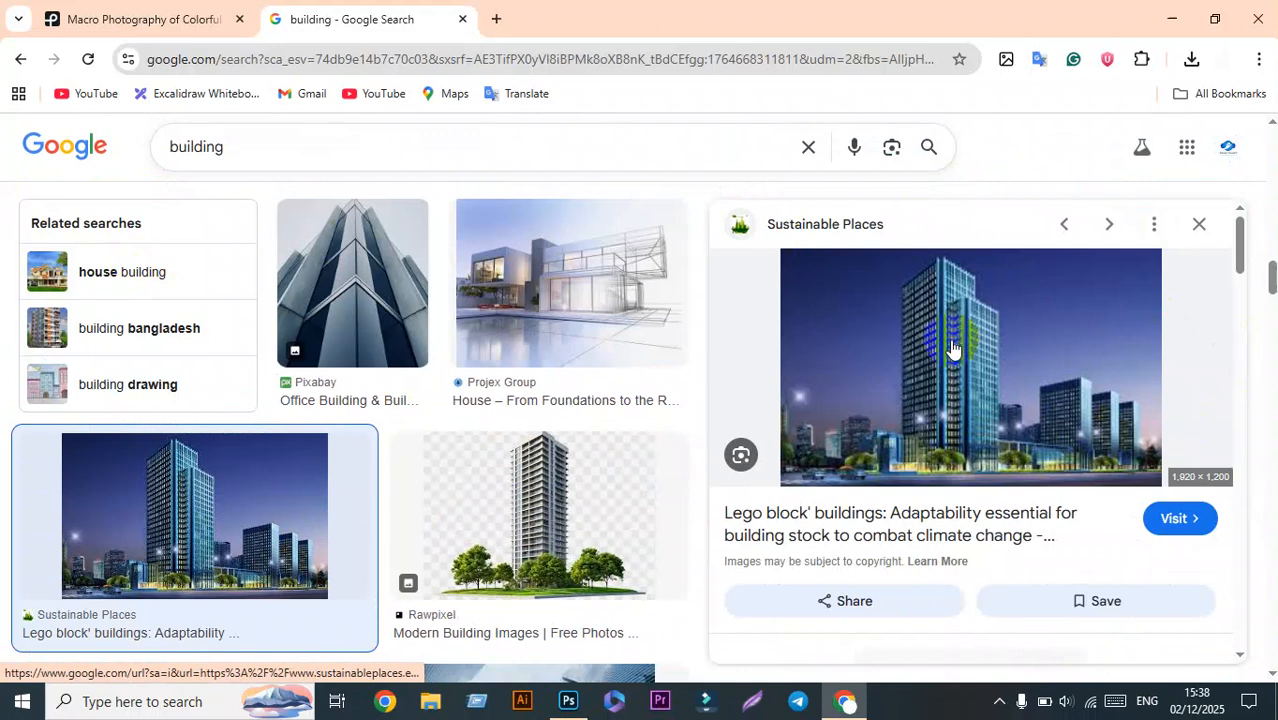
Step: Copy the previewed high-rise image and paste it into the hummingbird document in Photoshop
right_click(951, 345)
left_click(1013, 143)
right_click(930, 345)
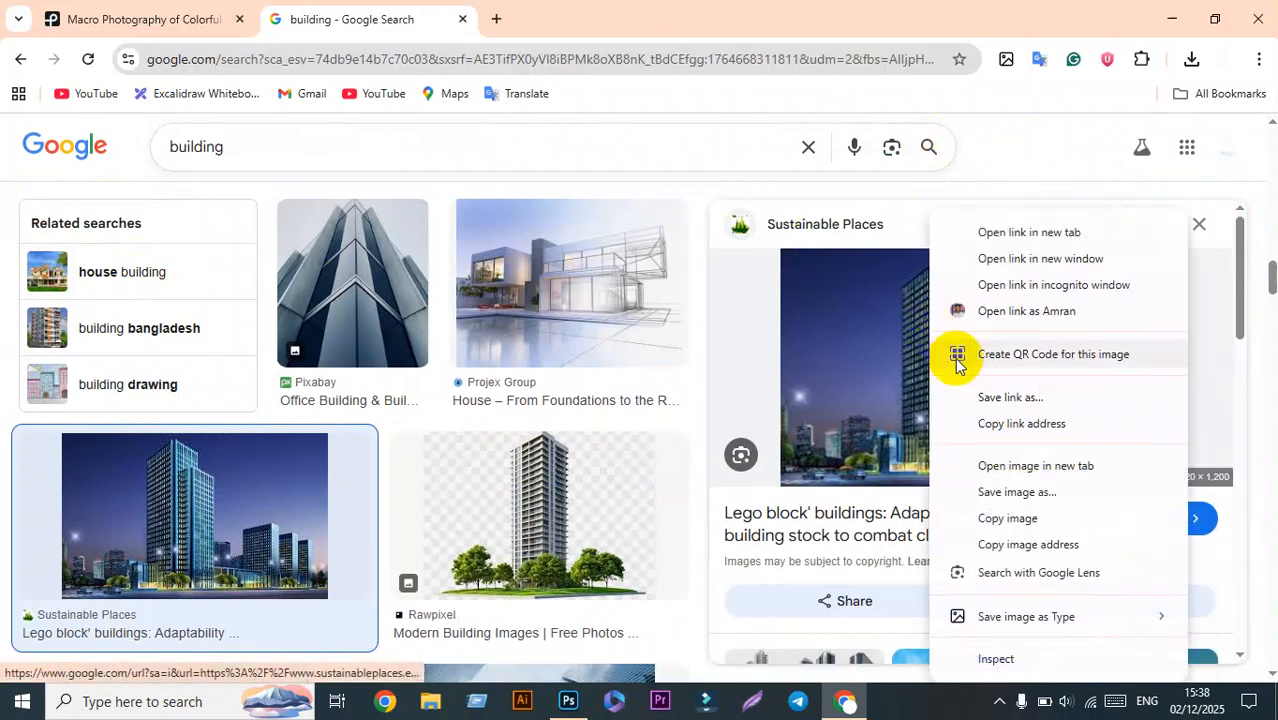
left_click(1007, 518)
left_click(568, 701)
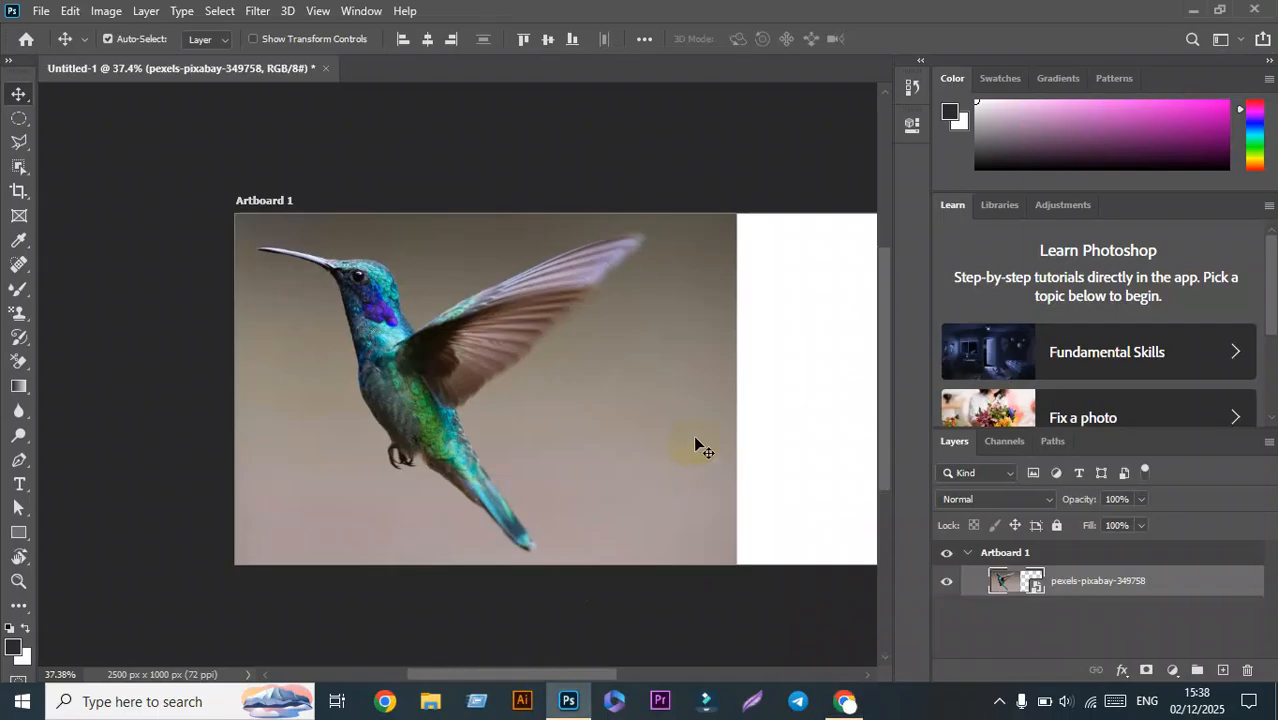
key("ctrl+v")
Step: Scale the pasted building image to about 452% and place it mostly over the white area beside the hummingbird photo
scroll(48, 328, "down", 2)
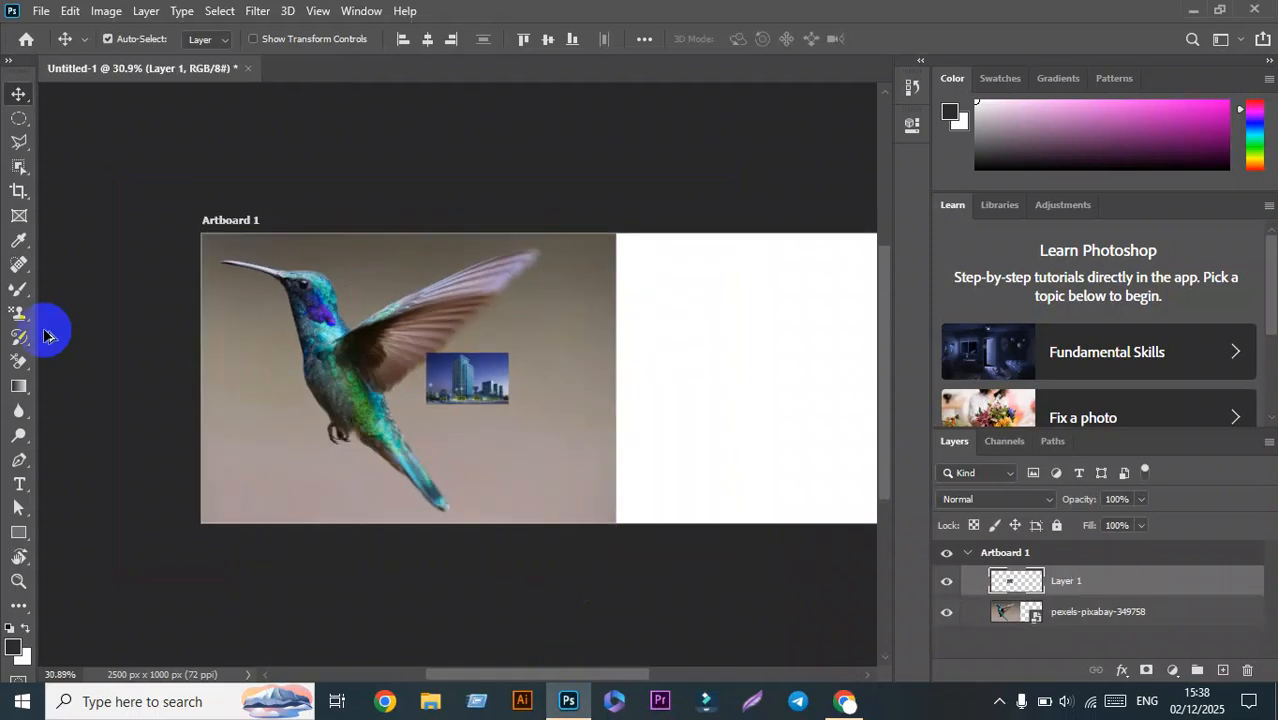
key("ctrl+t")
left_click_drag(509, 353, 765, 163)
scroll(608, 437, "right", 3)
left_click_drag(334, 362, 444, 450)
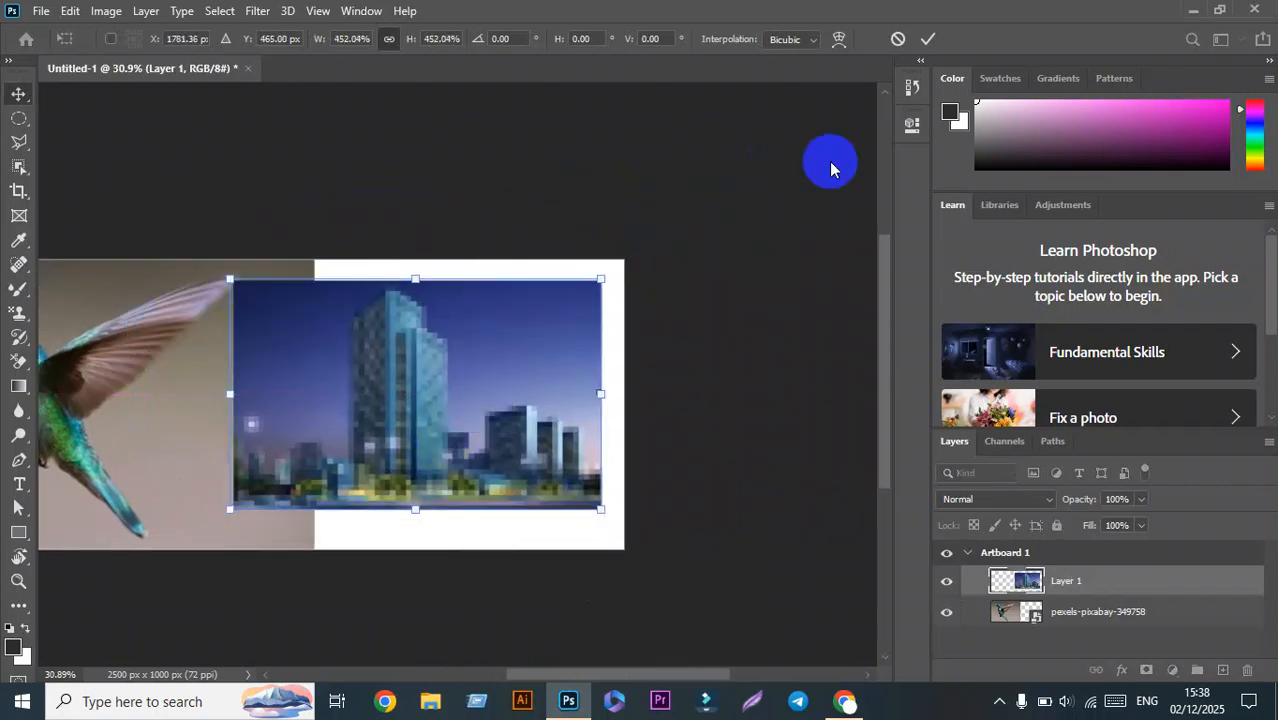
left_click(830, 168)
scroll(467, 303, "up", 5)
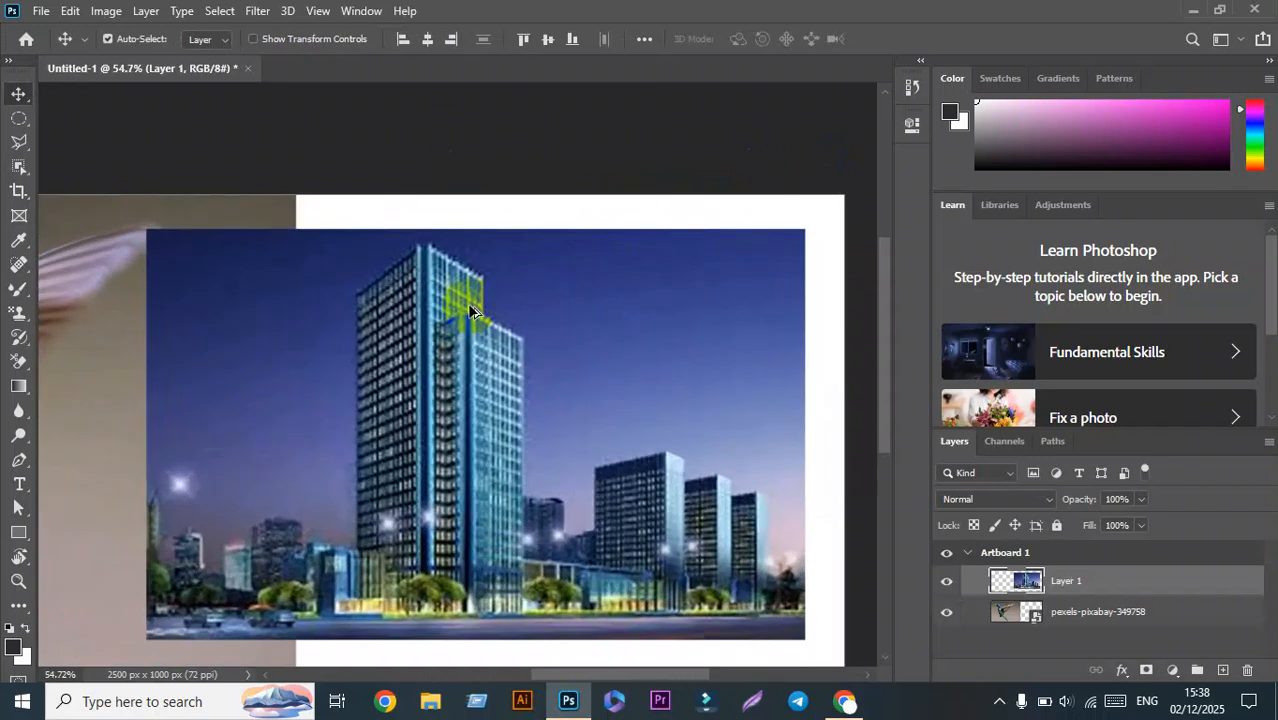
scroll(478, 393, "up", 1)
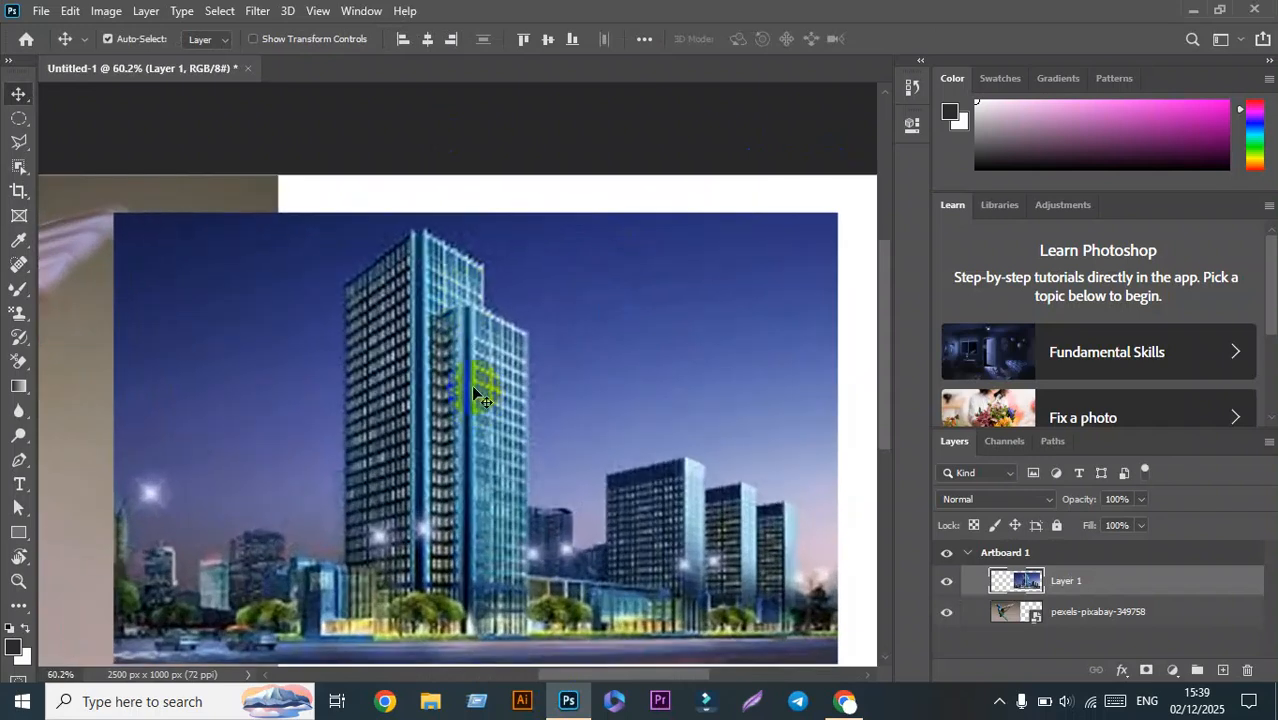
scroll(745, 508, "up", 3)
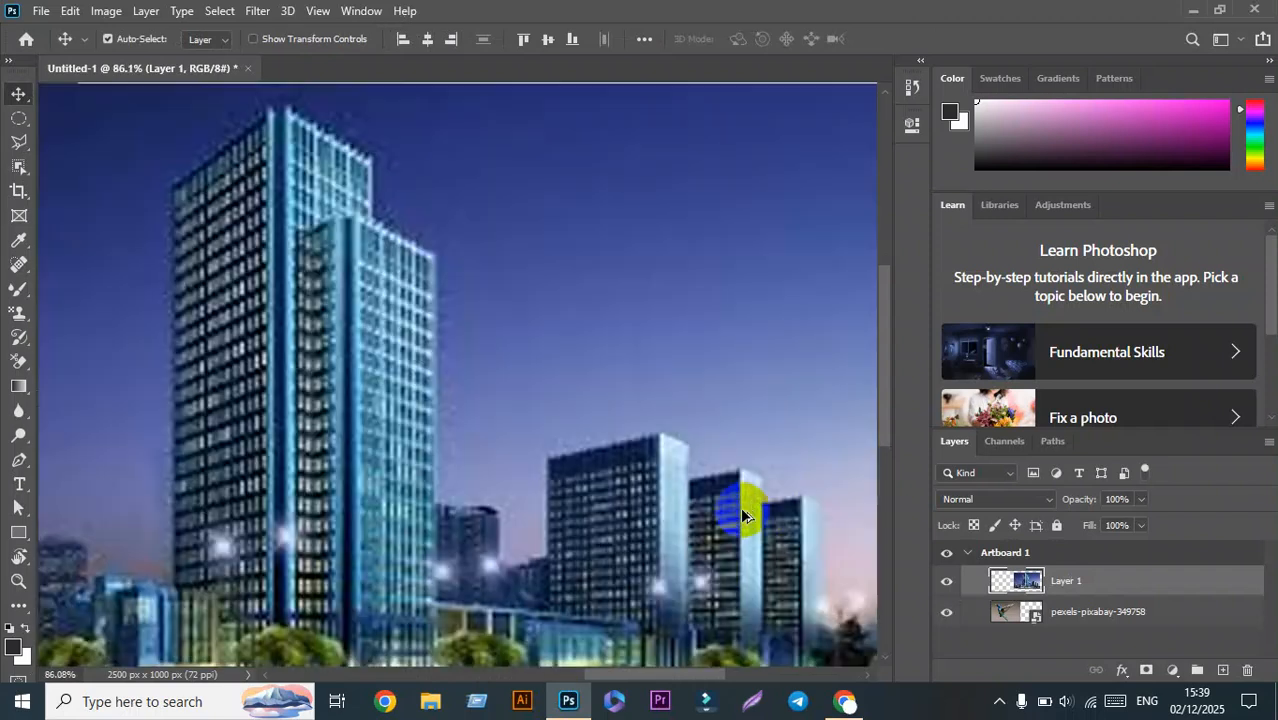
Step: Switch back to Chrome, close the high-rise image preview, and return to the start of the building results
left_click(843, 703)
scroll(604, 348, "up", 7)
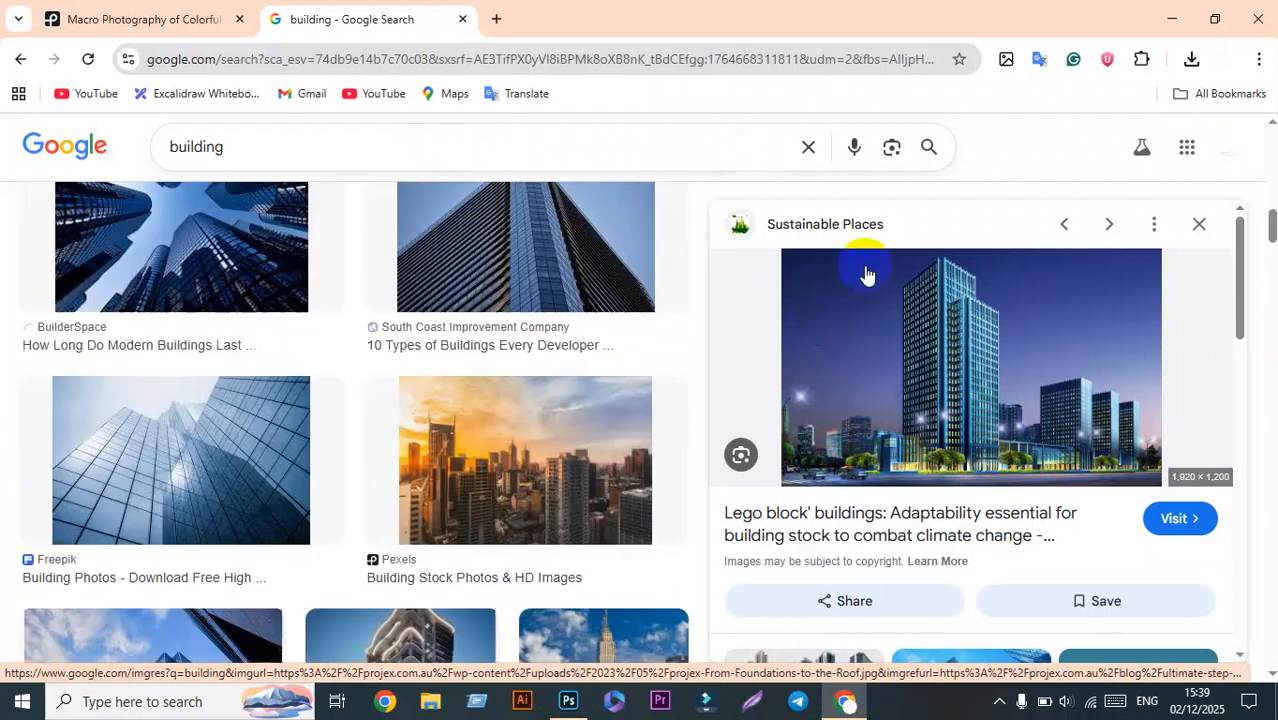
left_click(1198, 226)
scroll(543, 370, "up", 5)
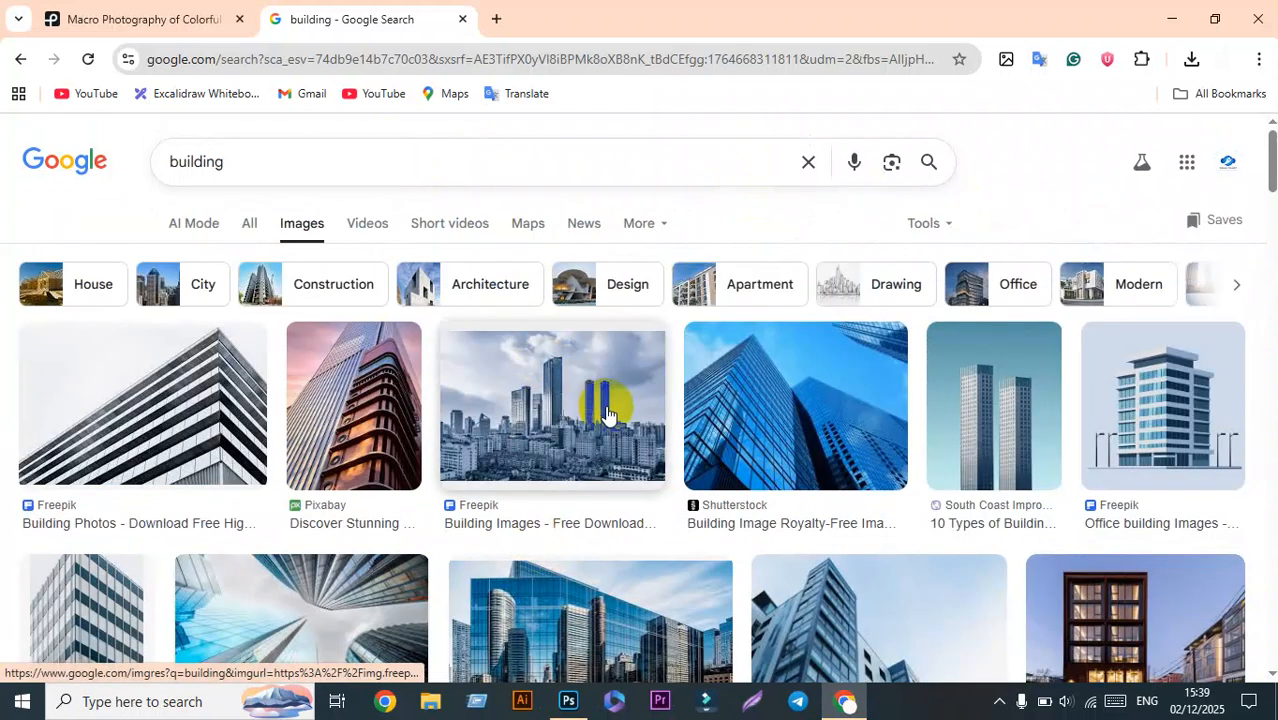
Step: Filter the building image results by Medium size and glance over them
left_click(922, 223)
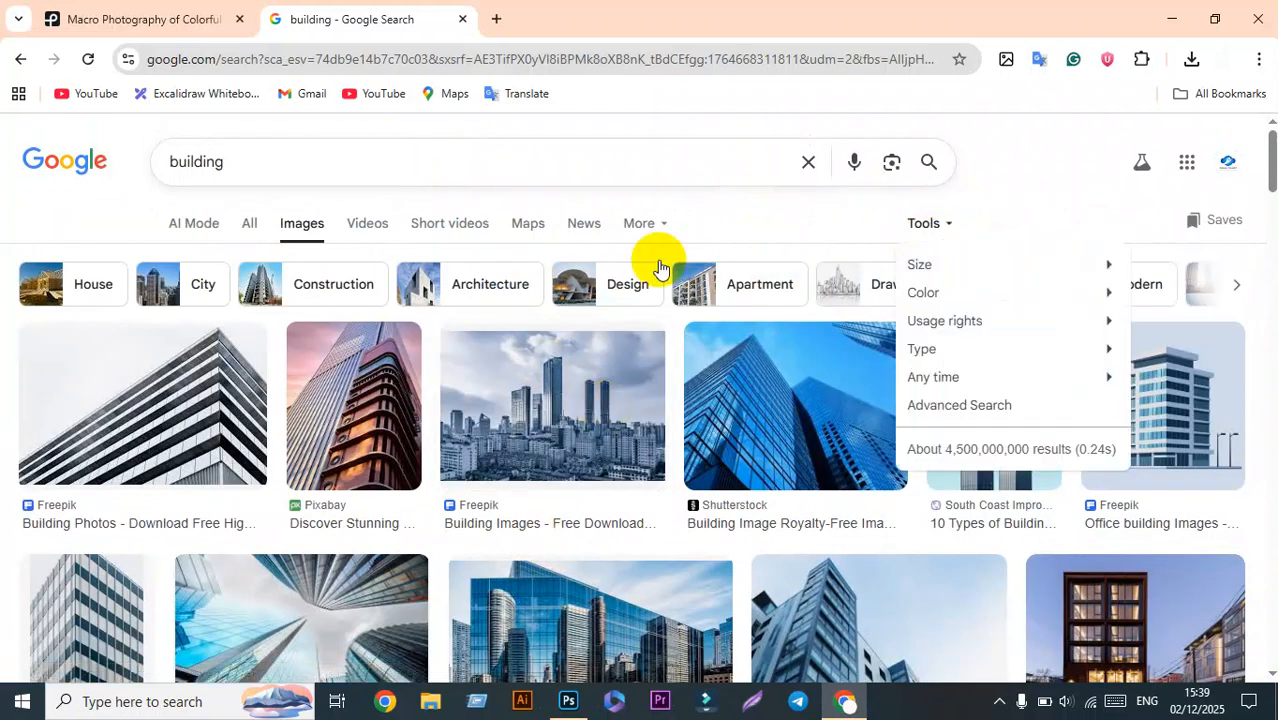
left_click(930, 265)
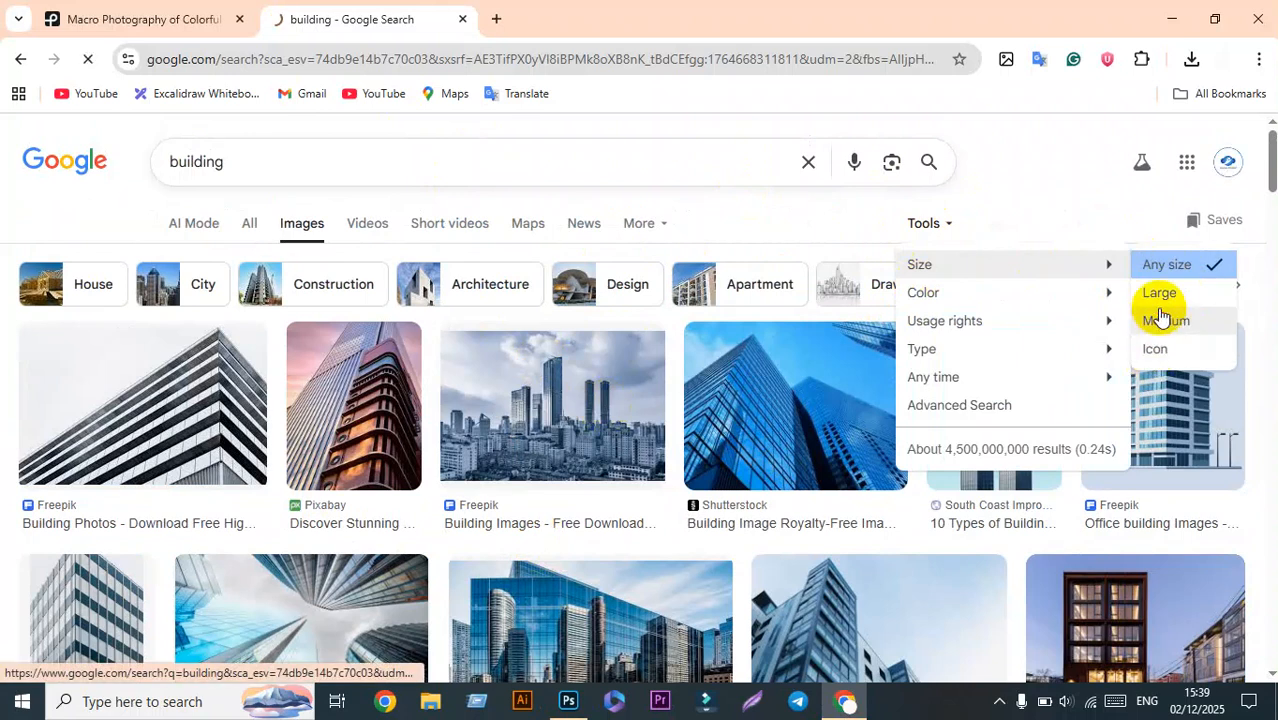
left_click(1157, 308)
scroll(306, 340, "down", 2)
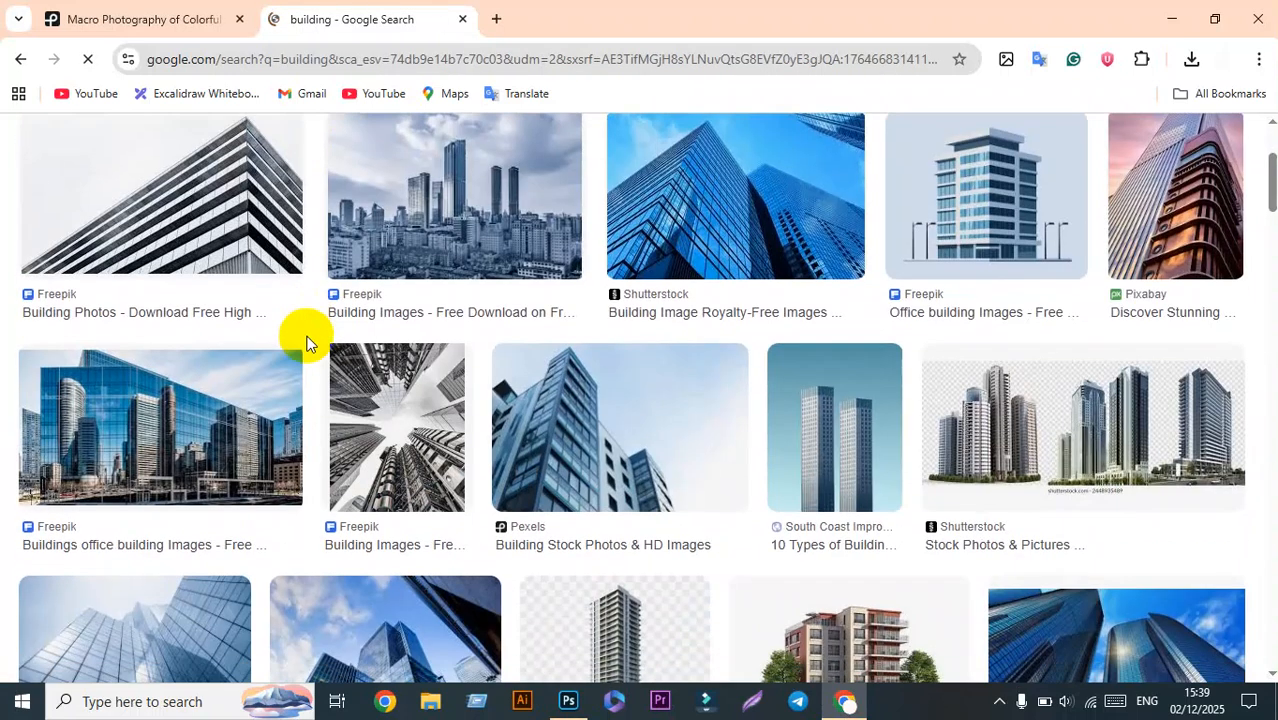
scroll(527, 400, "up", 3)
Step: Set the image size filter to Large and look through the building pictures for a suitable one
left_click(928, 226)
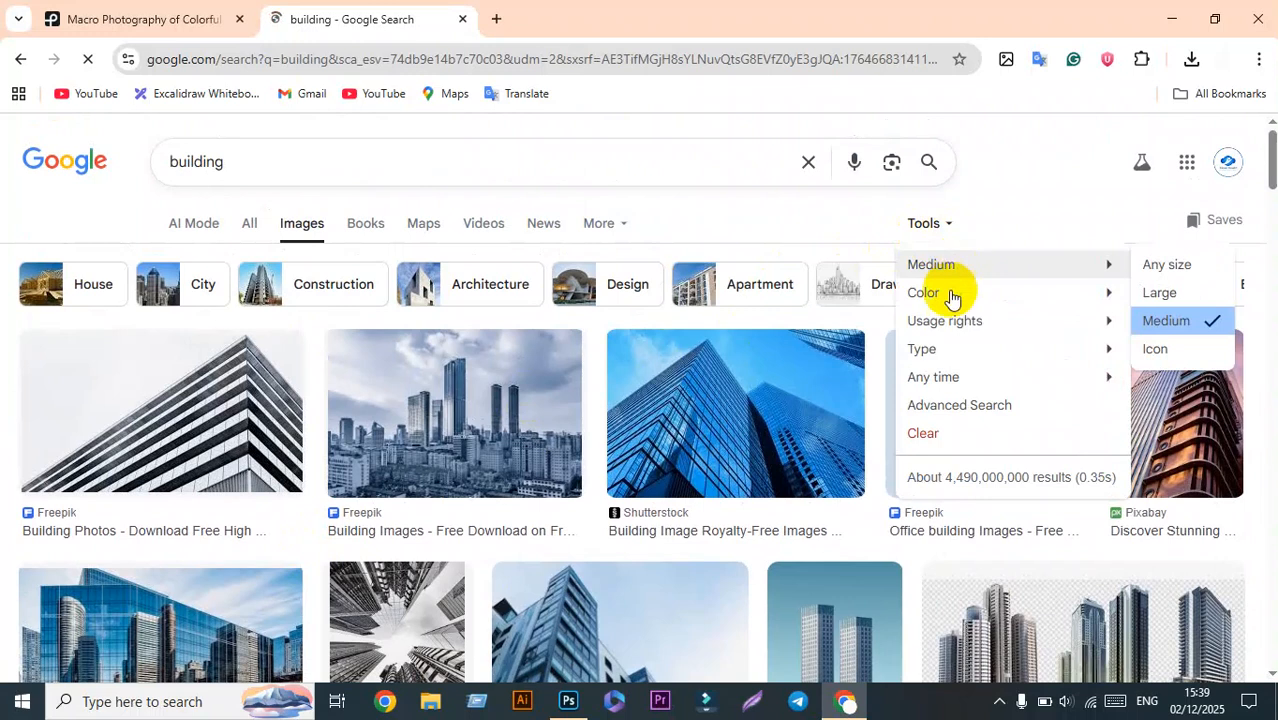
left_click(1159, 292)
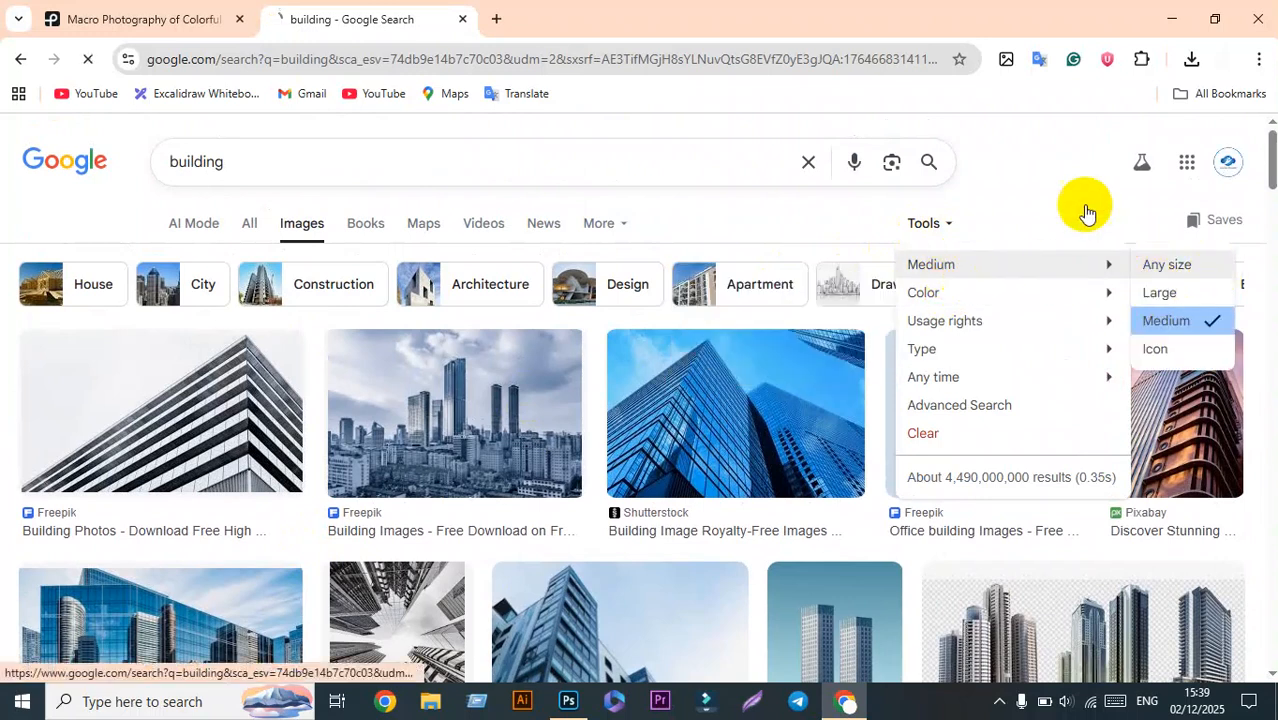
scroll(17, 400, "down", 4)
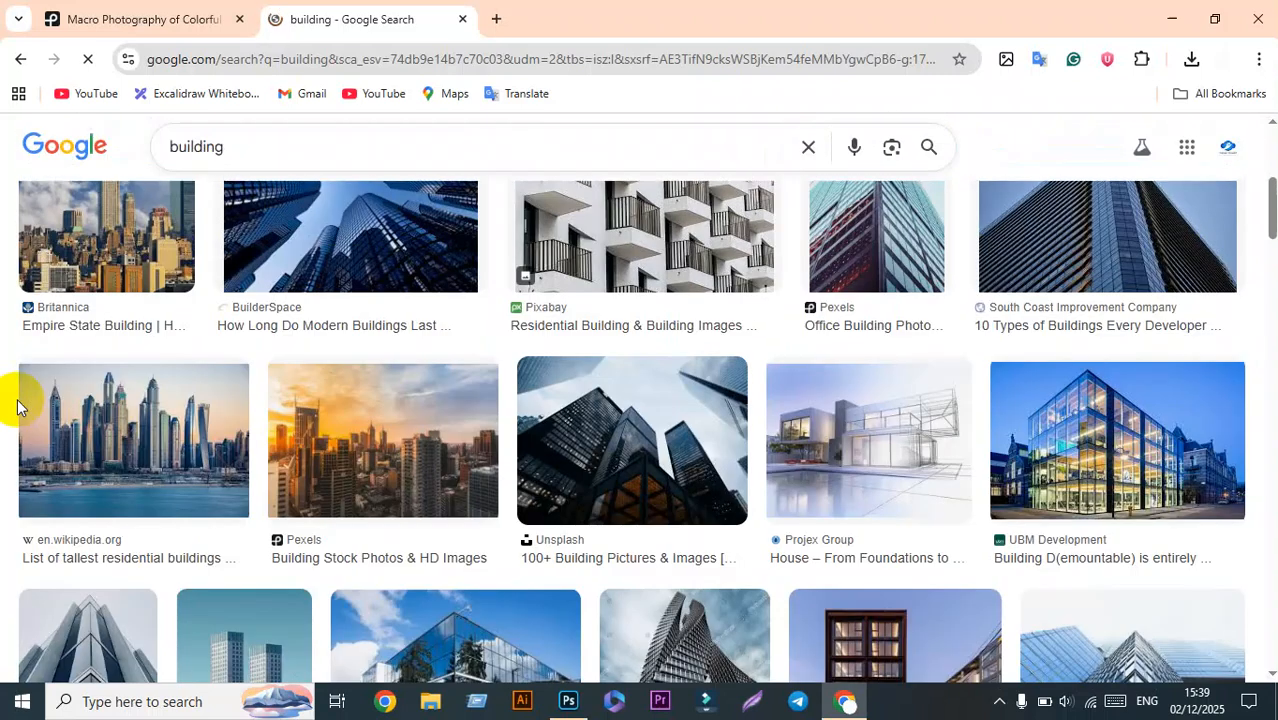
scroll(17, 405, "down", 1)
scroll(17, 405, "down", 2)
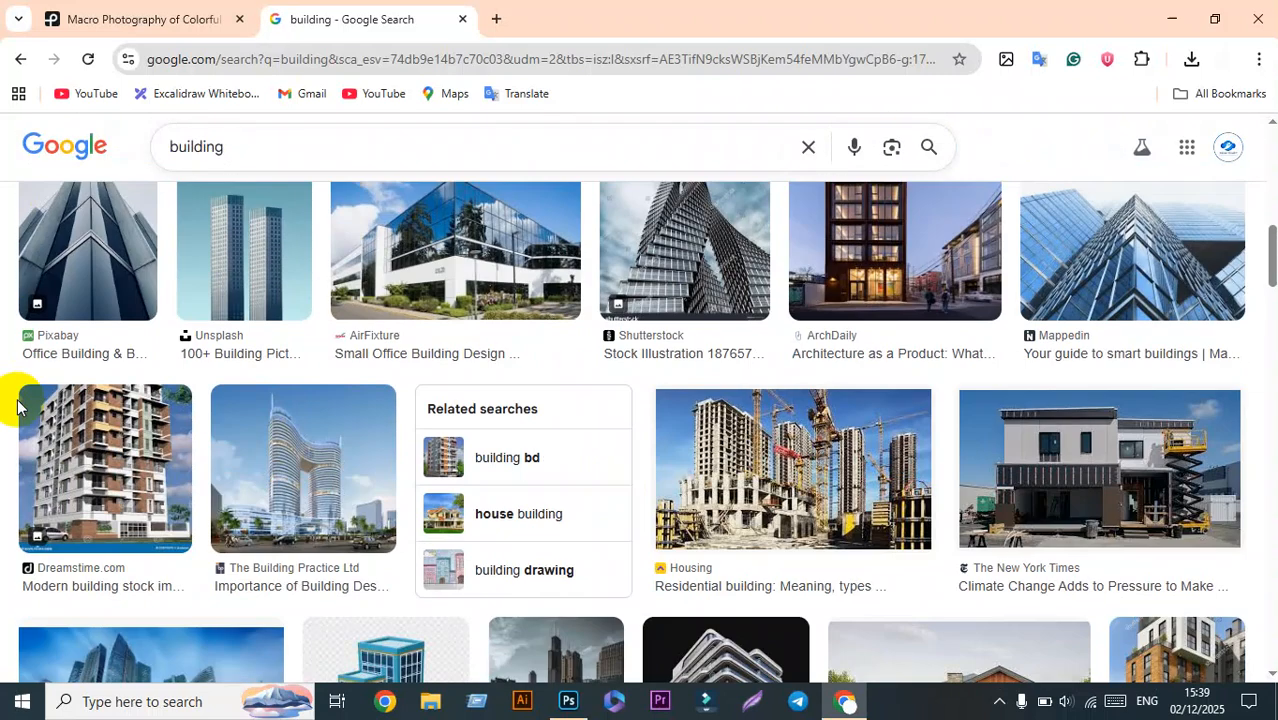
scroll(17, 405, "down", 2)
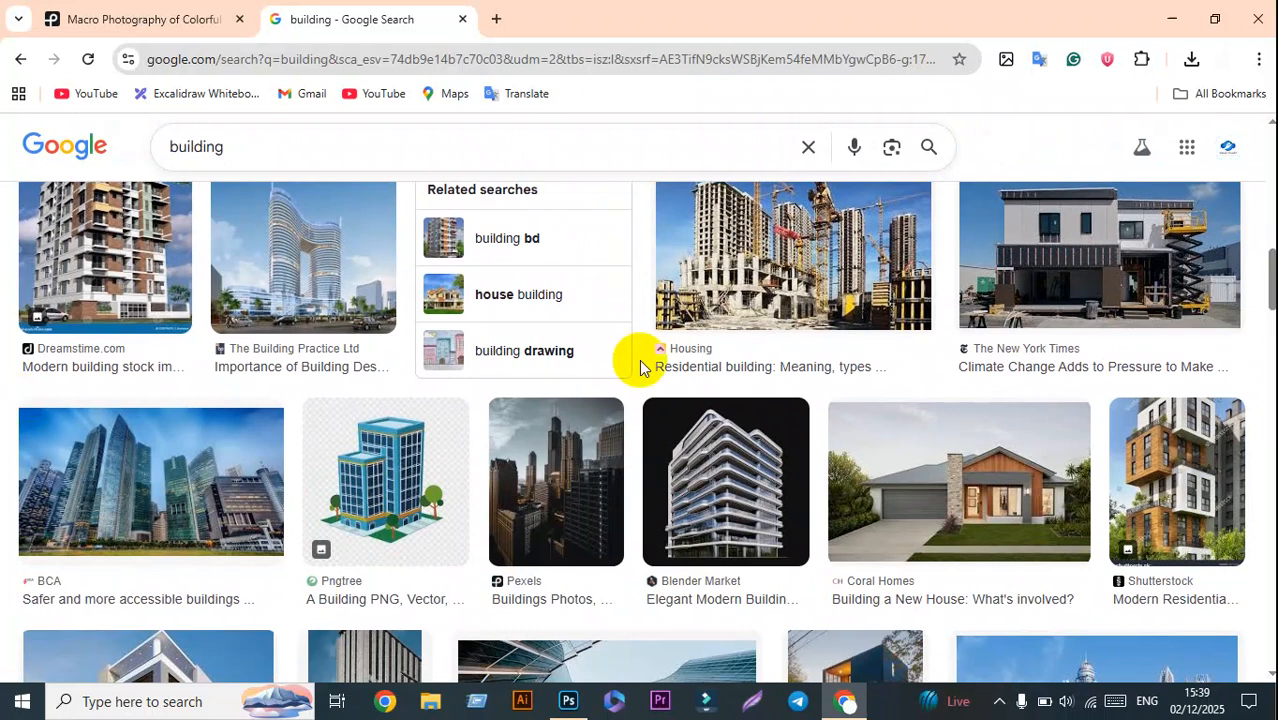
Step: Look through the Large building results and open the Sustainable Places source page of the blue night-time high-rise picture
scroll(1200, 370, "down", 5)
scroll(581, 393, "down", 6)
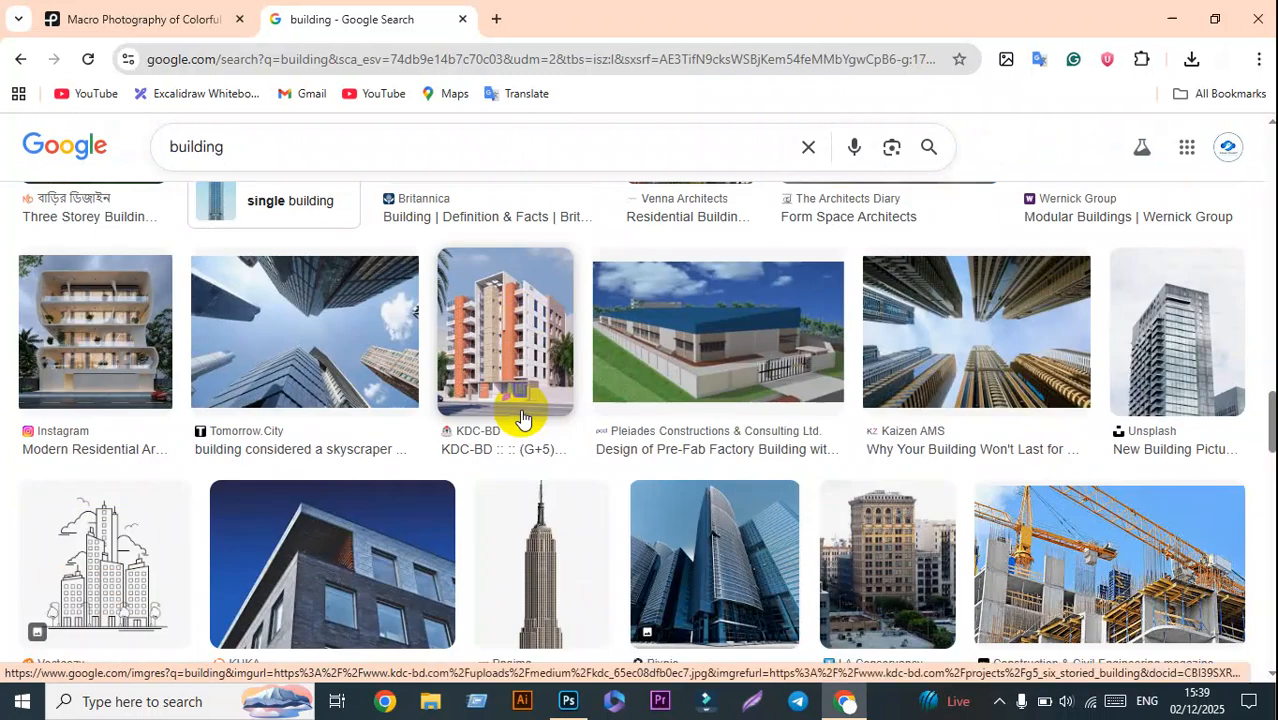
scroll(522, 418, "down", 5)
scroll(522, 418, "up", 10)
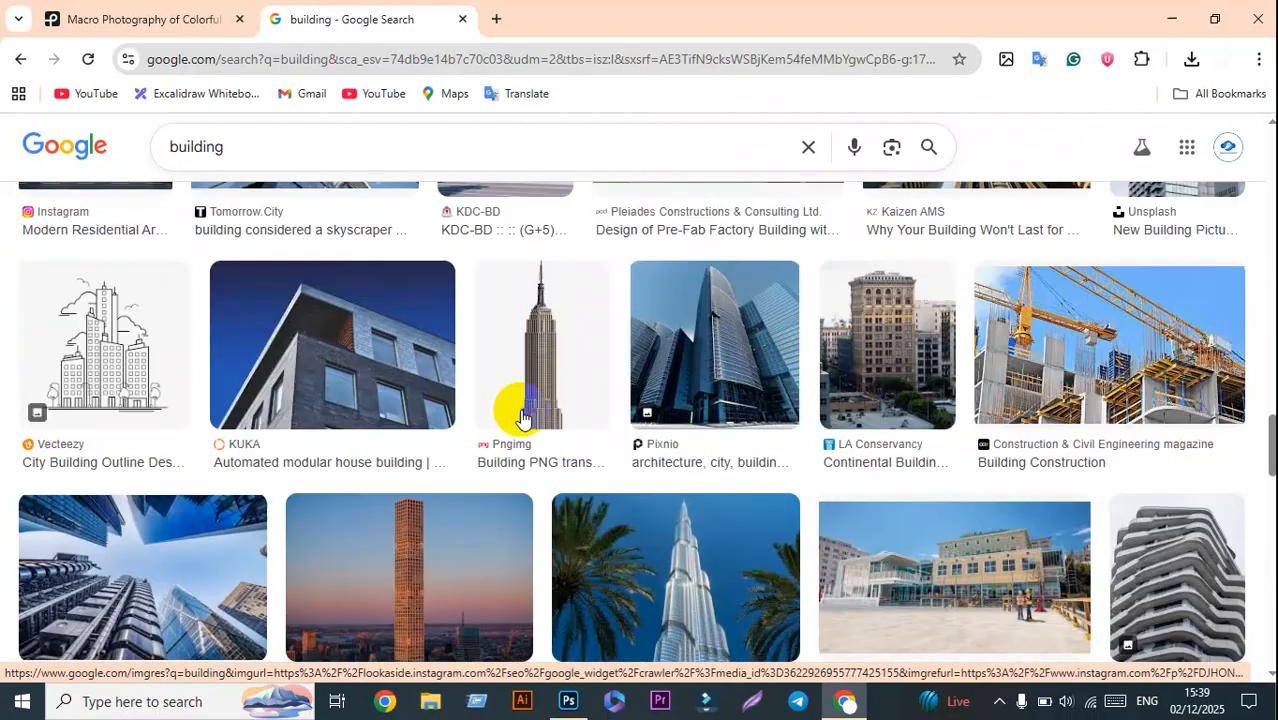
scroll(522, 418, "up", 3)
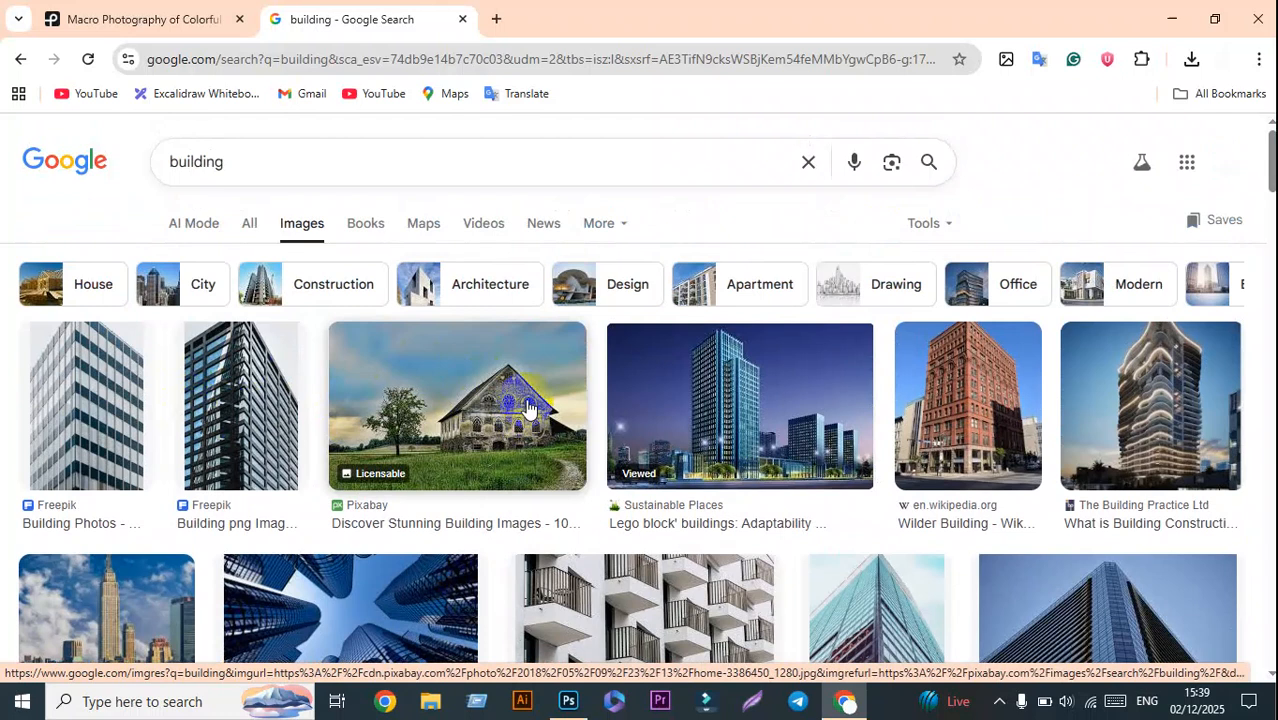
left_click(705, 408)
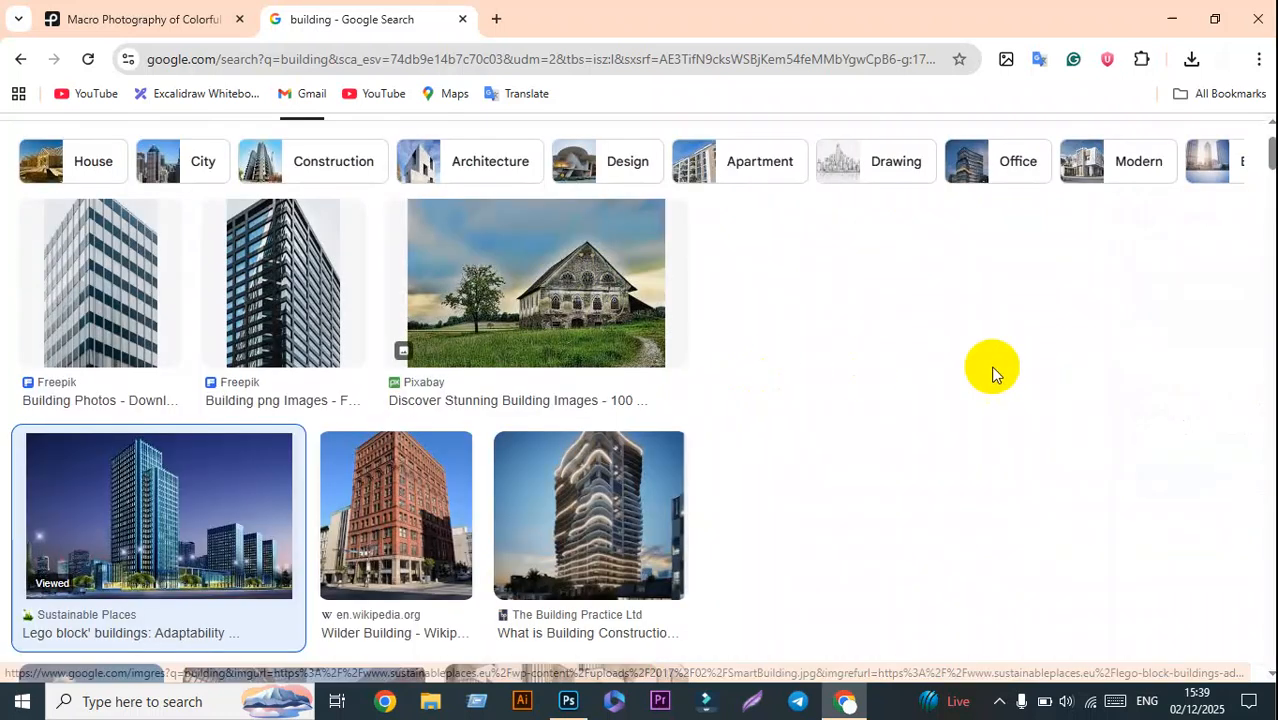
left_click(950, 322)
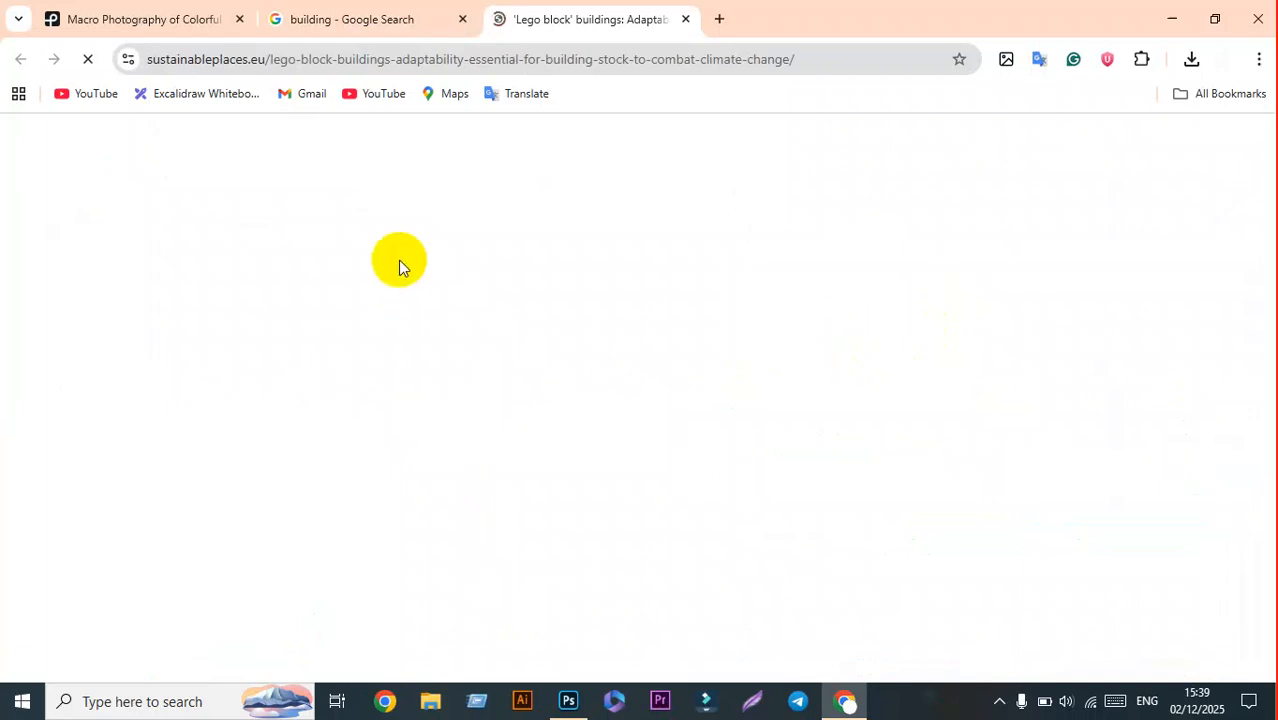
Step: Save the article's high-rise picture to the Desktop folder as SmartBuilding-1728x1080 in JPG format
scroll(754, 271, "down", 2)
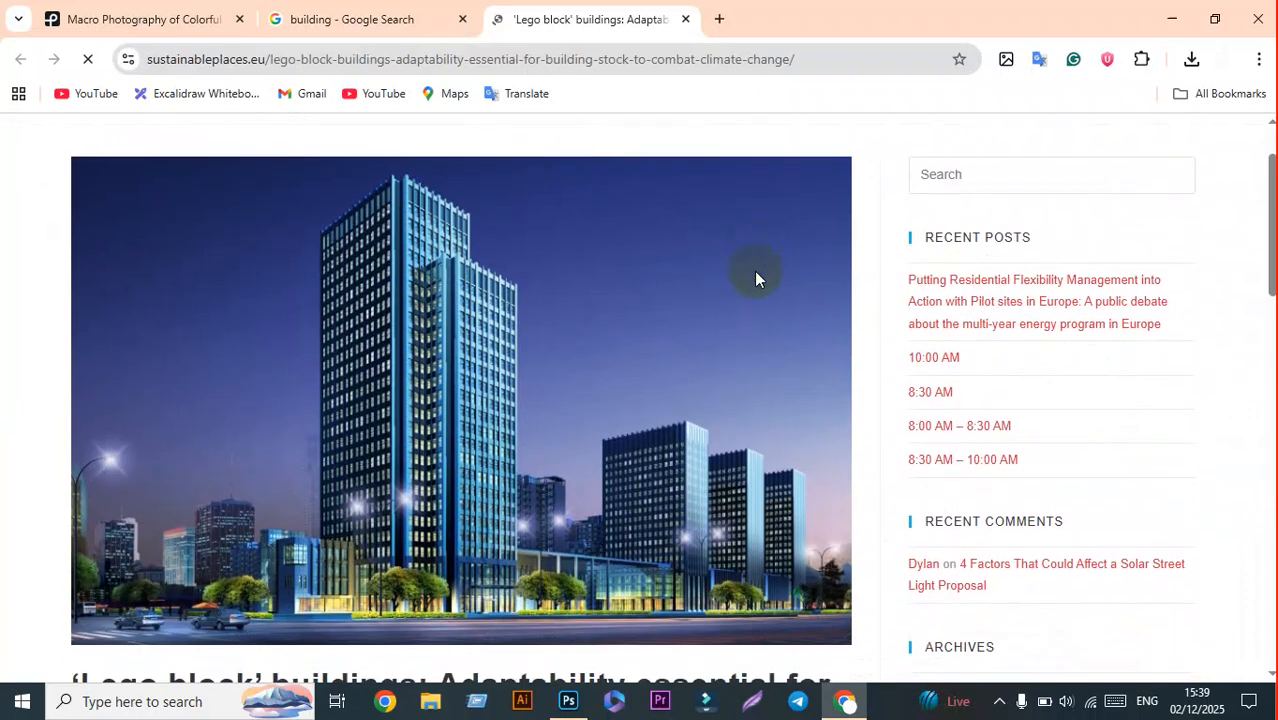
scroll(754, 271, "down", 3)
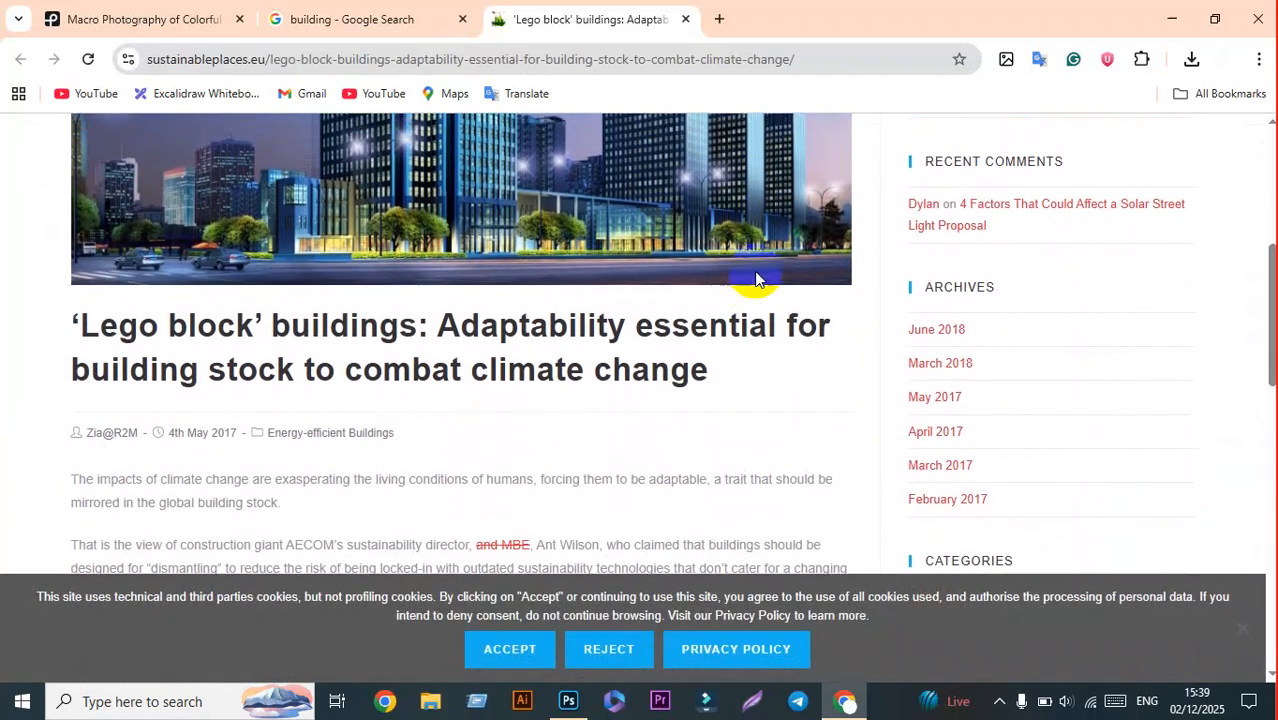
scroll(497, 273, "up", 5)
right_click(497, 273)
left_click(740, 313)
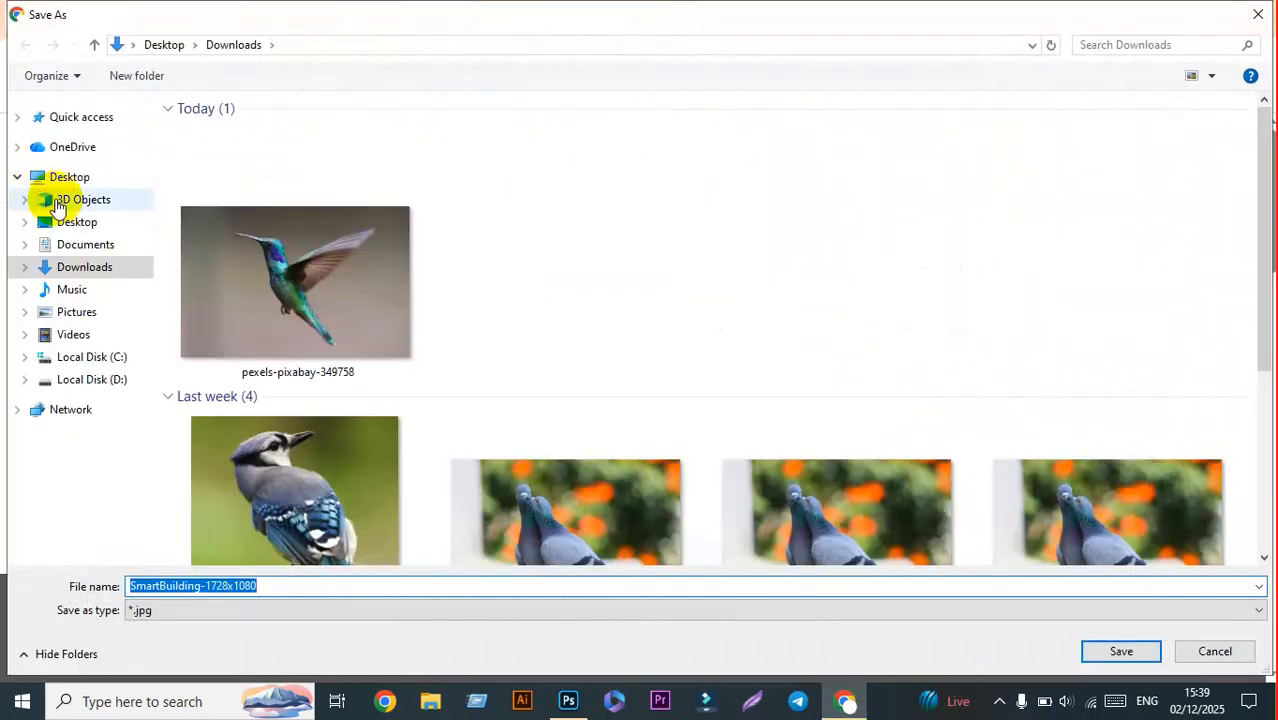
left_click(70, 228)
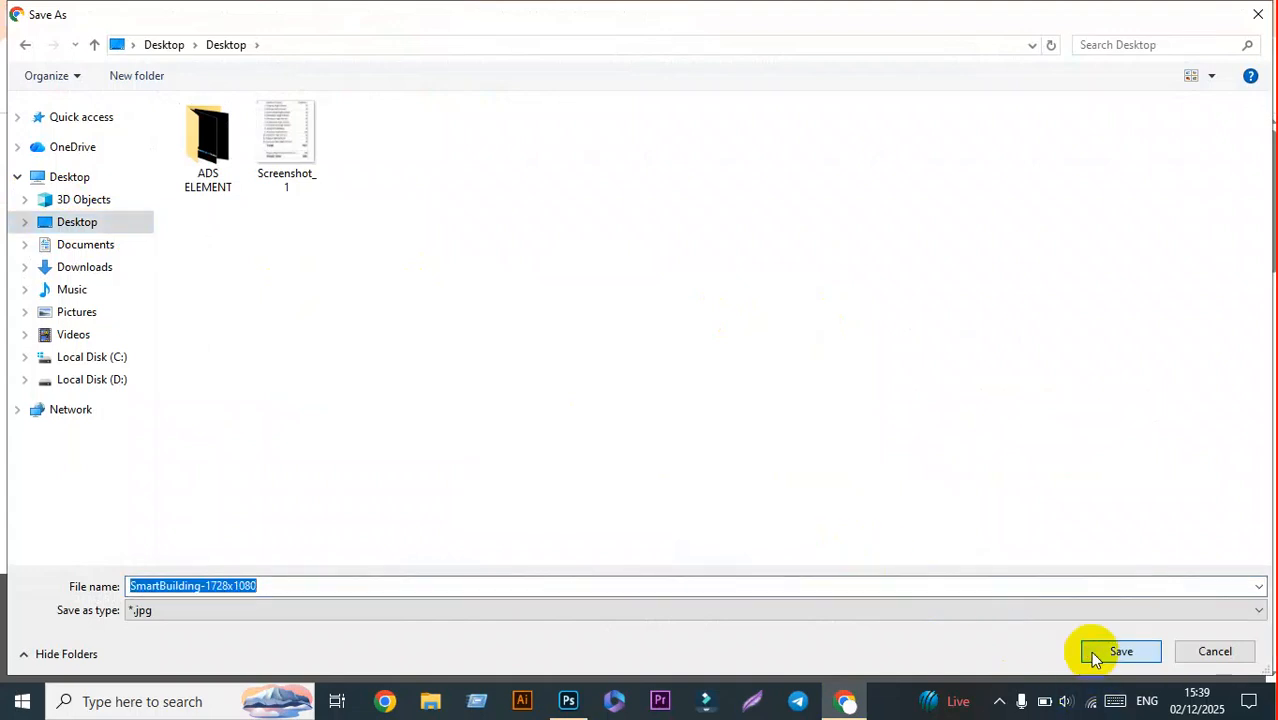
left_click(1100, 651)
Step: Switch to Photoshop and delete the pasted building image on Layer 1
left_click(568, 701)
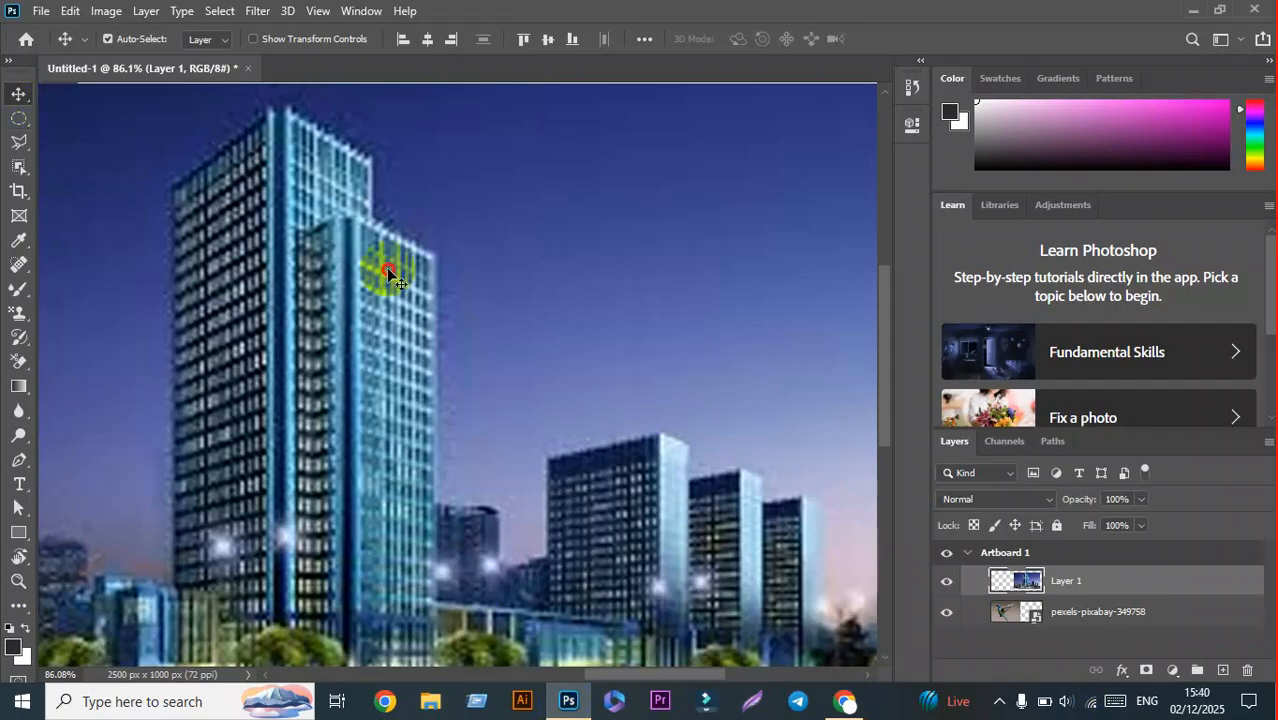
key("Delete")
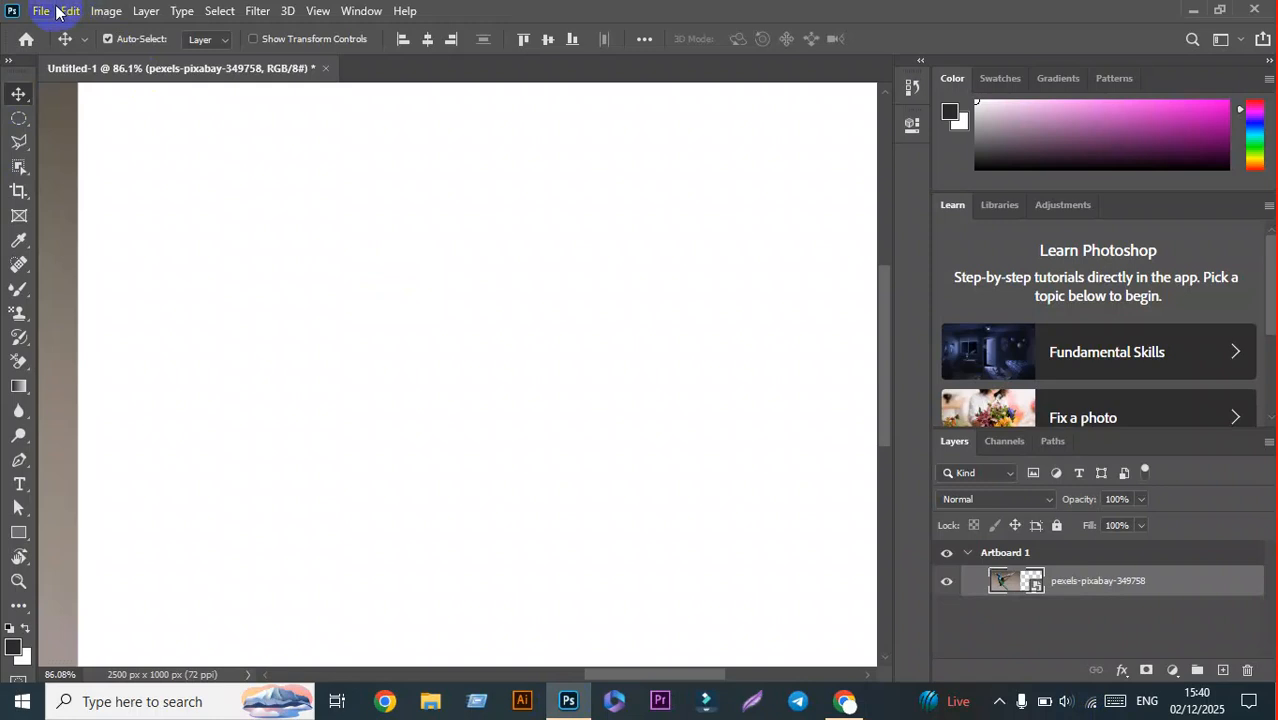
left_click(41, 10)
left_click(62, 48)
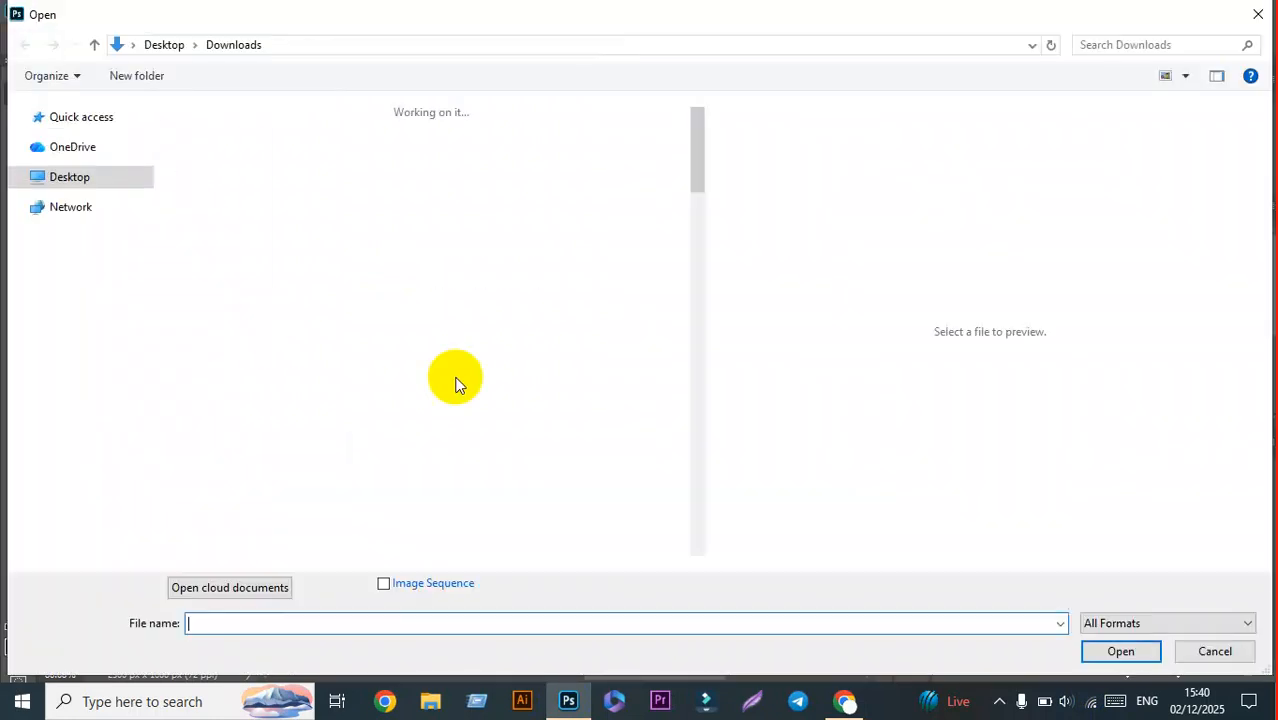
left_click(1195, 645)
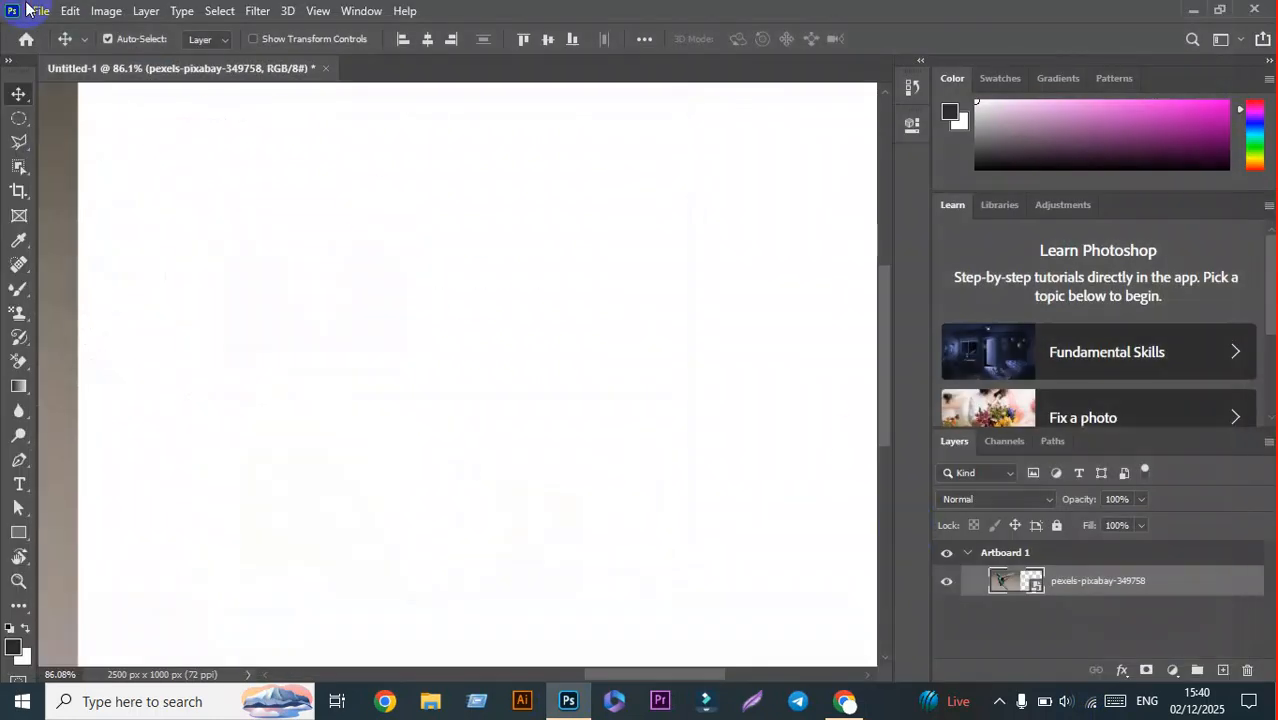
Step: Place SmartBuilding-1728x1080 from the Desktop folder as an embedded image on the artboard and commit the placement
left_click(40, 10)
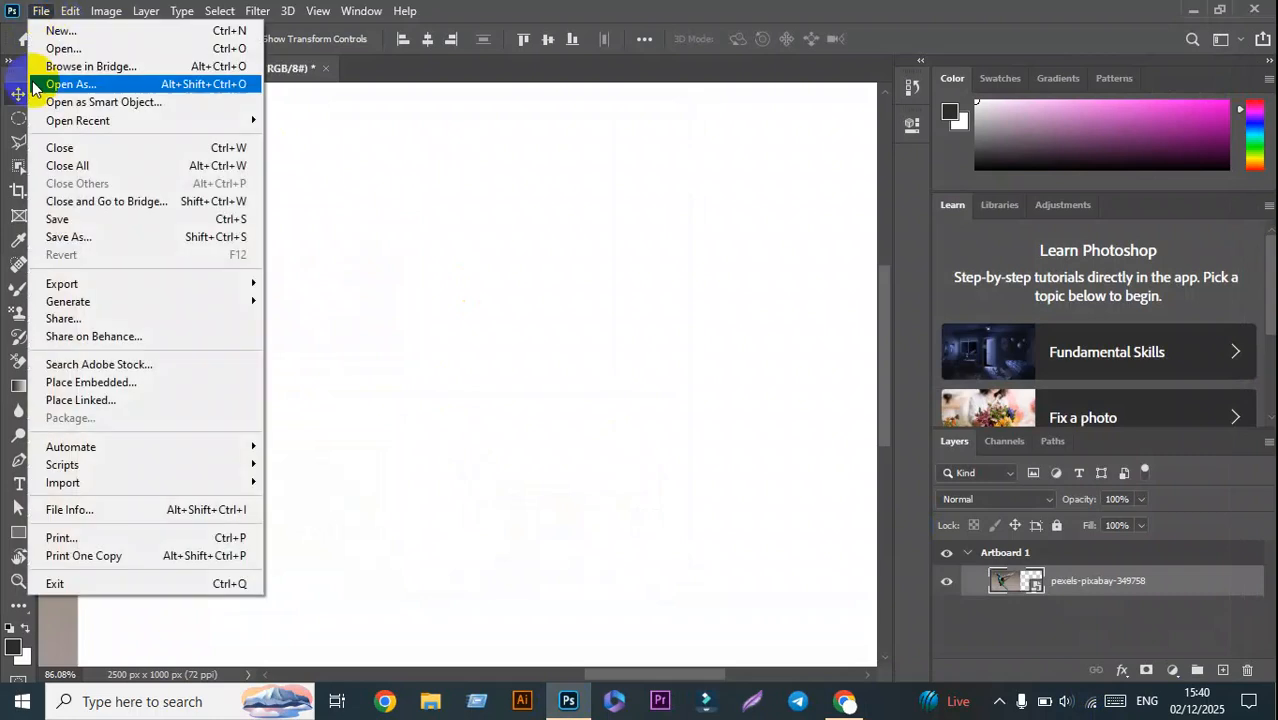
left_click(114, 382)
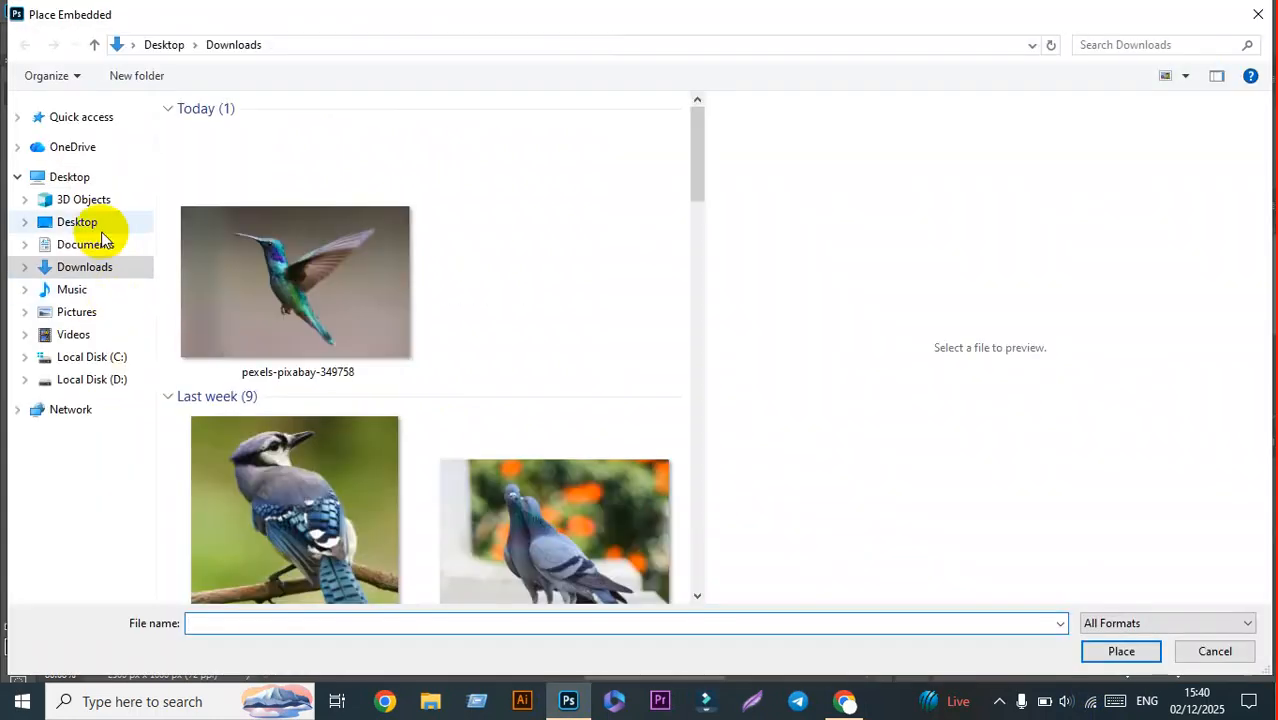
left_click(72, 224)
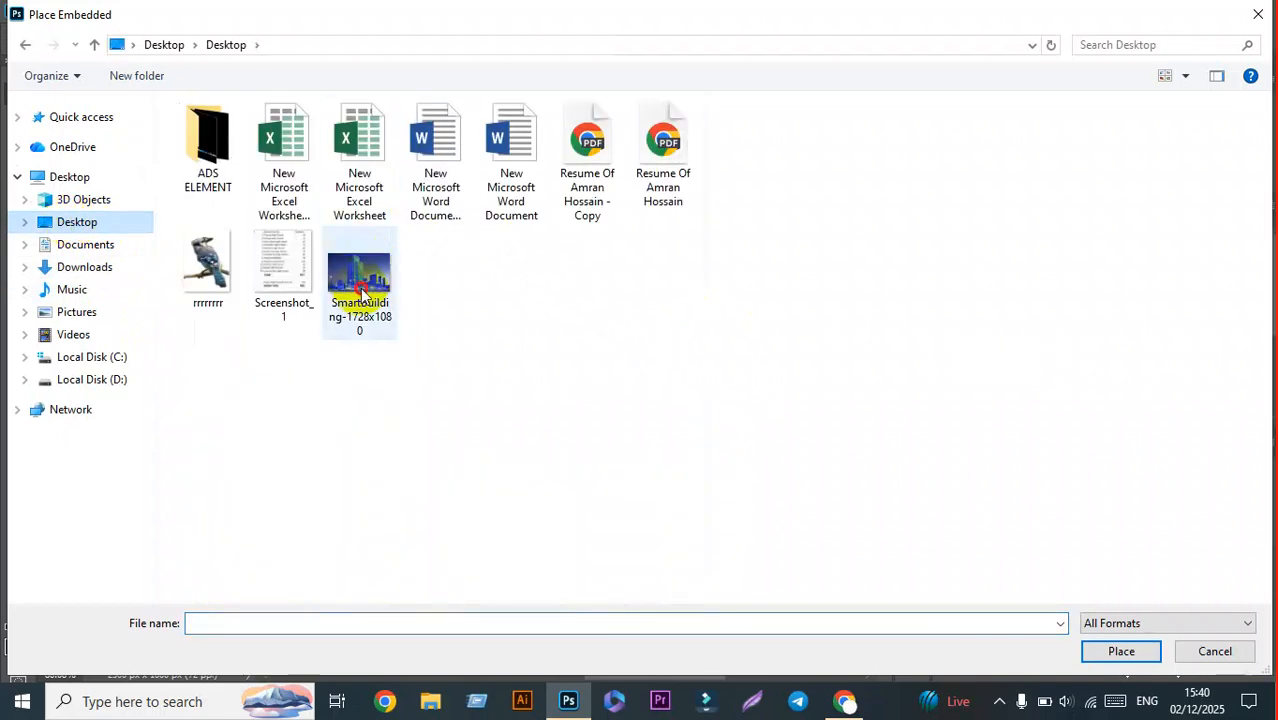
double_click(360, 285)
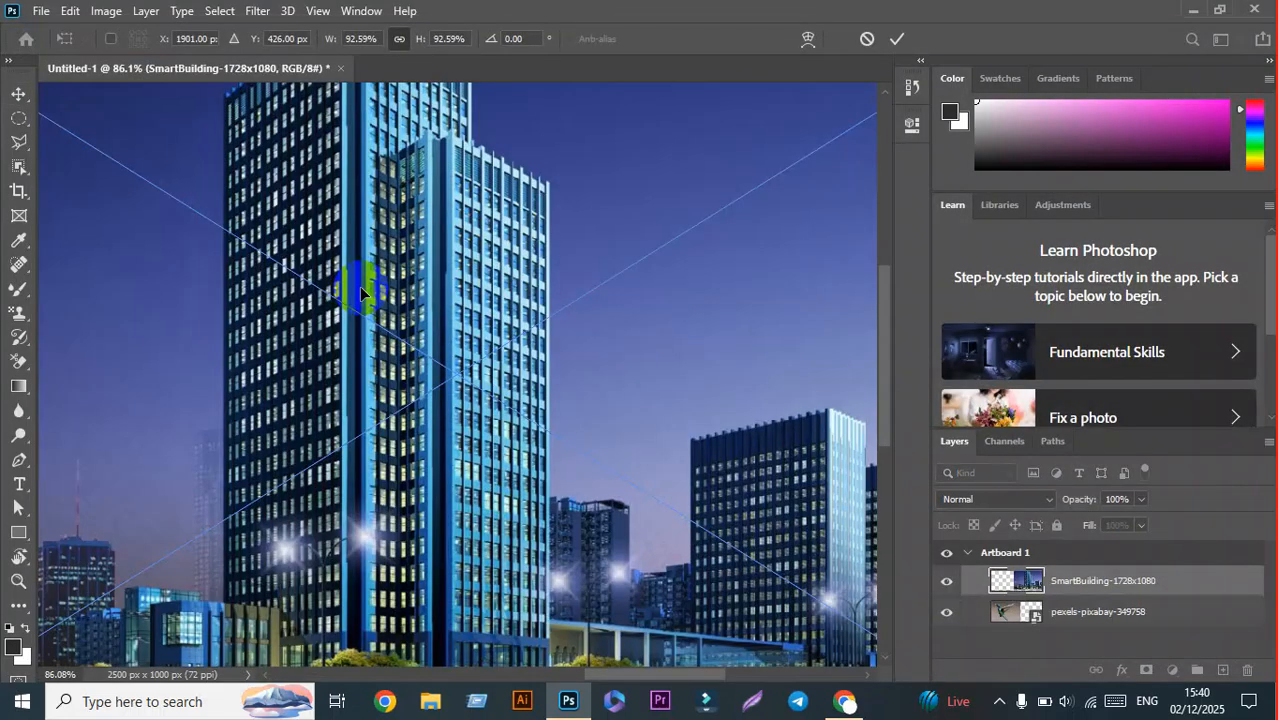
key("Return")
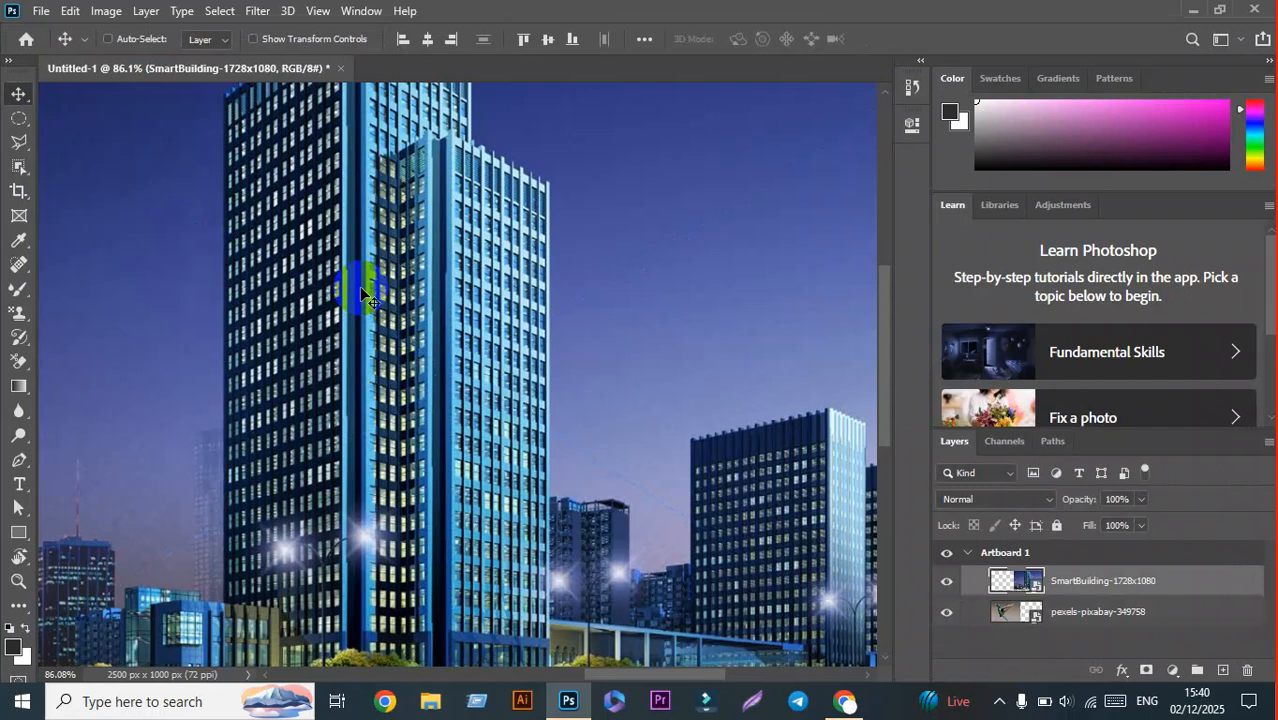
Step: Move the placed building image so it lines up with the artboard's top, bottom and right edges
key("ctrl+minus")
key("ctrl+minus")
key("ctrl+minus")
key("ctrl+minus")
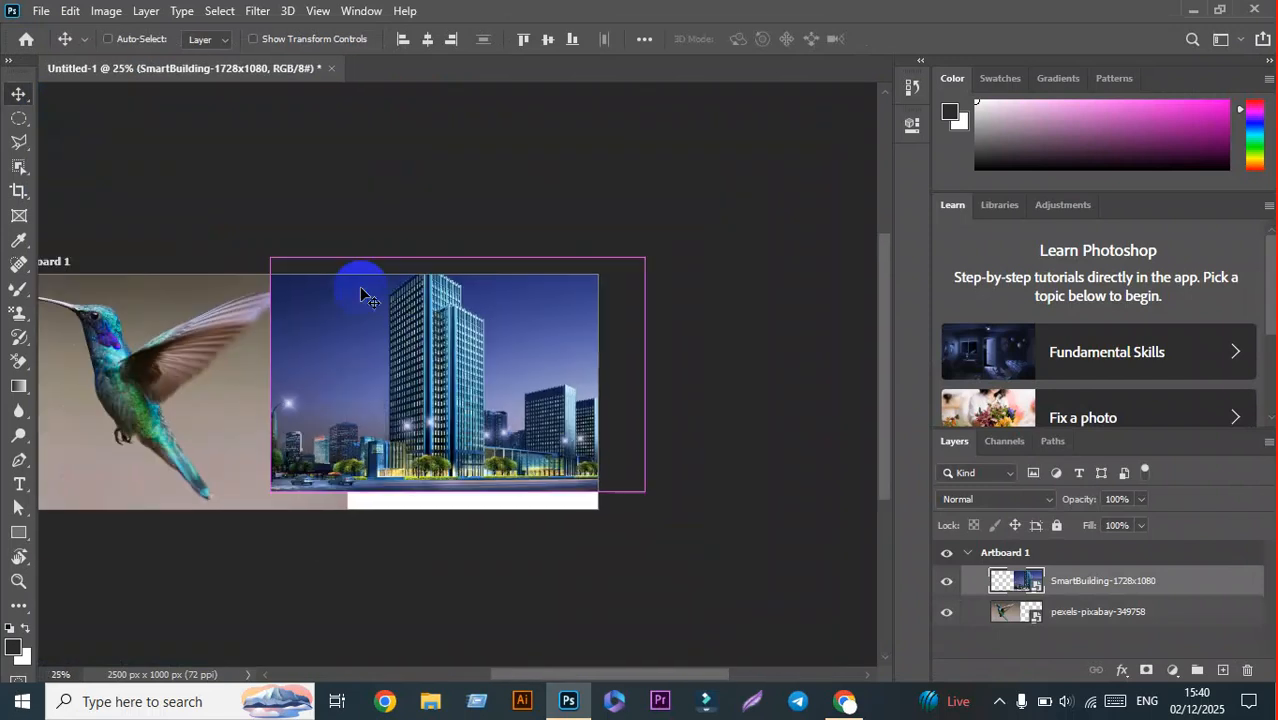
left_click_drag(457, 330, 405, 350)
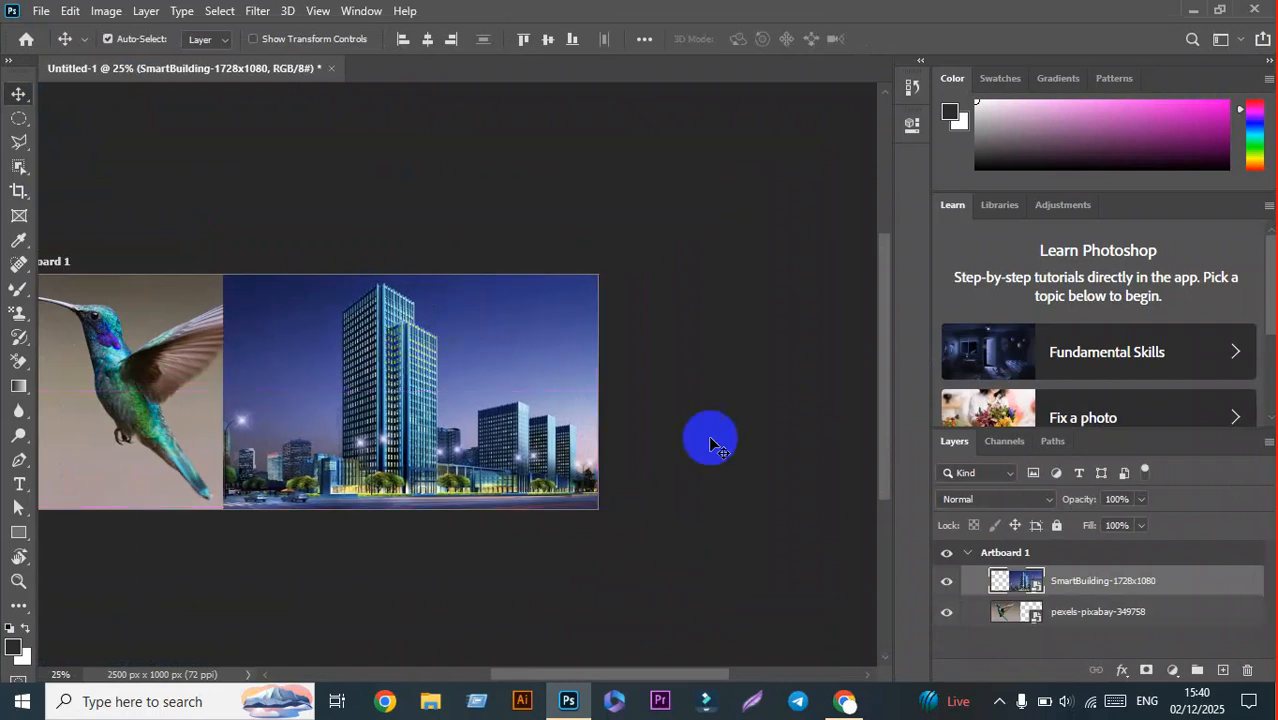
Step: Hide the hummingbird layer pexels-pixabay-349758, keeping the SmartBuilding-1728x1080 layer selected
left_click(946, 612)
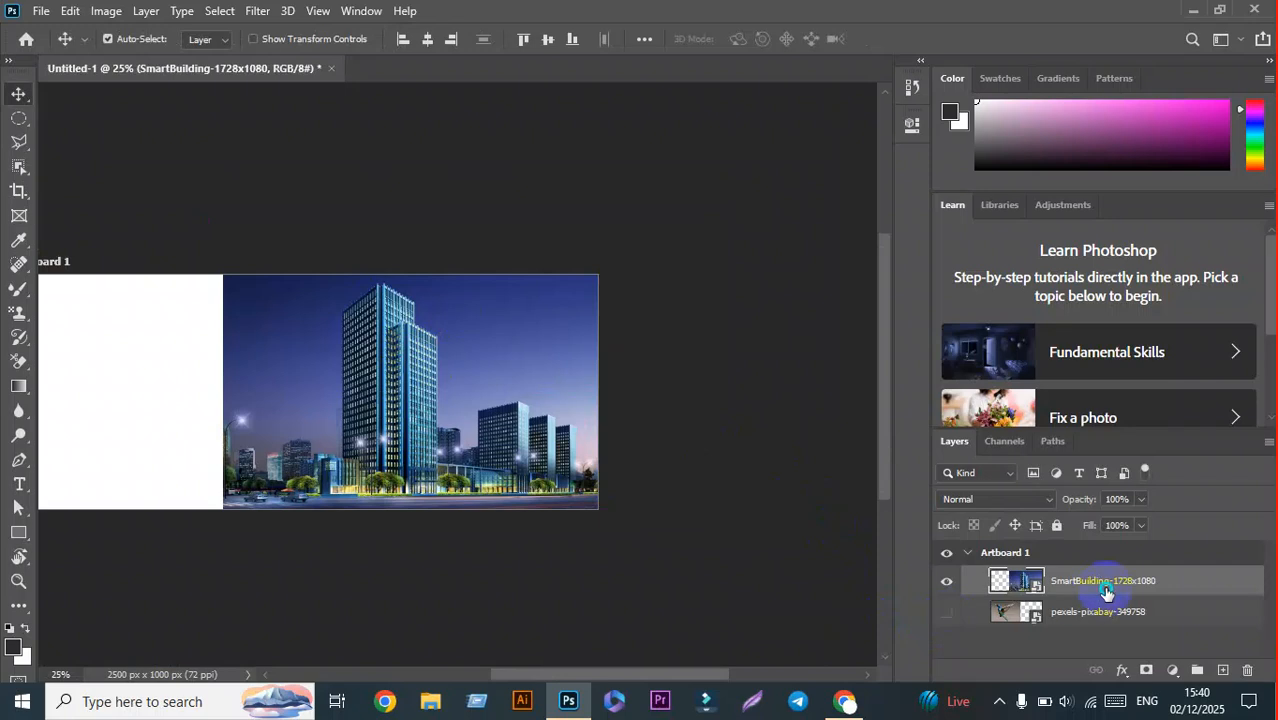
right_click(1098, 582)
left_click(443, 220)
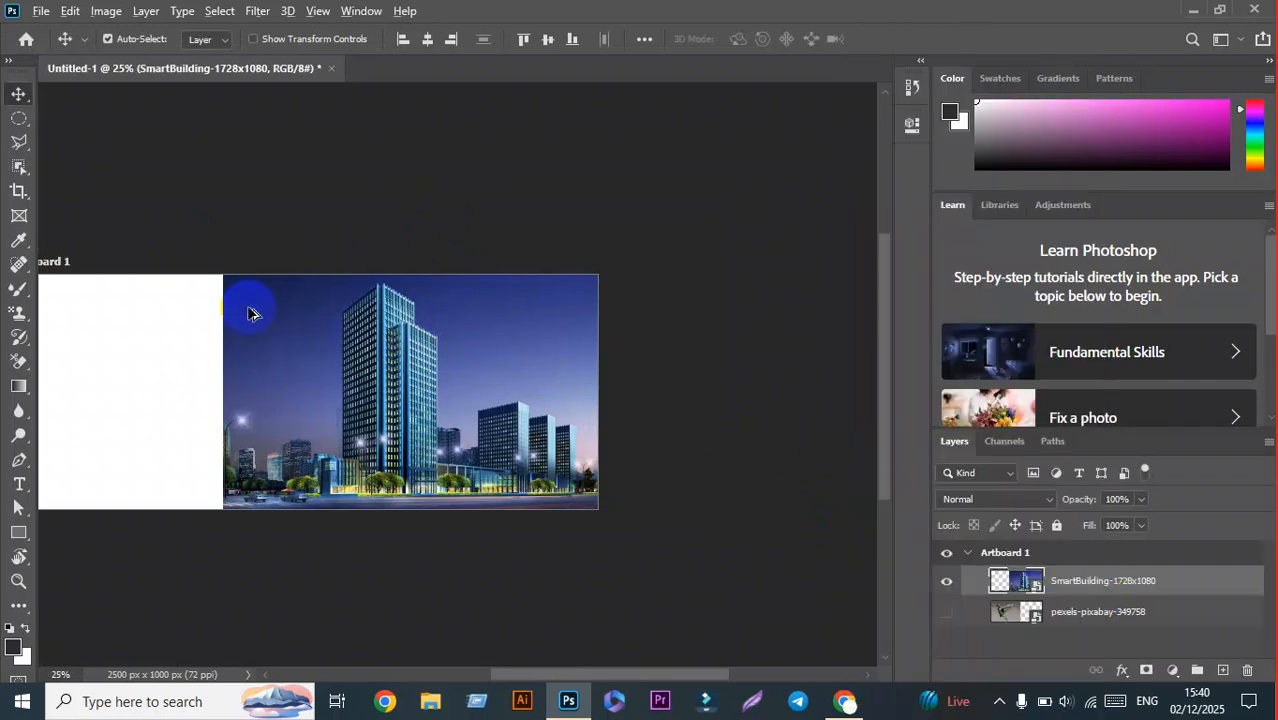
Step: Start a Polygonal Lasso outline beyond the picture's right edge and run it up the rightmost tower's outer wall to its roof corner
scroll(250, 310, "up", 3)
scroll(430, 495, "up", 3)
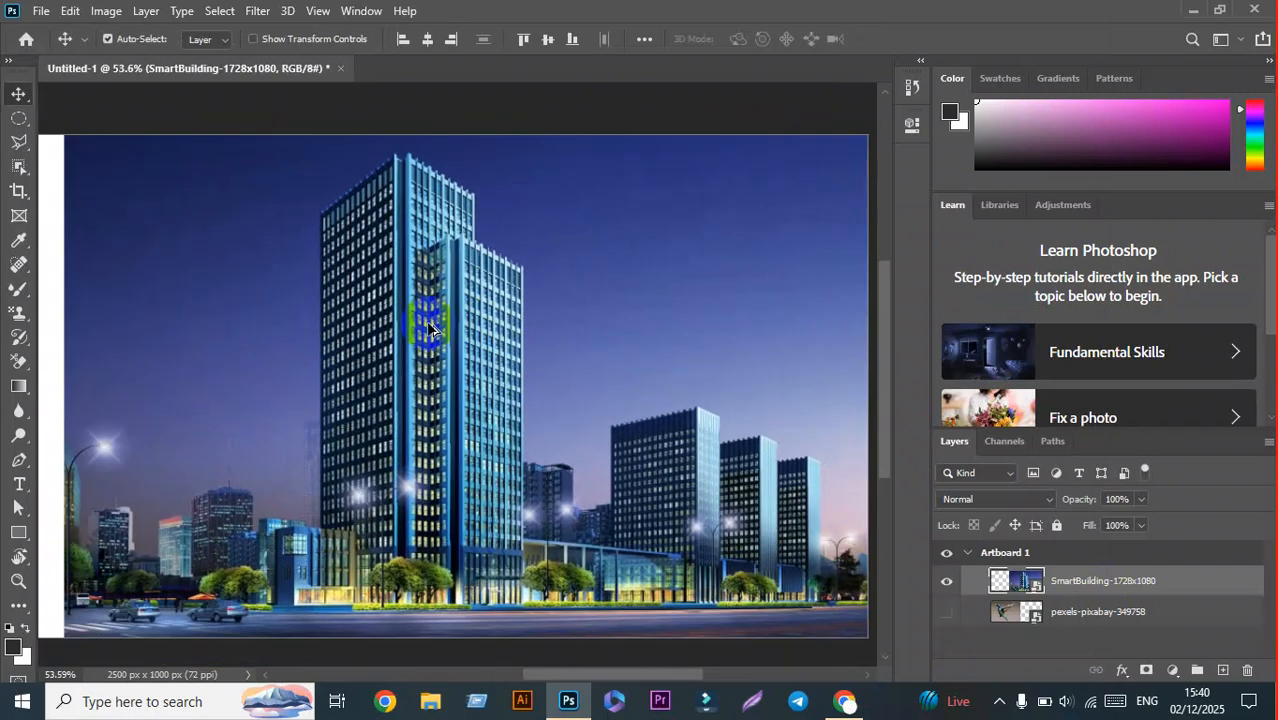
scroll(430, 326, "down", 2)
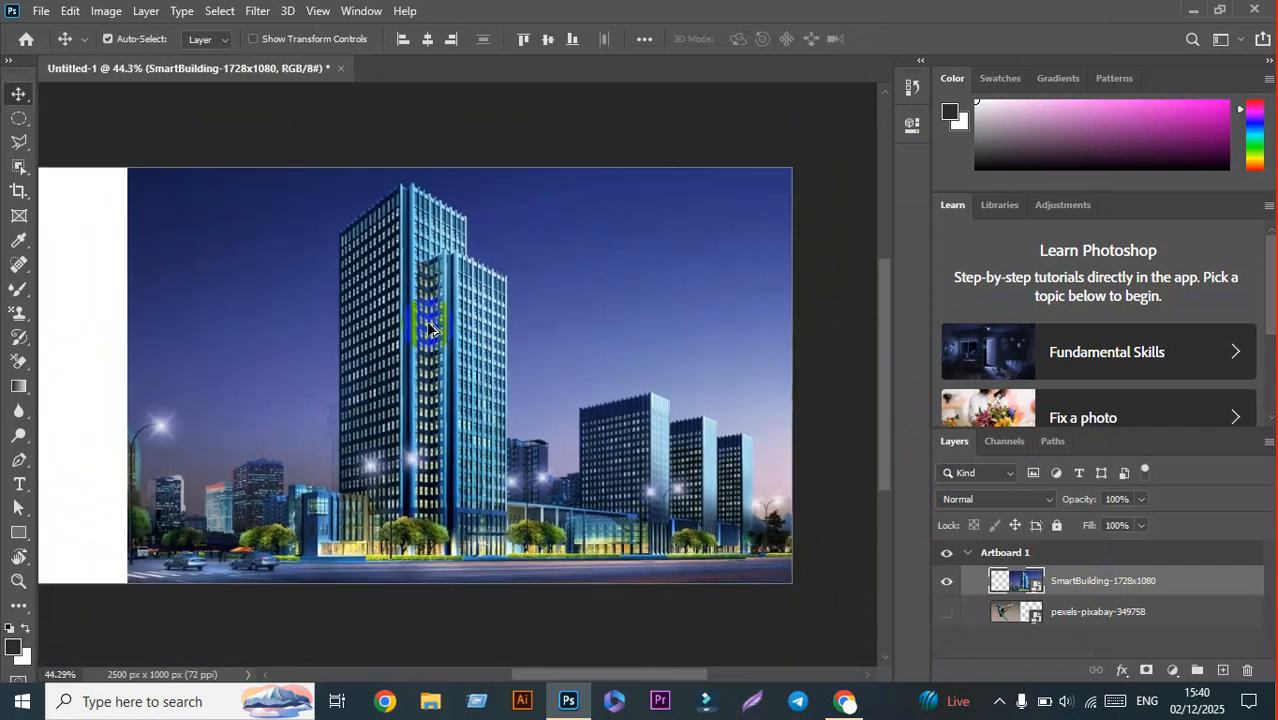
left_click(12, 146)
scroll(756, 585, "up", 4)
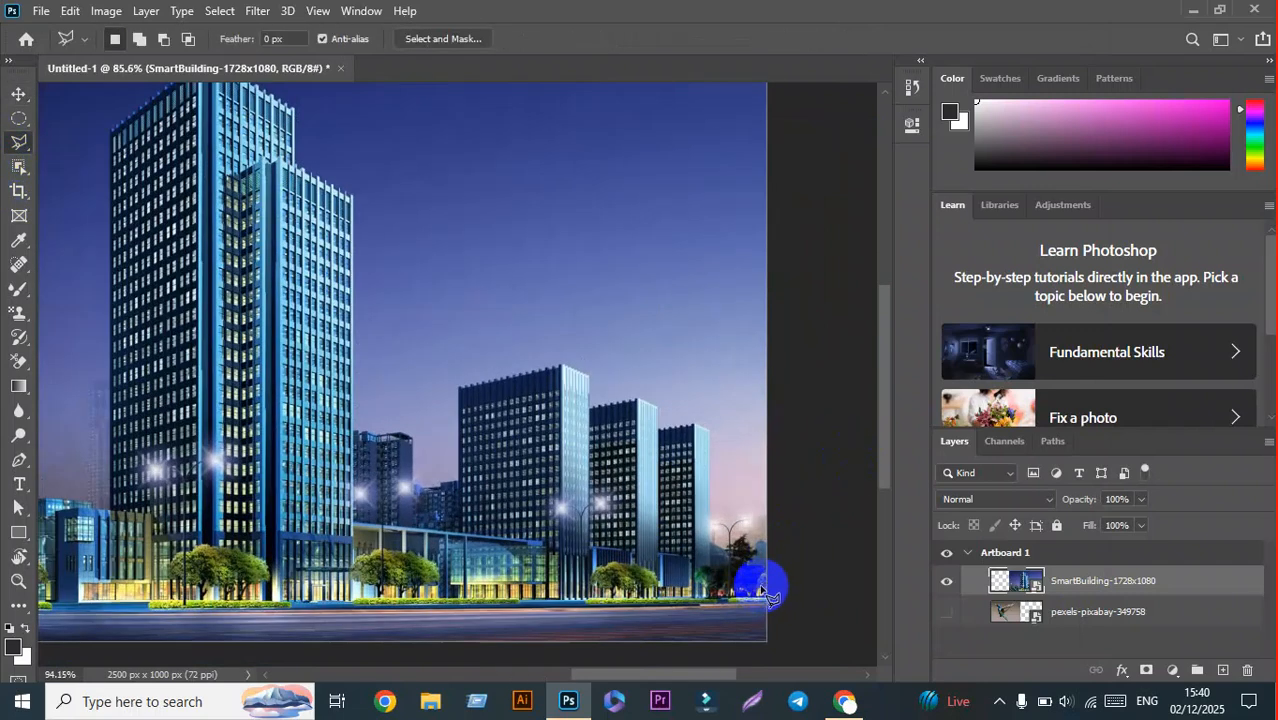
scroll(740, 555, "up", 1)
scroll(750, 548, "up", 1)
left_click(811, 492)
left_click(605, 490)
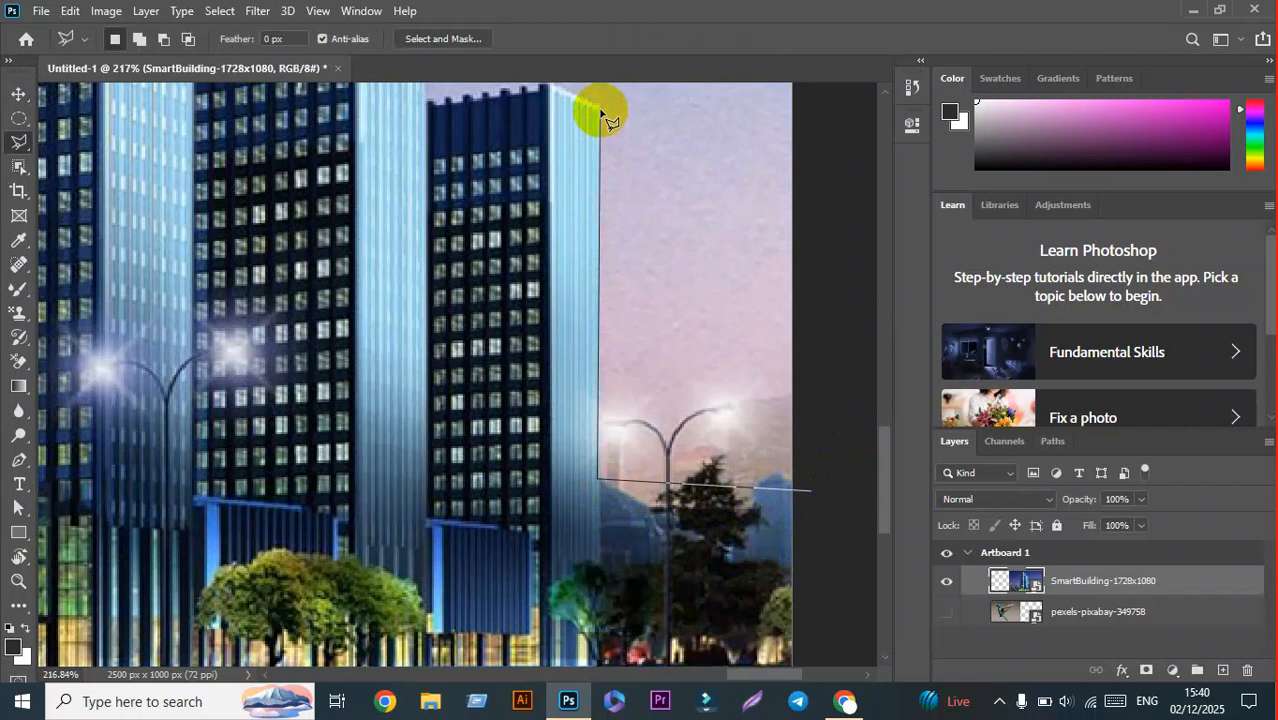
mouse_move(600, 108)
left_mouse_down()
mouse_move(608, 334)
mouse_move(611, 200)
mouse_move(646, 325)
left_mouse_up()
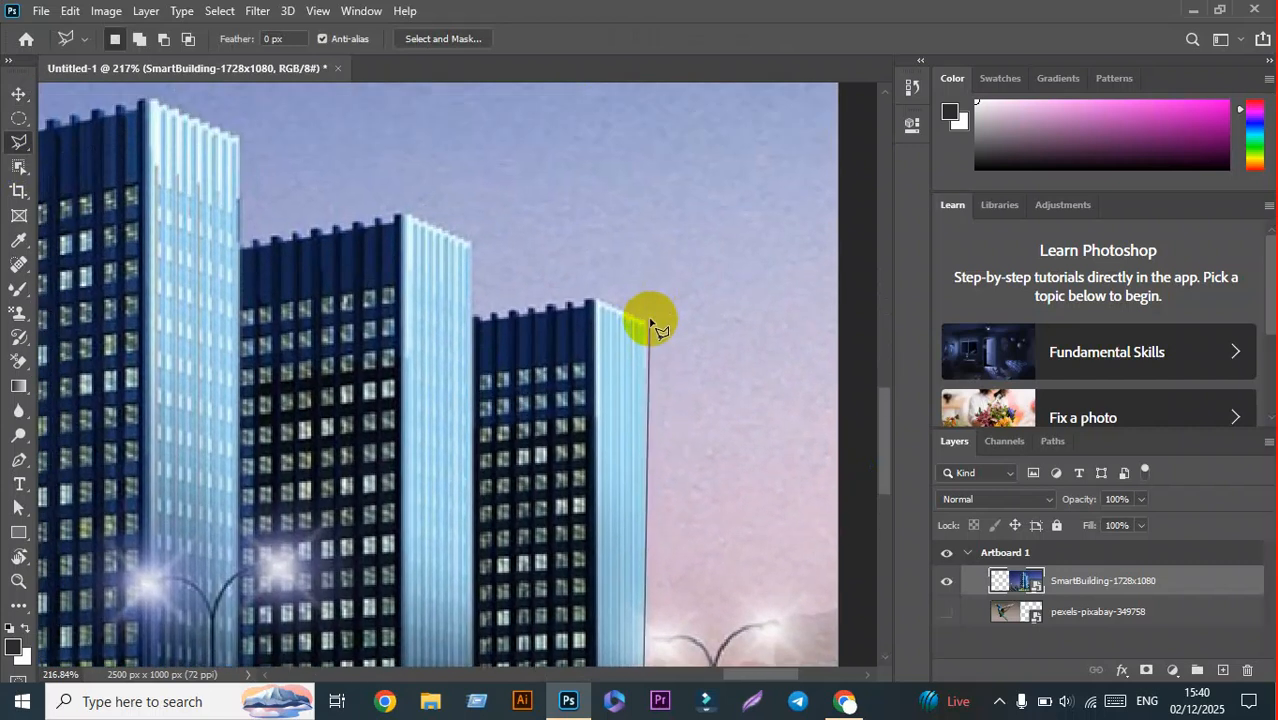
left_click(650, 324)
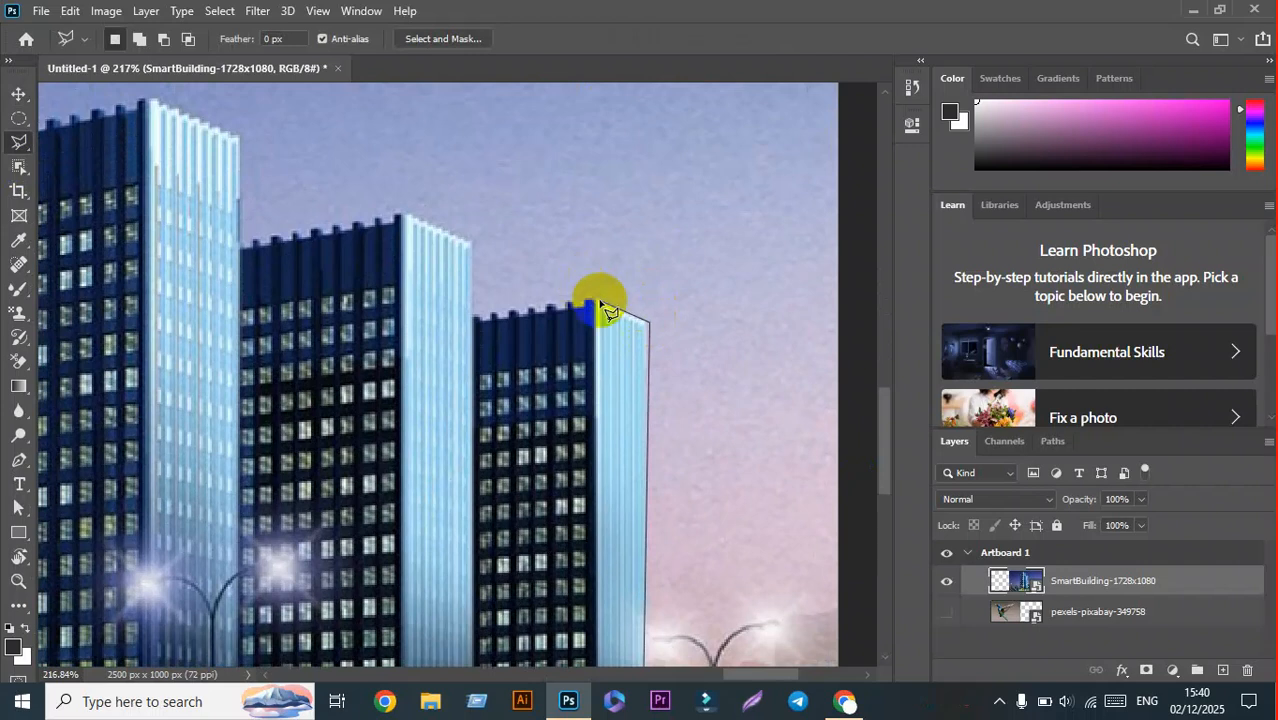
Step: Continue the lasso outline along the rightmost tower's roof, up the adjacent middle tower's side and across its roof to the third tower
left_click(596, 301)
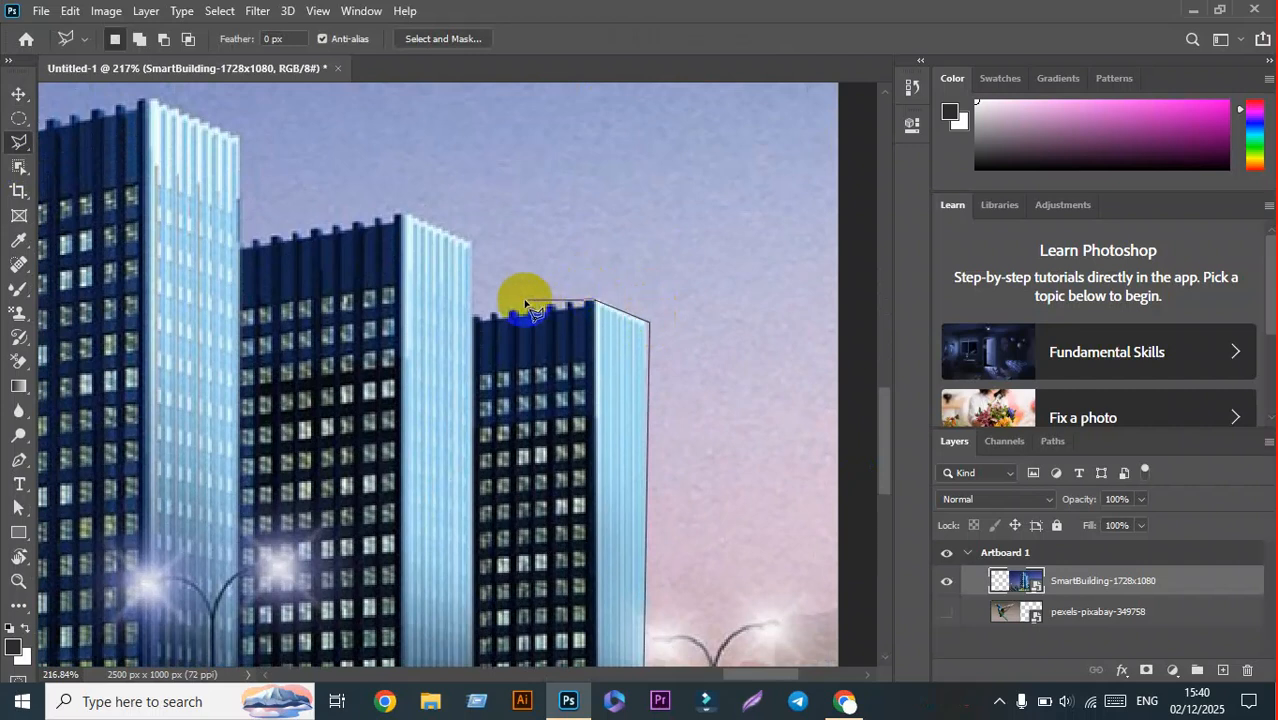
left_click(475, 316)
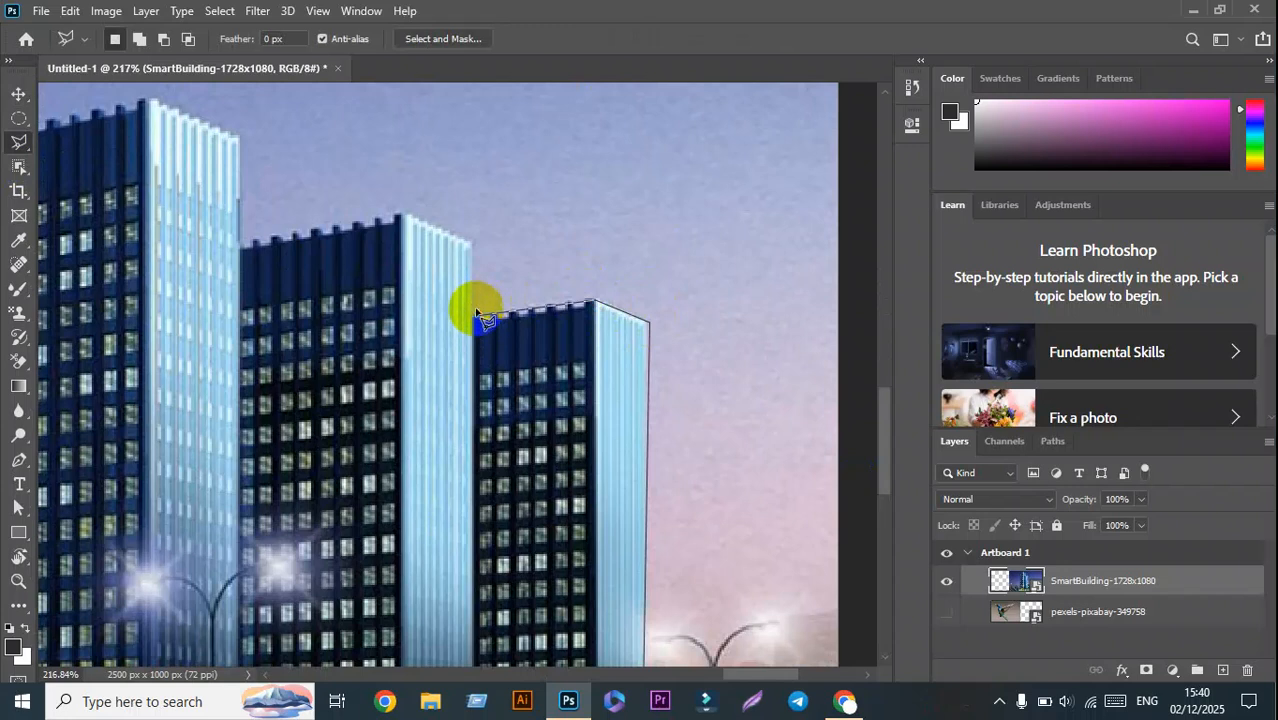
left_click(472, 241)
left_click(404, 217)
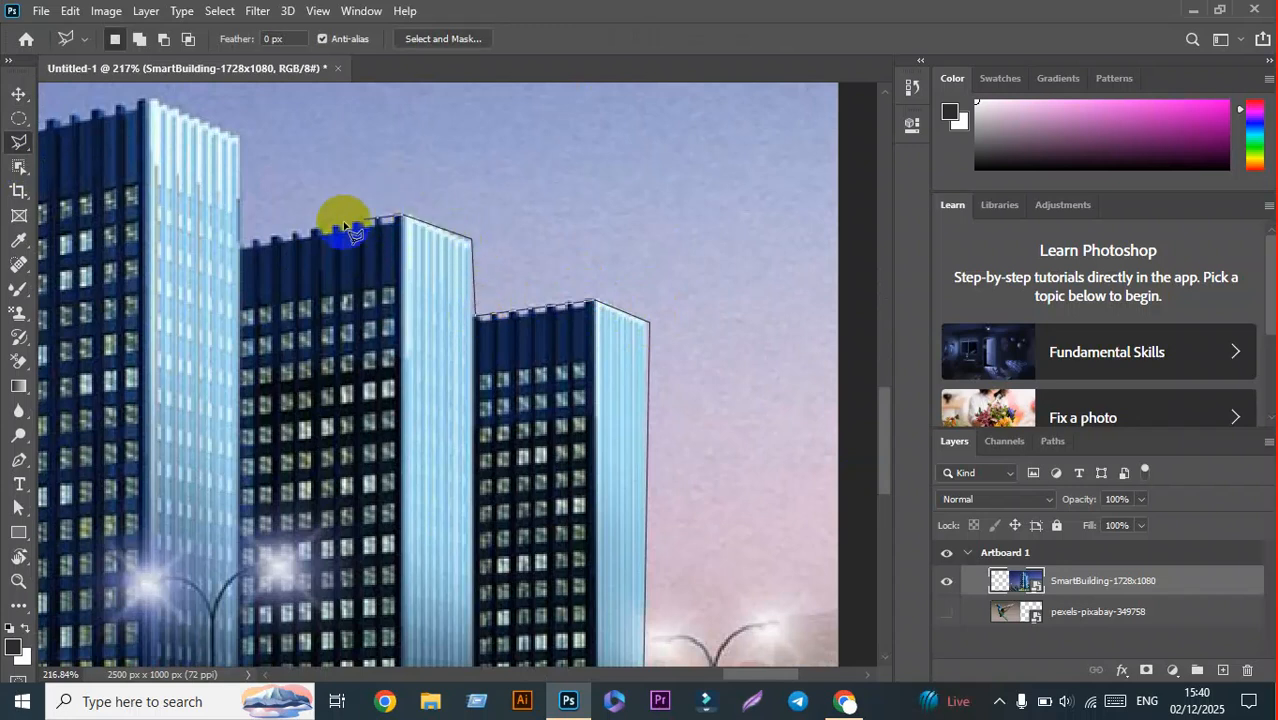
left_click(241, 244)
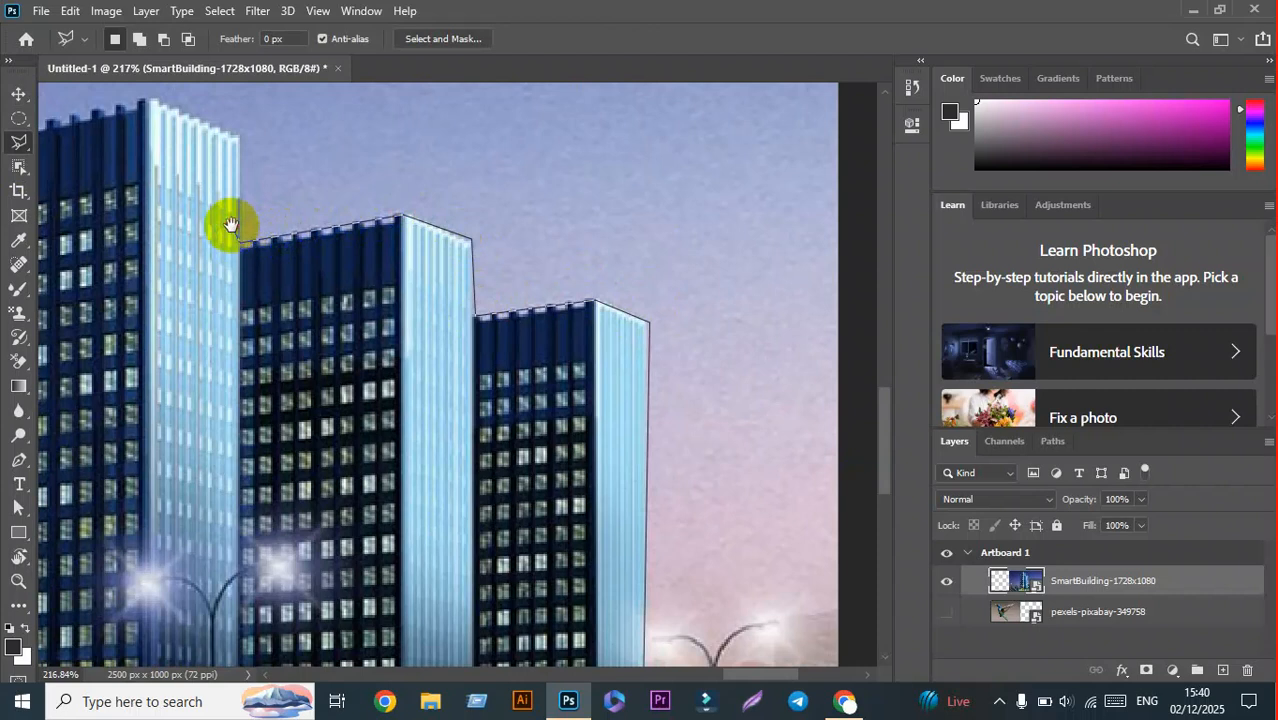
Step: Extend the lasso outline up the right side of the tallest of the three small towers and across its roof to the far corner
left_click_drag(228, 223, 334, 422)
left_click(347, 323)
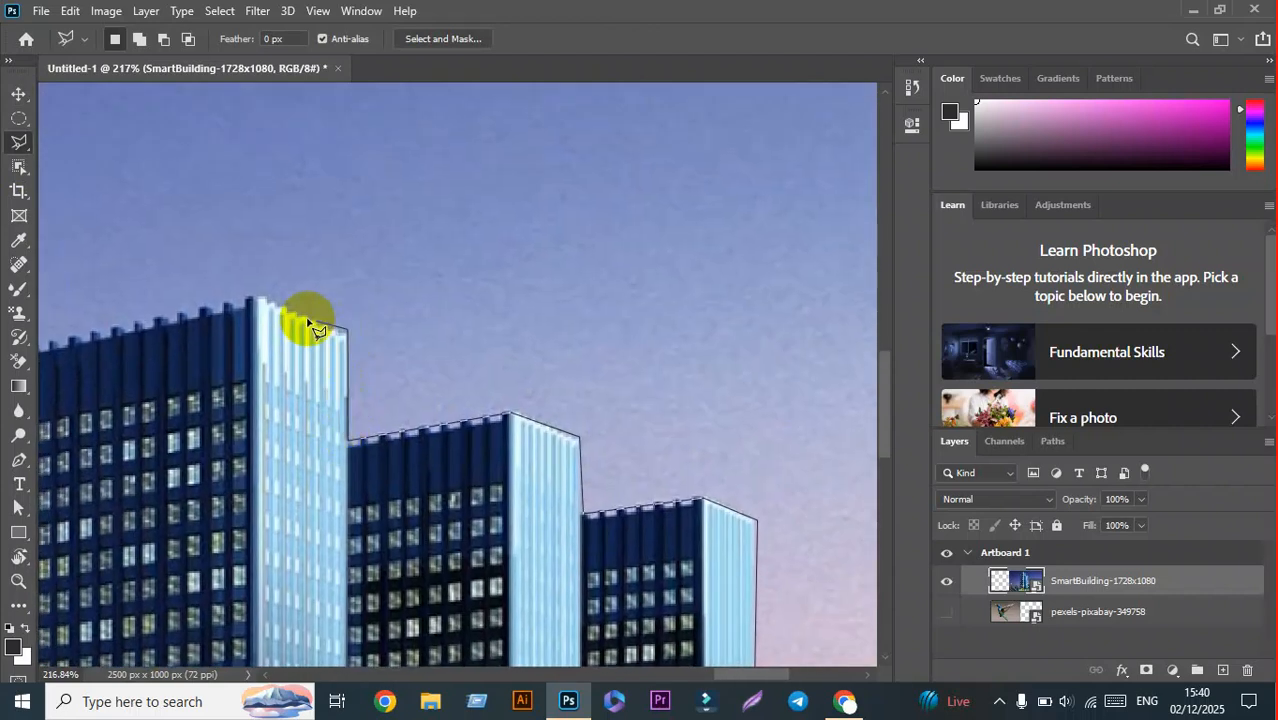
left_click(253, 296)
mouse_move(205, 314)
left_mouse_down()
mouse_move(803, 332)
mouse_move(665, 286)
left_mouse_up()
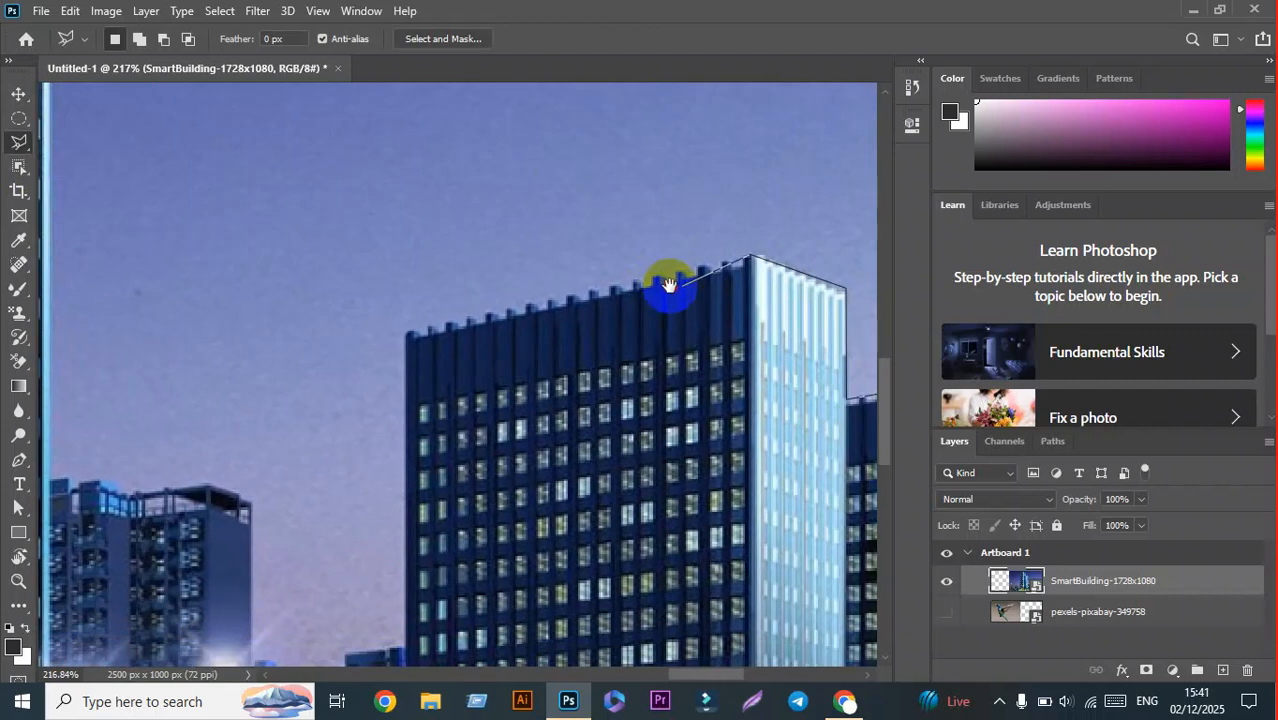
left_click(403, 333)
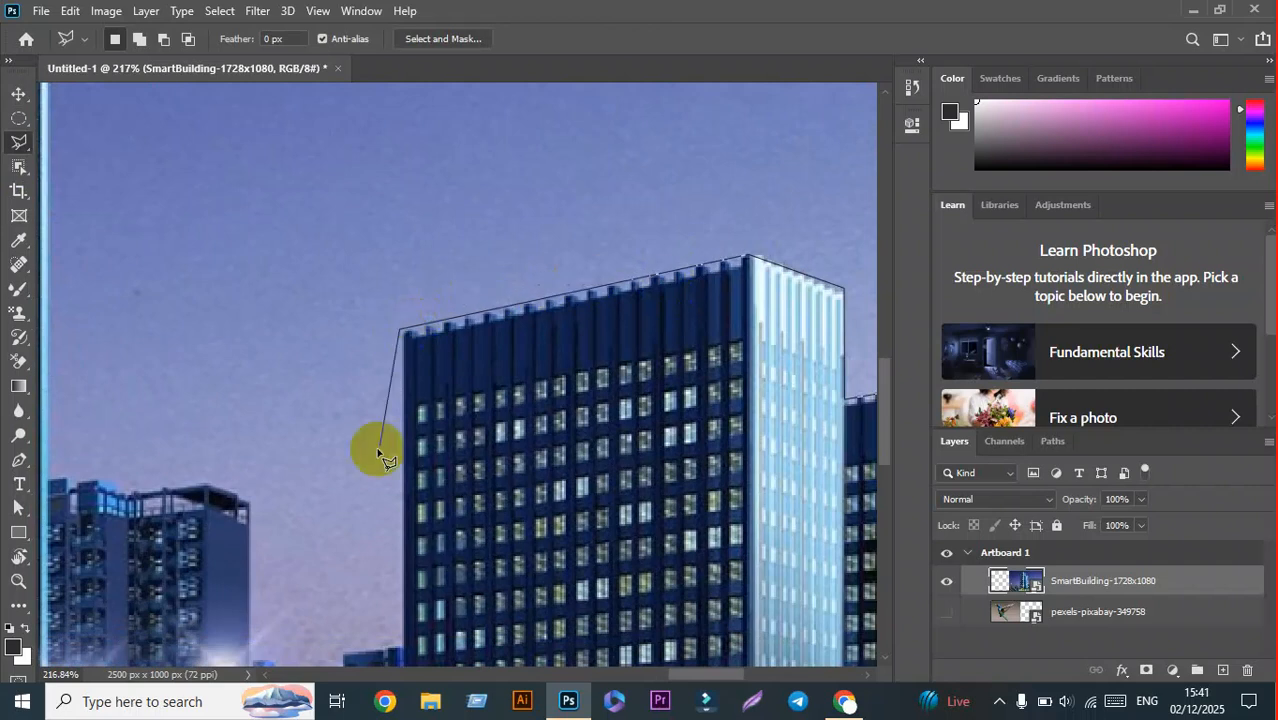
Step: Continue the lasso outline down the left wall of the tallest small tower and across the low rooftops to the next dark block
left_click_drag(374, 442, 374, 245)
left_click(408, 440)
left_click(368, 458)
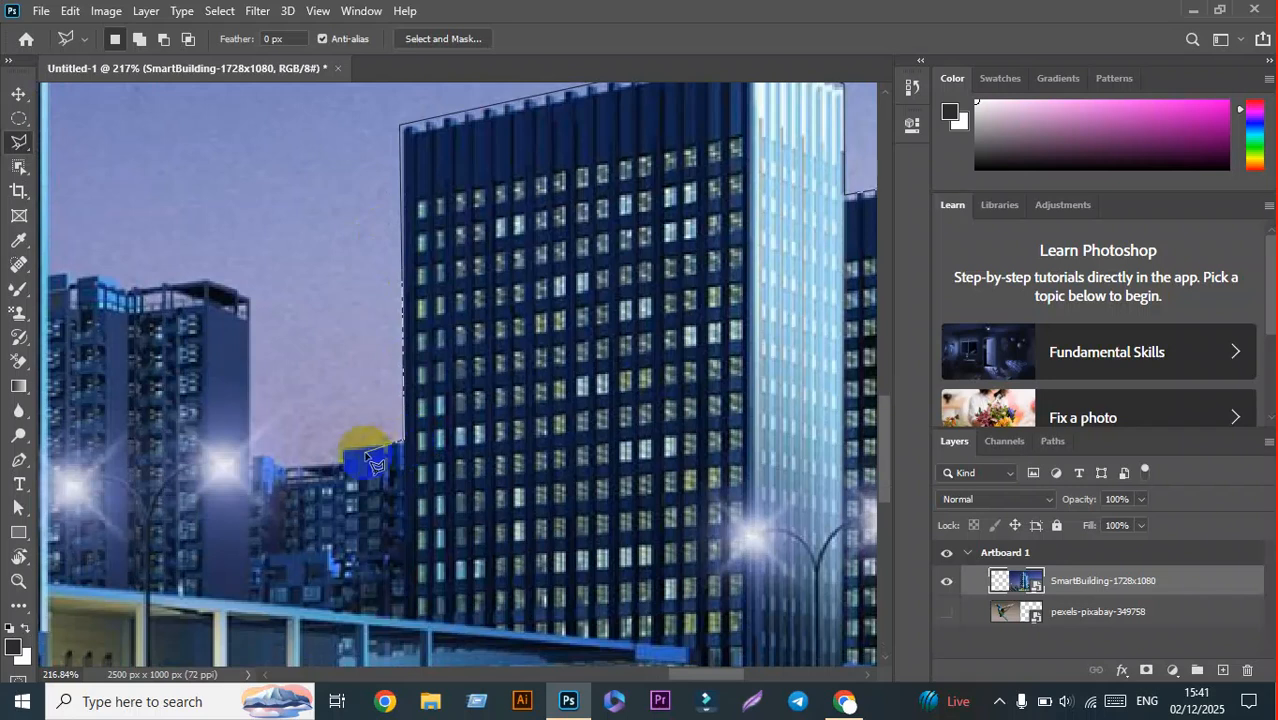
left_click(288, 462)
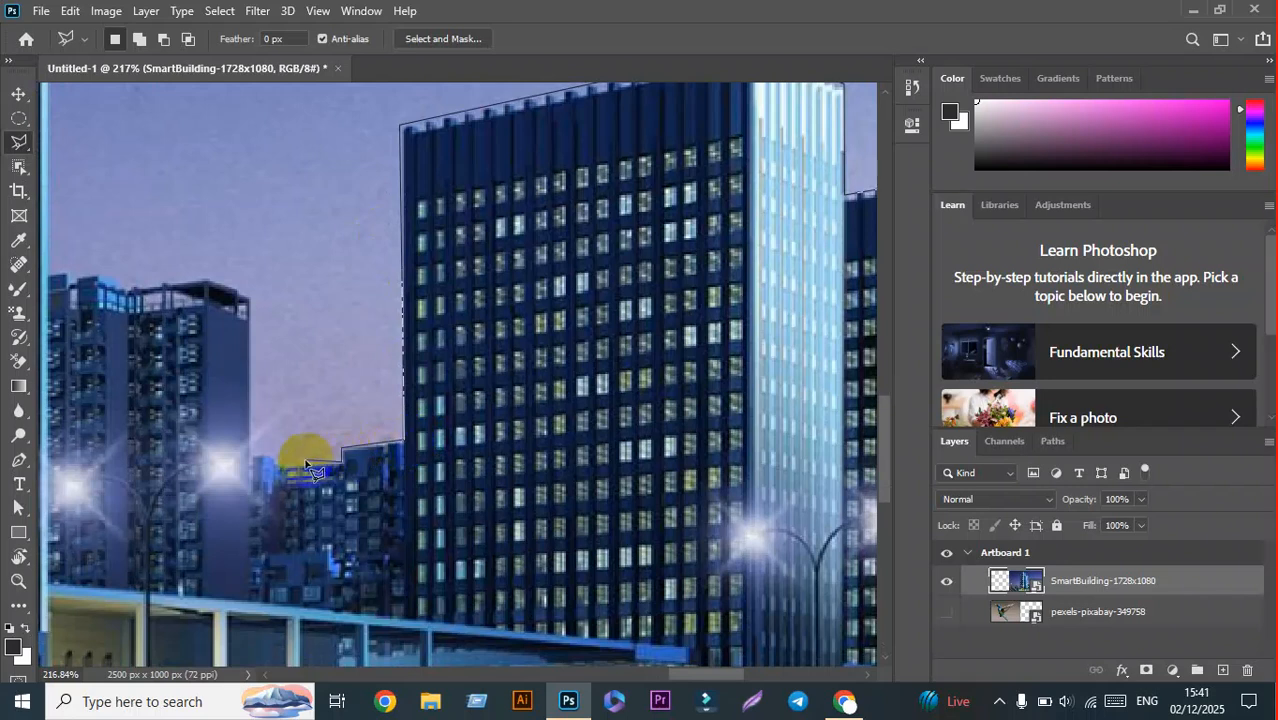
left_click(268, 462)
left_click(251, 451)
Step: Extend the lasso outline up the dark block's side and across its stepped roof to the tall main tower's wall
left_click_drag(257, 367, 386, 454)
left_click(374, 380)
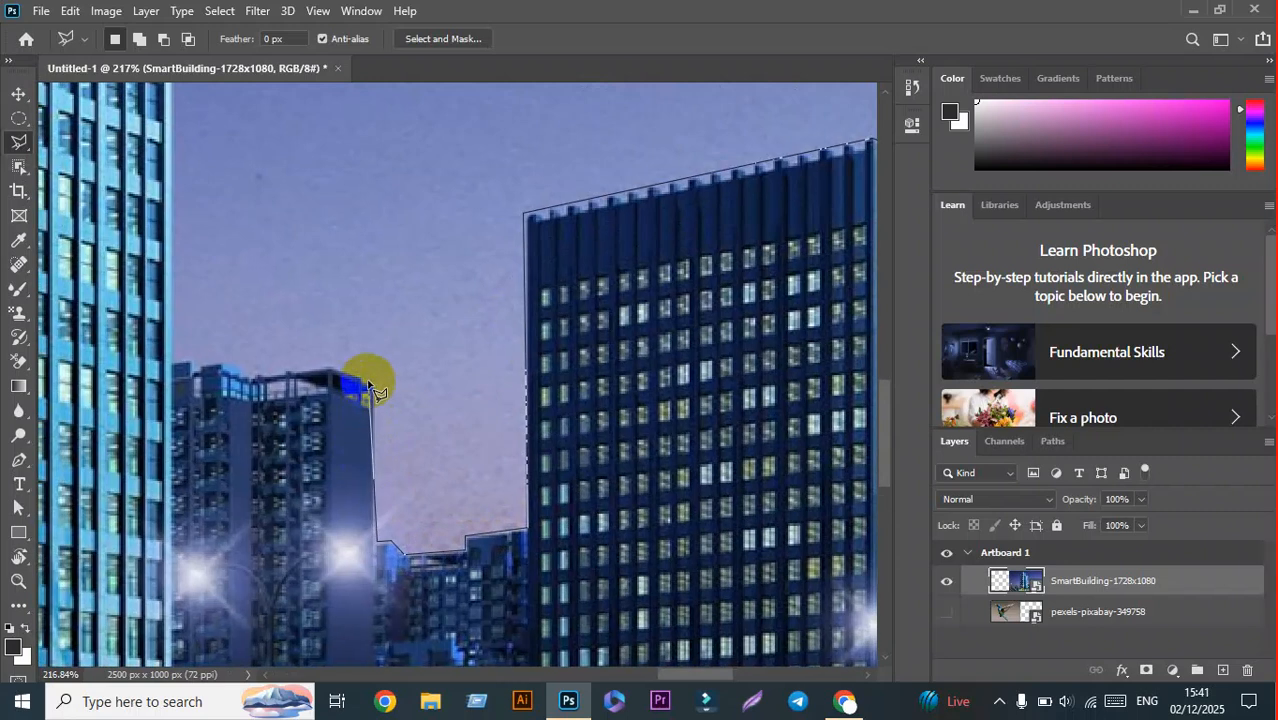
left_click(279, 386)
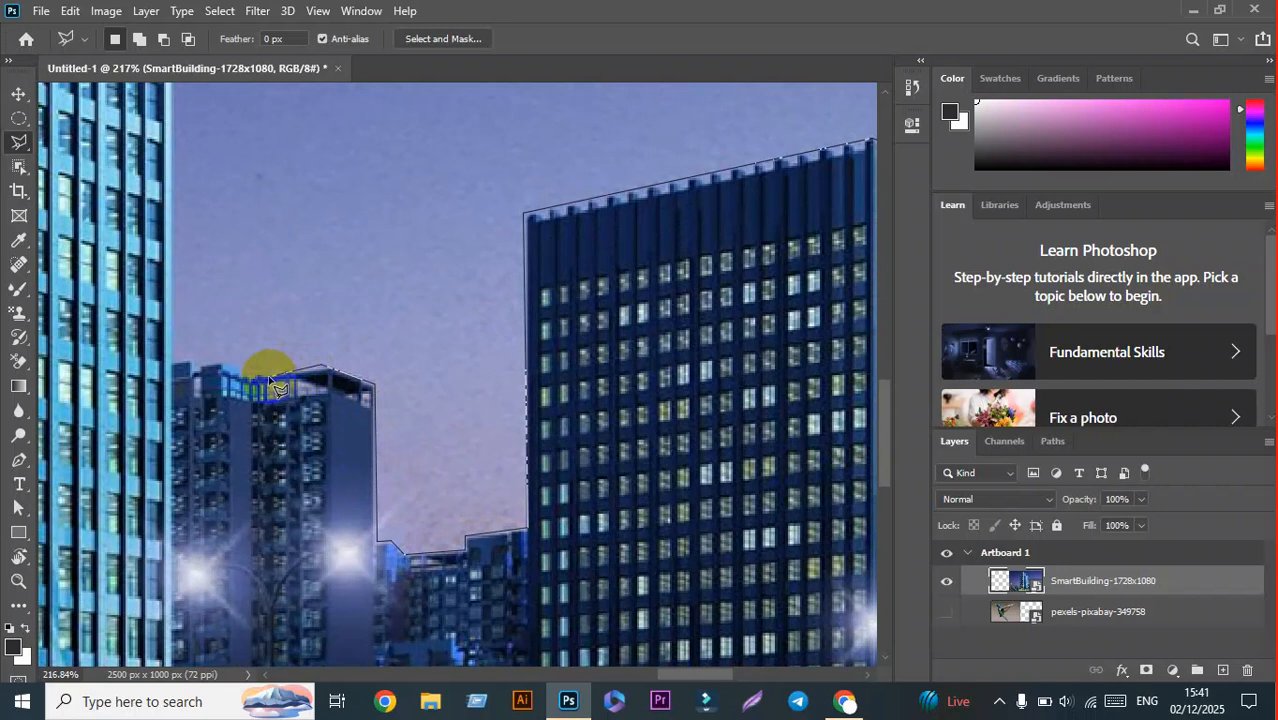
left_click(240, 379)
left_click(204, 368)
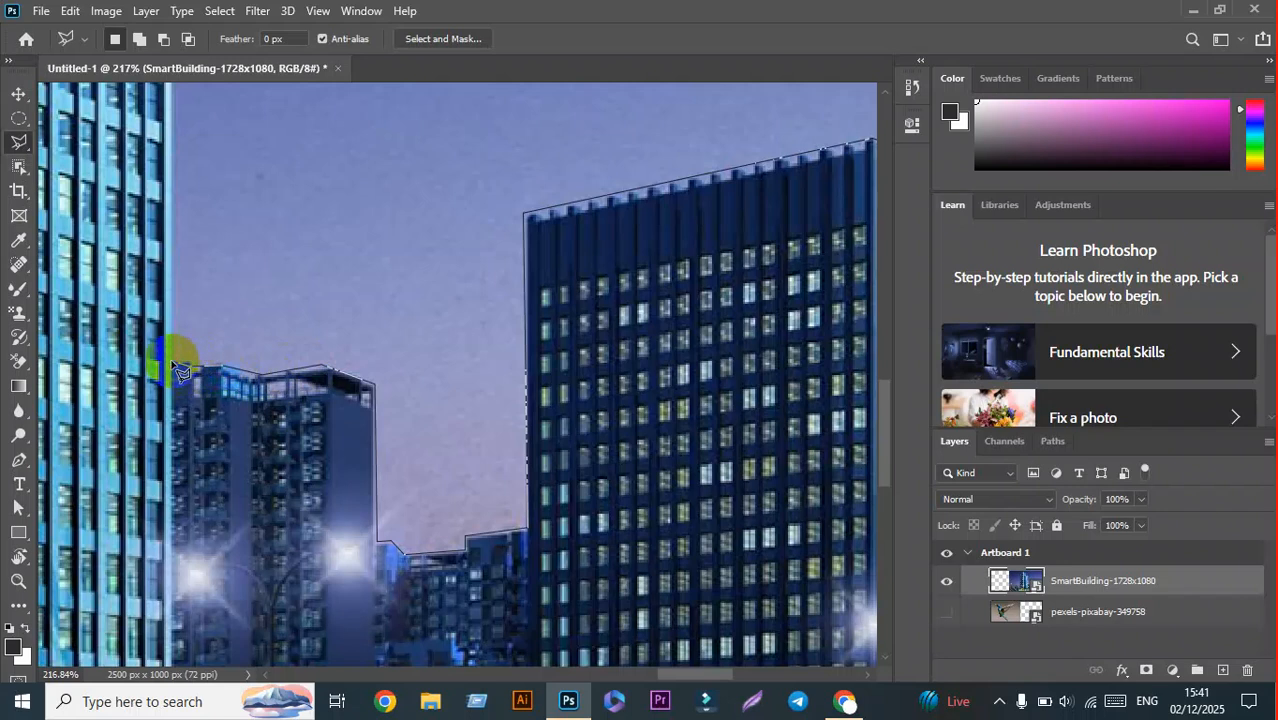
left_click(173, 363)
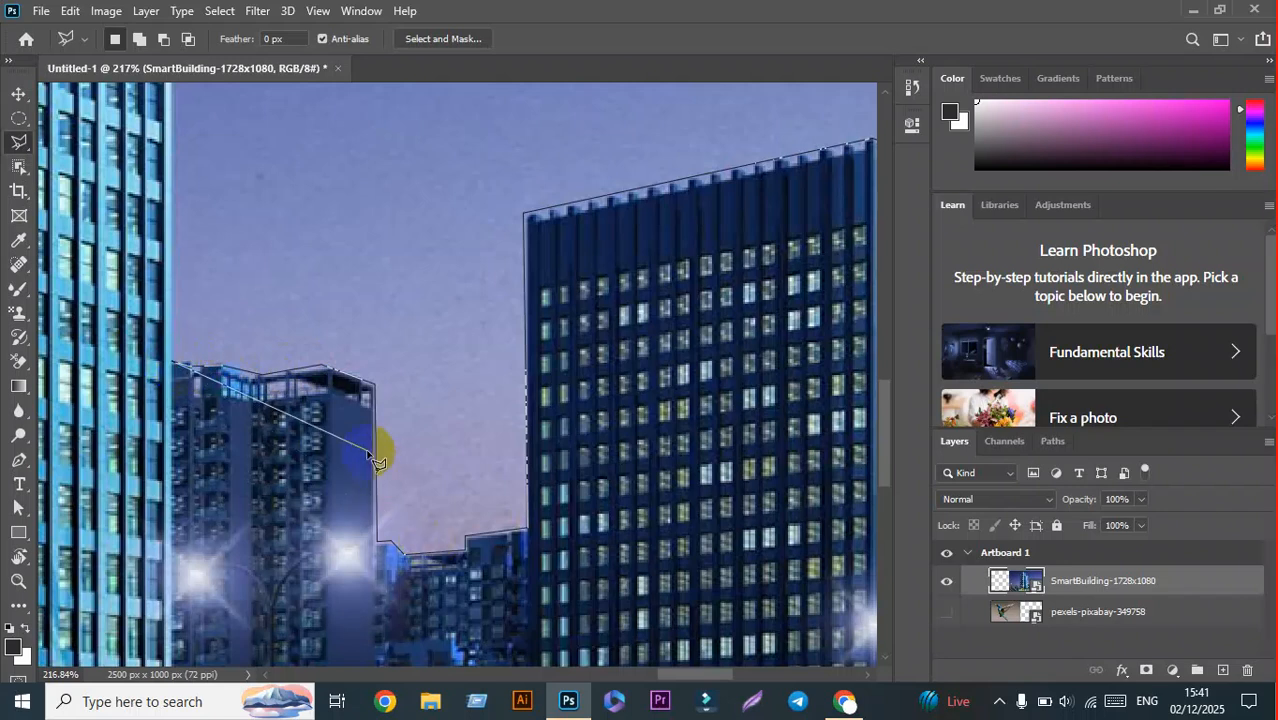
Step: Run the lasso outline up the main tower's right wall, along the front section's roof and over the rear section's roof
scroll(378, 462, "down", 6)
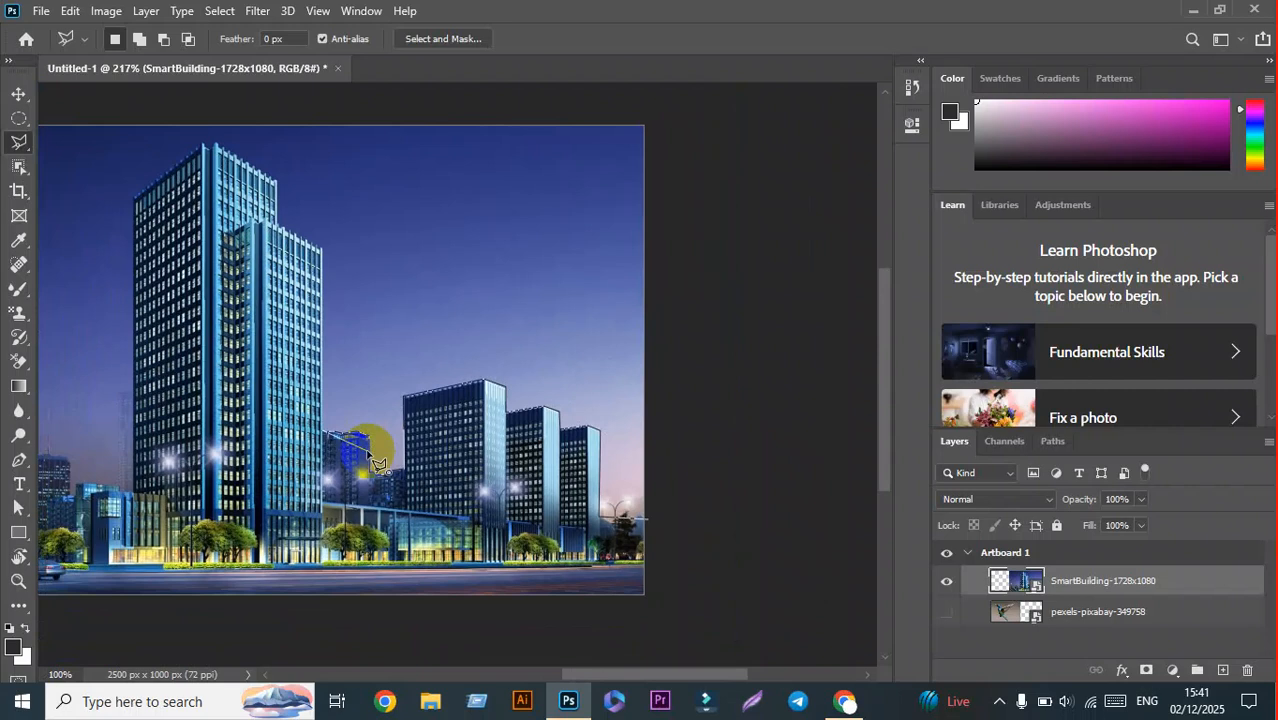
left_click(324, 246)
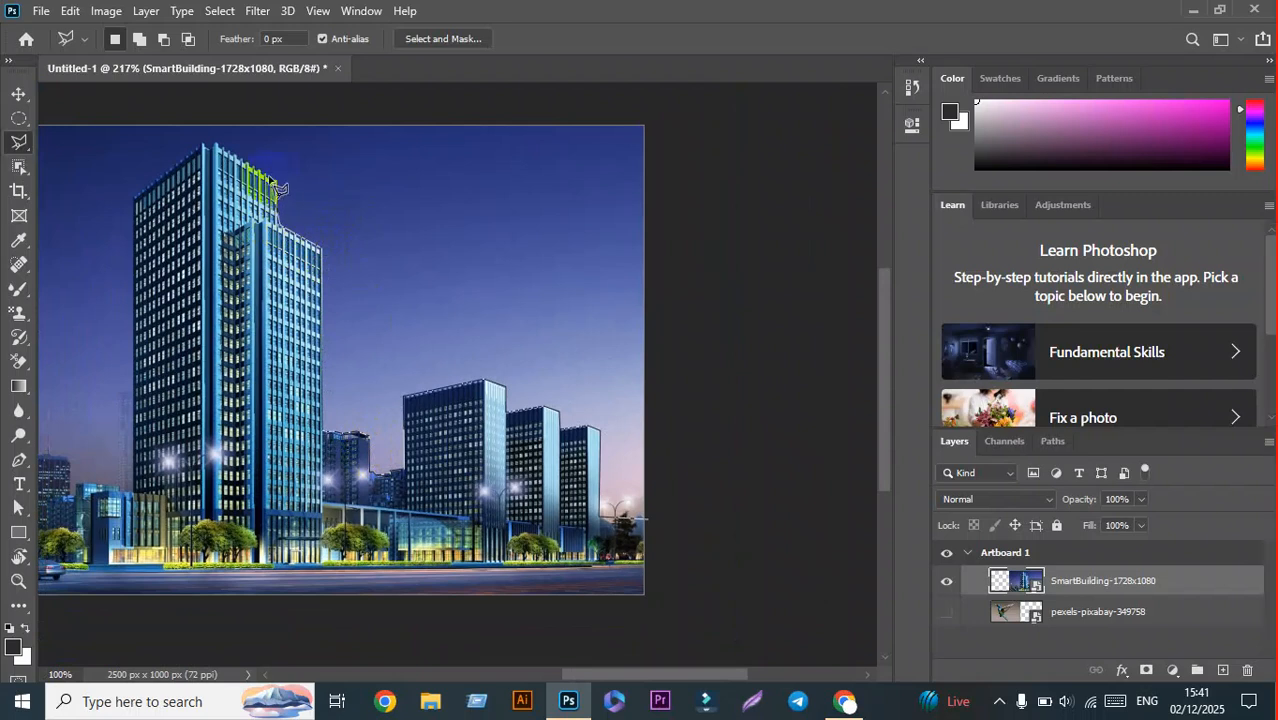
key("ctrl+minus")
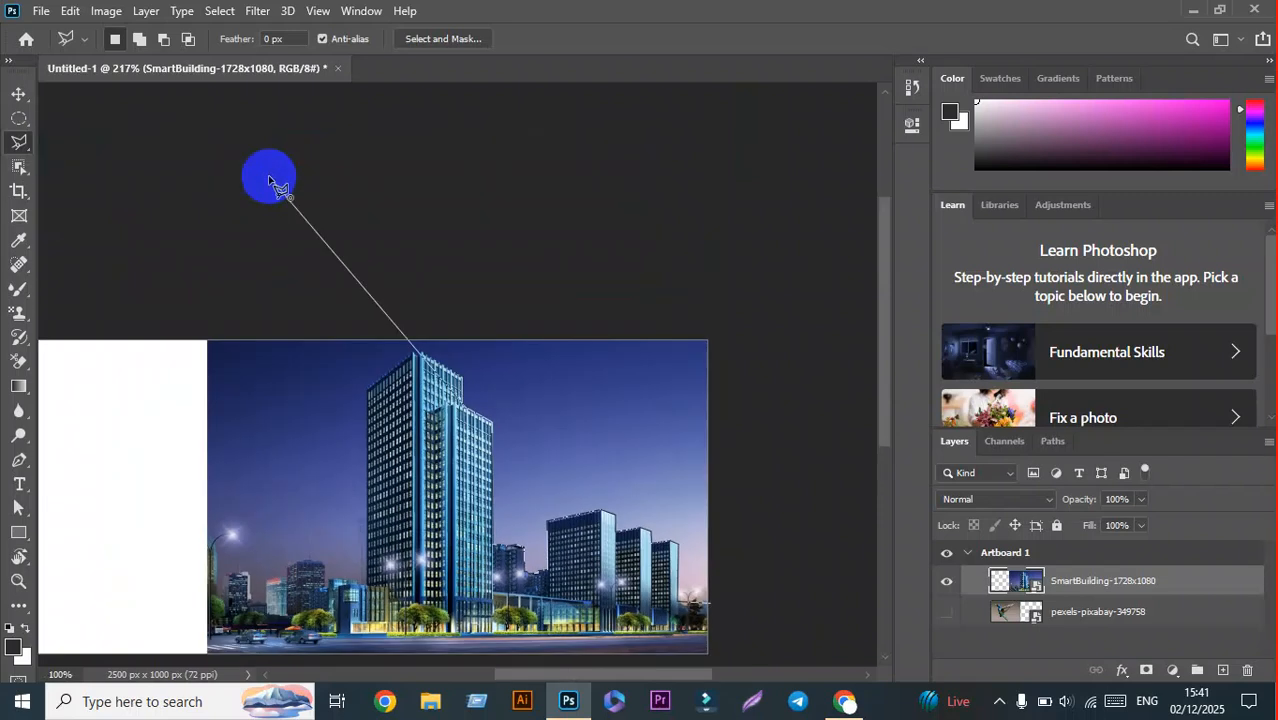
key("ctrl+plus")
key("ctrl+plus")
key("ctrl+plus")
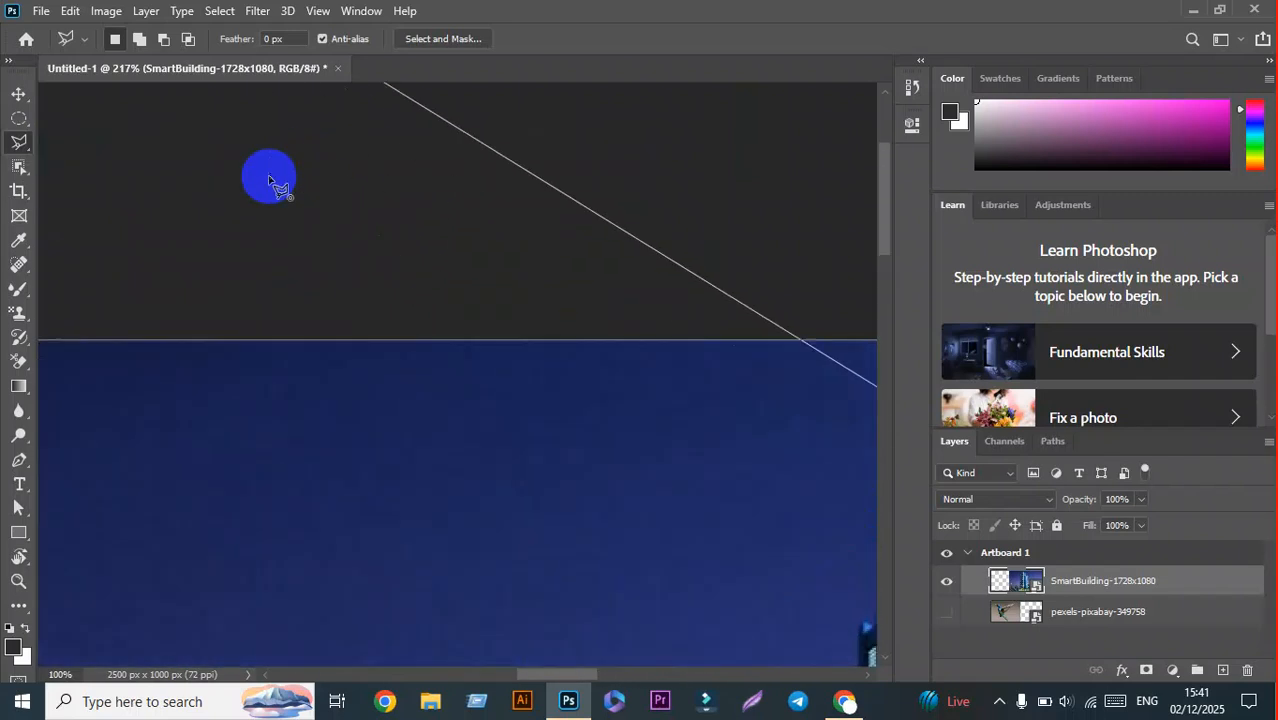
mouse_move(268, 176)
left_mouse_down()
mouse_move(20, 90)
mouse_move(14, 330)
left_mouse_up()
left_click(420, 467)
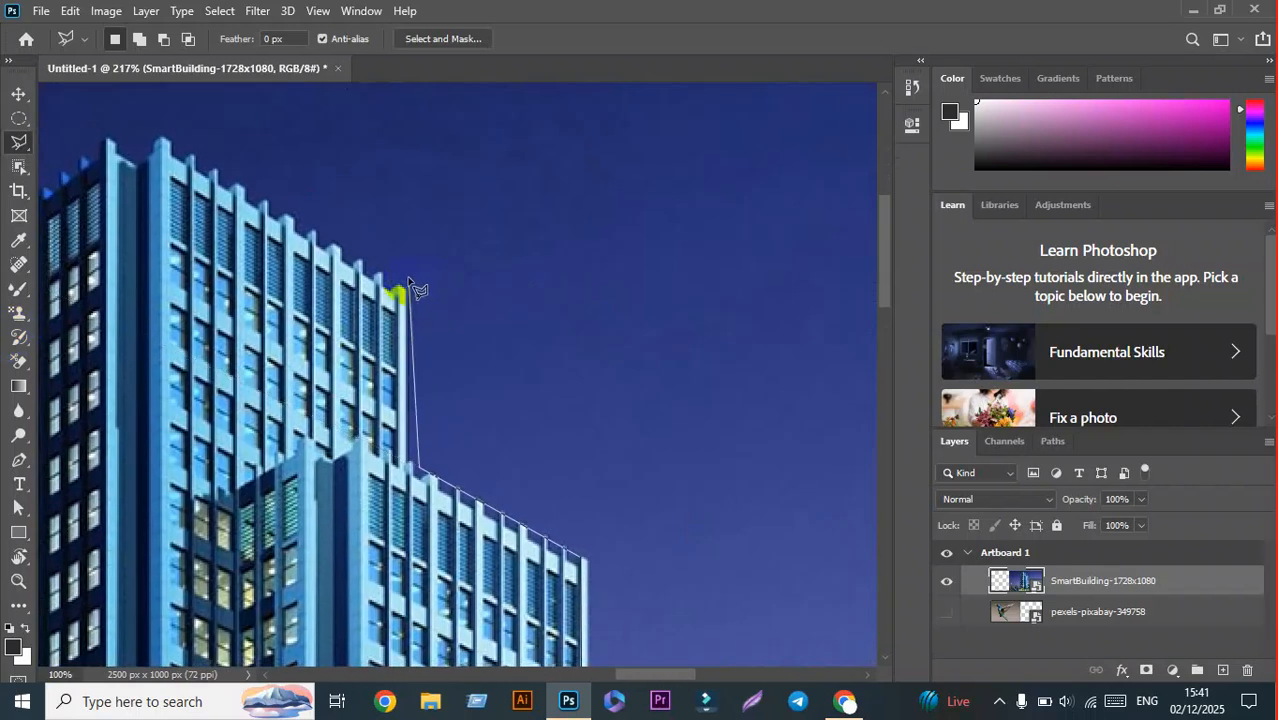
key("BackSpace")
left_click(405, 461)
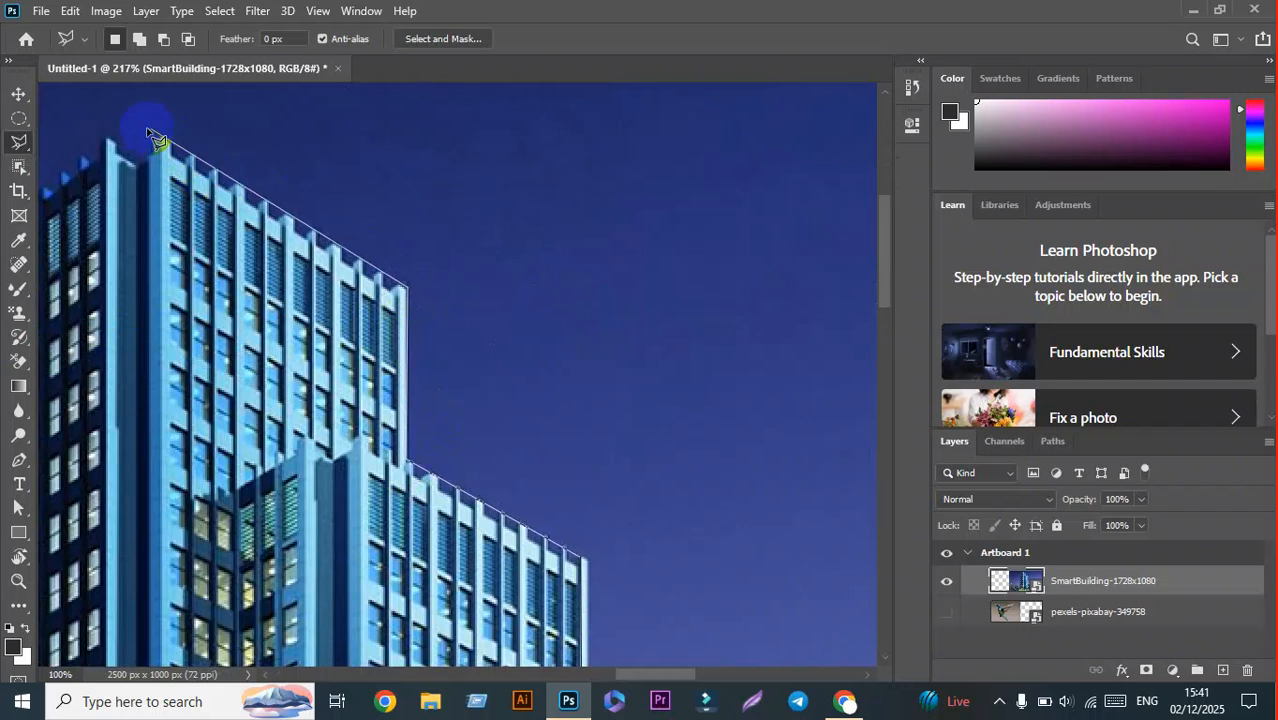
Step: Continue the lasso outline around the main tower's roof notch, along its left roofline and down its left wall to the low building
left_click_drag(160, 145, 505, 200)
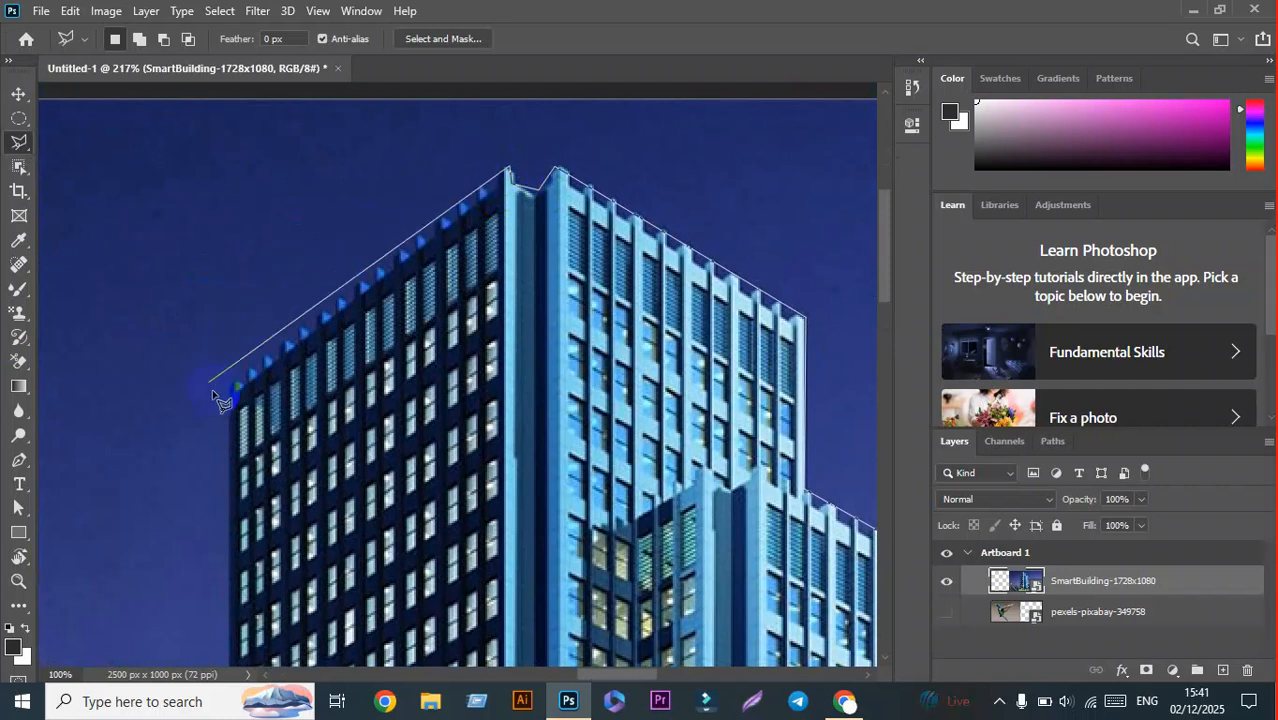
mouse_move(248, 400)
left_mouse_down()
mouse_move(379, 143)
mouse_move(354, 379)
mouse_move(335, 313)
left_mouse_up()
left_click(310, 315)
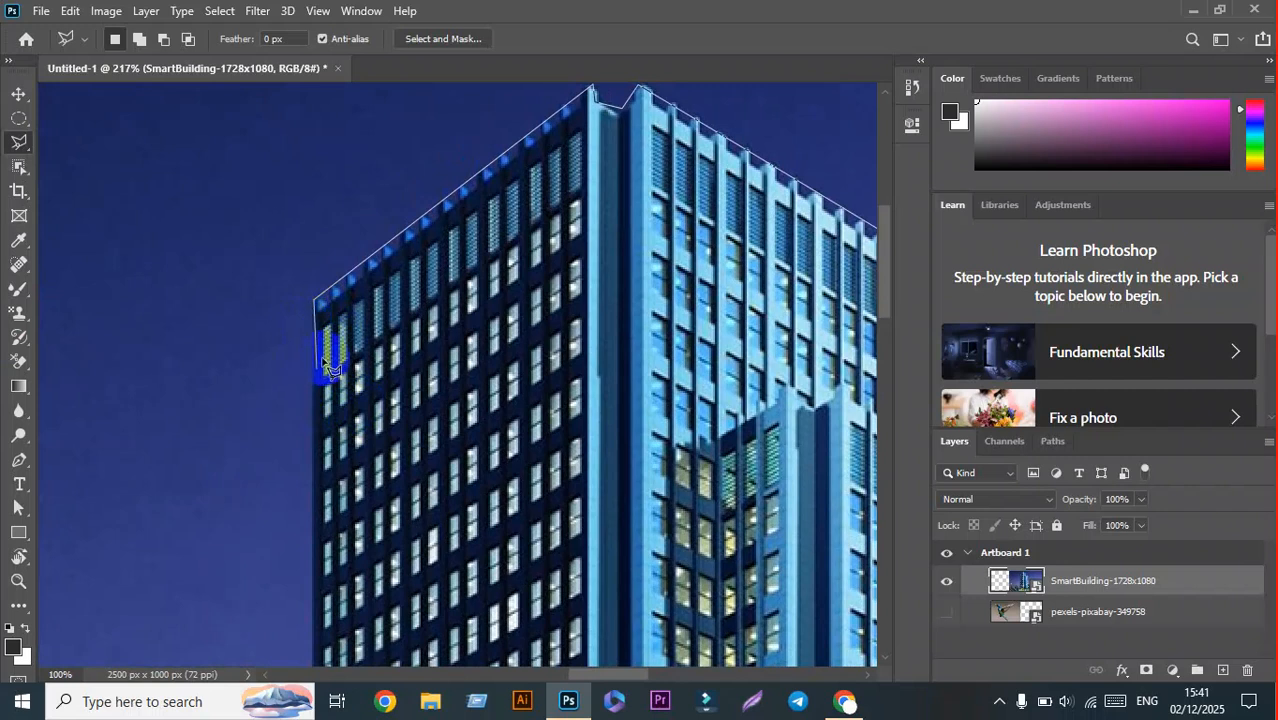
mouse_move(365, 371)
left_mouse_down()
mouse_move(385, 134)
mouse_move(397, 138)
left_mouse_up()
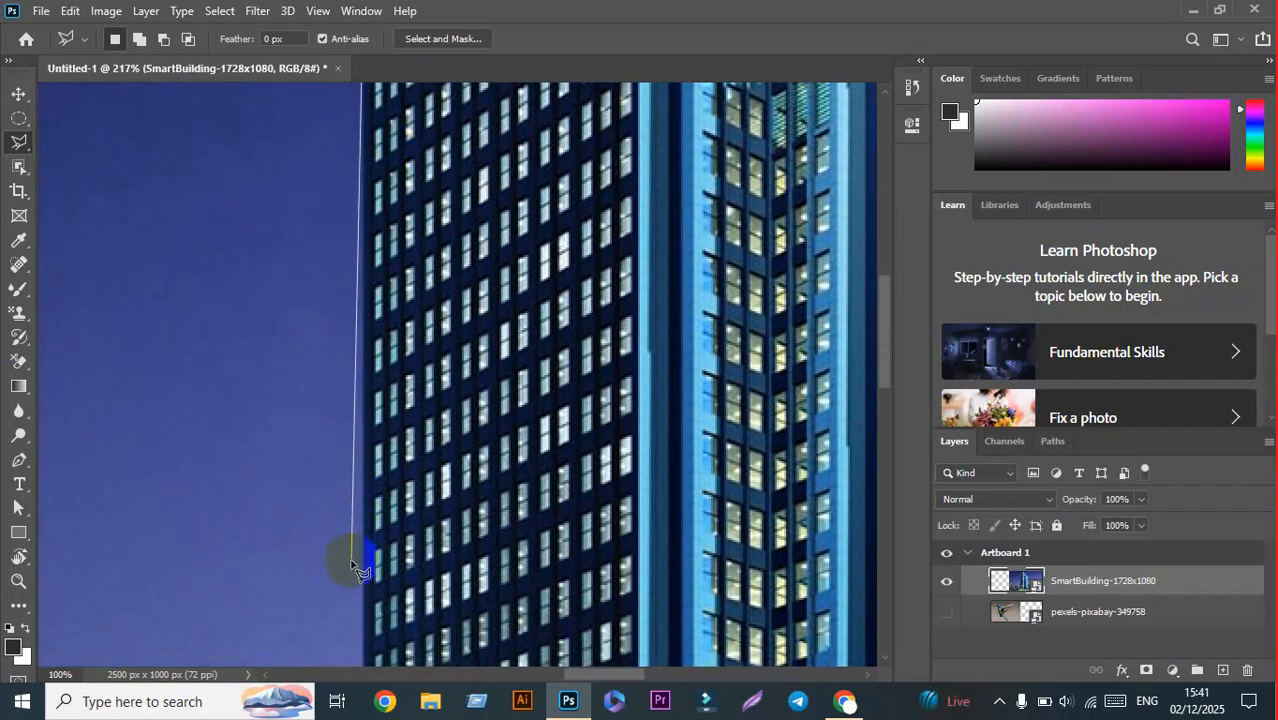
left_click(408, 395)
scroll(400, 375, "up", 5)
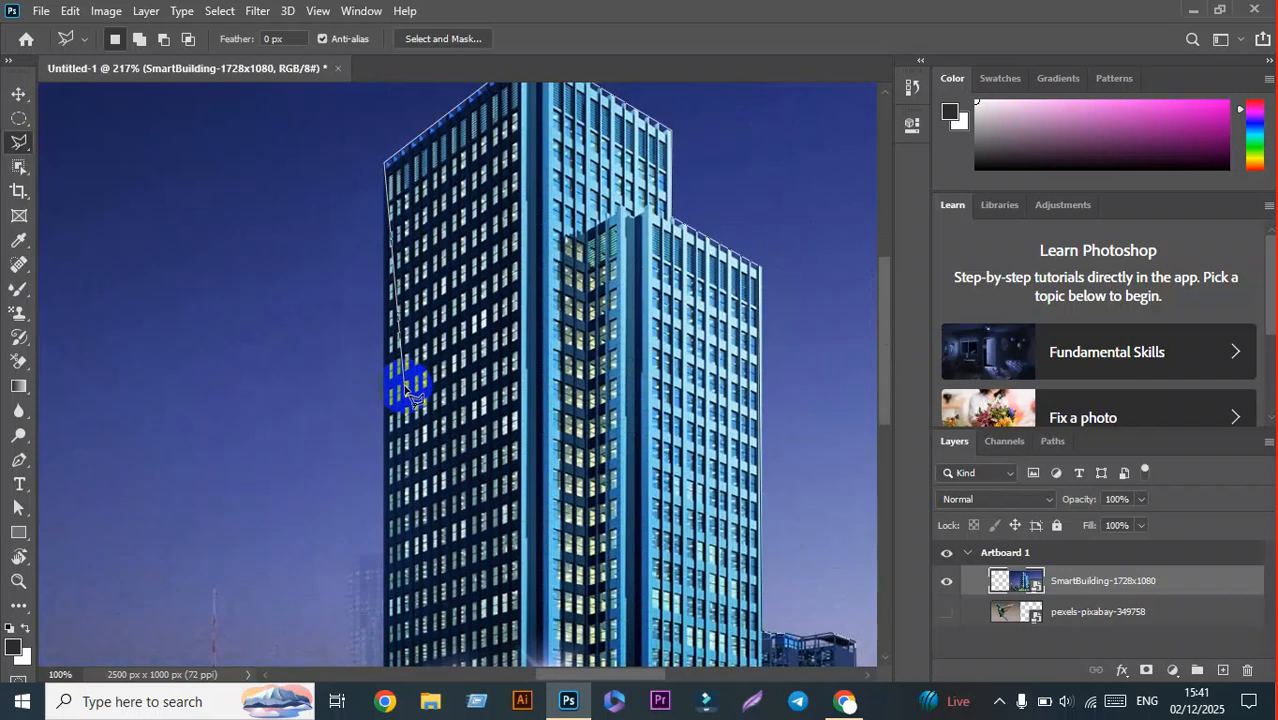
scroll(388, 350, "down", 12)
scroll(386, 345, "down", 2)
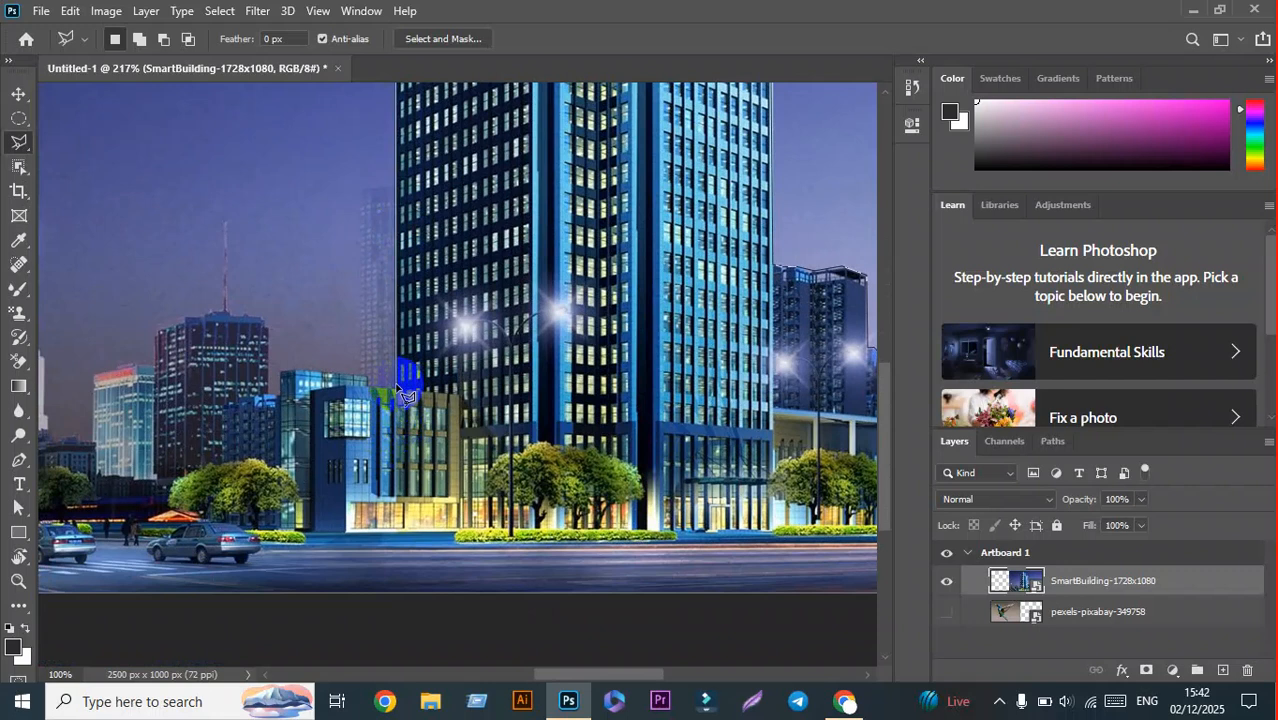
Step: Trace the lasso outline along the low glass building's roof and down its far side to the neighbouring blue rooftop
left_click(356, 398)
scroll(370, 385, "up", 3)
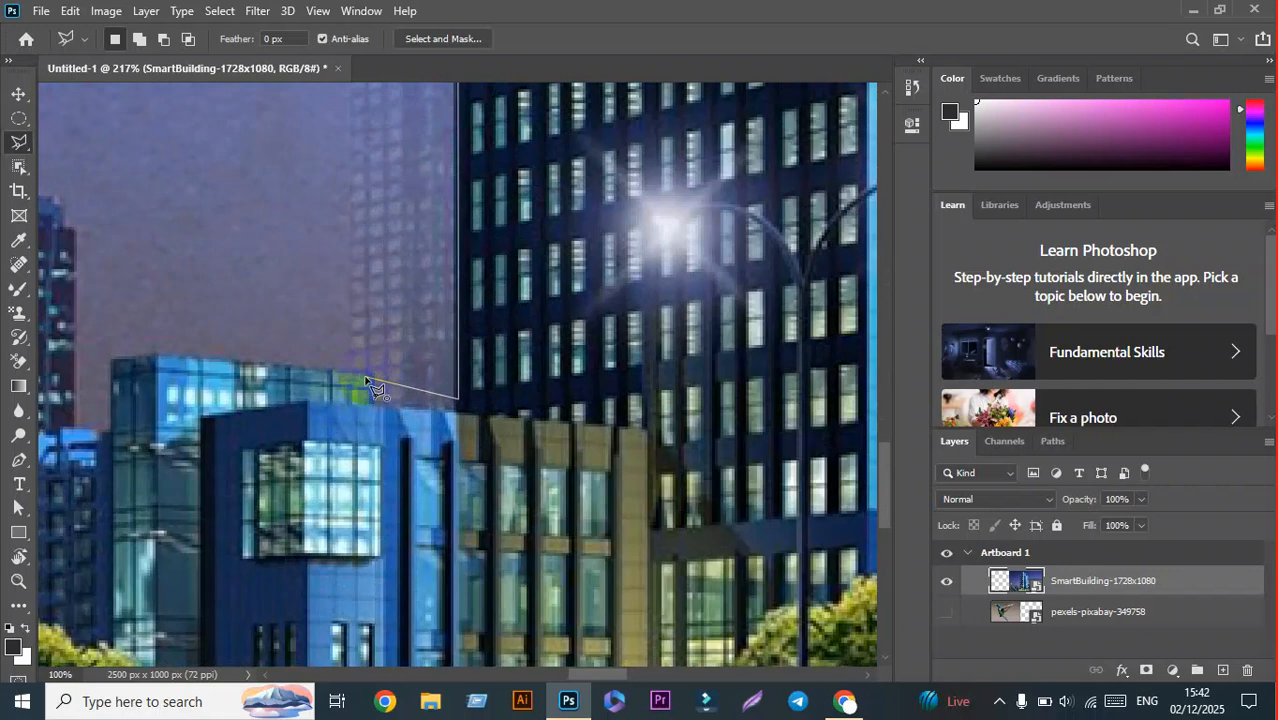
left_click_drag(370, 385, 472, 428)
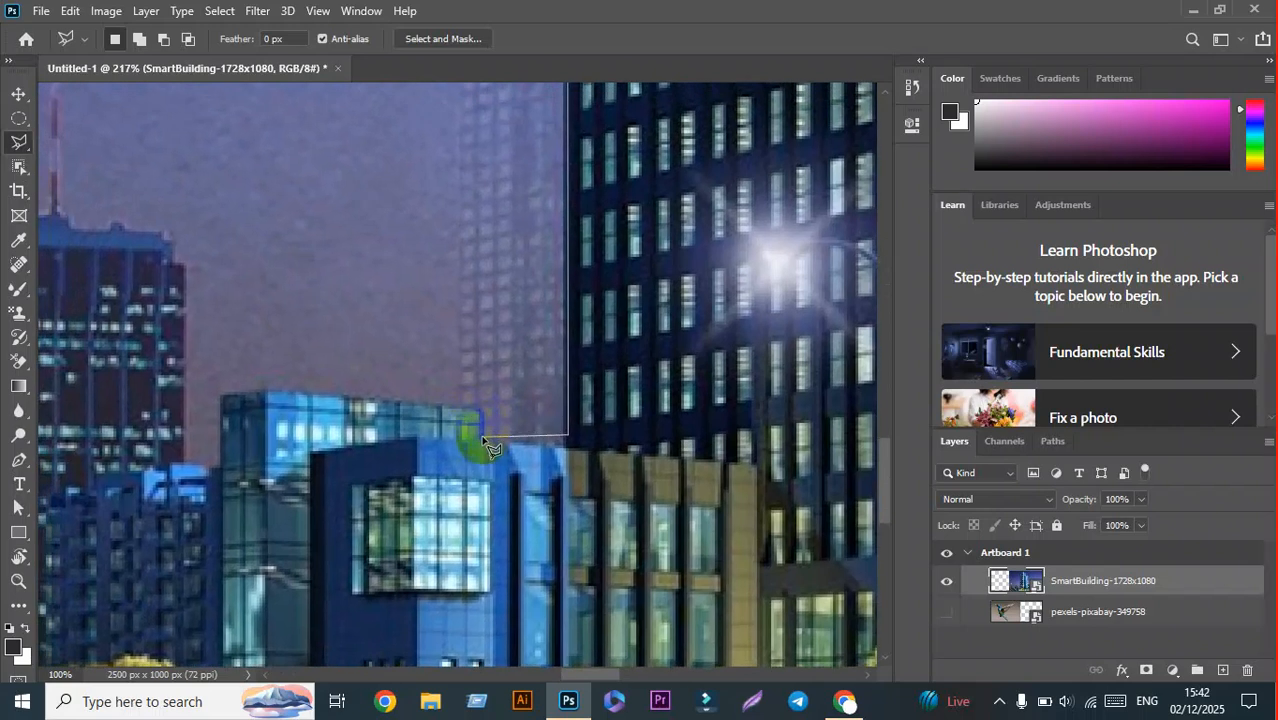
left_click(250, 395)
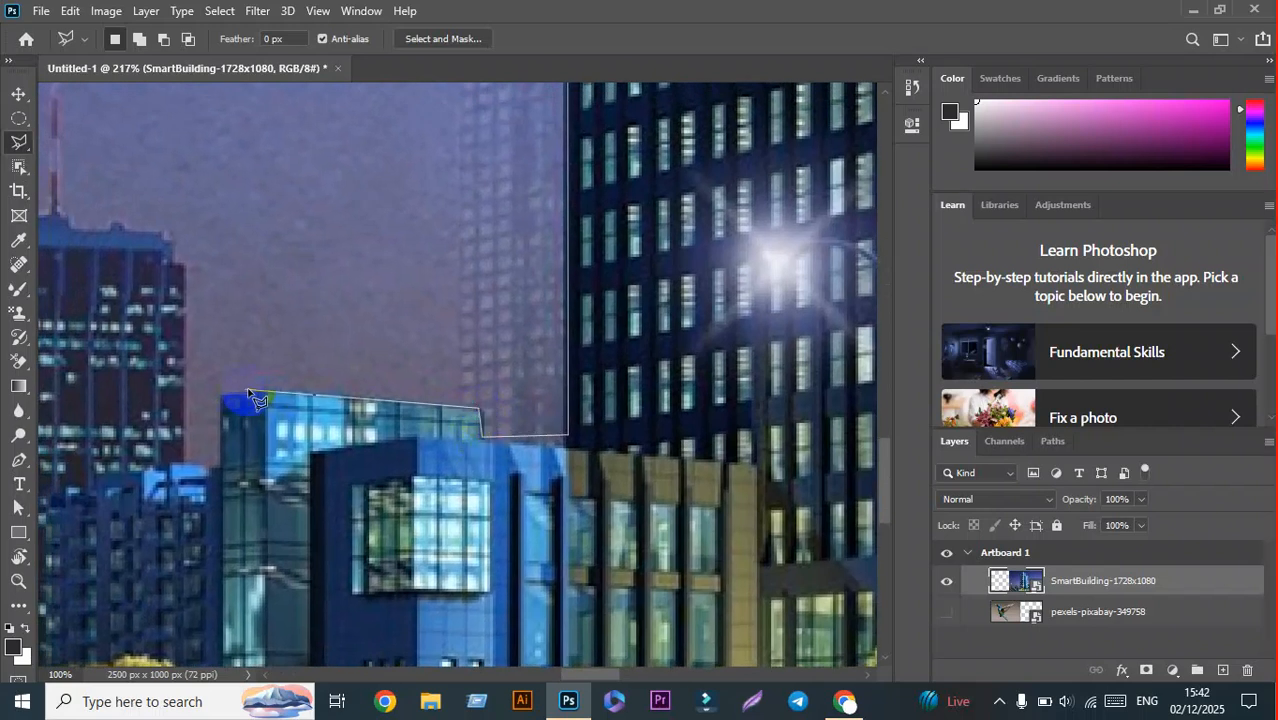
left_click(236, 403)
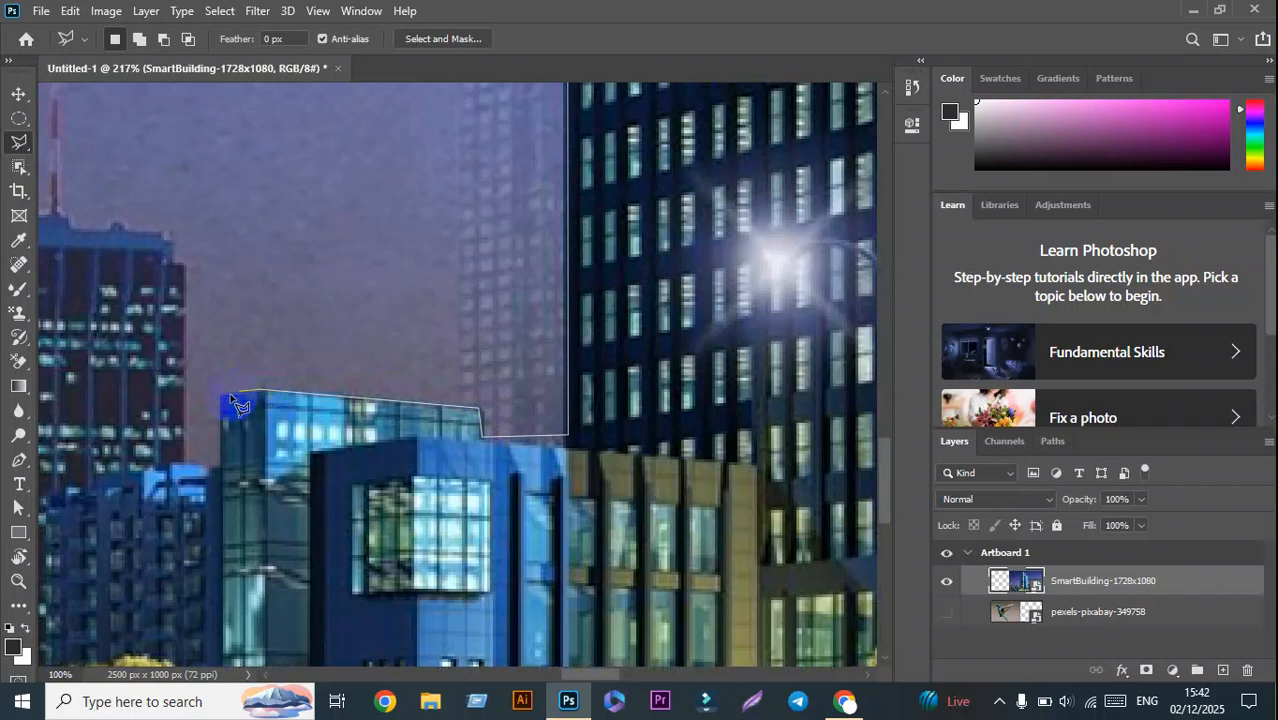
left_click(212, 462)
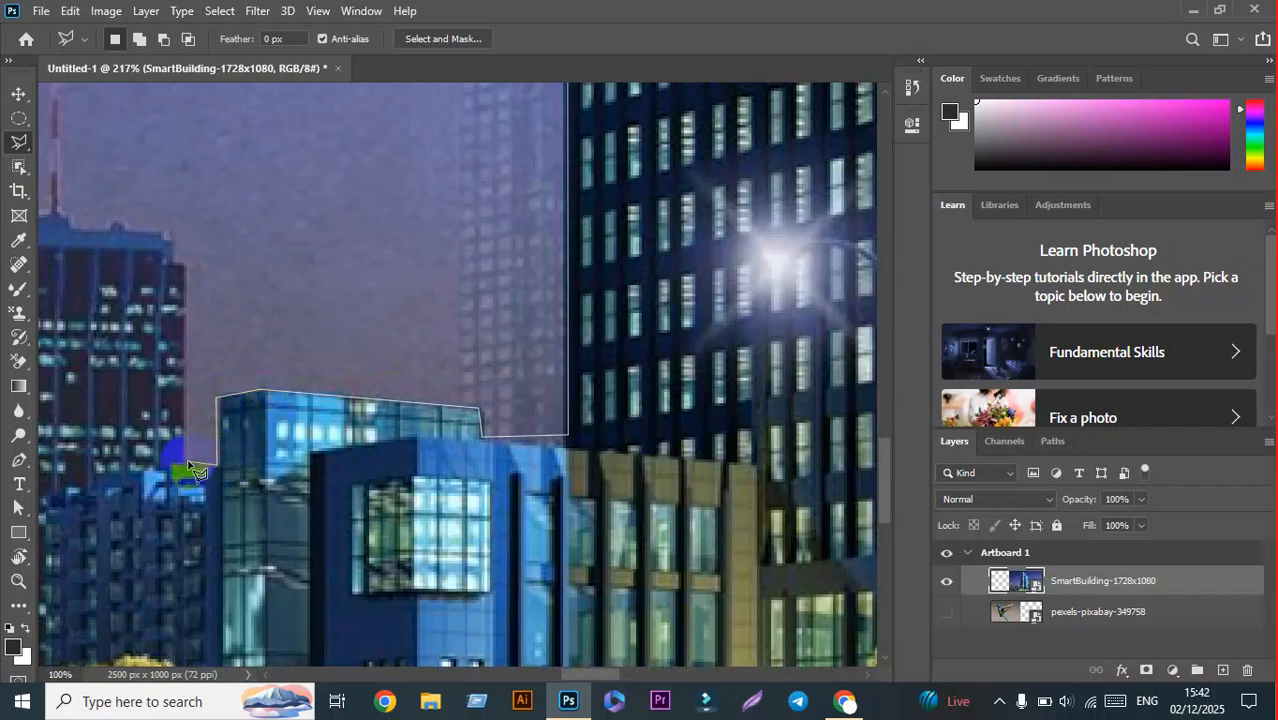
Step: Extend the lasso outline up the right wall of the antenna tower and across its stepped roof, leaving out the antenna
left_click(190, 258)
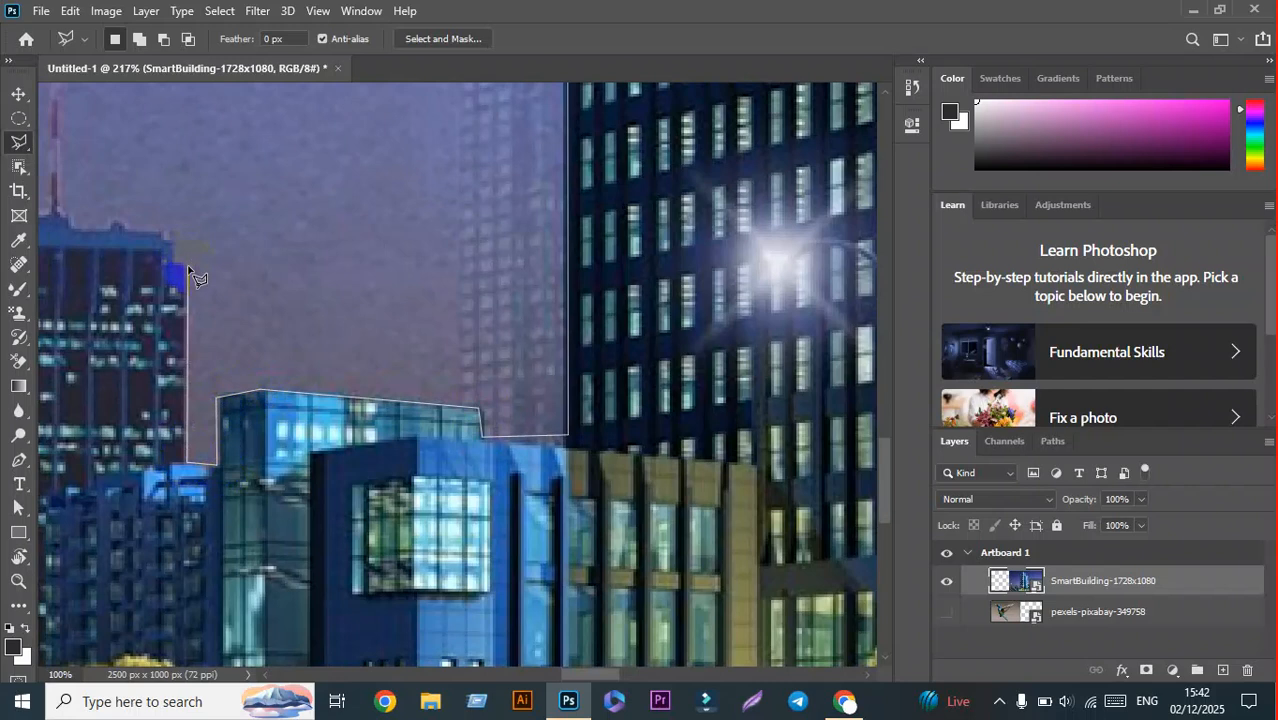
left_click(169, 270)
left_click(174, 255)
left_click_drag(114, 230, 399, 314)
left_click(393, 322)
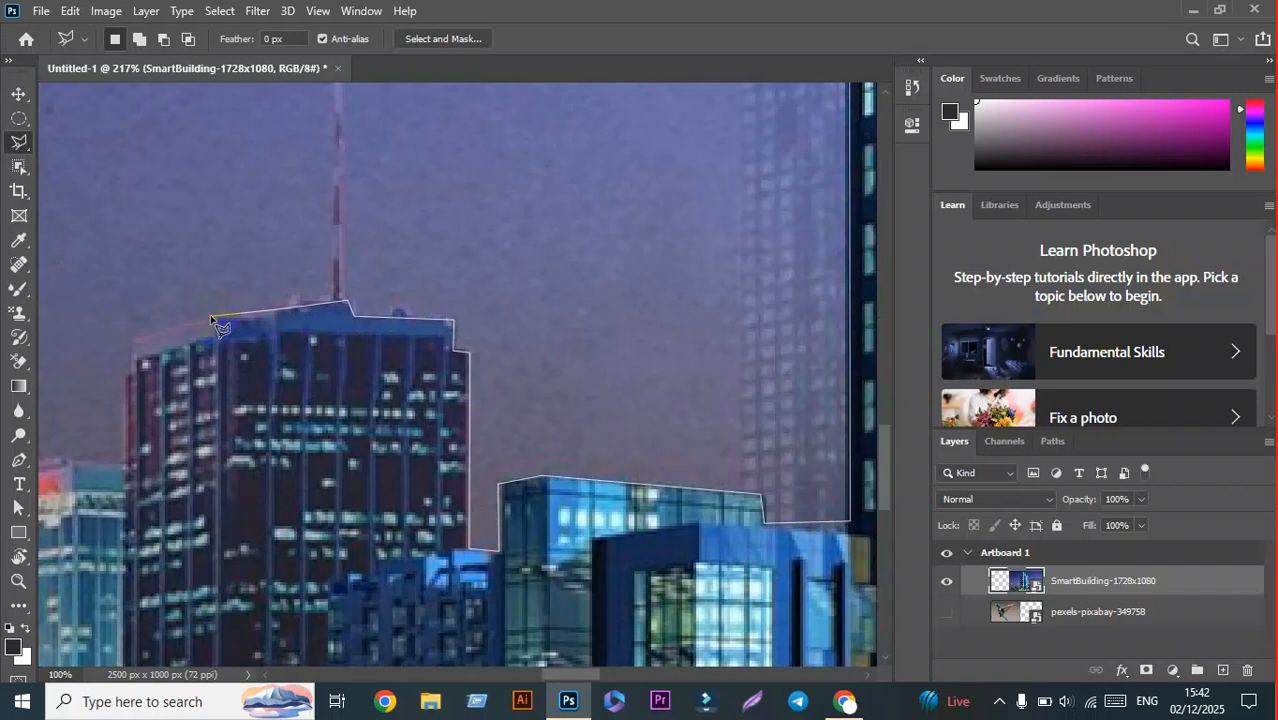
left_click(126, 337)
Step: Run the lasso outline down the antenna tower's left wall, across the red-topped building's roof and down its far wall
left_click_drag(94, 380, 358, 320)
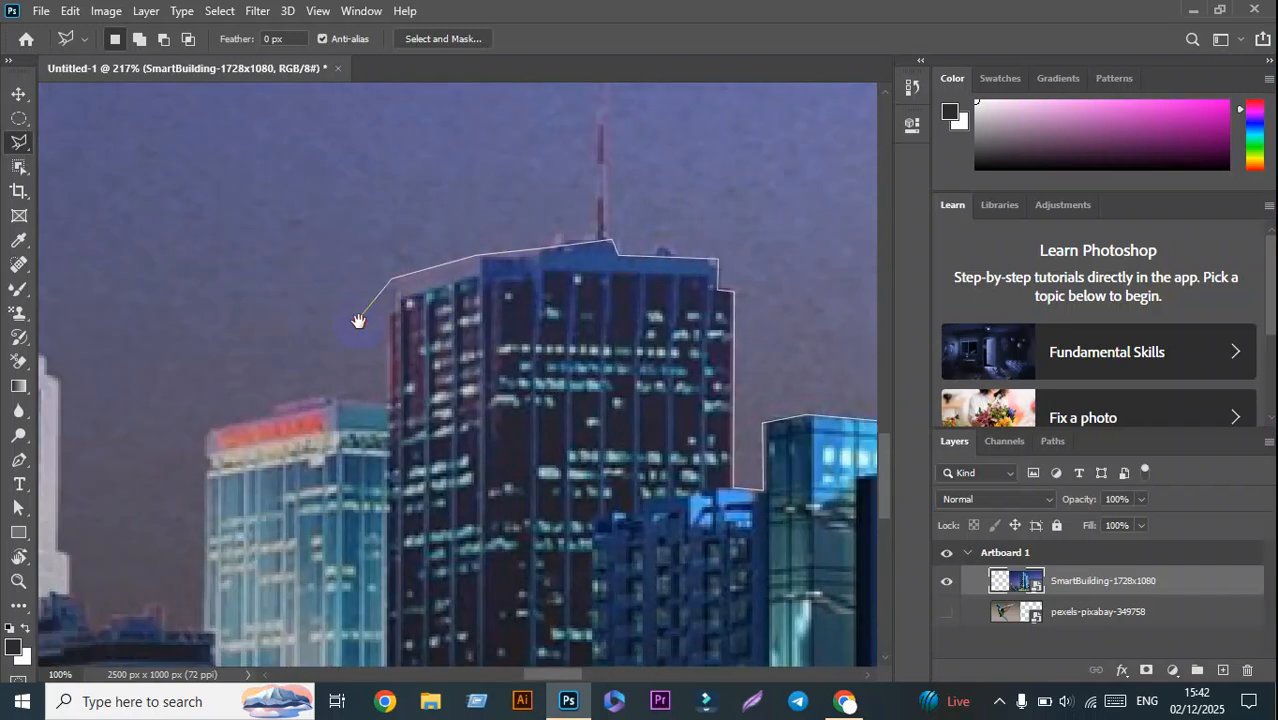
left_click(390, 405)
left_click(210, 432)
left_click_drag(265, 514, 377, 187)
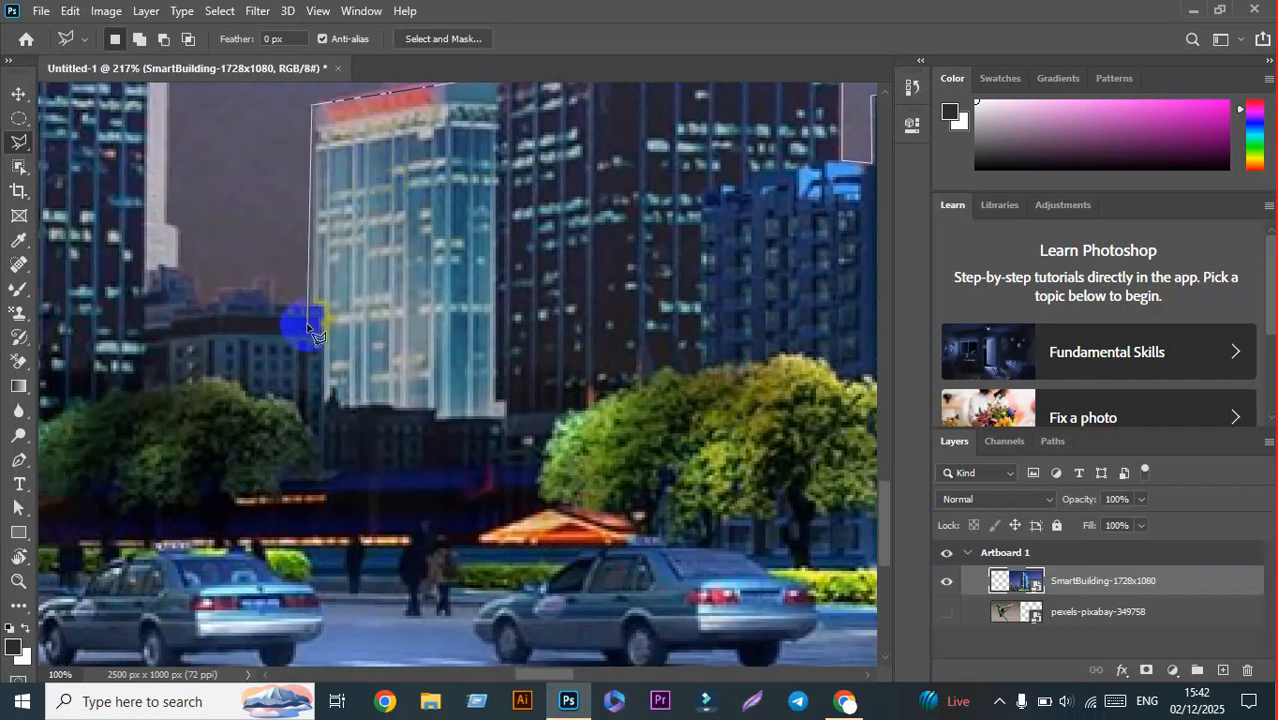
left_click(311, 300)
left_click(287, 276)
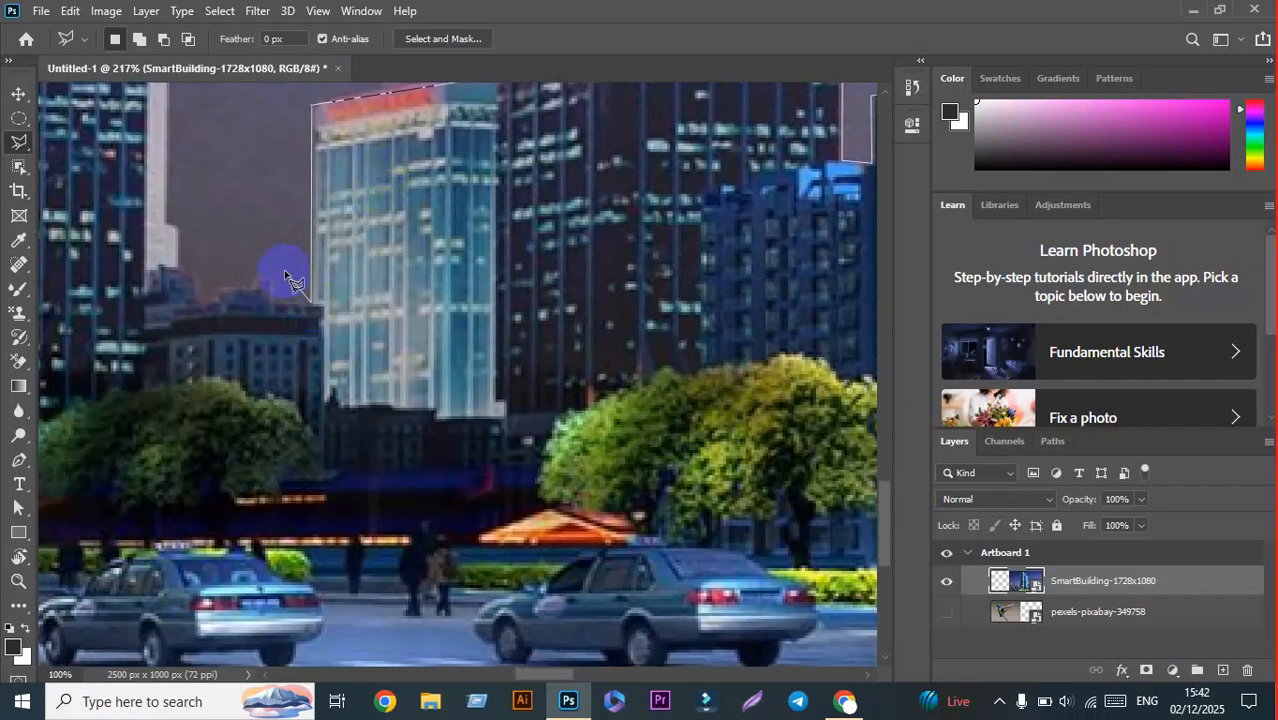
Step: Trace the lasso outline over the low roof, then up, across and down the leftmost dark tower to the tree
scroll(287, 276, "down", 5)
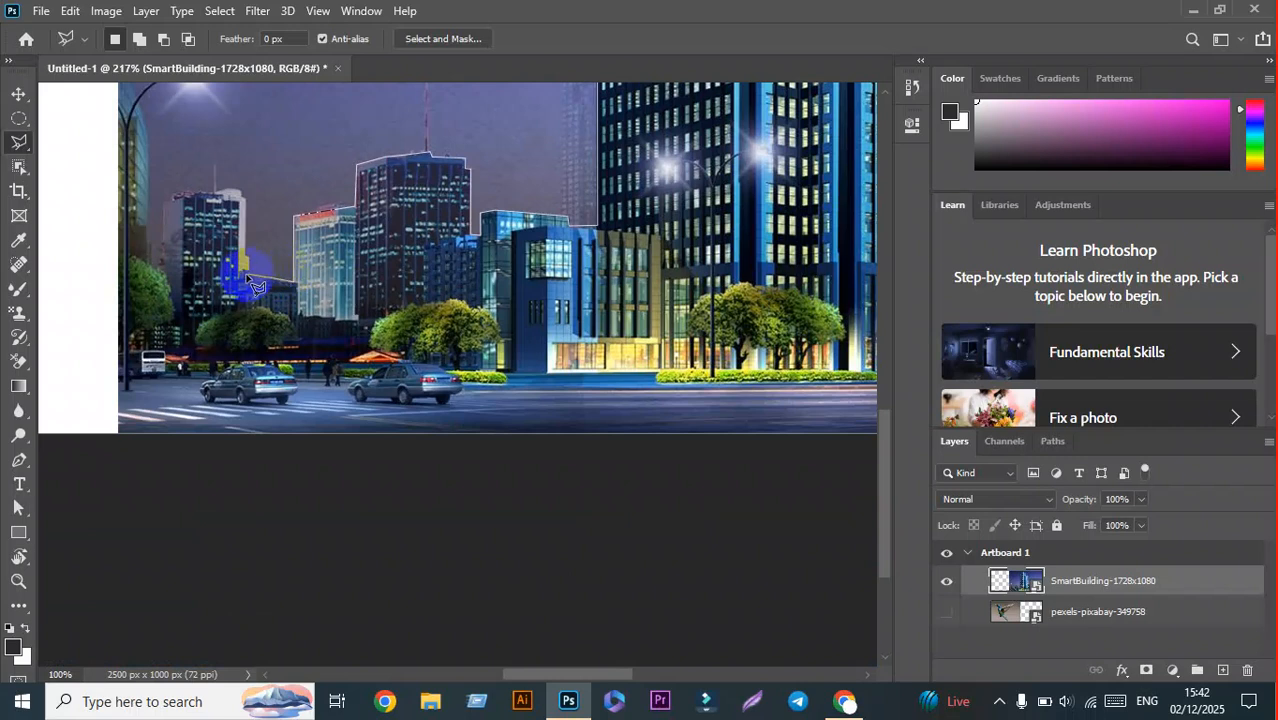
left_click(240, 196)
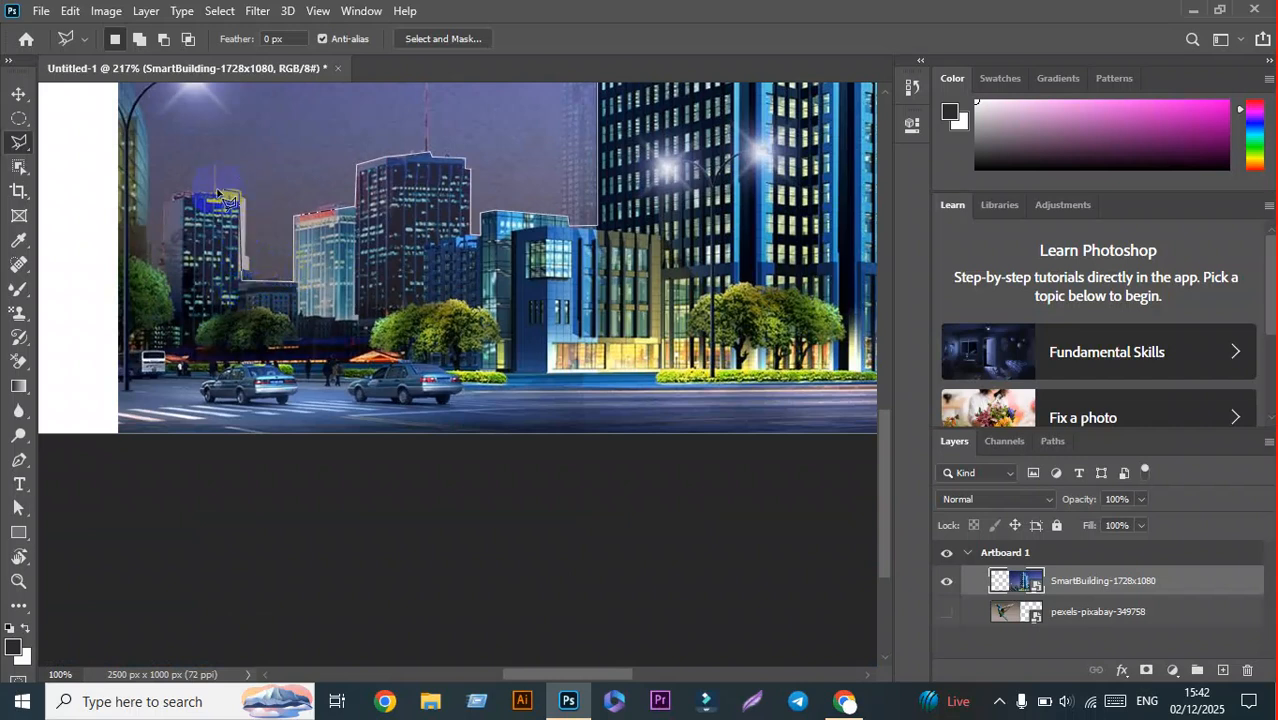
left_click(166, 196)
left_click(166, 260)
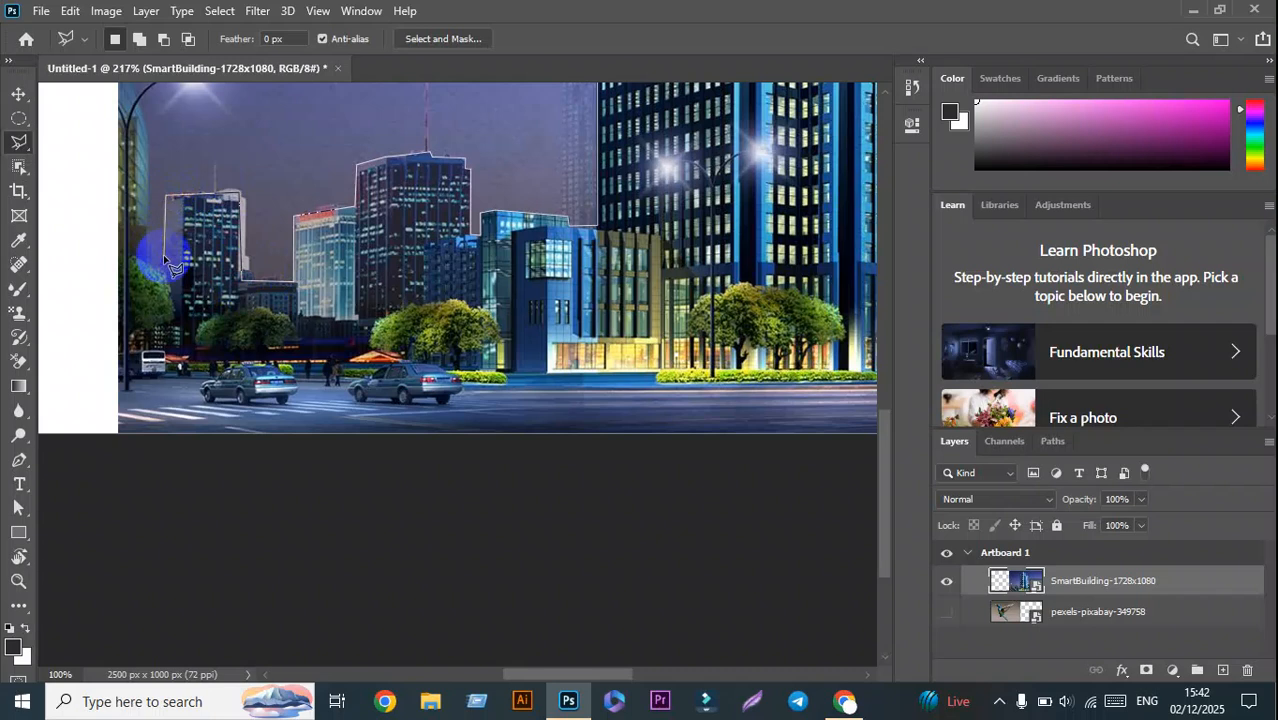
Step: Take the lasso outline beyond the picture's left edge, along its bottom edge and up to the starting point to close the selection
left_click(72, 274)
left_click(110, 436)
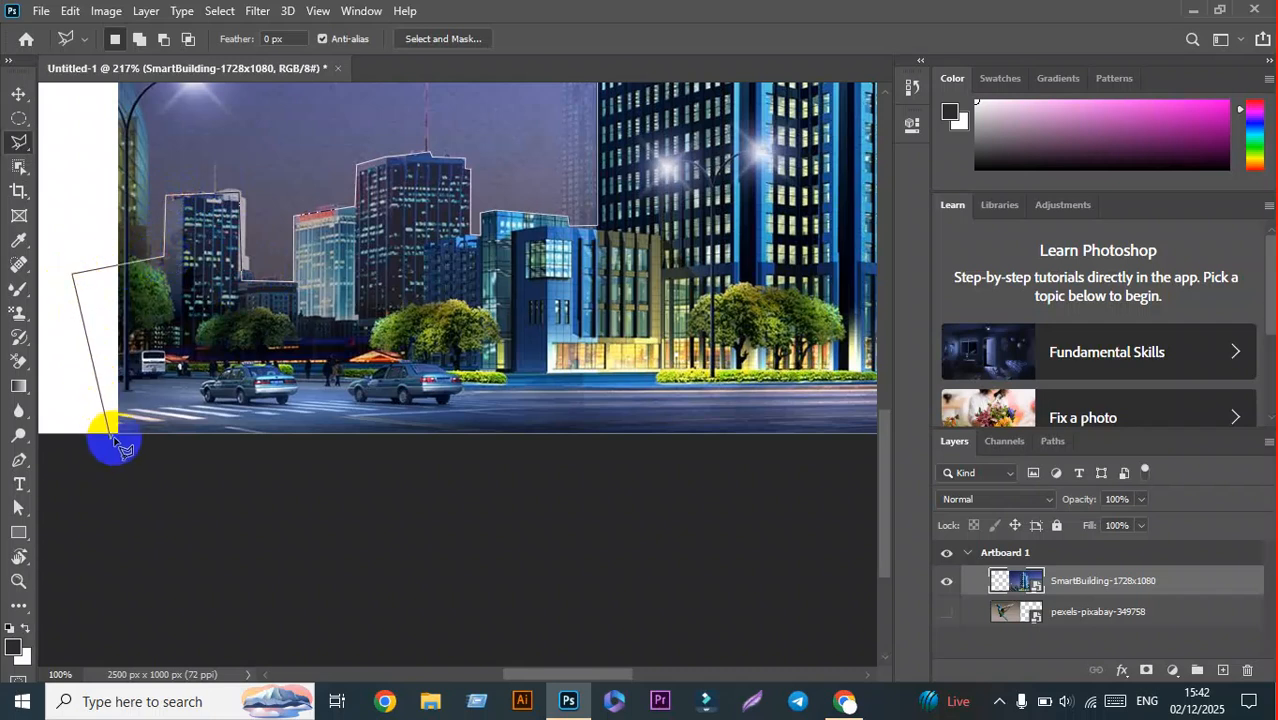
scroll(118, 440, "down", 5)
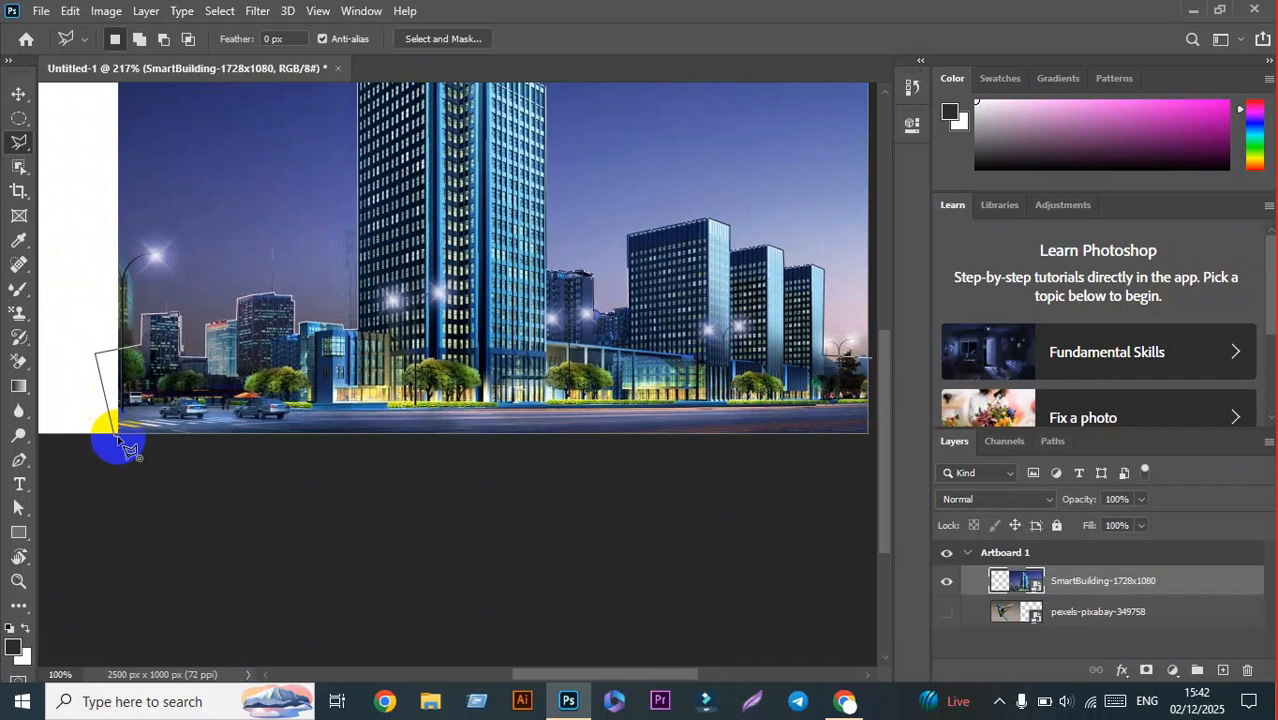
scroll(118, 440, "down", 2)
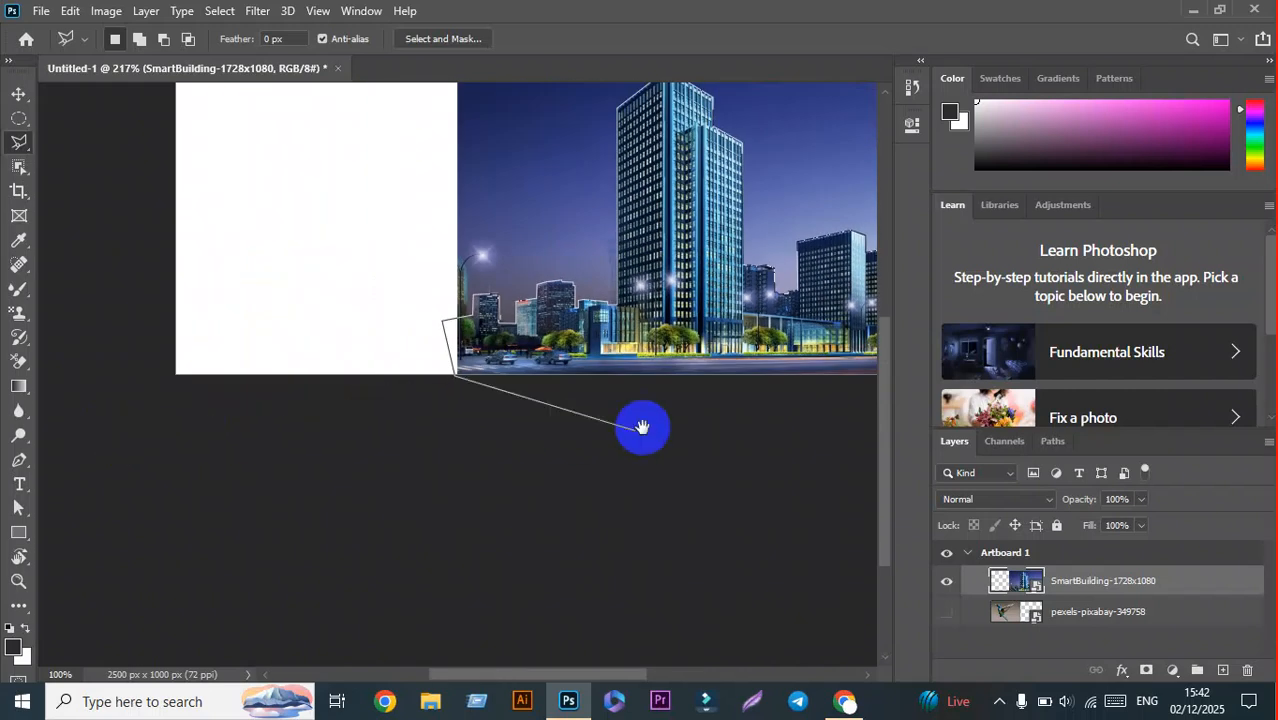
left_click_drag(642, 428, 336, 493)
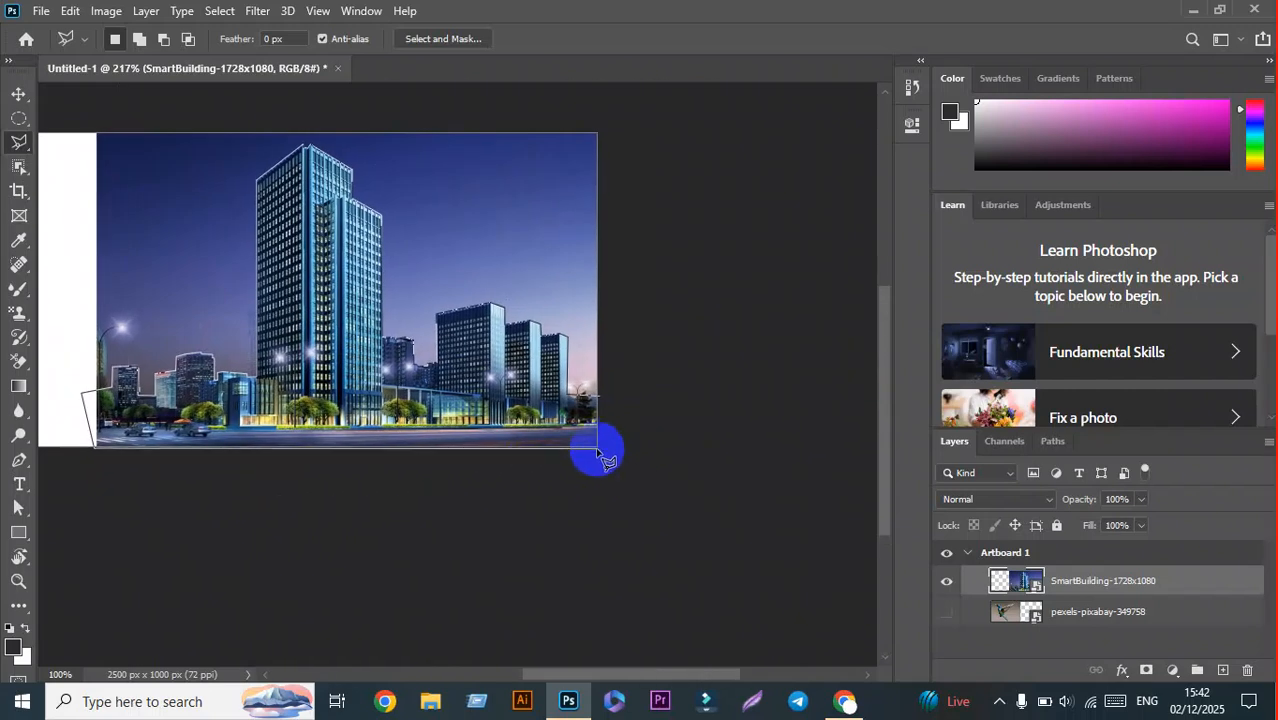
double_click(592, 393)
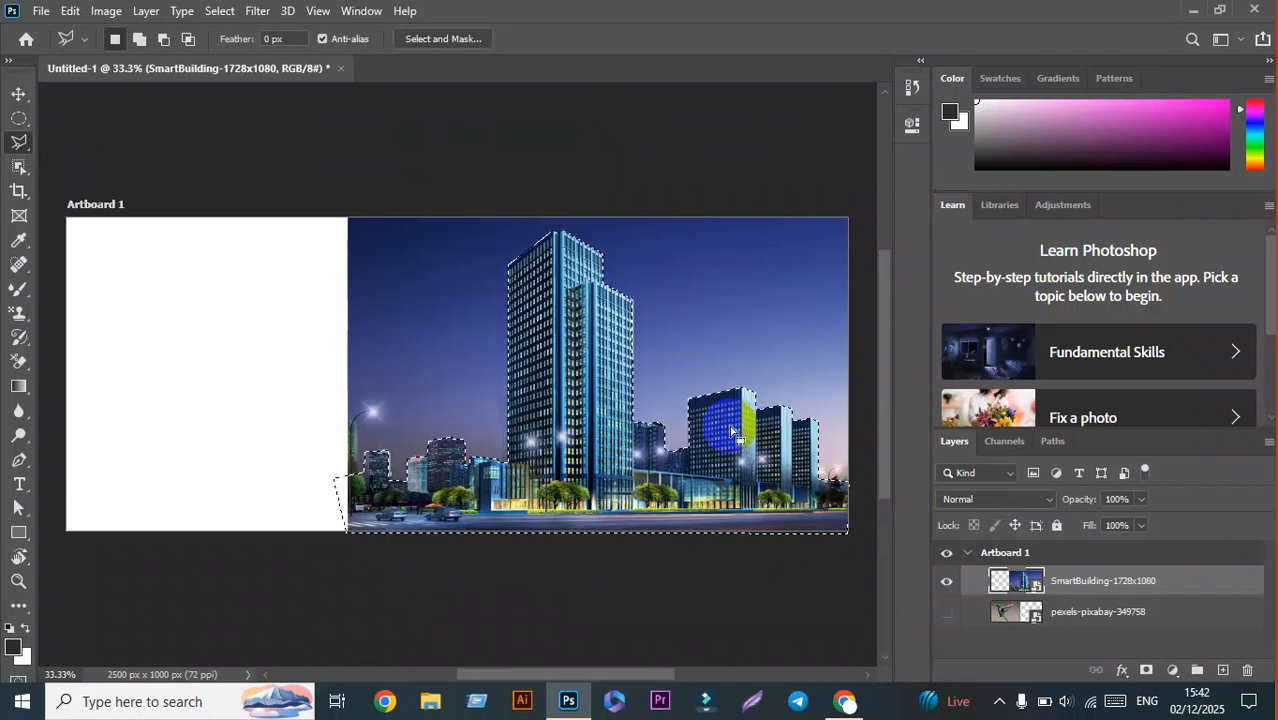
key("Delete")
left_click(625, 281)
key("ctrl+d")
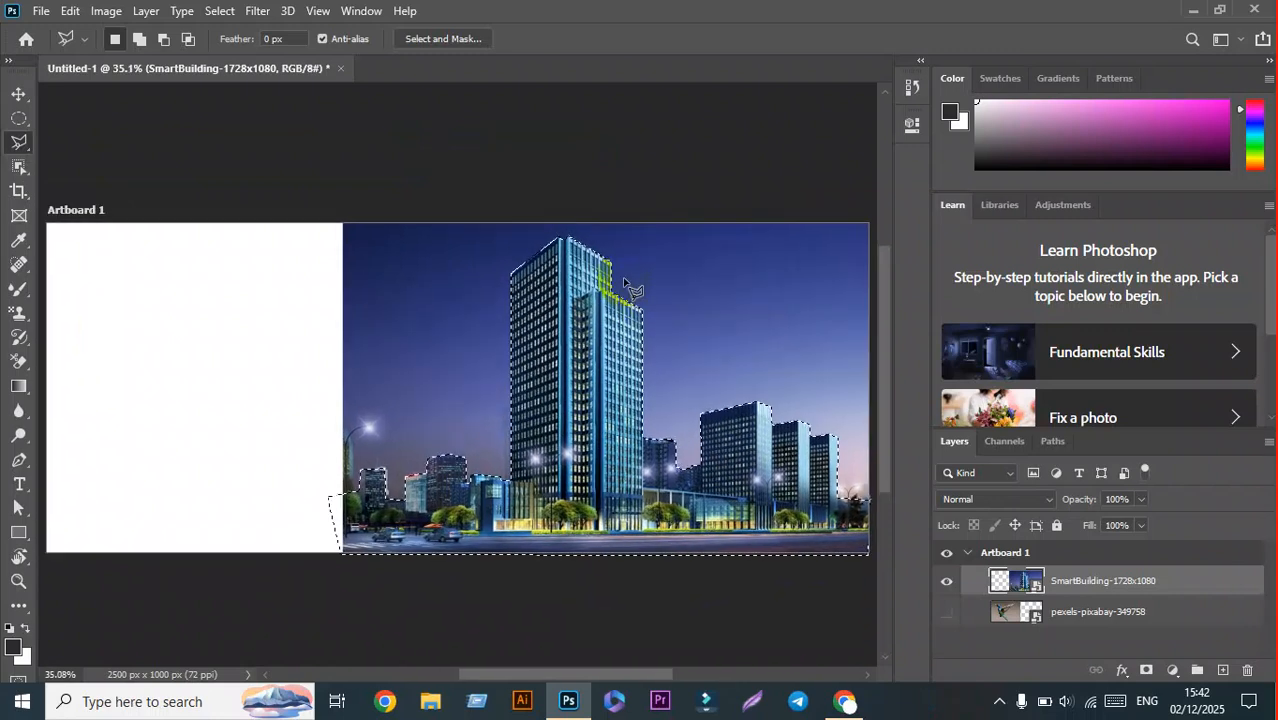
key("ctrl+z")
scroll(756, 428, "up", 3)
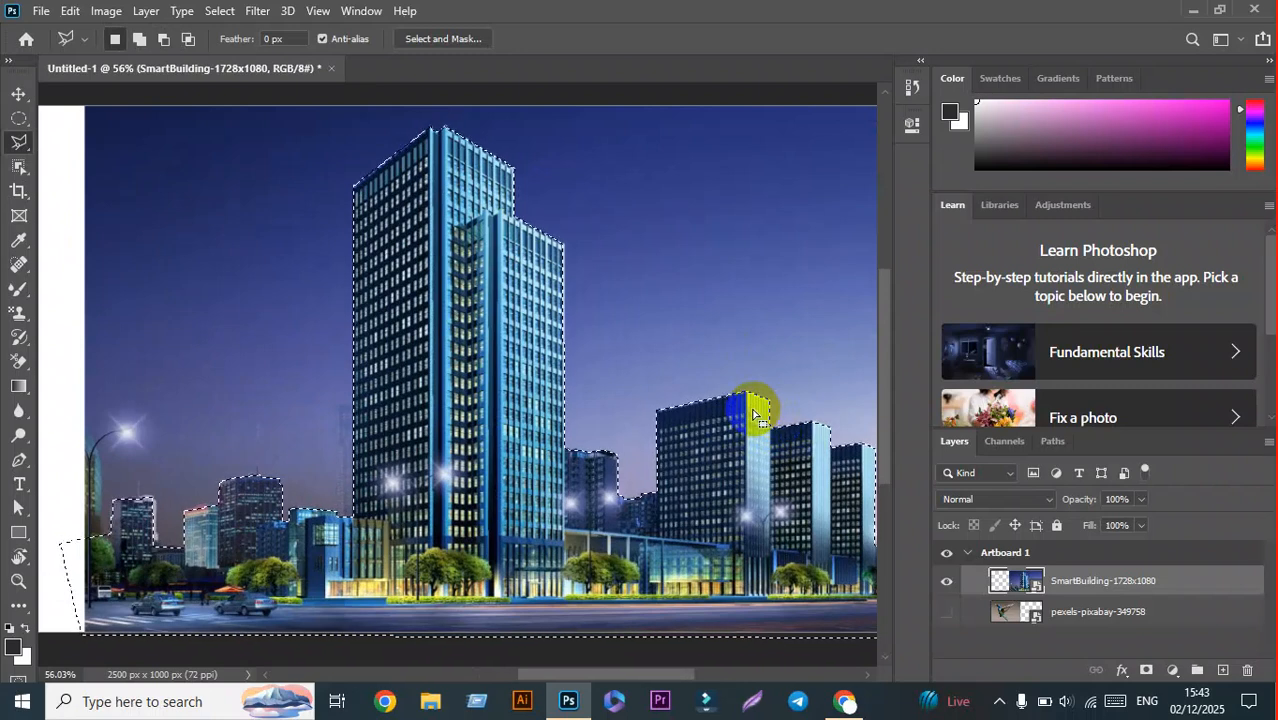
scroll(585, 445, "down", 1)
left_click_drag(621, 405, 536, 434)
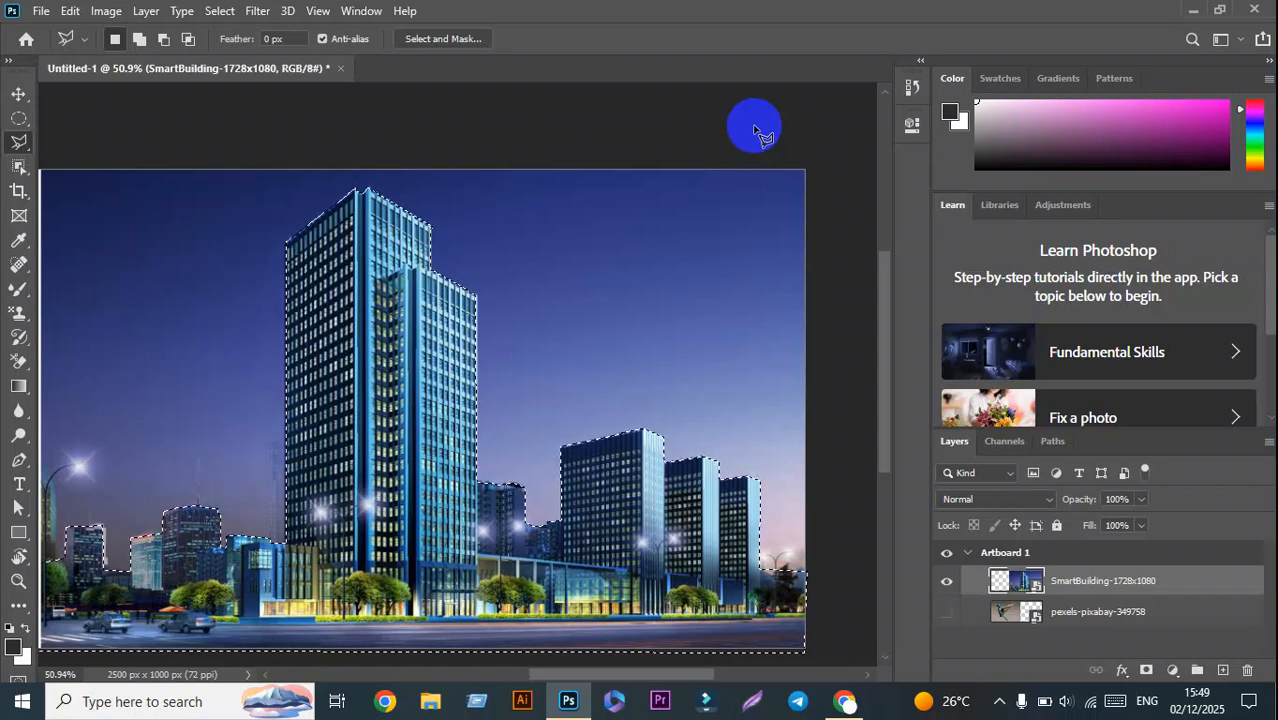
left_click(1249, 704)
left_click(1041, 629)
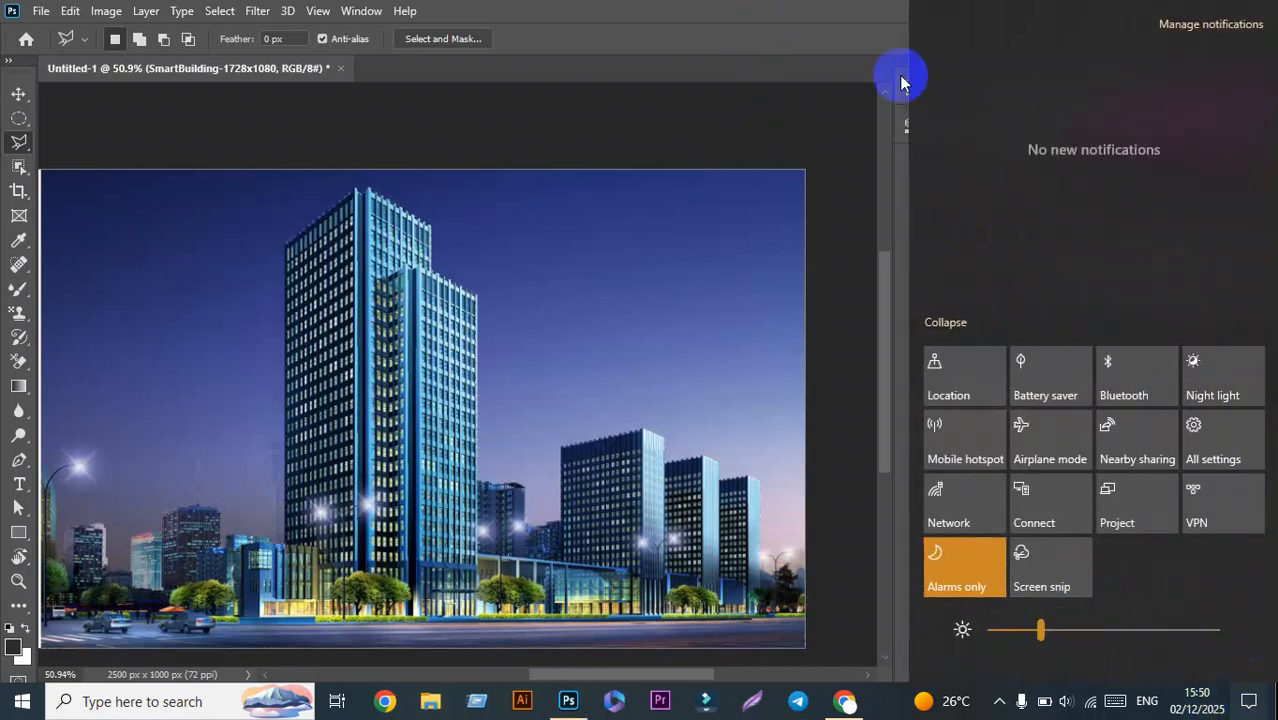
left_click(826, 12)
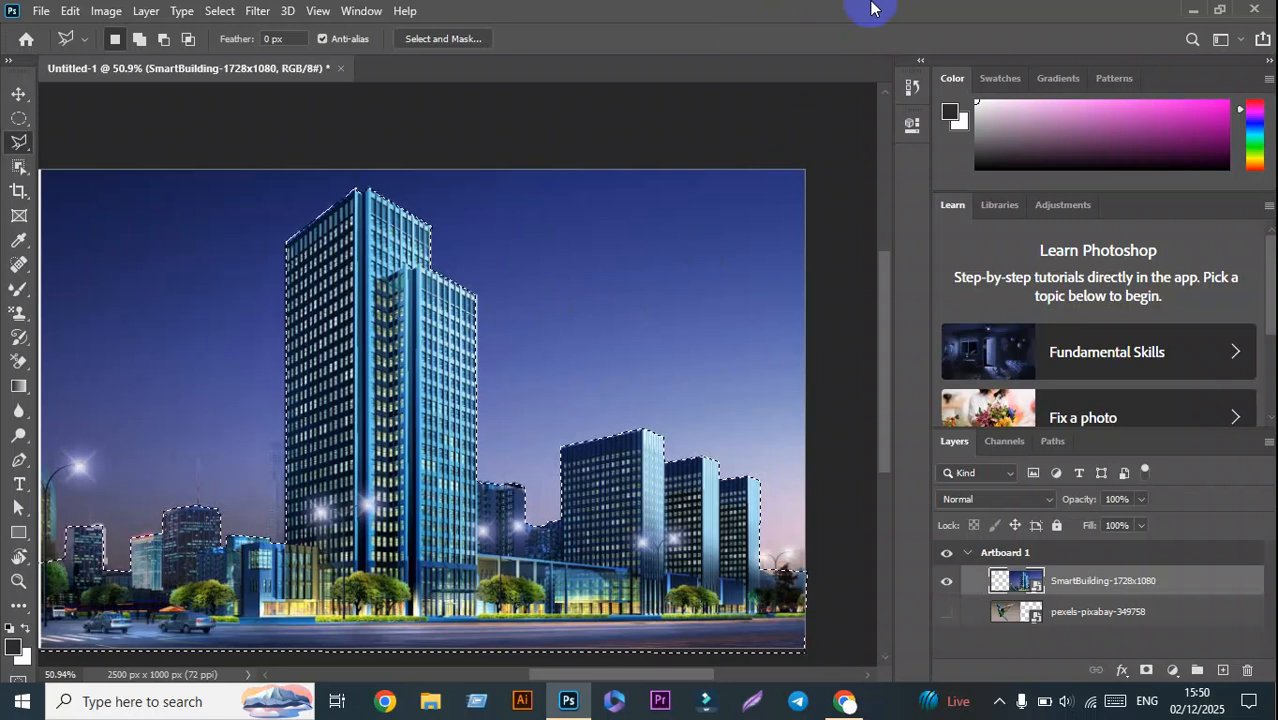
Step: Rasterize the SmartBuilding-1728x1080 layer and invert the skyline selection so the sky is selected instead
right_click(1149, 592)
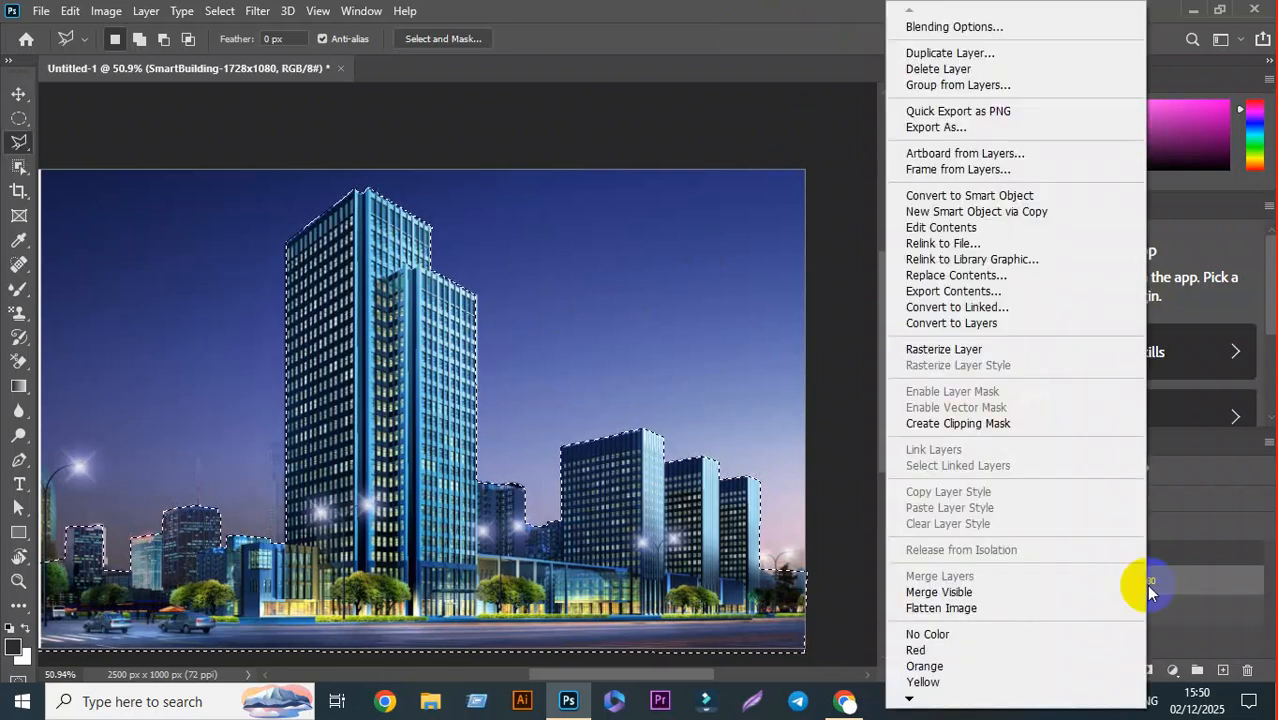
left_click(1000, 350)
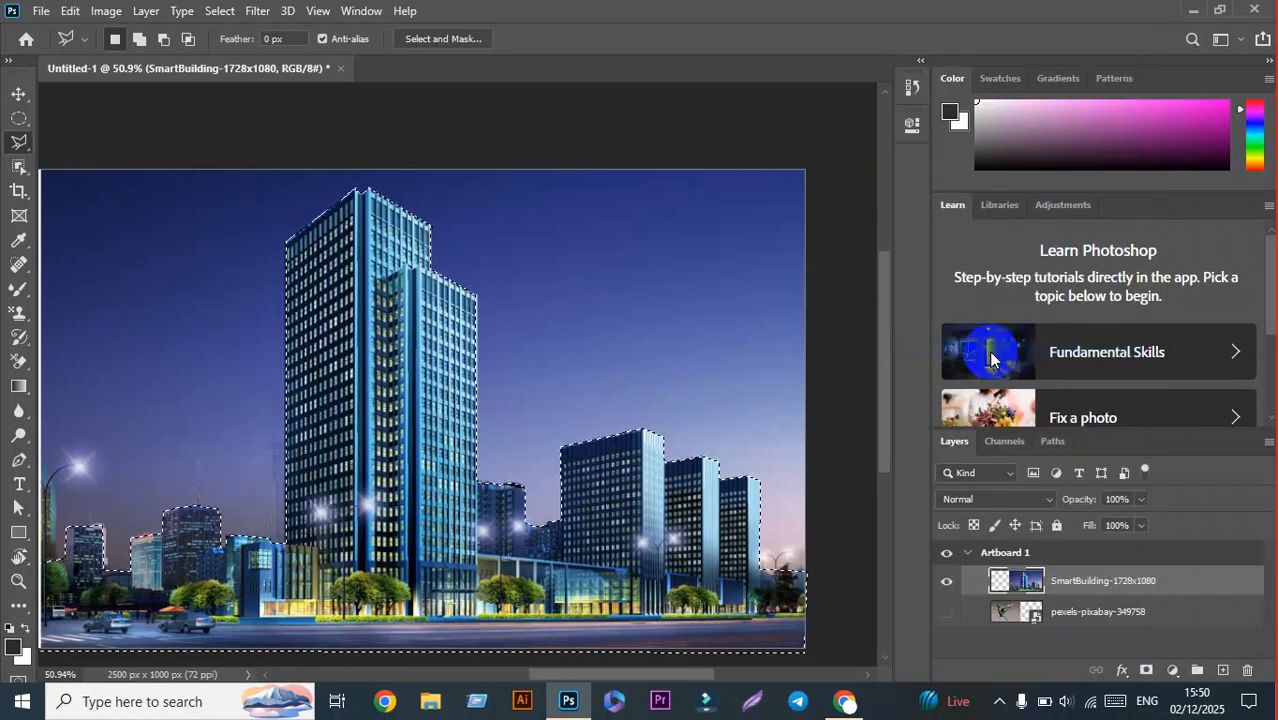
right_click(541, 314)
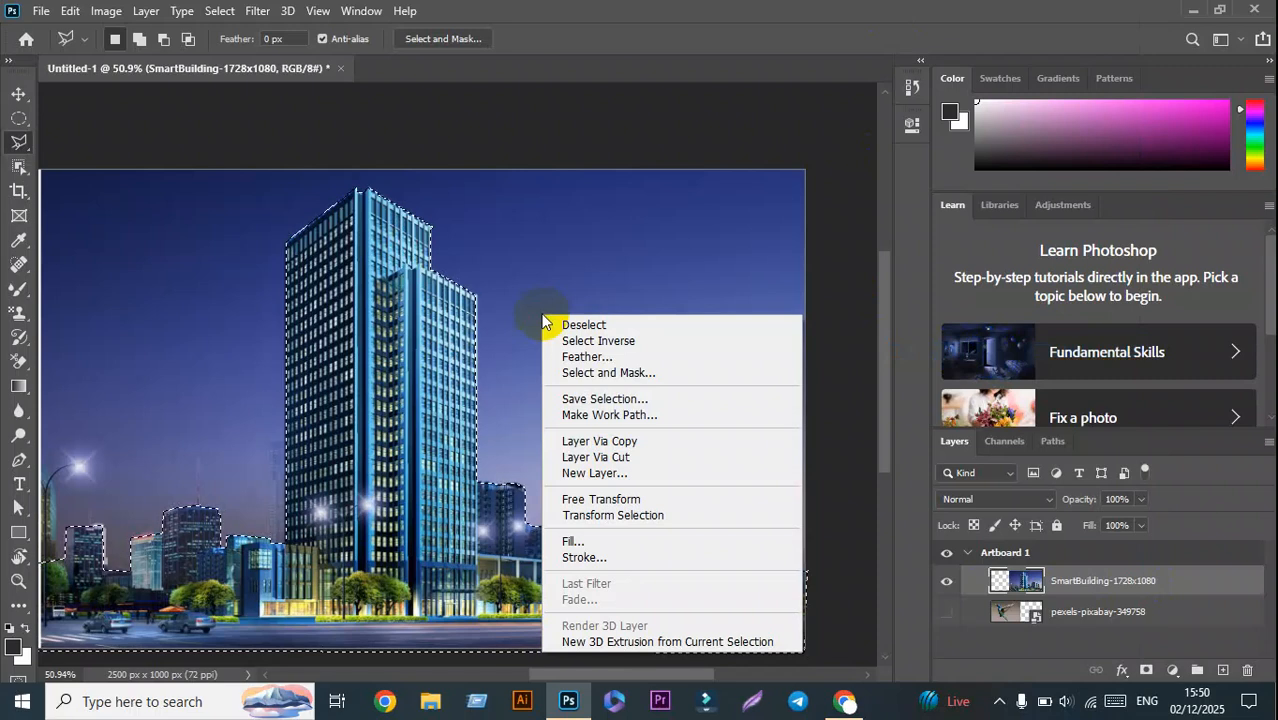
left_click(632, 340)
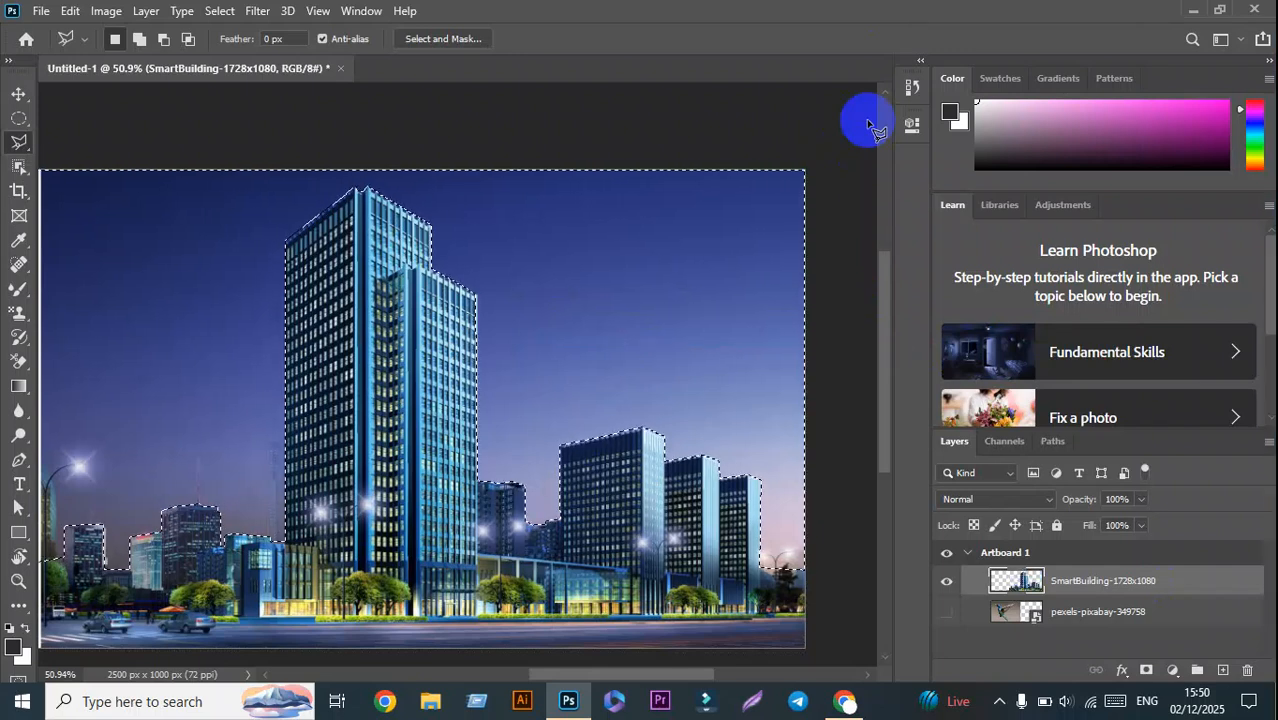
Step: Delete the selected sky from the SmartBuilding layer and clear the selection to show the cut-out buildings
key("Delete")
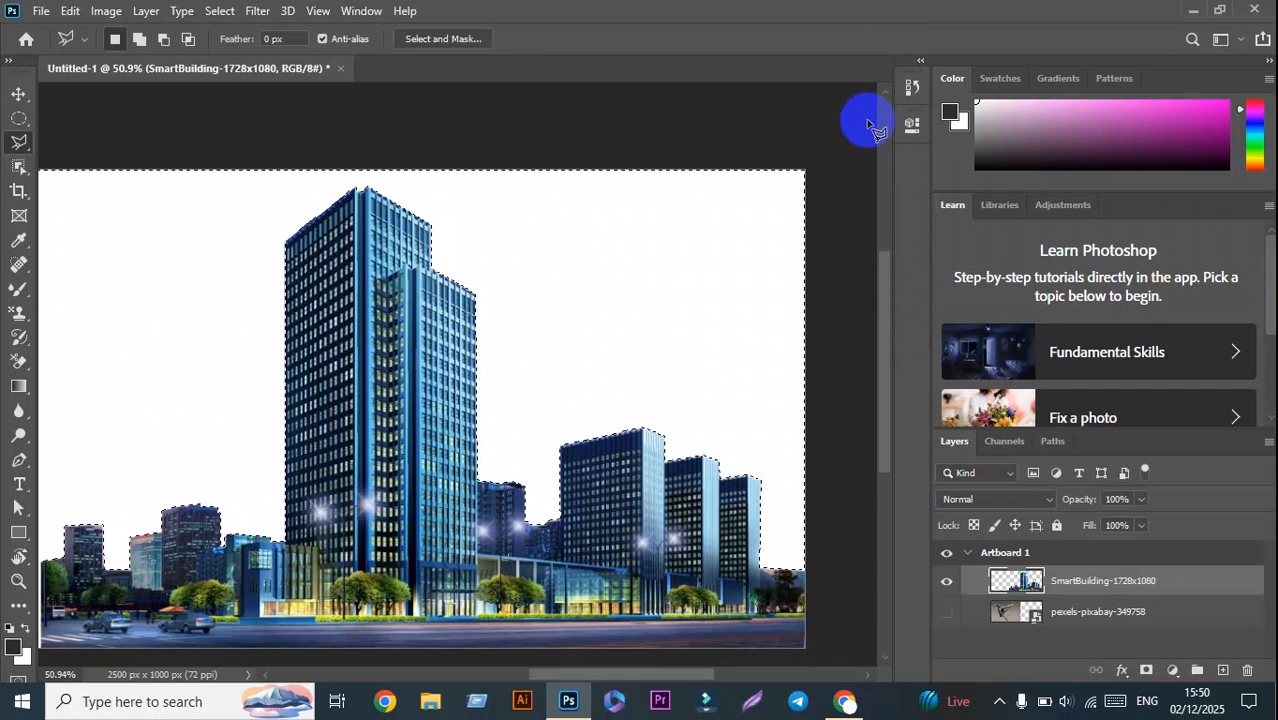
key("ctrl+z")
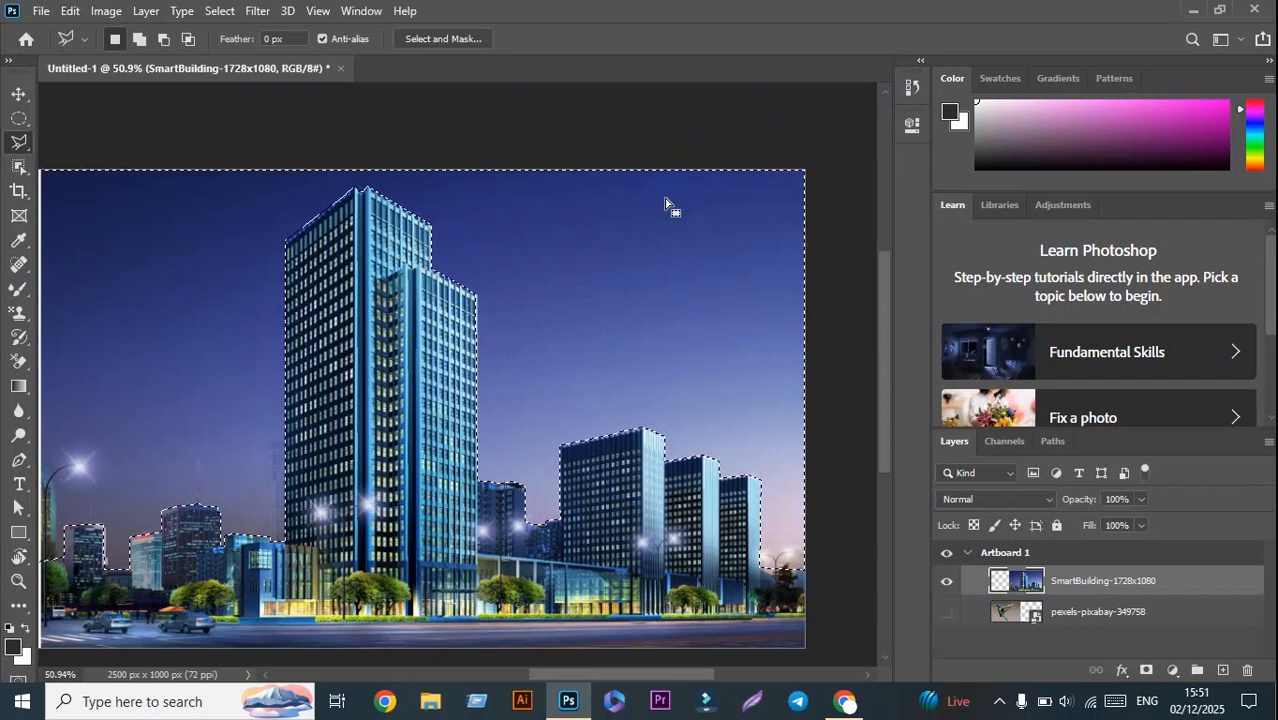
left_click(231, 244)
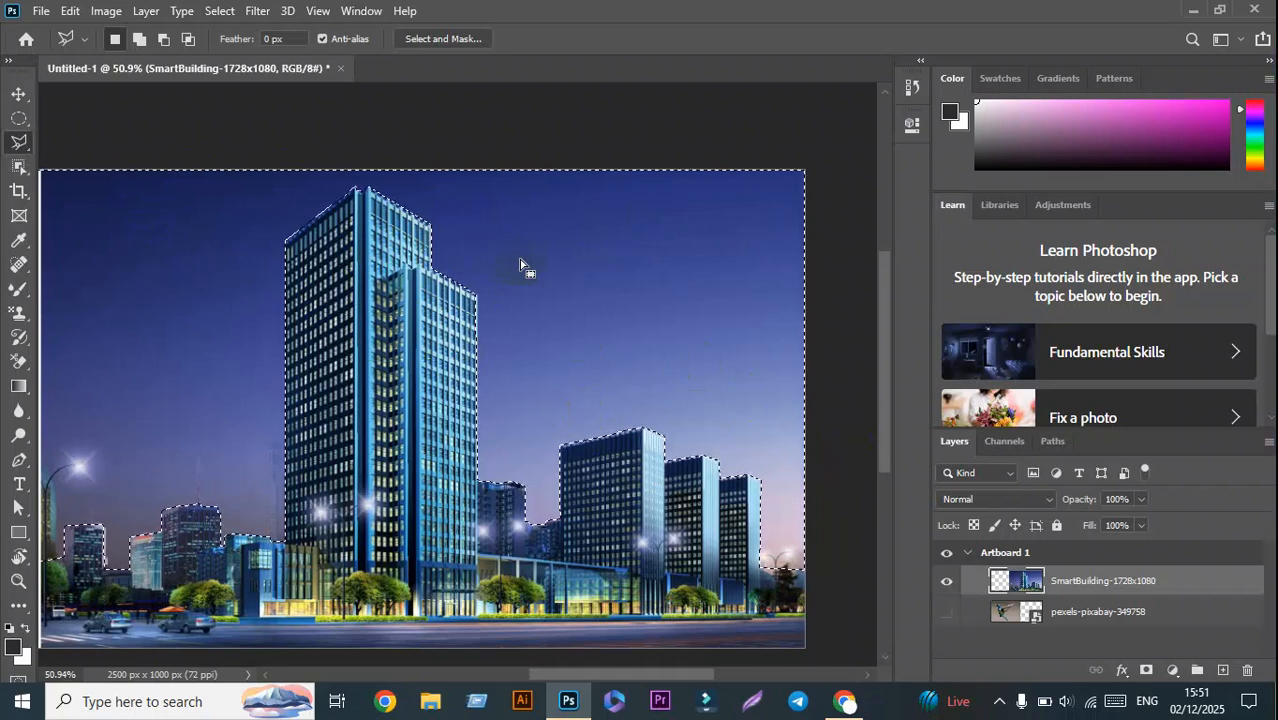
key("Delete")
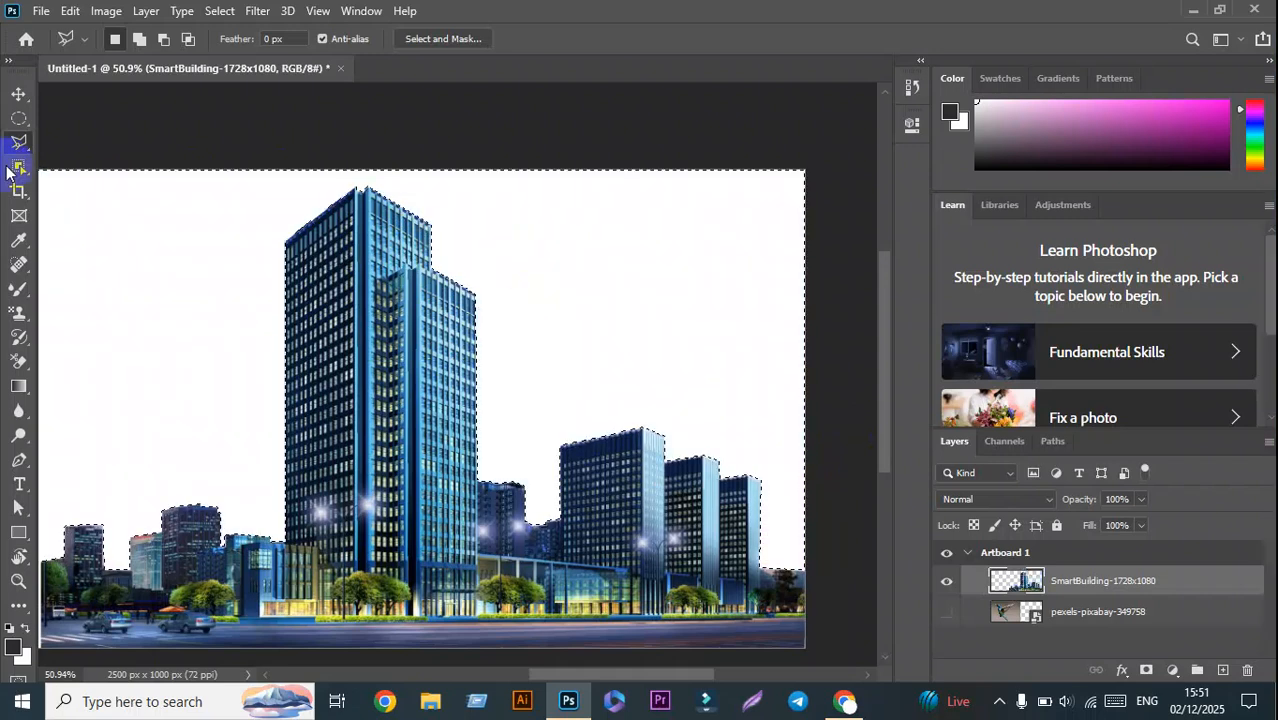
left_click(18, 93)
left_click(305, 125)
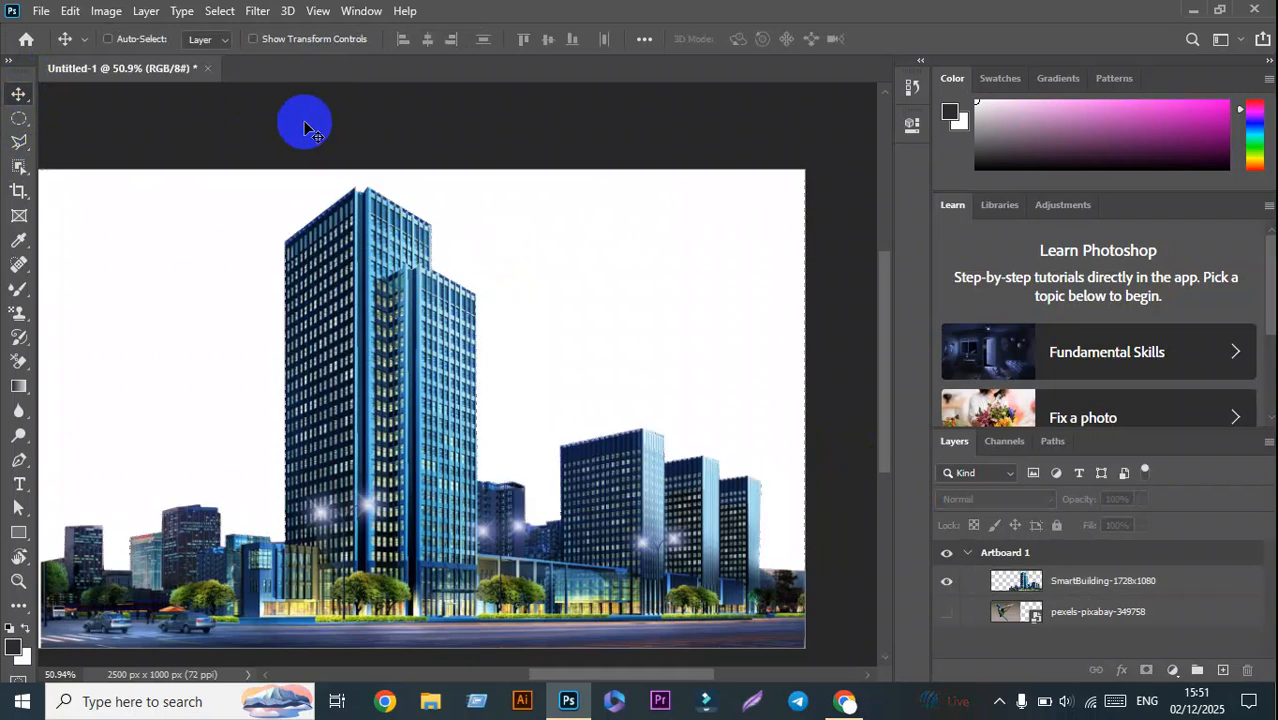
left_click(587, 437)
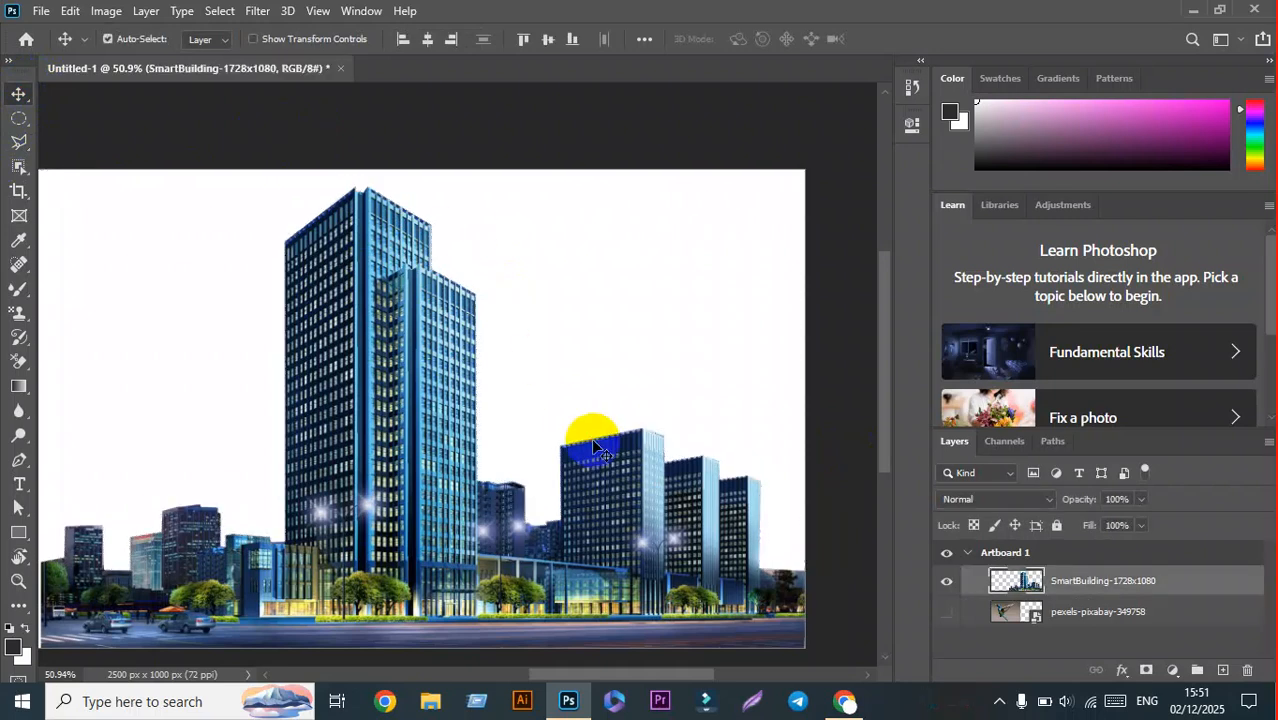
left_click(705, 97)
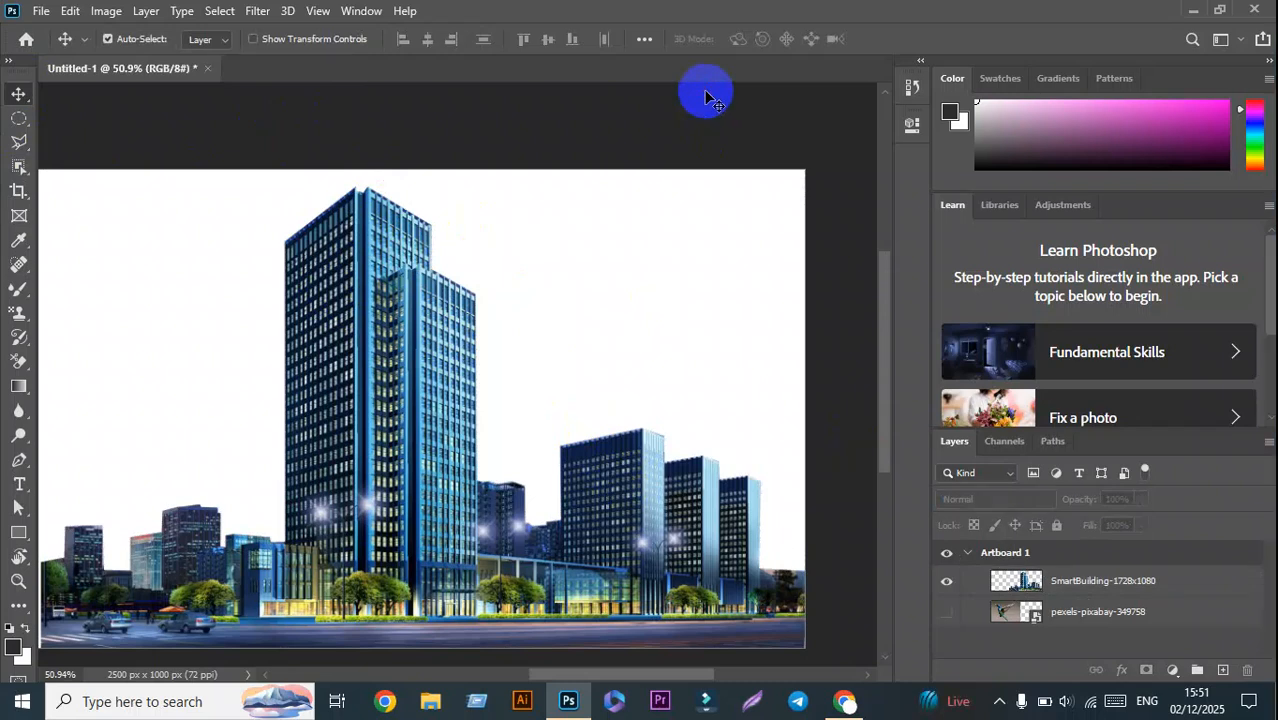
Step: Try to draw a triangular Polygonal Lasso selection in the empty area above the artboard
left_click(20, 143)
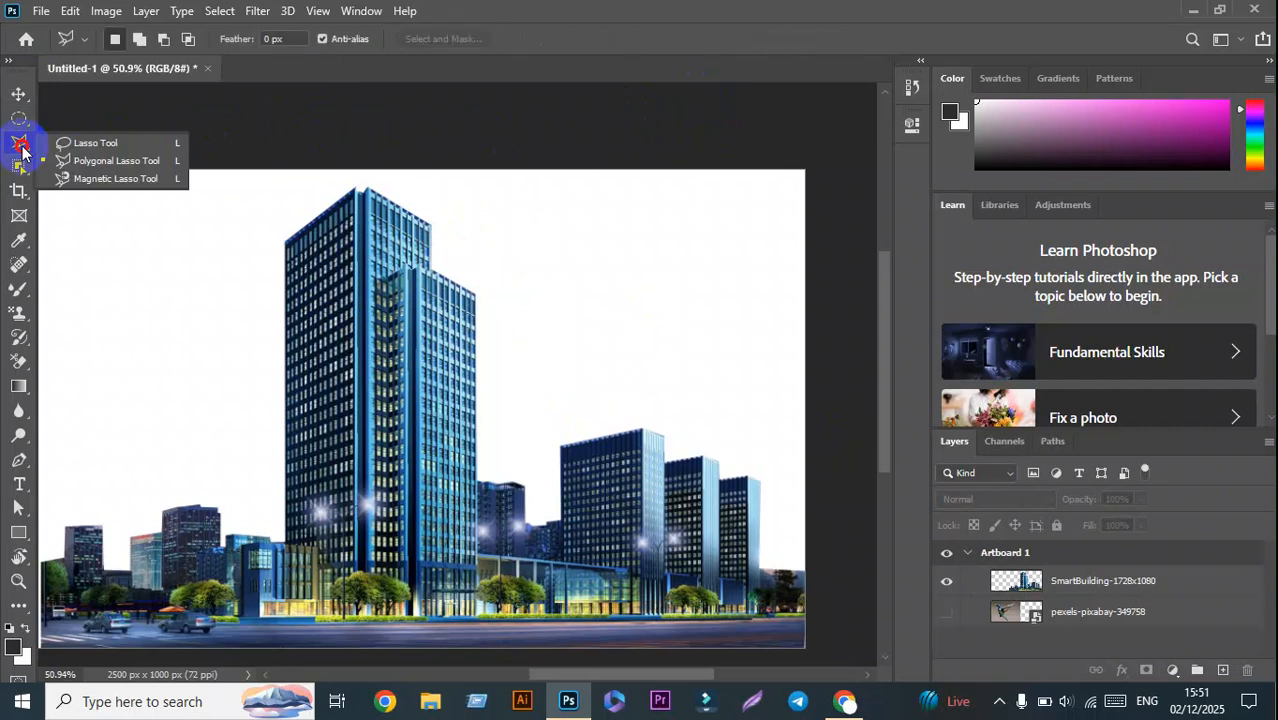
left_click(75, 161)
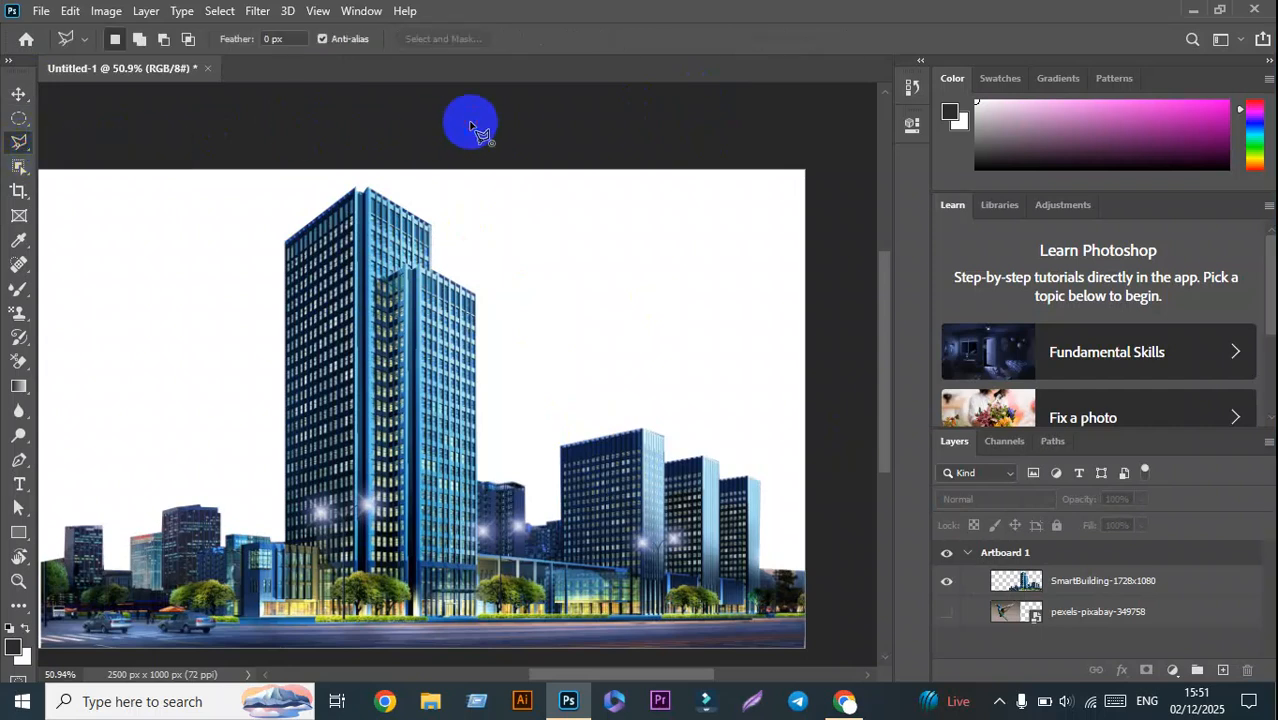
left_click(470, 123)
left_click(338, 135)
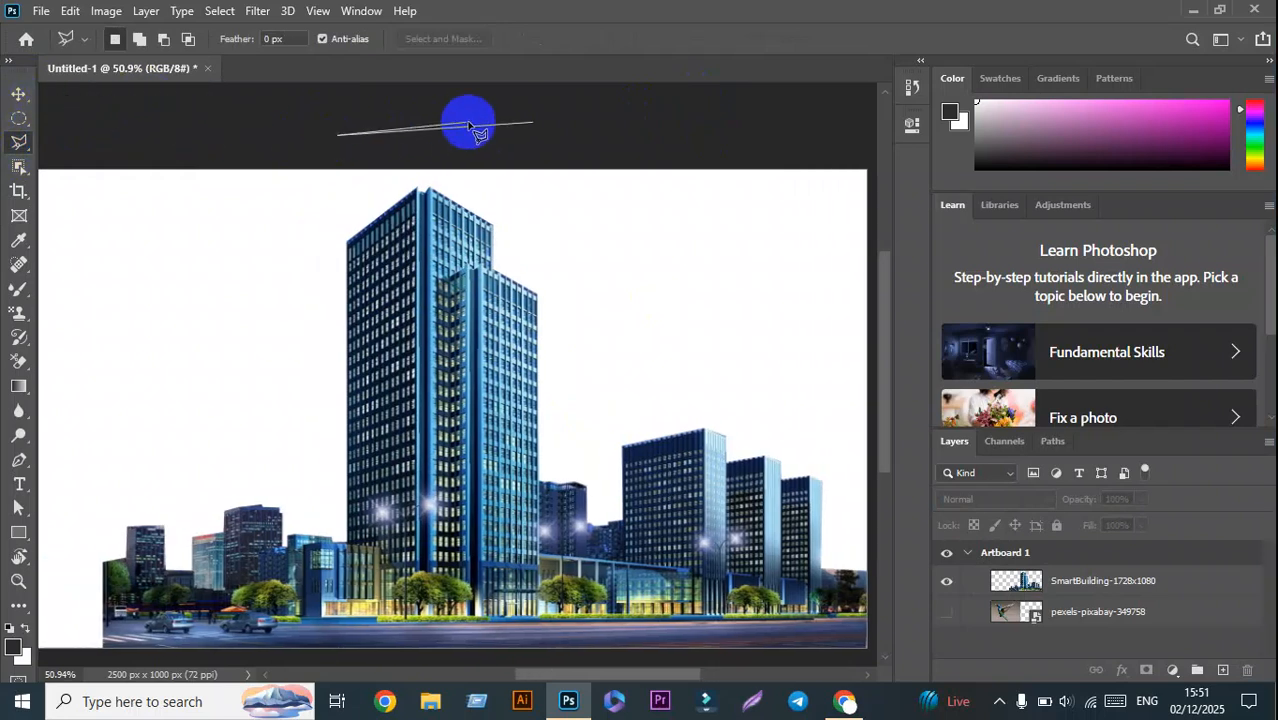
left_click(530, 124)
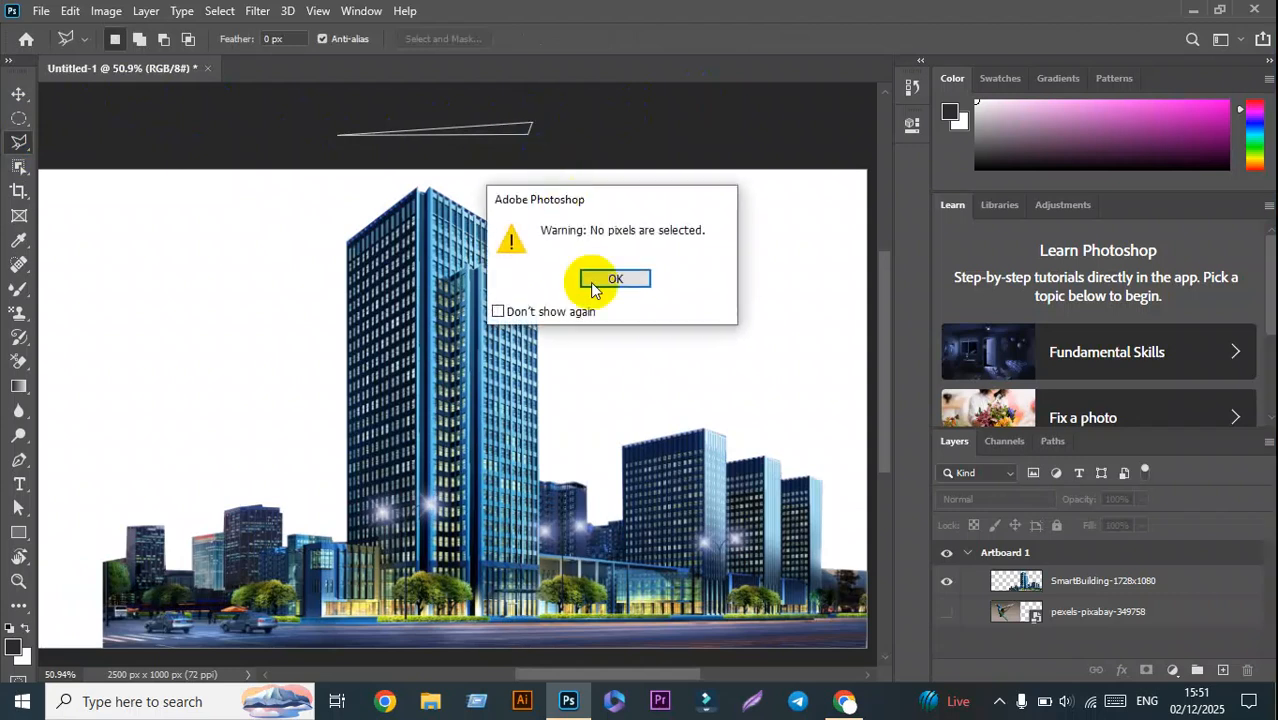
left_click(632, 270)
Step: Undo the sky deletion and clear the selection around the sky
left_click(16, 97)
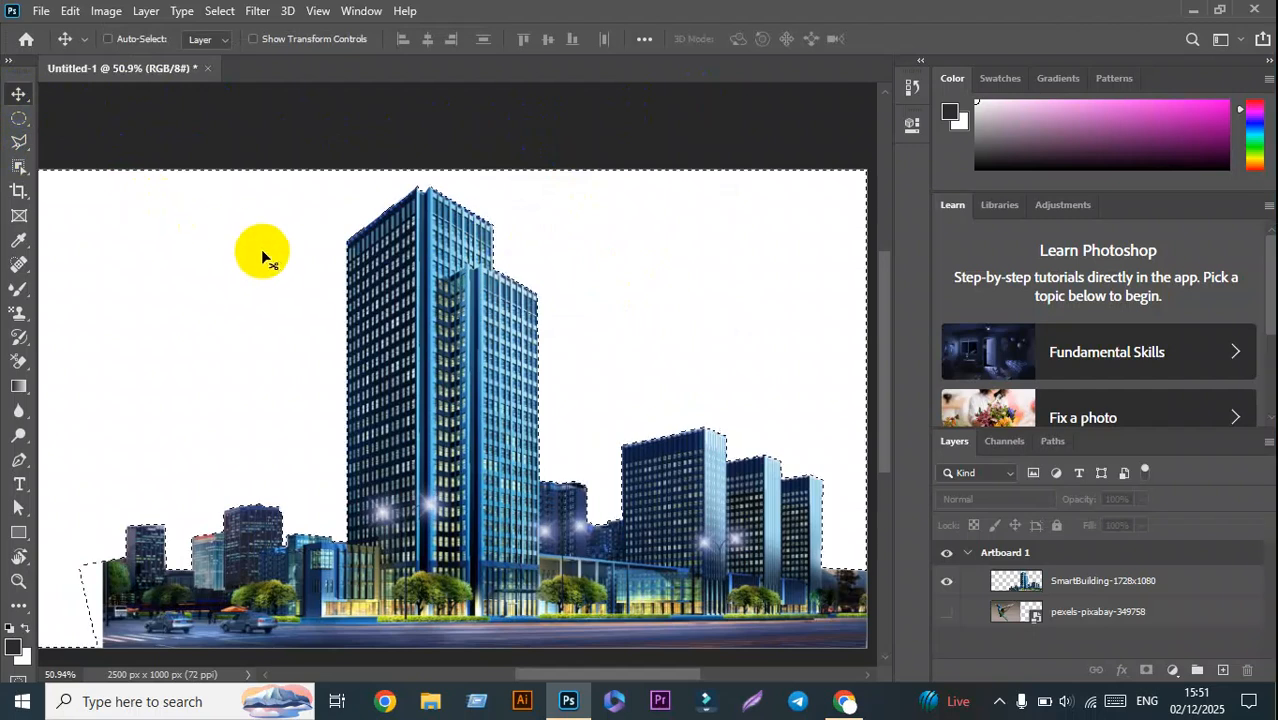
left_click(262, 258)
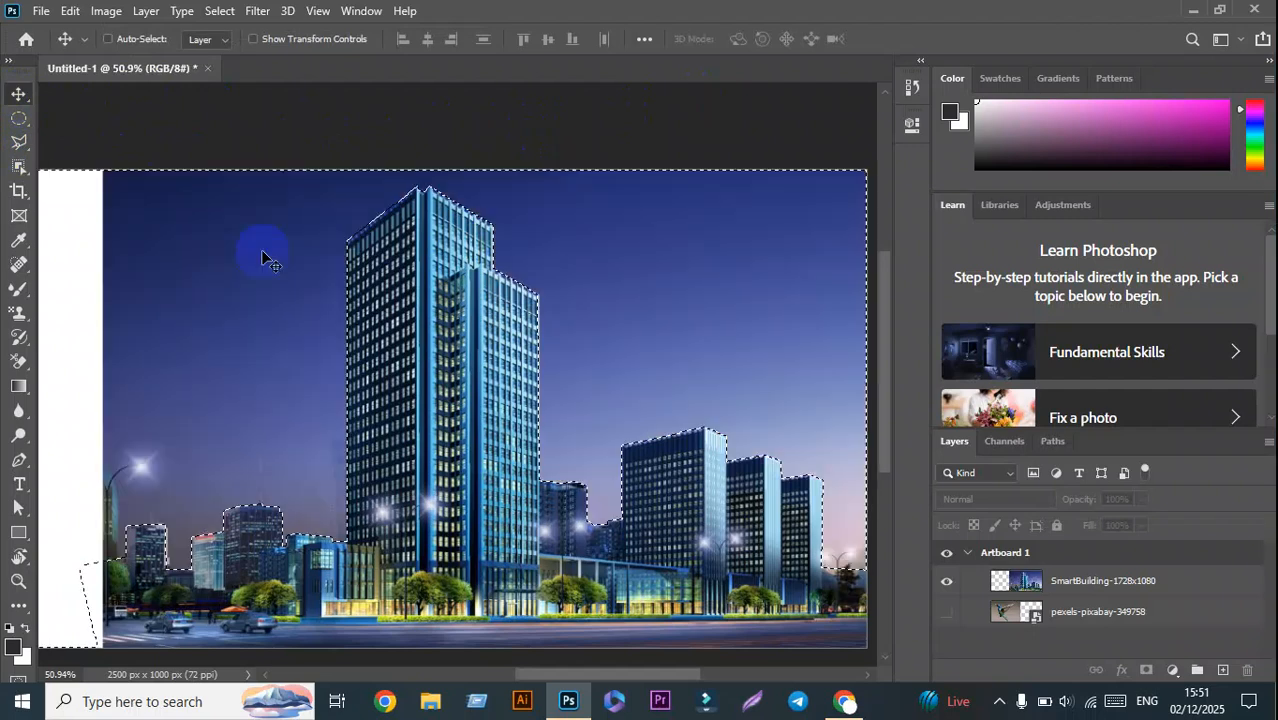
key("ctrl+d")
Step: Activate the Magnetic Lasso Tool and make the SmartBuilding-1728x1080 layer active for selecting the main tower
left_click(22, 145)
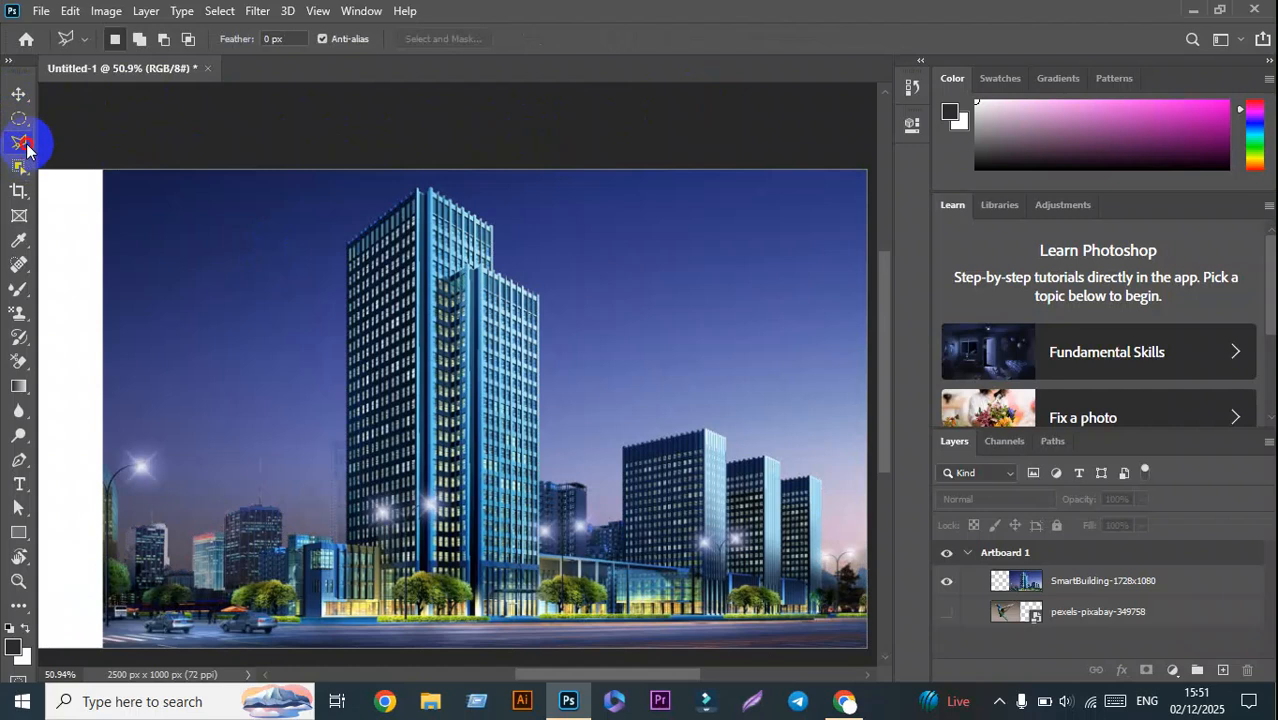
left_click(110, 178)
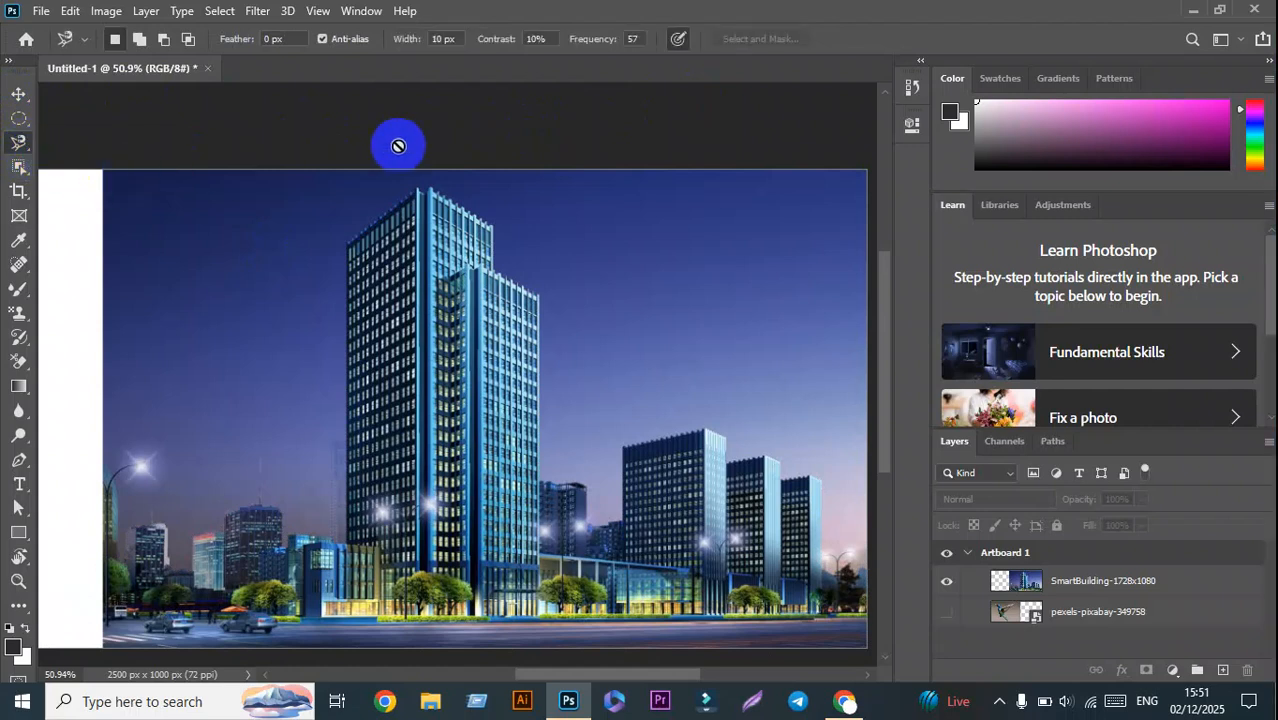
left_click(437, 197)
scroll(455, 215, "up", 3)
scroll(453, 218, "up", 2)
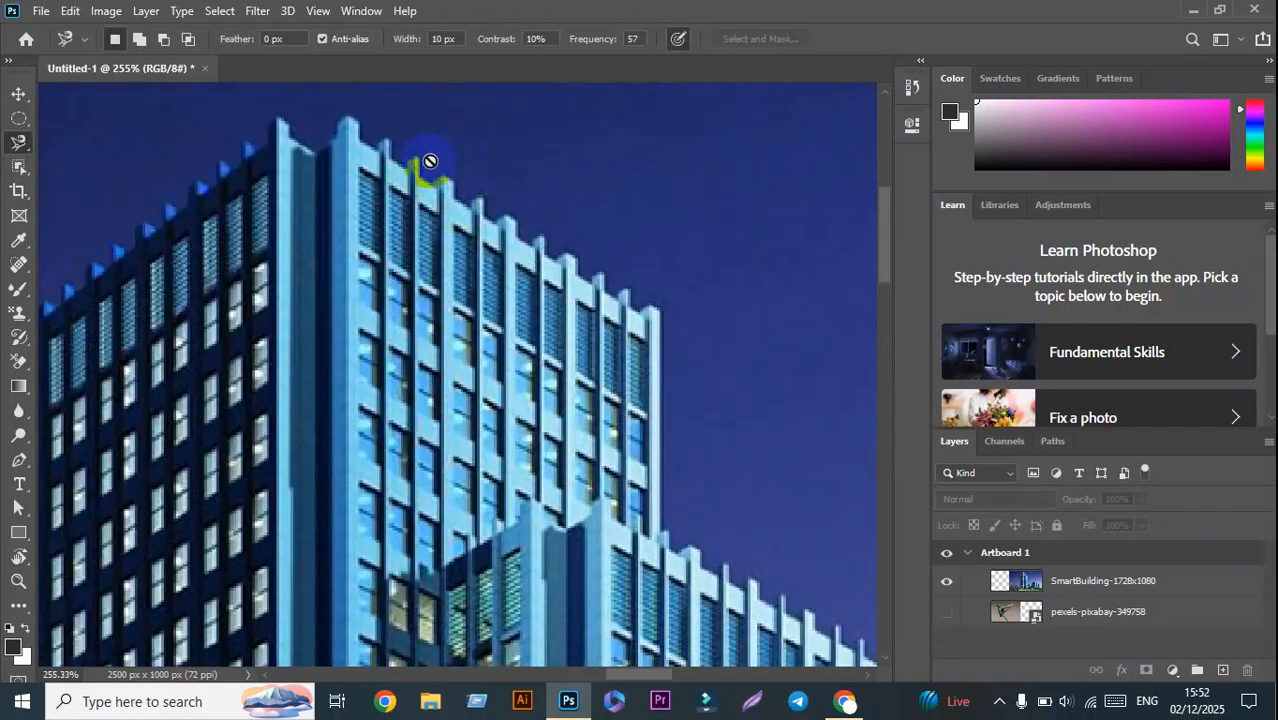
scroll(214, 228, "down", 1)
left_click(1068, 583)
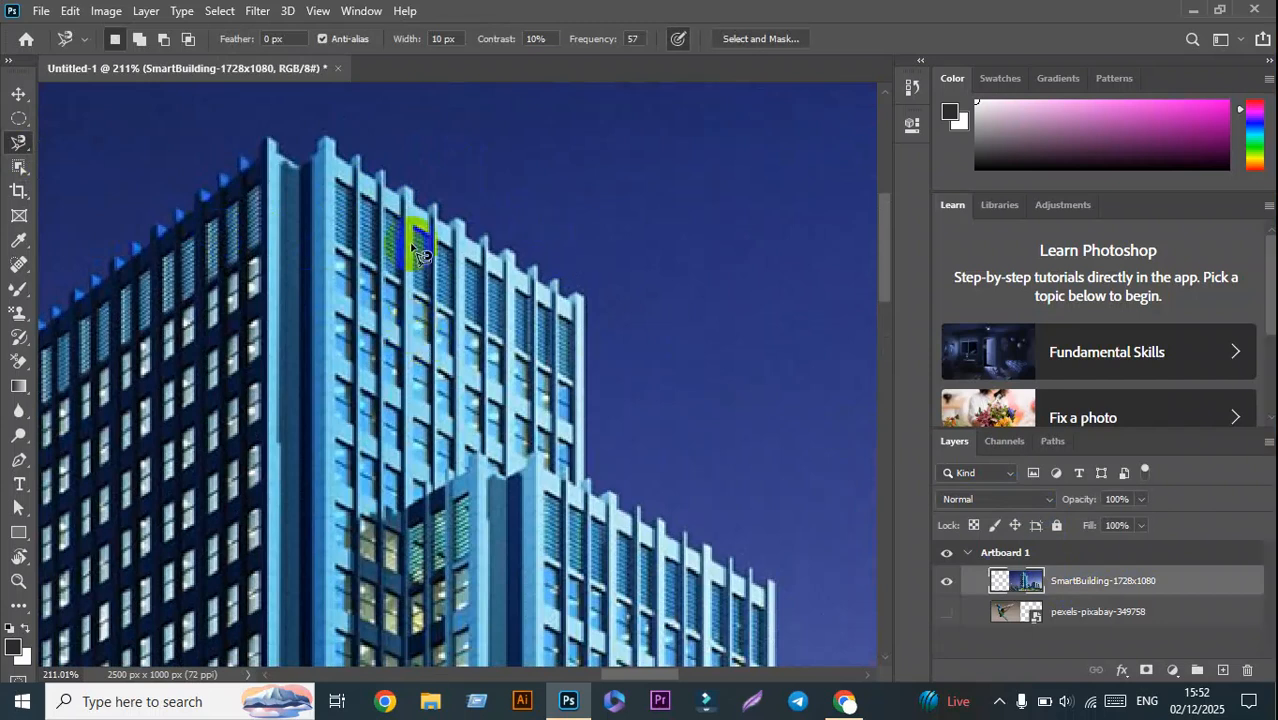
Step: Frame a 694x398 screenshot area around the main tower's roof, draw two red arrows, and discard the capture
left_click(1000, 704)
left_click(981, 626)
left_click_drag(253, 89, 903, 461)
left_click_drag(755, 198, 597, 222)
mouse_move(459, 541)
left_mouse_down()
mouse_move(460, 388)
mouse_move(508, 277)
left_mouse_up()
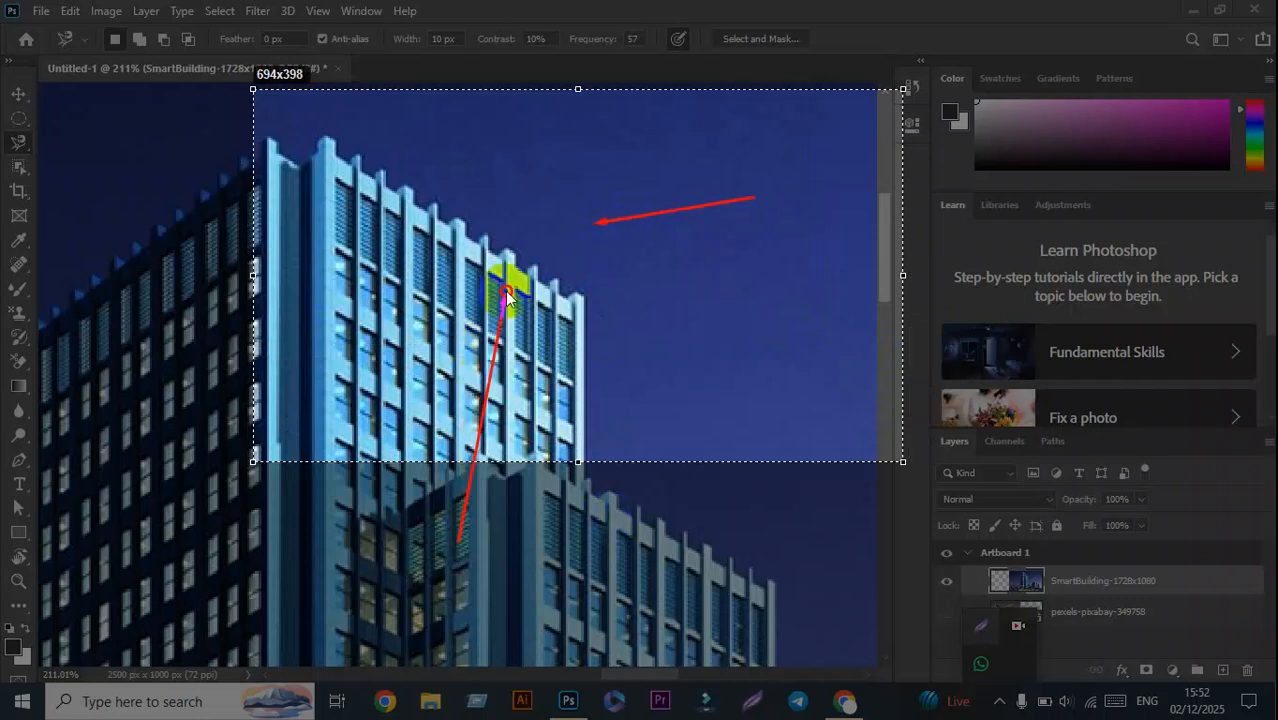
left_click(889, 479)
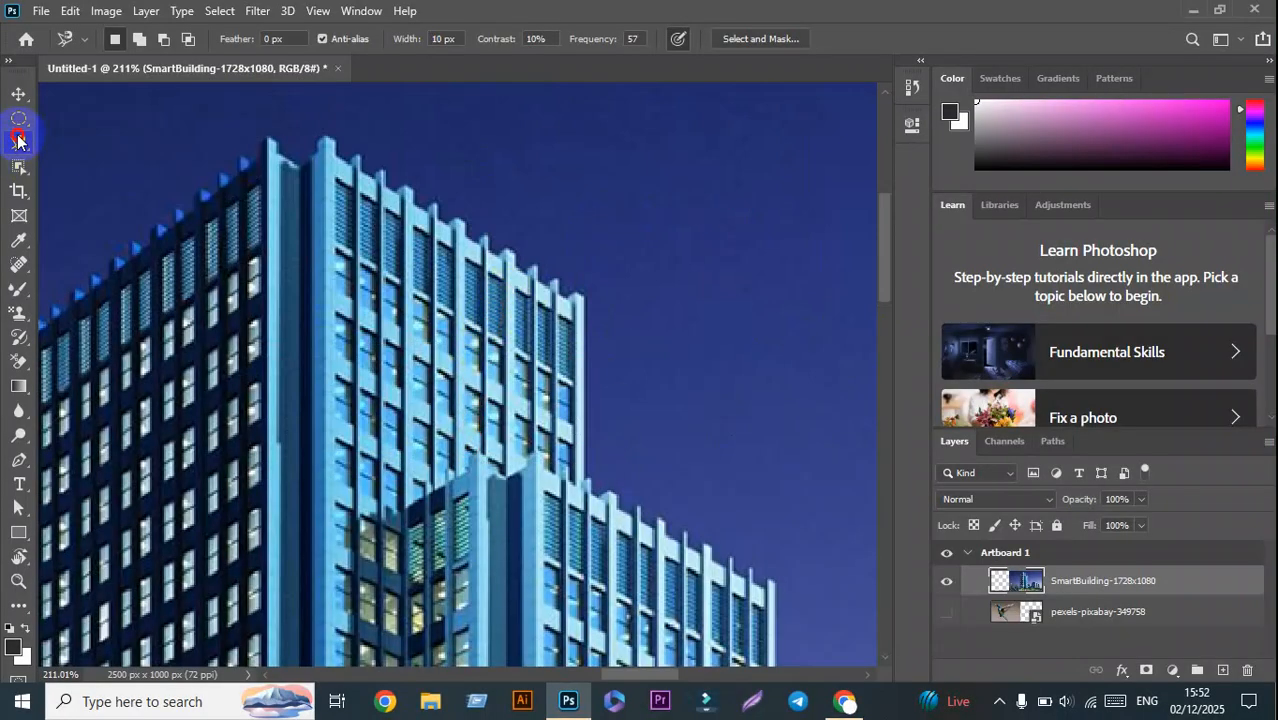
Step: Trace a Magnetic Lasso outline from the main tower's roof down its right wall to the rightmost tower's base and close it
right_click(19, 142)
left_click(72, 174)
left_click(319, 117)
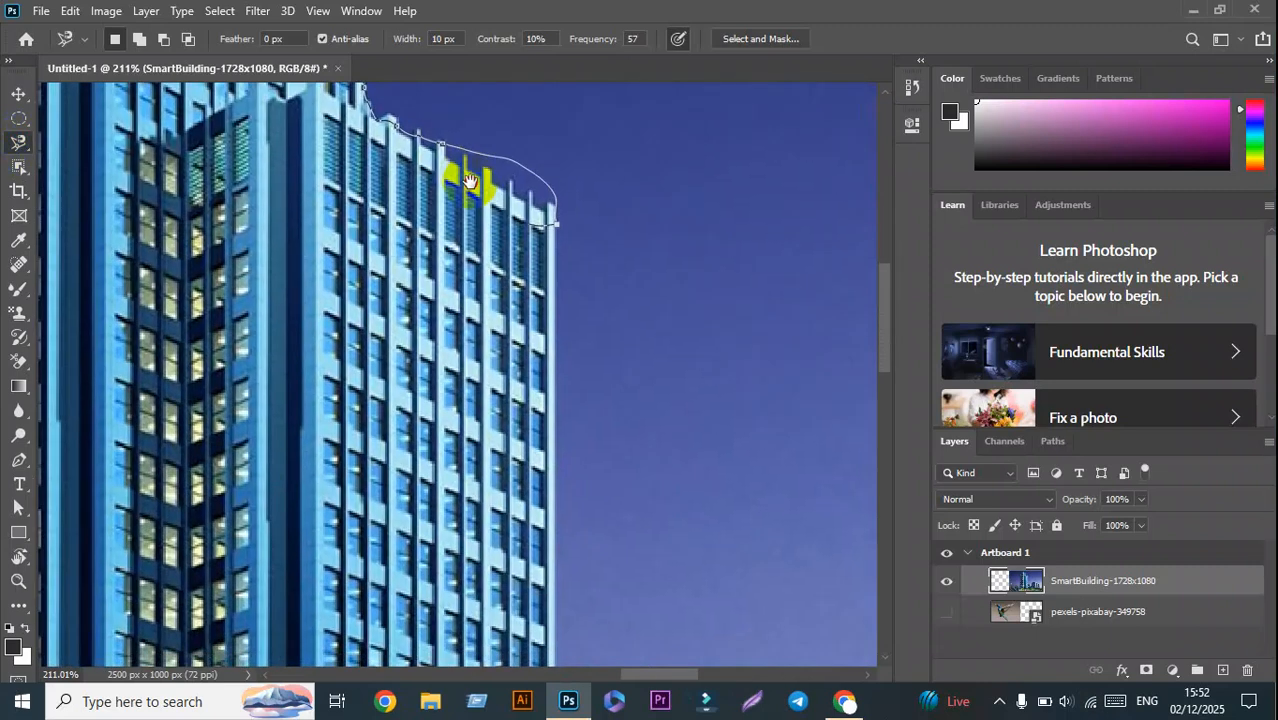
left_click_drag(539, 522, 509, 195)
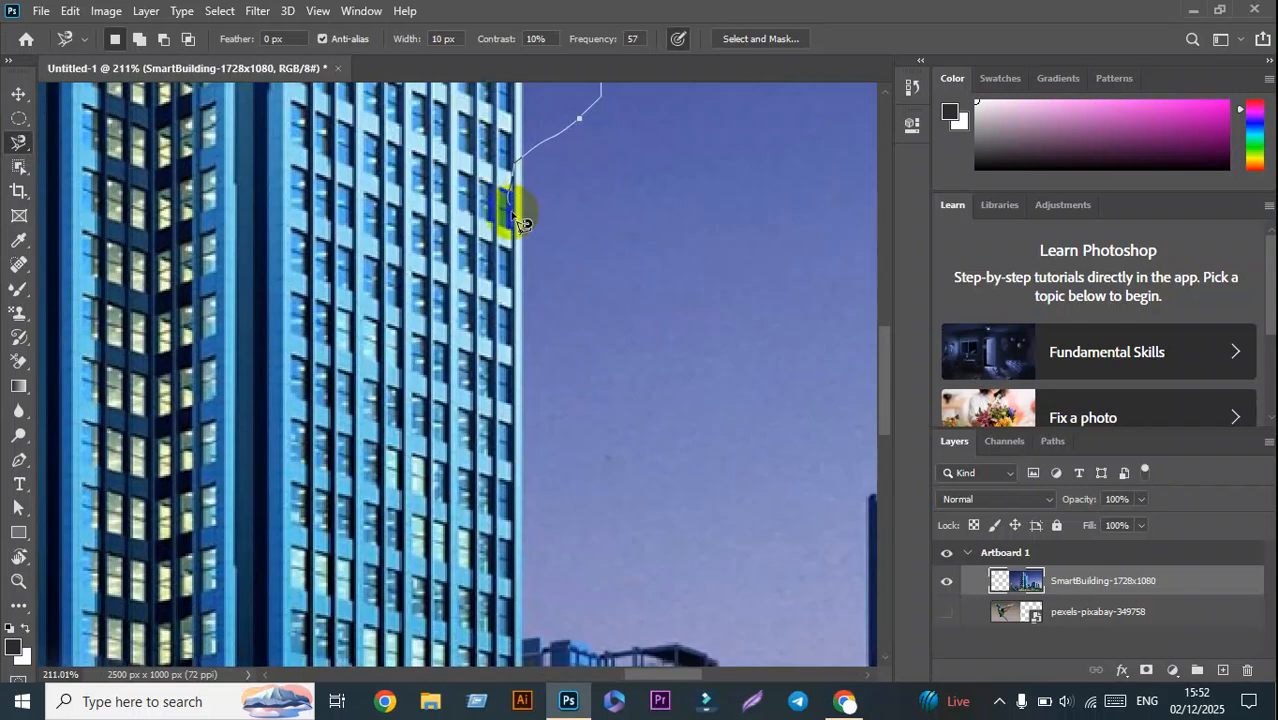
mouse_move(542, 463)
left_mouse_down()
mouse_move(515, 603)
mouse_move(457, 305)
mouse_move(625, 452)
mouse_move(600, 430)
mouse_move(497, 155)
mouse_move(403, 275)
mouse_move(427, 336)
mouse_move(542, 330)
mouse_move(586, 360)
mouse_move(605, 420)
mouse_move(597, 512)
mouse_move(733, 503)
mouse_move(747, 177)
mouse_move(264, 189)
mouse_move(634, 125)
mouse_move(692, 268)
mouse_move(758, 262)
mouse_move(567, 276)
mouse_move(625, 258)
mouse_move(705, 262)
mouse_move(725, 298)
mouse_move(711, 362)
mouse_move(477, 345)
mouse_move(659, 328)
mouse_move(627, 617)
mouse_move(601, 212)
mouse_move(609, 341)
mouse_move(637, 378)
left_mouse_up()
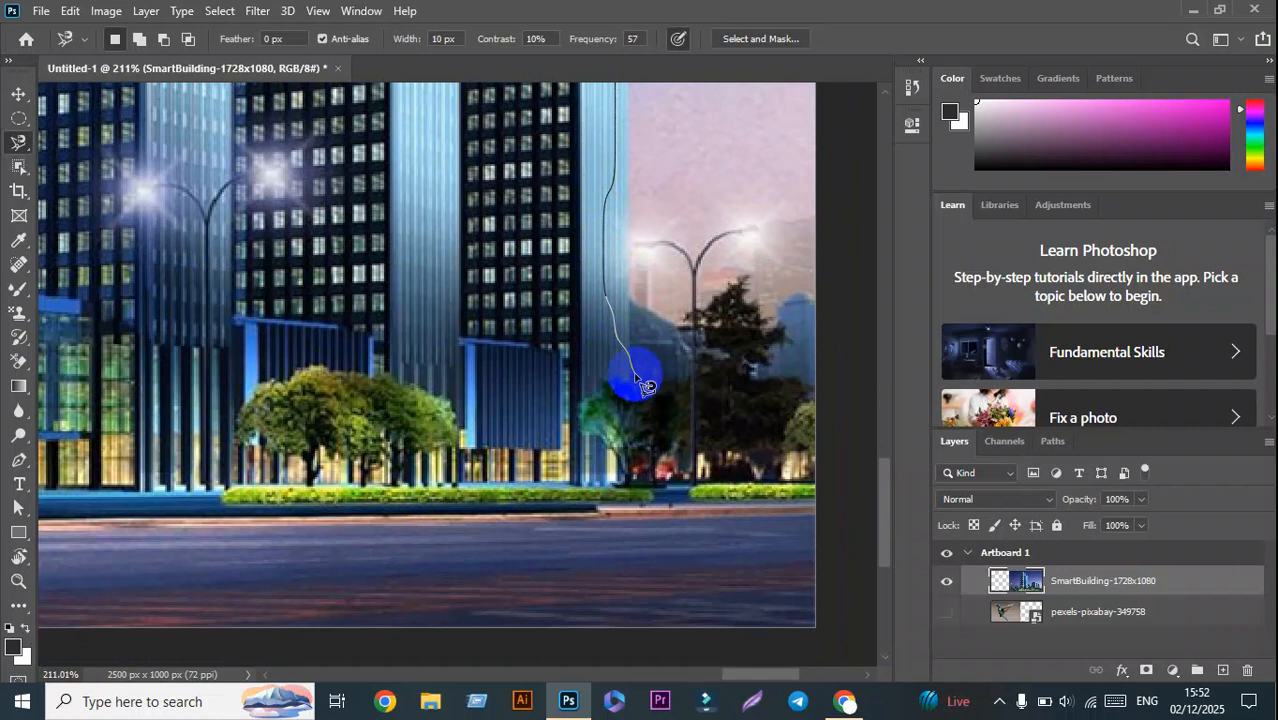
double_click(645, 385)
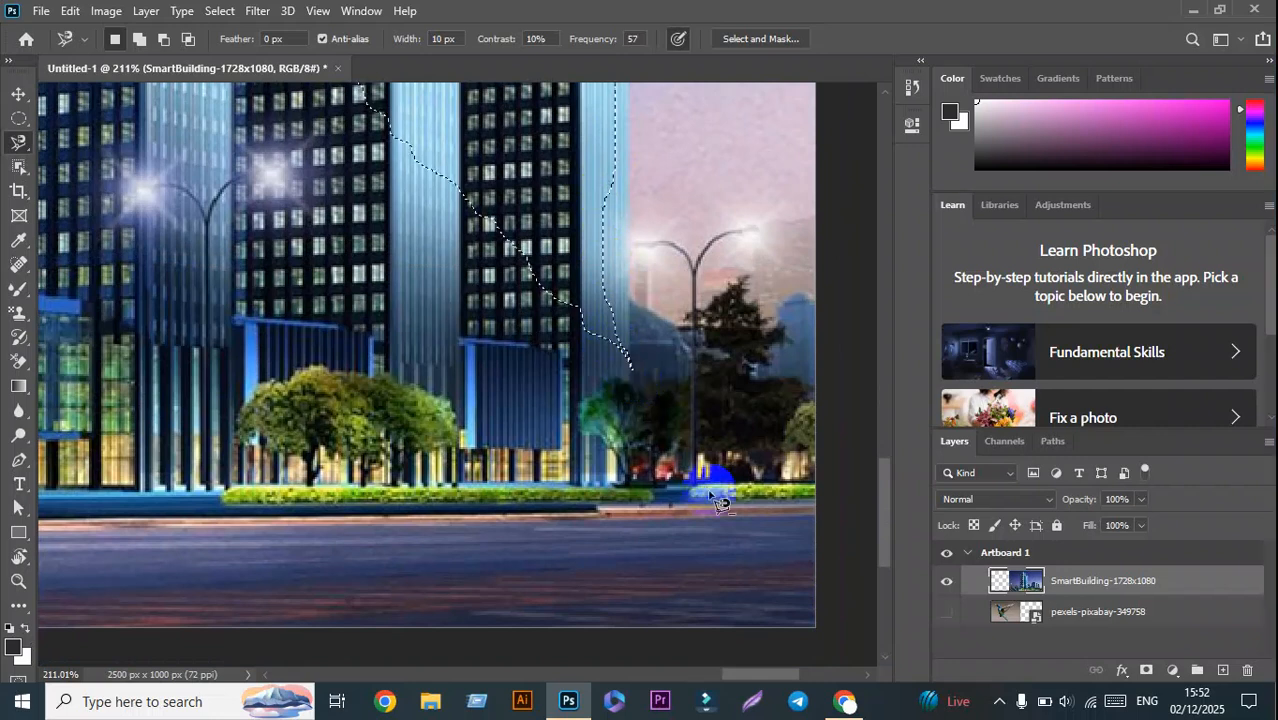
Step: Clear the Magnetic Lasso selection on the building image and activate the Lasso Tool
scroll(645, 385, "down", 6)
scroll(510, 312, "down", 2)
key("ctrl+d")
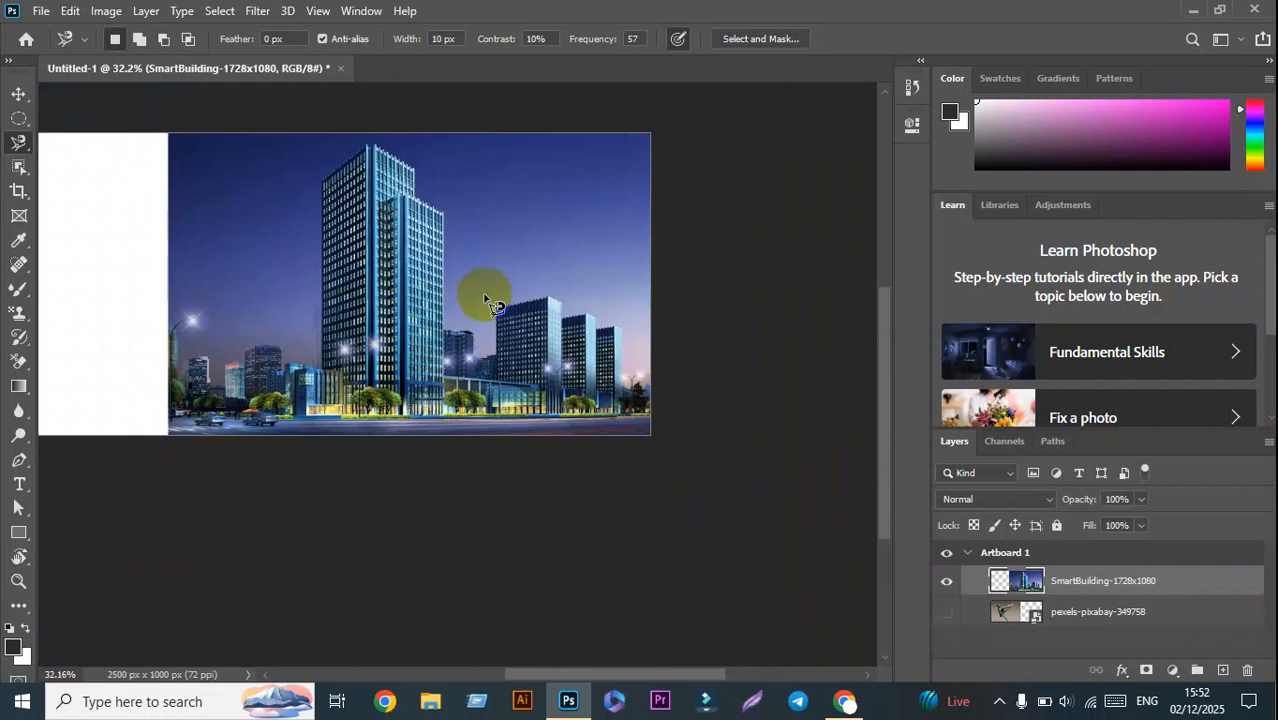
scroll(354, 343, "up", 2)
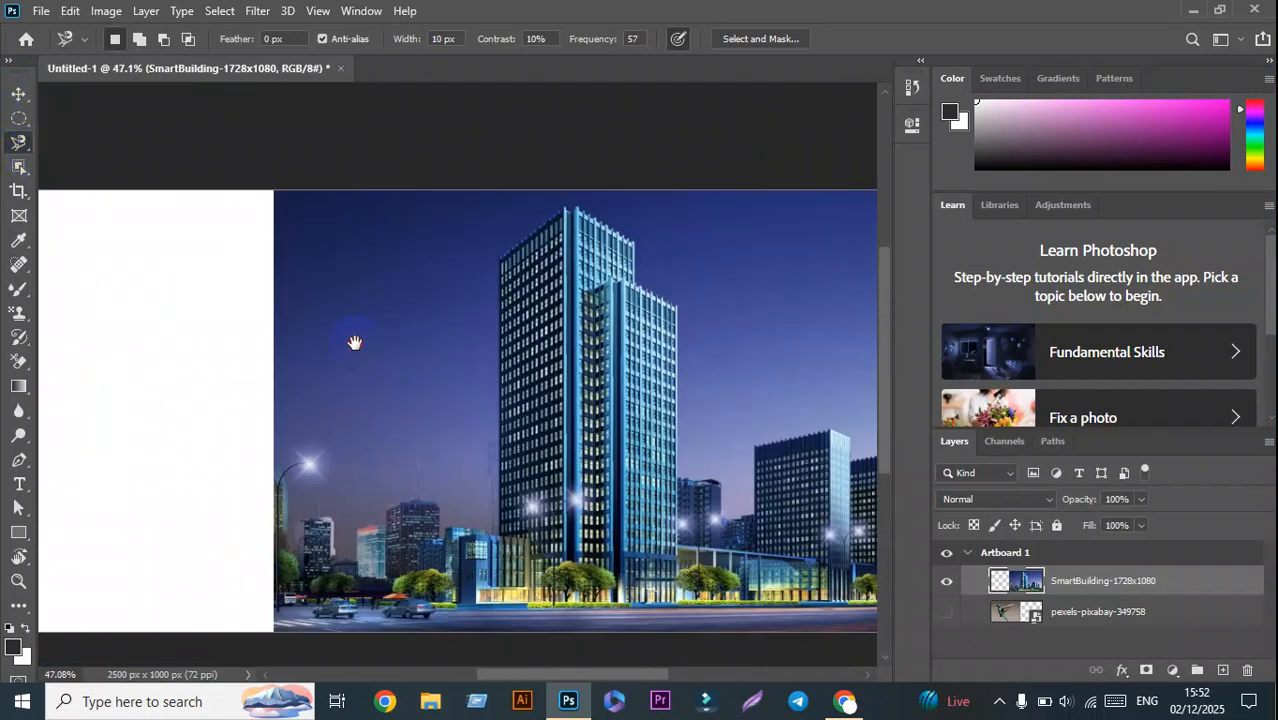
right_click(18, 142)
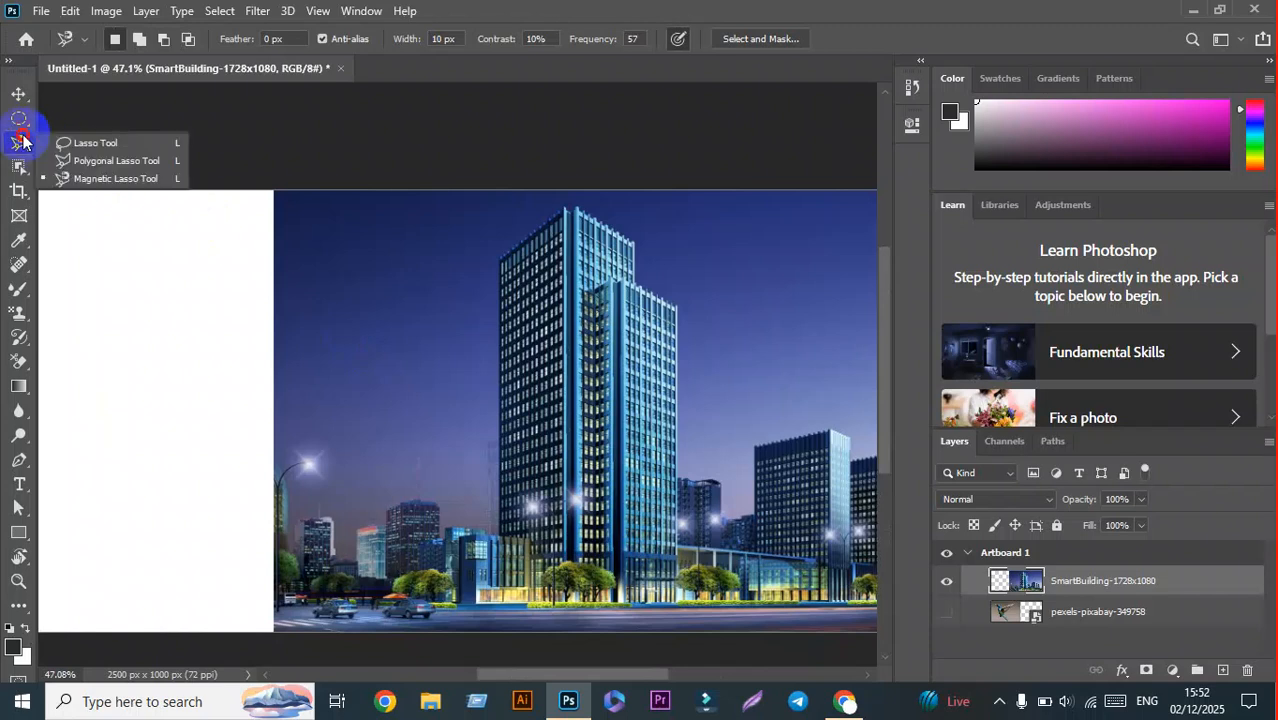
left_click(90, 143)
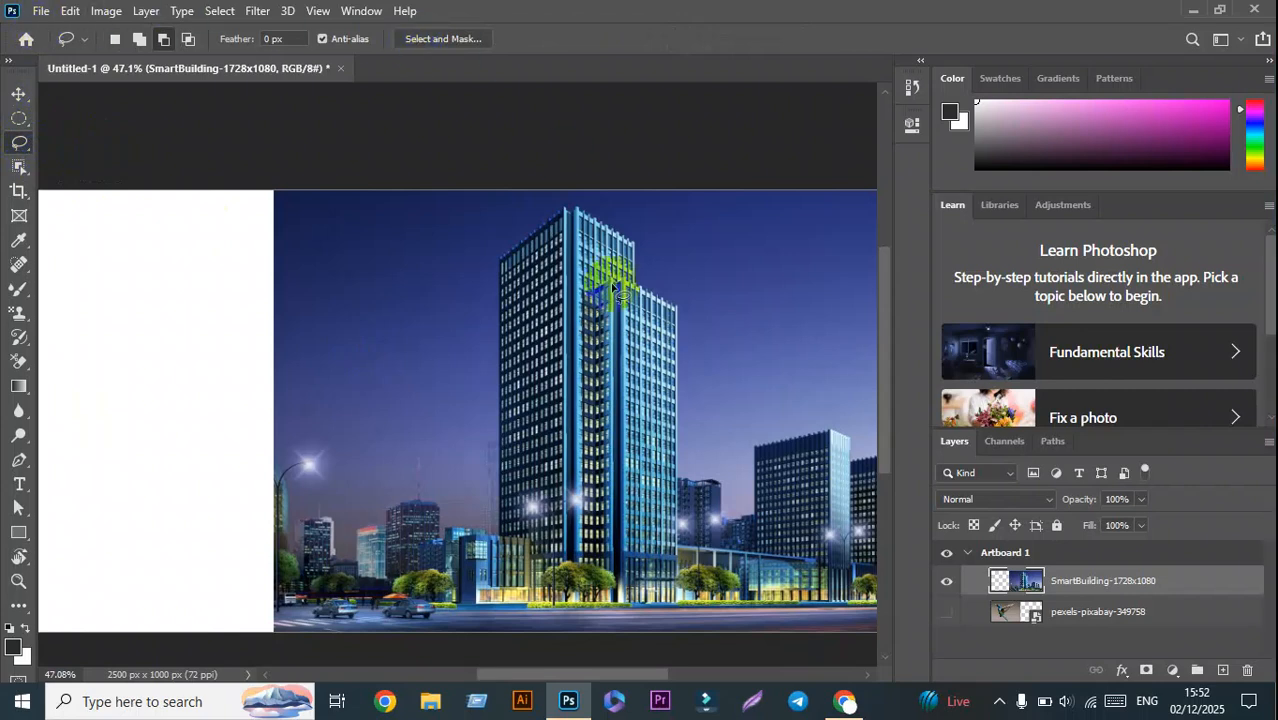
Step: Examine the Formats, Proxy and Hotkeys options of the screenshot utility and close its options
left_click(999, 701)
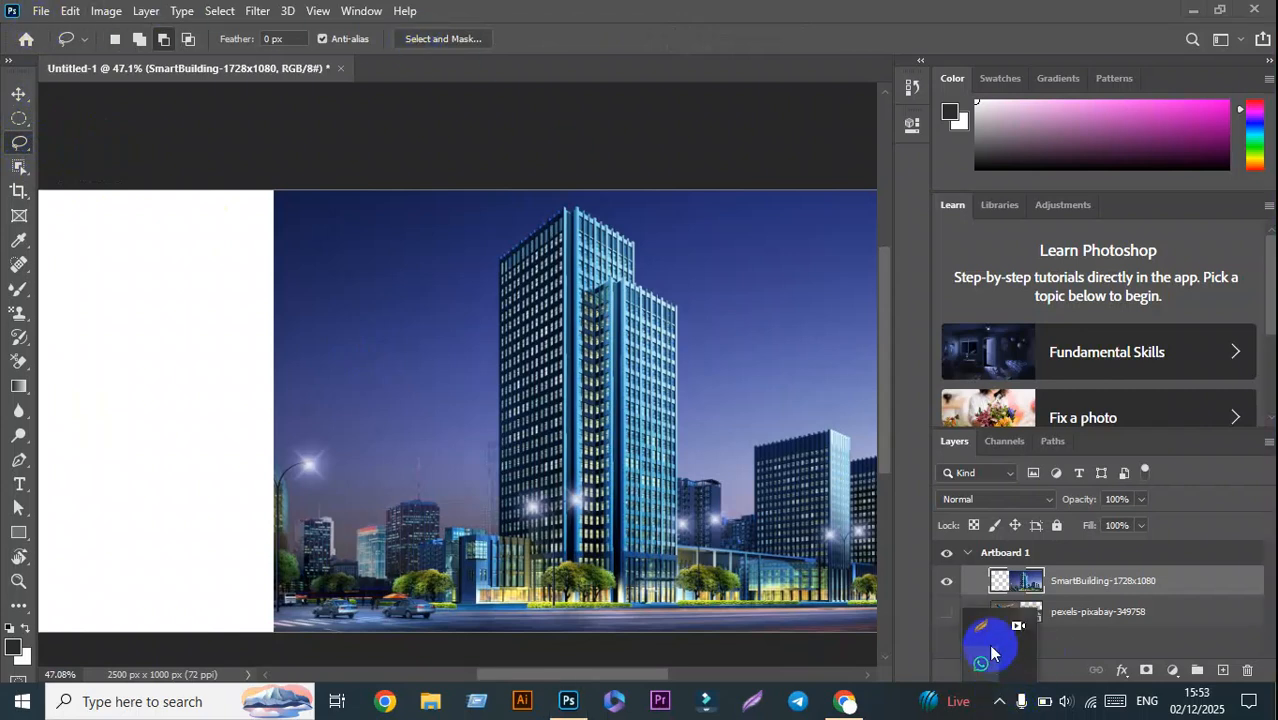
right_click(985, 637)
left_click(884, 556)
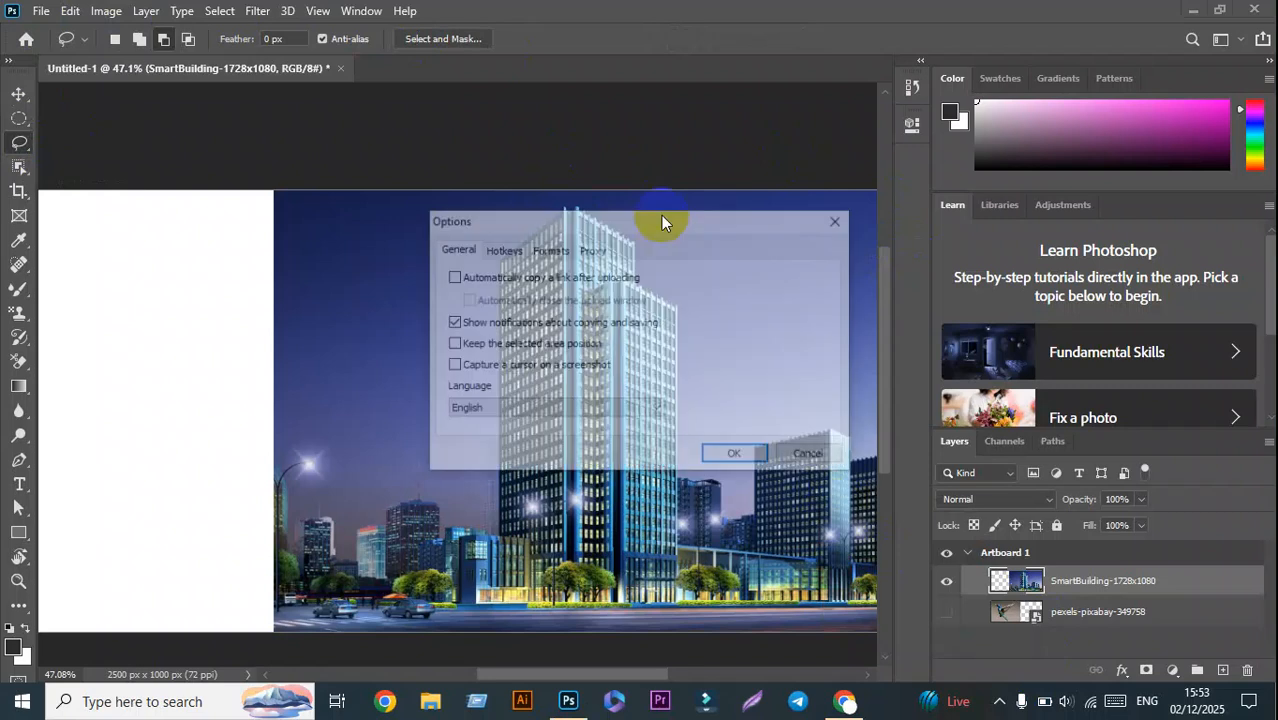
left_click(546, 250)
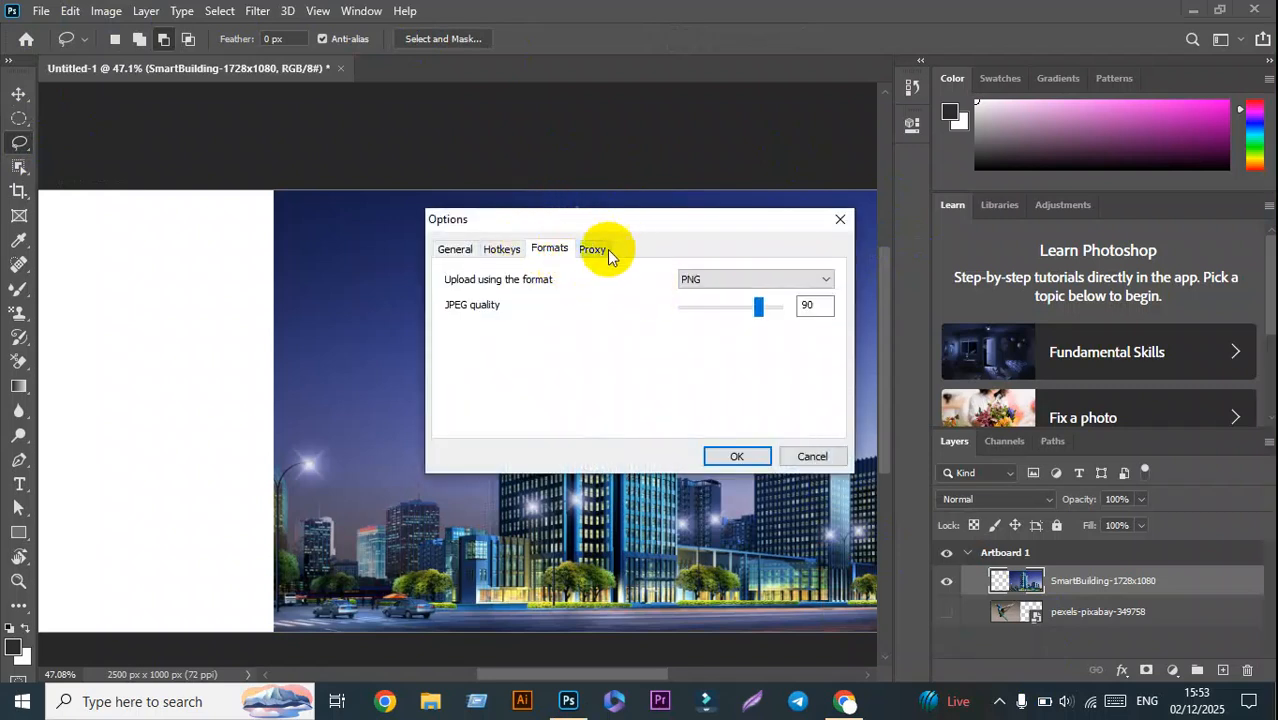
left_click(600, 250)
left_click(505, 248)
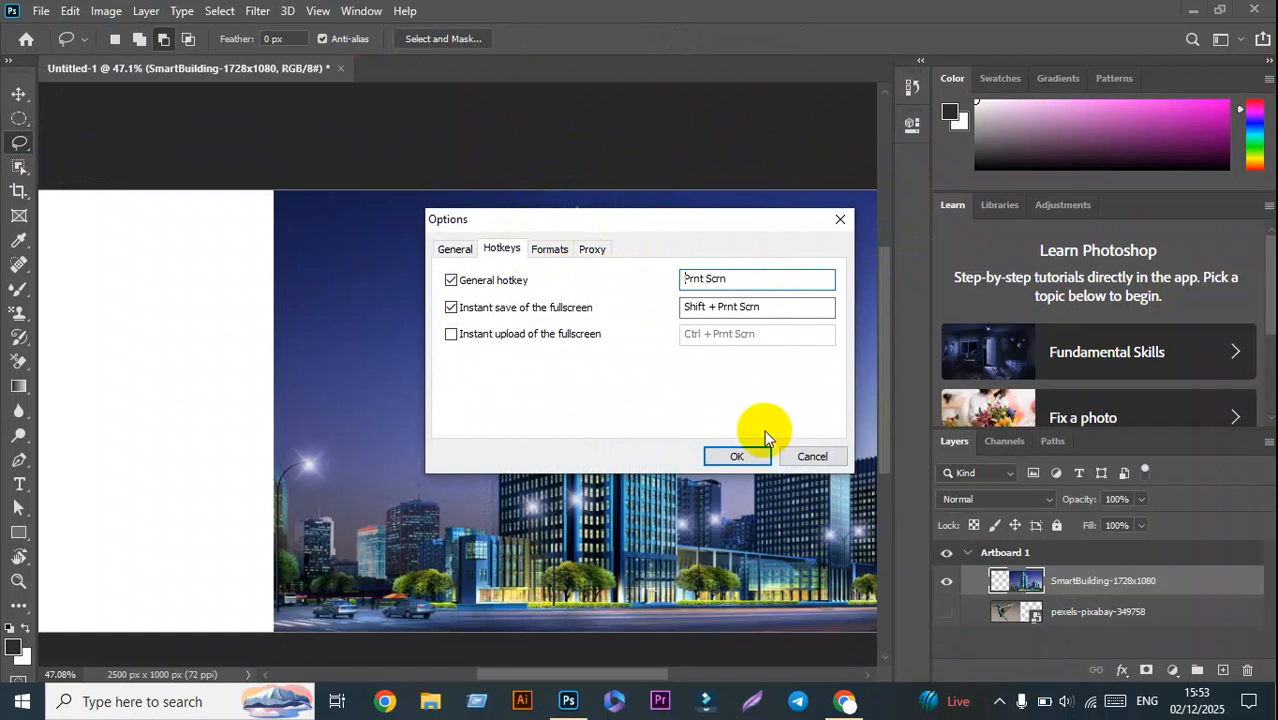
left_click(737, 456)
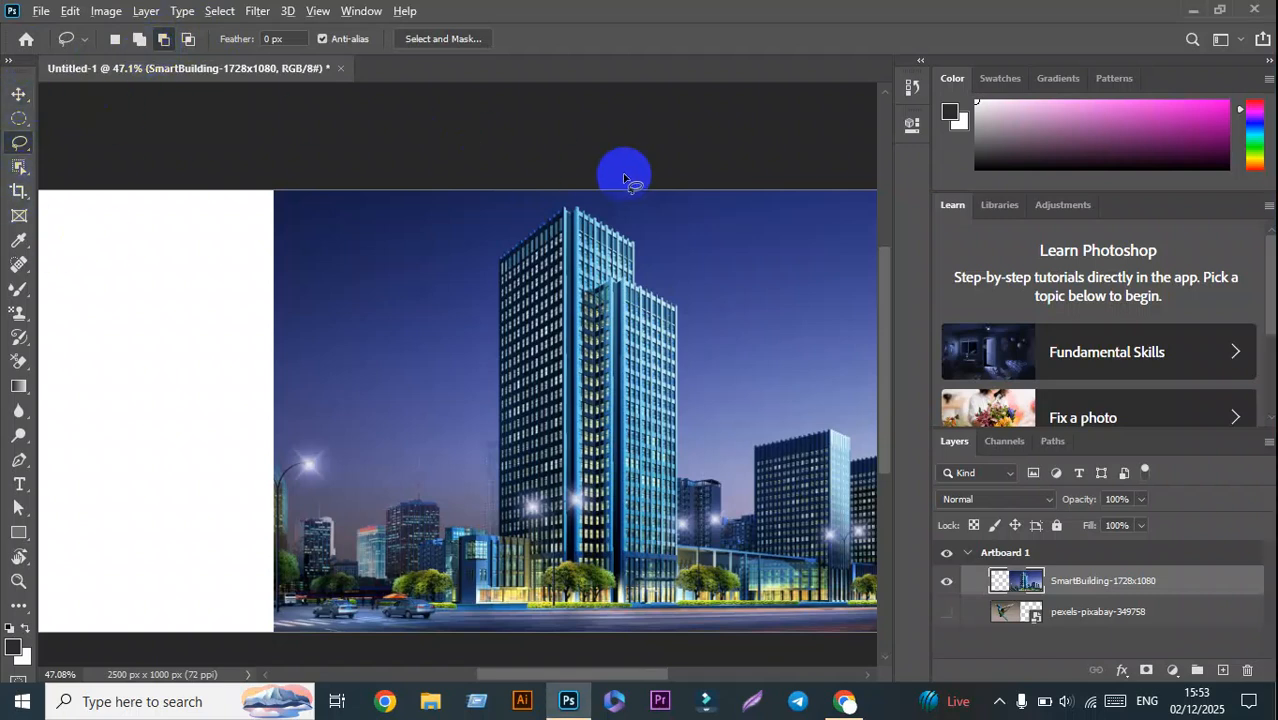
Step: Draw a freehand lasso selection in the sky beside the main tower, and clear it in New selection mode
scroll(625, 190, "up", 4)
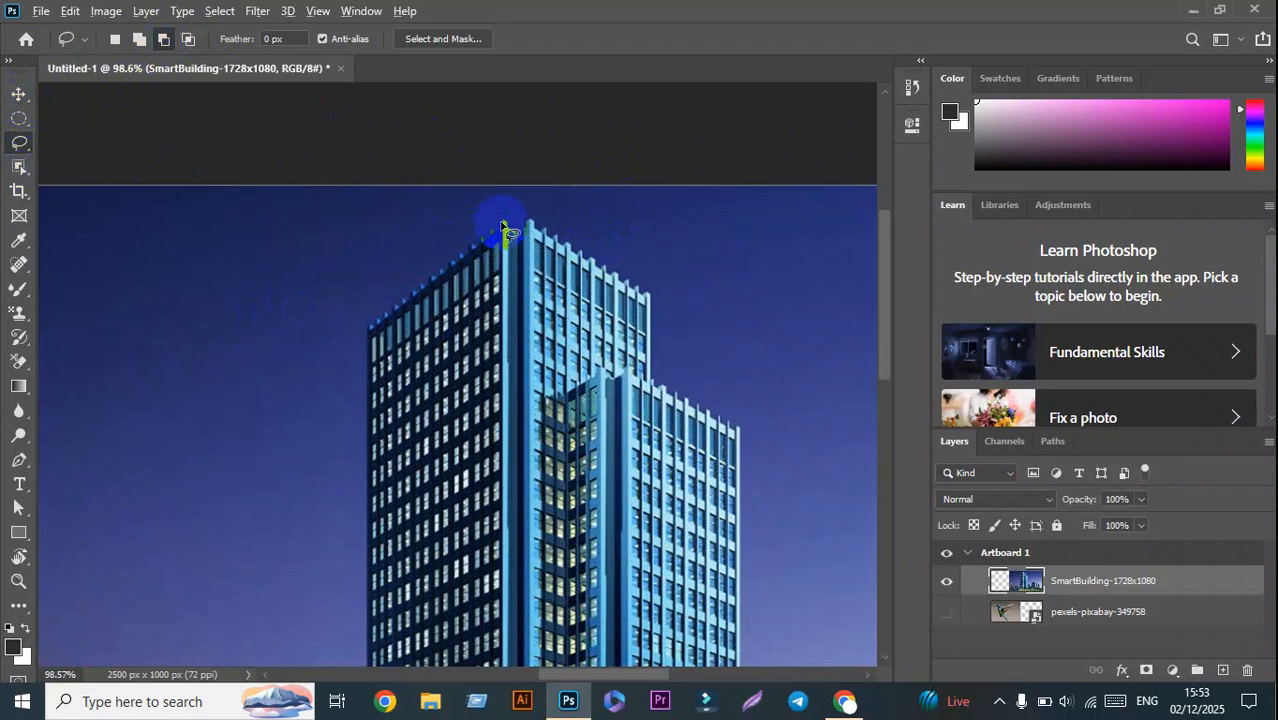
scroll(502, 218, "up", 1)
mouse_move(137, 322)
left_mouse_down()
mouse_move(137, 272)
mouse_move(282, 252)
mouse_move(308, 400)
left_mouse_up()
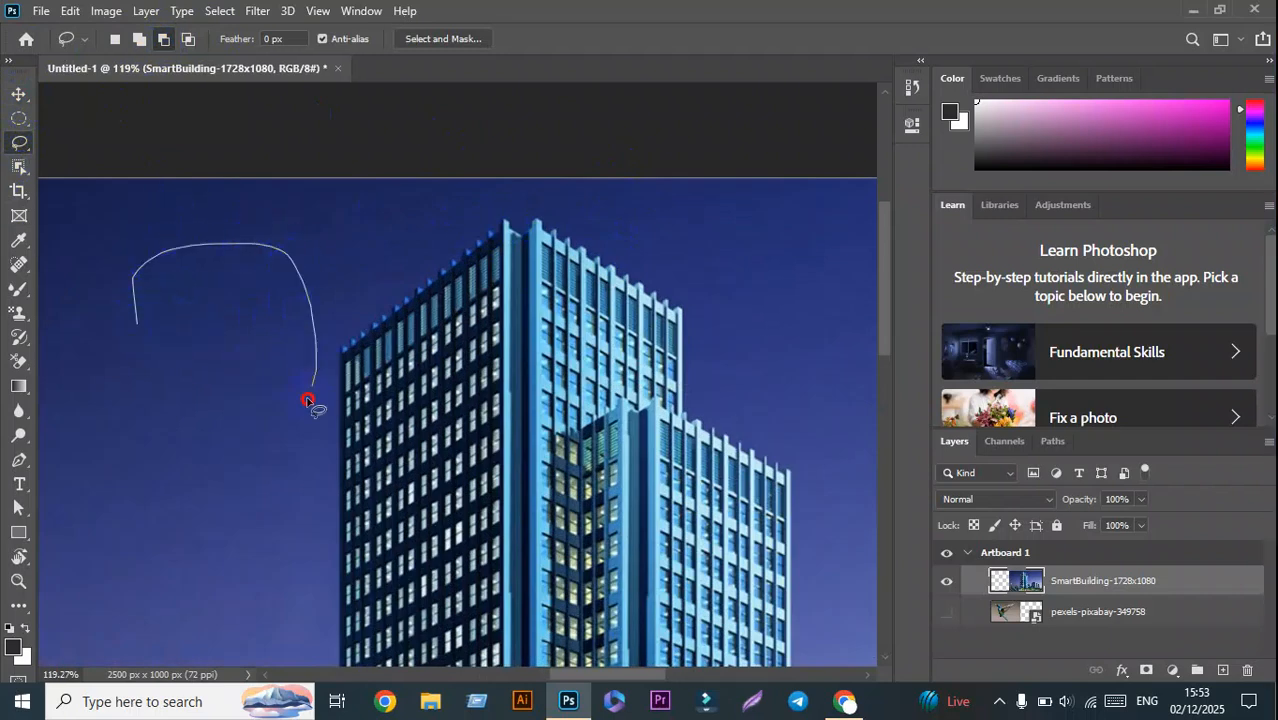
left_click_drag(153, 351, 140, 325)
left_click(369, 268)
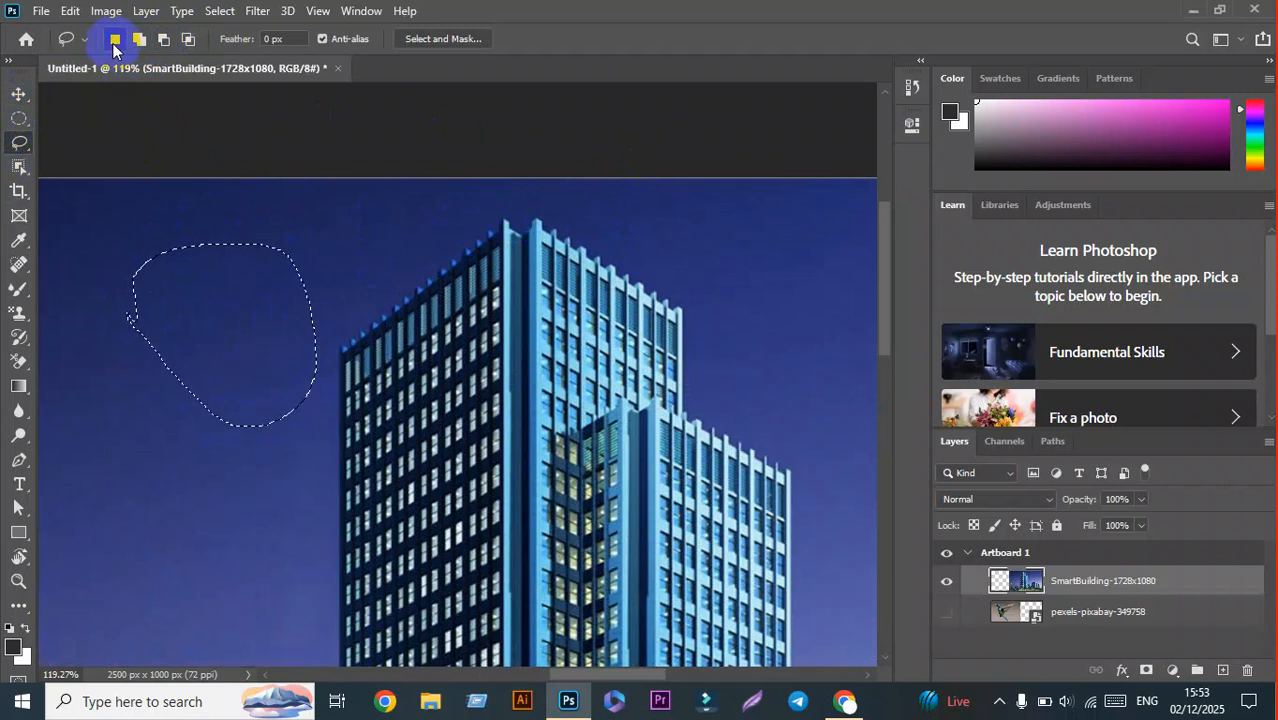
left_click(128, 106)
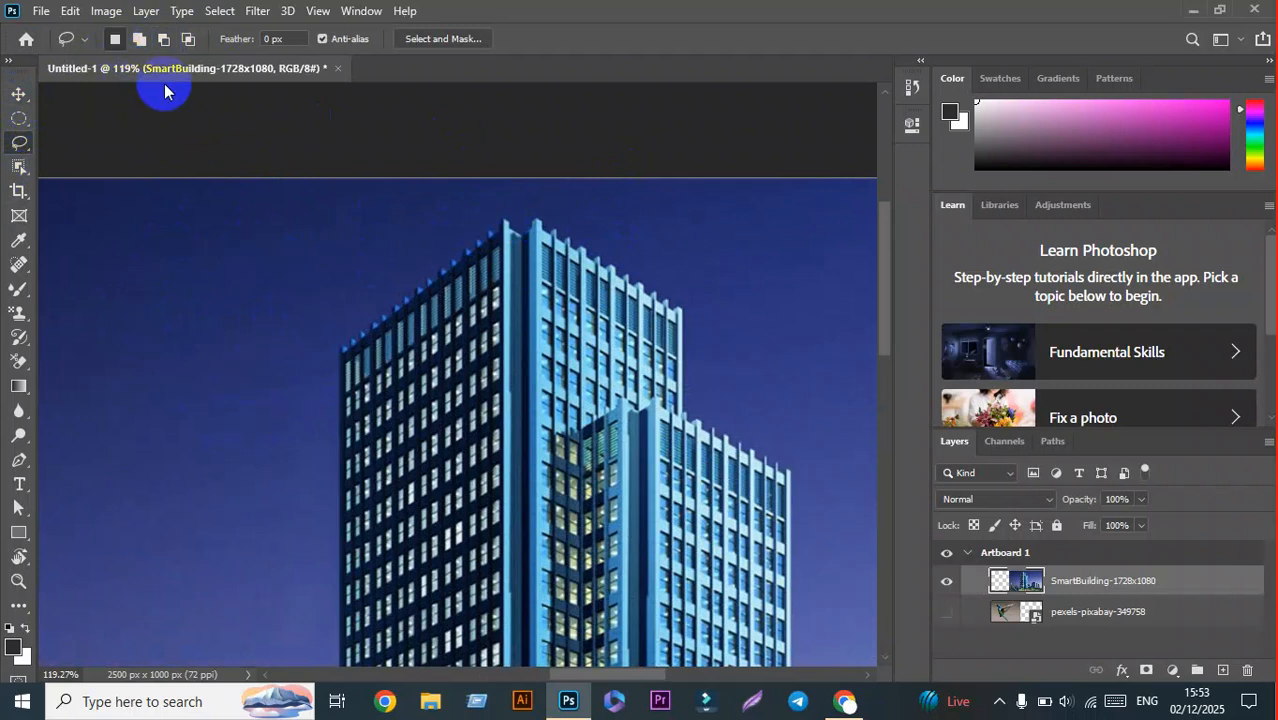
Step: Draw a freehand loop in the sky beside the tower in New selection mode, and replace it with a second, slightly lower loop
mouse_move(183, 342)
left_mouse_down()
mouse_move(248, 271)
mouse_move(152, 298)
left_mouse_up()
left_click(139, 39)
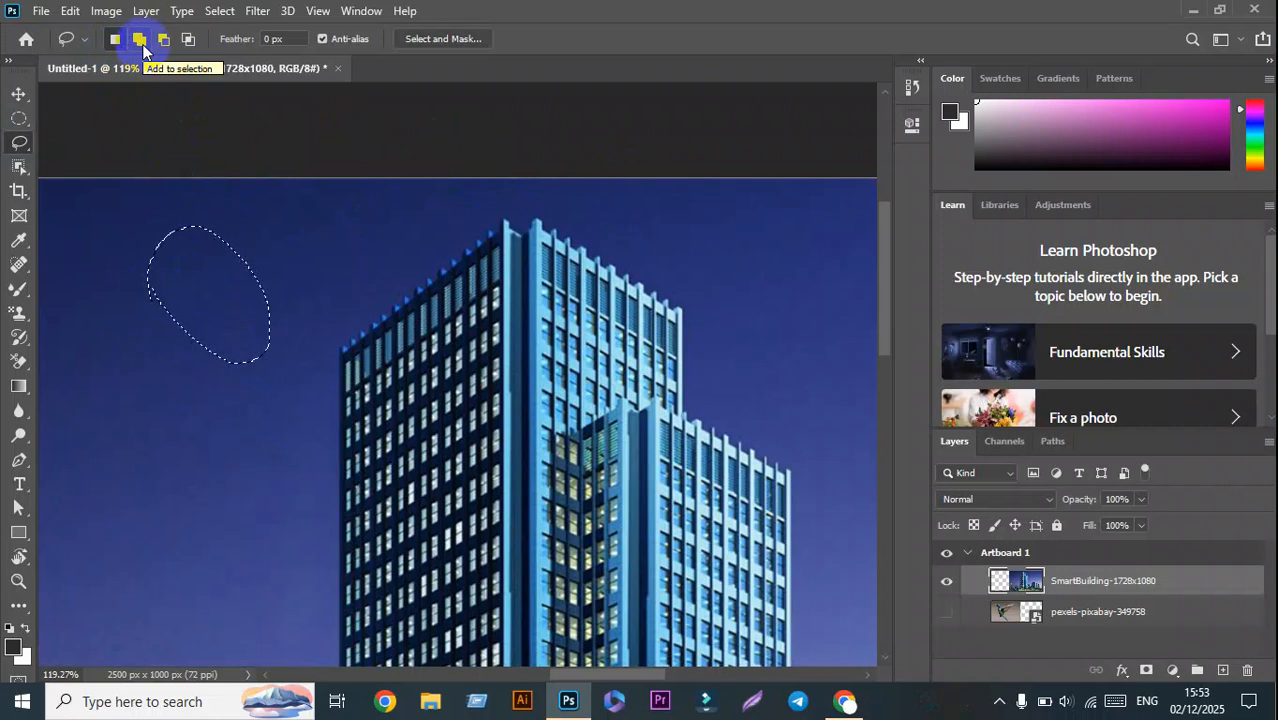
mouse_move(208, 437)
left_mouse_down()
mouse_move(128, 354)
mouse_move(177, 292)
left_mouse_up()
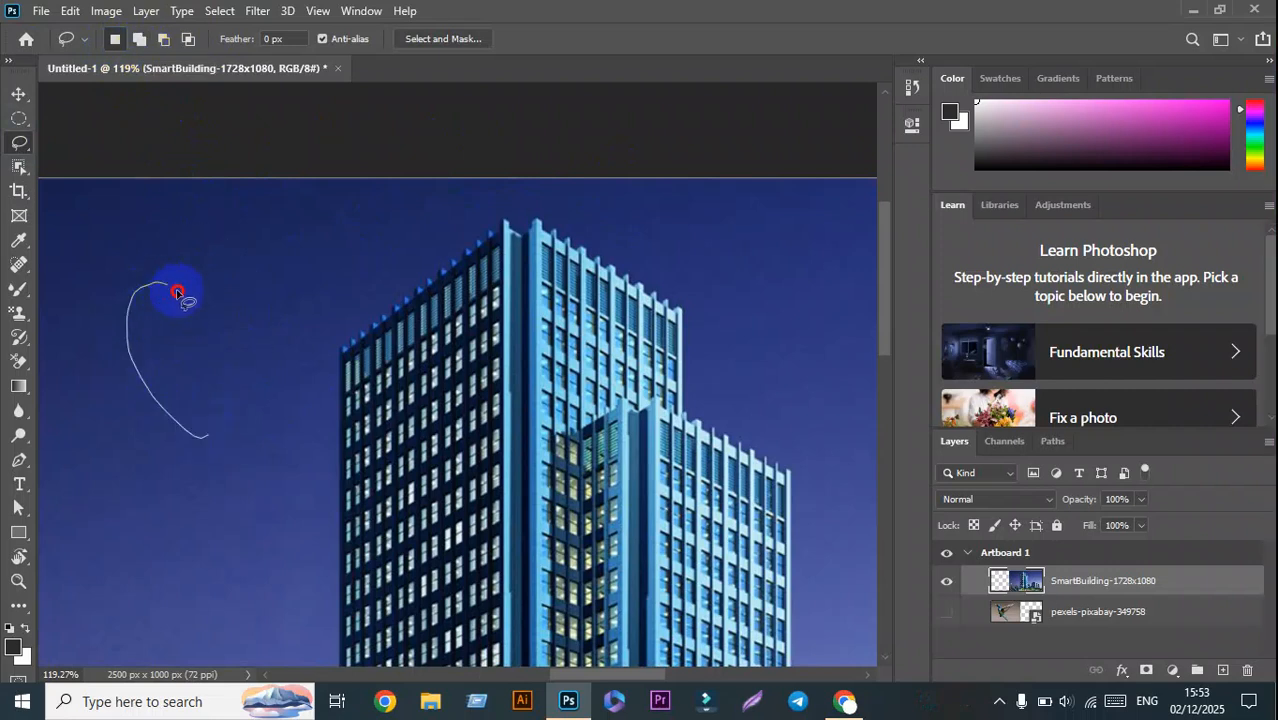
left_click_drag(183, 453, 190, 448)
Step: Extend the sky selection's upper end with two freehand loops in Add to selection mode, and trim its outer part in Subtract mode
left_click(139, 39)
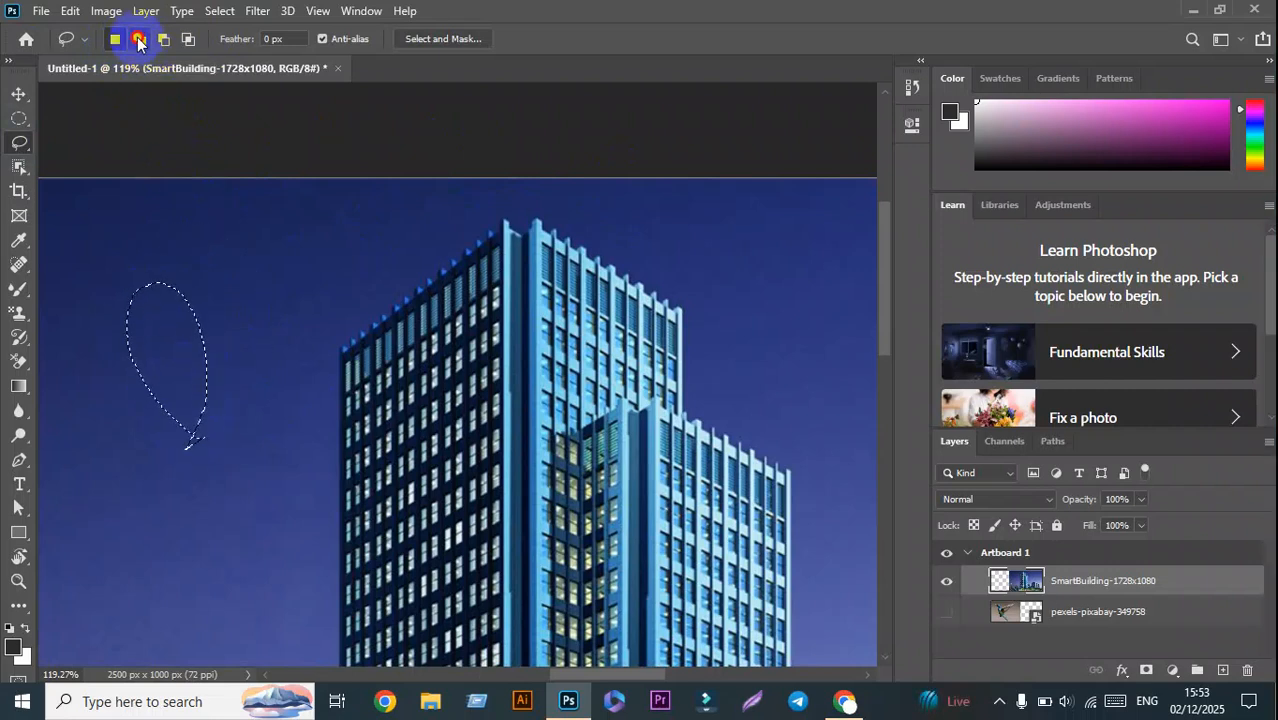
mouse_move(222, 252)
left_mouse_down()
mouse_move(157, 285)
mouse_move(243, 262)
mouse_move(177, 300)
mouse_move(172, 252)
left_mouse_up()
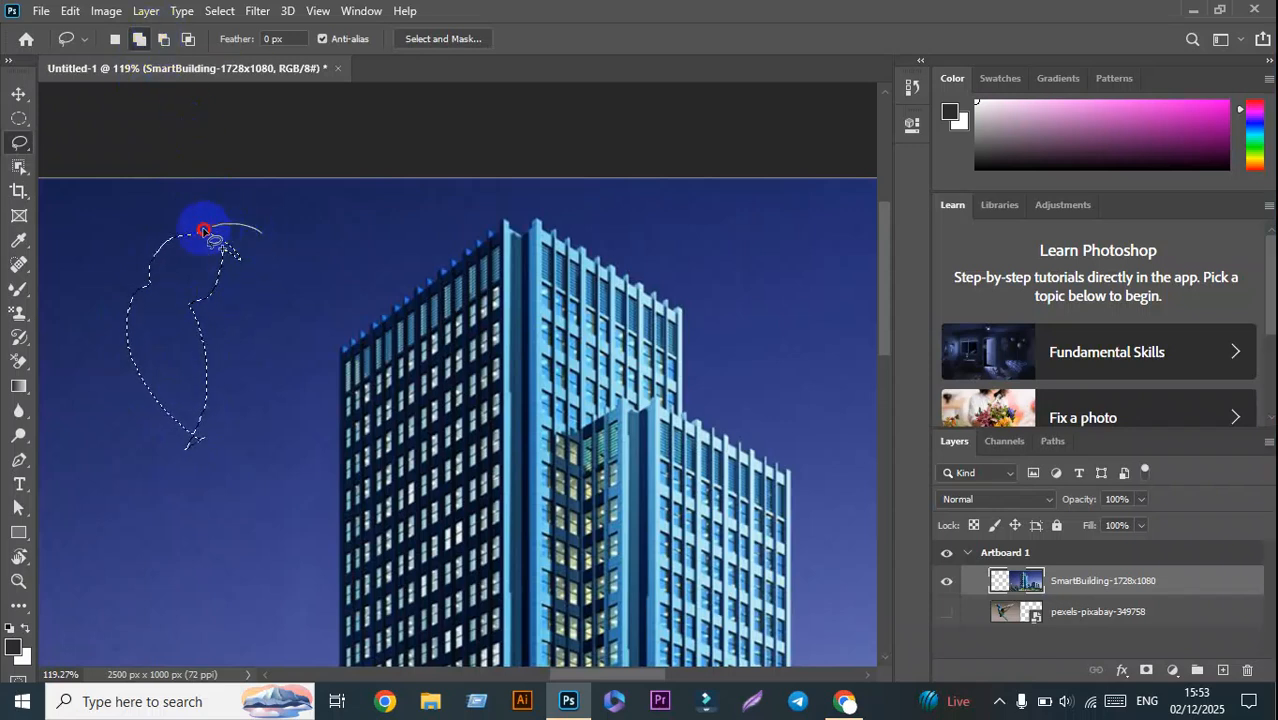
mouse_move(192, 241)
left_mouse_down()
mouse_move(209, 297)
mouse_move(259, 256)
left_mouse_up()
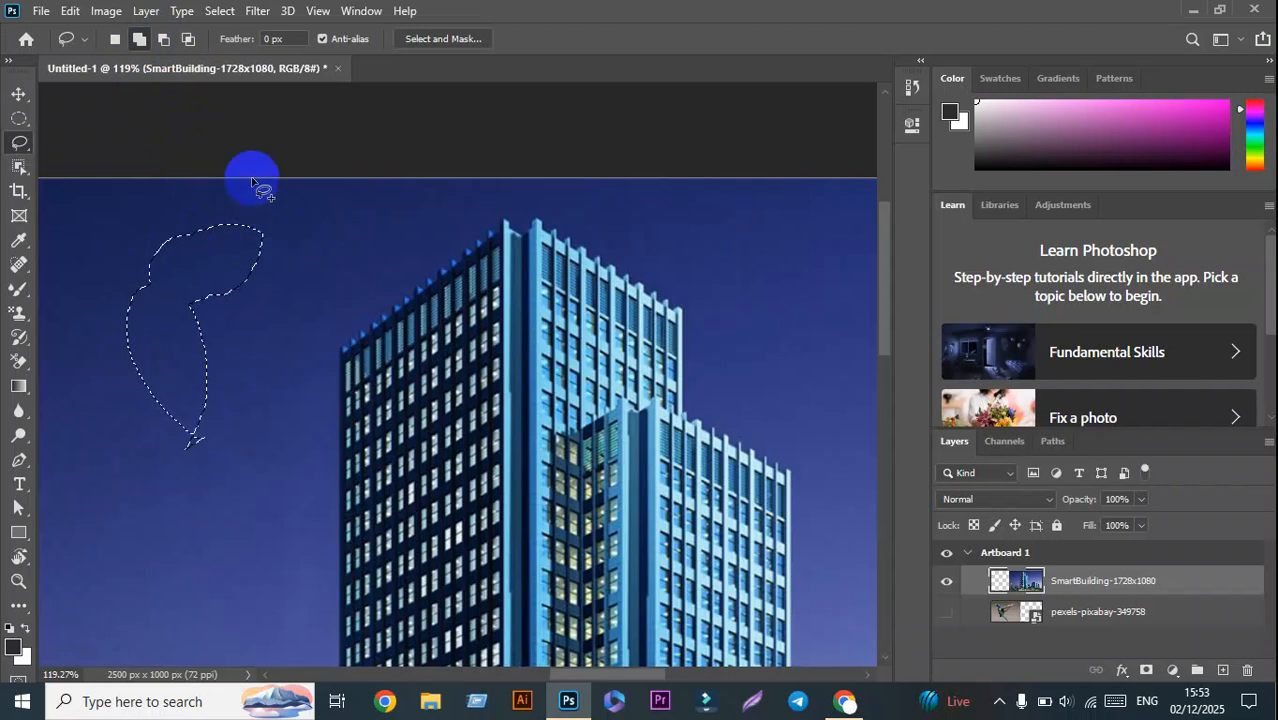
left_click(162, 45)
mouse_move(288, 287)
left_mouse_down()
mouse_move(249, 296)
mouse_move(212, 239)
mouse_move(245, 197)
mouse_move(292, 246)
mouse_move(285, 292)
left_mouse_up()
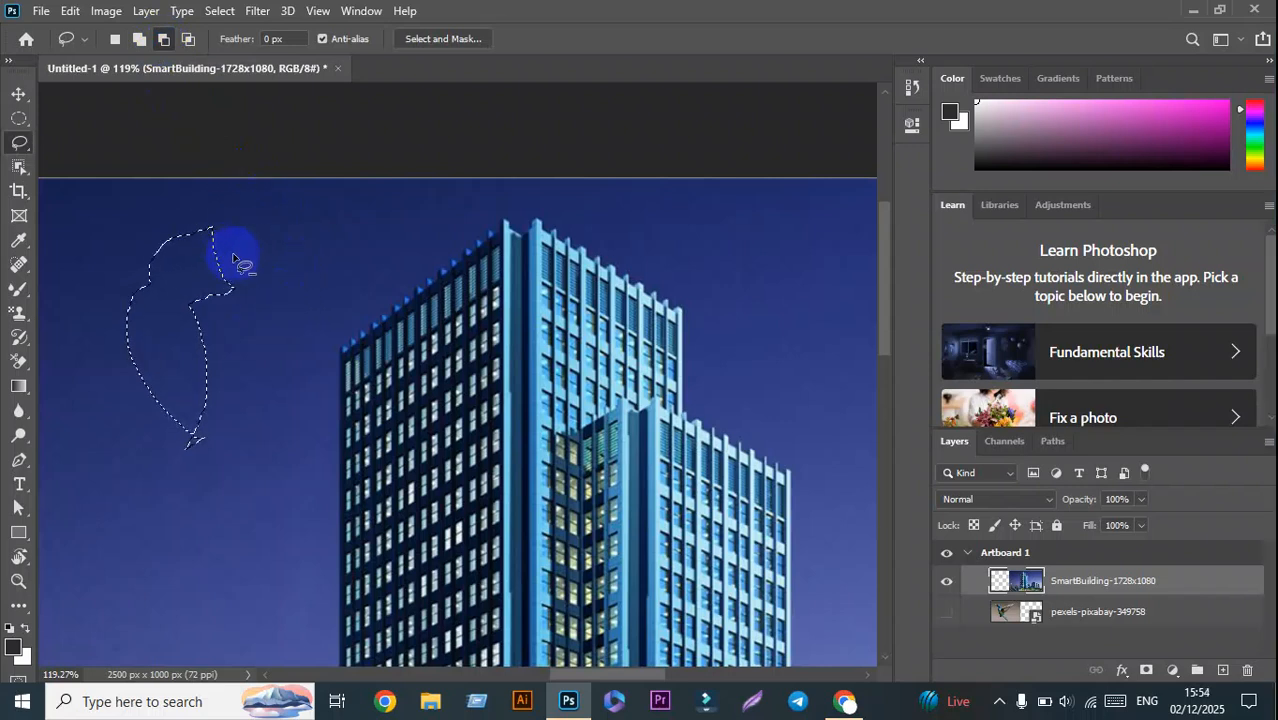
Step: Intersect the sky selection with a freehand loop across its middle, and clear the remaining selection
left_click(189, 40)
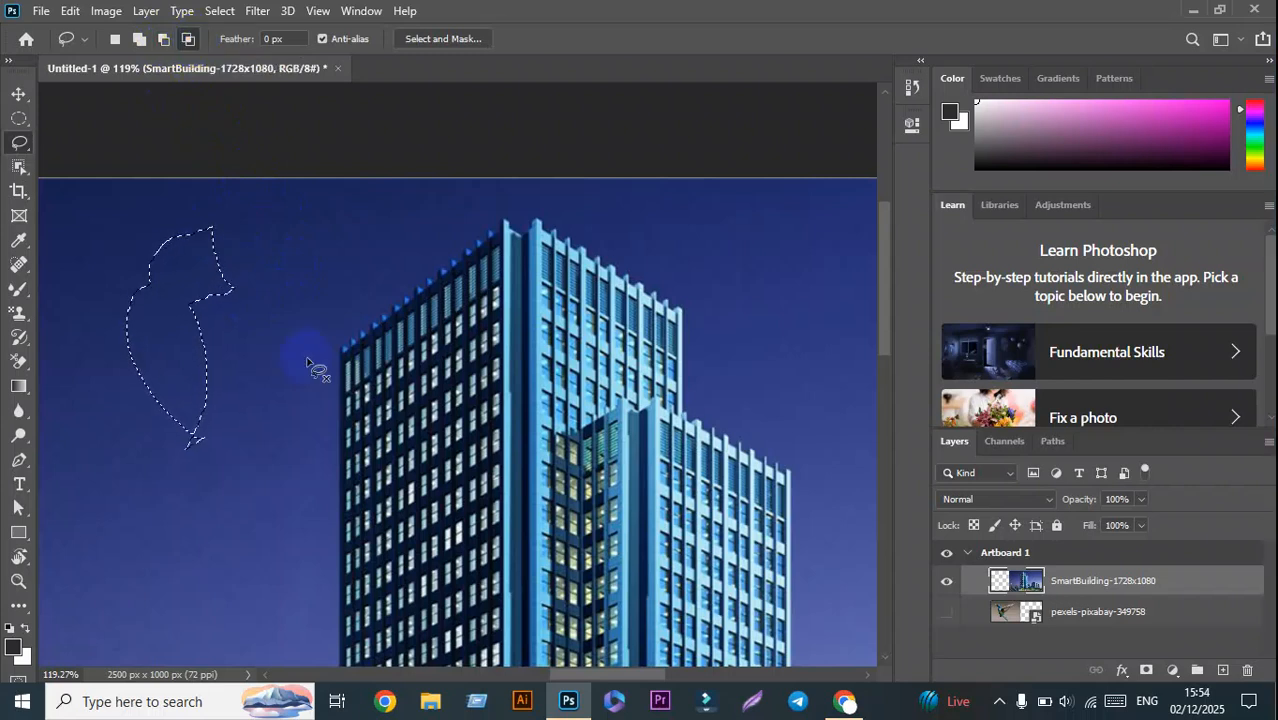
left_click_drag(255, 373, 203, 376)
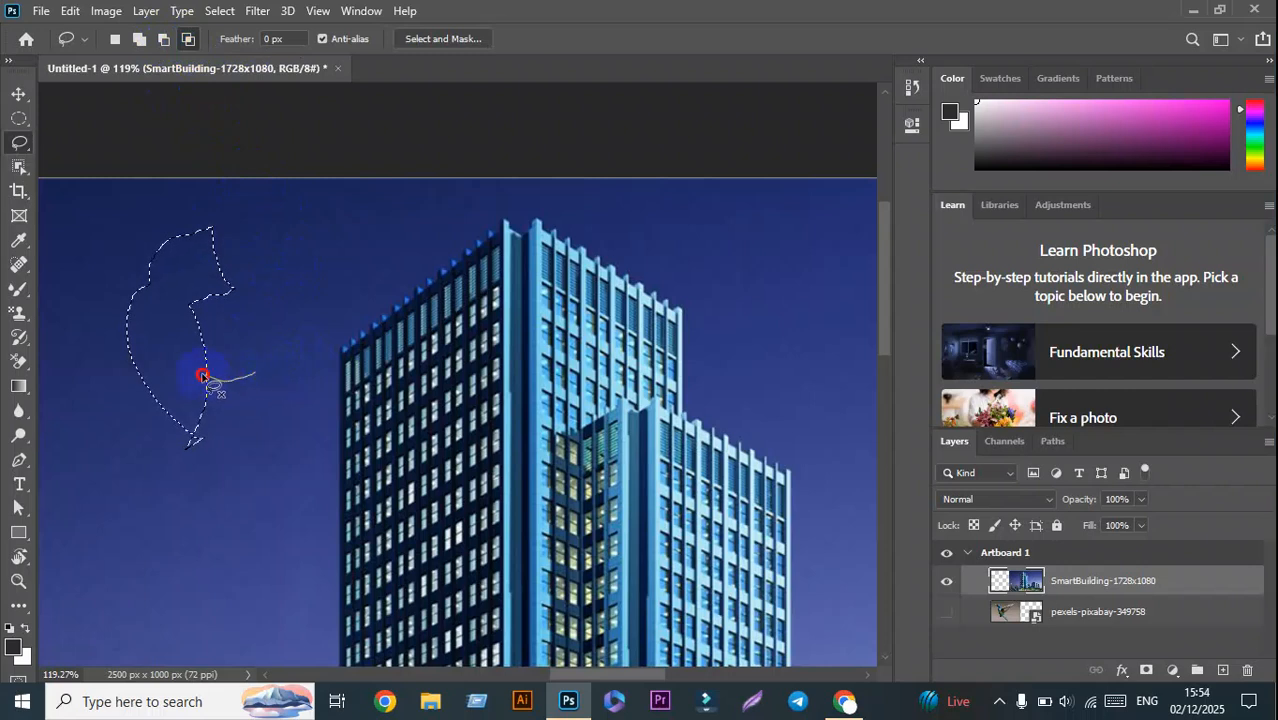
mouse_move(172, 309)
left_mouse_down()
mouse_move(242, 323)
mouse_move(252, 373)
left_mouse_up()
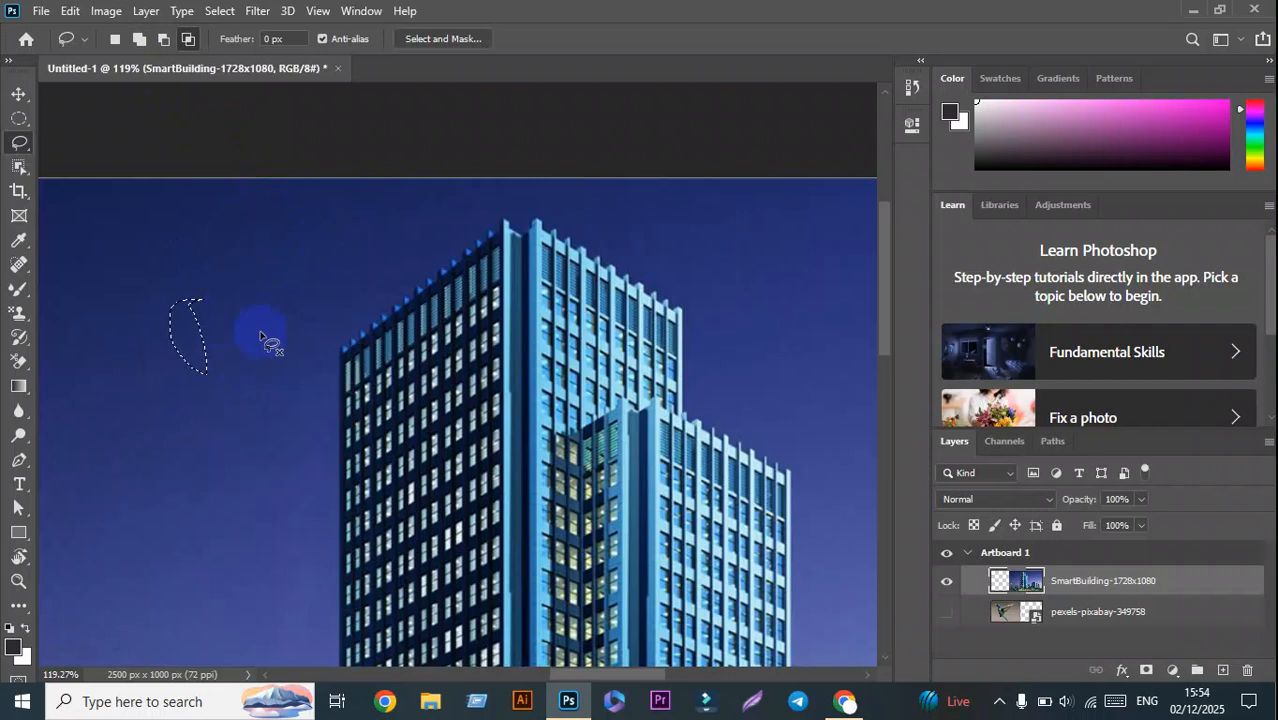
left_click(231, 295)
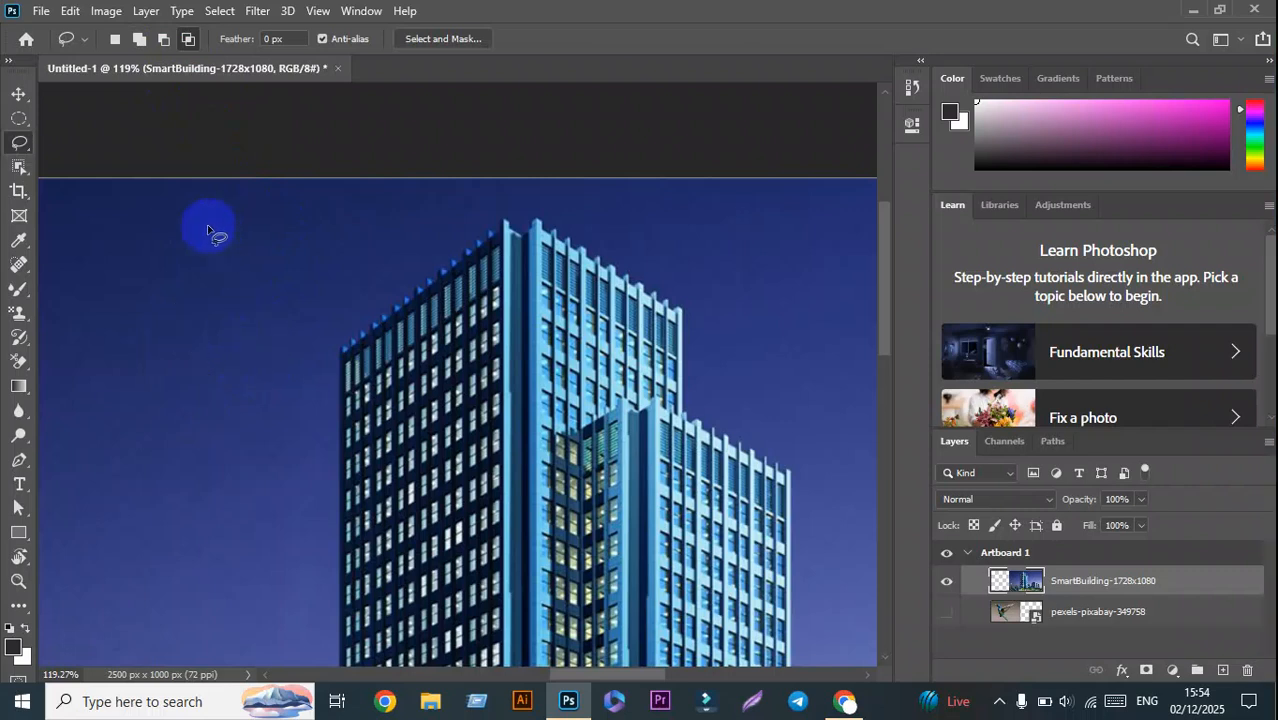
Step: Activate the Move Tool, hide the SmartBuilding-1728x1080 layer, and show the pexels-pixabay-349758 layer
left_click(18, 94)
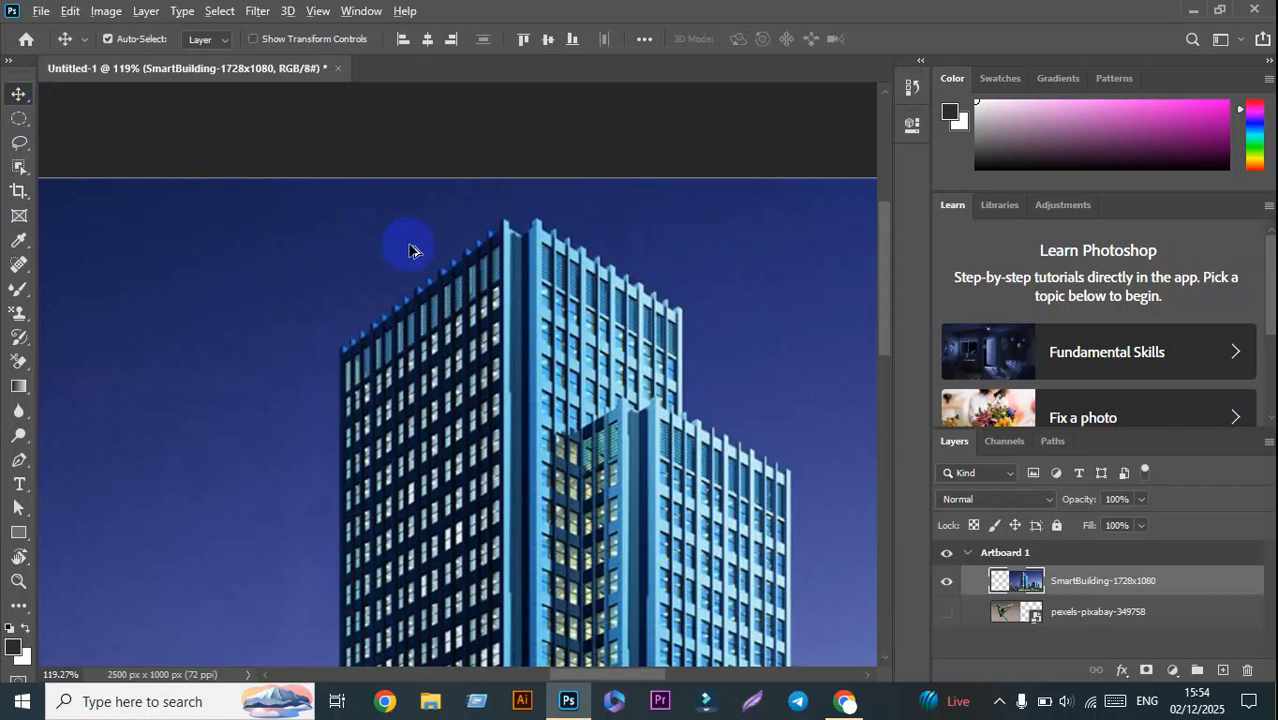
scroll(411, 250, "down", 1)
key("ctrl+0")
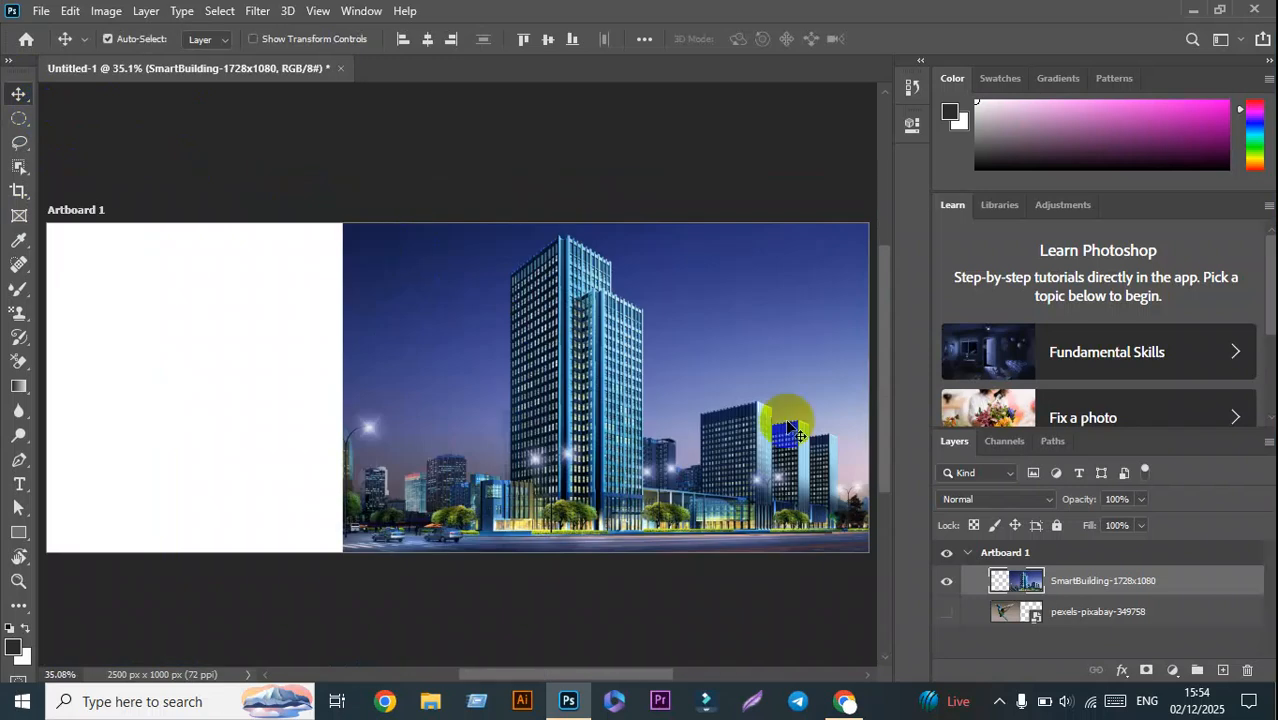
left_click(946, 581)
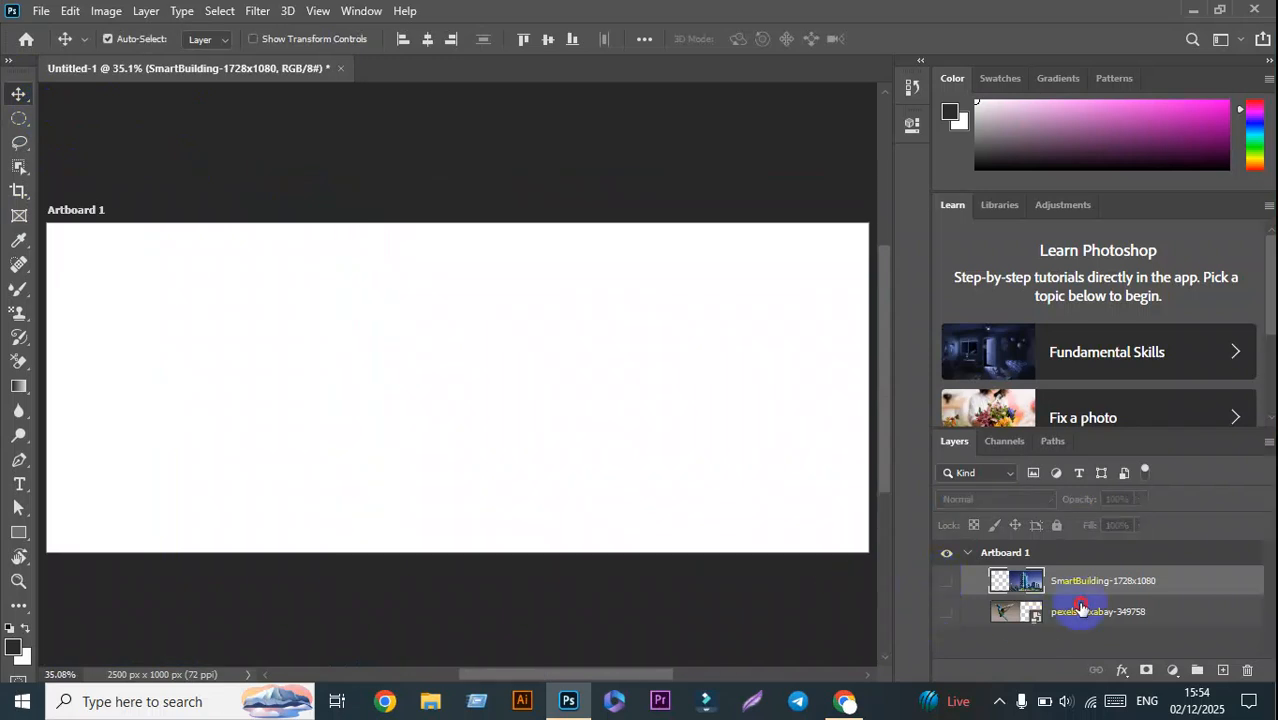
left_click(1014, 614)
left_click(946, 611)
Step: Move the hummingbird image to about the middle of the artboard, showing and hiding the rulers along the way
left_click_drag(348, 408, 616, 417)
key("ctrl")
key("ctrl+r")
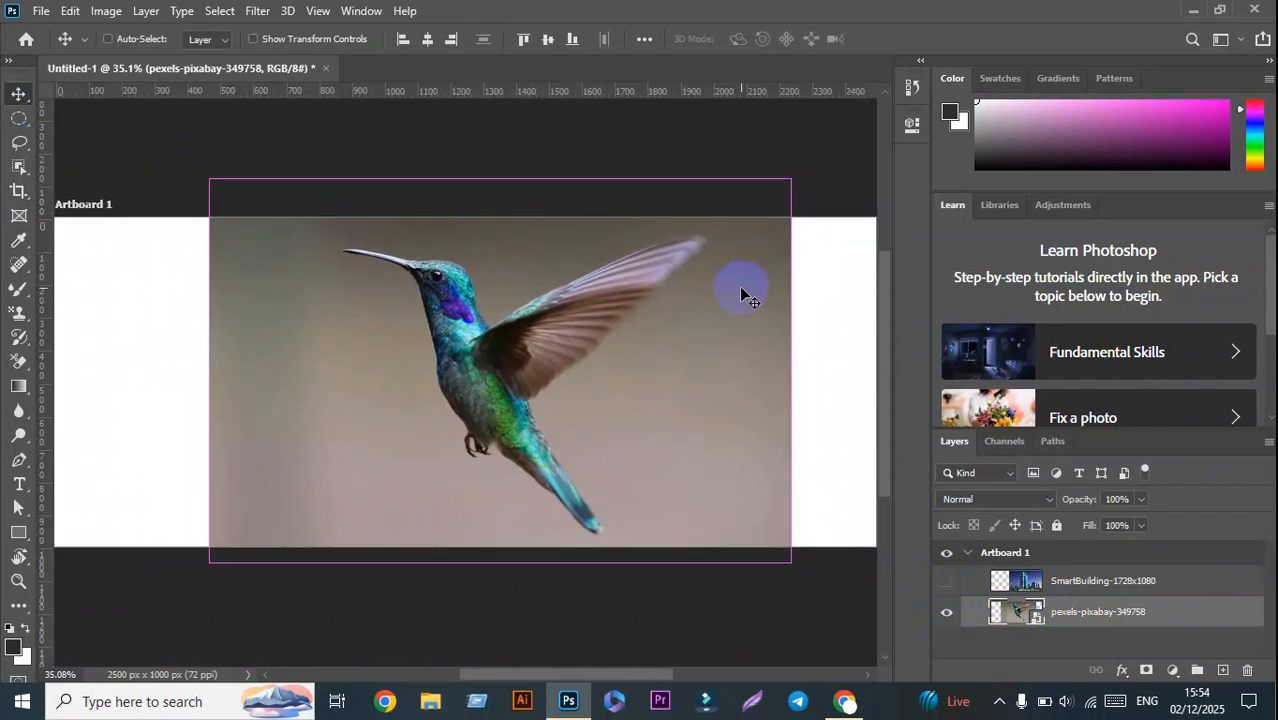
left_click(623, 105)
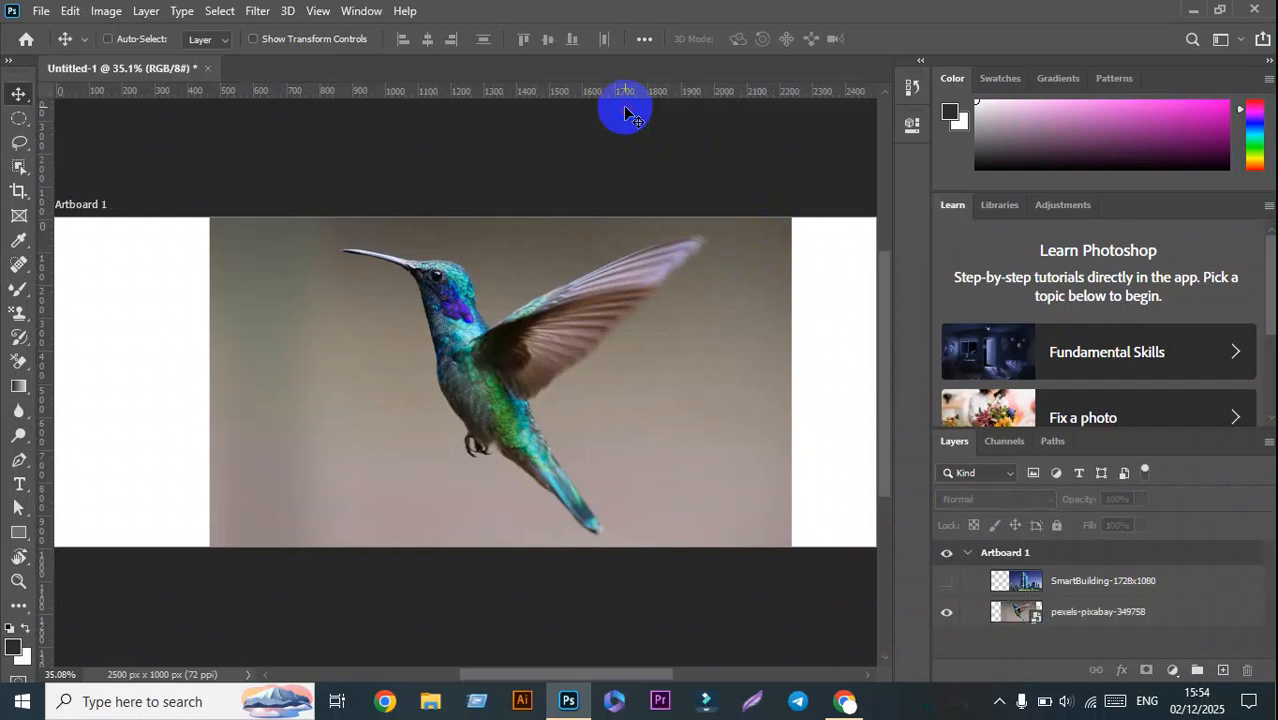
key("ctrl+r")
left_click(613, 292)
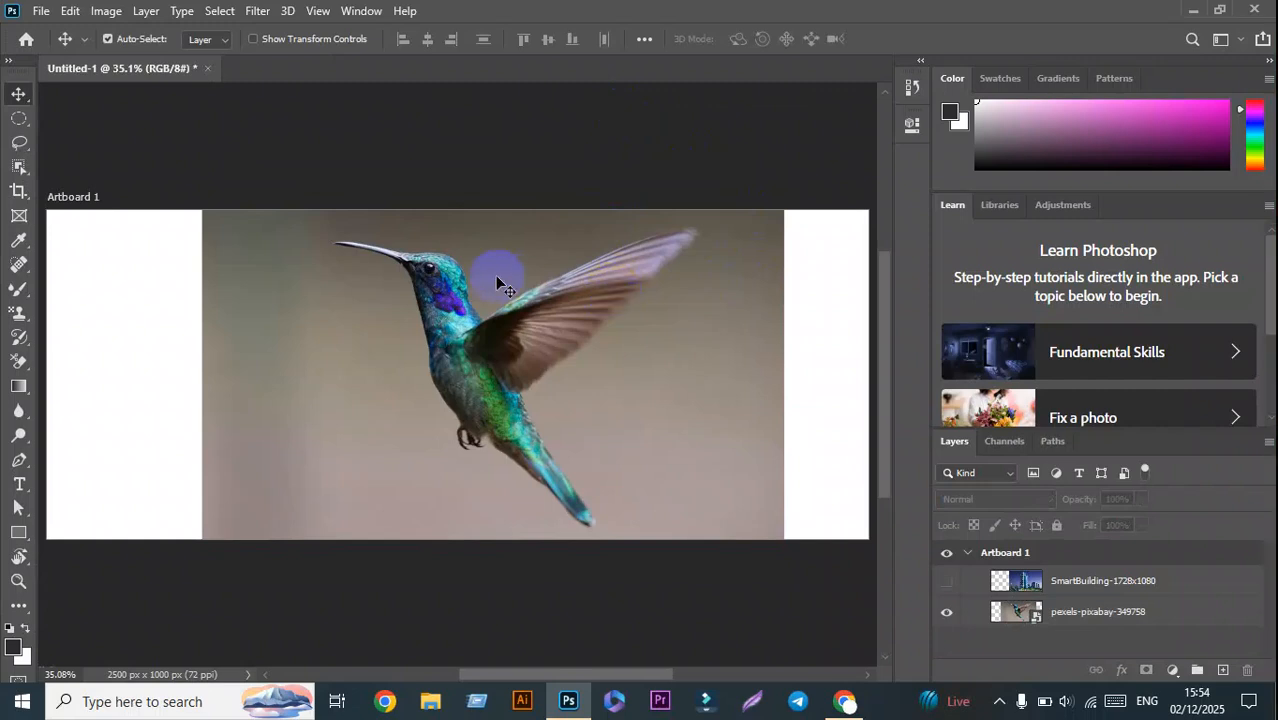
left_click_drag(677, 350, 655, 353)
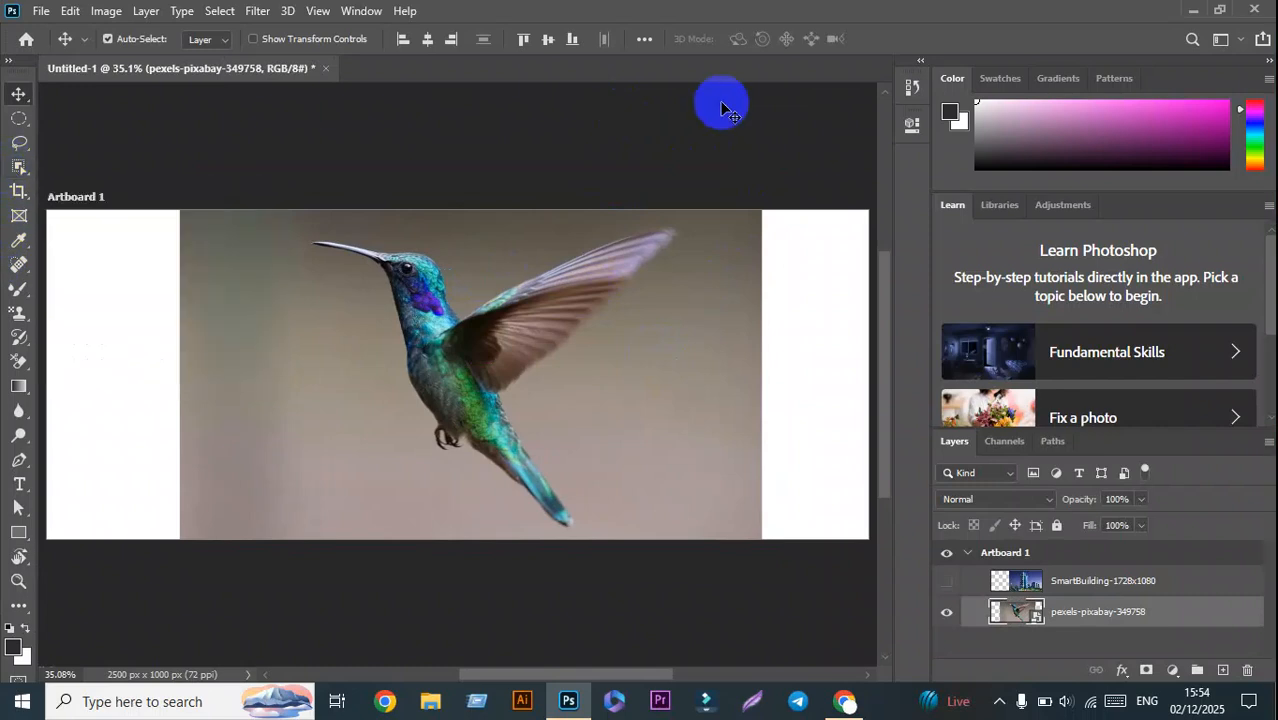
Step: Frame a 218x649 screenshot area around the tool icons, draw red arrows to the tools from Move to Eyedropper, and discard the capture
left_click(998, 701)
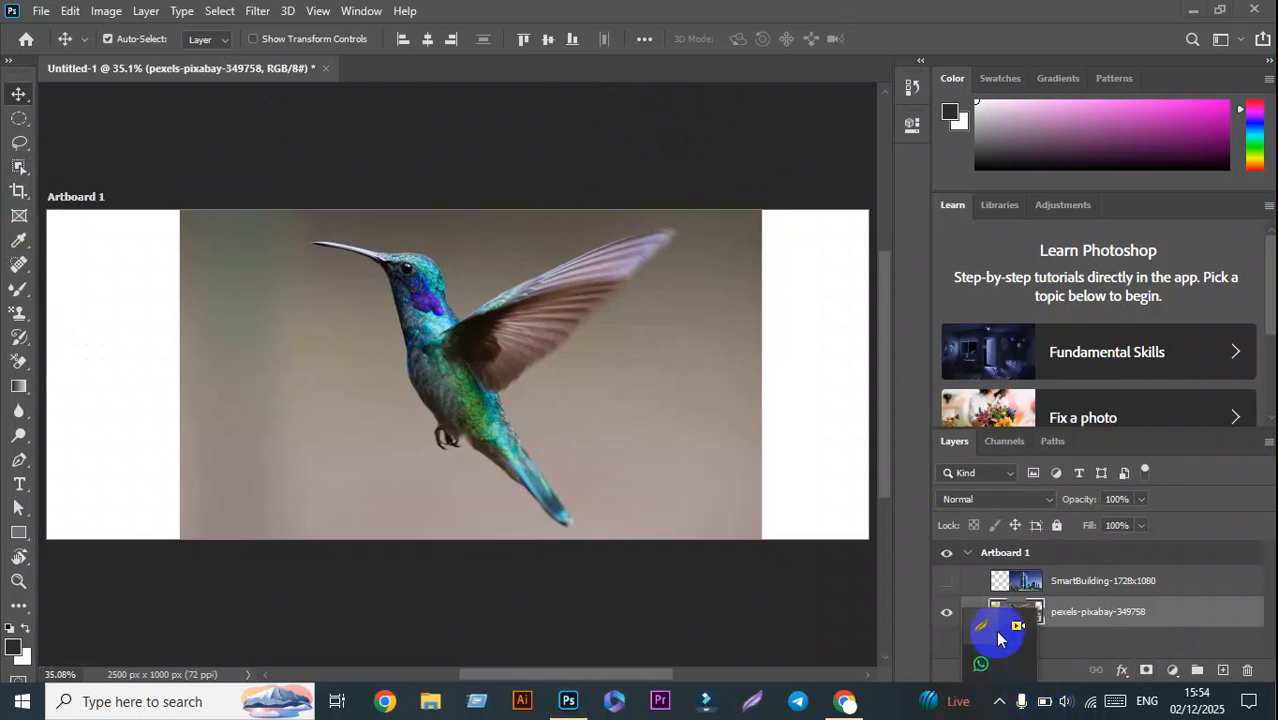
left_click(985, 628)
mouse_move(0, 62)
left_mouse_down()
mouse_move(108, 628)
mouse_move(204, 670)
left_mouse_up()
left_click(222, 541)
left_click_drag(190, 128, 22, 88)
mouse_move(176, 126)
left_mouse_down()
mouse_move(30, 110)
mouse_move(38, 118)
left_mouse_up()
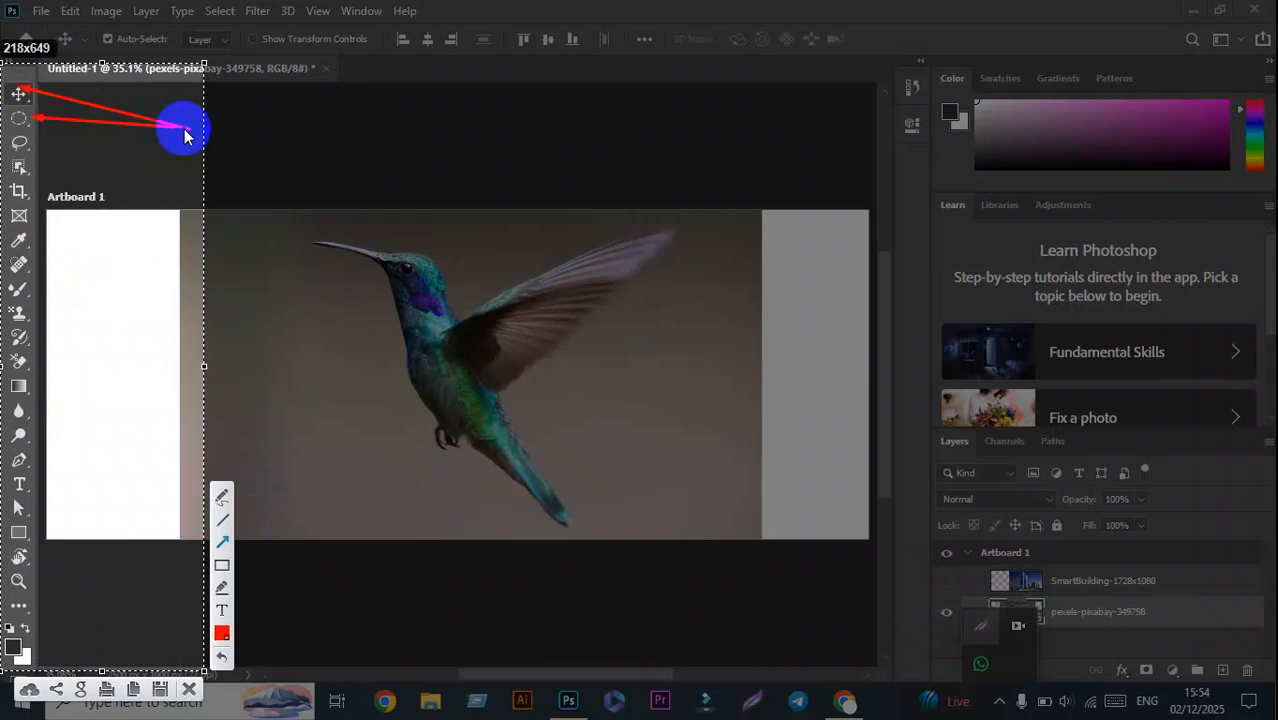
mouse_move(185, 130)
left_mouse_down()
mouse_move(26, 137)
mouse_move(40, 143)
left_mouse_up()
left_click_drag(185, 130, 35, 170)
left_click_drag(185, 128, 36, 186)
left_click_drag(185, 128, 33, 238)
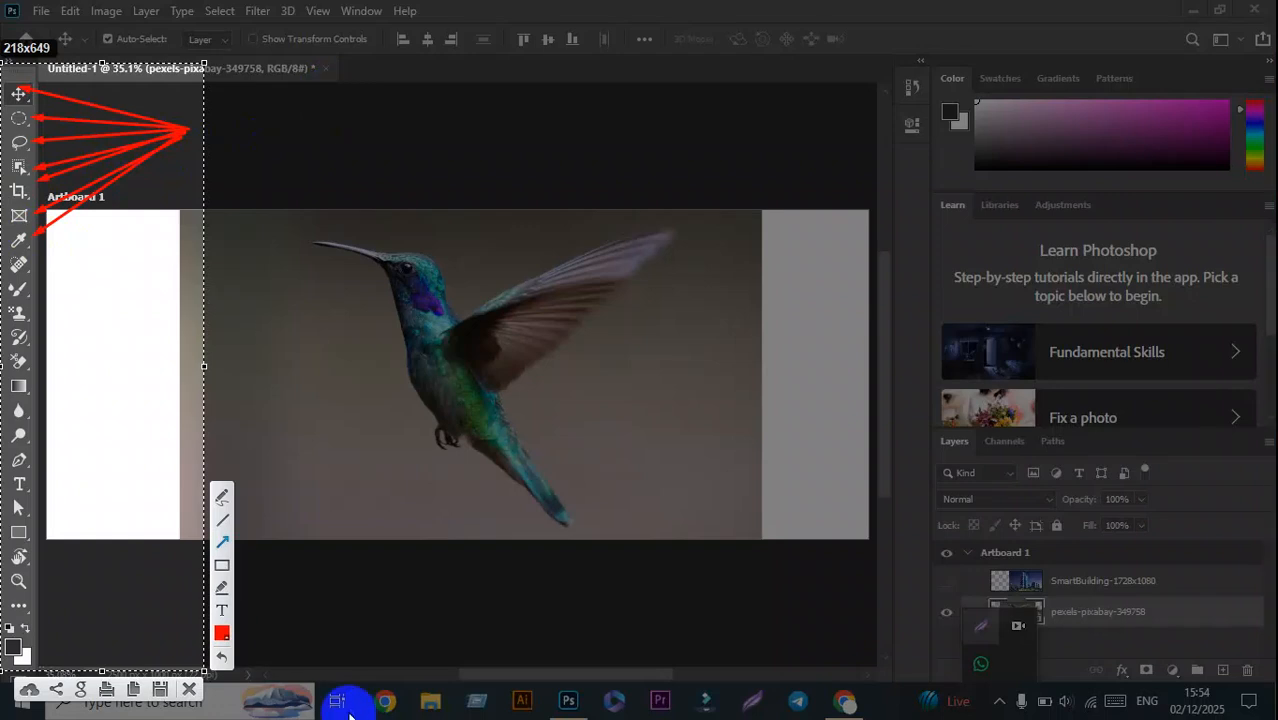
left_click(189, 689)
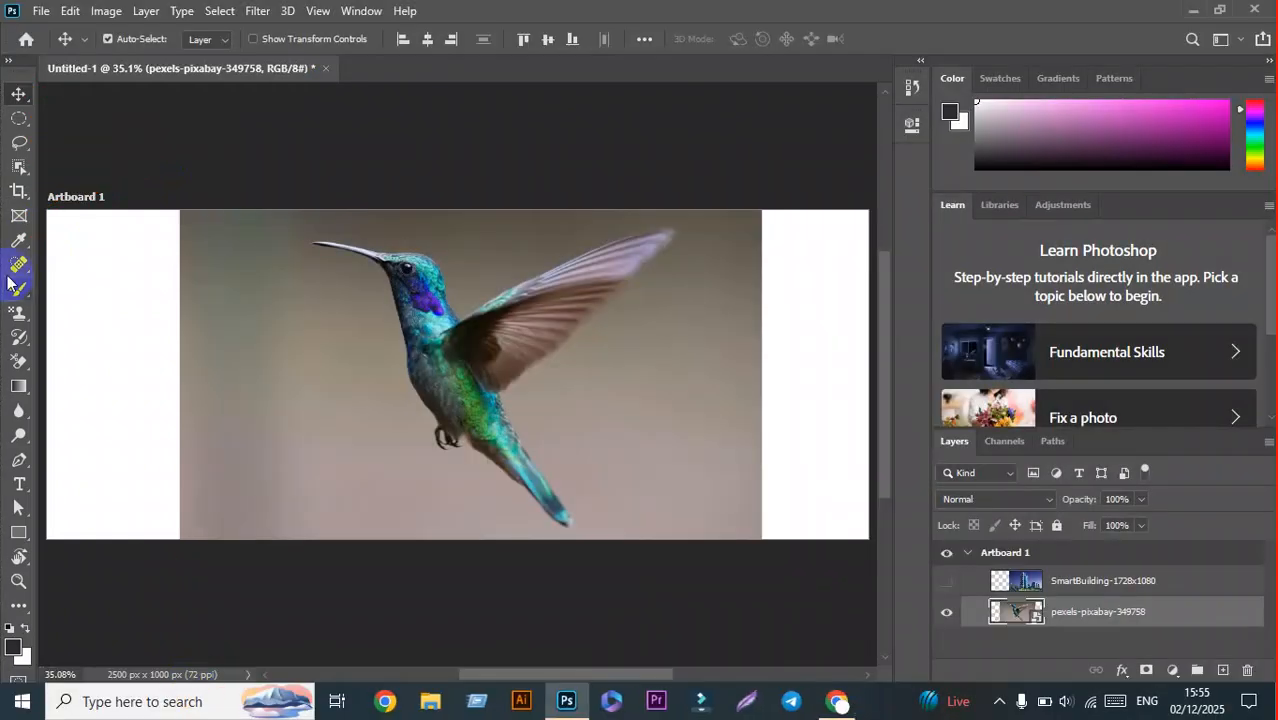
Step: Select the hummingbird with the Object Selection Tool, framing it with a rectangle of about 1267 by 978 px
left_click(19, 167)
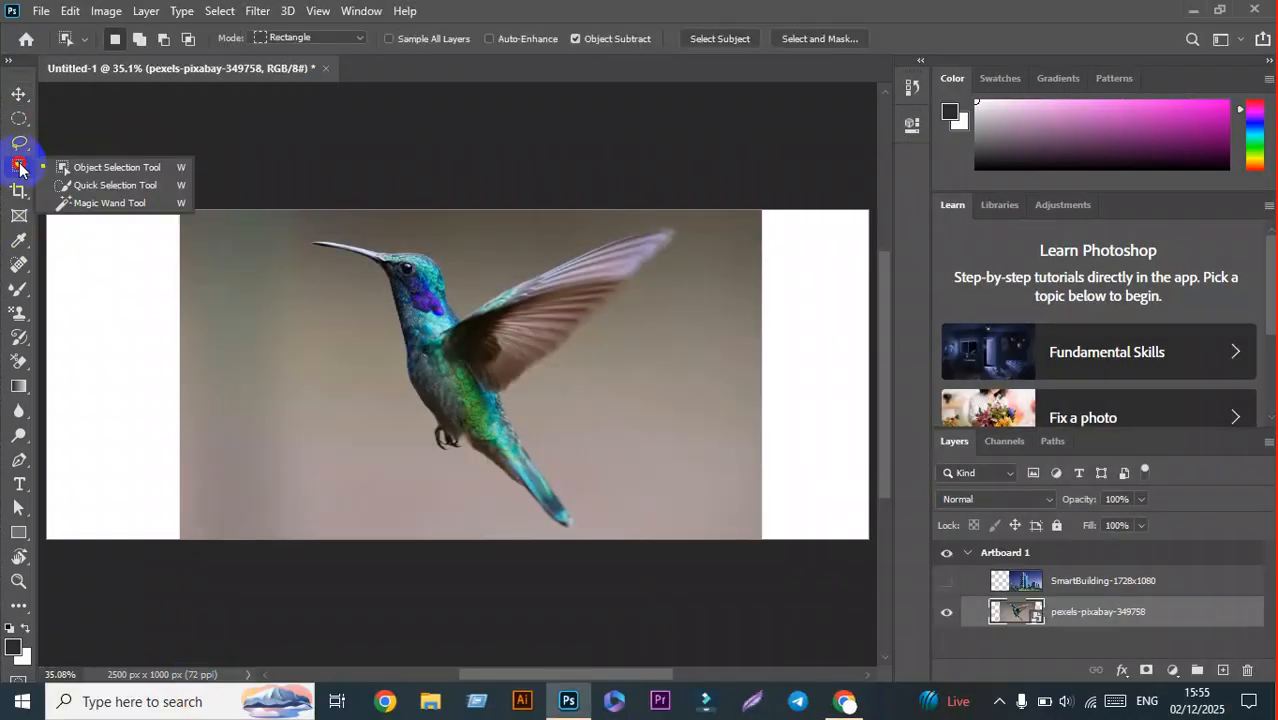
left_click(132, 172)
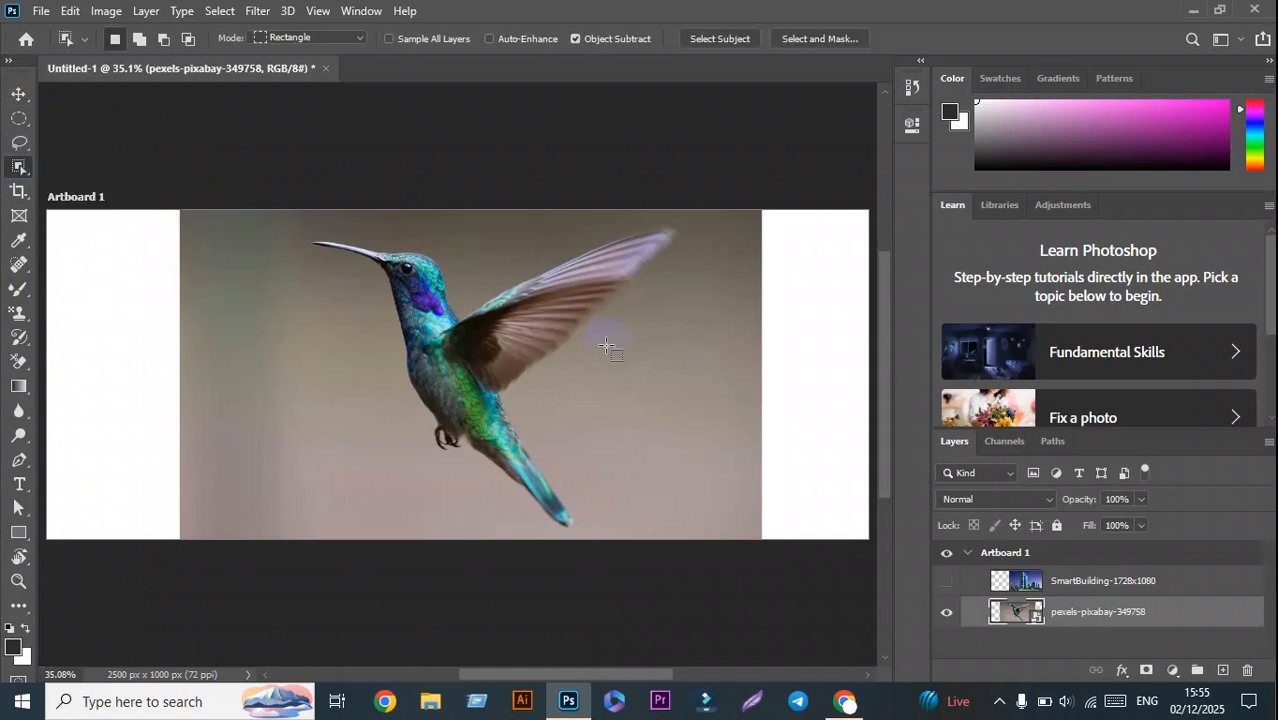
left_click_drag(308, 227, 692, 521)
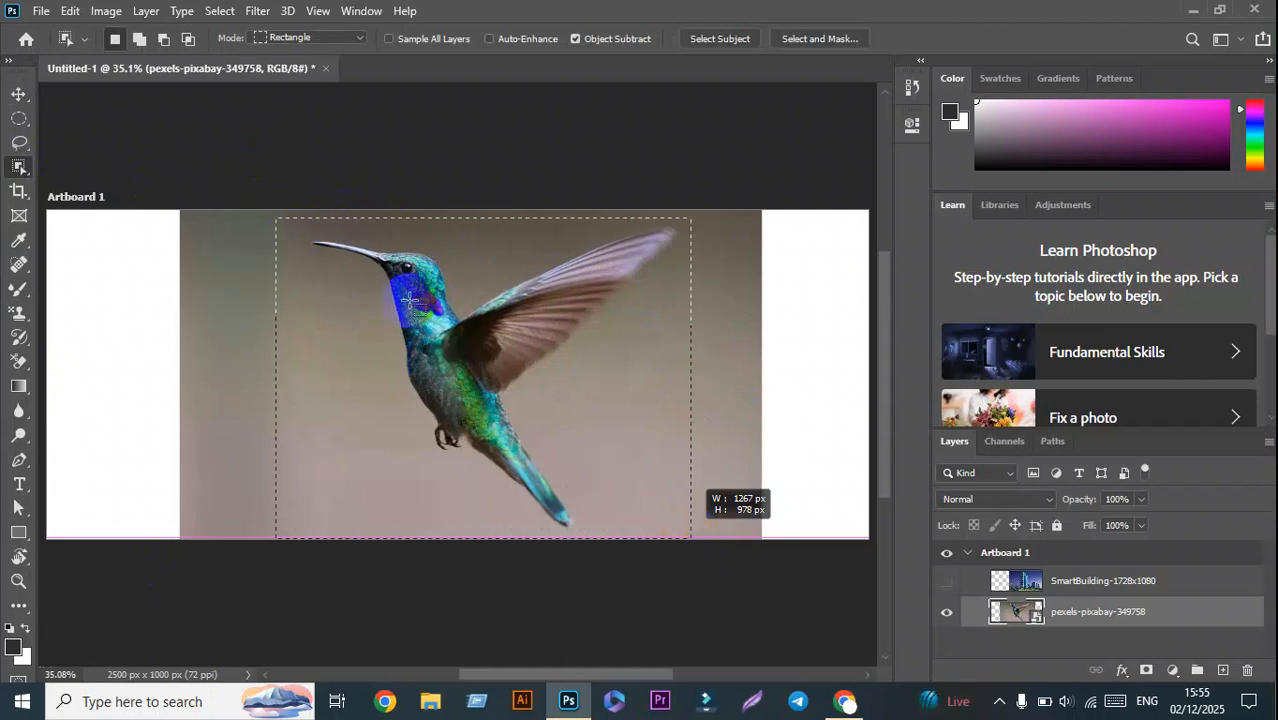
Step: Try a freehand Lasso loop along the wing's upper edge in intersect mode, and undo it
left_click_drag(494, 287, 677, 216)
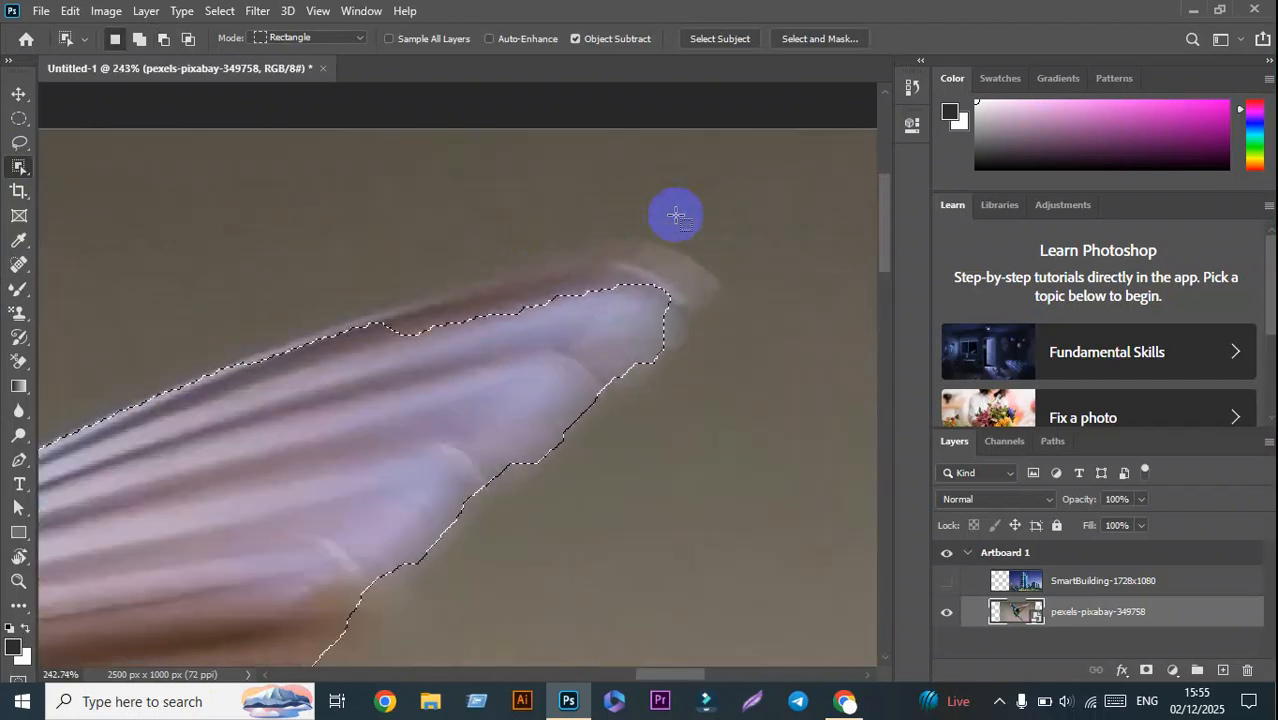
mouse_move(22, 146)
left_mouse_down()
mouse_move(116, 150)
mouse_move(30, 145)
left_mouse_up()
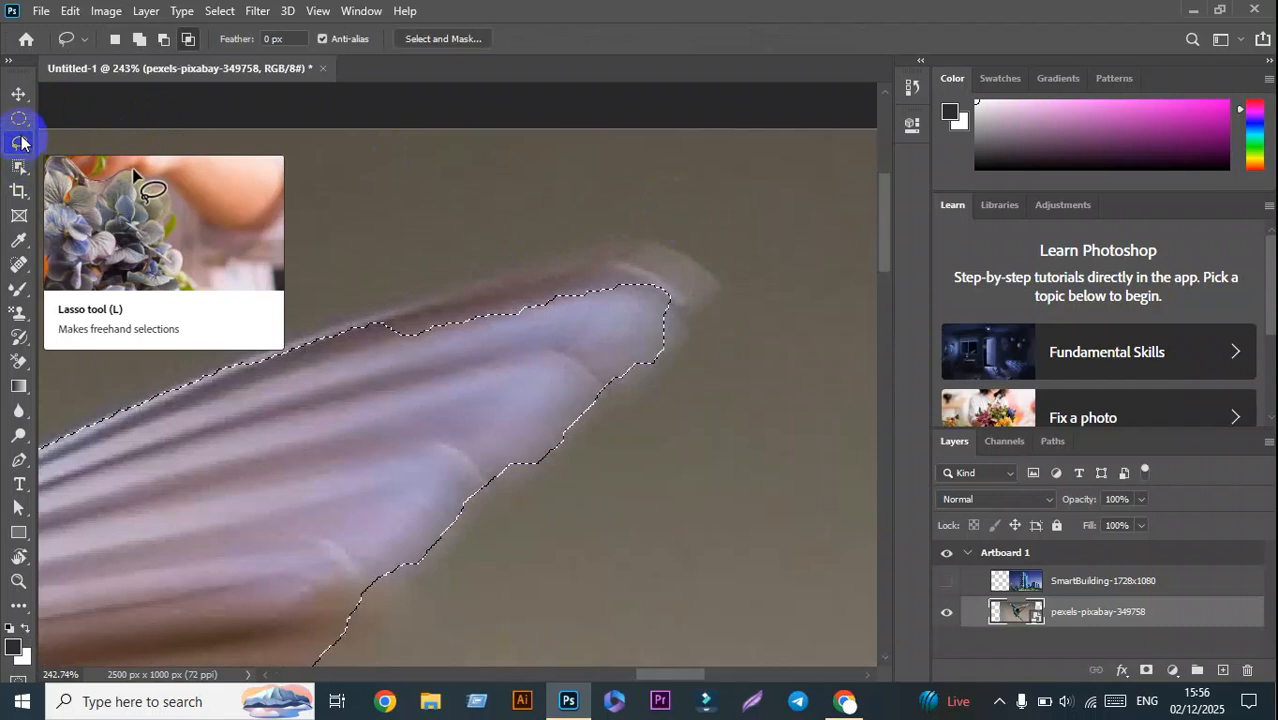
left_click(16, 124)
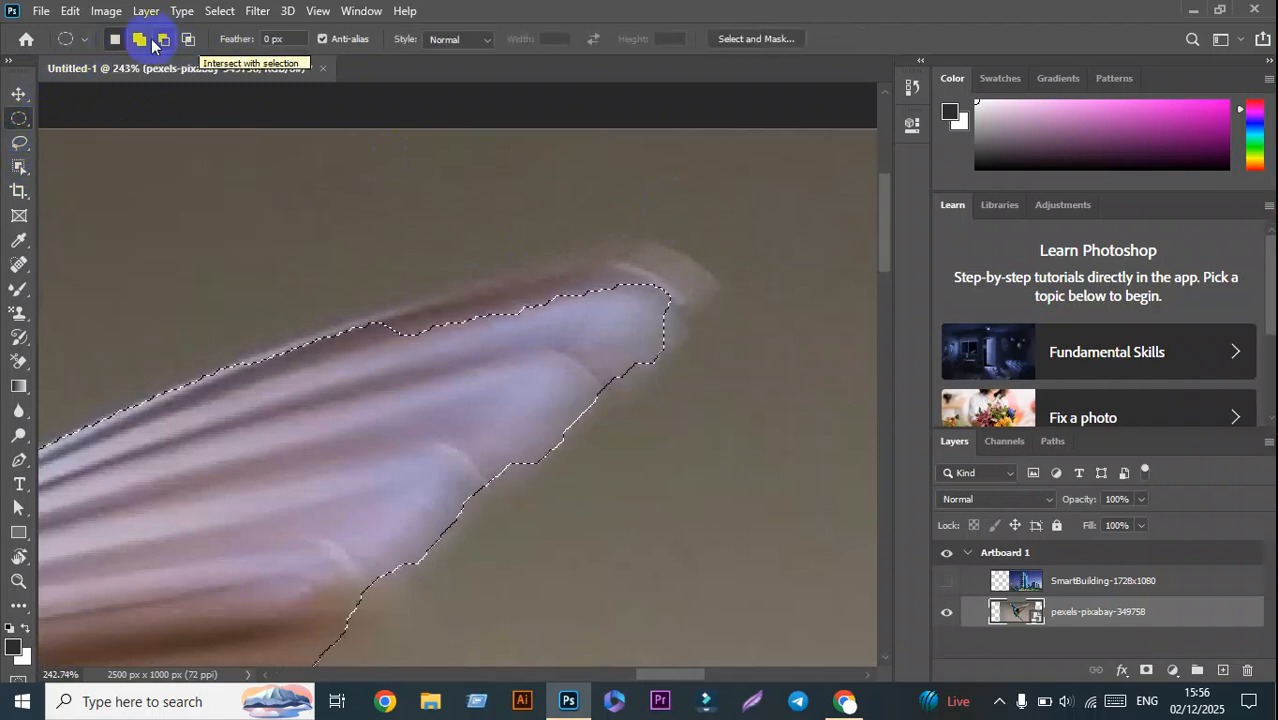
left_click(19, 142)
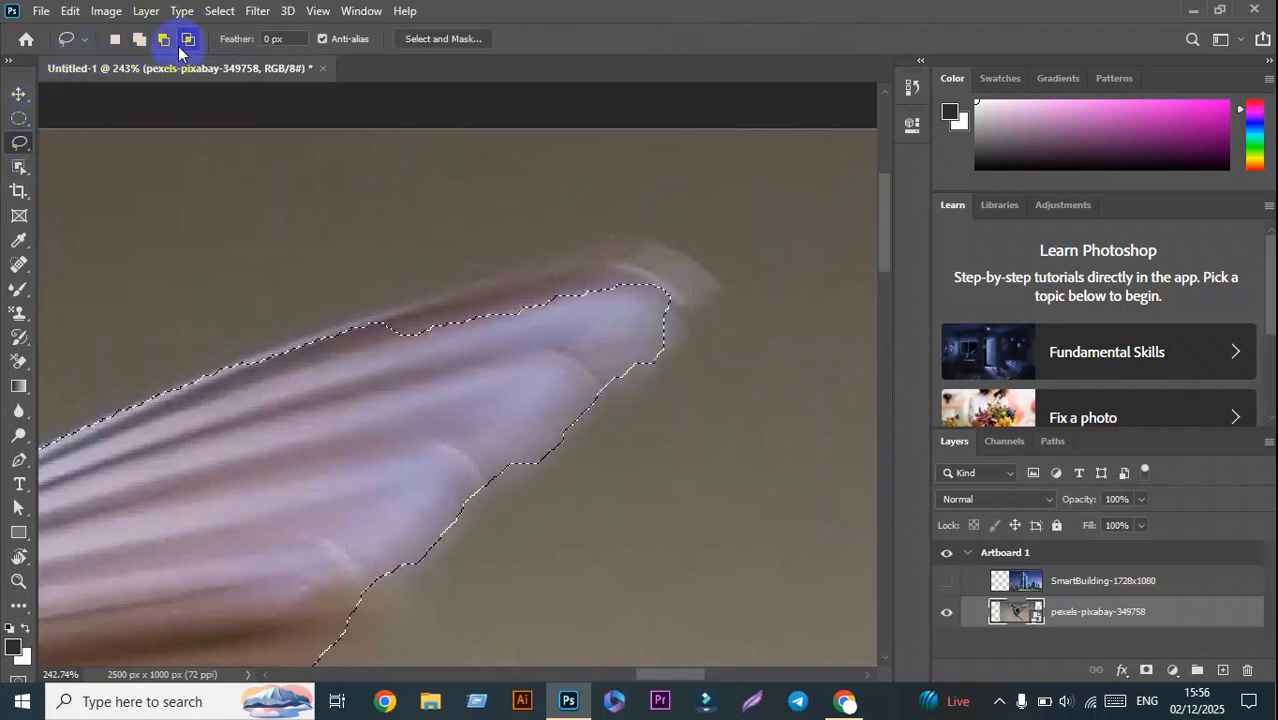
left_click(19, 164)
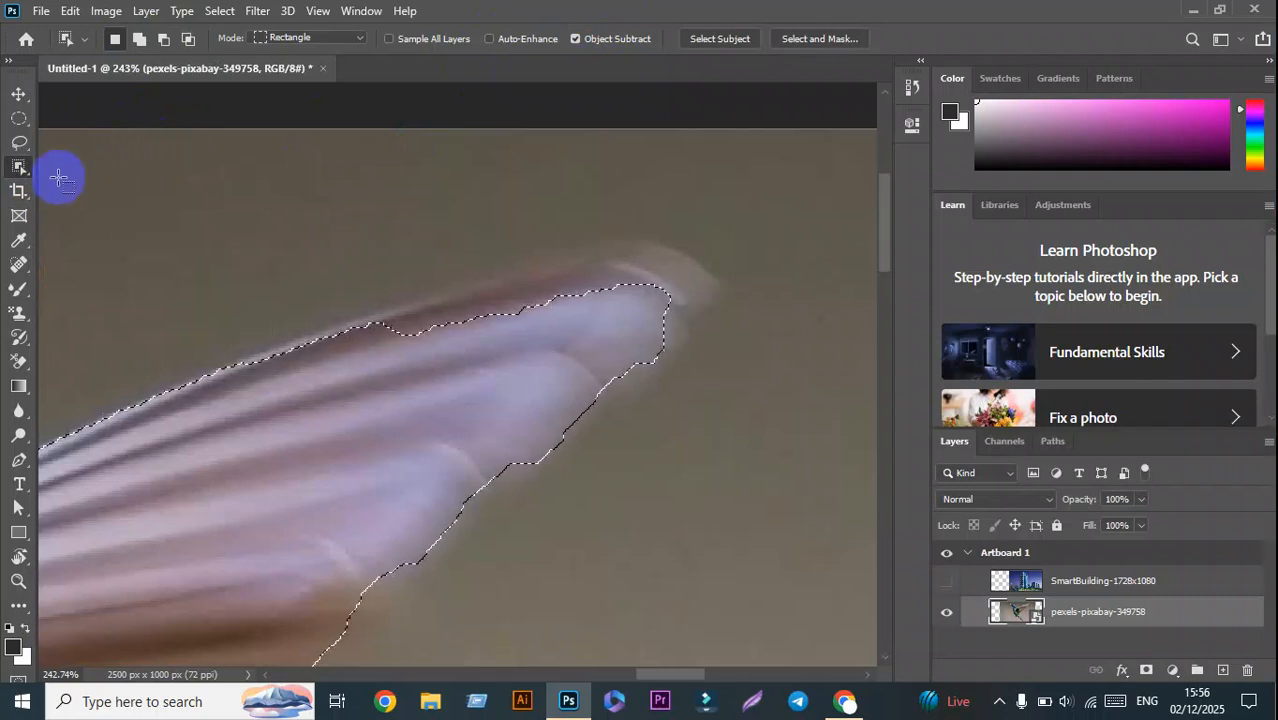
left_click(19, 142)
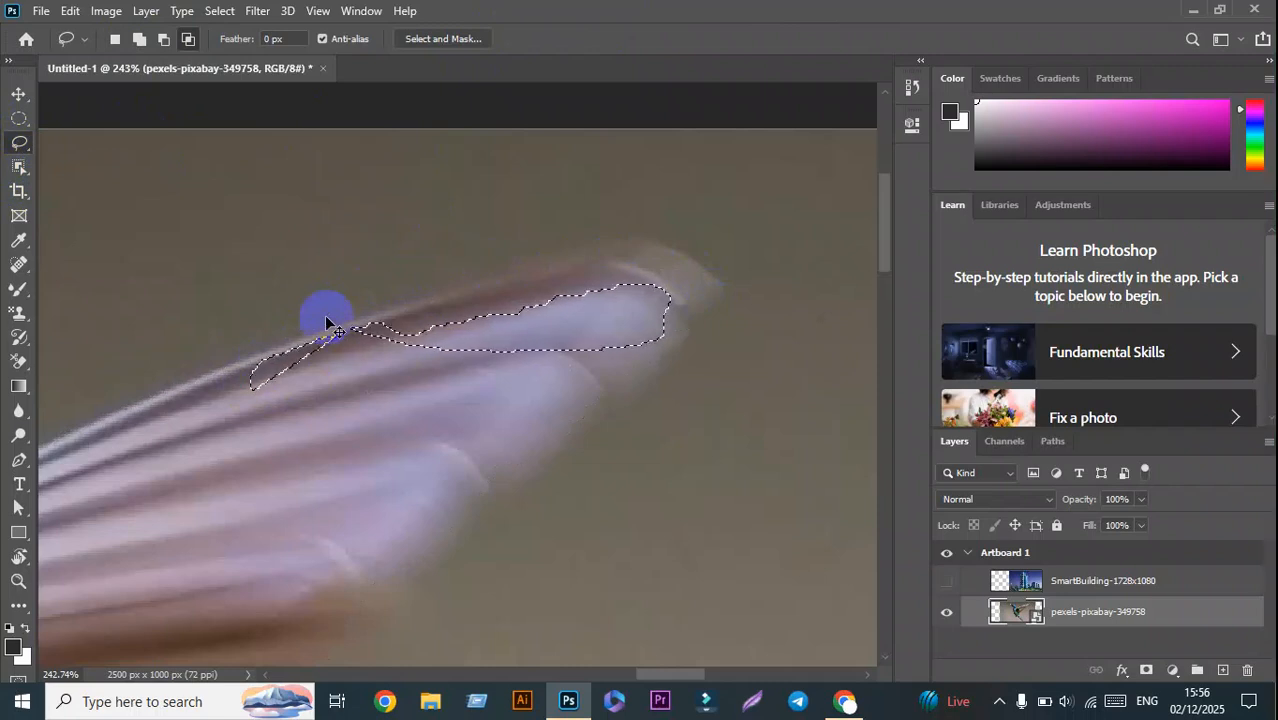
key("ctrl+z")
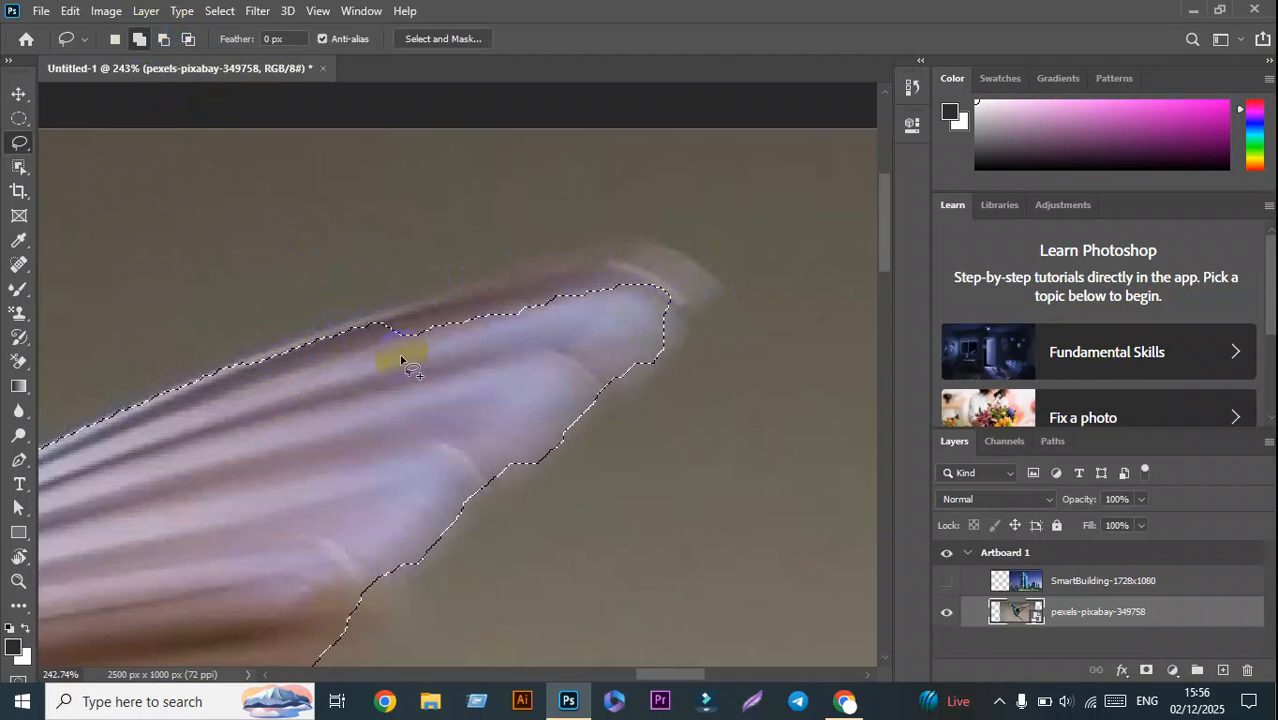
Step: Add the missed upper edge and tip of the wing to the selection with freehand Lasso loops
left_click_drag(704, 270, 699, 329)
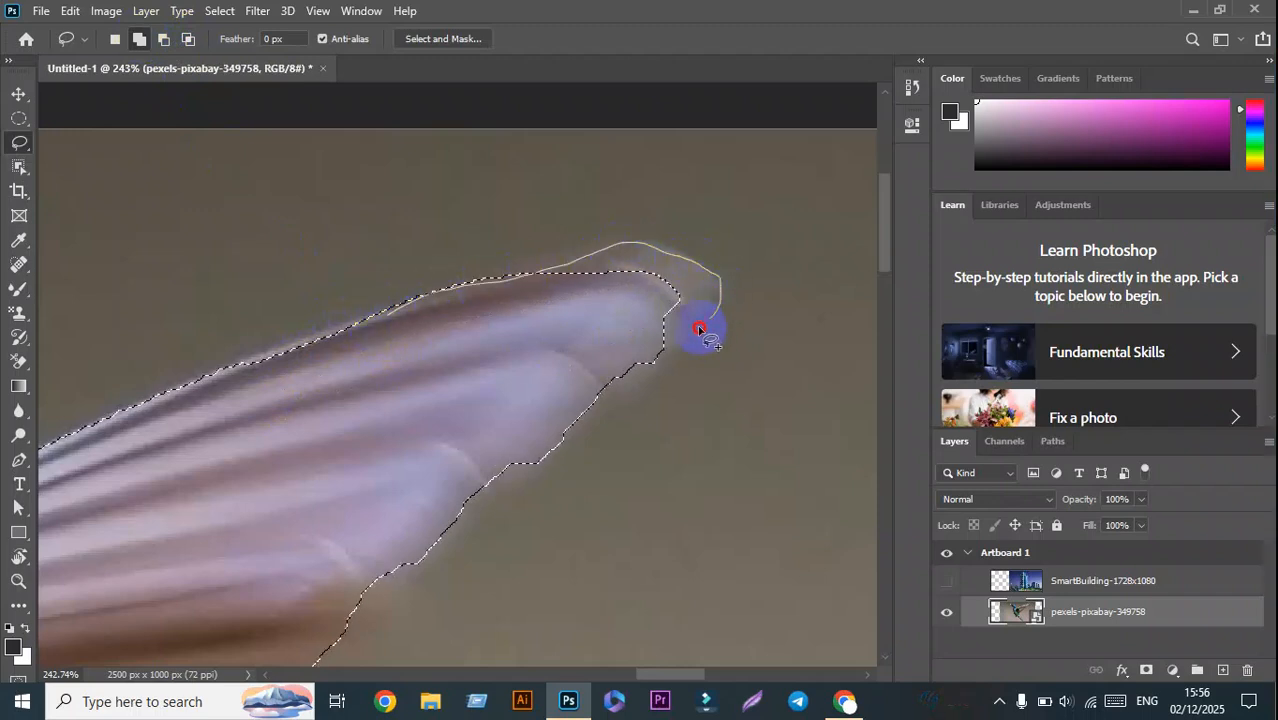
left_click_drag(469, 484, 469, 484)
scroll(705, 251, "down", 4)
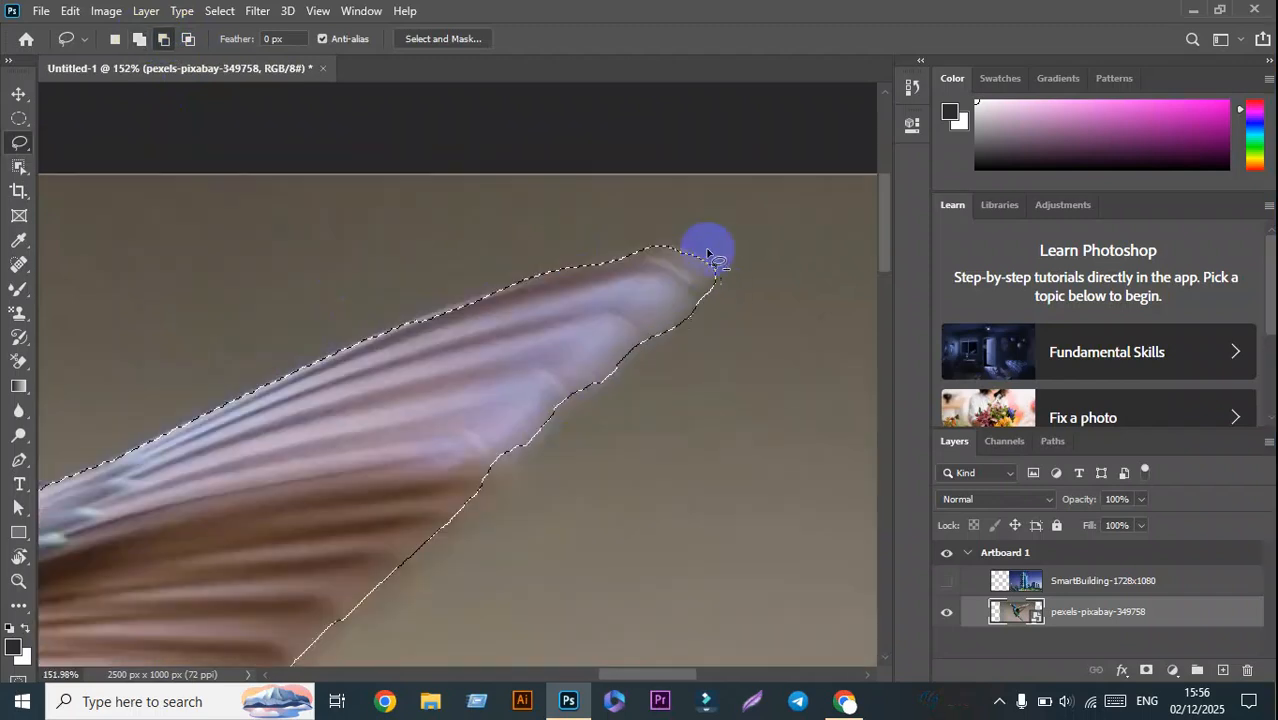
Step: Add the missed tip and upper edge of the beak to the selection with the Lasso Tool
left_click_drag(514, 354, 325, 277)
scroll(137, 194, "up", 7)
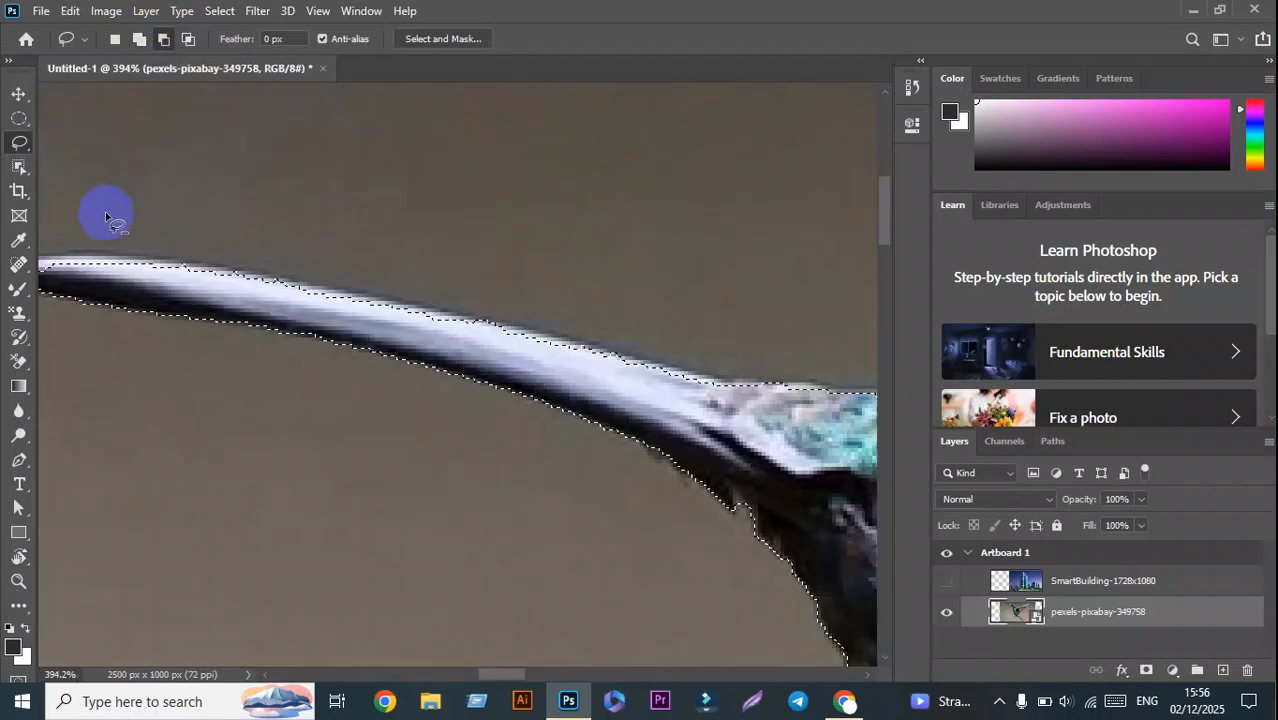
scroll(330, 288, "up", 3)
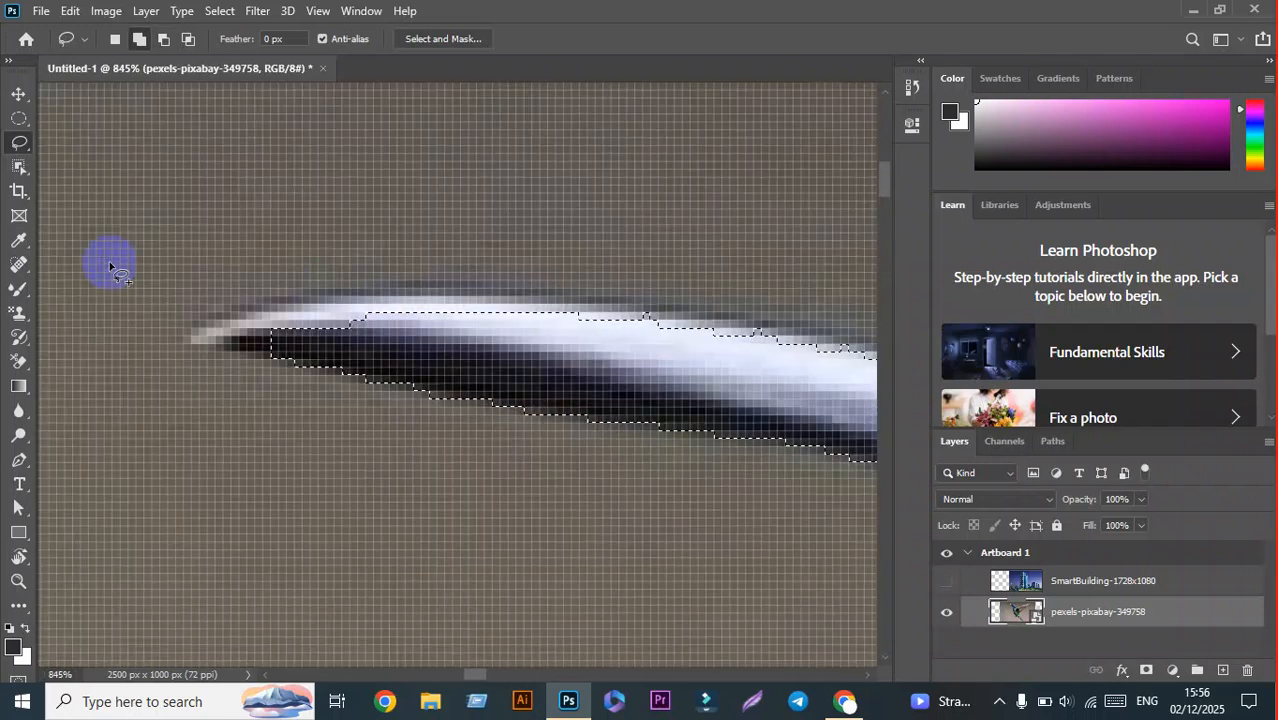
scroll(293, 493, "down", 3)
mouse_move(403, 433)
left_mouse_down()
mouse_move(262, 430)
mouse_move(213, 404)
mouse_move(279, 386)
mouse_move(470, 381)
left_mouse_up()
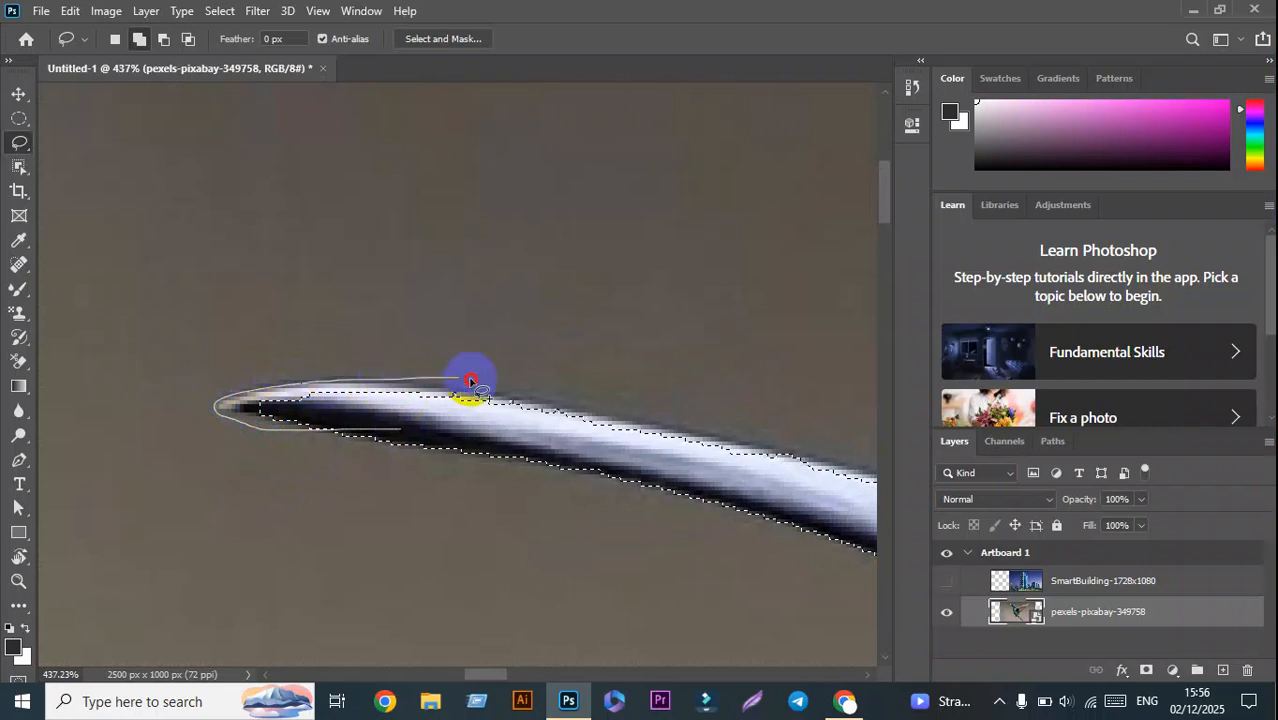
mouse_move(581, 440)
left_mouse_down()
mouse_move(452, 398)
mouse_move(305, 390)
mouse_move(215, 410)
left_mouse_up()
scroll(145, 284, "down", 5)
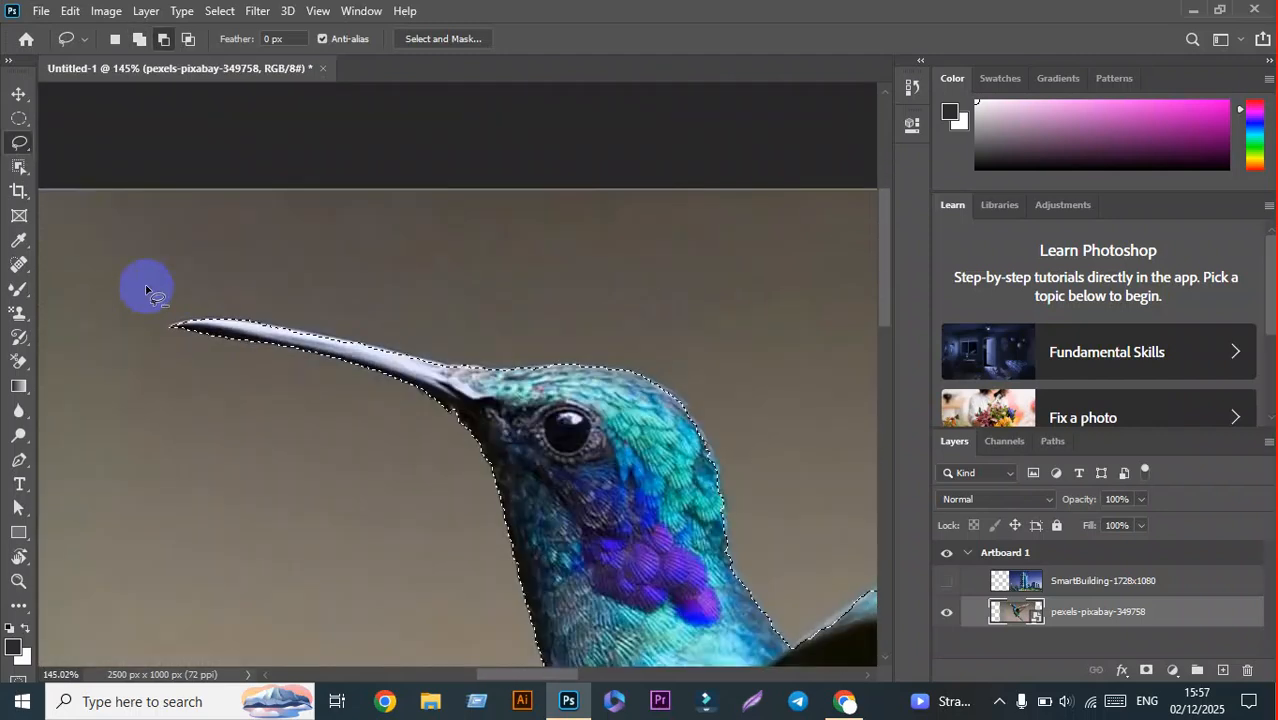
Step: Subtract the long background gap inside the hummingbird's foot from the selection with a freehand loop
scroll(456, 428, "up", 4)
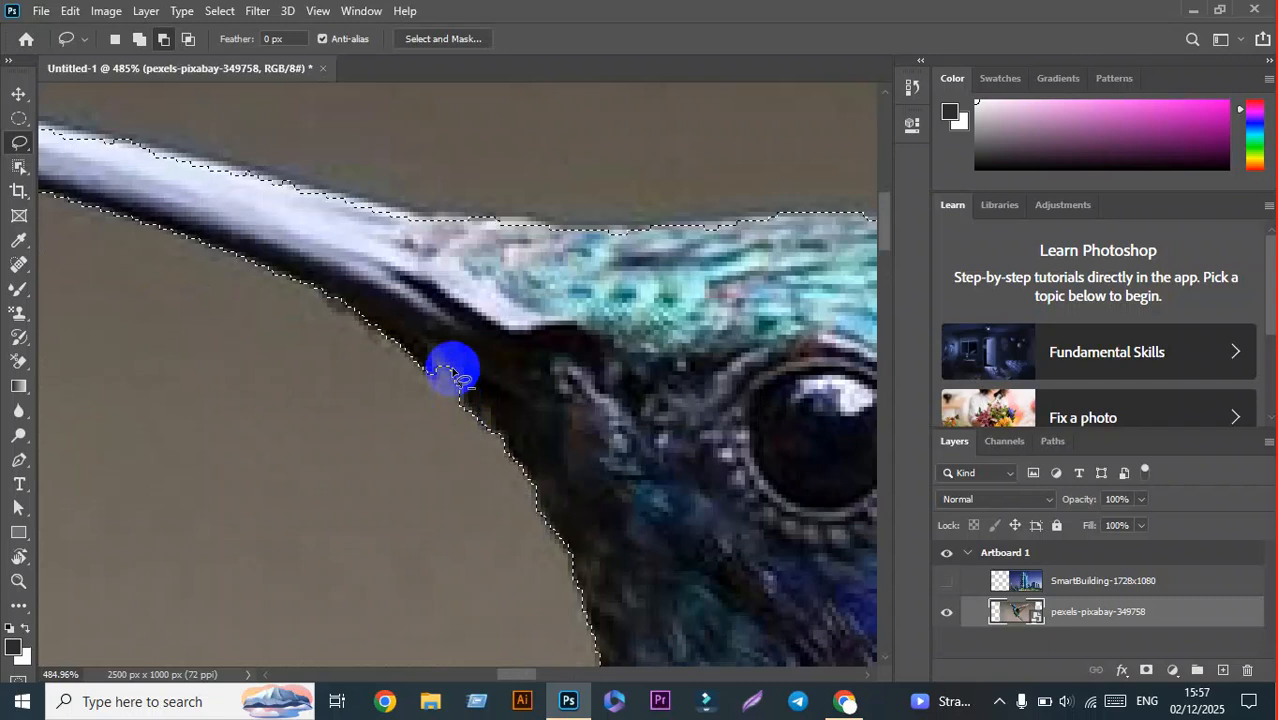
scroll(451, 365, "down", 2)
scroll(441, 350, "down", 4)
scroll(451, 243, "down", 5)
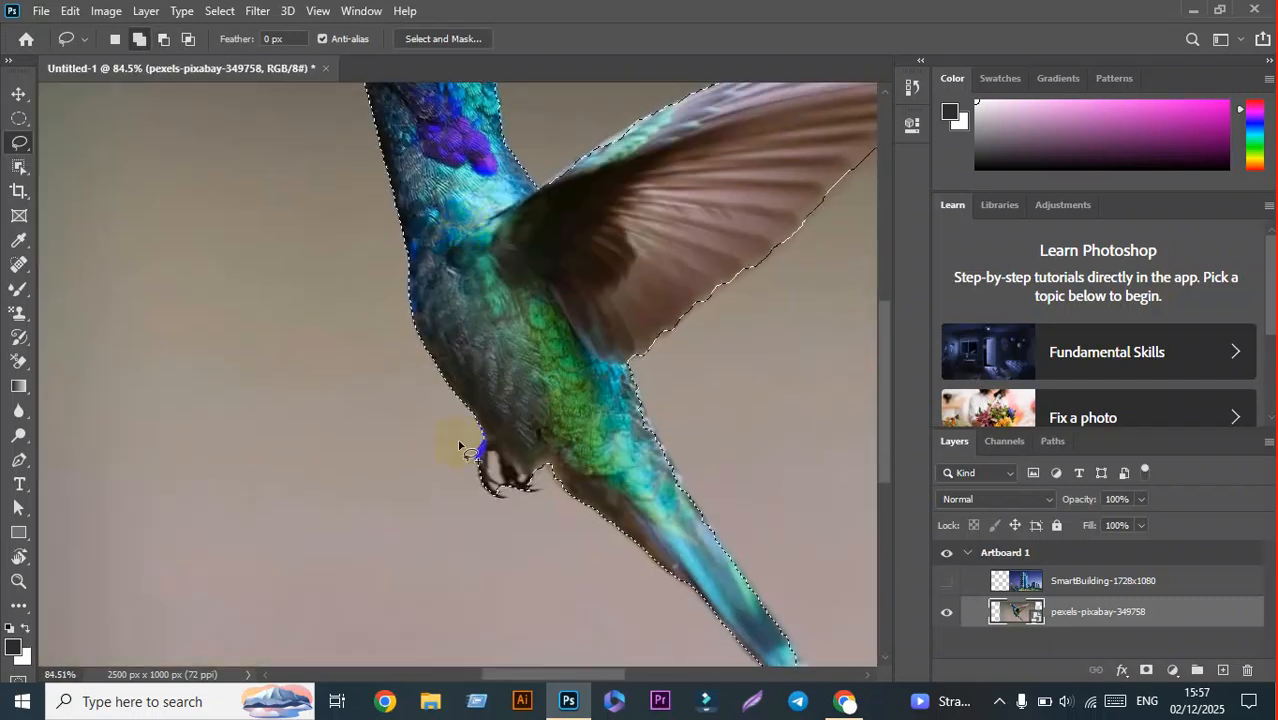
scroll(480, 455, "up", 3)
scroll(512, 458, "up", 6)
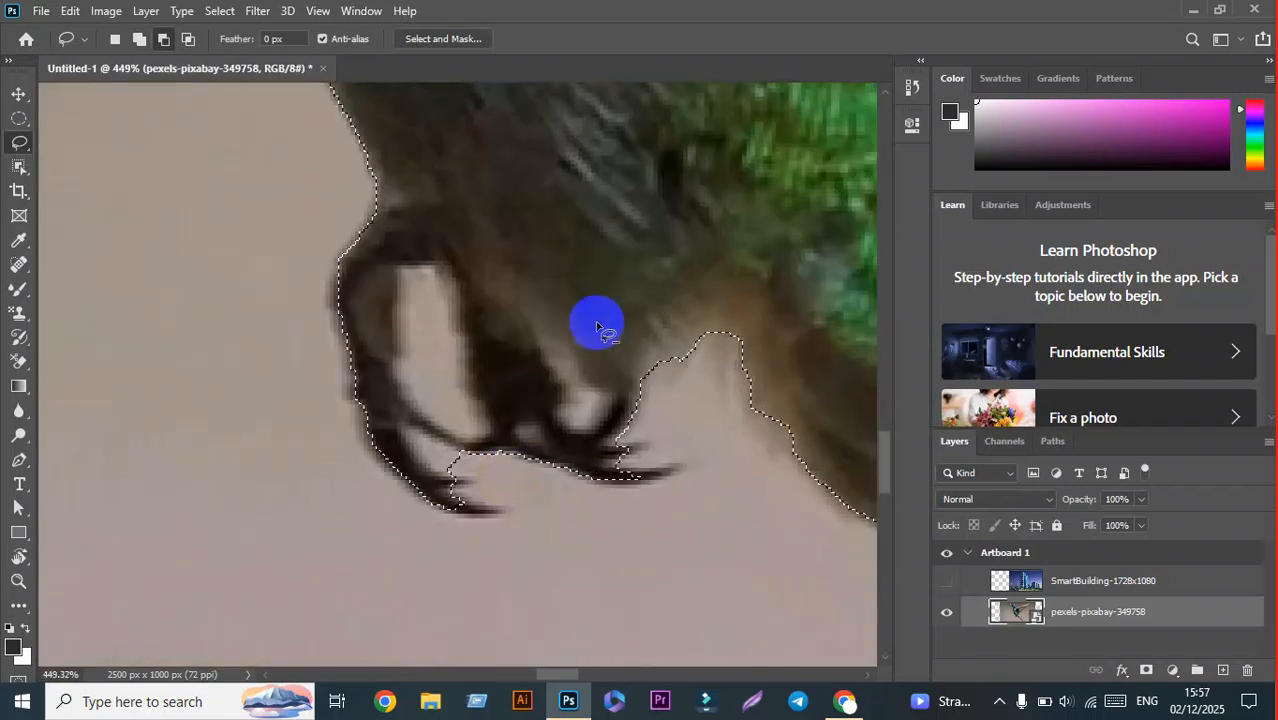
scroll(545, 314, "up", 1)
left_click(160, 45)
mouse_move(345, 250)
left_mouse_down()
mouse_move(474, 452)
mouse_move(393, 413)
left_mouse_up()
mouse_move(383, 334)
left_mouse_down()
mouse_move(385, 268)
mouse_move(401, 262)
mouse_move(428, 265)
mouse_move(436, 328)
left_mouse_up()
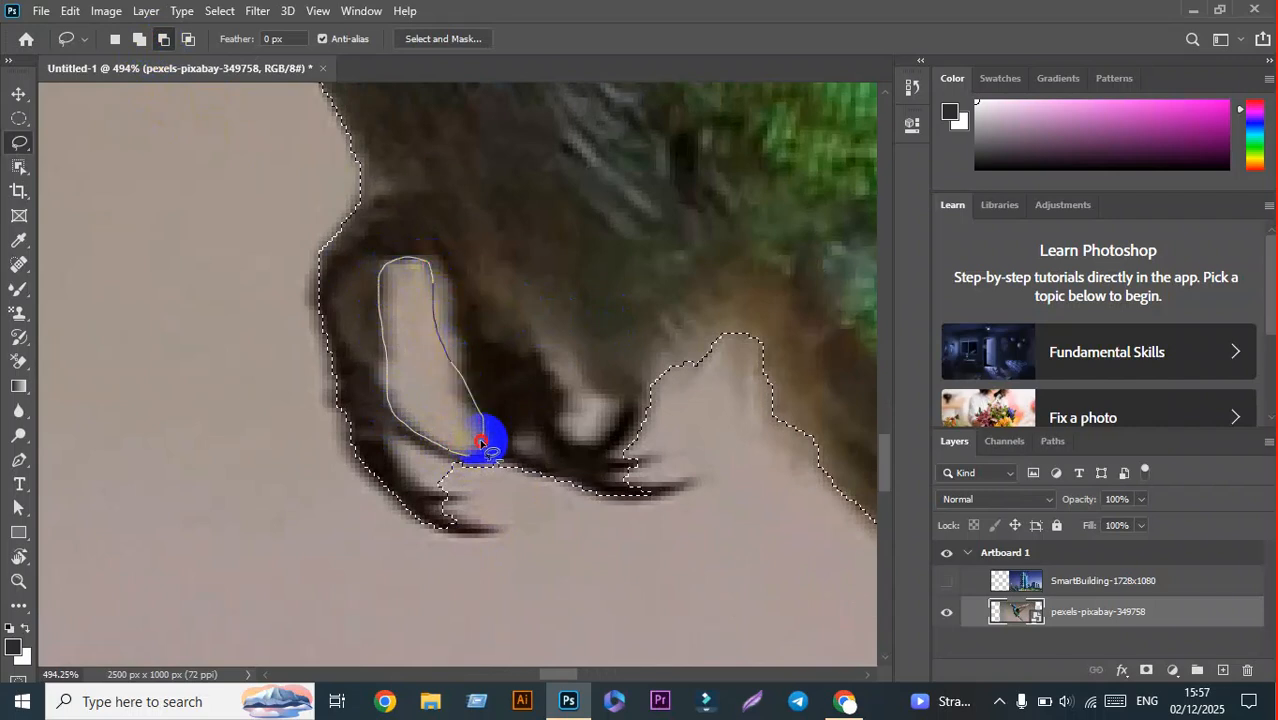
left_click_drag(458, 452, 467, 457)
Step: Subtract the background between the lower claws and the small gap beside the second leg from the selection
scroll(442, 494, "up", 5)
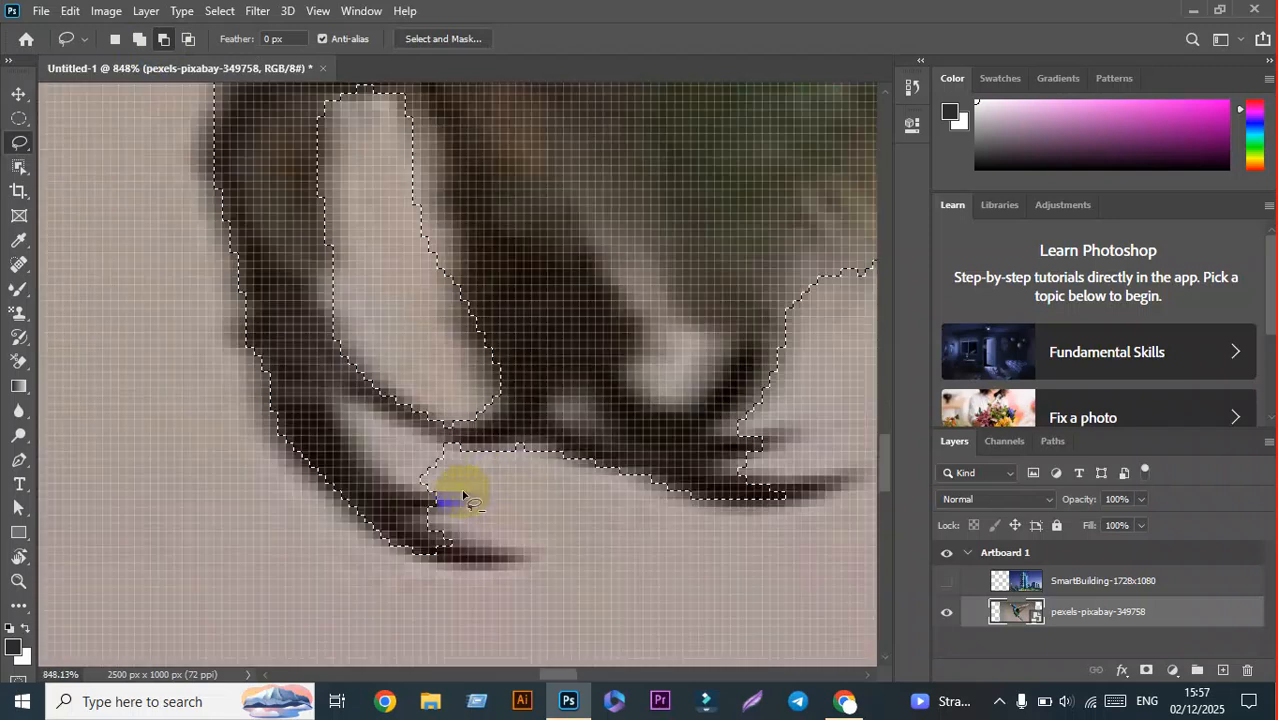
left_click_drag(538, 462, 348, 428)
scroll(348, 428, "down", 5)
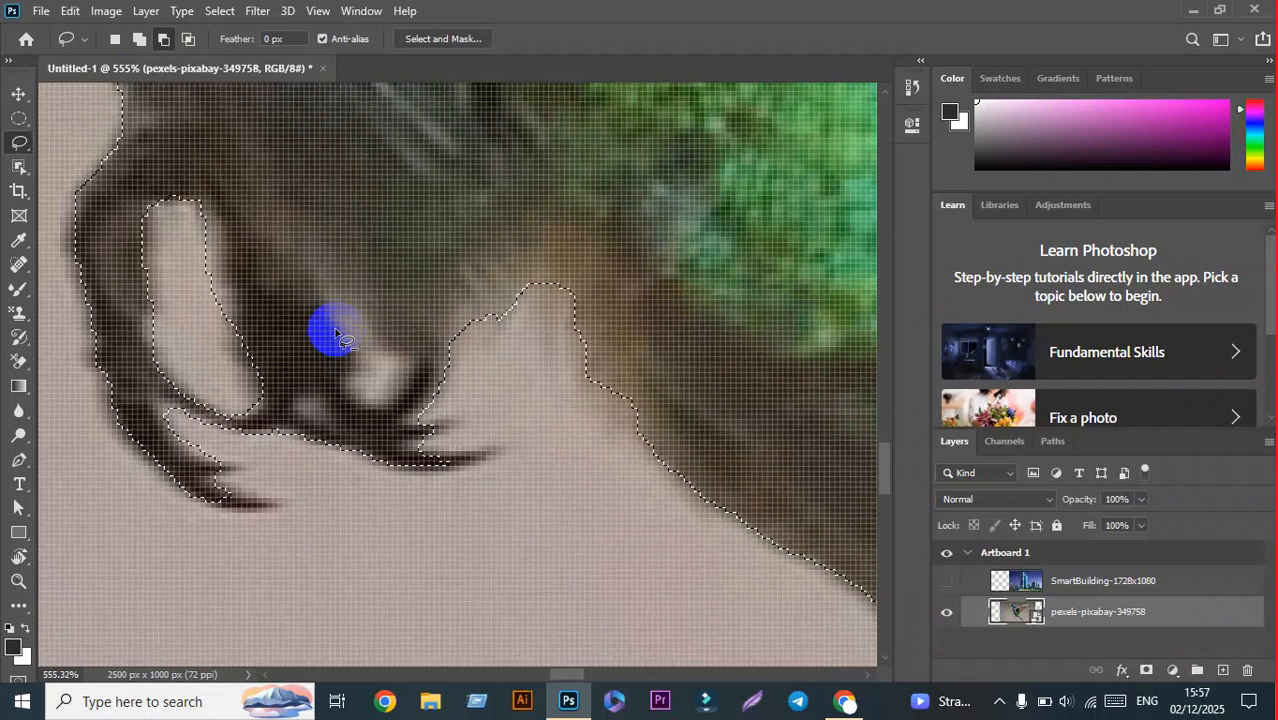
mouse_move(336, 333)
left_mouse_down()
mouse_move(334, 297)
mouse_move(356, 376)
left_mouse_up()
left_click_drag(351, 303, 352, 304)
Step: Add the missed tips of the right-hand claws to the selection with the Lasso Tool in add mode
scroll(497, 471, "up", 4)
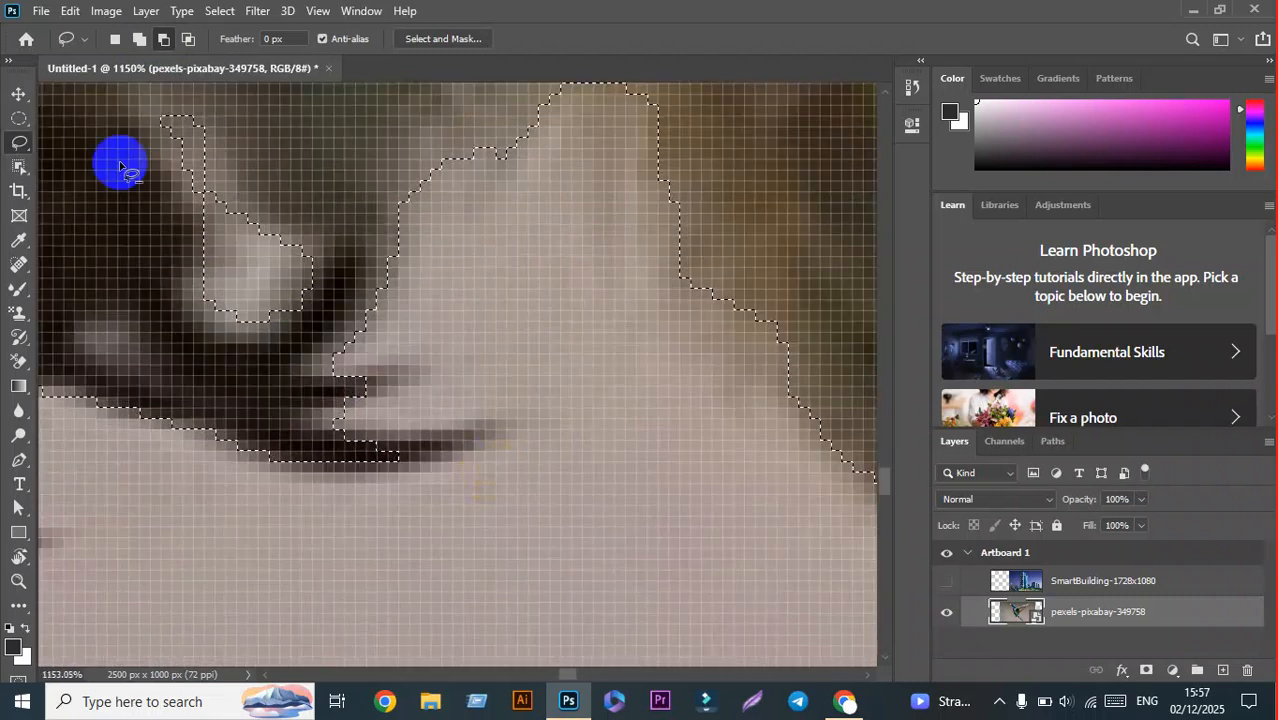
left_click(139, 38)
mouse_move(262, 430)
left_mouse_down()
mouse_move(468, 438)
mouse_move(398, 456)
left_mouse_up()
scroll(398, 456, "down", 3)
mouse_move(274, 374)
left_mouse_down()
mouse_move(397, 360)
mouse_move(231, 371)
mouse_move(310, 427)
mouse_move(300, 414)
left_mouse_up()
scroll(300, 414, "down", 3)
Step: Add the missed tips of the lower-left claws to the selection with a freehand loop
scroll(371, 402, "up", 2)
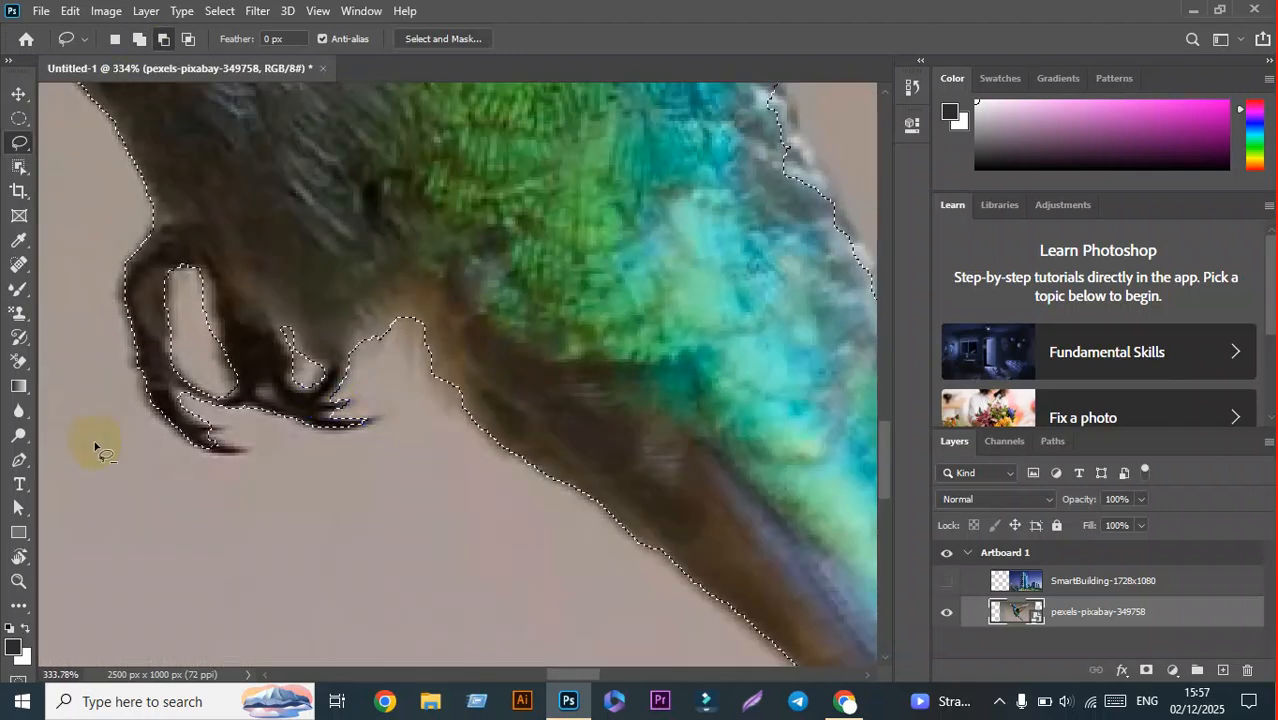
scroll(181, 455, "up", 2)
scroll(181, 455, "up", 2)
mouse_move(145, 105)
left_mouse_down()
mouse_move(143, 86)
mouse_move(400, 414)
mouse_move(459, 461)
left_mouse_up()
mouse_move(619, 486)
left_mouse_down()
mouse_move(461, 423)
mouse_move(502, 382)
left_mouse_up()
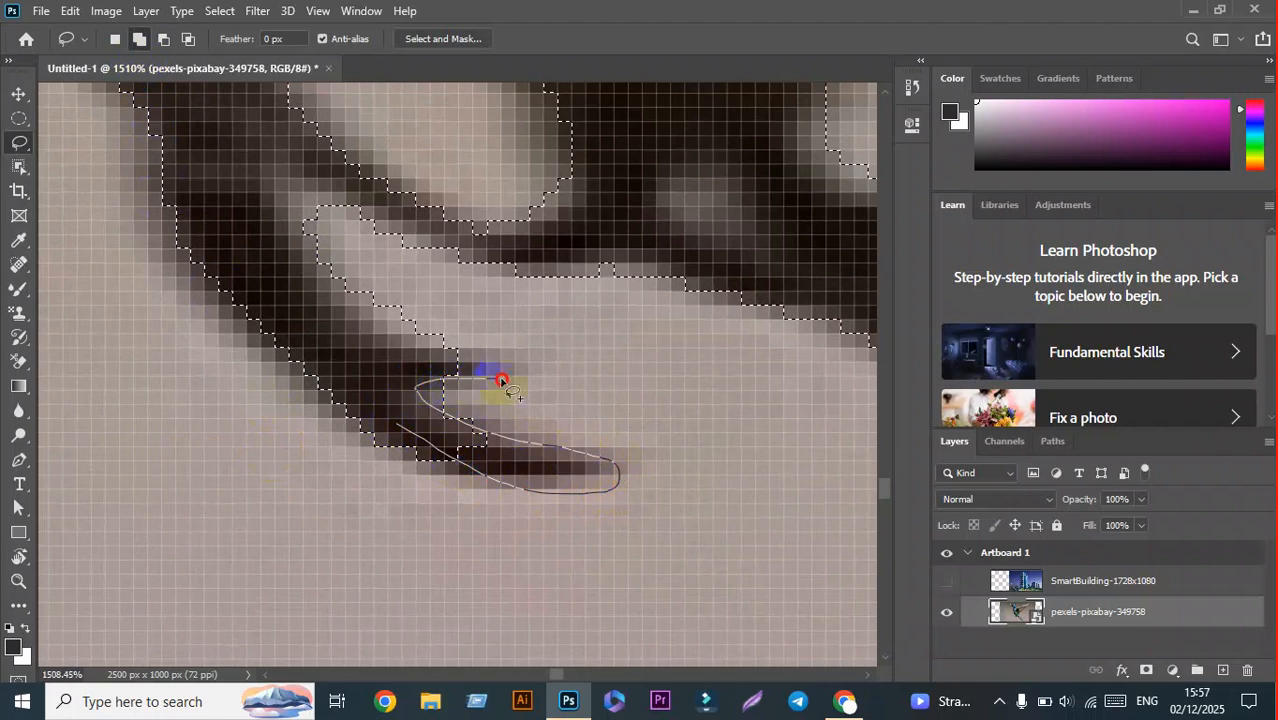
left_click_drag(400, 340, 297, 274)
scroll(251, 330, "down", 6)
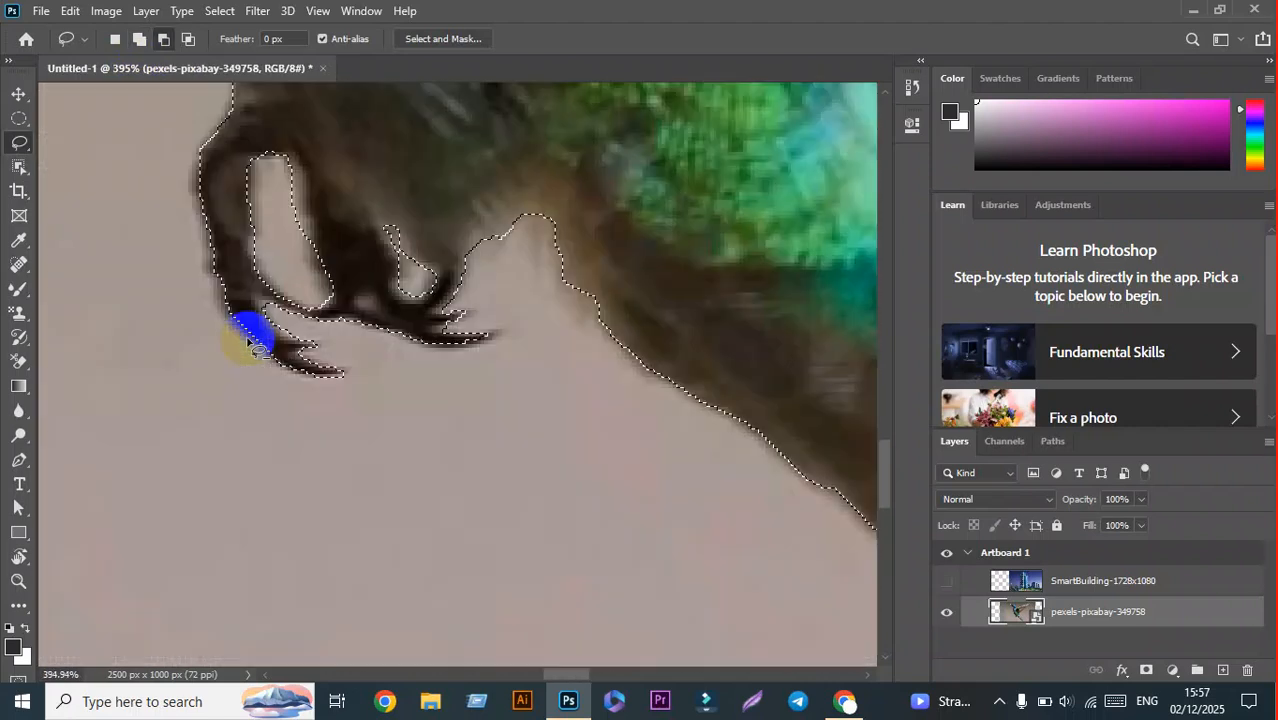
Step: Add the missed end of the tail, including its pale tip and outer edges, to the selection
scroll(250, 340, "down", 5)
scroll(250, 340, "right", 3)
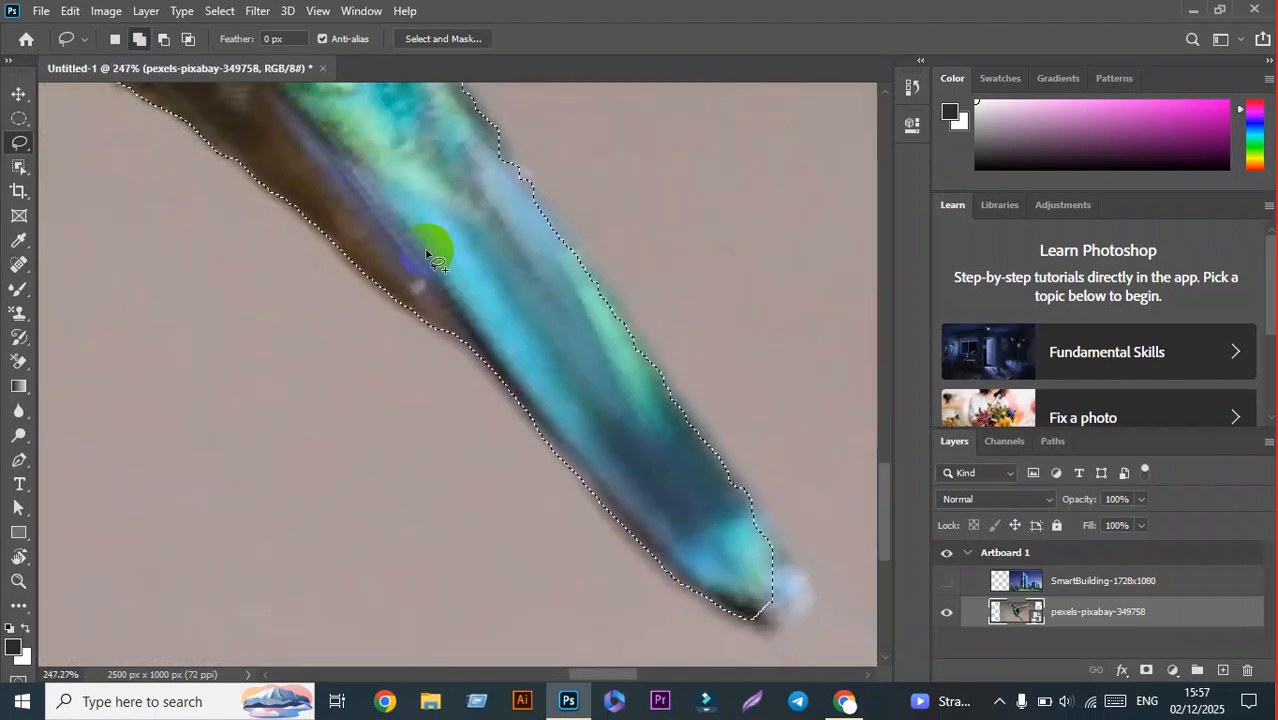
scroll(765, 540, "up", 3)
scroll(490, 428, "up", 1)
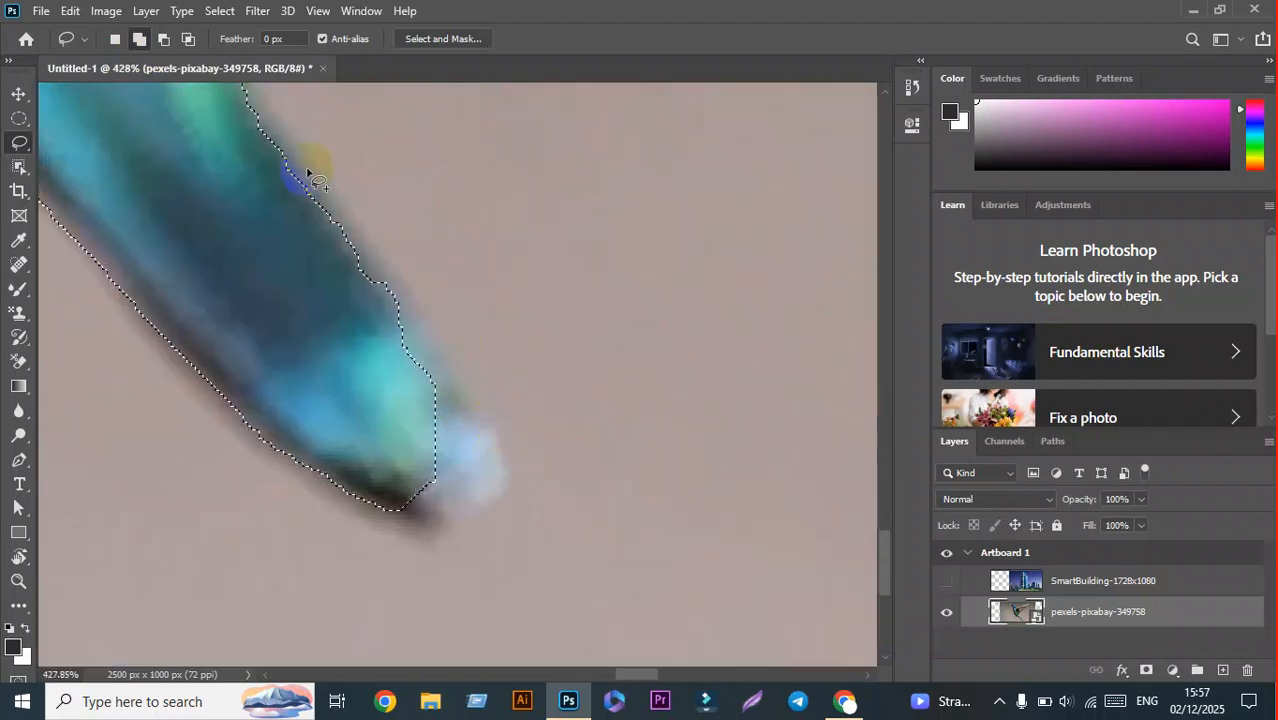
left_click_drag(333, 216, 395, 271)
left_click_drag(465, 378, 500, 472)
left_click_drag(365, 510, 171, 214)
scroll(520, 555, "down", 2)
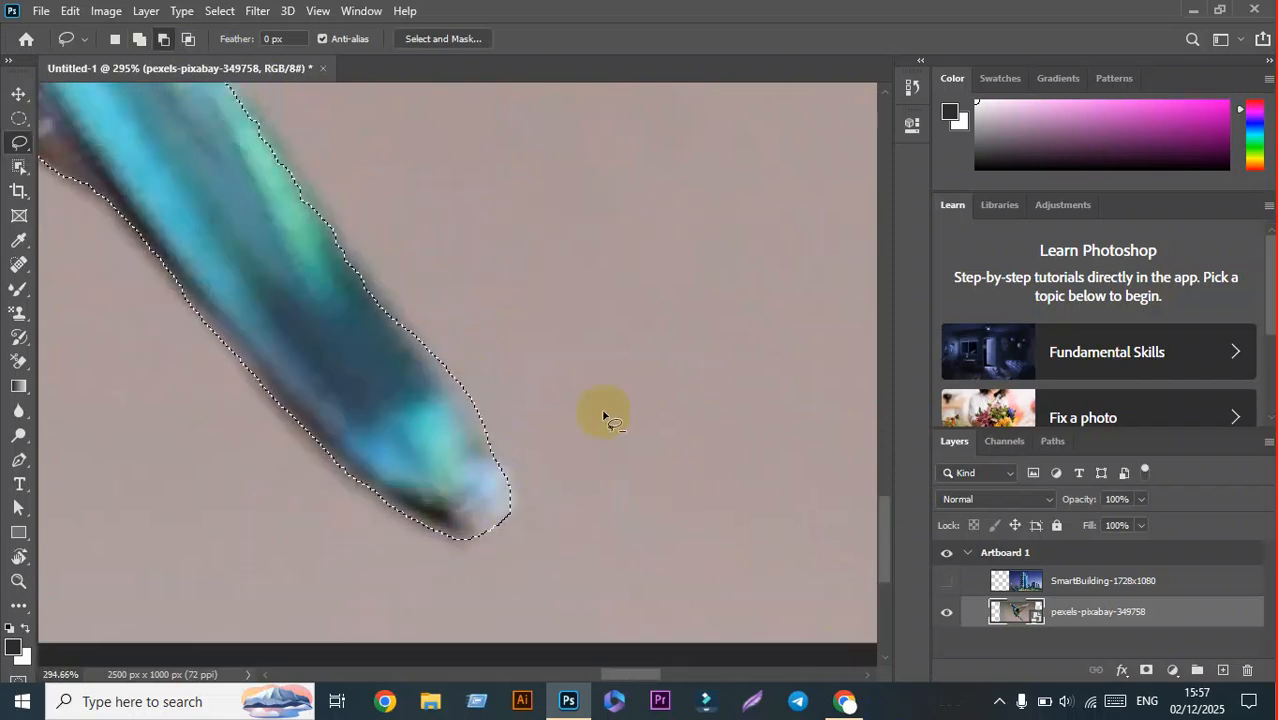
Step: Add the missed feathers along the body's right edge, from above the tail up to the wing, to the selection
scroll(576, 599, "up", 3)
scroll(423, 375, "down", 3)
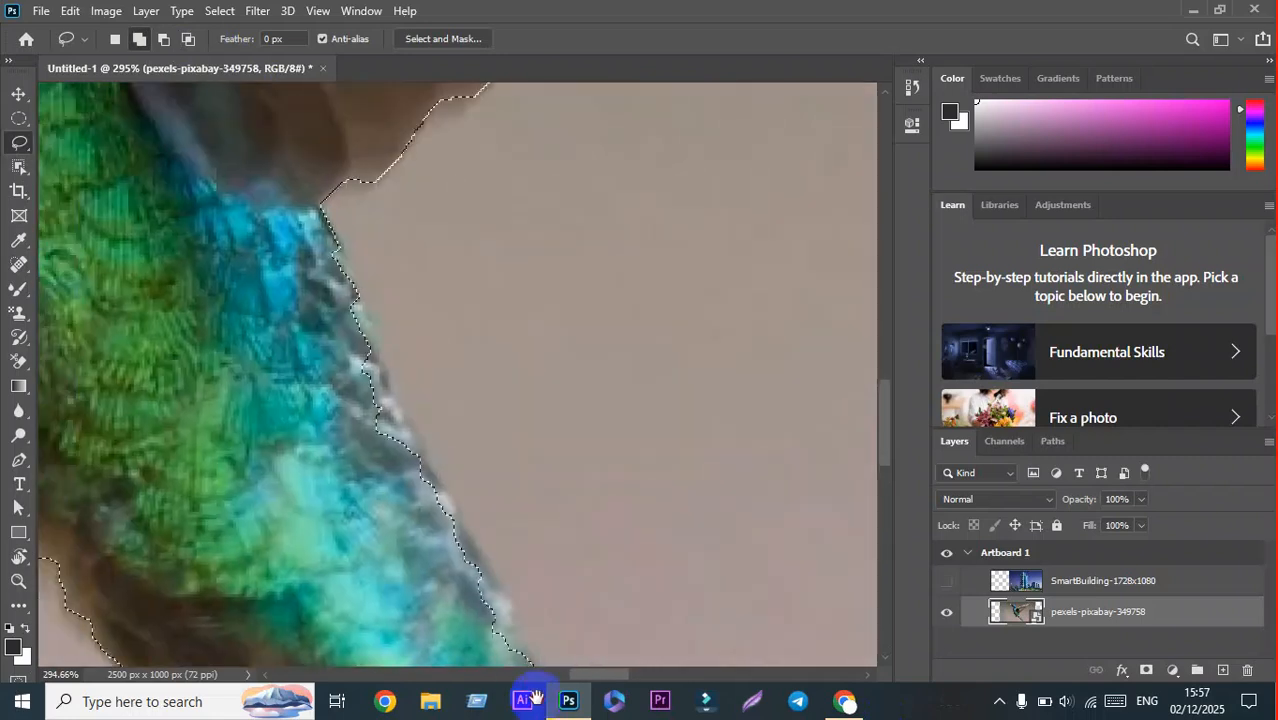
left_click_drag(317, 551, 285, 318)
left_click_drag(256, 366, 326, 316)
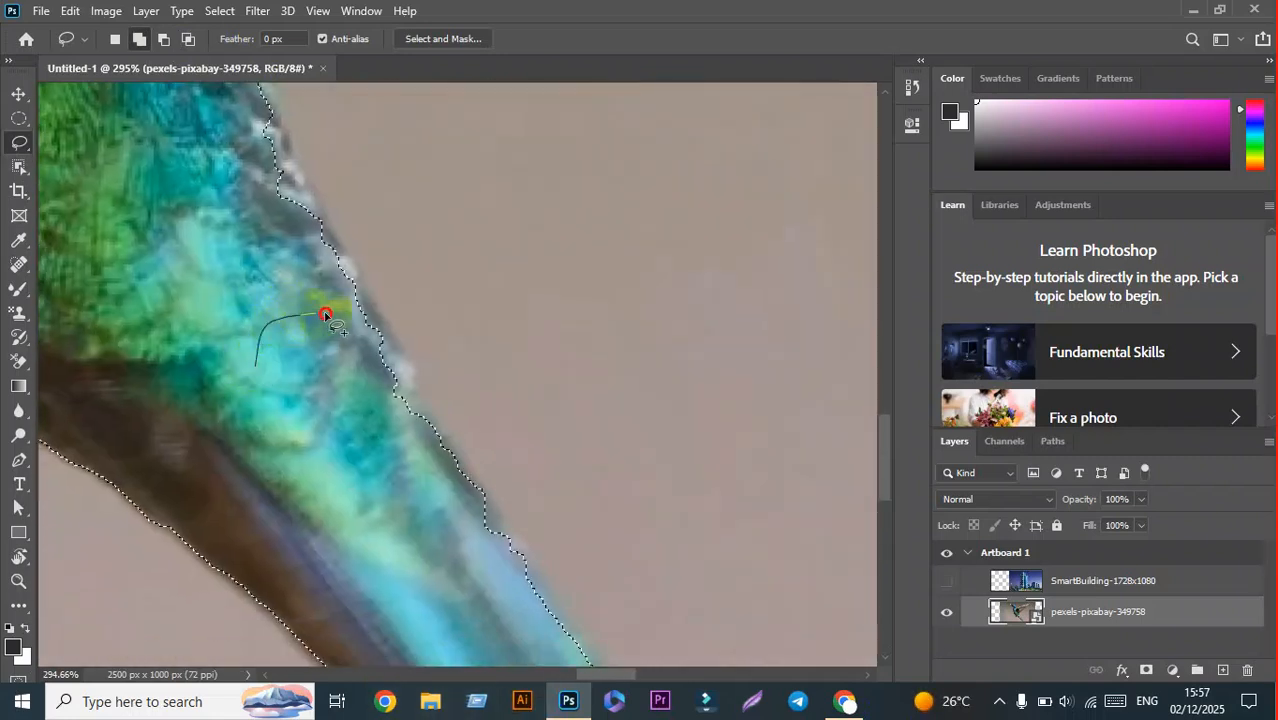
left_click_drag(500, 563, 502, 565)
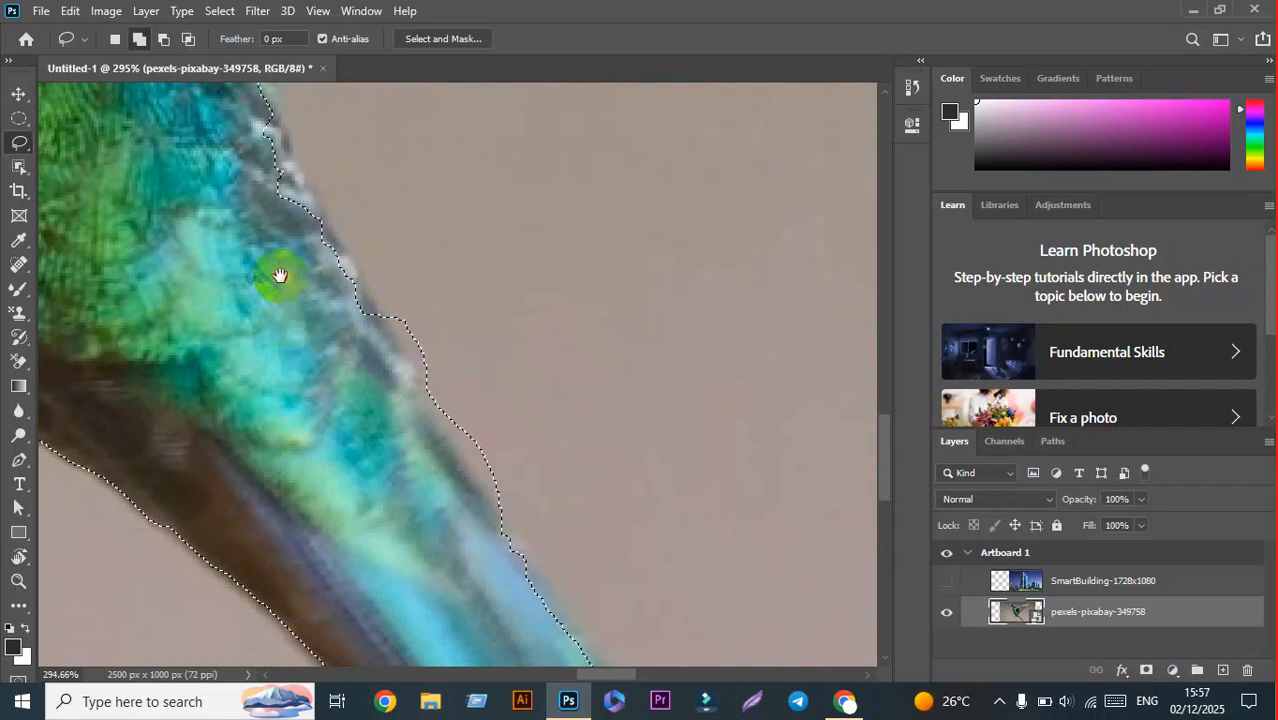
scroll(422, 585, "down", 3)
left_click_drag(360, 500, 404, 432)
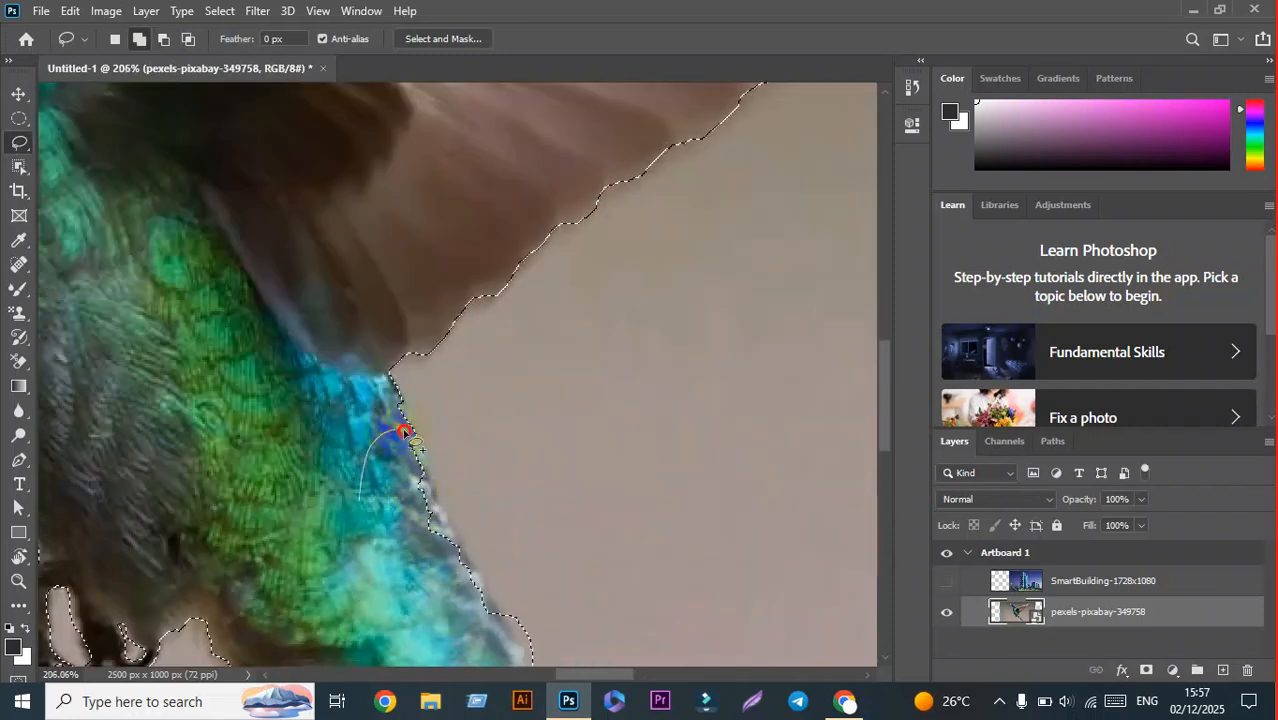
left_click_drag(303, 421, 303, 421)
scroll(265, 455, "down", 6)
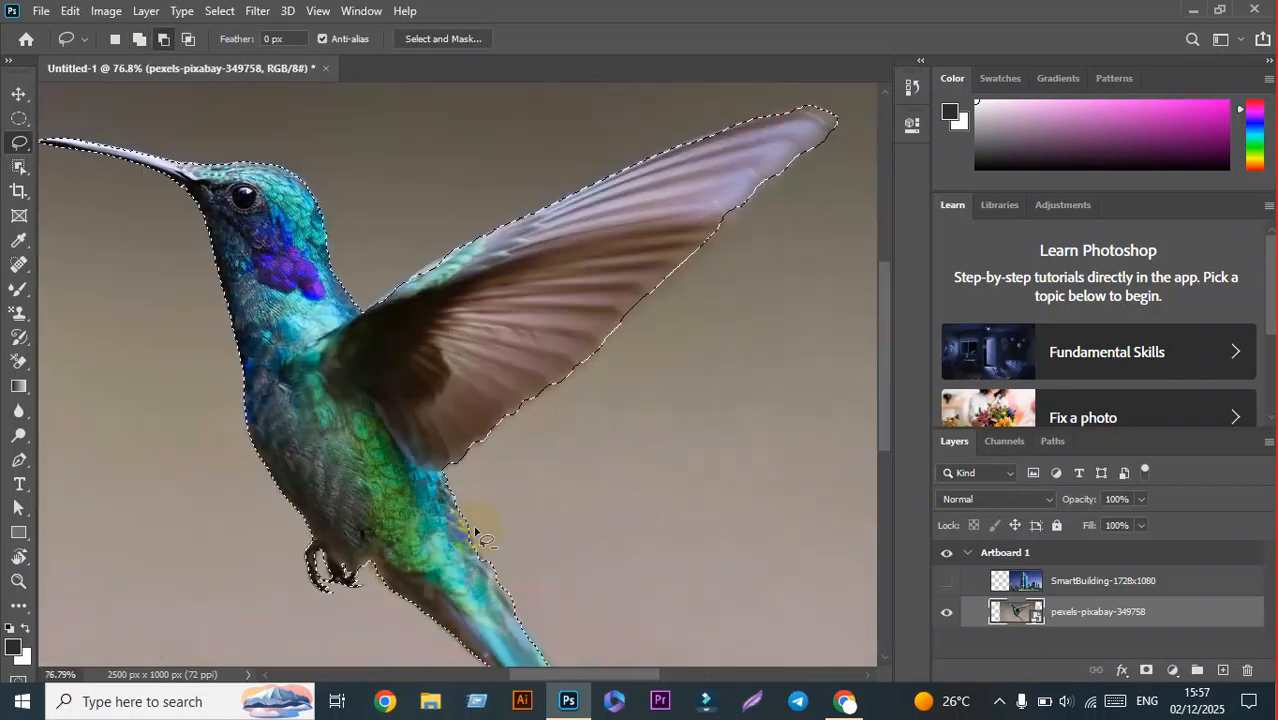
Step: Invert the selection and try to delete the background around the hummingbird
left_click(219, 10)
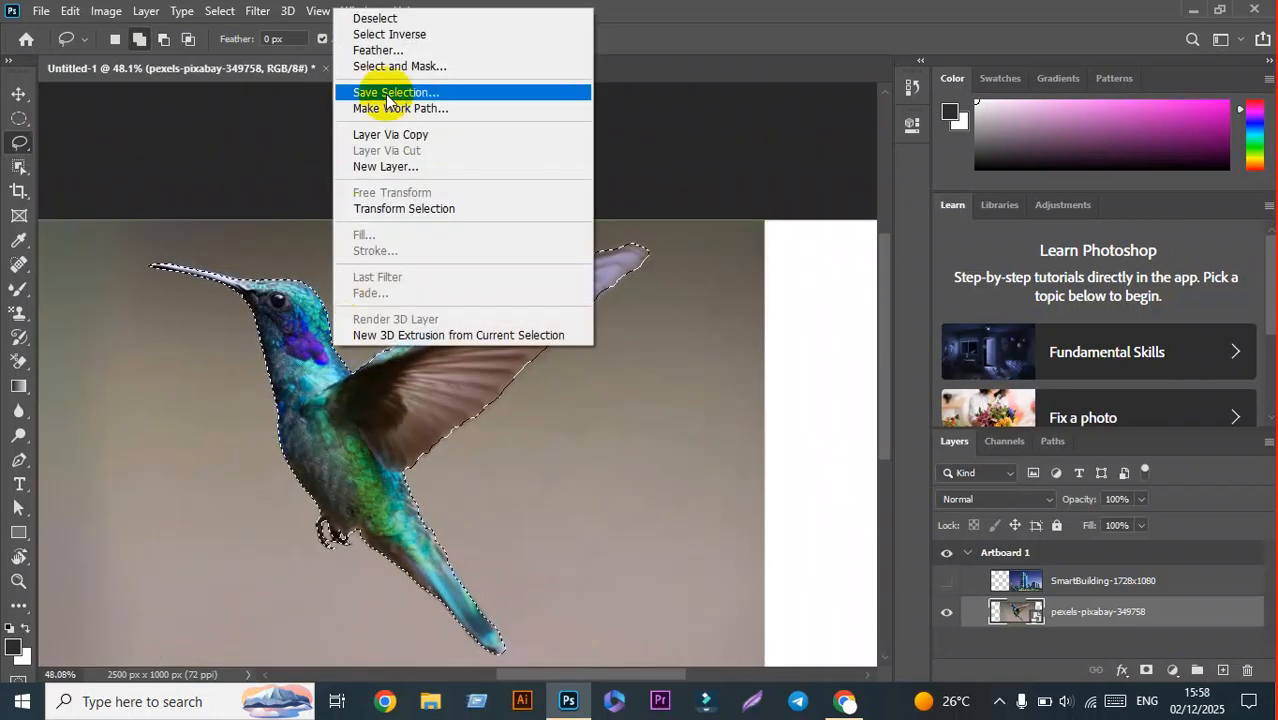
left_click(405, 34)
key("Delete")
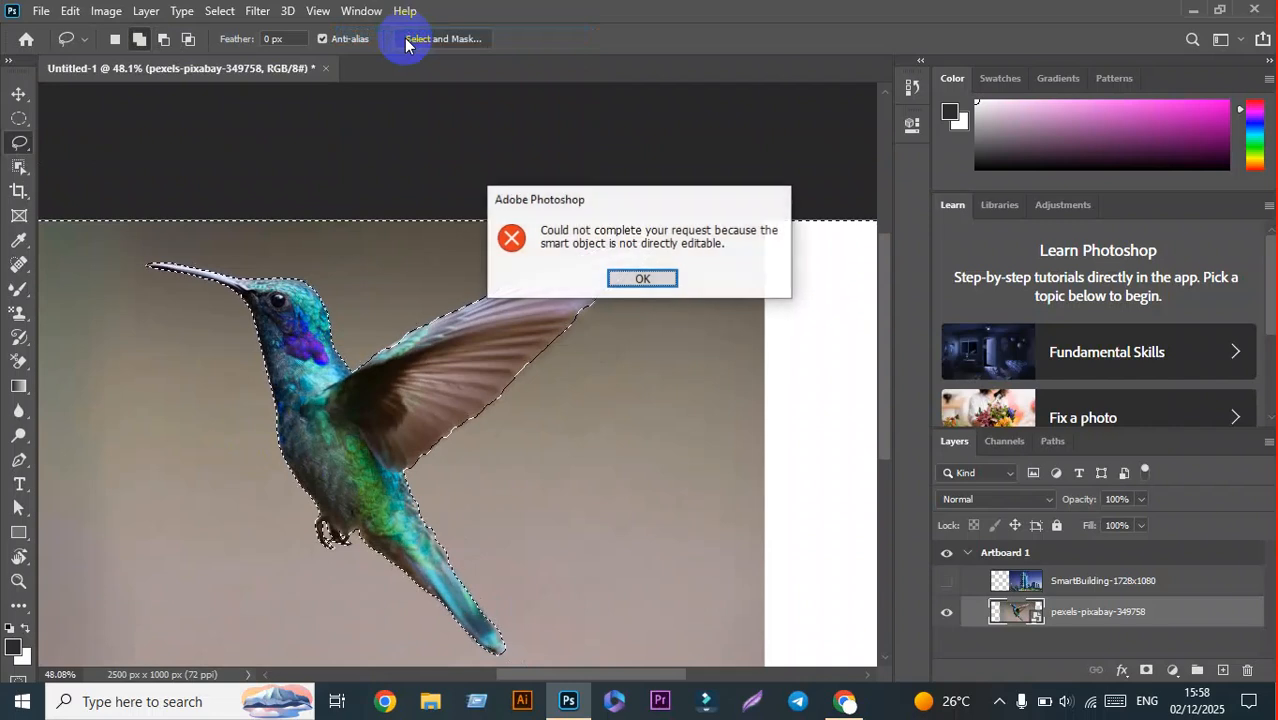
left_click(643, 279)
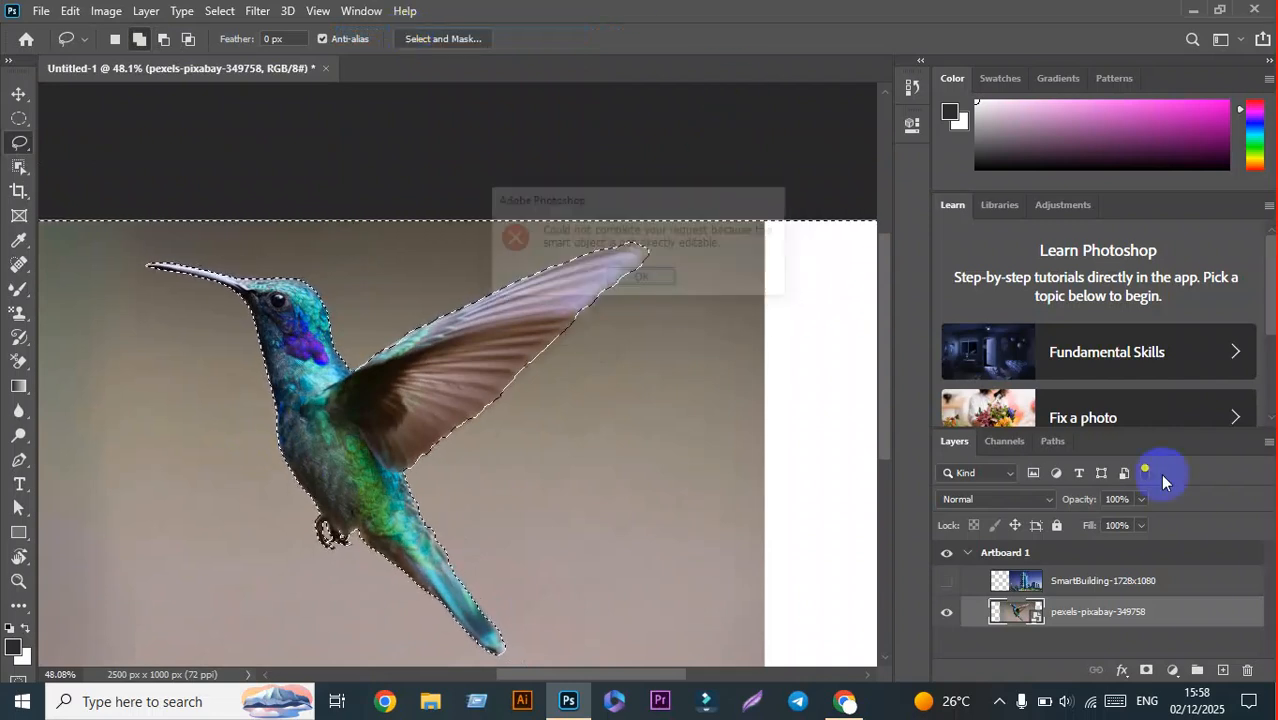
Step: Open the layer options for the pexels-pixabay-349758 layer
right_click(1097, 610)
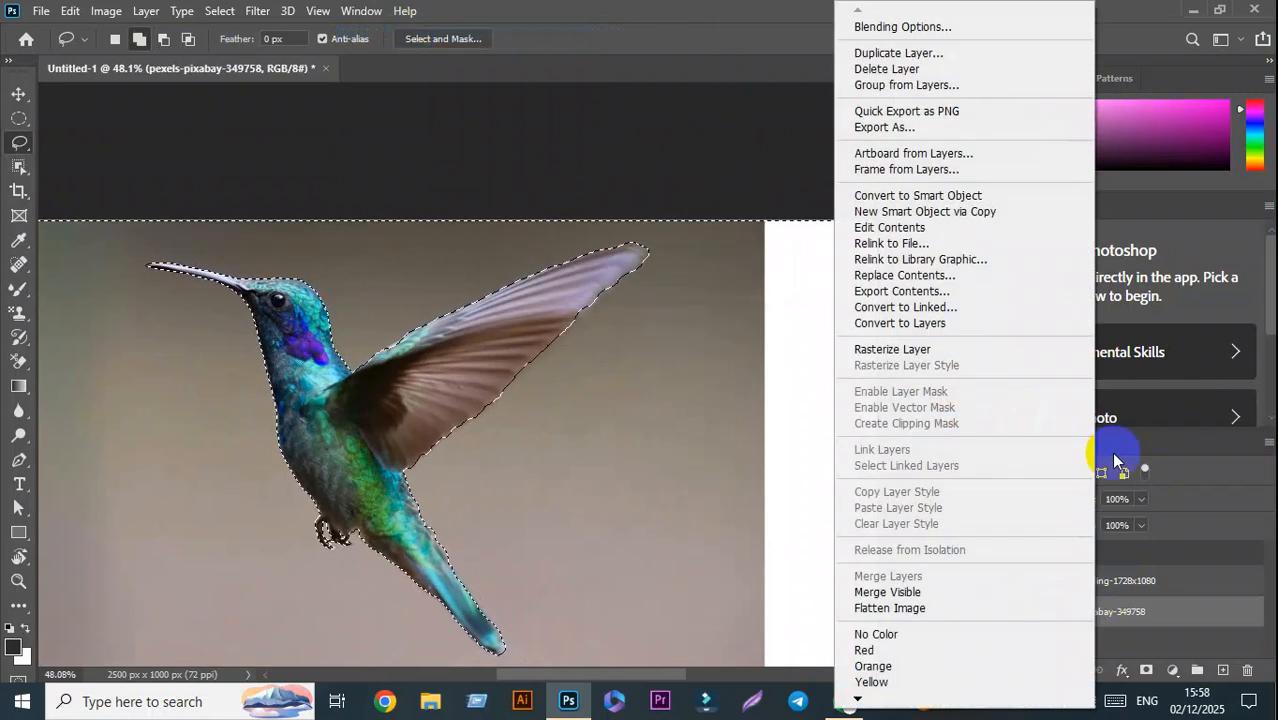
Step: Rasterize the pexels-pixabay-349758 layer and delete the selected background around the hummingbird
left_click(984, 348)
key("Delete")
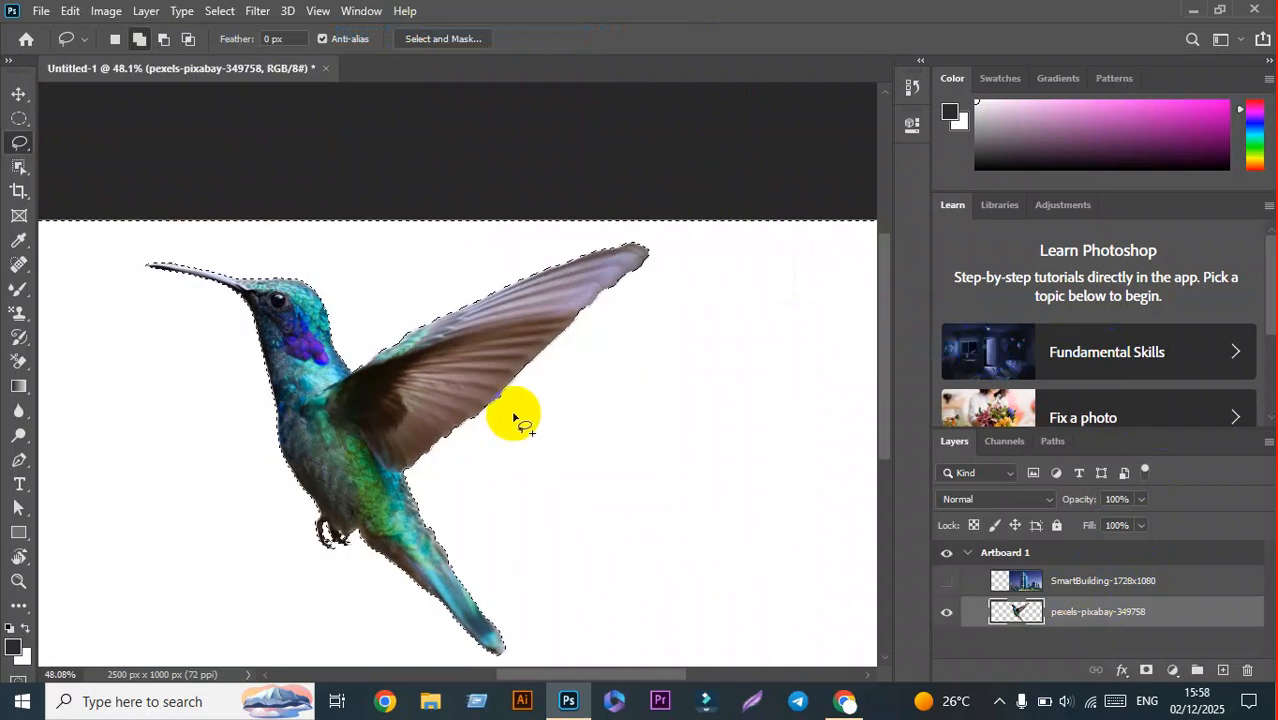
scroll(383, 266, "down", 3)
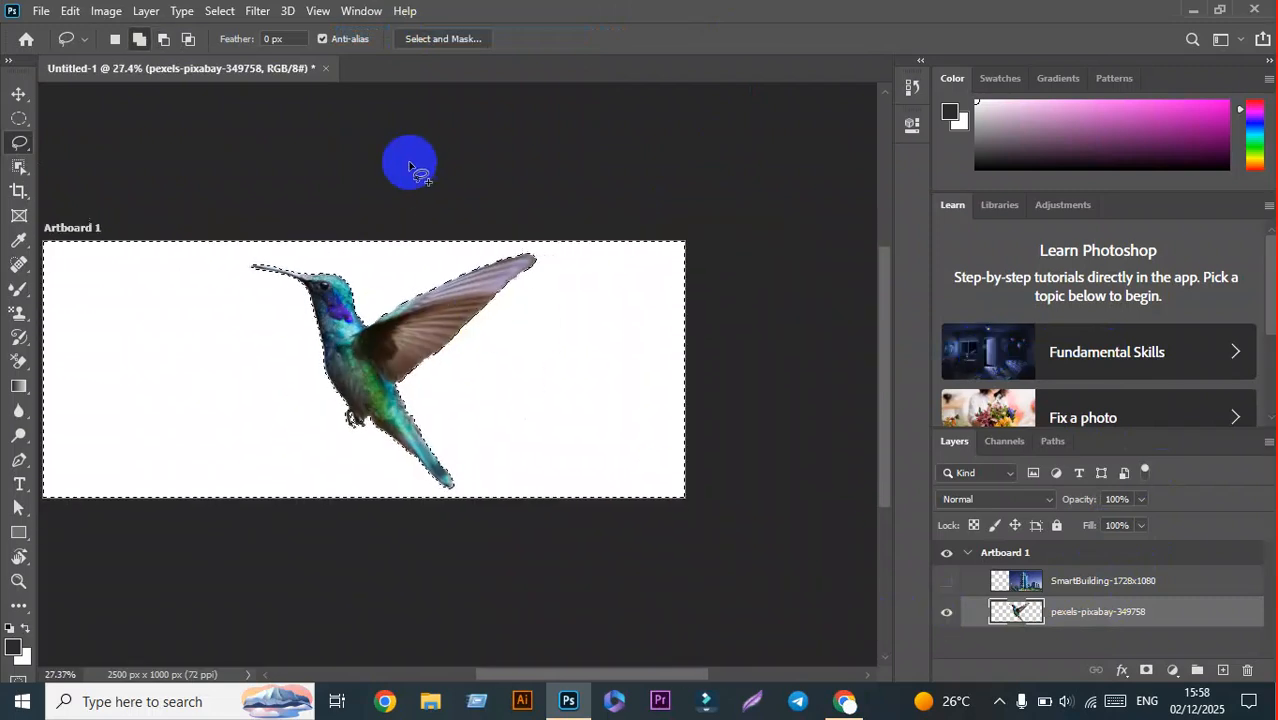
Step: Switch to the Move tool and clear the selection around the hummingbird
left_click(18, 93)
left_click(398, 210)
scroll(398, 210, "left", 2)
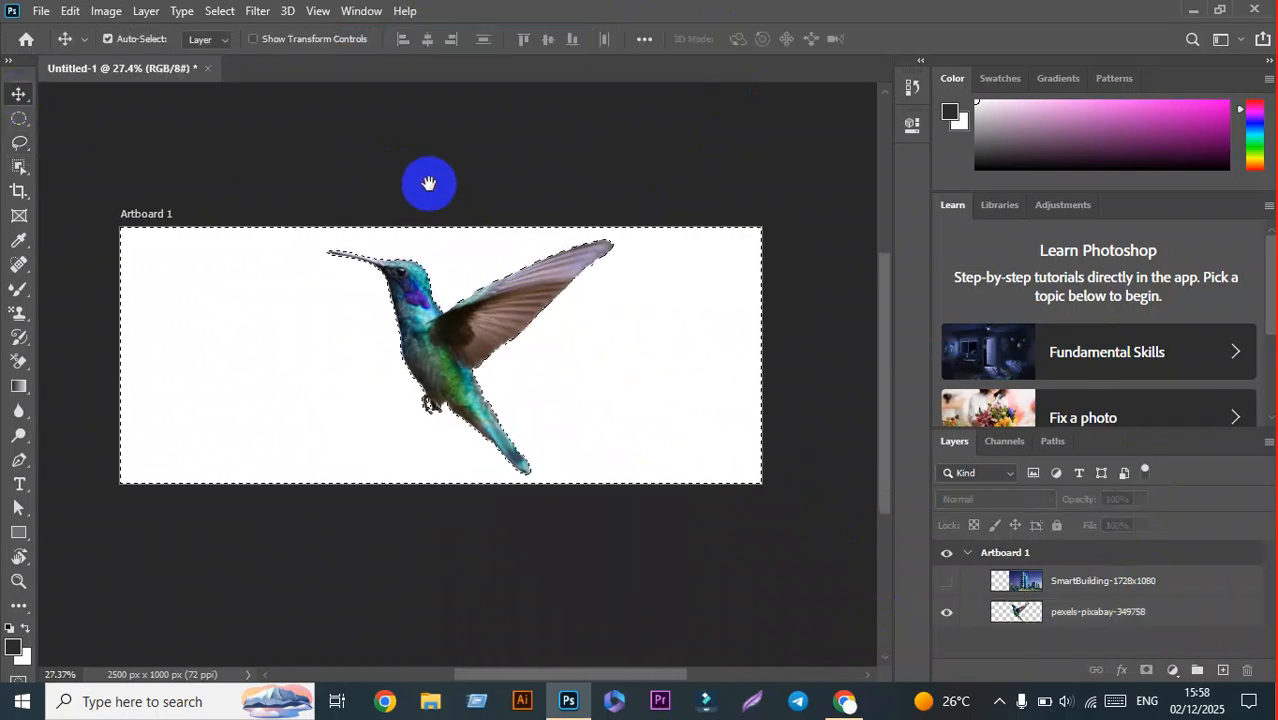
key("ctrl+d")
scroll(495, 343, "up", 3)
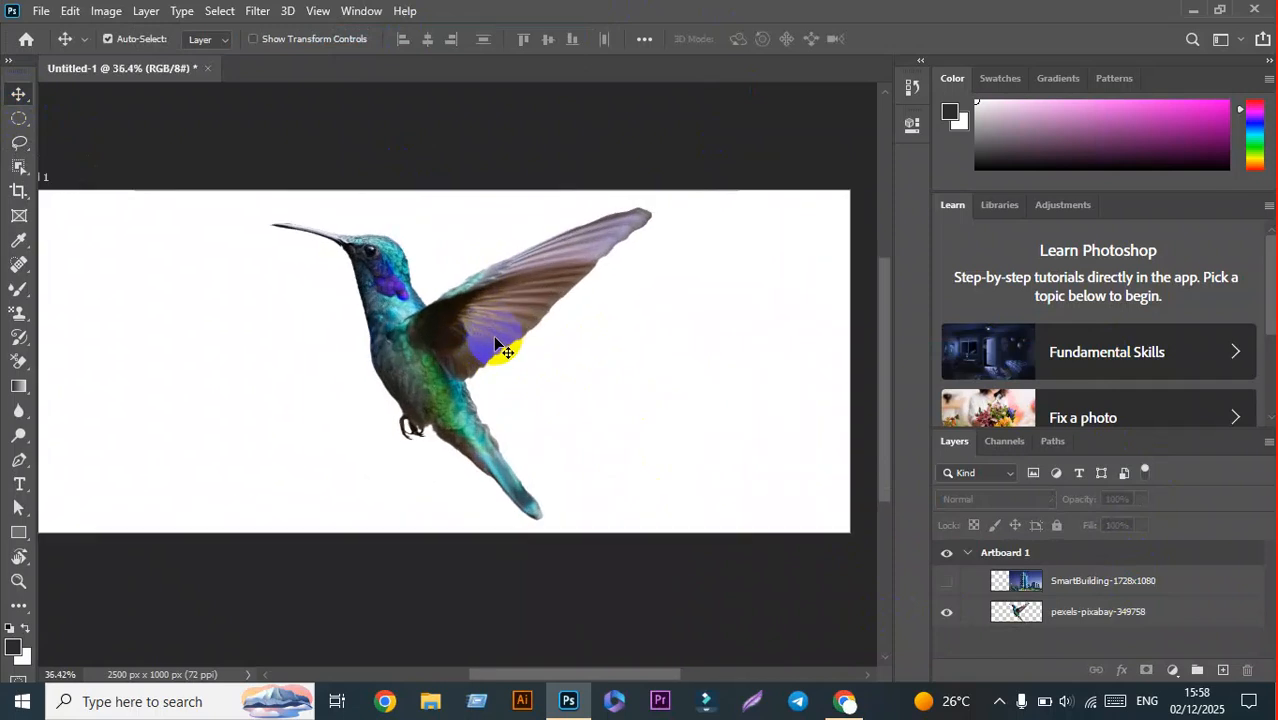
left_click_drag(497, 345, 495, 270)
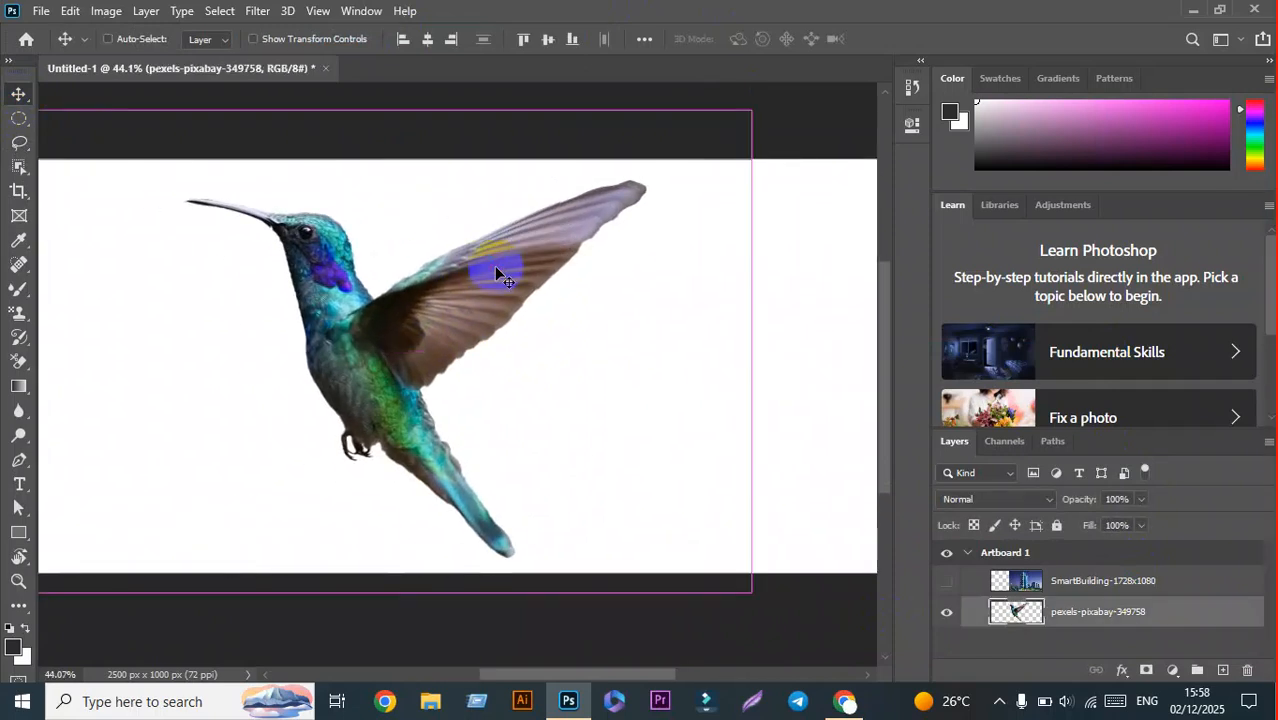
key("ctrl+t")
scroll(603, 343, "down", 1)
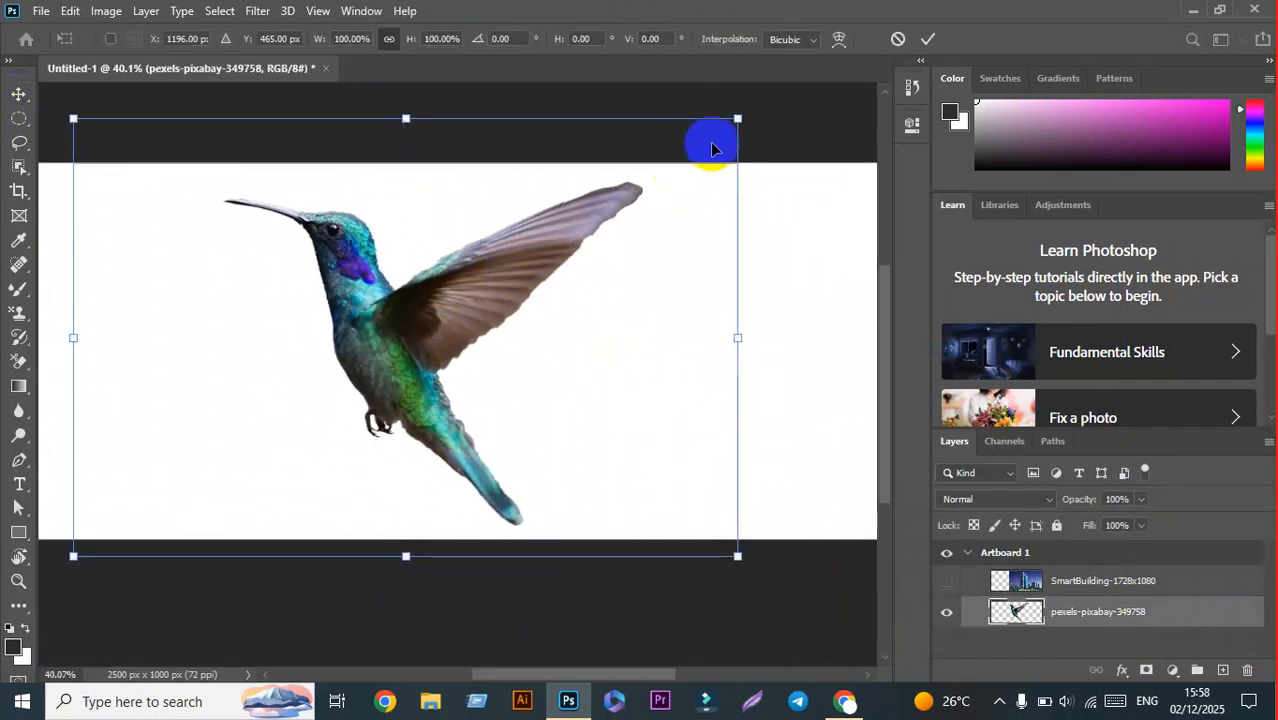
left_click_drag(740, 119, 522, 225)
left_click(897, 39)
Step: Reposition the hummingbird layer near the artboard's centre, scale it to about 90.5% and apply the transform
left_click_drag(437, 214, 541, 177)
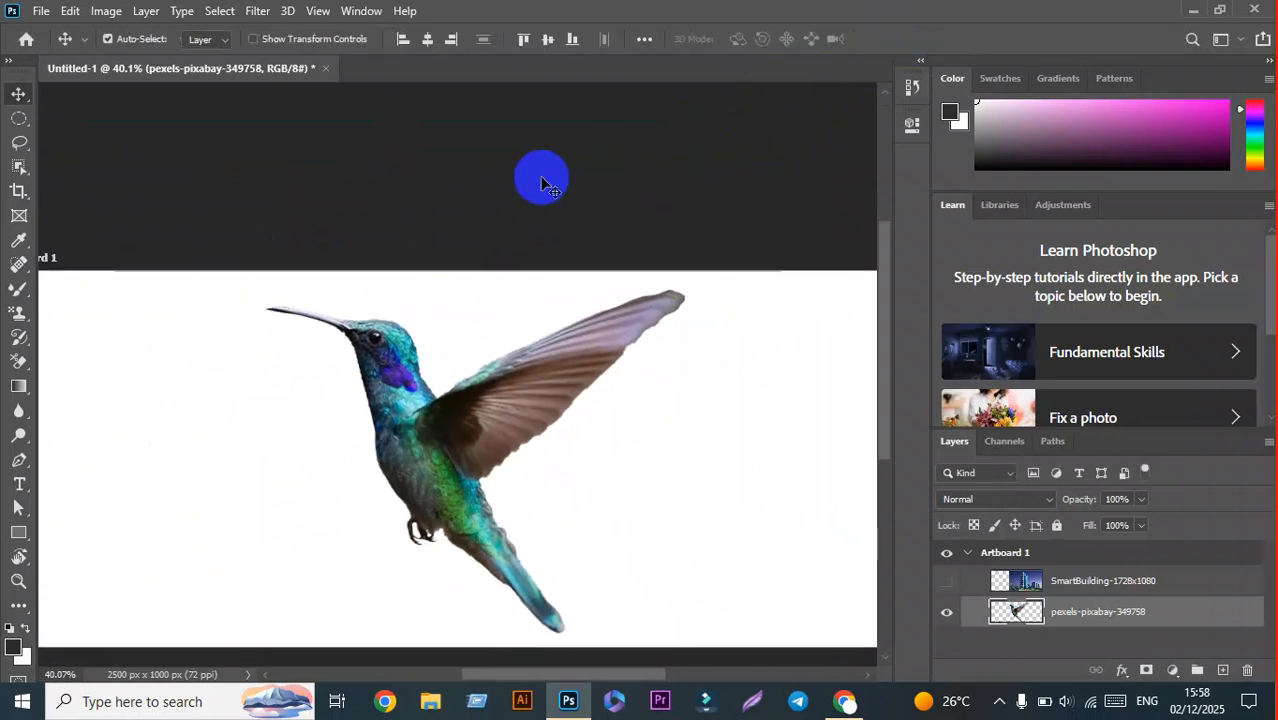
left_click_drag(542, 414, 509, 425)
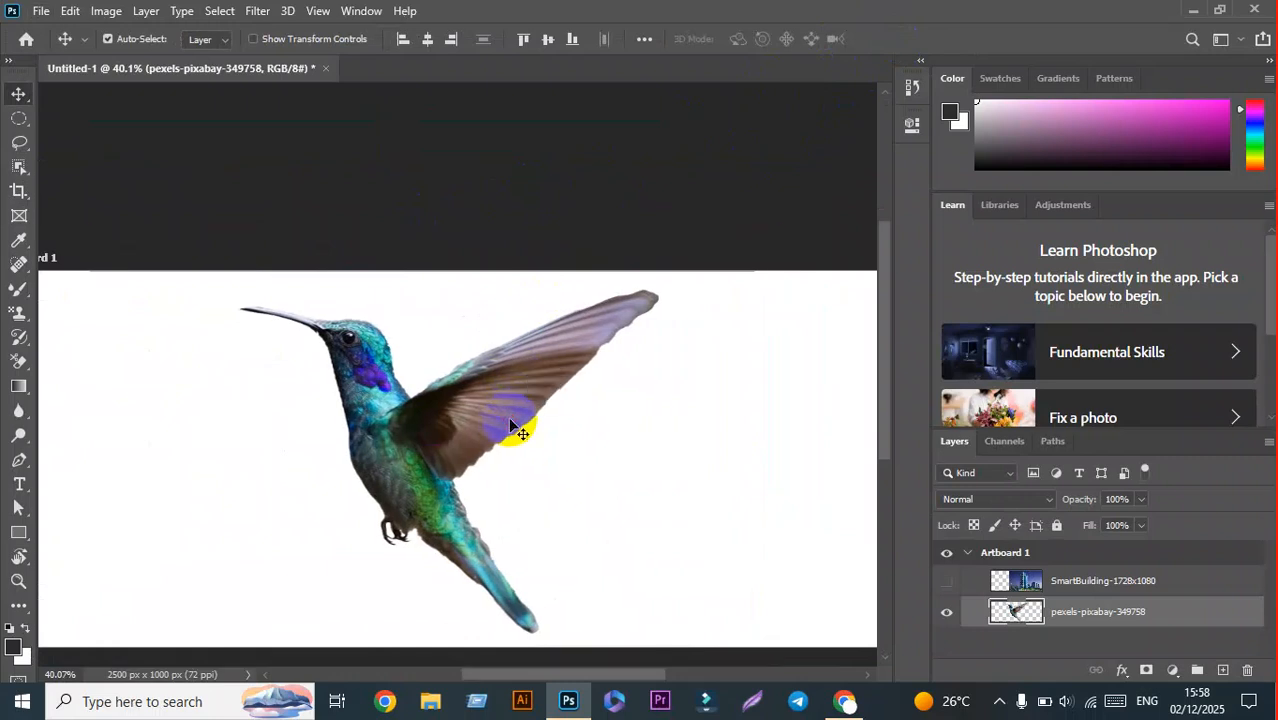
key("ctrl+t")
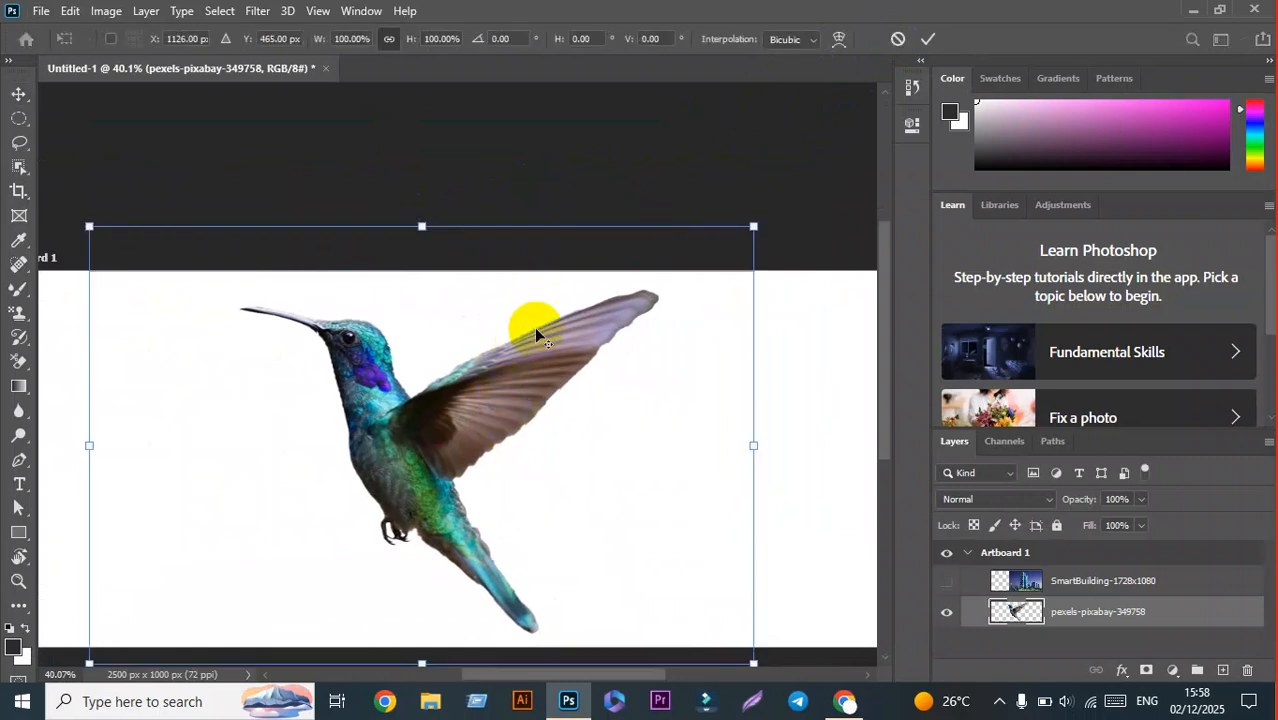
scroll(545, 322, "down", 2)
left_click_drag(519, 408, 599, 399)
scroll(442, 346, "down", 2)
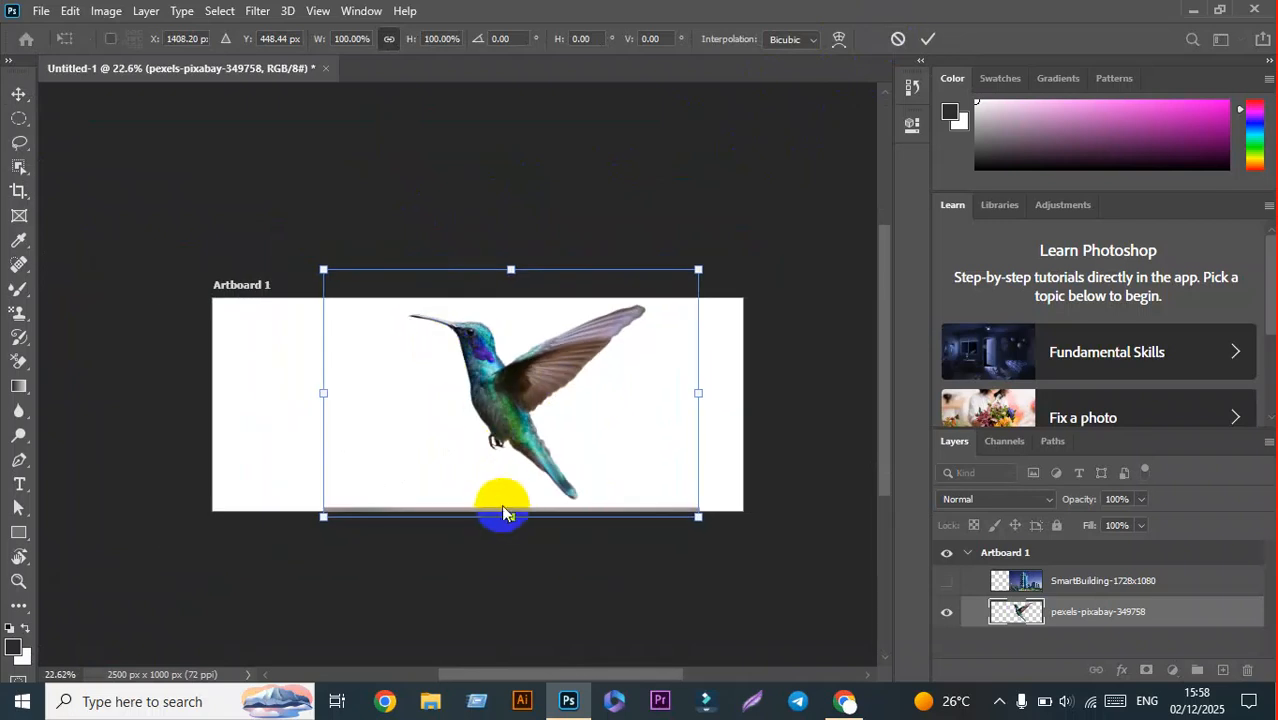
left_click_drag(512, 514, 465, 560)
left_click_drag(500, 474, 488, 458)
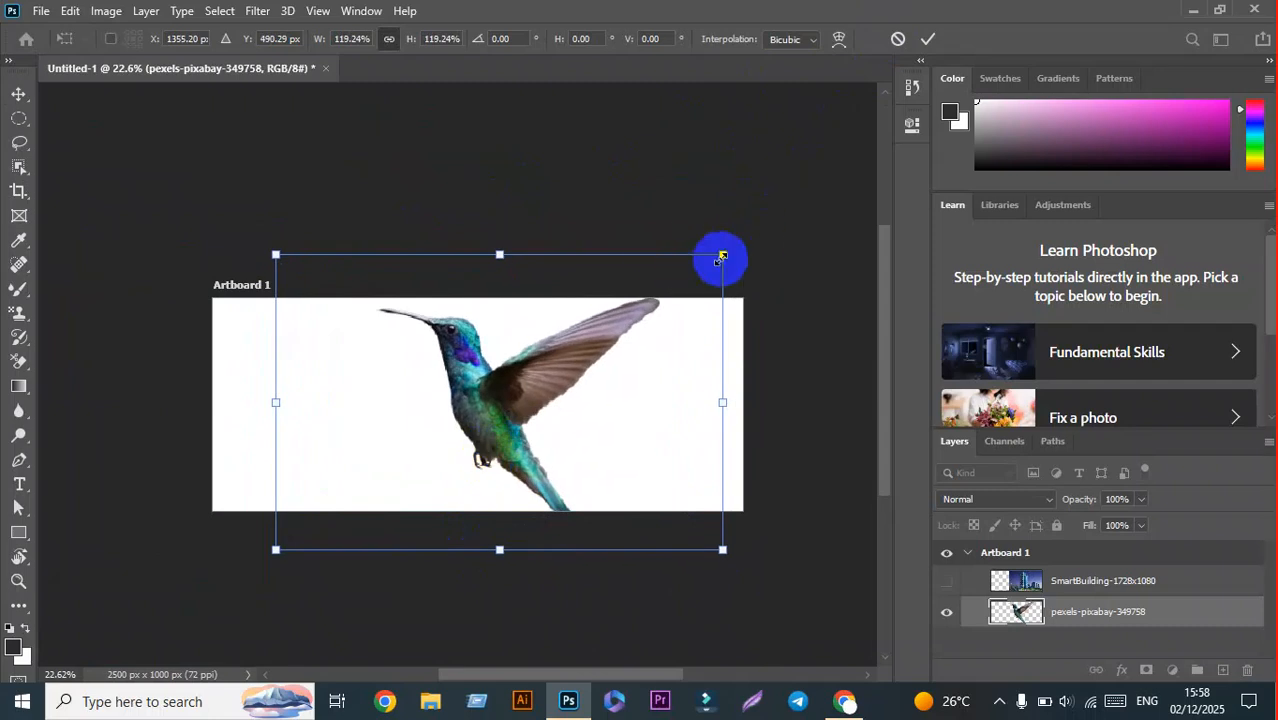
left_click_drag(721, 258, 532, 356)
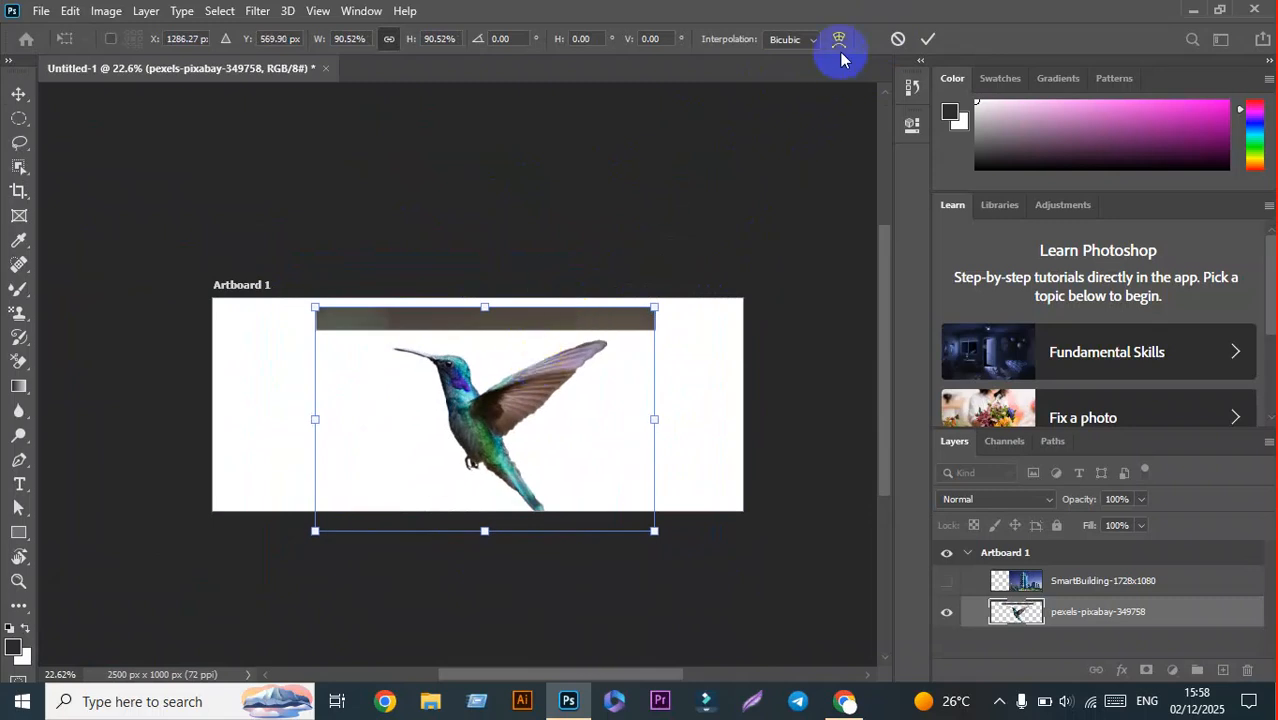
left_click(928, 38)
Step: Enclose the leftover grey strip above the hummingbird with the Rectangular Marquee tool and delete it from the pexels-pixabay-349758 layer
scroll(582, 277, "up", 3)
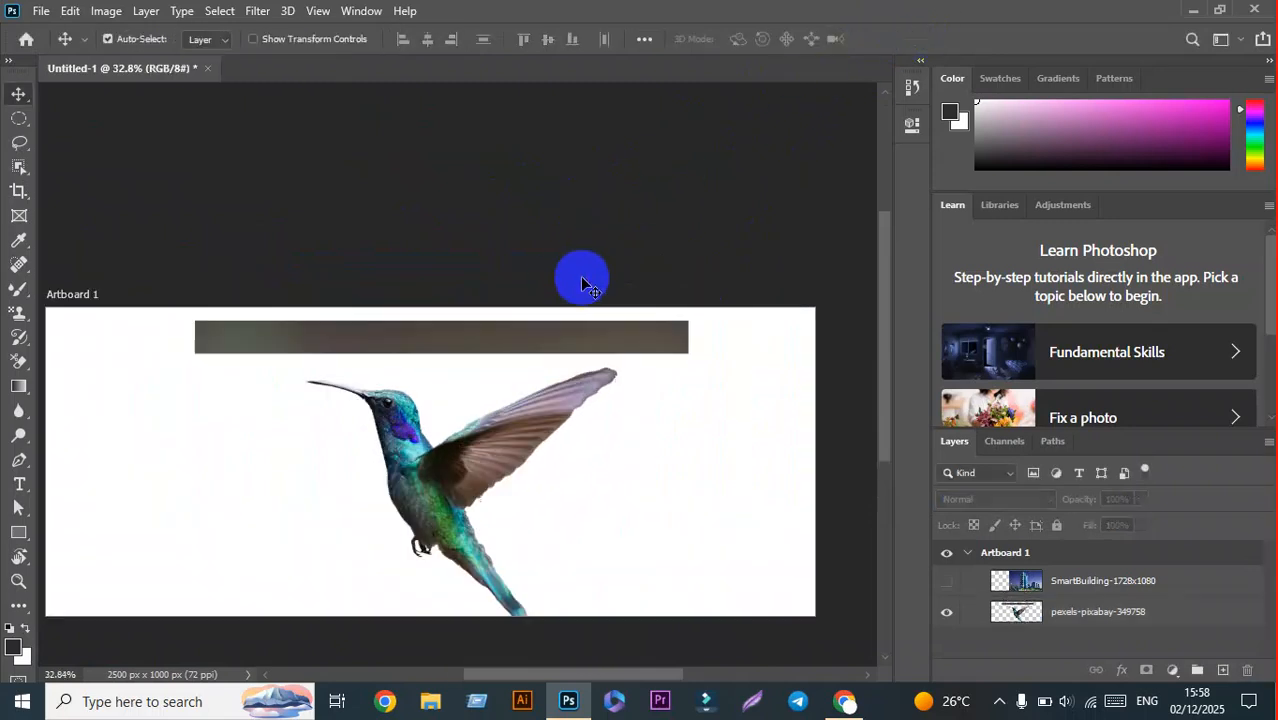
left_click(19, 118)
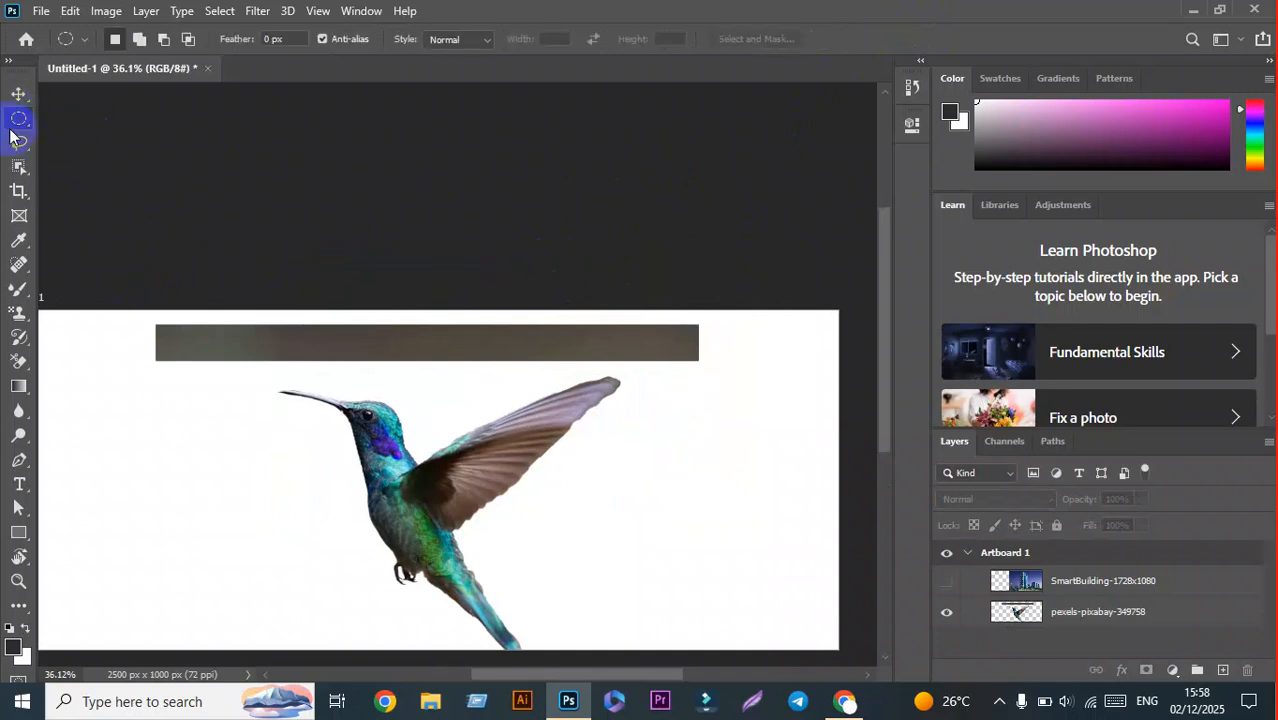
right_click(17, 121)
left_click(51, 108)
left_click_drag(67, 313, 786, 371)
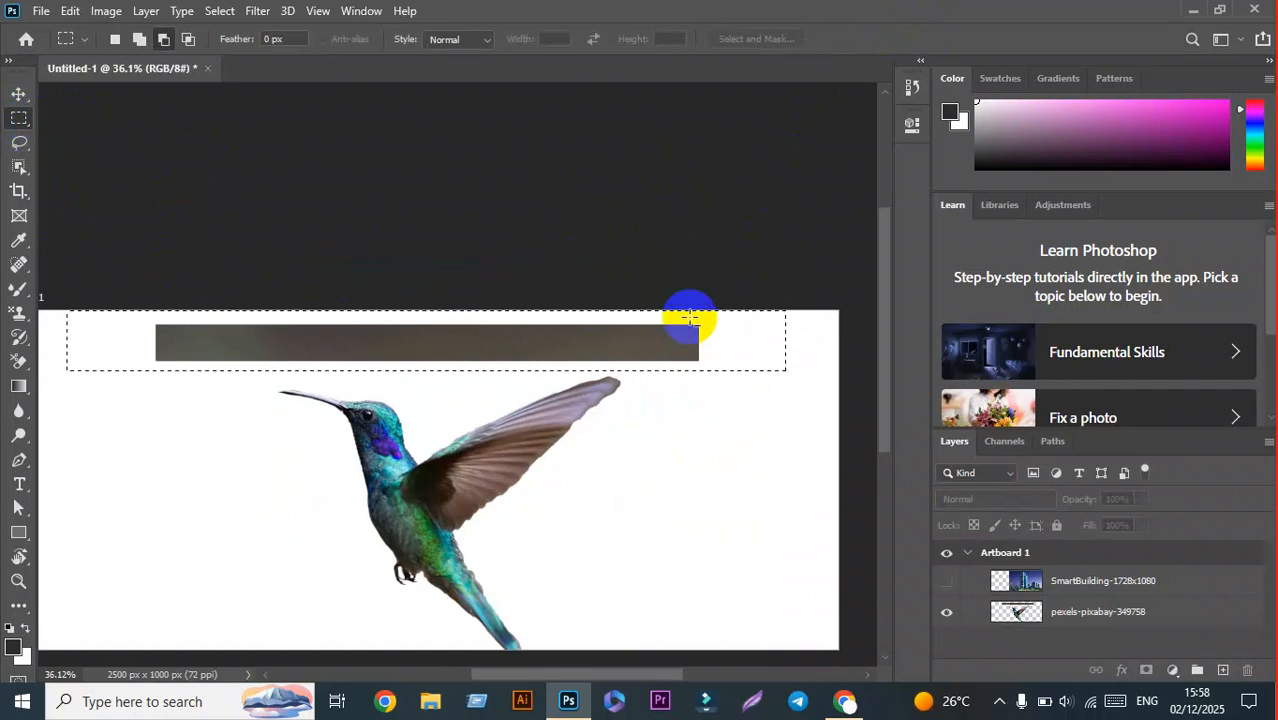
left_click(1160, 608)
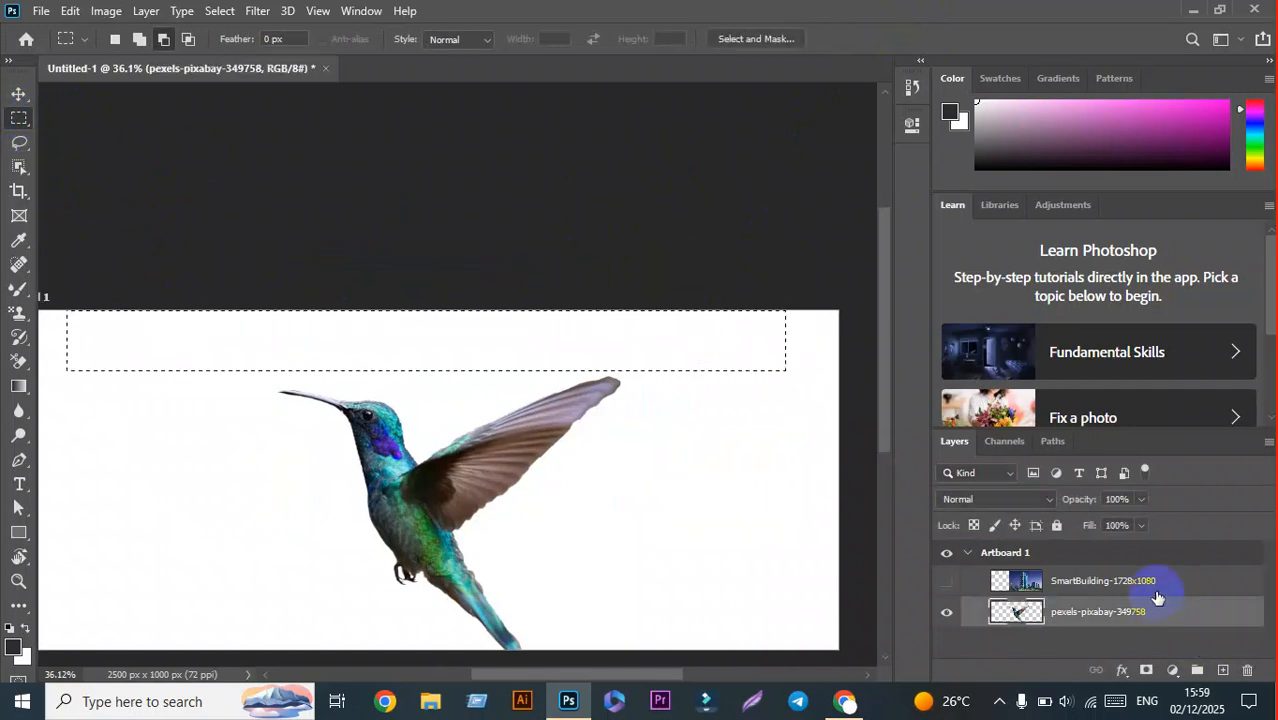
Step: Move the hummingbird up about 134 px and delete the leftover grey strip below it with a rectangular selection
left_click(18, 94)
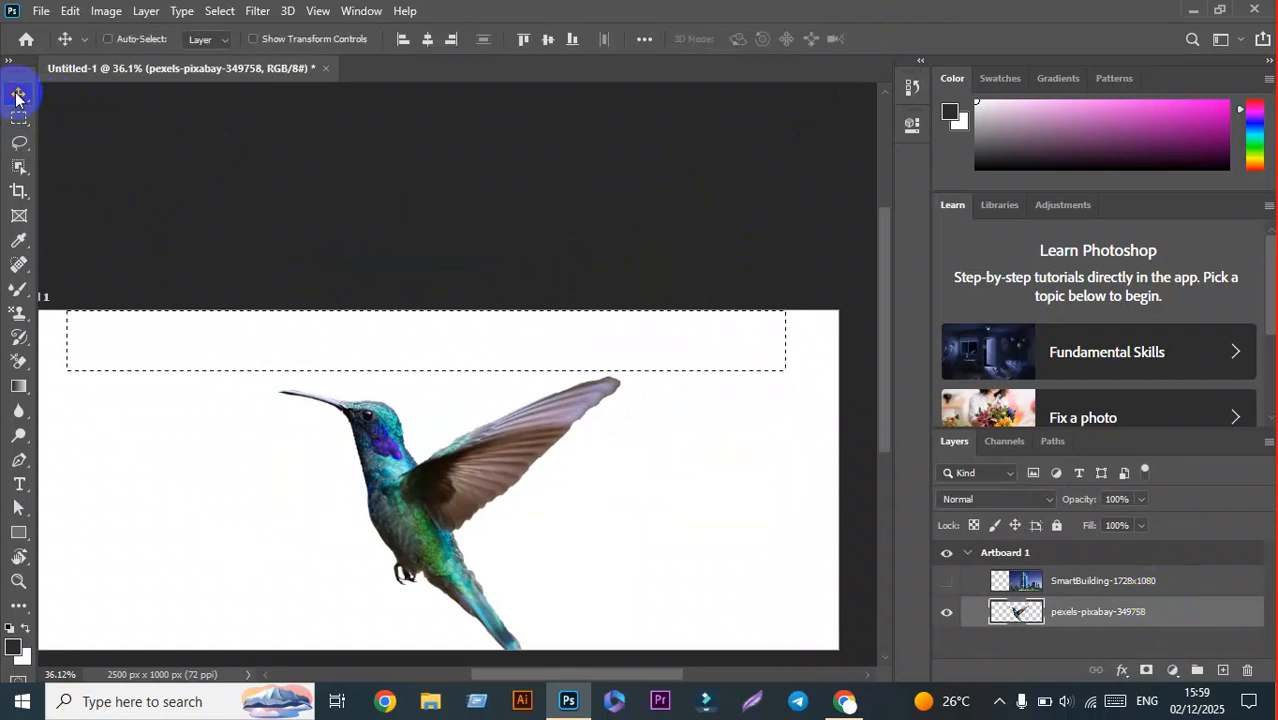
left_click_drag(463, 415, 433, 372)
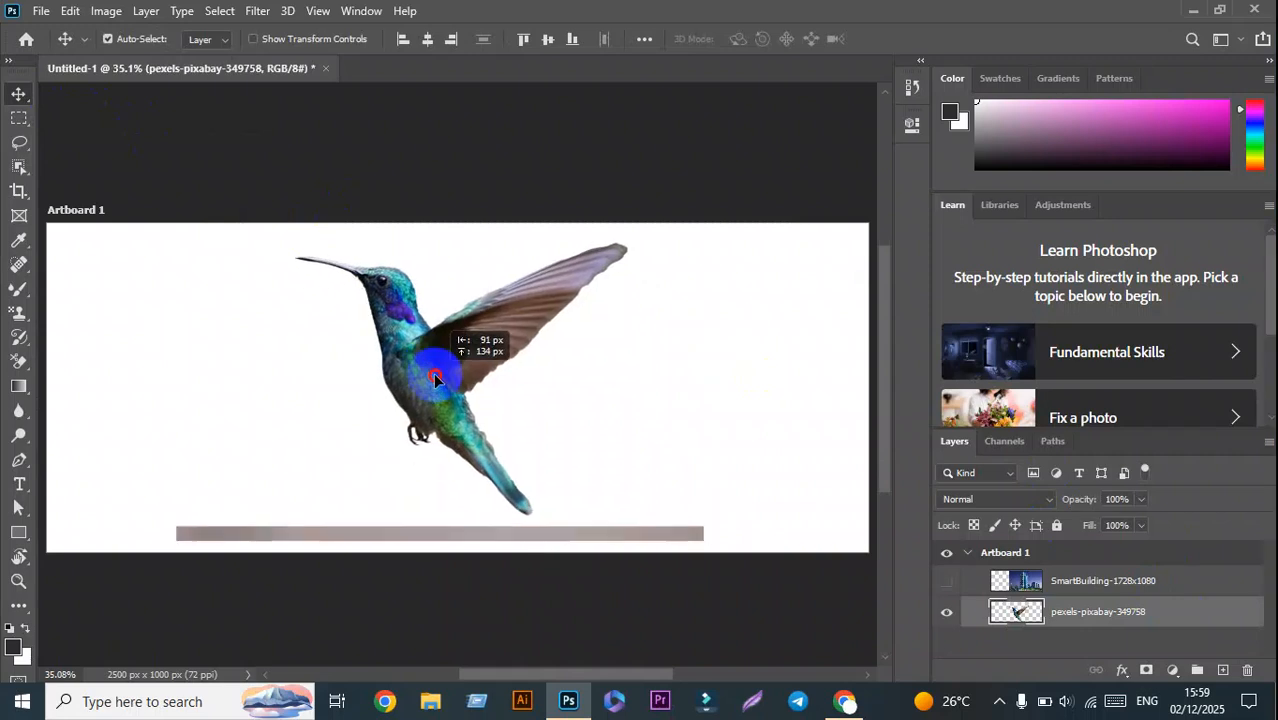
left_click(18, 120)
left_click_drag(147, 511, 795, 618)
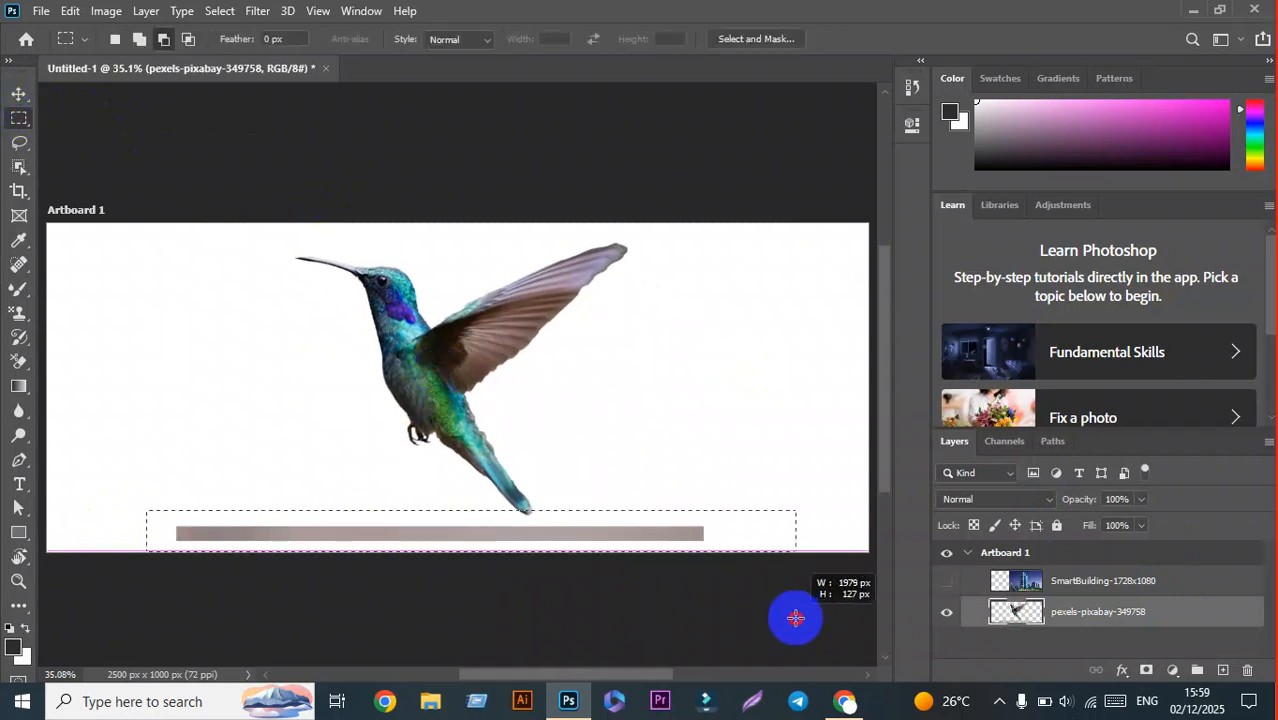
left_click(573, 563)
left_click_drag(164, 518, 720, 570)
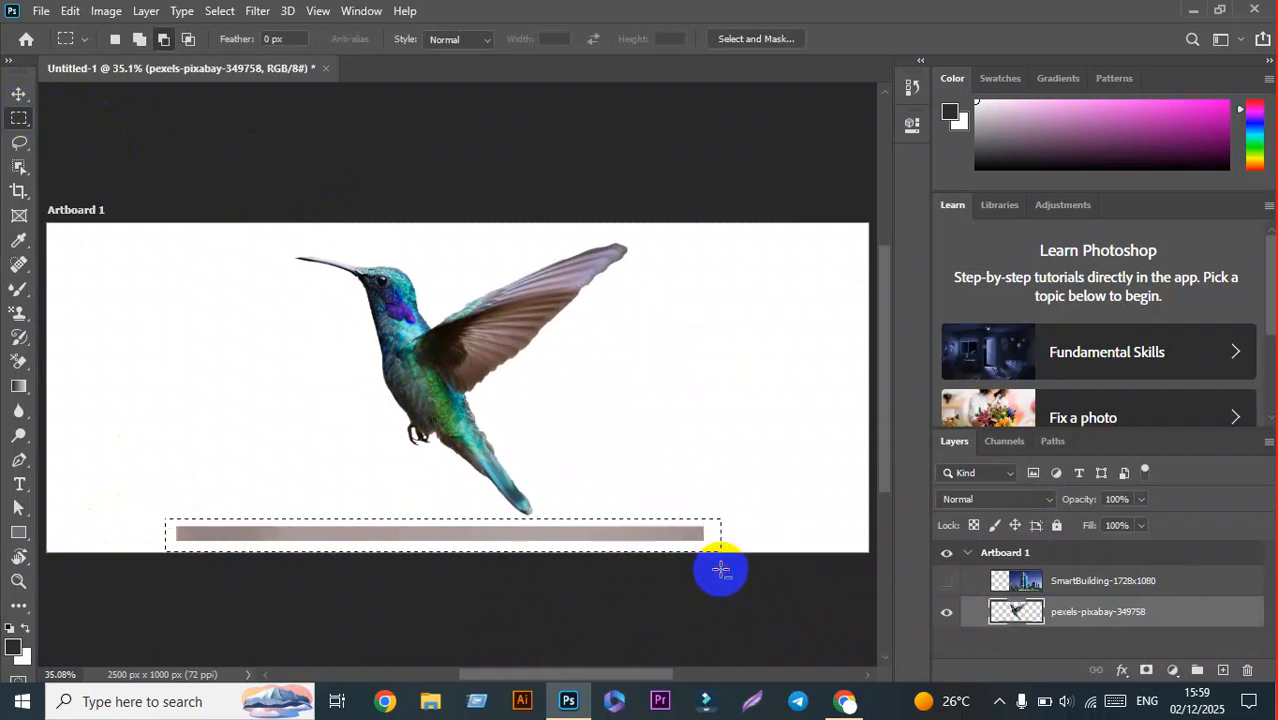
key("Delete")
left_click(720, 572)
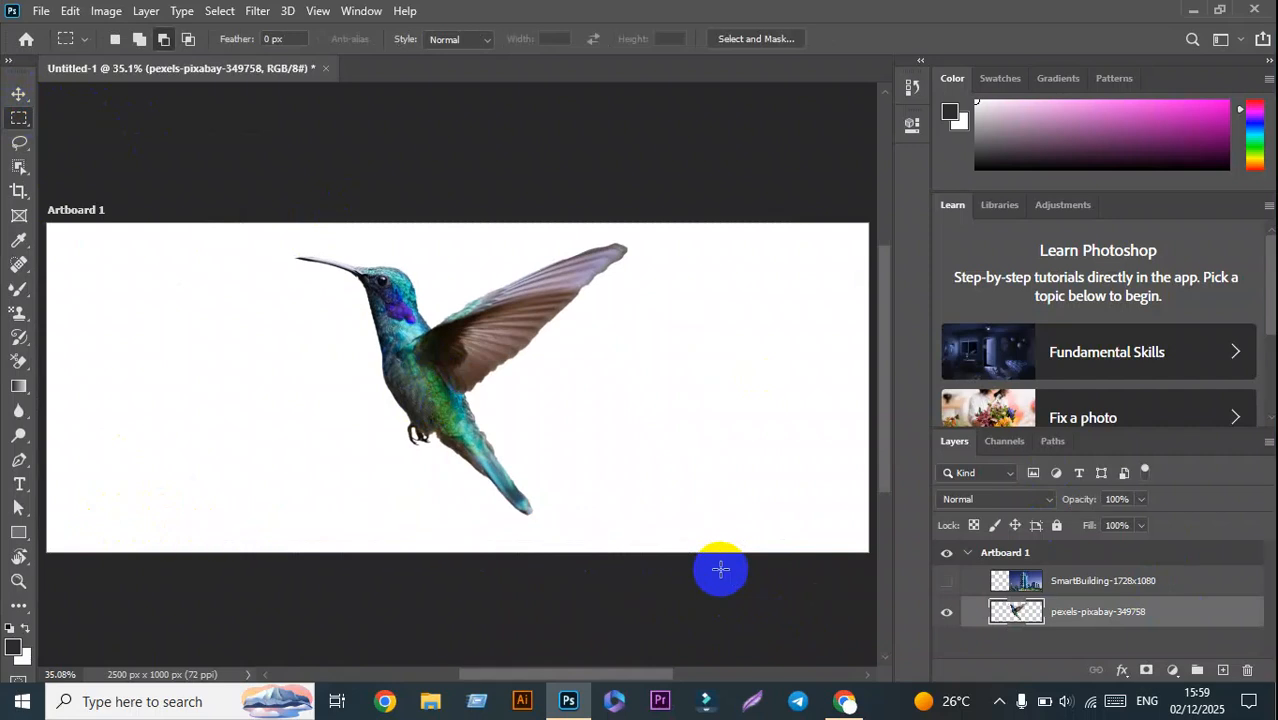
Step: Shift and proportionally enlarge the hummingbird with Free Transform, leaving similar small margins above and below it on the artboard
left_click(18, 102)
left_click_drag(460, 362, 418, 368)
key("ctrl")
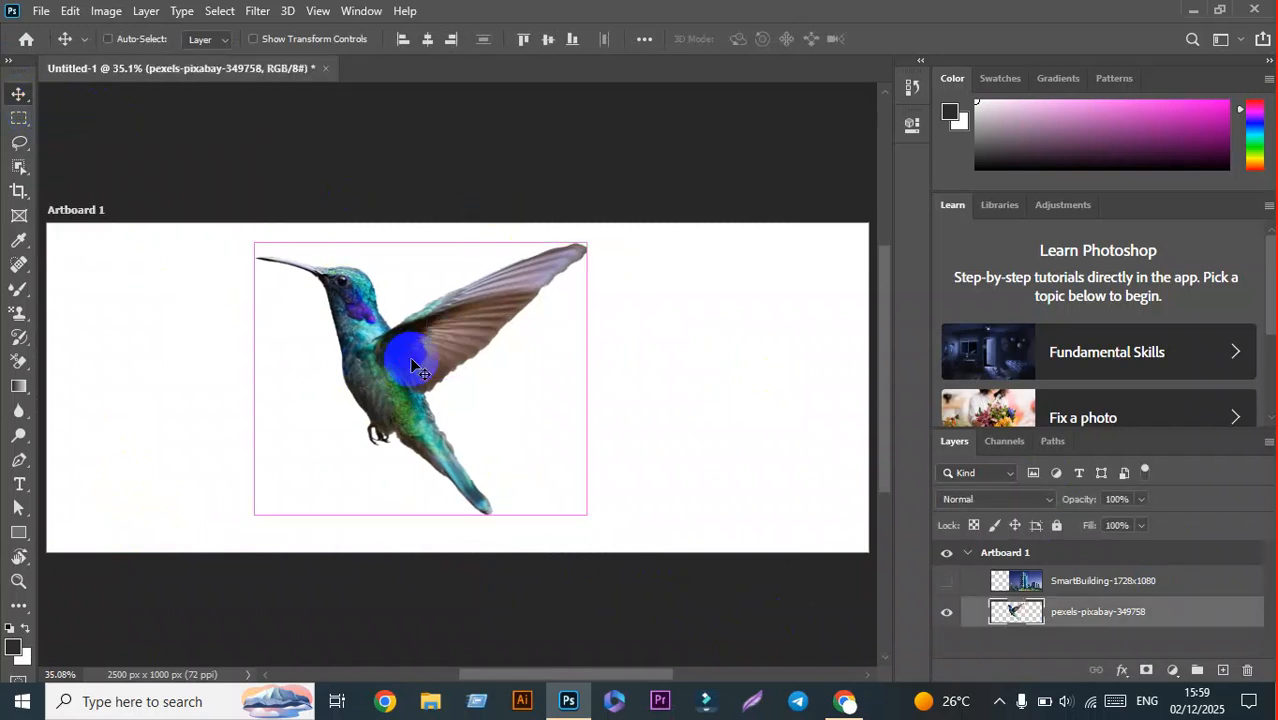
key("ctrl+t")
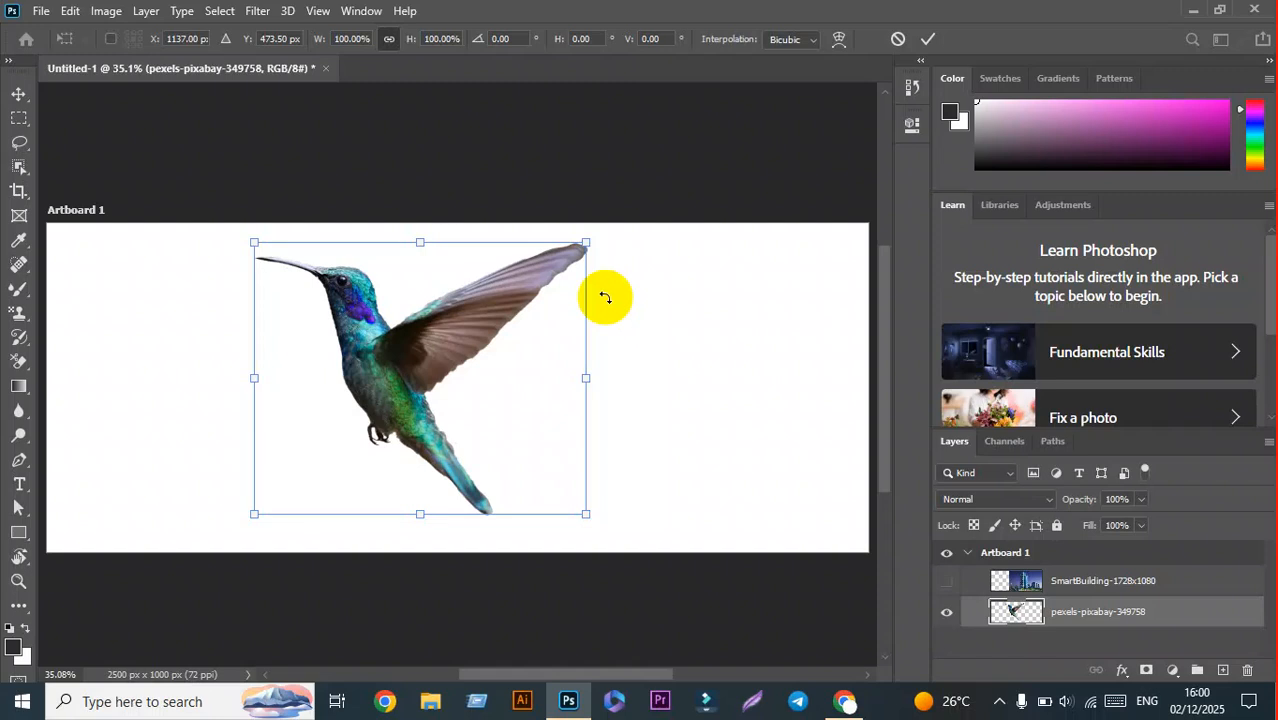
left_click_drag(584, 384, 638, 378)
left_click_drag(443, 543, 434, 556)
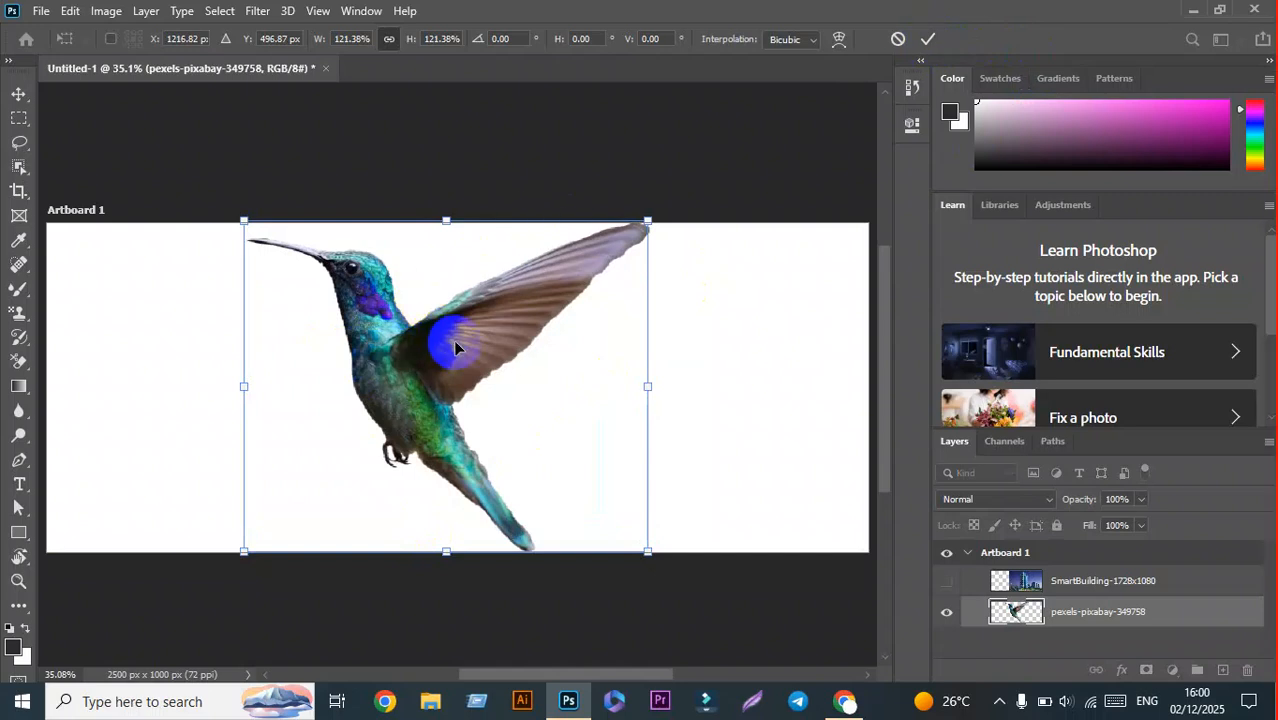
left_click_drag(451, 217, 448, 240)
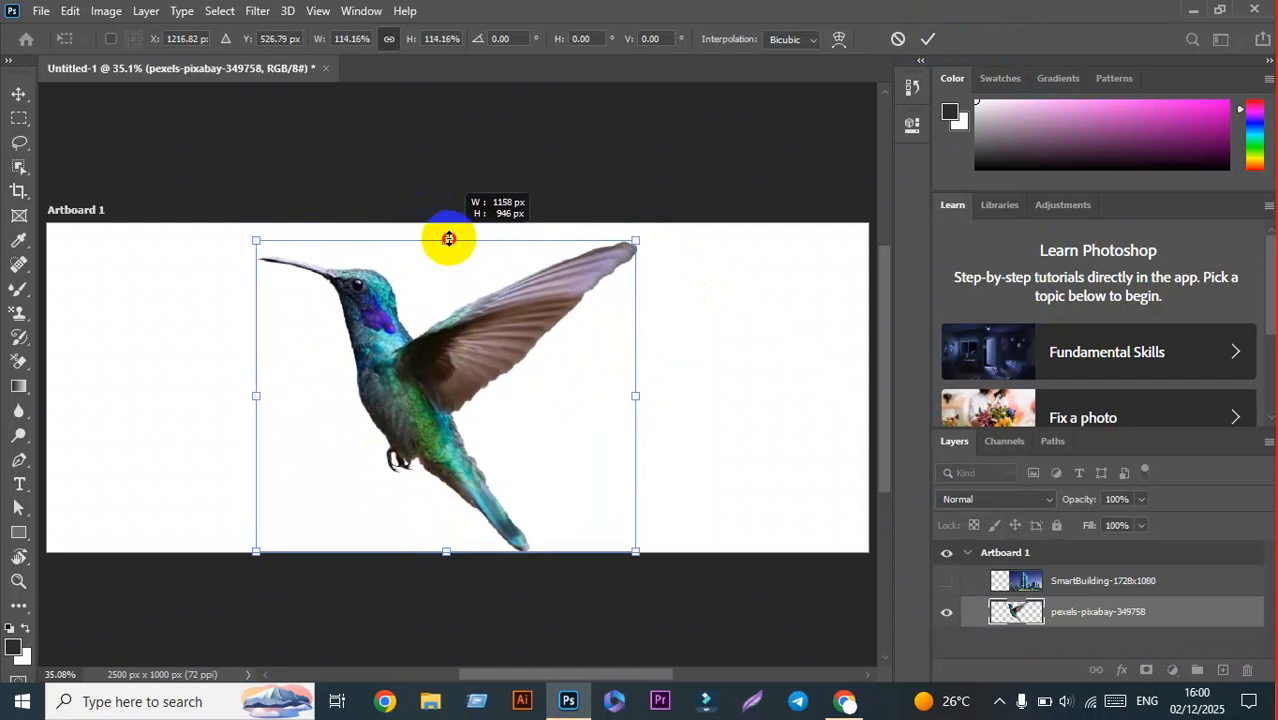
left_click_drag(441, 549, 442, 528)
left_click(924, 40)
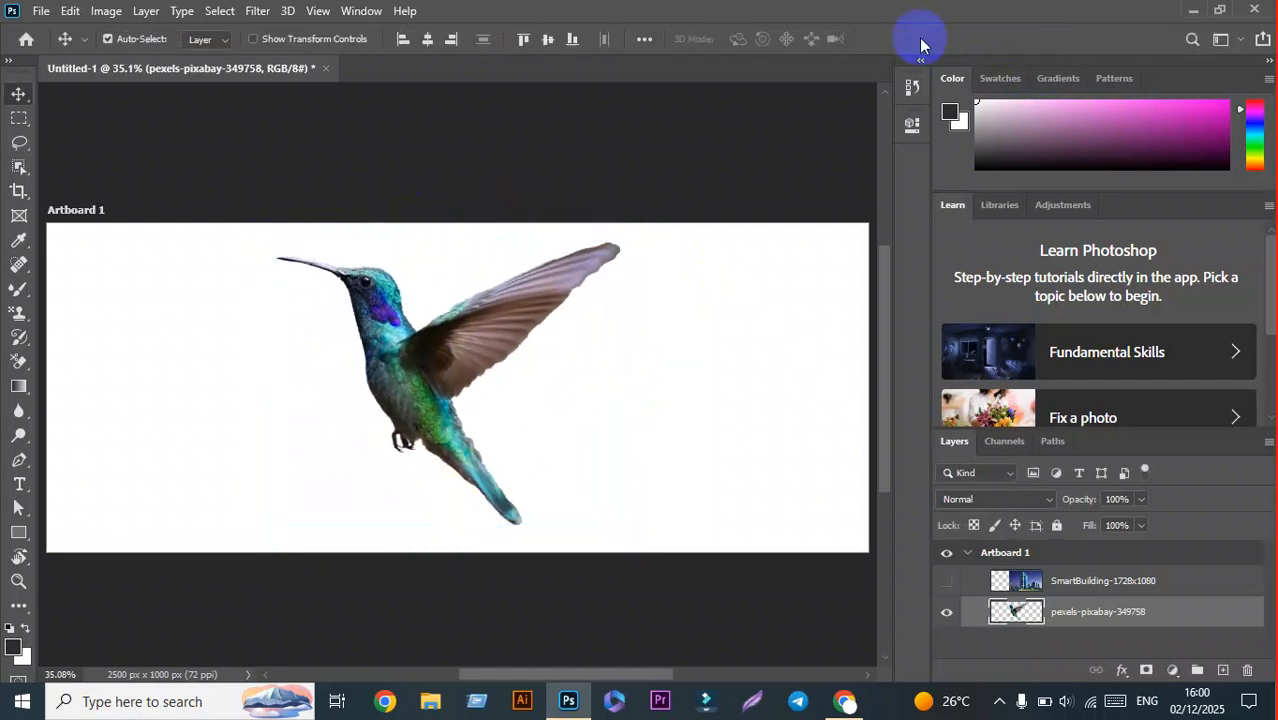
Step: Switch to Chrome and search Google Images for "Anchor"
left_click(838, 708)
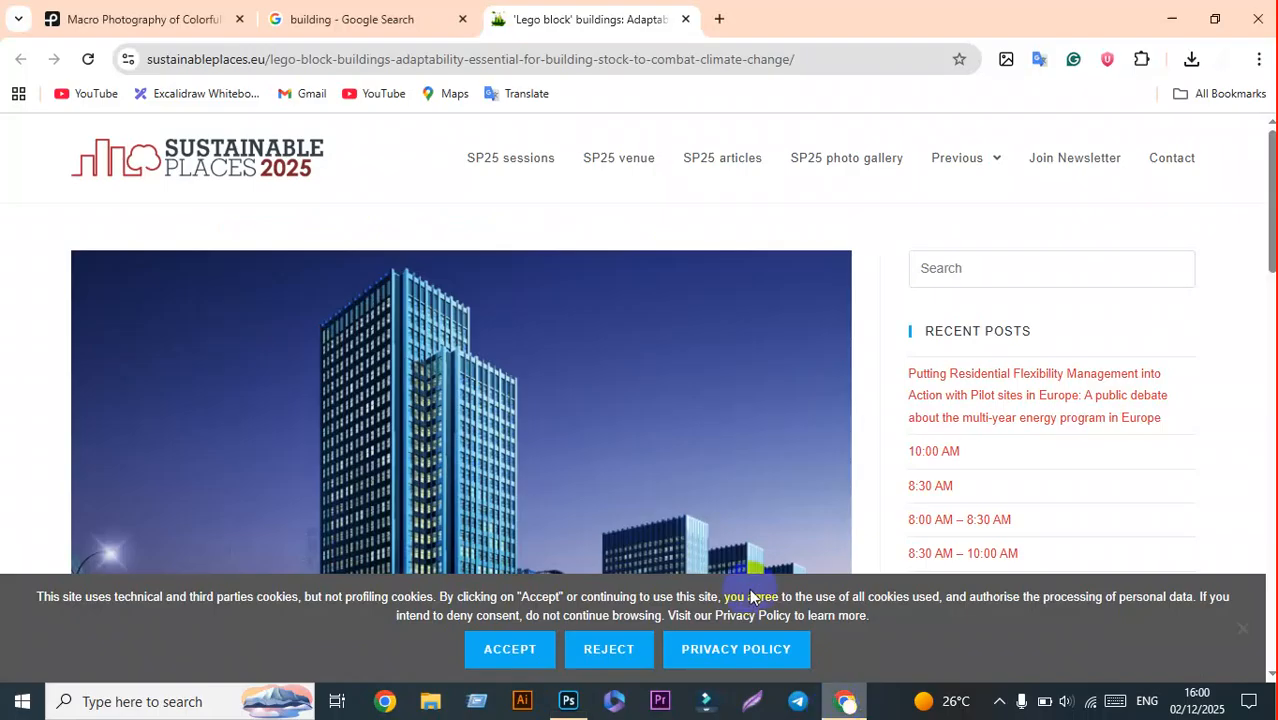
left_click(441, 57)
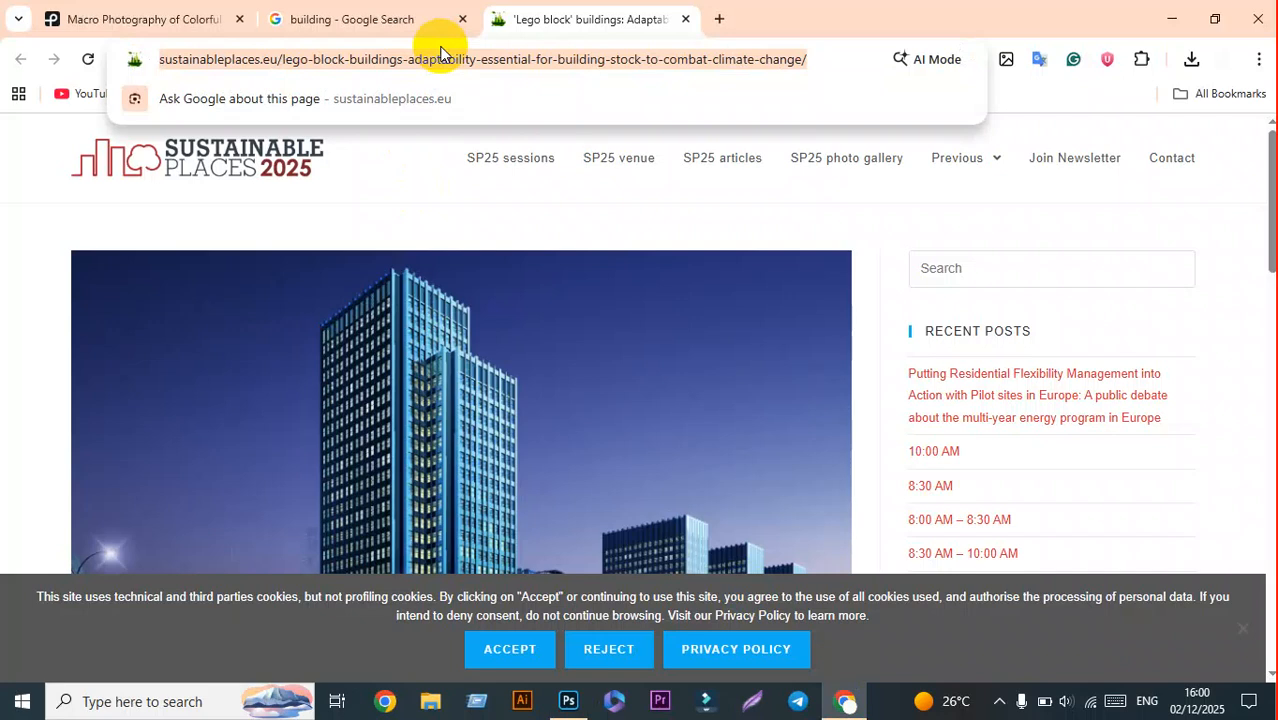
type("Anch")
key("BackSpace")
key("BackSpace")
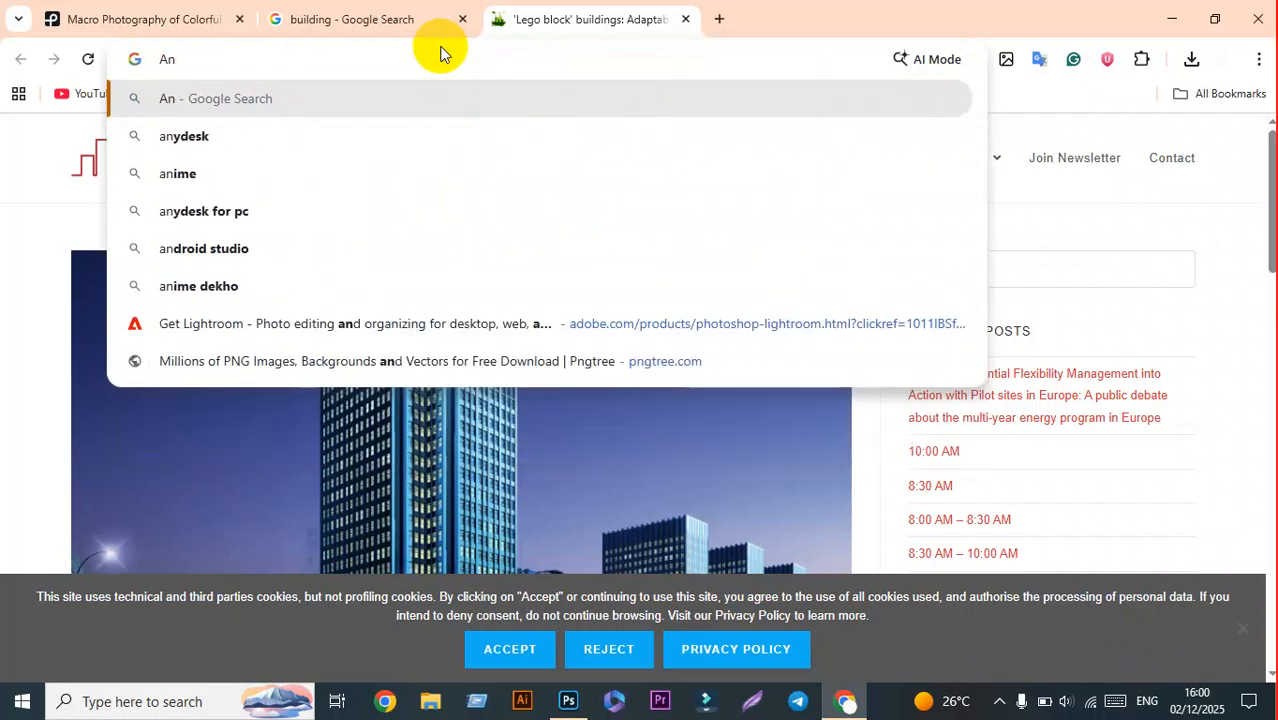
type("chor")
key("Delete")
key("Return")
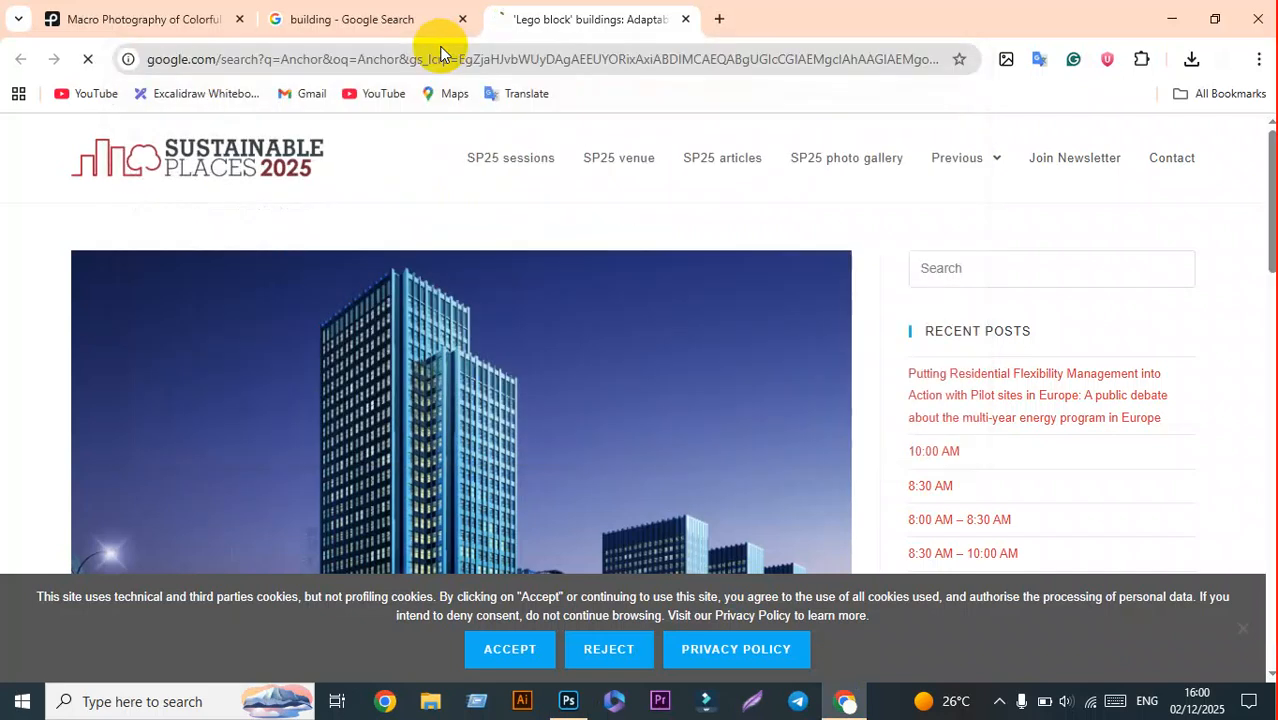
left_click(291, 225)
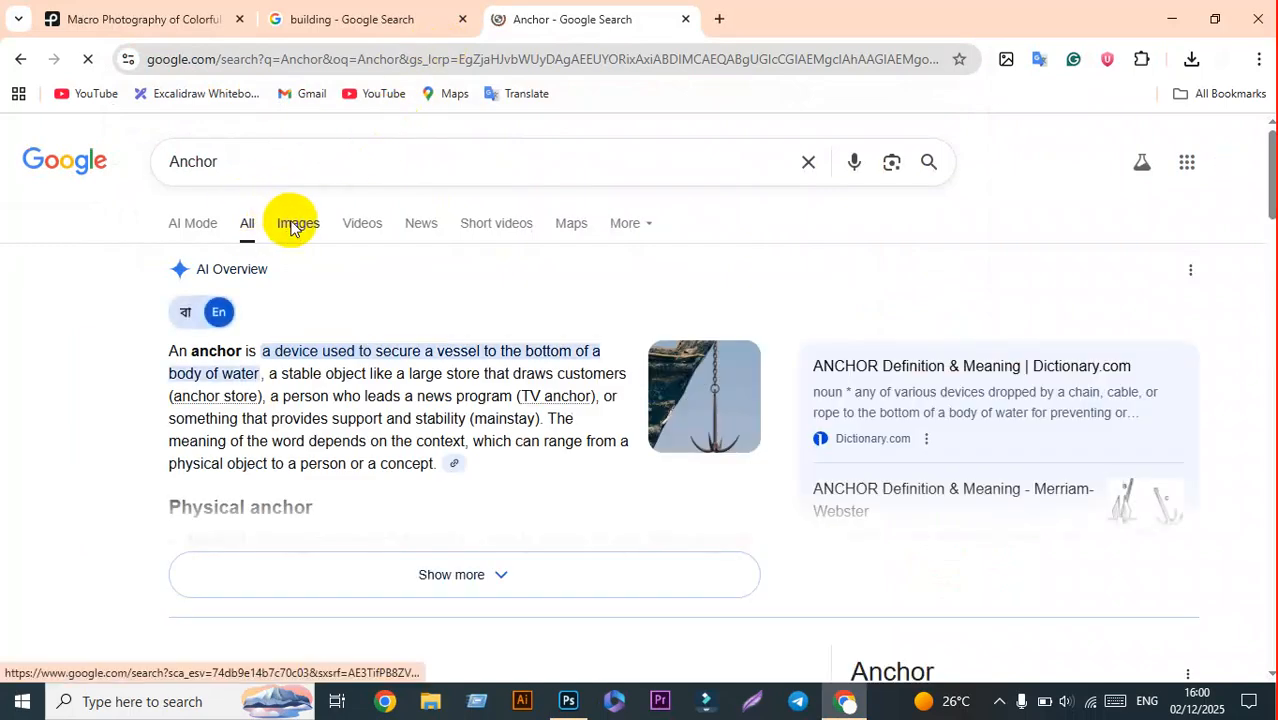
Step: Browse the anchor image results and preview the Pexels hanging anchor, the Freepik roped anchor and the iStock black silhouette
scroll(360, 430, "down", 4)
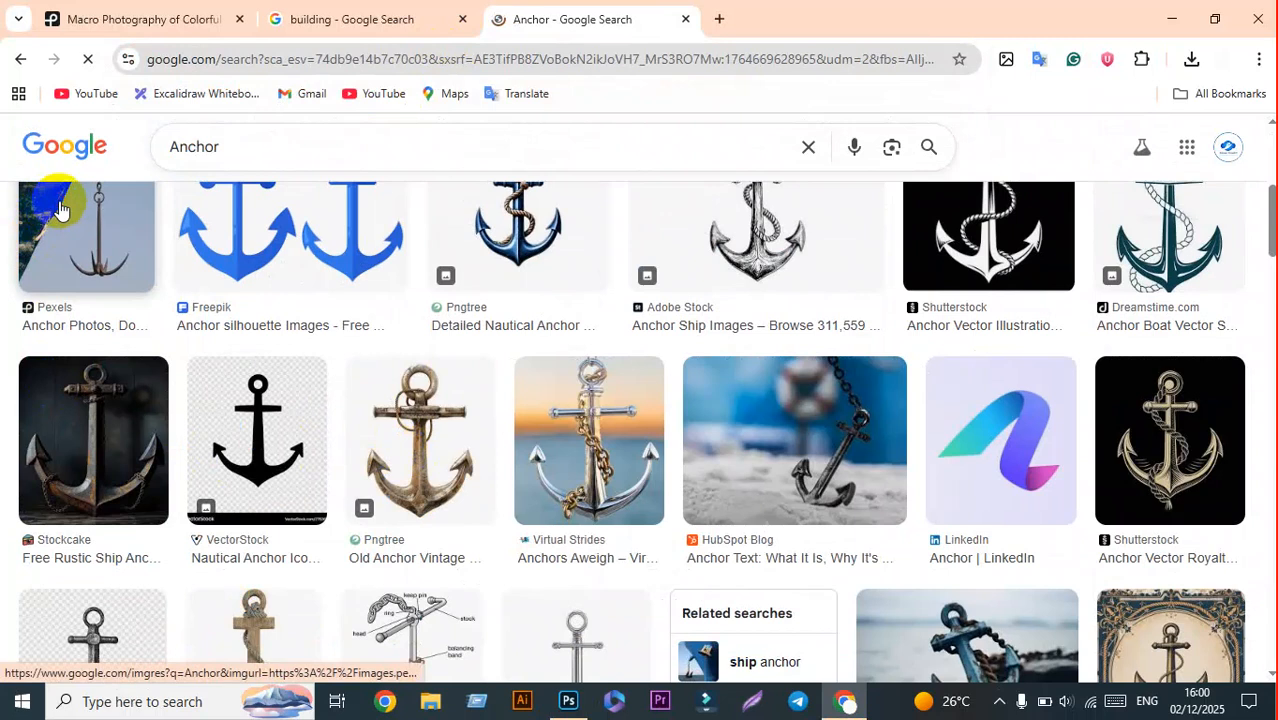
left_click(58, 238)
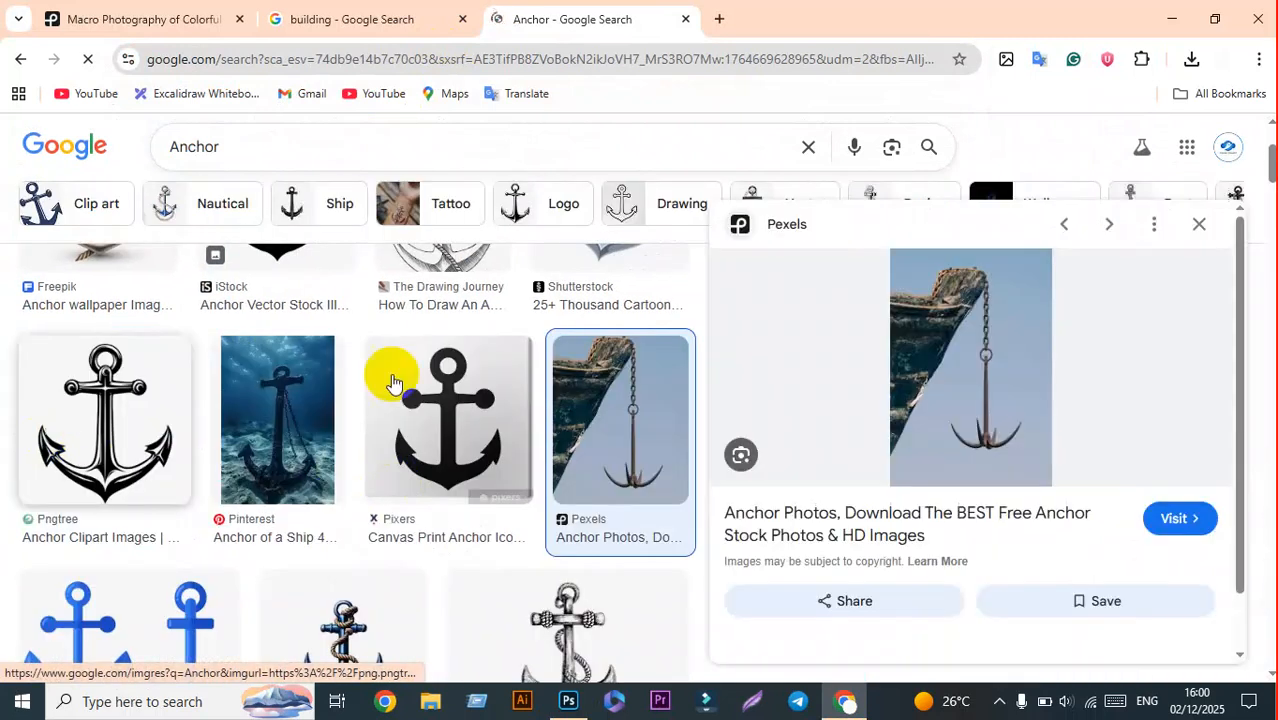
scroll(373, 372, "up", 2)
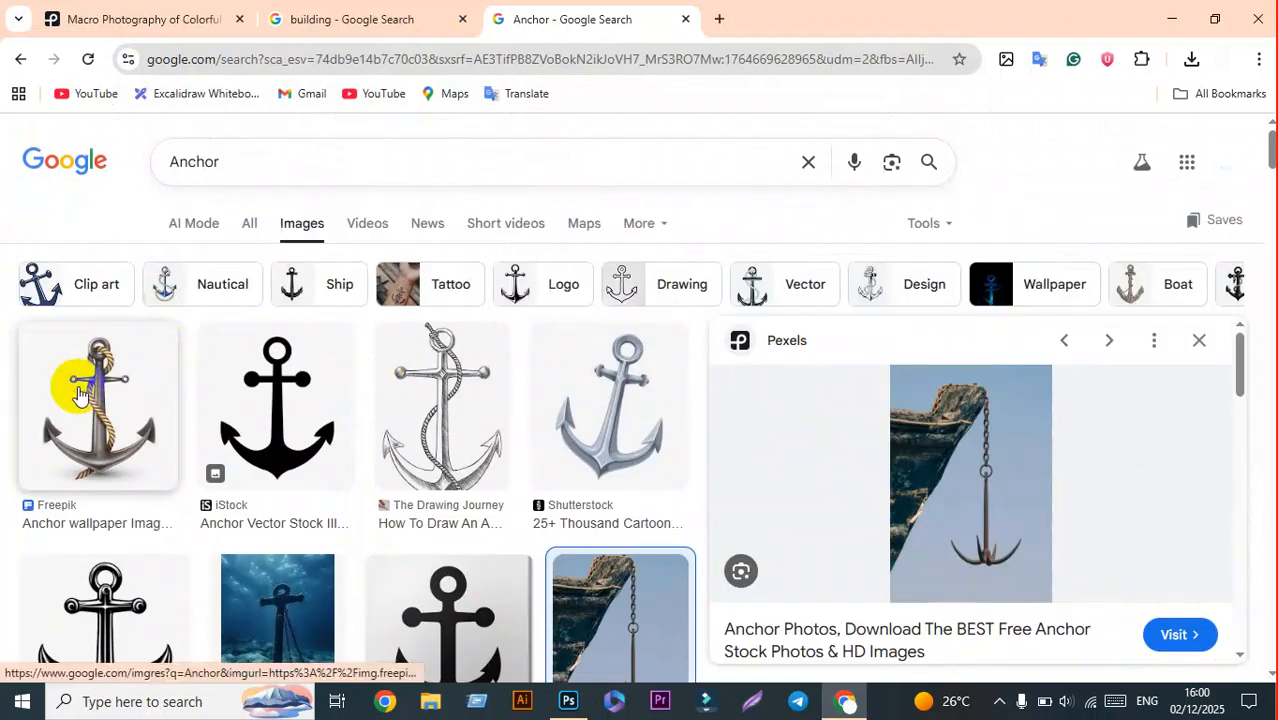
left_click(80, 395)
left_click(322, 364)
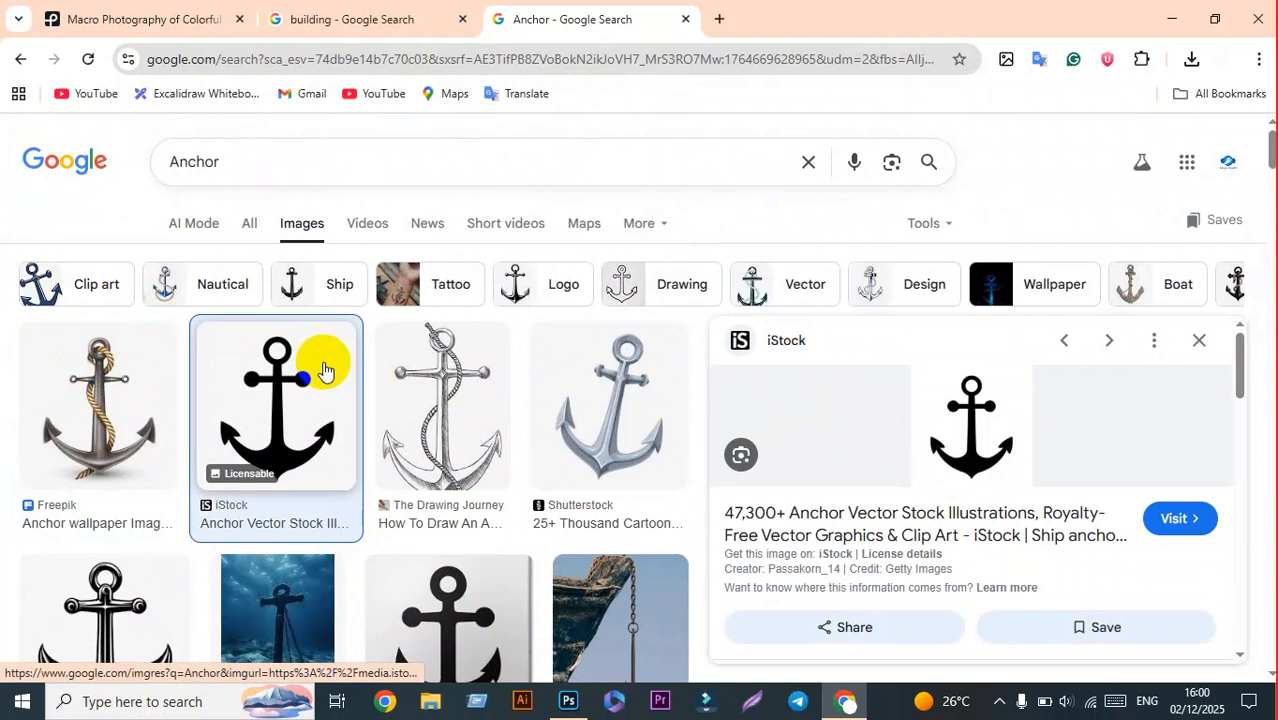
Step: Browse further down the anchor image results, previewing the Pexels hanging anchor and looking over the rustic Stockcake anchor
left_click(461, 403)
scroll(500, 400, "down", 2)
left_click(601, 403)
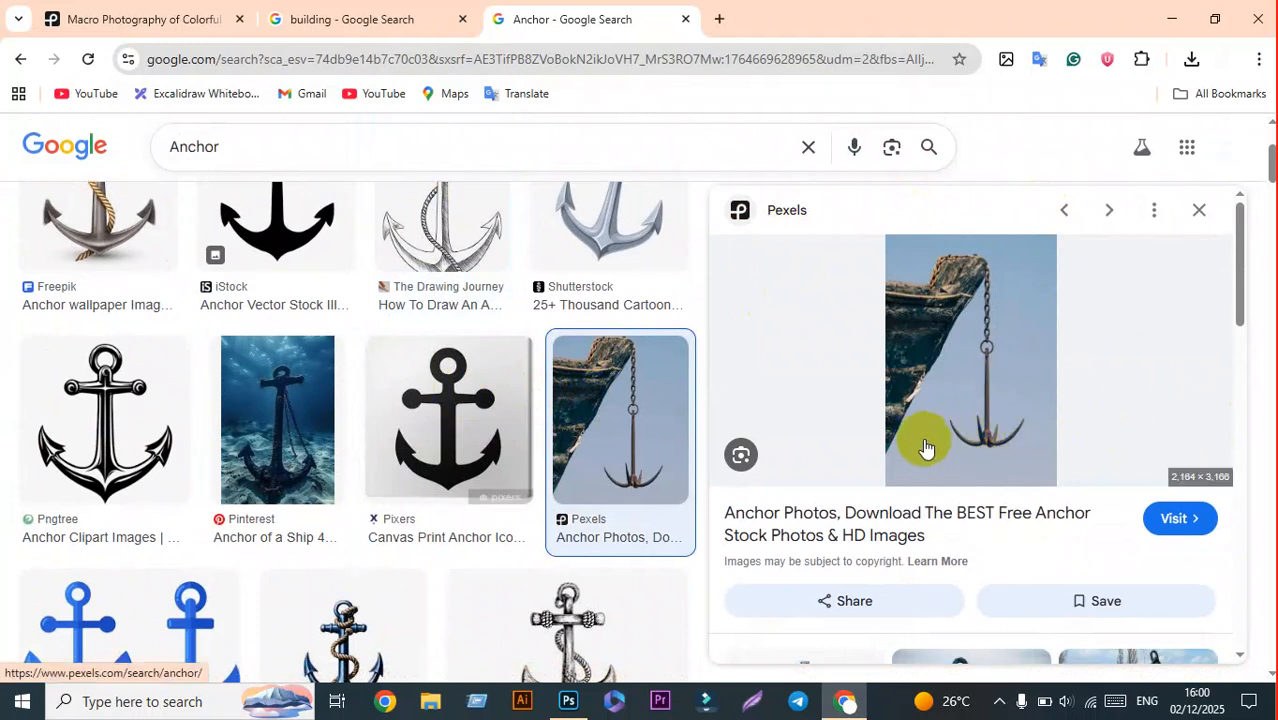
scroll(375, 390, "down", 4)
left_click(434, 408)
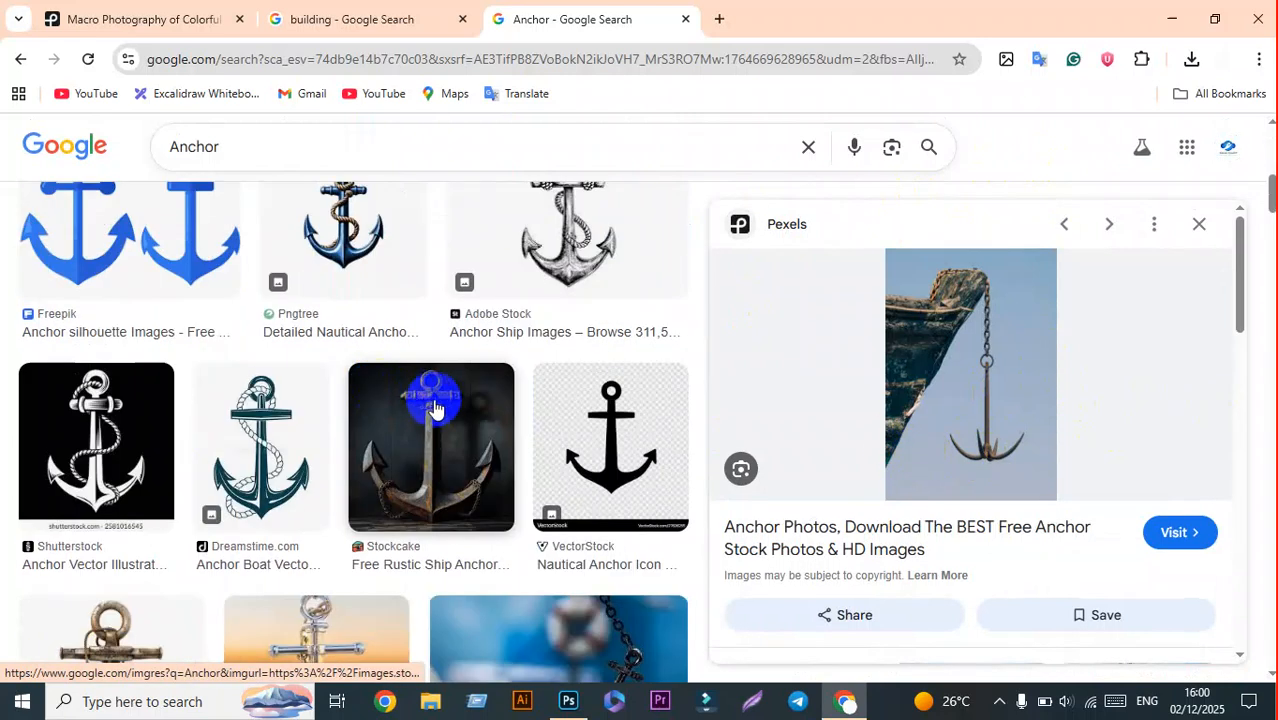
scroll(434, 408, "down", 2)
Step: Switch back to Photoshop and put the hummingbird layer into Free Transform
left_click(571, 704)
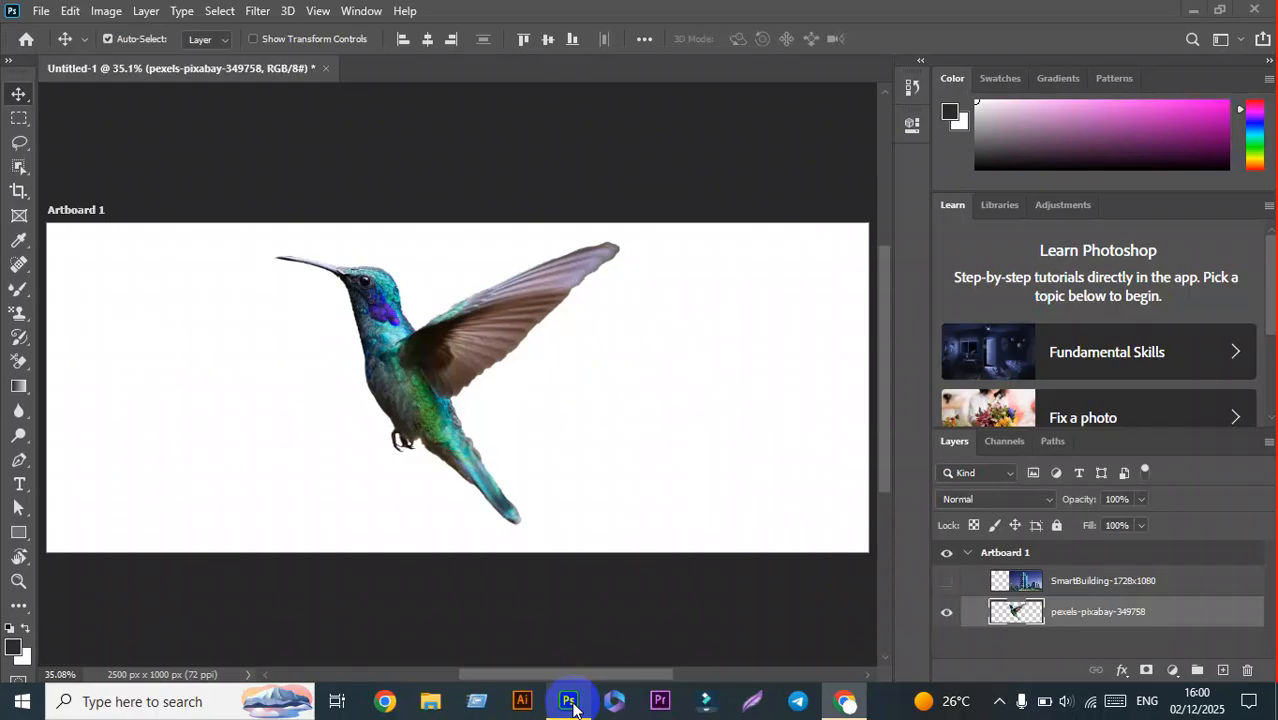
left_click(845, 703)
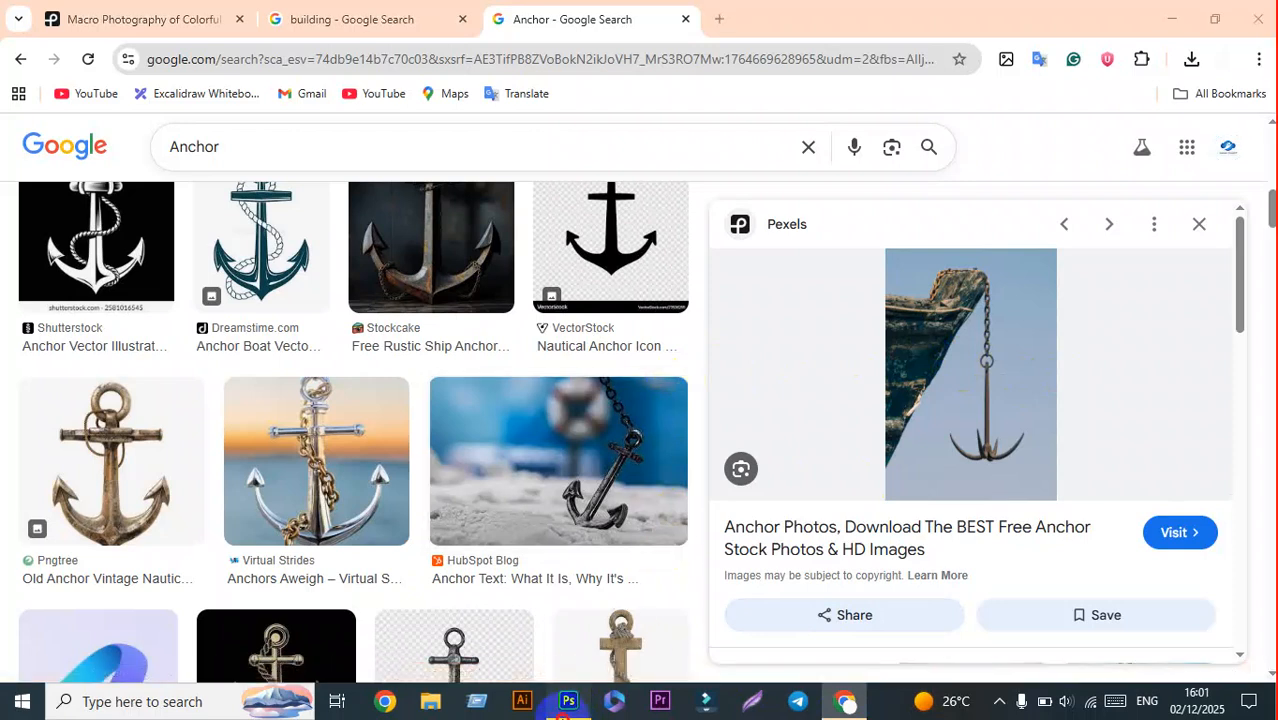
left_click(568, 701)
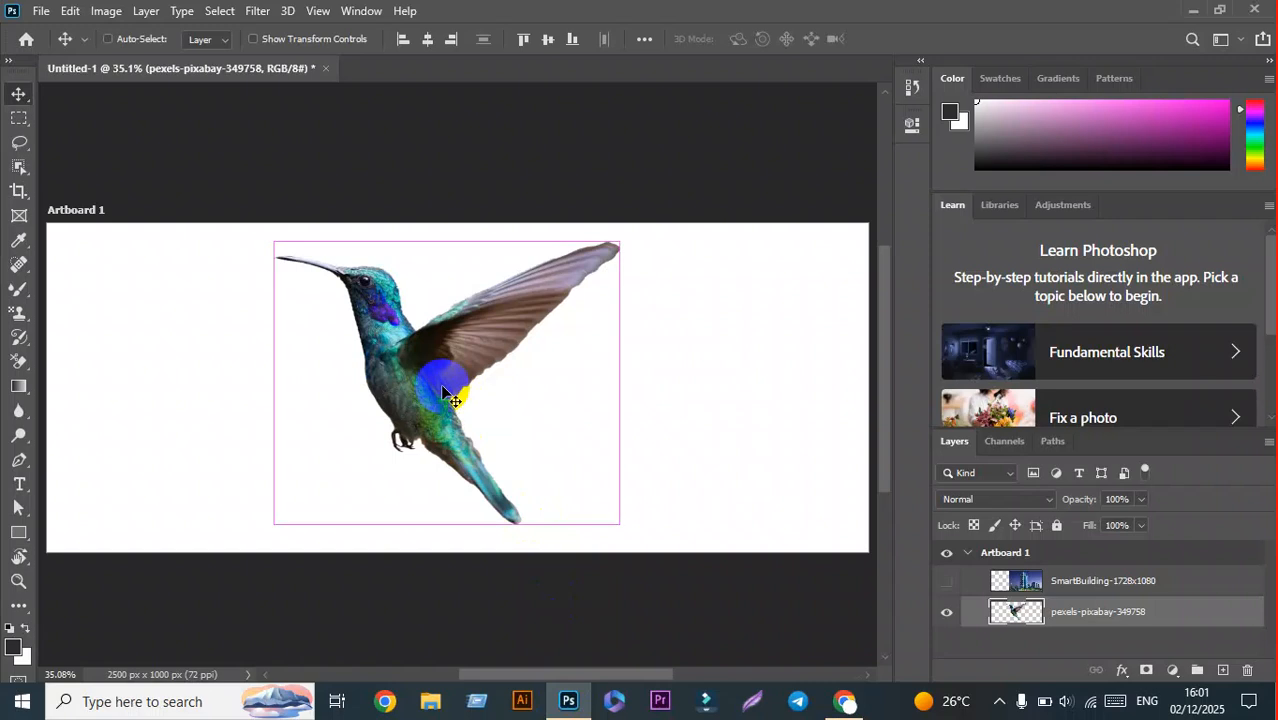
key("ctrl+t")
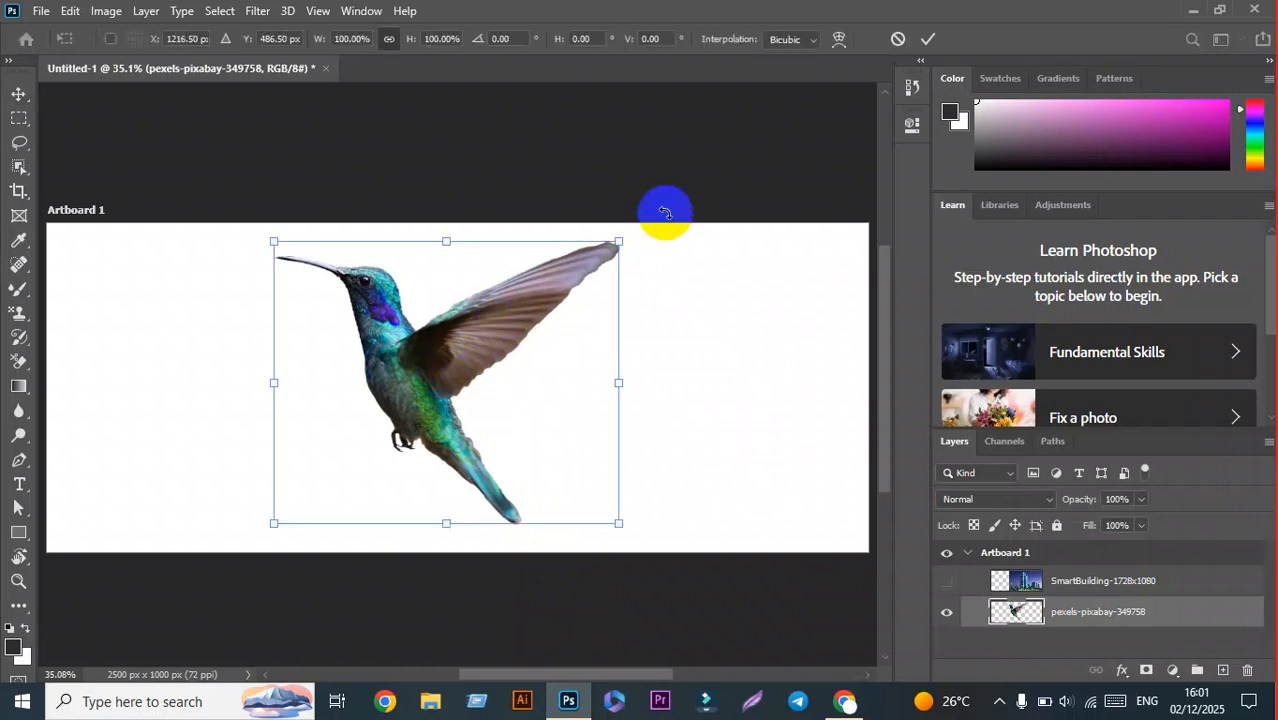
Step: Mark the hummingbird's eight transform handles with red arrows in a screen-capture overlay and close it without saving
left_click(999, 701)
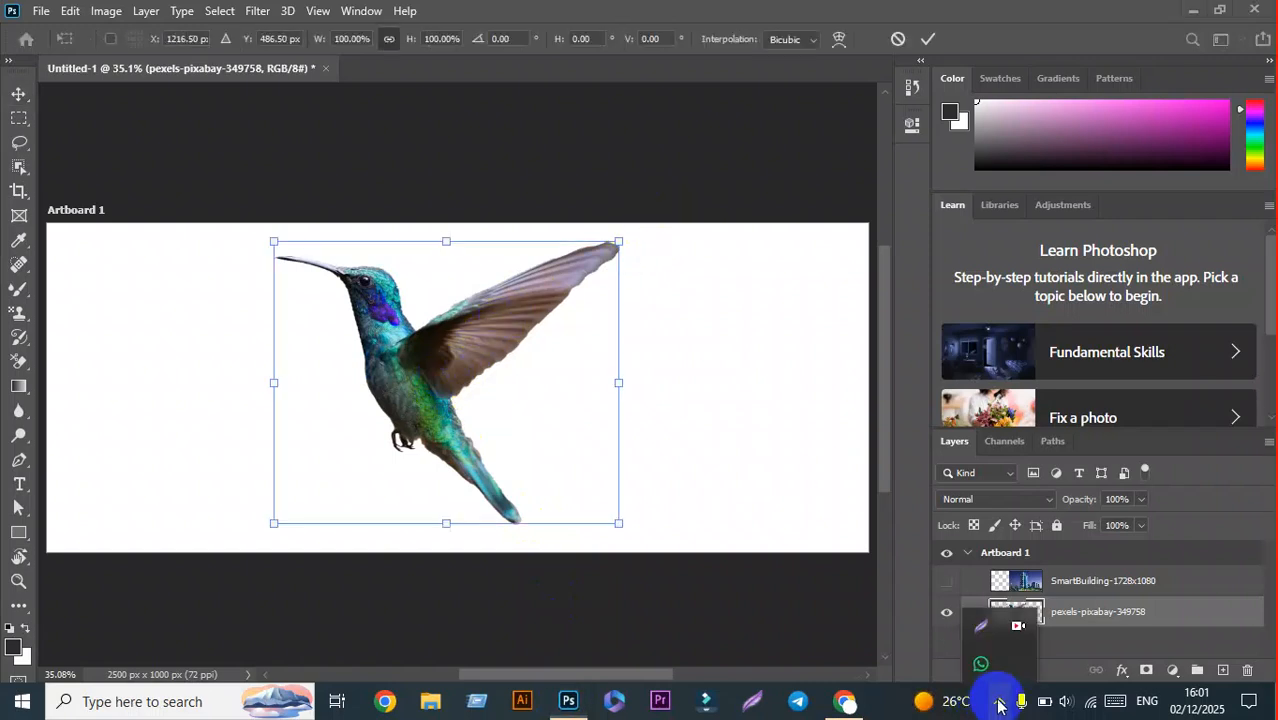
left_click(981, 627)
mouse_move(150, 137)
left_mouse_down()
mouse_move(770, 542)
mouse_move(796, 627)
left_mouse_up()
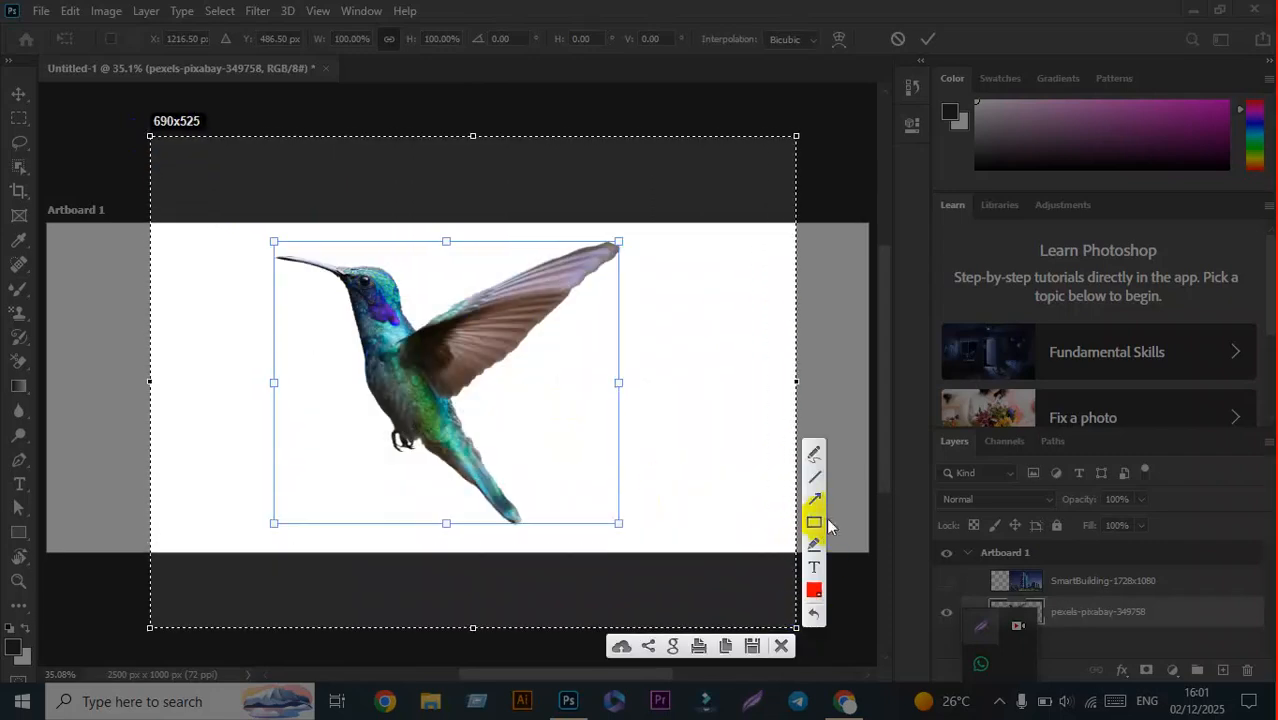
left_click_drag(710, 178, 632, 218)
left_click_drag(734, 312, 640, 383)
left_click_drag(697, 600, 632, 548)
mouse_move(465, 622)
left_mouse_down()
mouse_move(456, 522)
mouse_move(445, 543)
left_mouse_up()
left_click_drag(172, 604, 258, 538)
left_click_drag(163, 354, 254, 375)
left_click_drag(230, 180, 258, 222)
left_click_drag(468, 180, 445, 238)
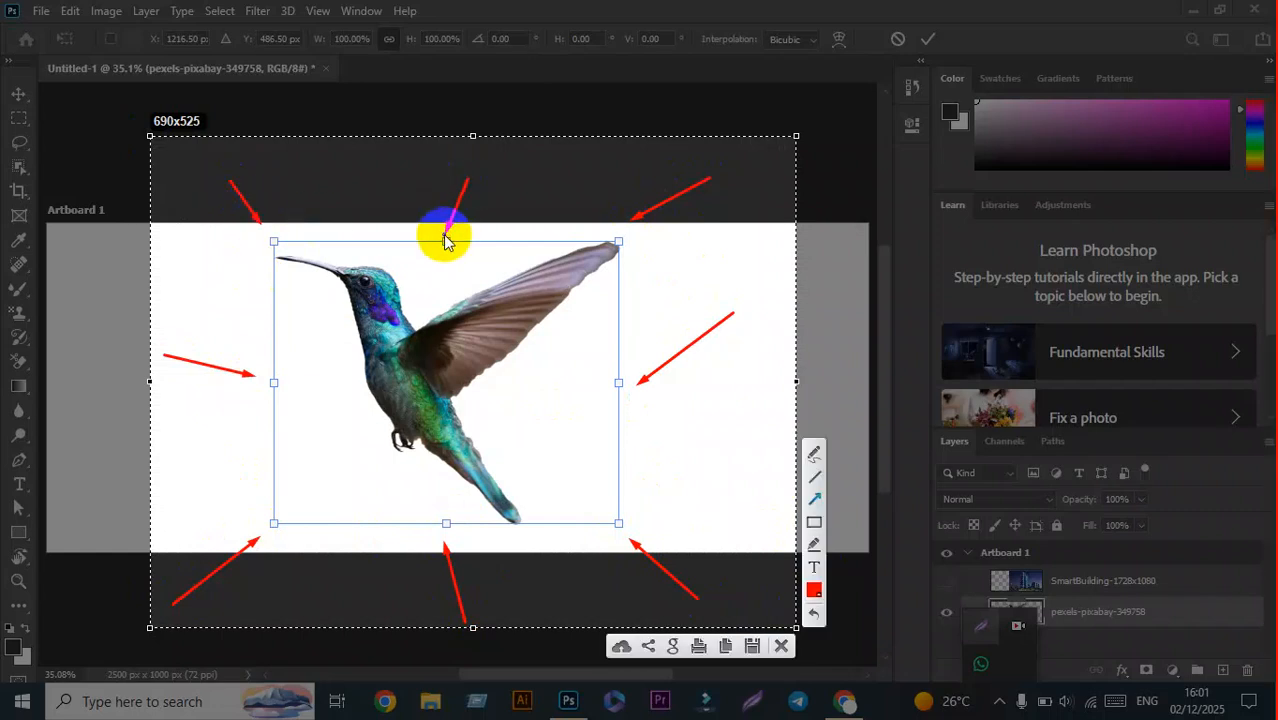
left_click(781, 647)
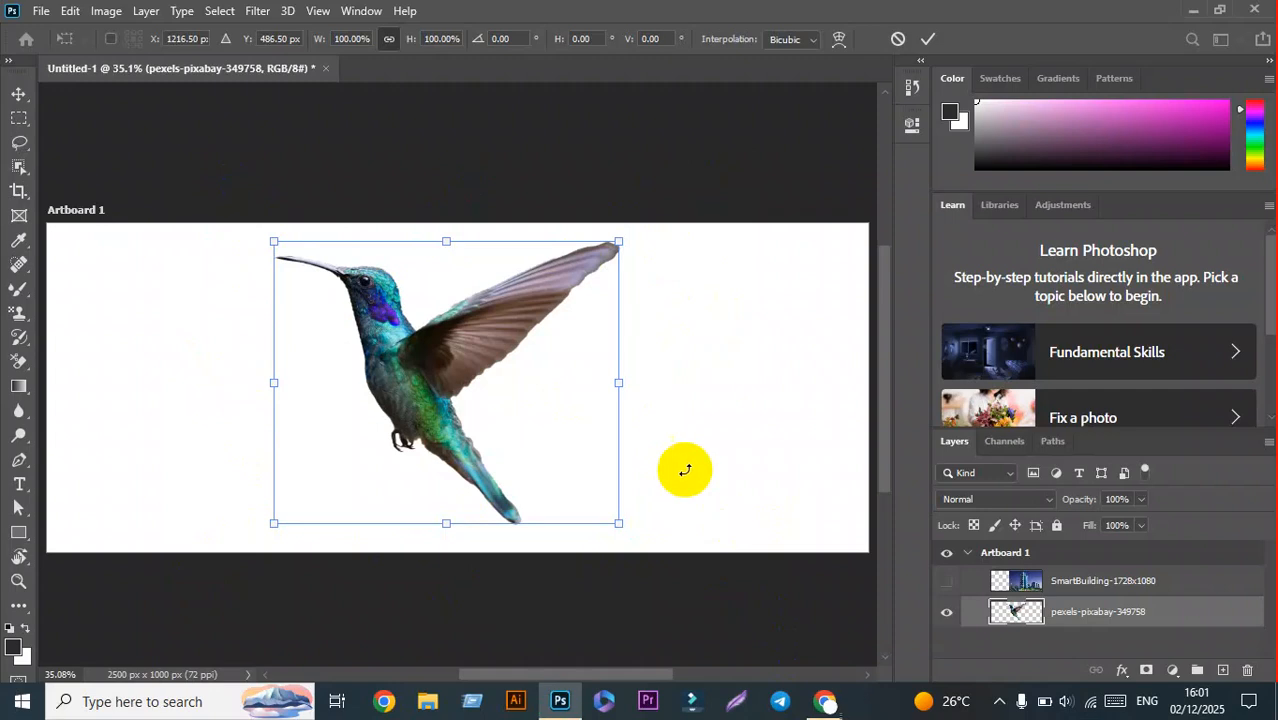
Step: Scale the hummingbird proportionally to about 88.5% using its side and corner handles
left_click_drag(619, 380, 622, 408)
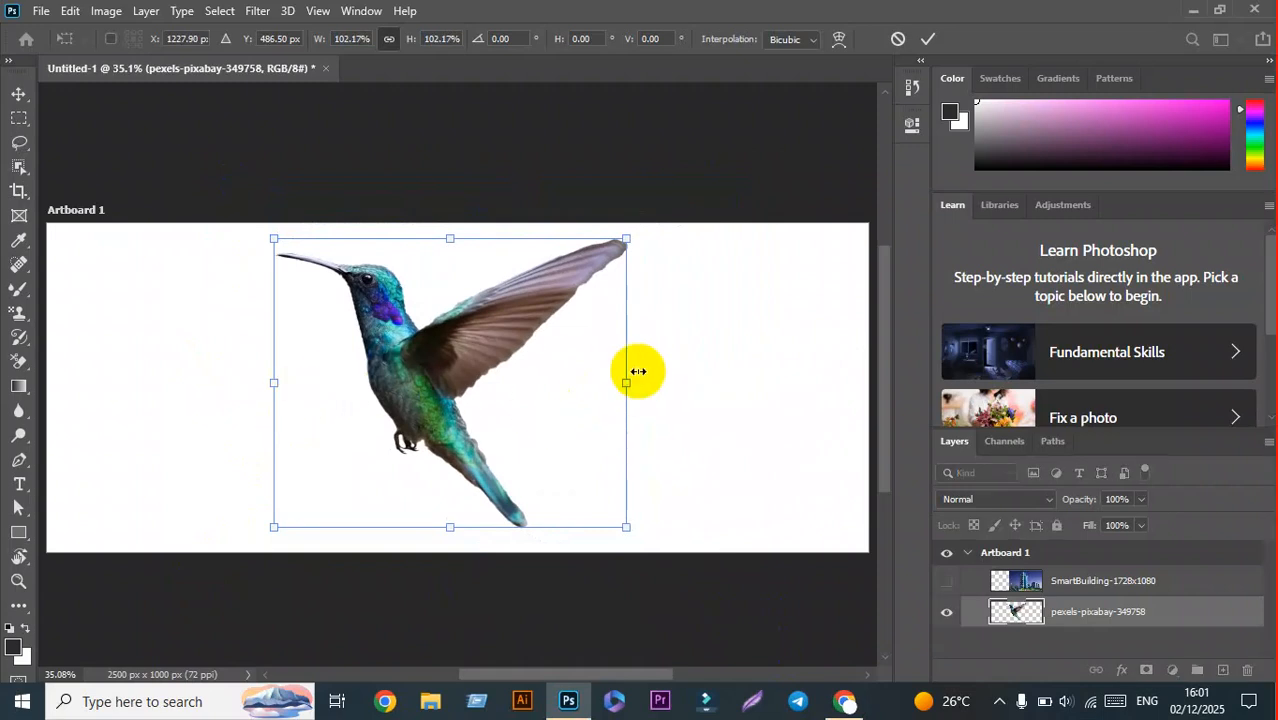
left_click_drag(668, 383, 415, 420)
left_click_drag(313, 386, 584, 391)
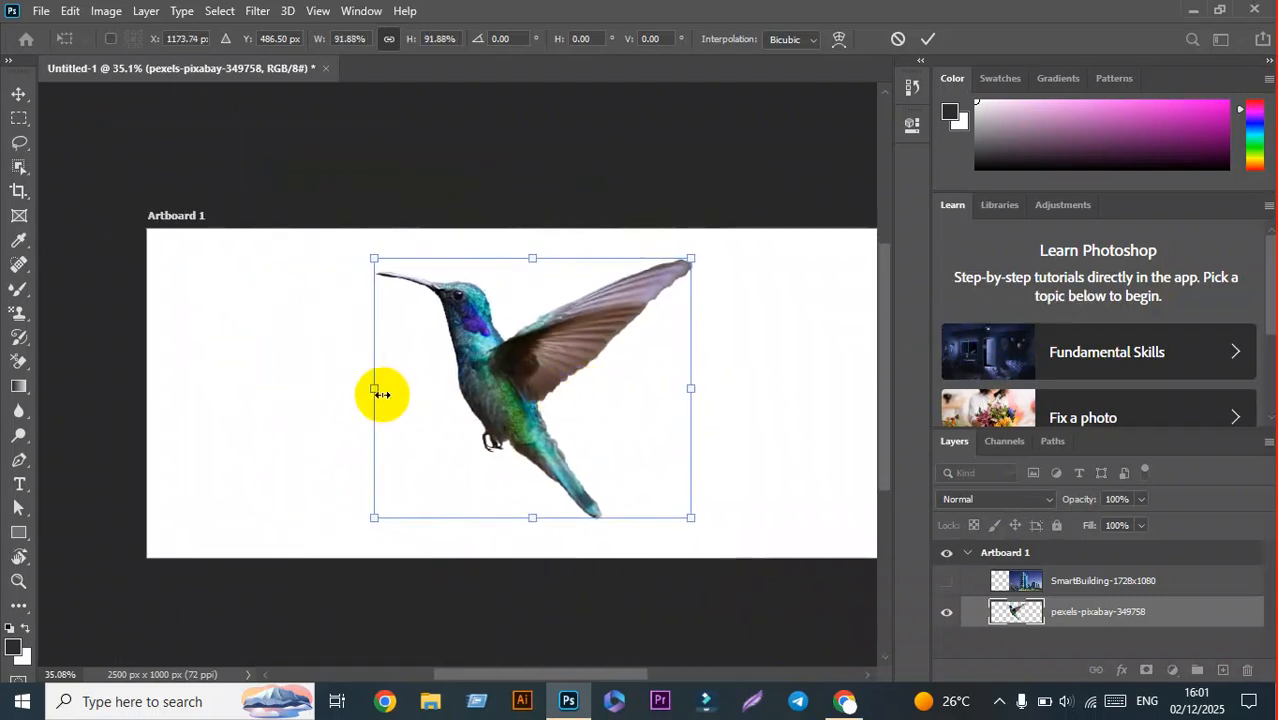
mouse_move(362, 392)
left_mouse_down()
mouse_move(205, 399)
mouse_move(183, 397)
mouse_move(318, 388)
mouse_move(72, 381)
mouse_move(465, 374)
mouse_move(362, 372)
left_mouse_up()
mouse_move(691, 521)
left_mouse_down()
mouse_move(805, 615)
mouse_move(586, 440)
mouse_move(662, 502)
mouse_move(690, 556)
mouse_move(665, 507)
left_mouse_up()
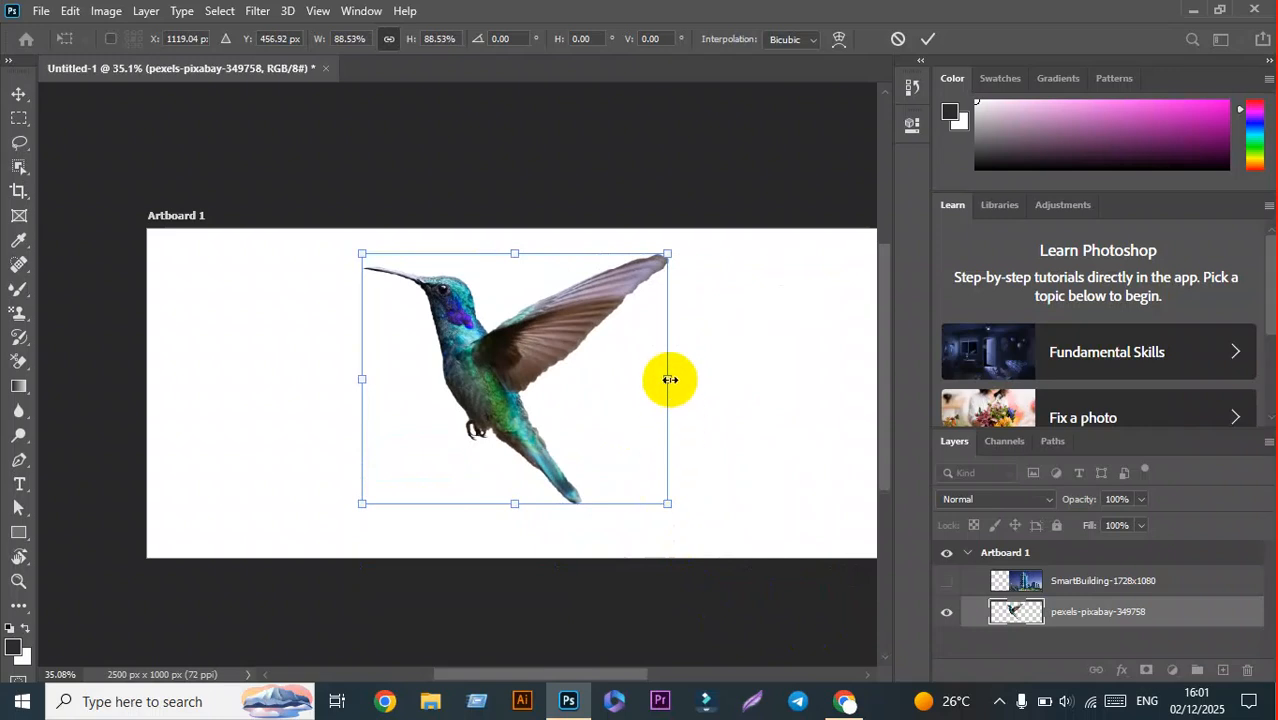
Step: Try narrowing the hummingbird, including symmetrically to about 51% width, and undo each resize
left_click_drag(670, 380, 565, 391)
key("ctrl+z")
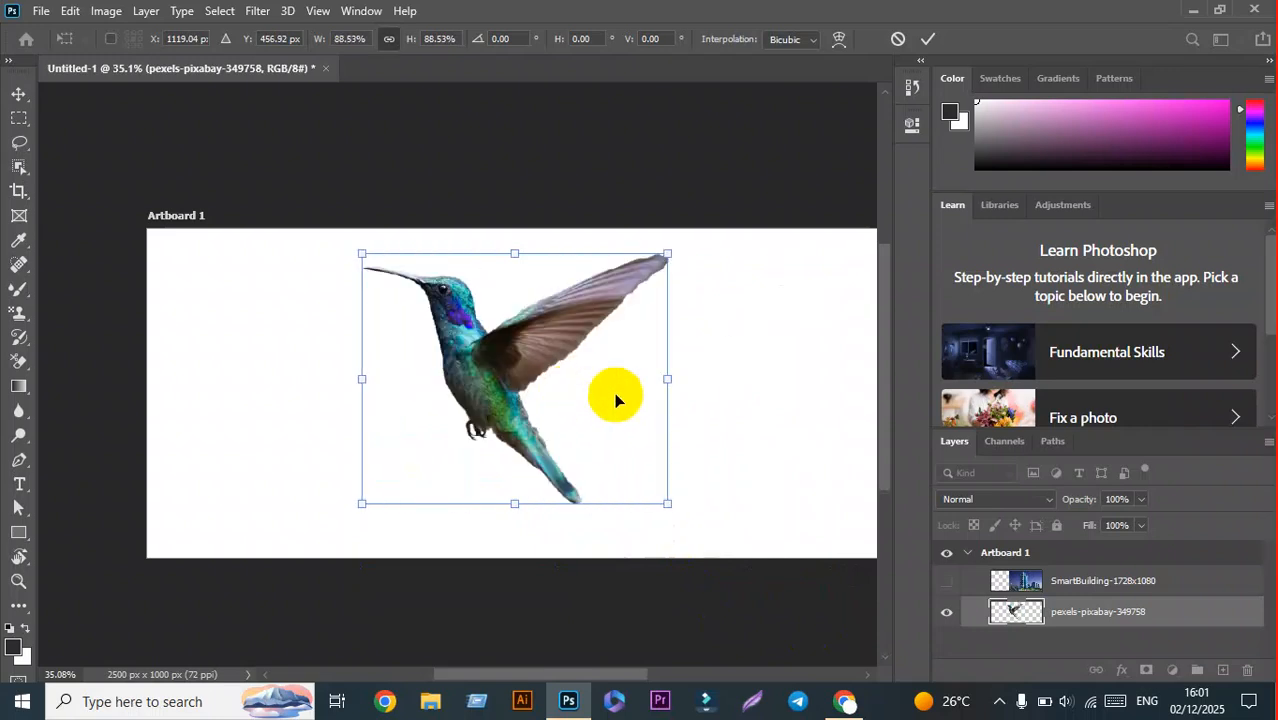
left_click_drag(673, 386, 599, 342)
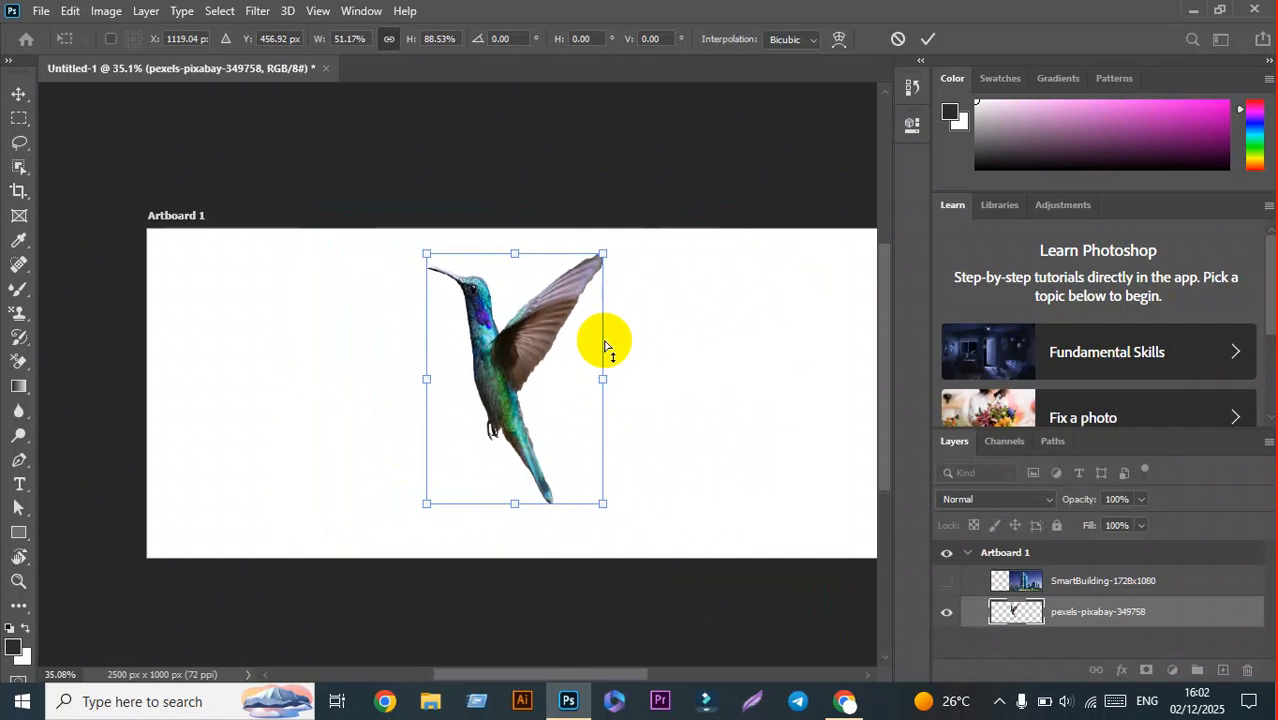
key("ctrl+z")
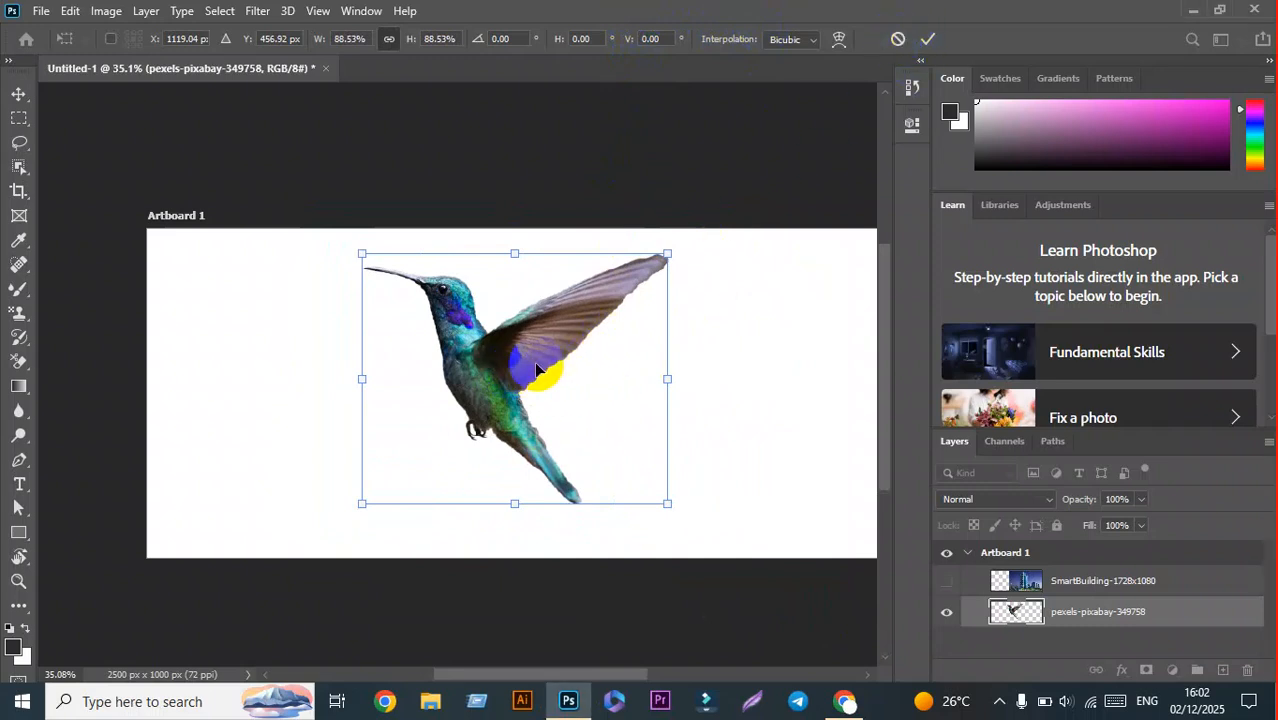
Step: Move the hummingbird toward the artboard's left side, apply the transform, and shift the bird slightly back right to X 1023 px
left_click_drag(537, 370, 482, 377)
left_click(928, 40)
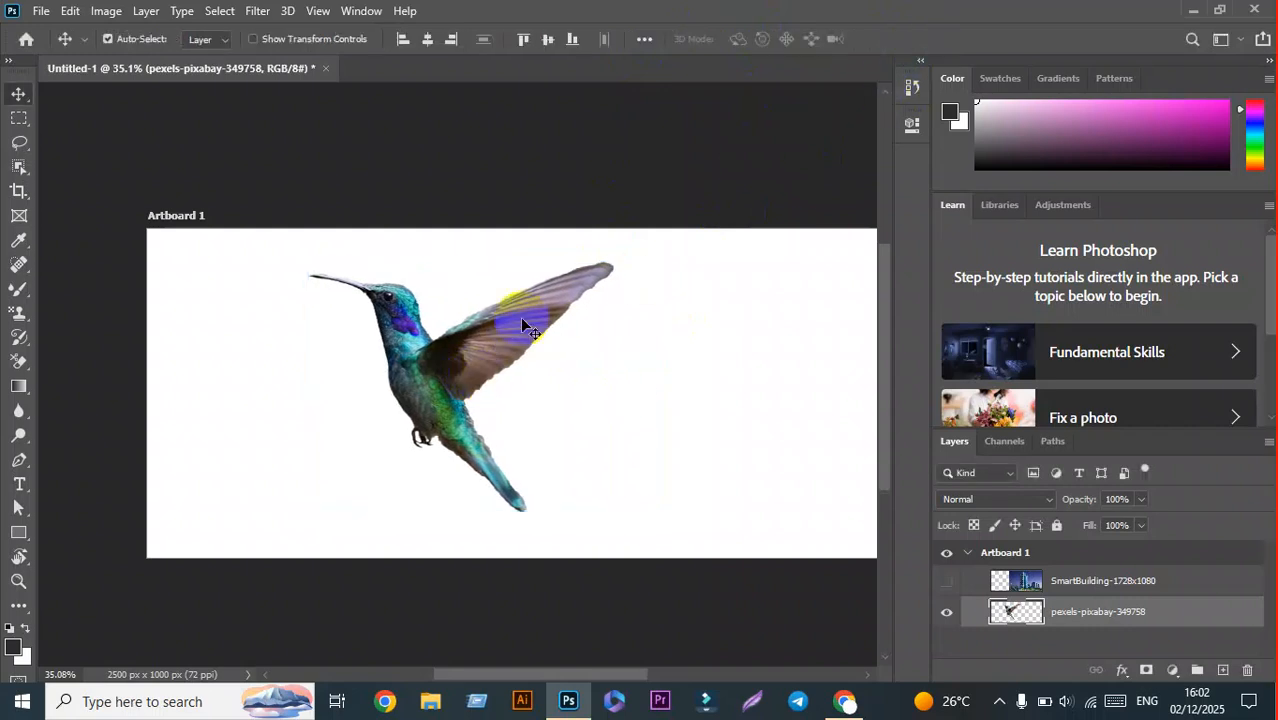
left_click_drag(424, 345, 446, 345)
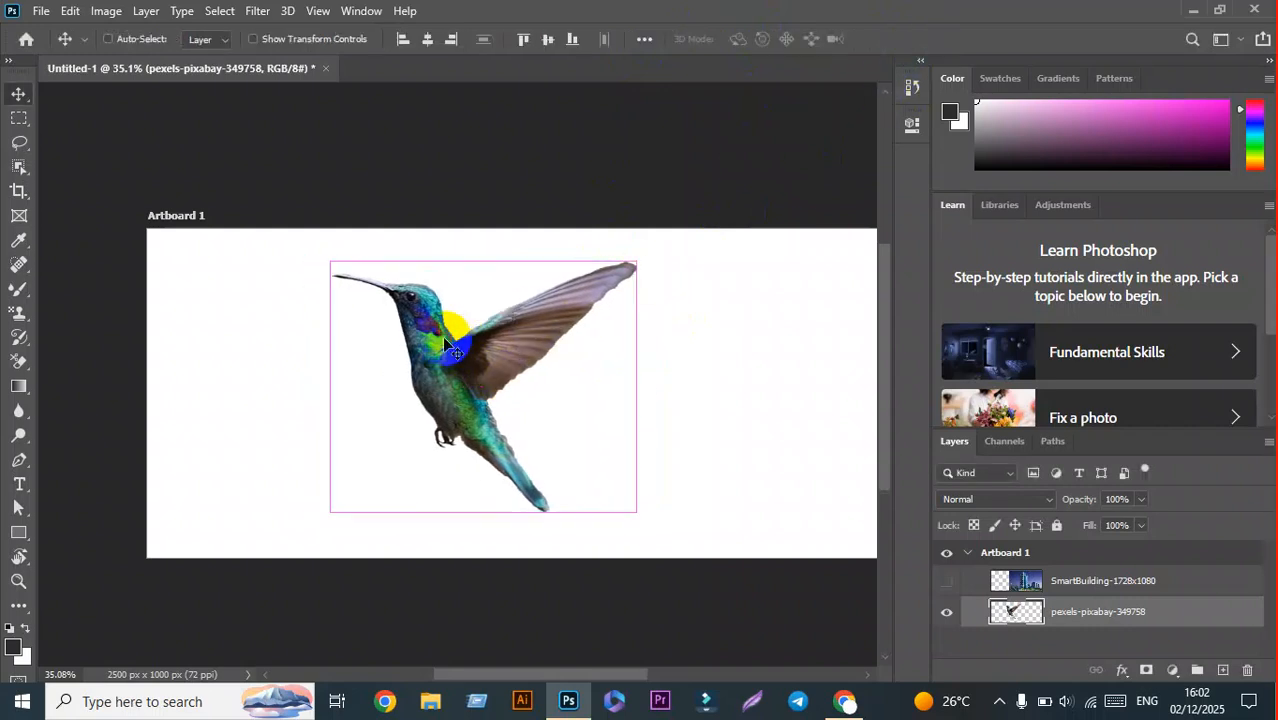
Step: Mark the hummingbird's width and height scale values with two red arrows in a screen-capture overlay, close it, and leave Free Transform
key("ctrl+t")
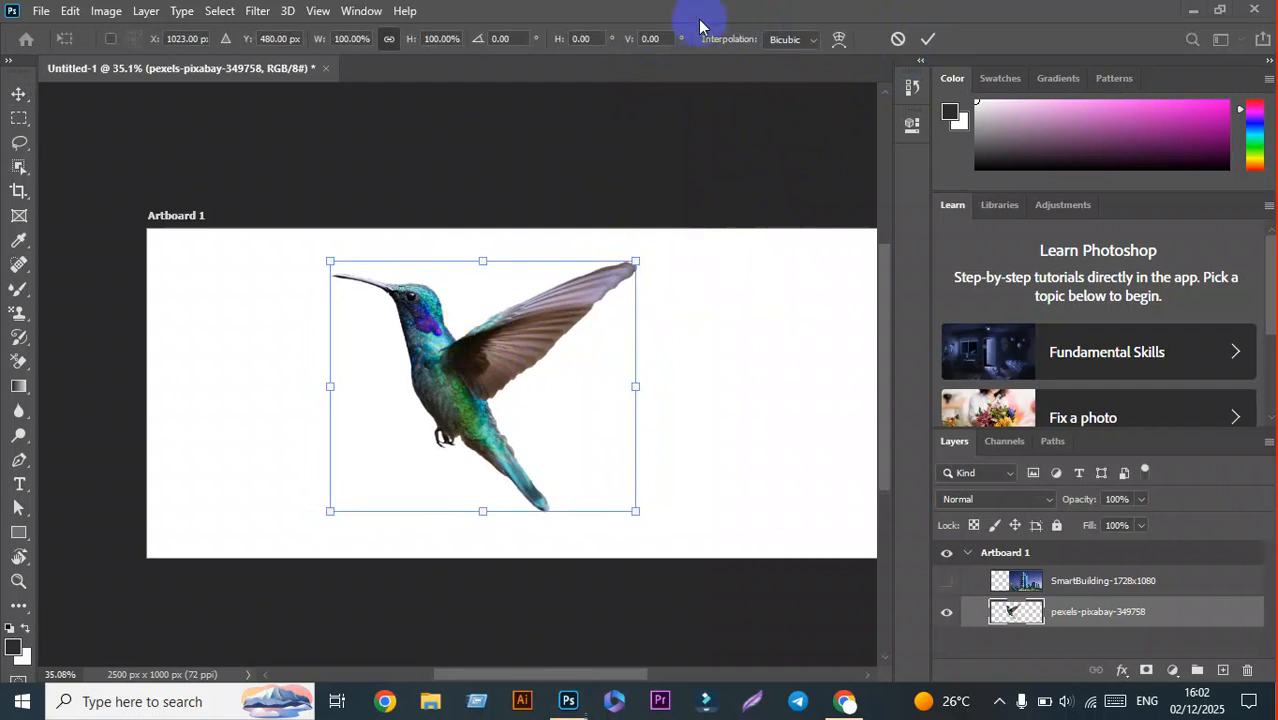
left_click(897, 40)
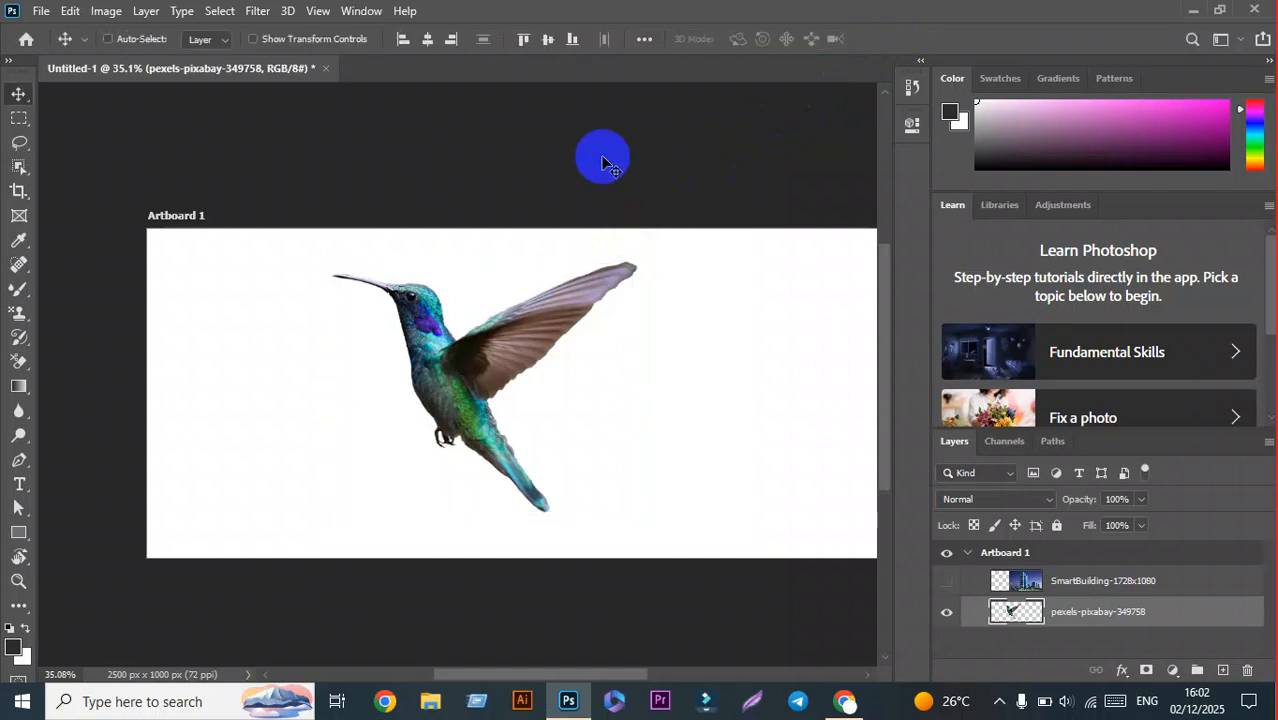
key("ctrl+t")
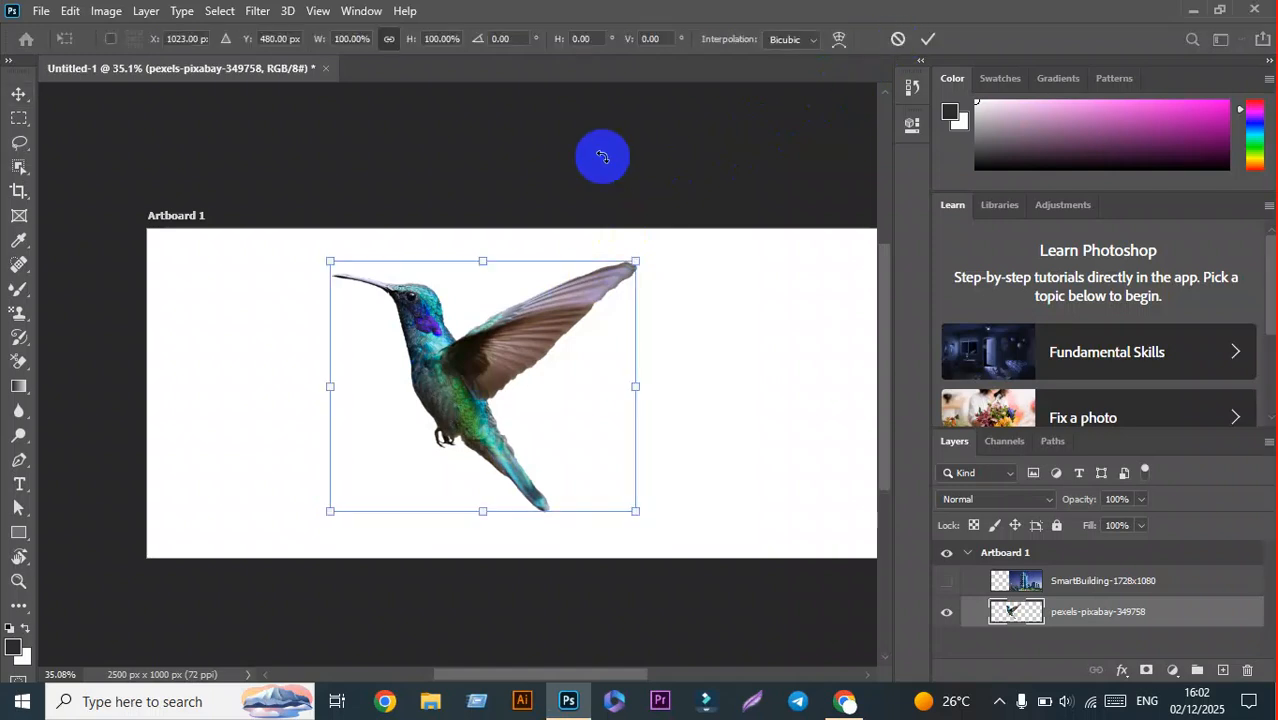
left_click(999, 701)
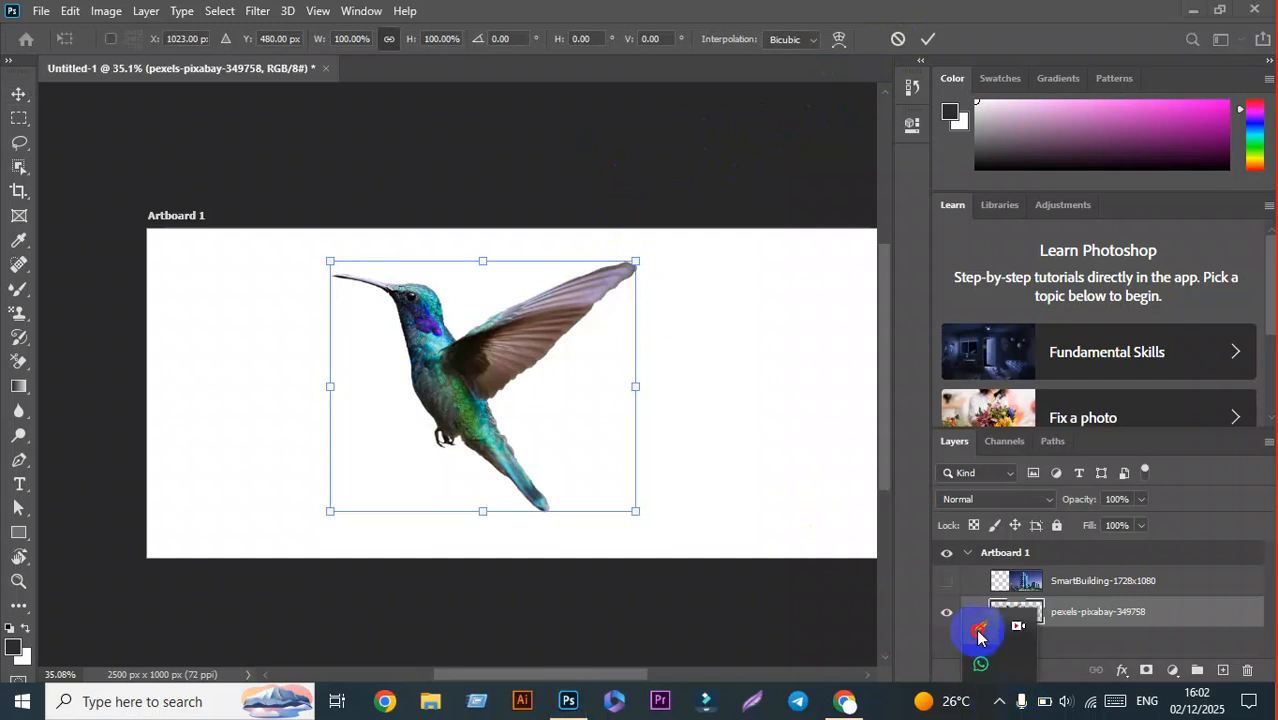
left_click(979, 636)
left_click_drag(8, 27, 1062, 580)
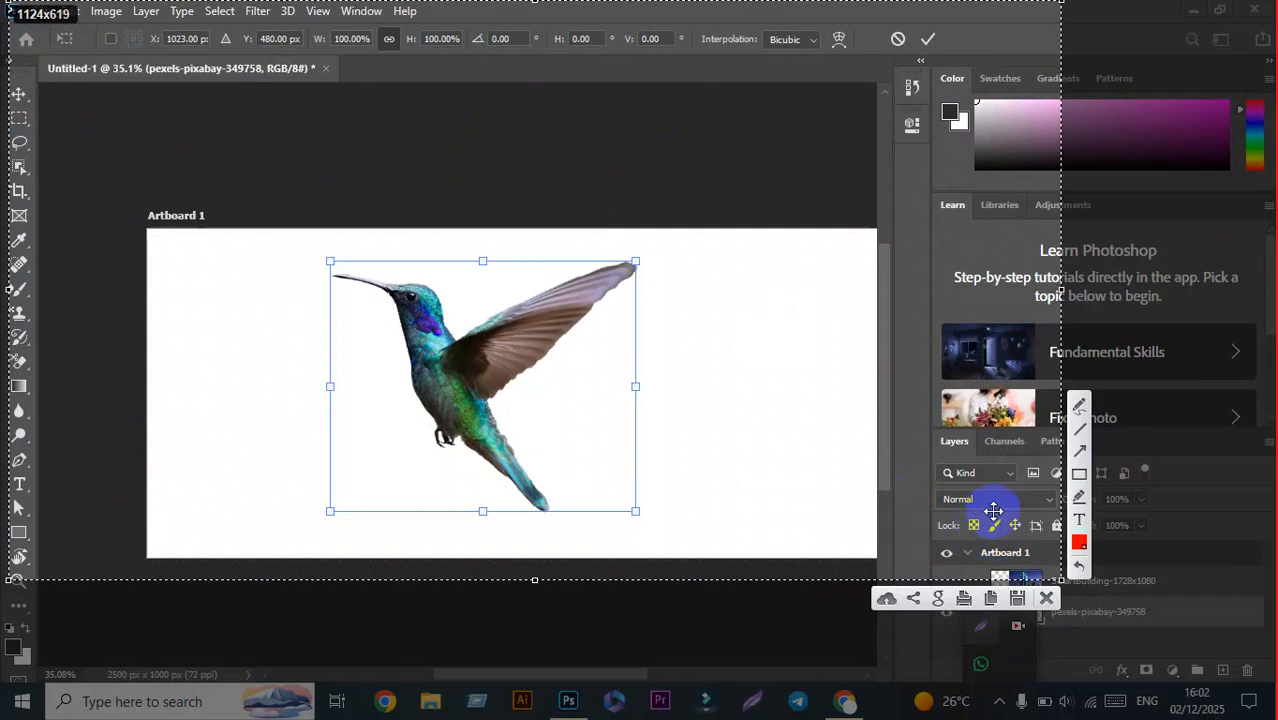
left_click(1079, 451)
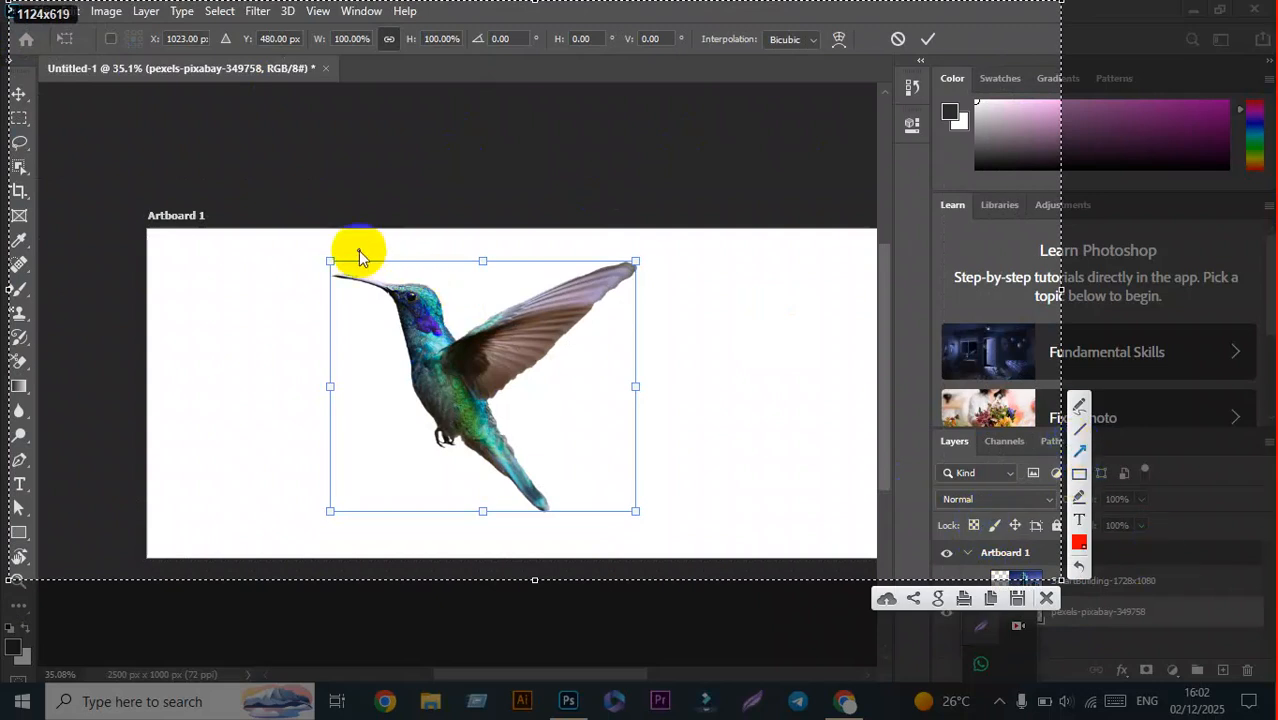
left_click_drag(386, 218, 352, 57)
left_click_drag(384, 212, 436, 51)
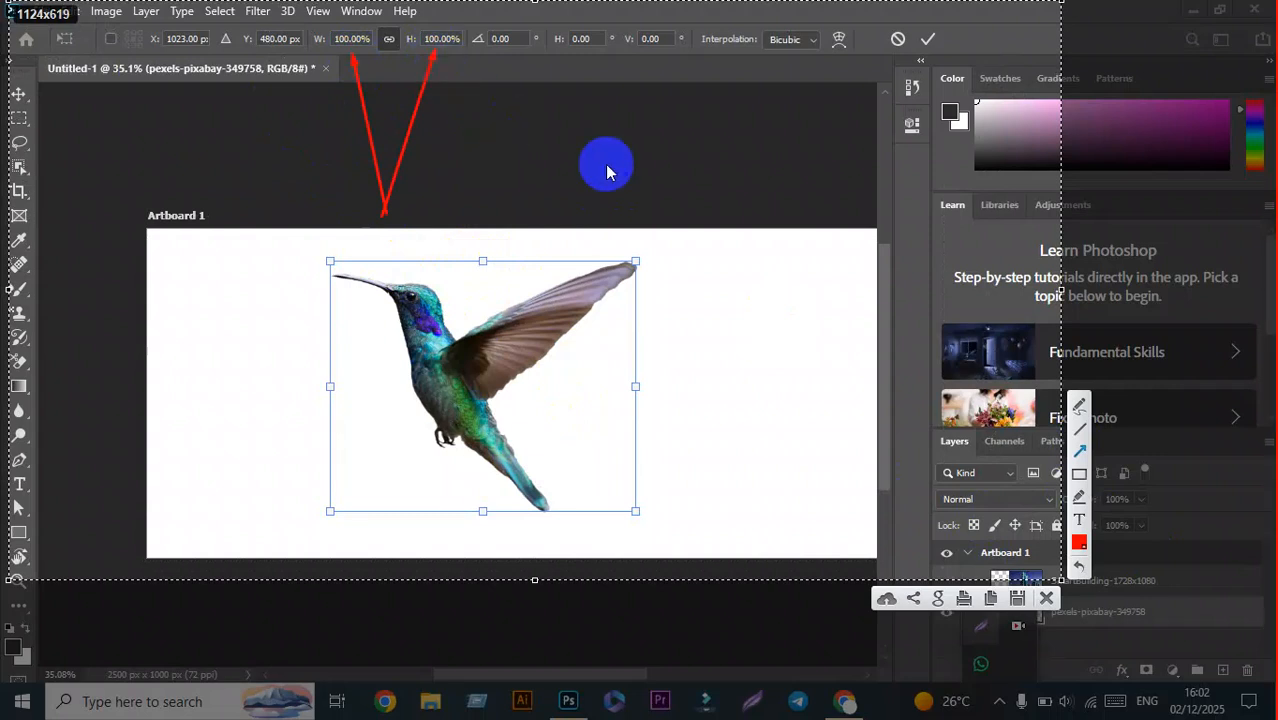
left_click(1046, 596)
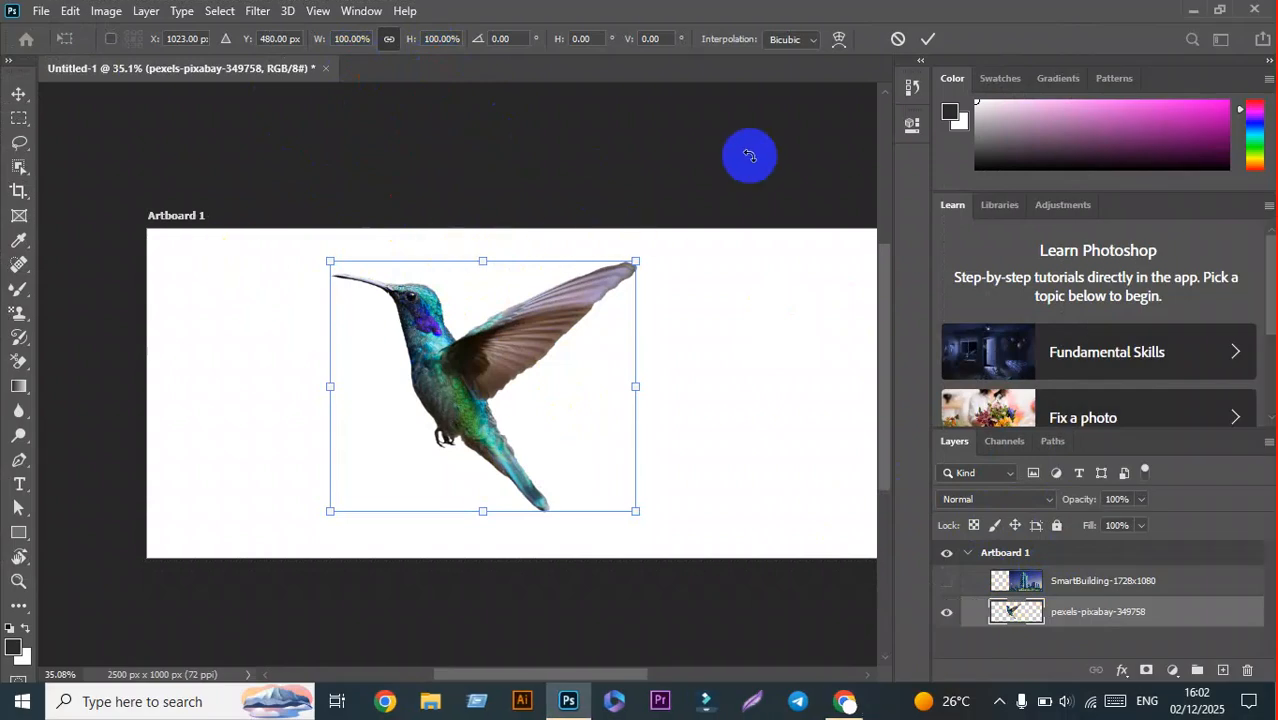
left_click(926, 42)
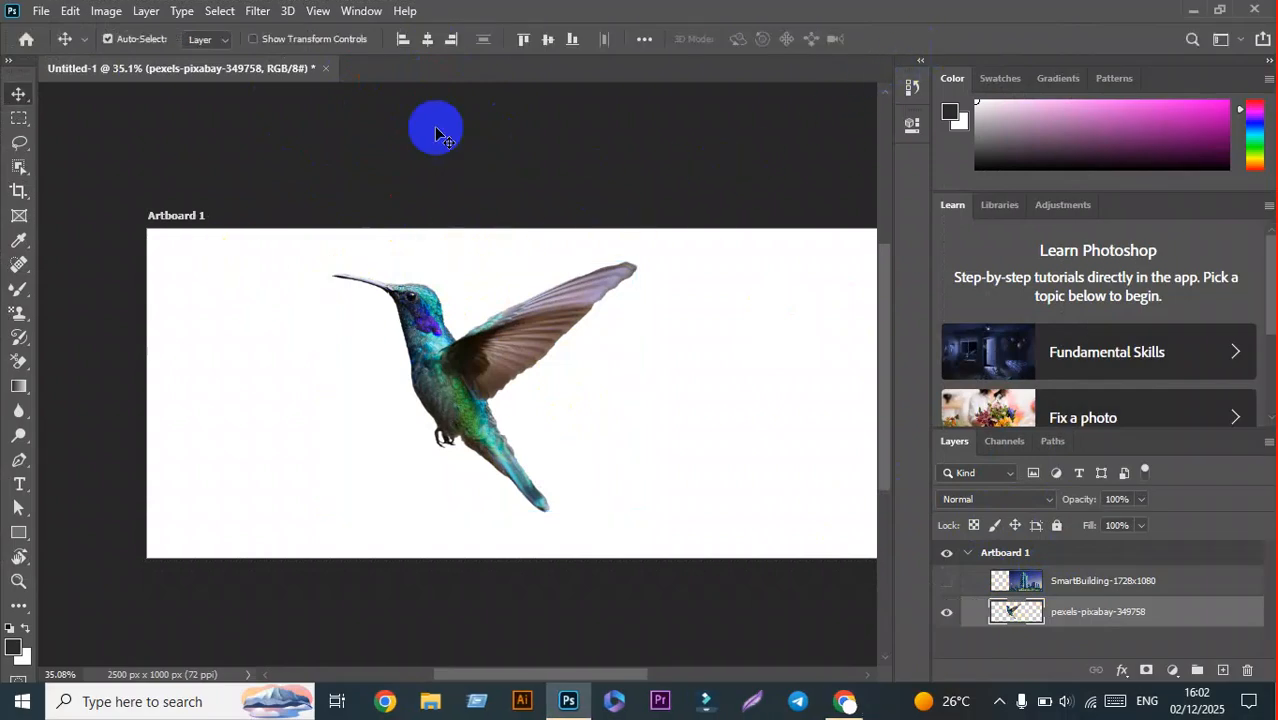
Step: Try stretching the hummingbird without locked proportions to about 164.6% width and 72.7% height, and cancel the transform
left_click(455, 360)
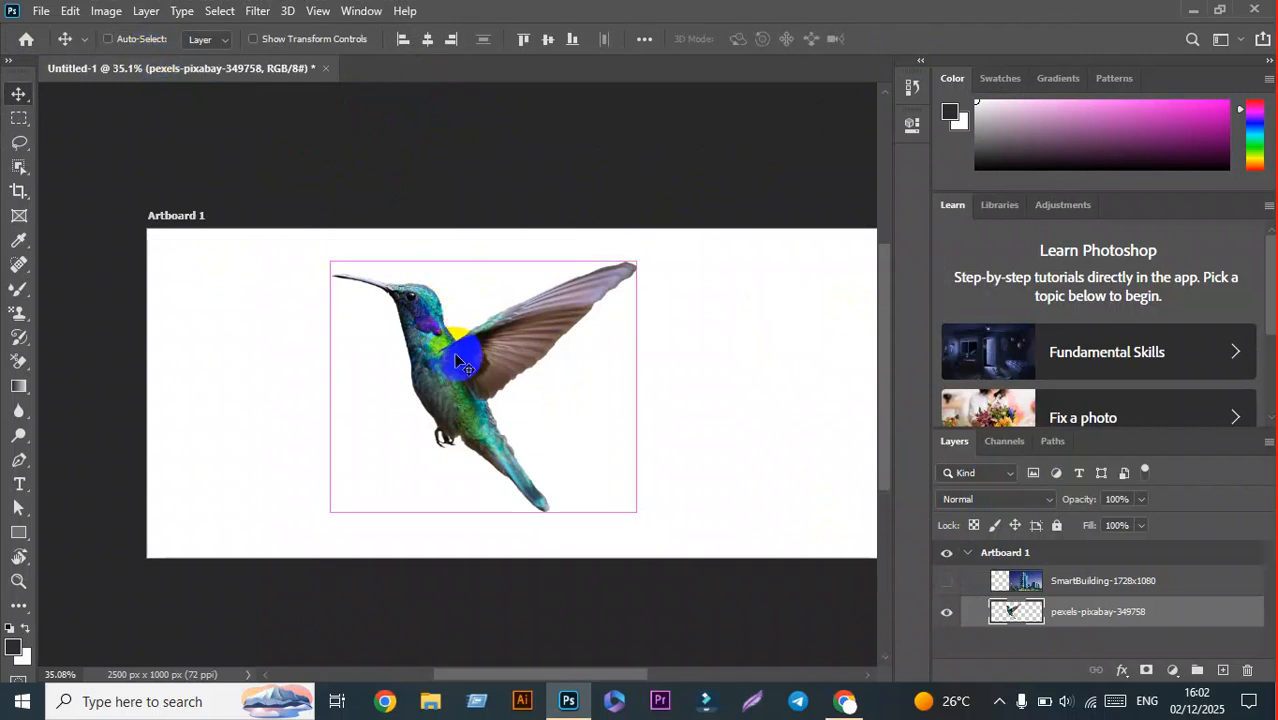
key("ctrl+t")
mouse_move(419, 357)
left_mouse_down()
mouse_move(240, 358)
mouse_move(551, 355)
mouse_move(308, 353)
mouse_move(416, 353)
left_mouse_up()
left_click_drag(459, 349, 510, 392)
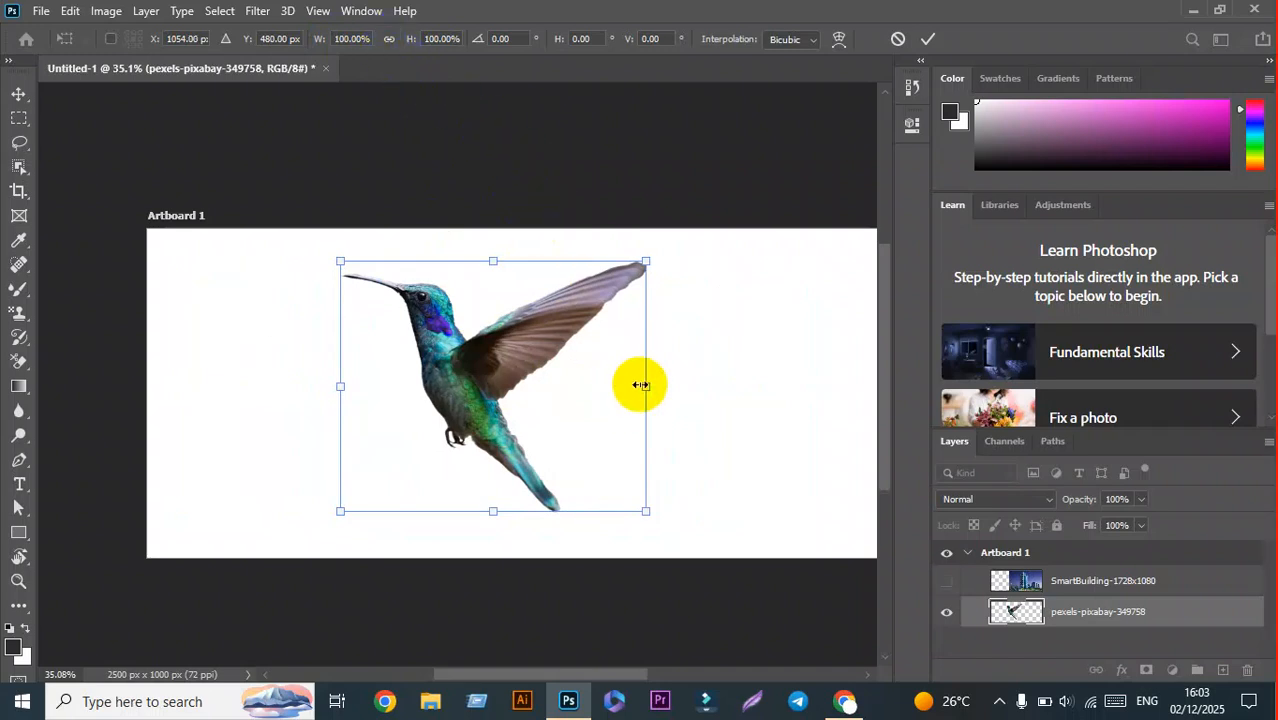
left_click_drag(639, 383, 740, 386)
left_click_drag(737, 512, 840, 509)
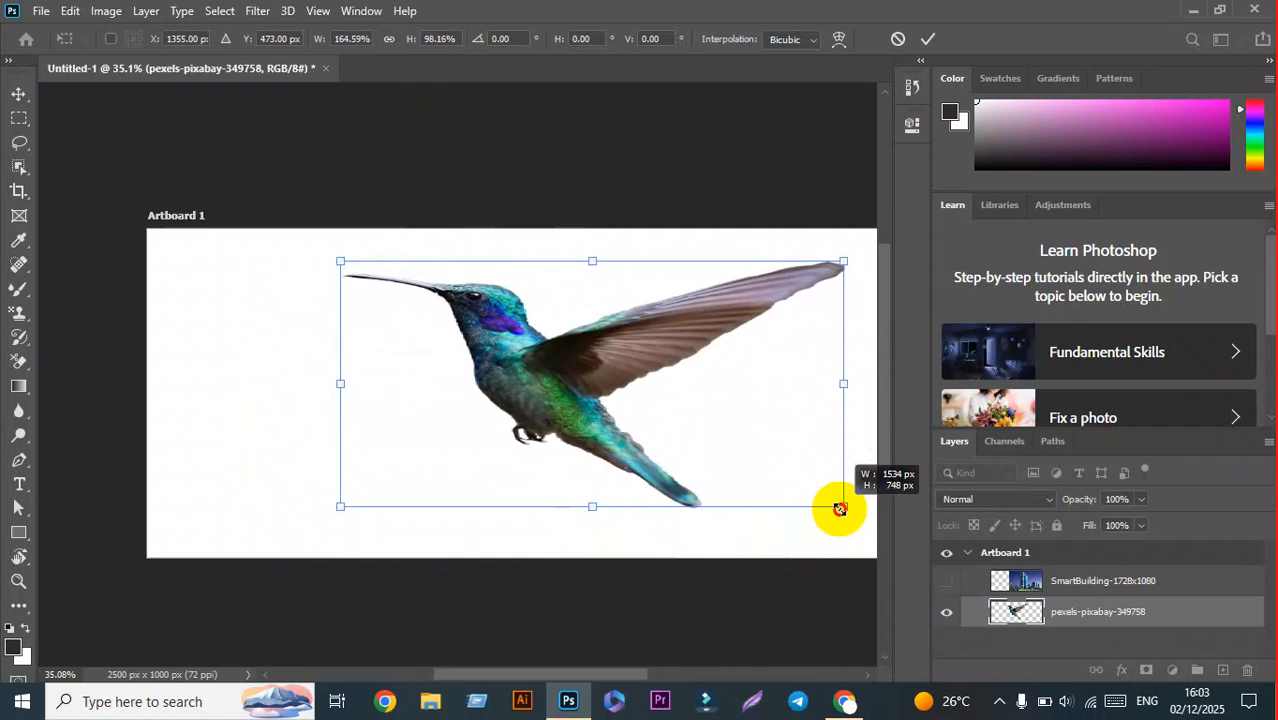
left_click_drag(592, 506, 668, 441)
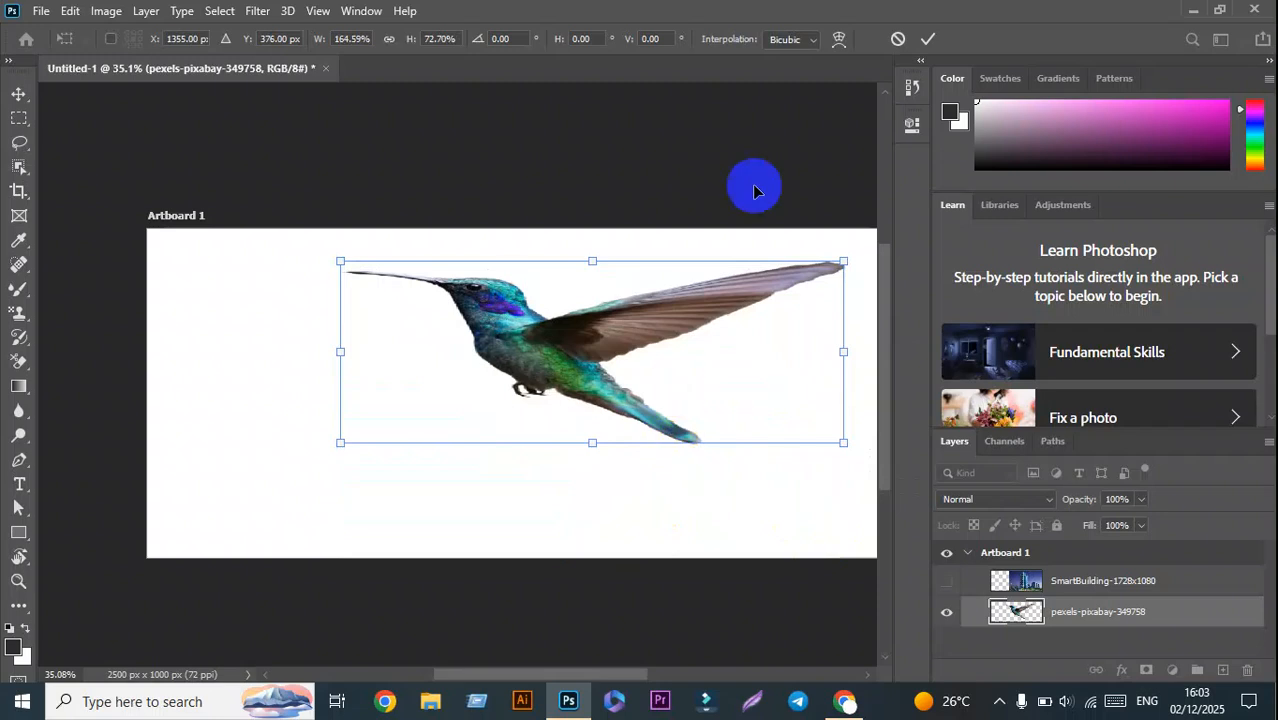
left_click(896, 42)
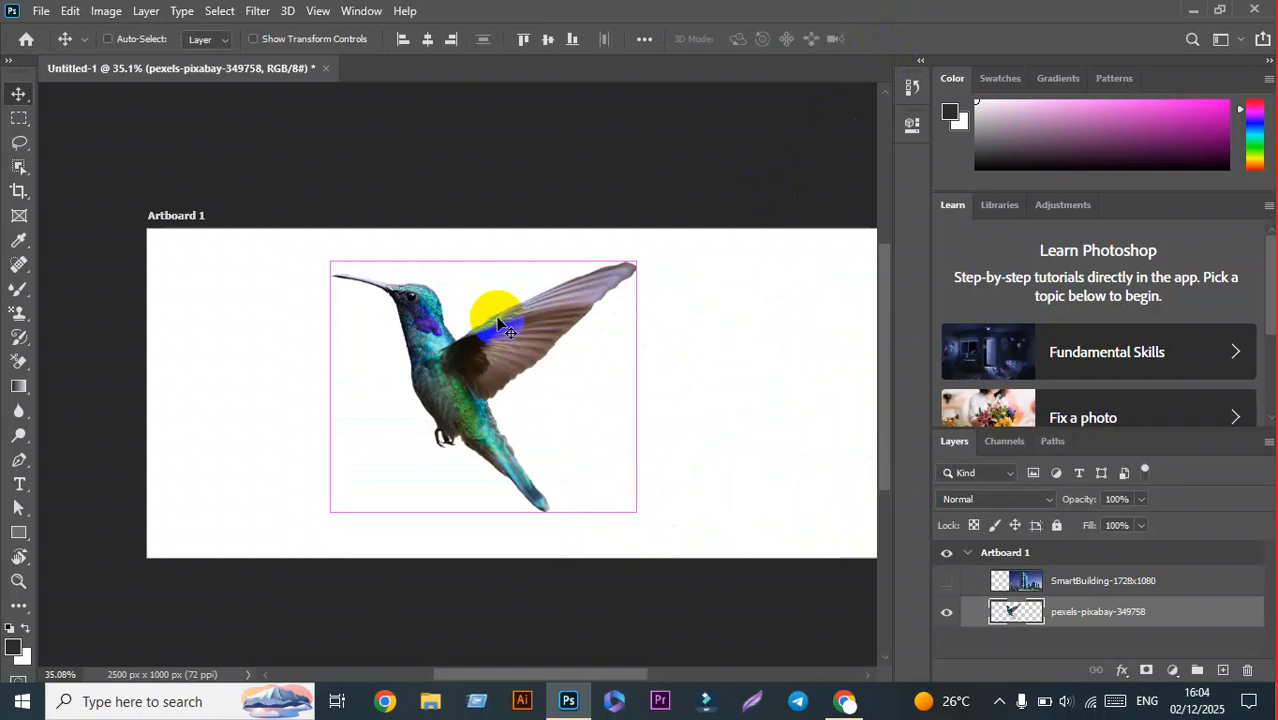
Step: Try scaling the hummingbird to 136.7%, then to about 107.2% width and 84.8% height, apply the transform, and undo it
key("ctrl+t")
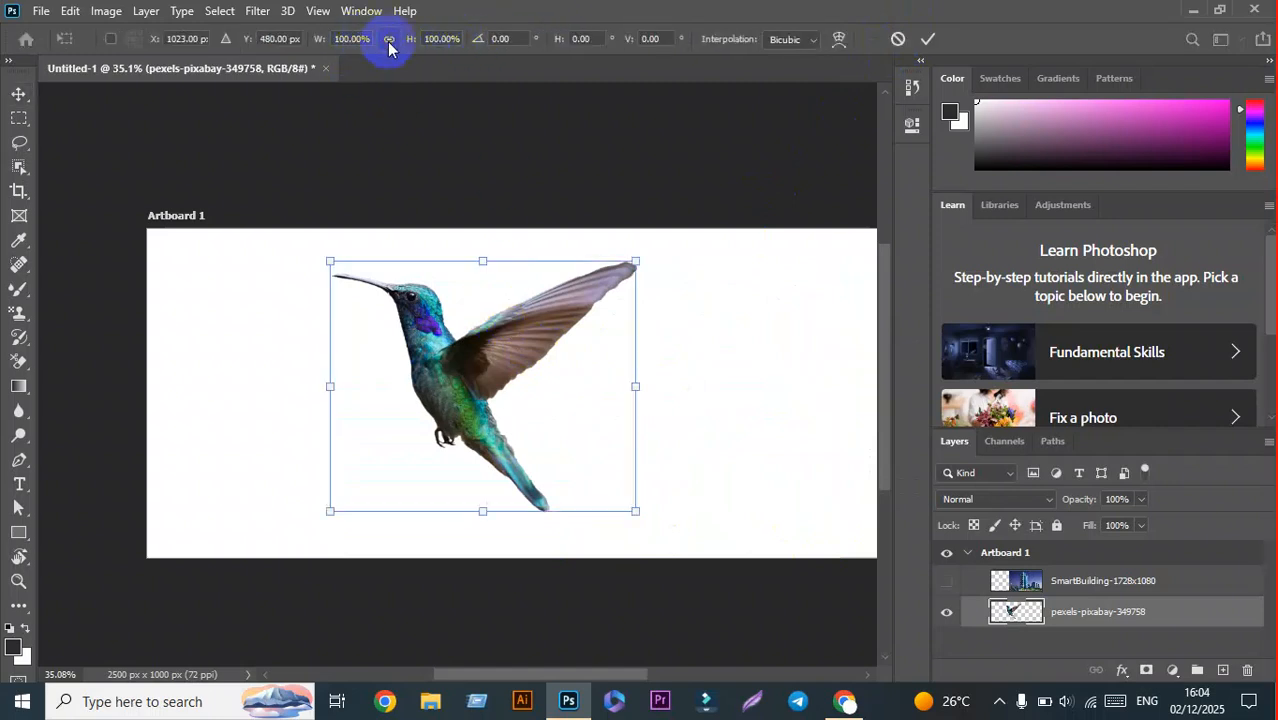
left_click_drag(636, 384, 718, 377)
left_click_drag(546, 368, 540, 381)
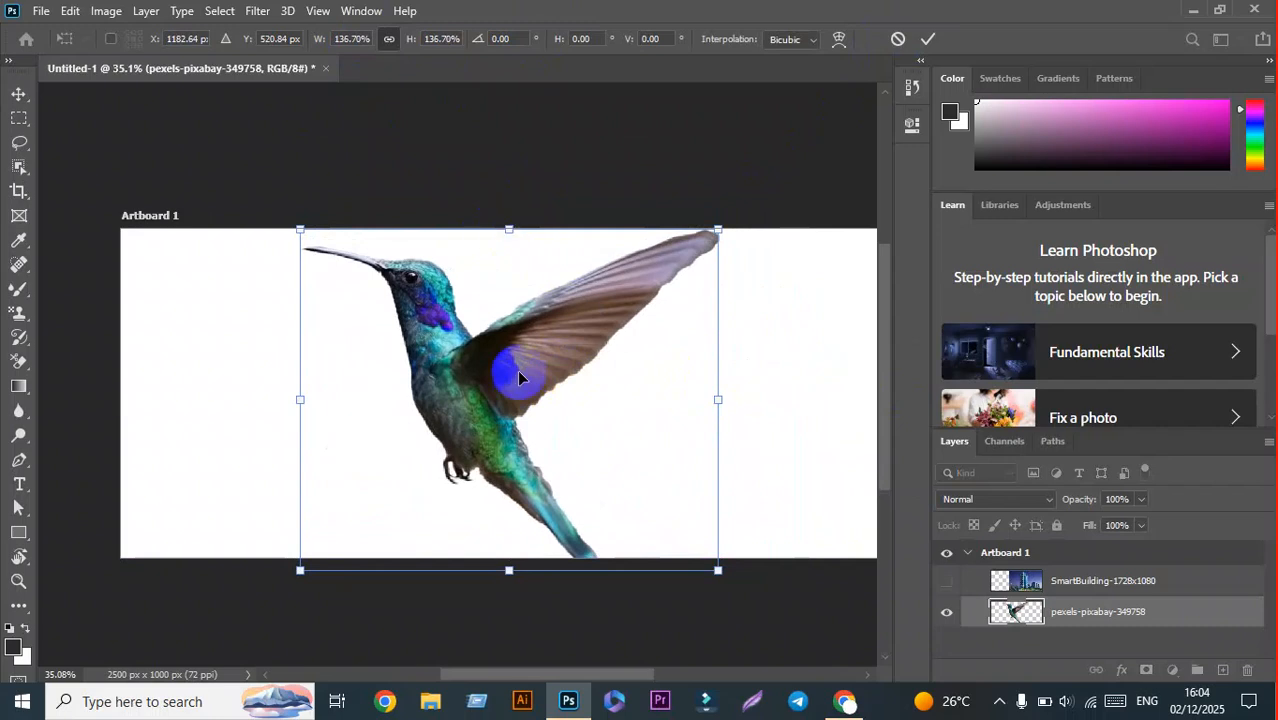
left_click_drag(512, 568, 507, 441)
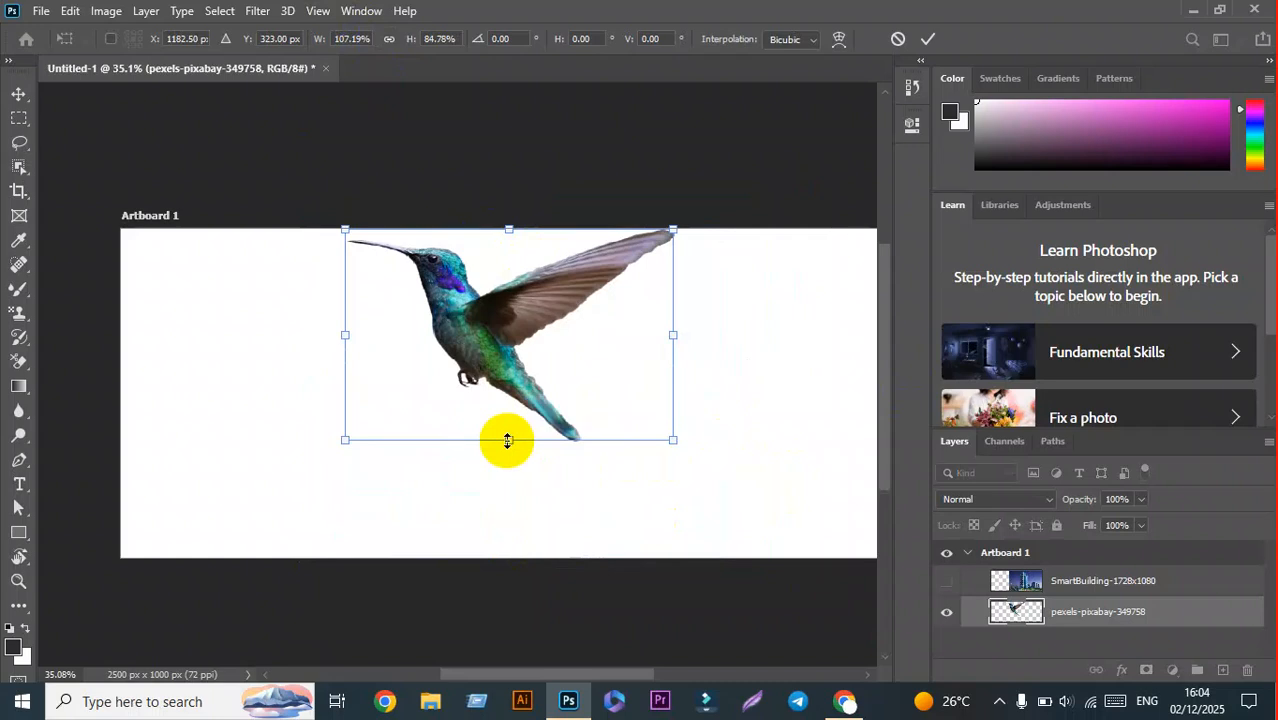
left_click(928, 38)
left_click_drag(503, 345, 583, 337)
key("ctrl")
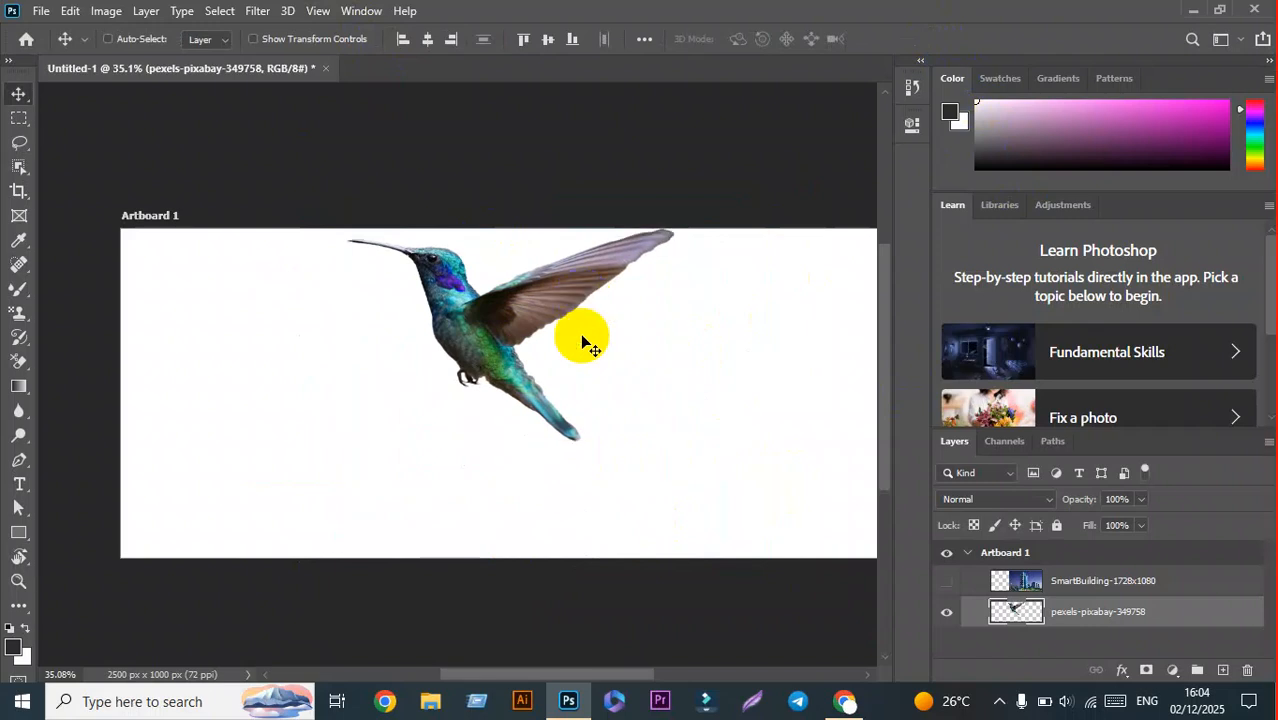
key("ctrl+z")
key("ctrl+z")
Step: Move the hummingbird a little to the right on the artboard, then enter and leave Free Transform without resizing it
left_click_drag(405, 343, 494, 340)
key("ctrl")
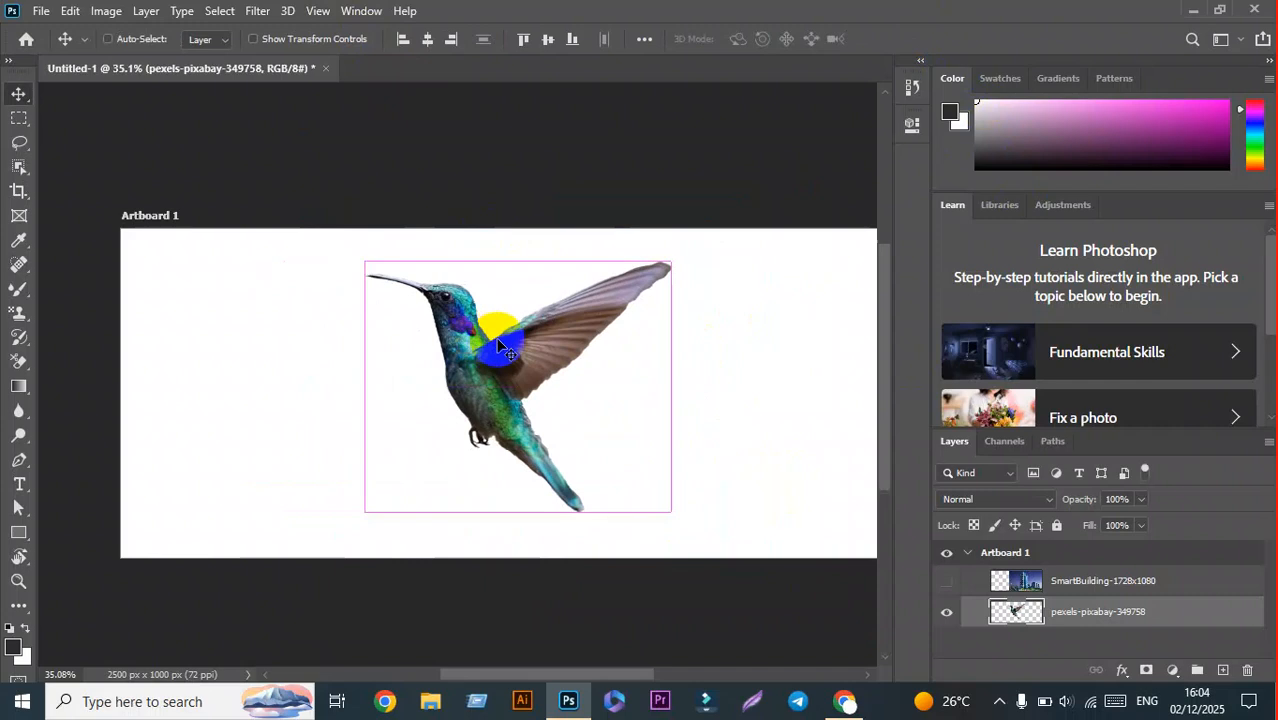
key("ctrl+t")
left_click(927, 40)
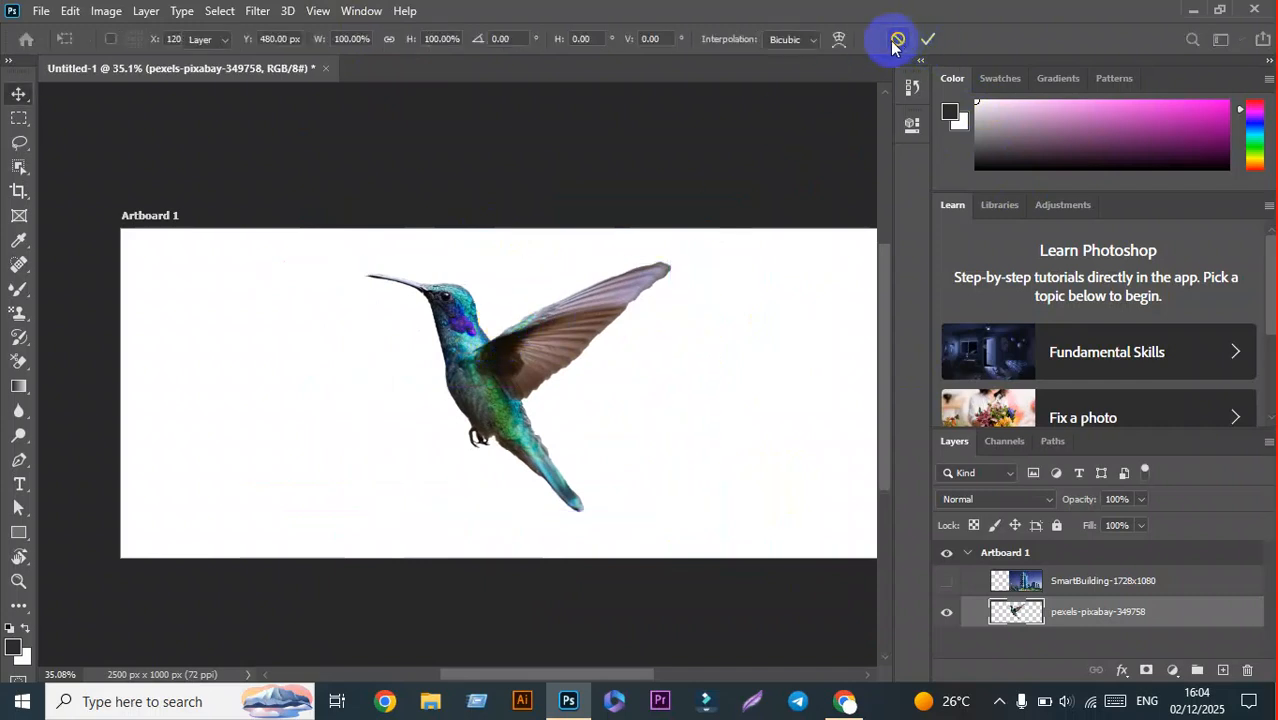
Step: Switch to Chrome and search Google Images for "man picture"
left_click(844, 701)
left_click(517, 56)
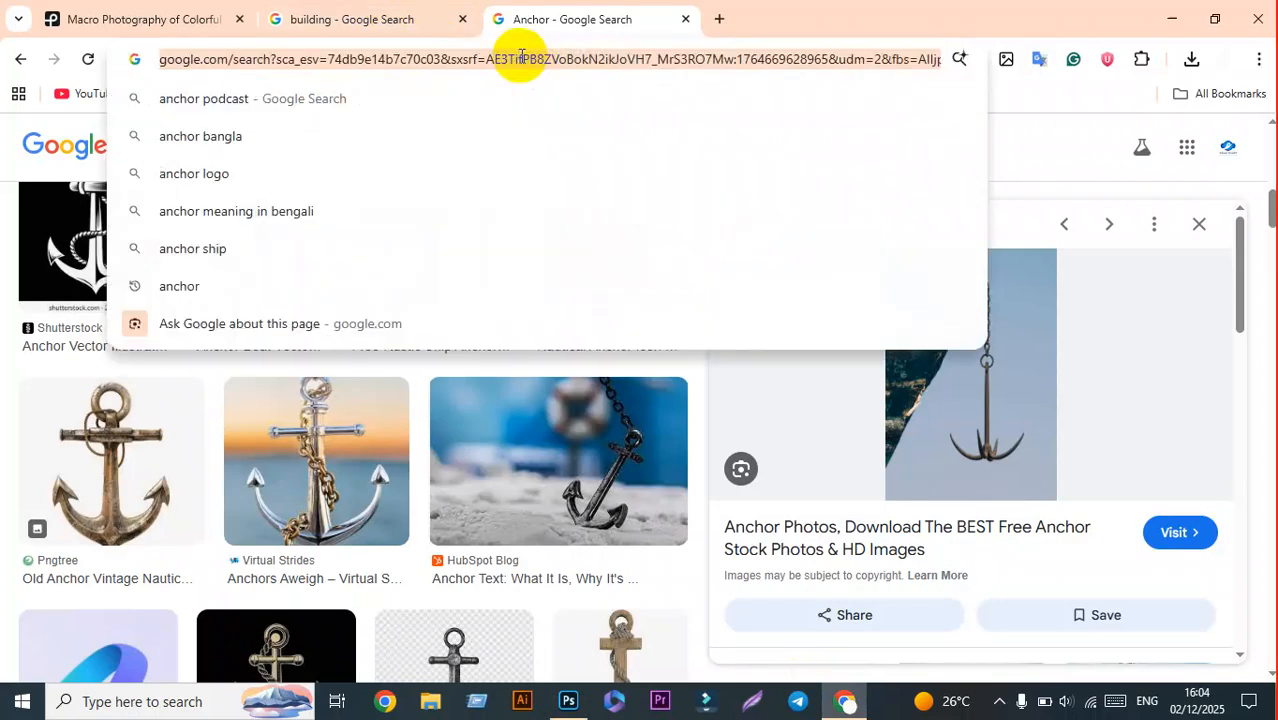
type("man picture")
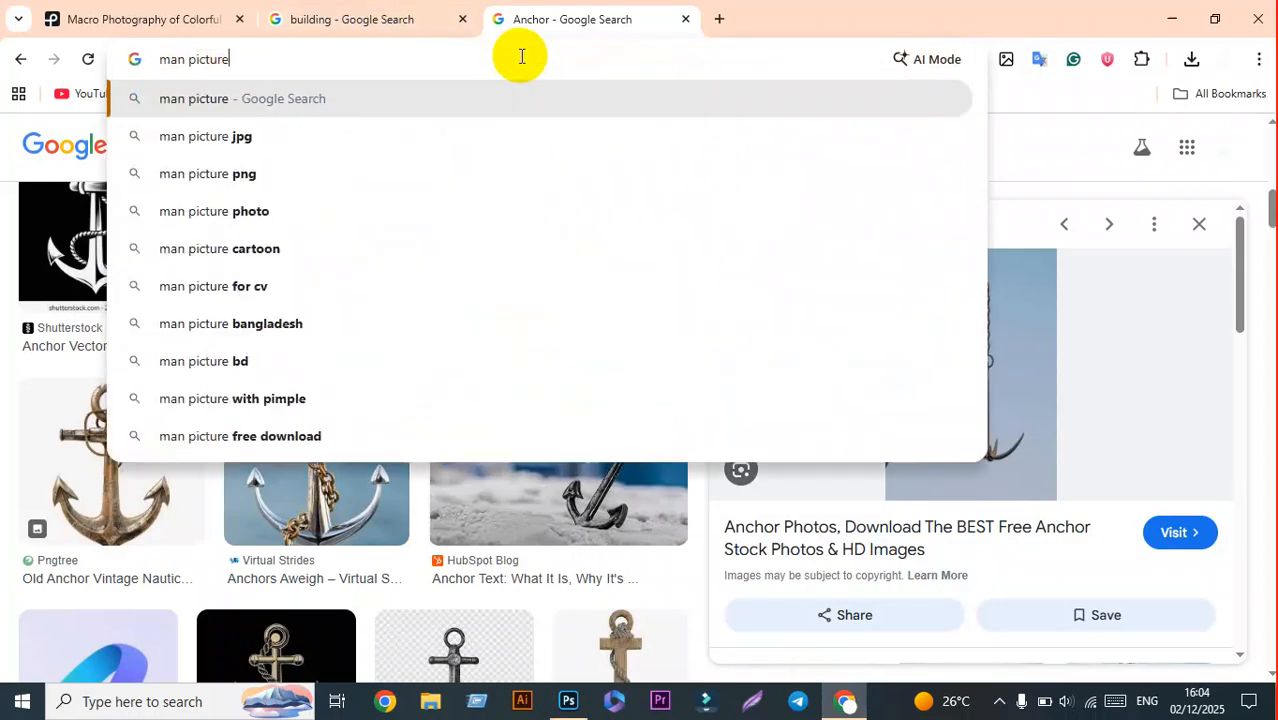
key("Return")
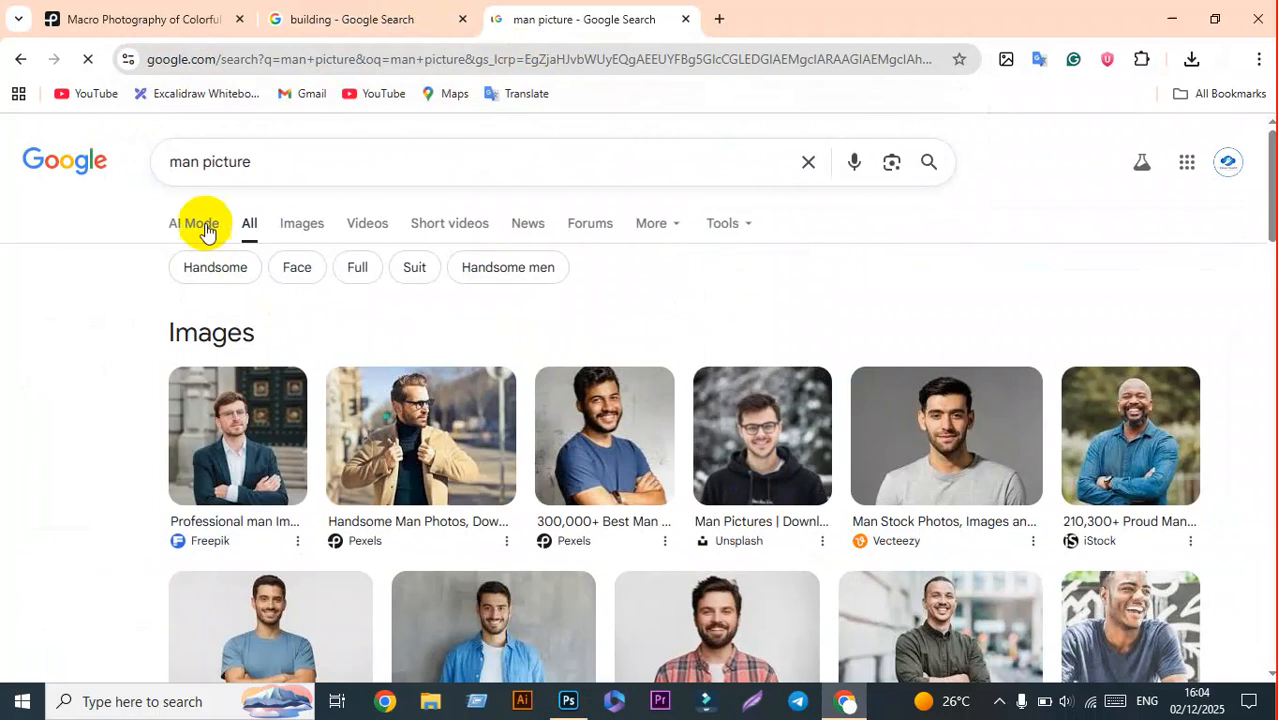
left_click(300, 222)
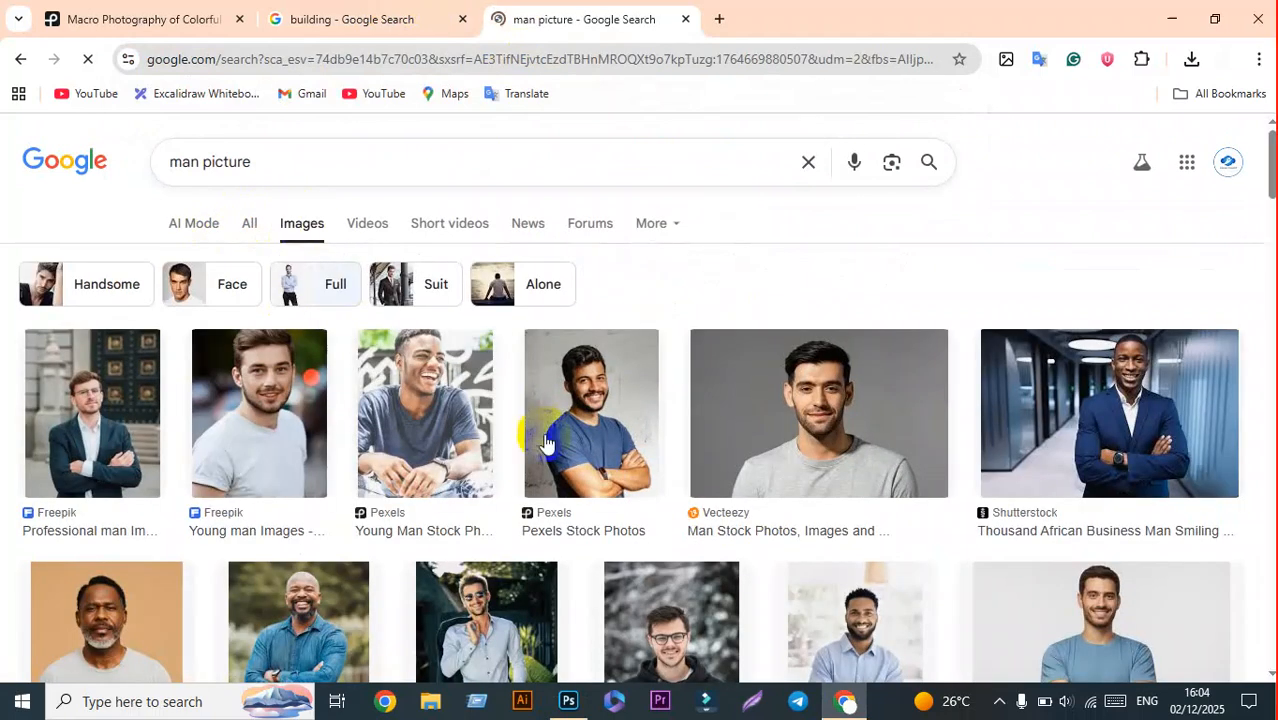
Step: Copy the Pexels photo of the smiling man in a blue T-shirt and paste it onto the Photoshop artboard
left_click(588, 423)
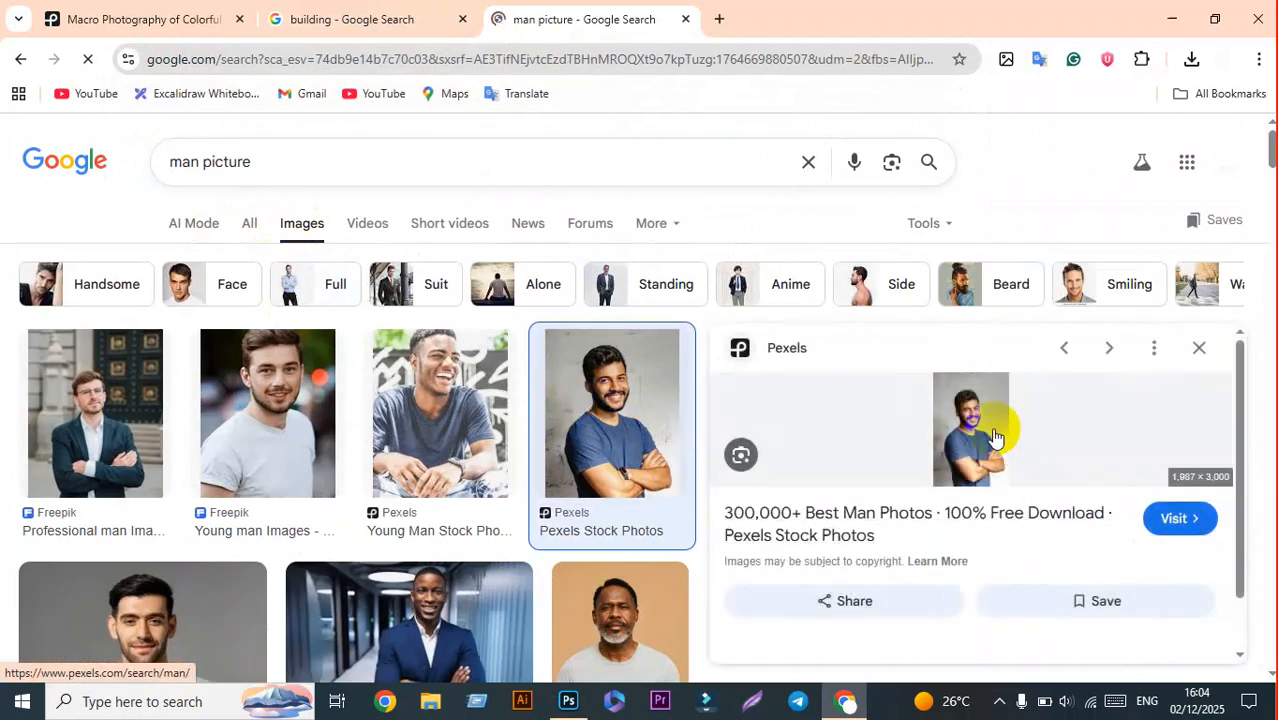
right_click(972, 425)
left_click(1086, 530)
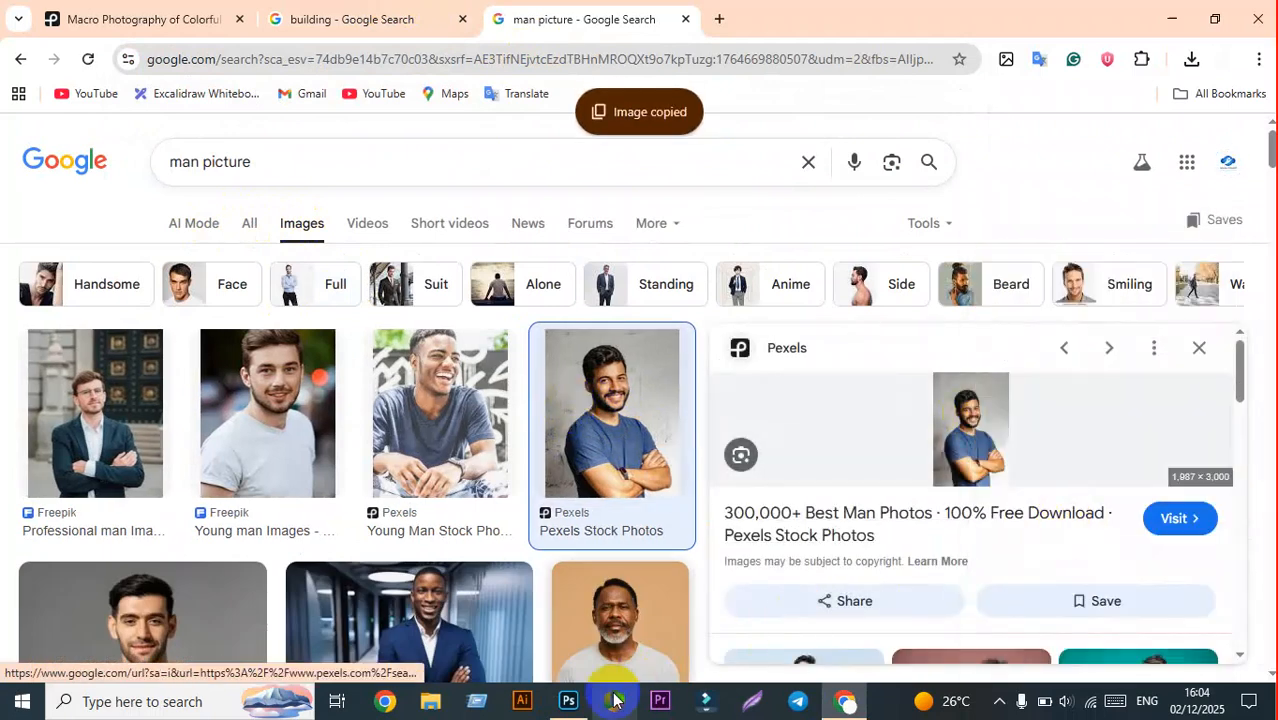
left_click(569, 702)
key("ctrl+v")
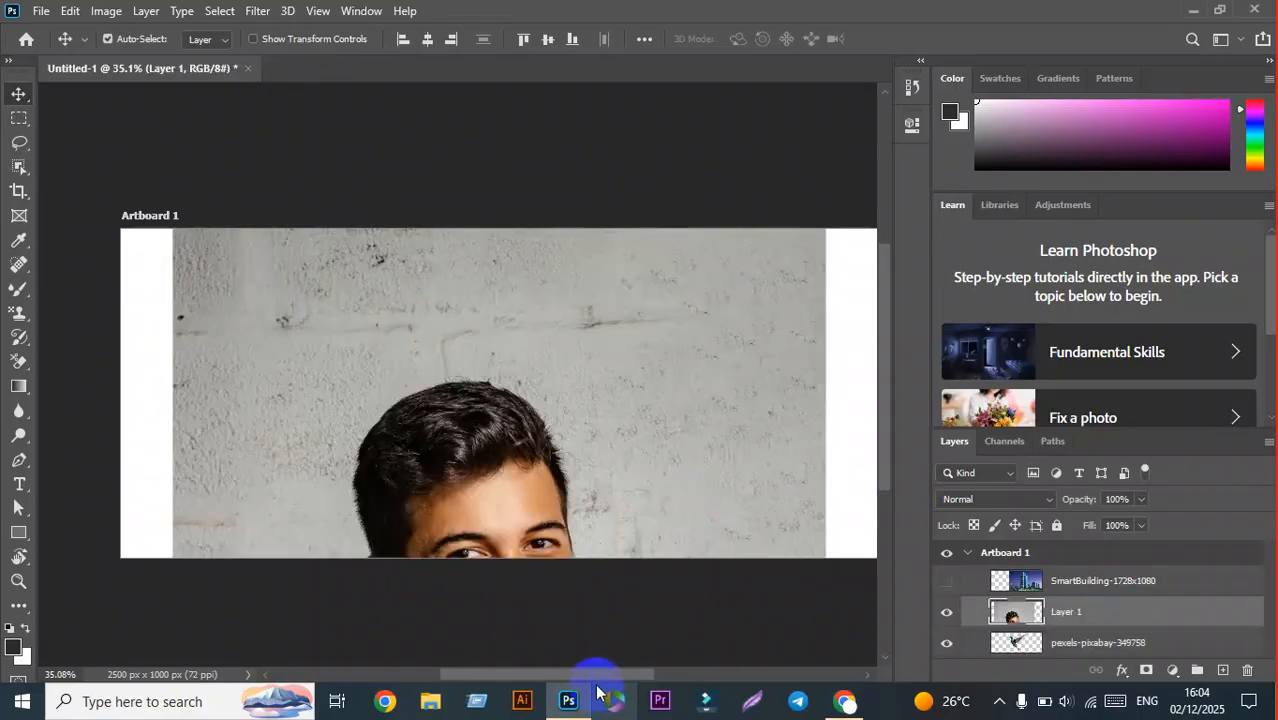
Step: Move the pasted photo up so the man's face lies within the artboard, and show the rulers
scroll(475, 372, "down", 3)
left_click_drag(475, 372, 471, 300)
key("ctrl+r")
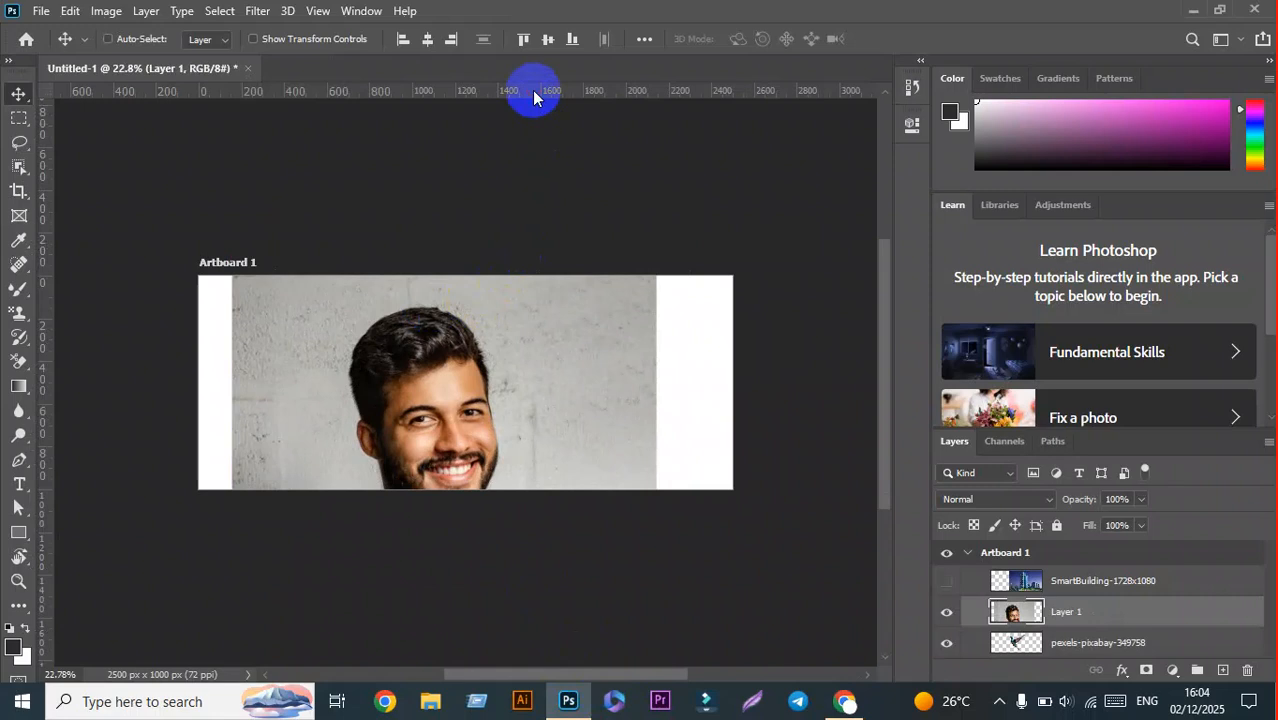
Step: Try scaling the man's photo without locked proportions to 45.5% width and 28.5% height, placed at X 452 px, Y 479.5 px, and apply
key("ctrl+t")
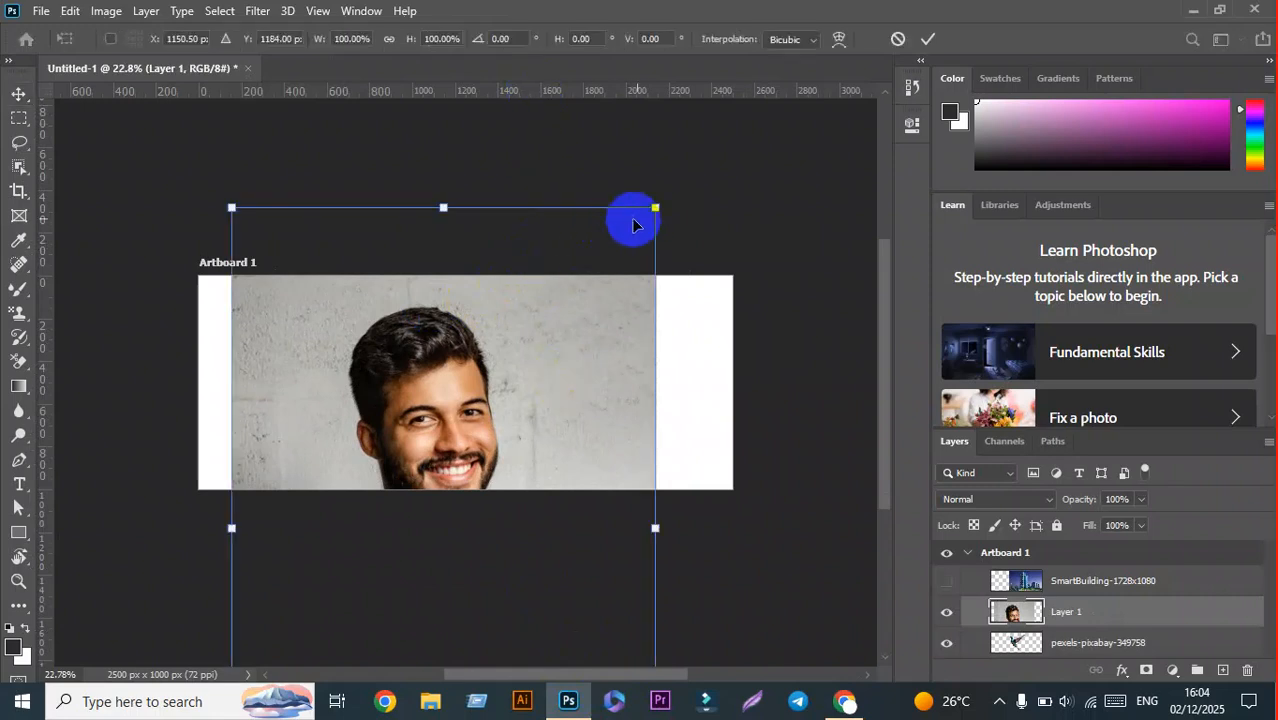
left_click_drag(651, 209, 294, 342)
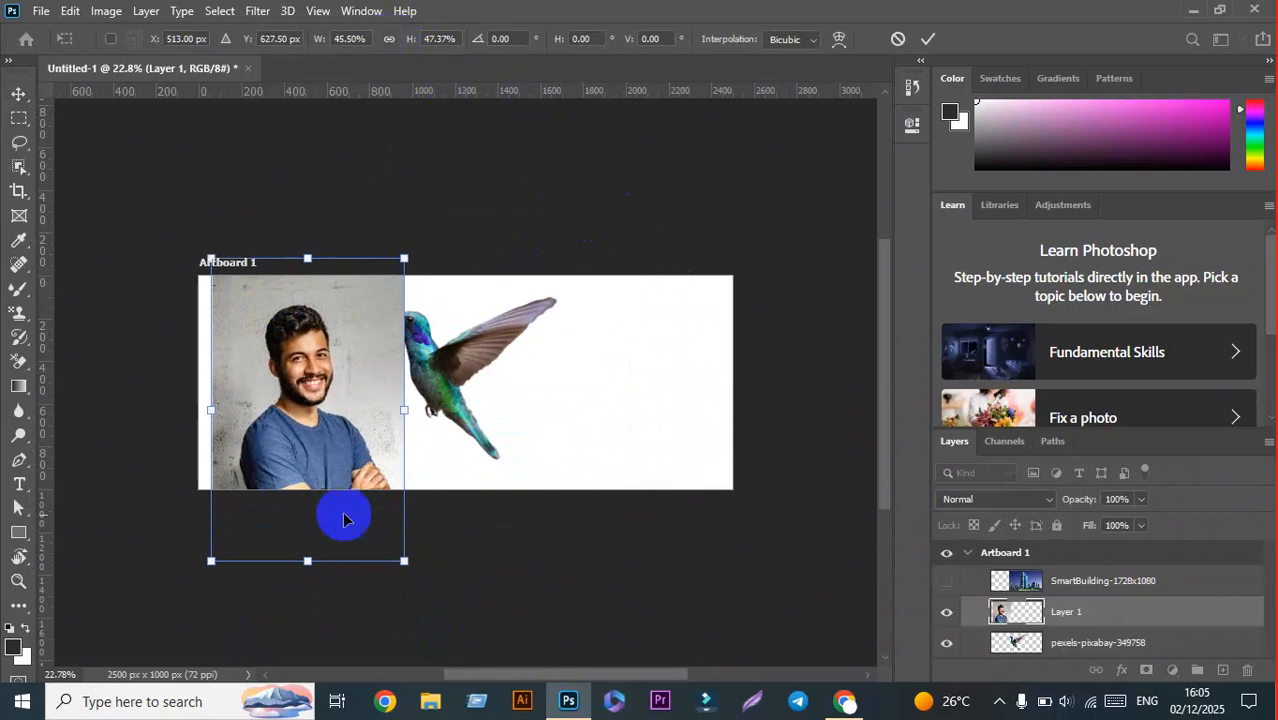
left_click_drag(307, 561, 320, 443)
left_click_drag(326, 387, 313, 415)
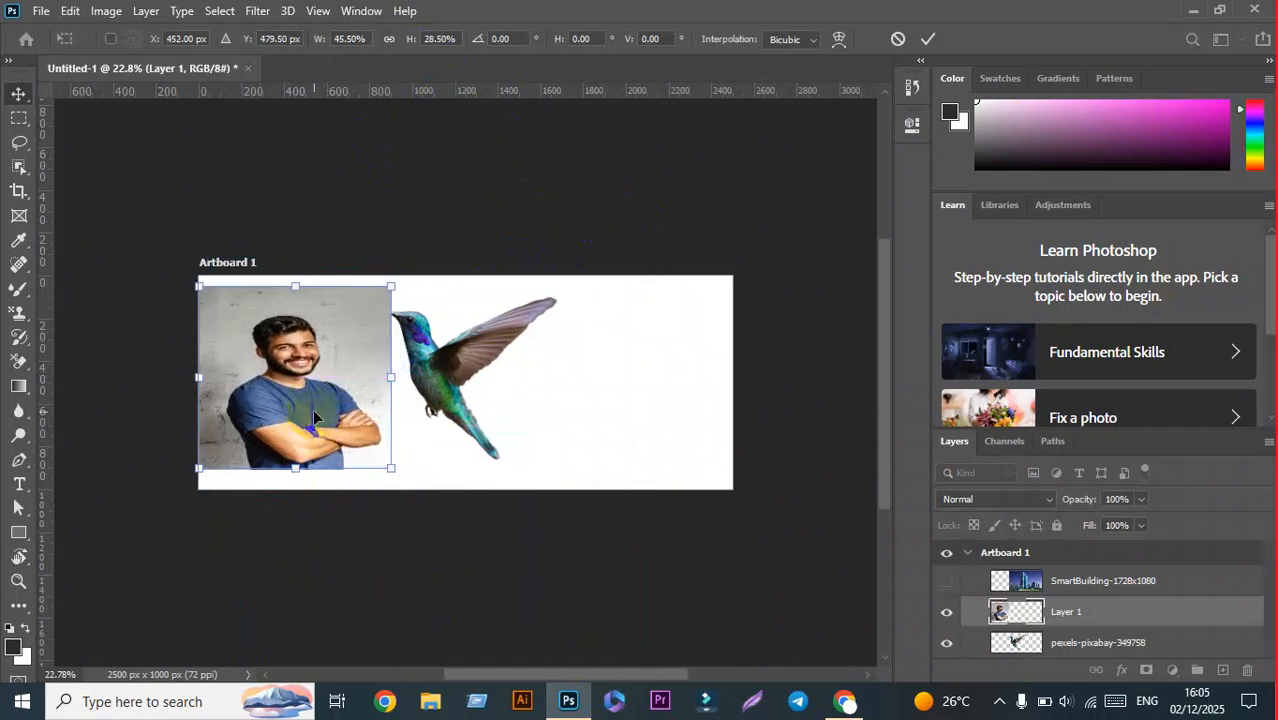
key("Return")
Step: Inspect the distorted man up close, shift his photo to the right, and undo both the move and the scaling
scroll(313, 409, "up", 4)
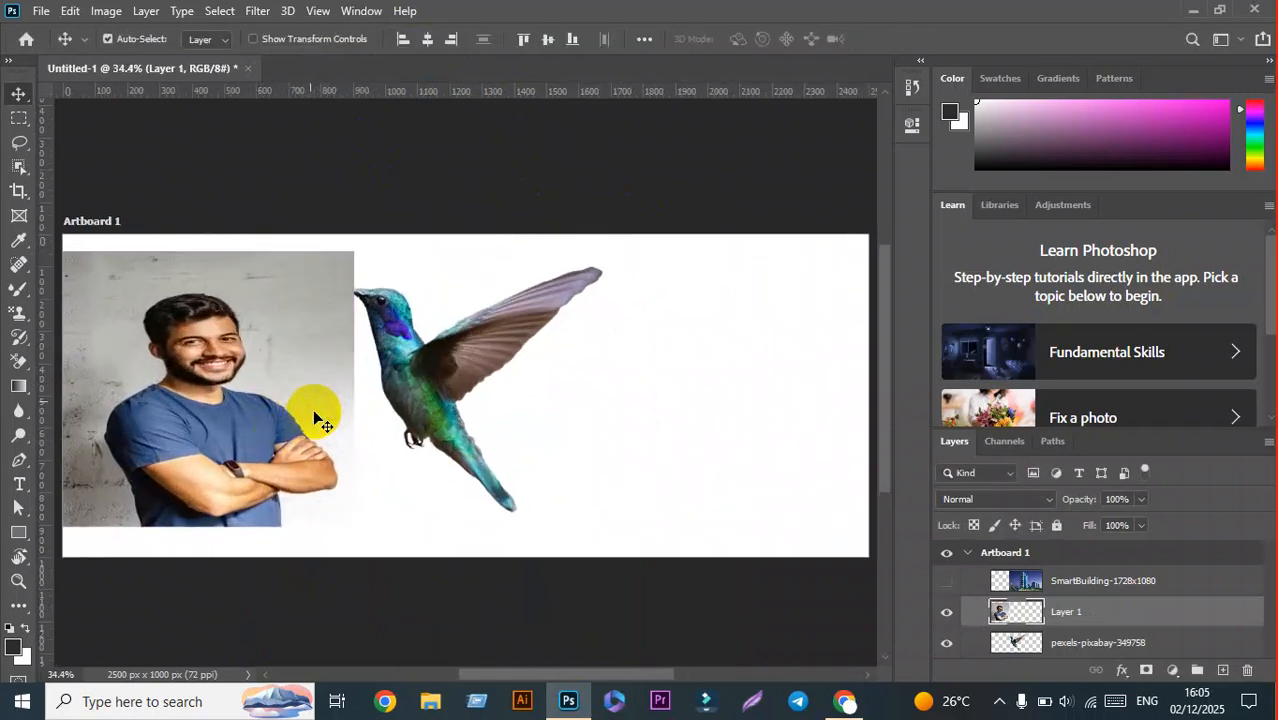
scroll(120, 390, "up", 8)
left_click_drag(174, 360, 322, 375)
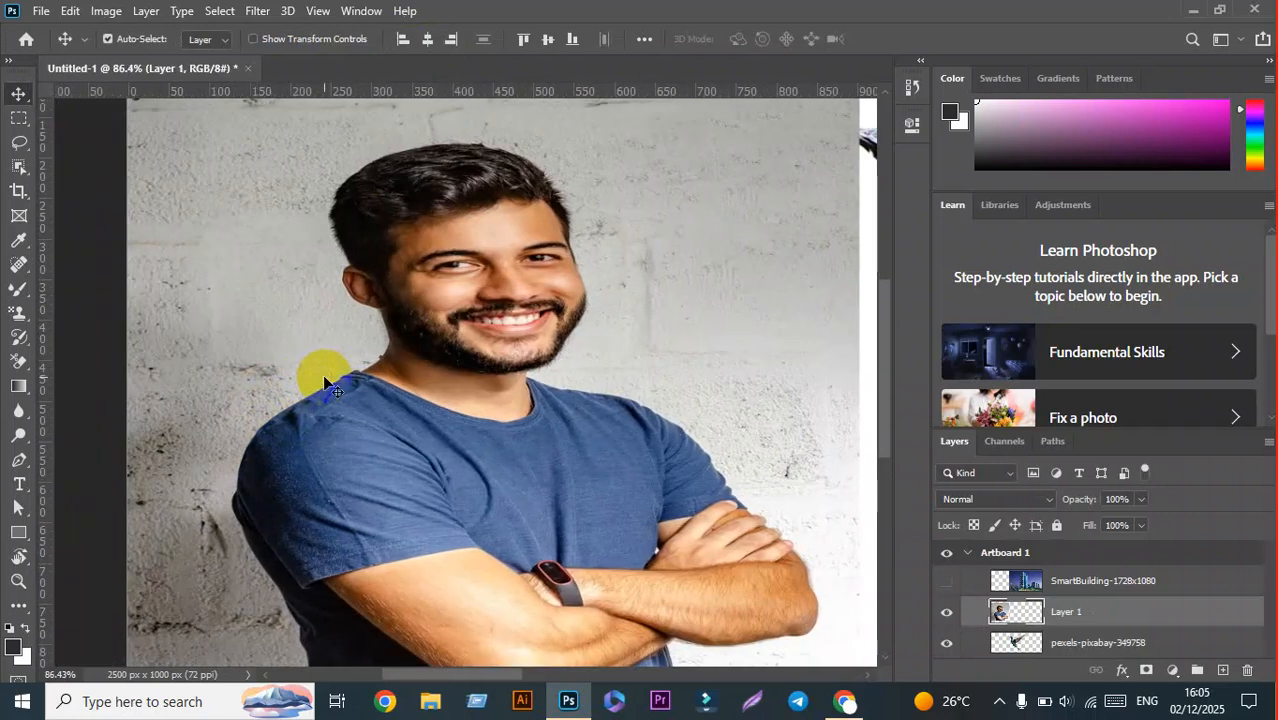
scroll(325, 383, "down", 5)
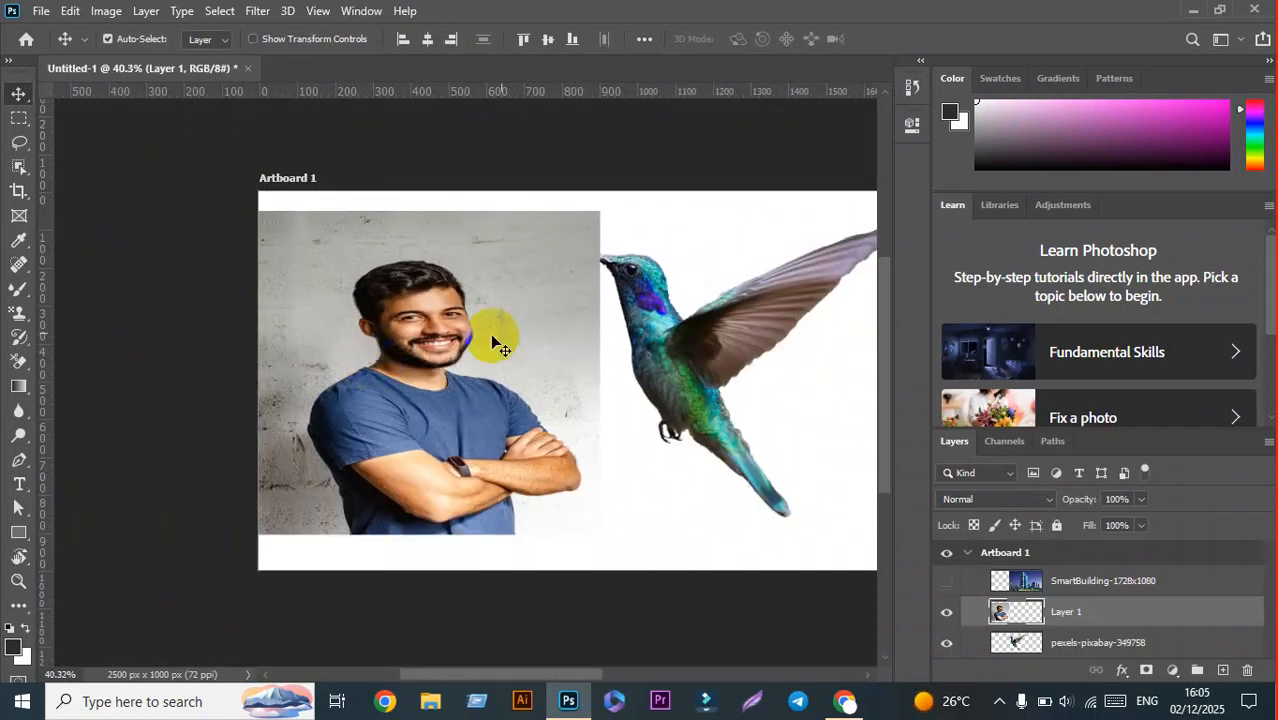
left_click_drag(383, 386, 380, 331)
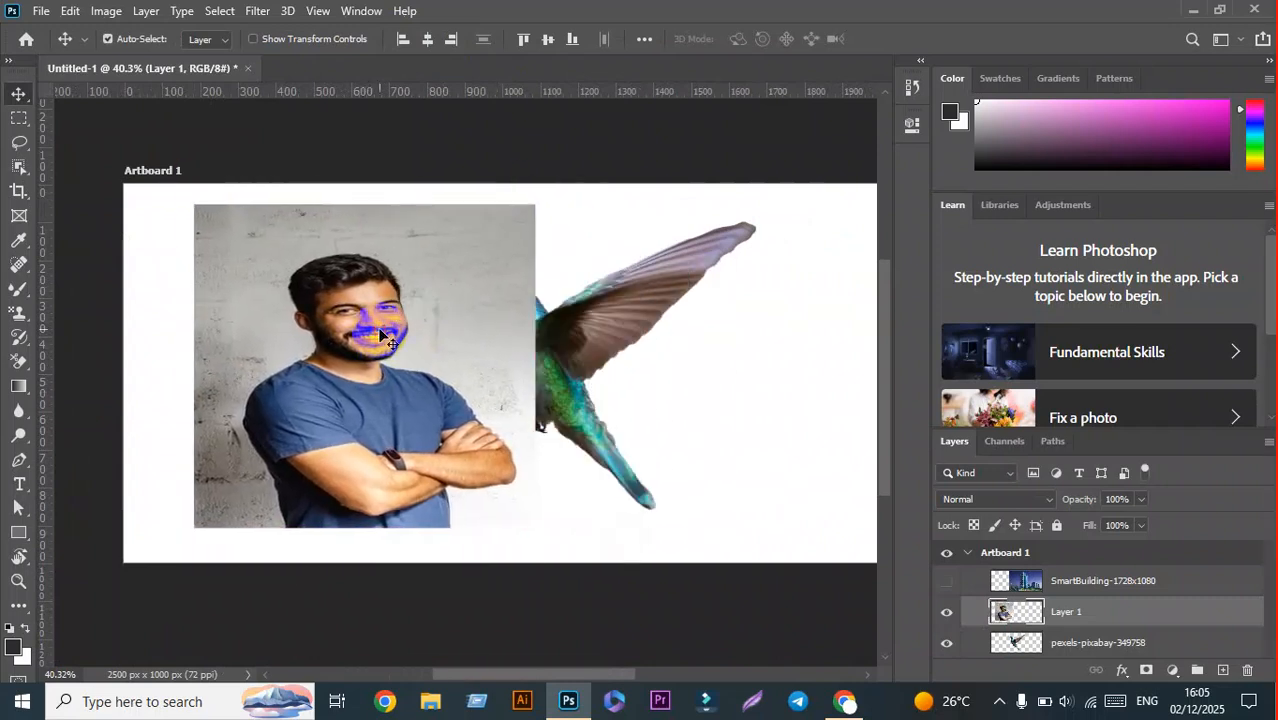
key("ctrl+z")
key("ctrl+z")
key("ctrl+z")
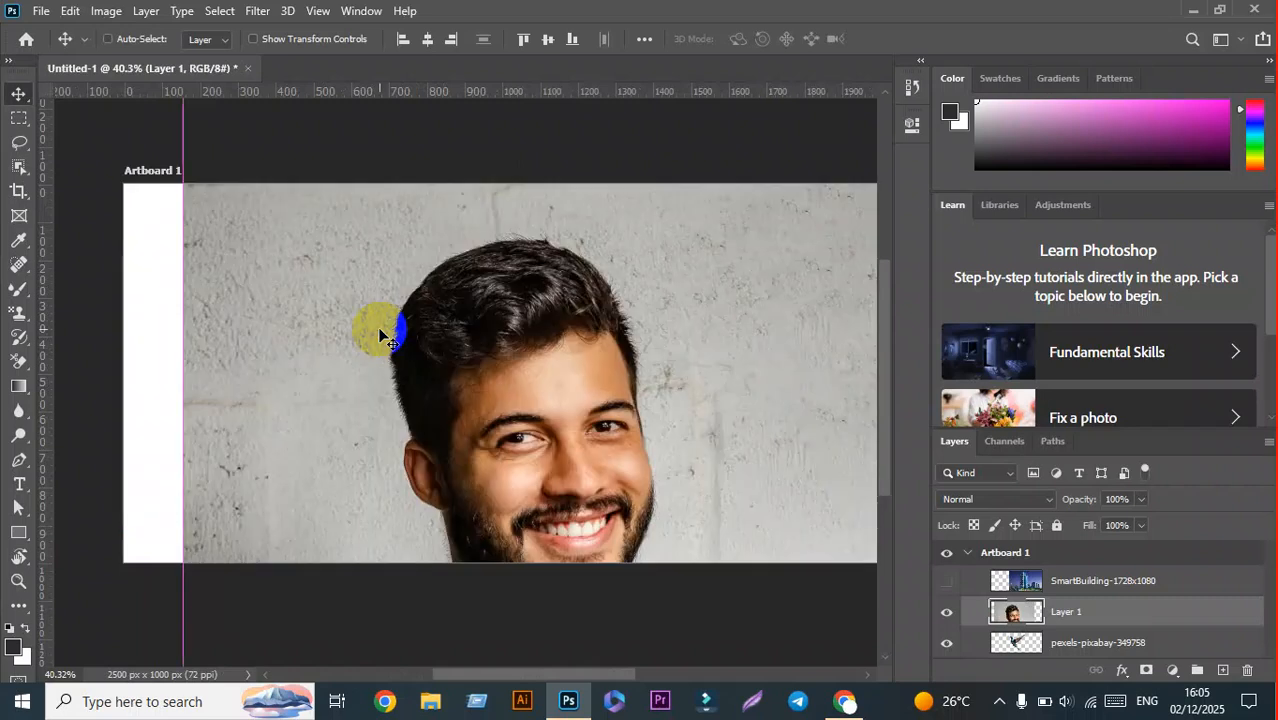
Step: Delete the full-size photo of the man from the artboard
scroll(383, 336, "down", 1)
left_click_drag(614, 356, 513, 390)
key("Delete")
Step: Move the hummingbird to X 992 px, Y 525 px, scale it proportionally to about 97.1% and slightly smaller, and apply the transform
left_click_drag(534, 334, 476, 334)
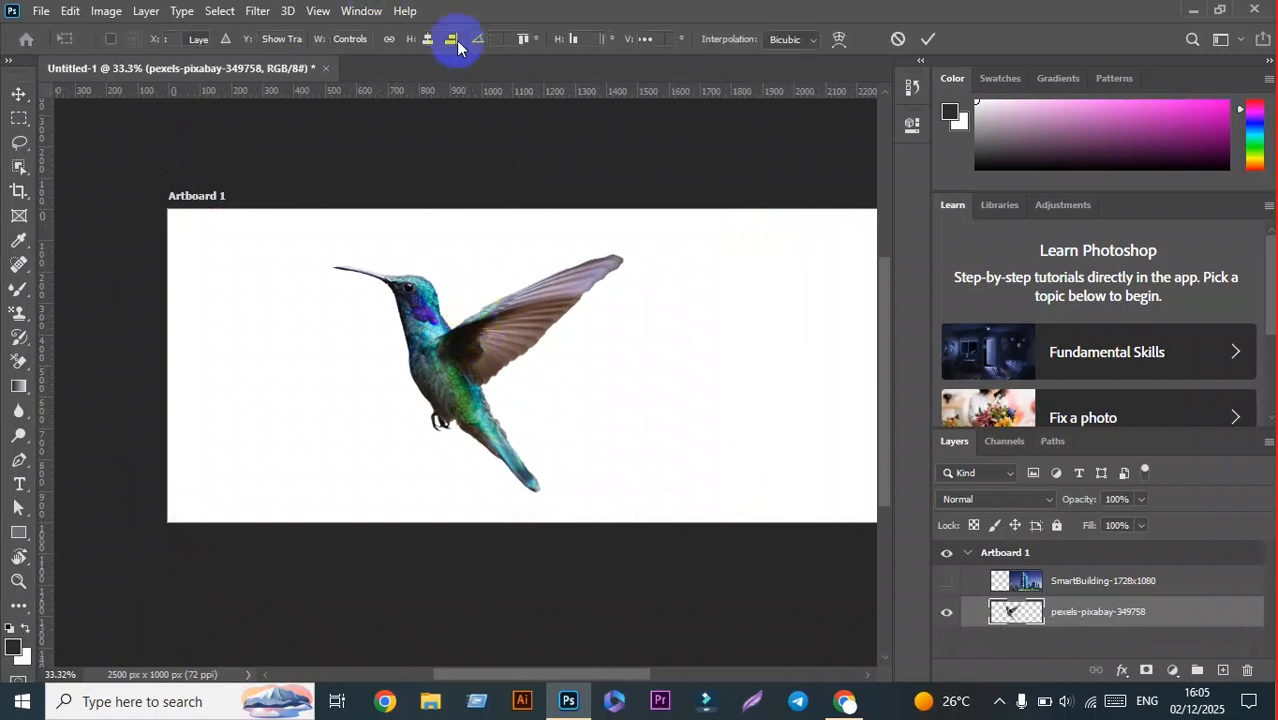
key("ctrl+t")
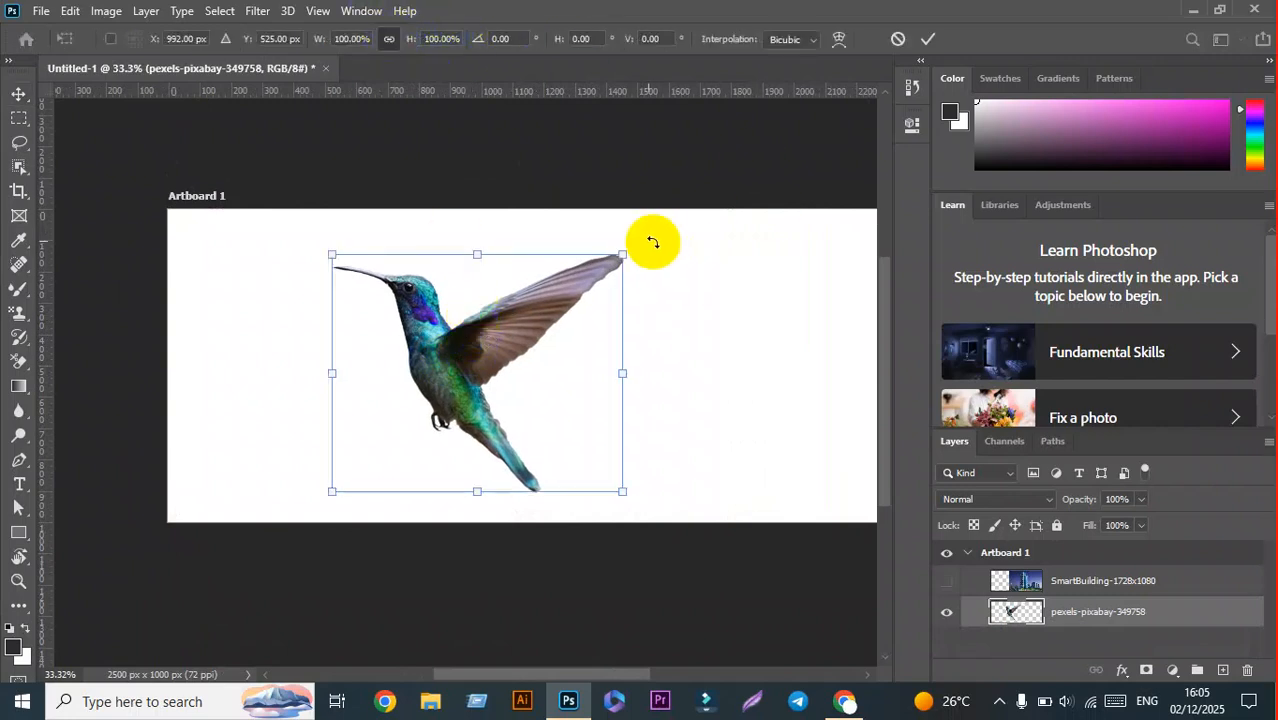
mouse_move(622, 252)
left_mouse_down()
mouse_move(605, 205)
mouse_move(614, 261)
left_mouse_up()
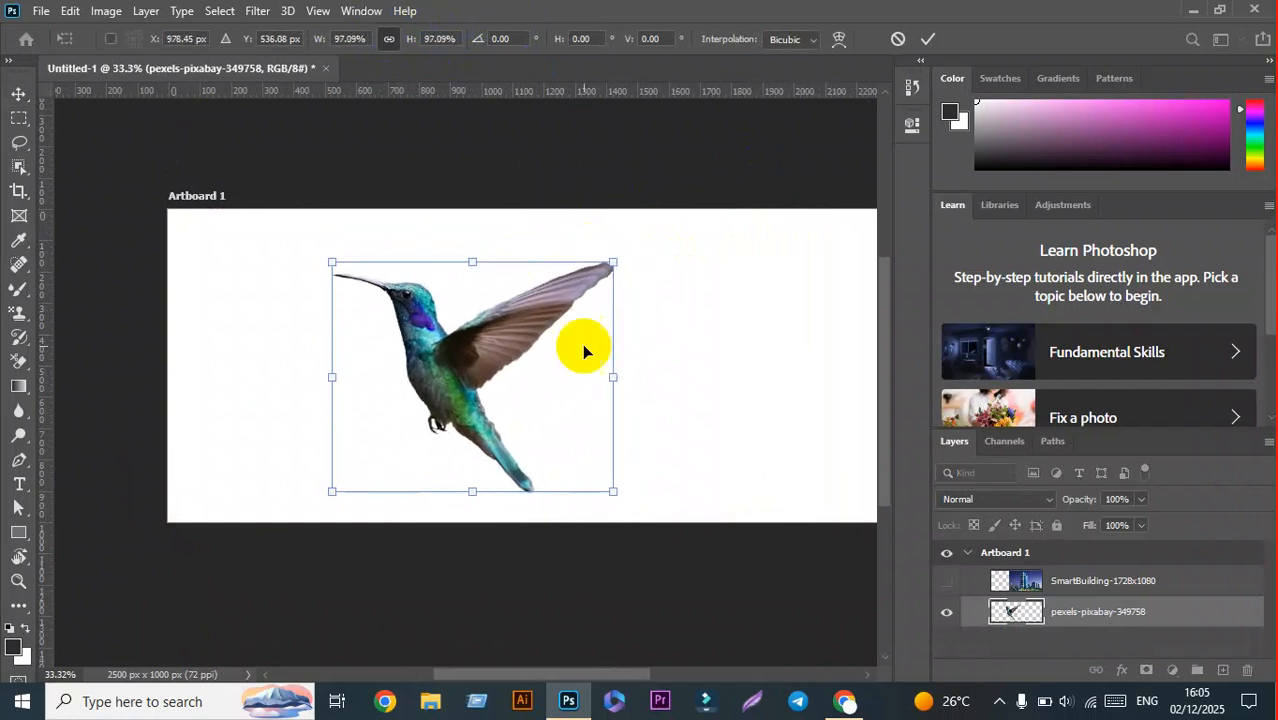
left_click_drag(619, 367, 607, 394)
key("Return")
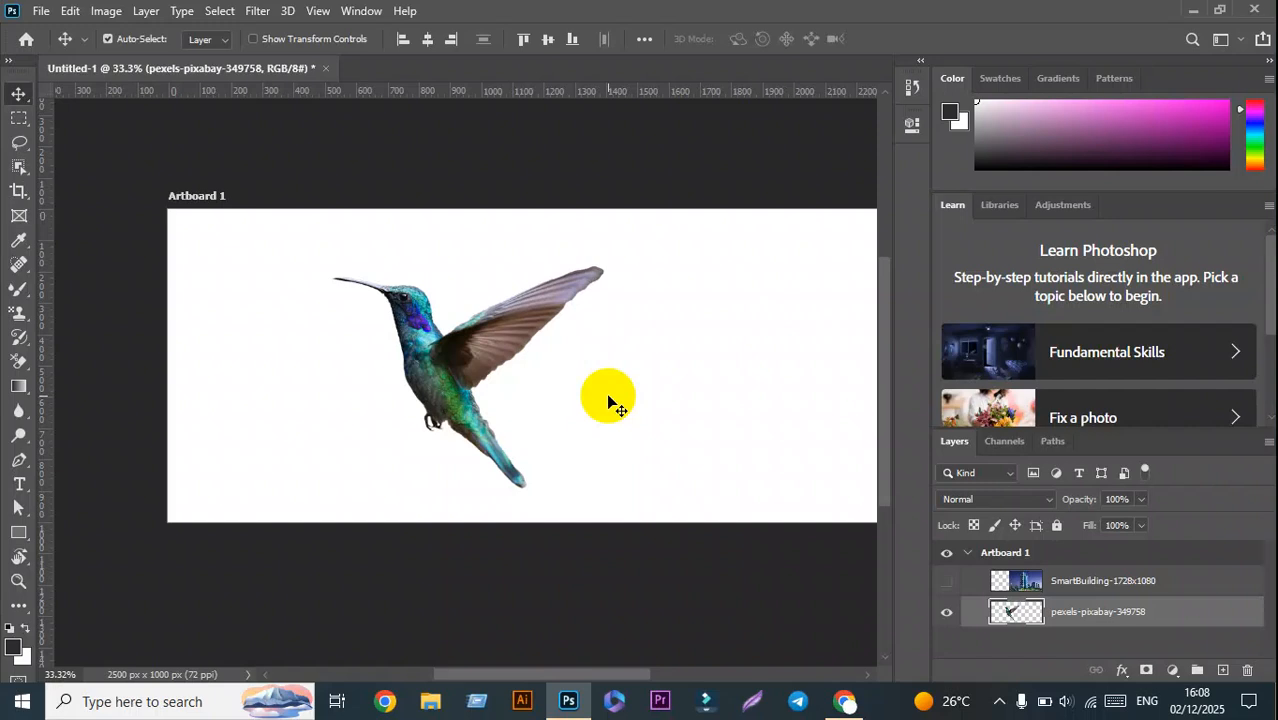
left_click_drag(517, 358, 428, 378)
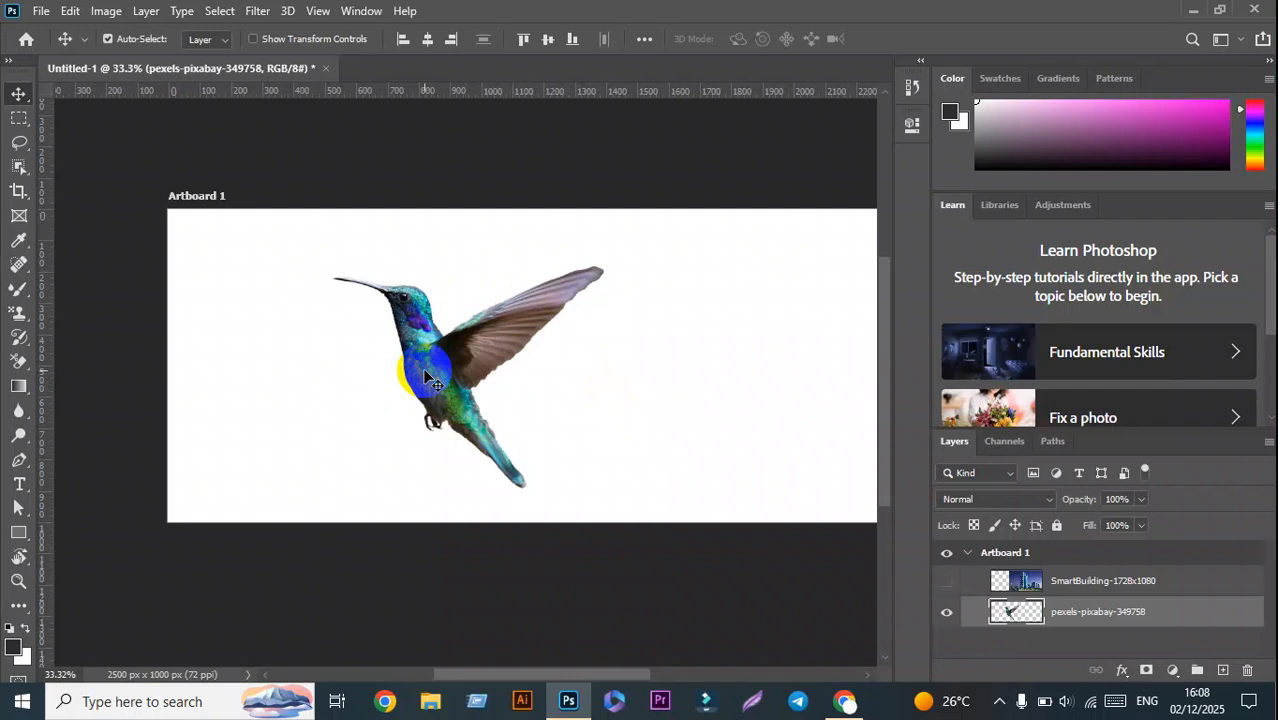
left_click(24, 168)
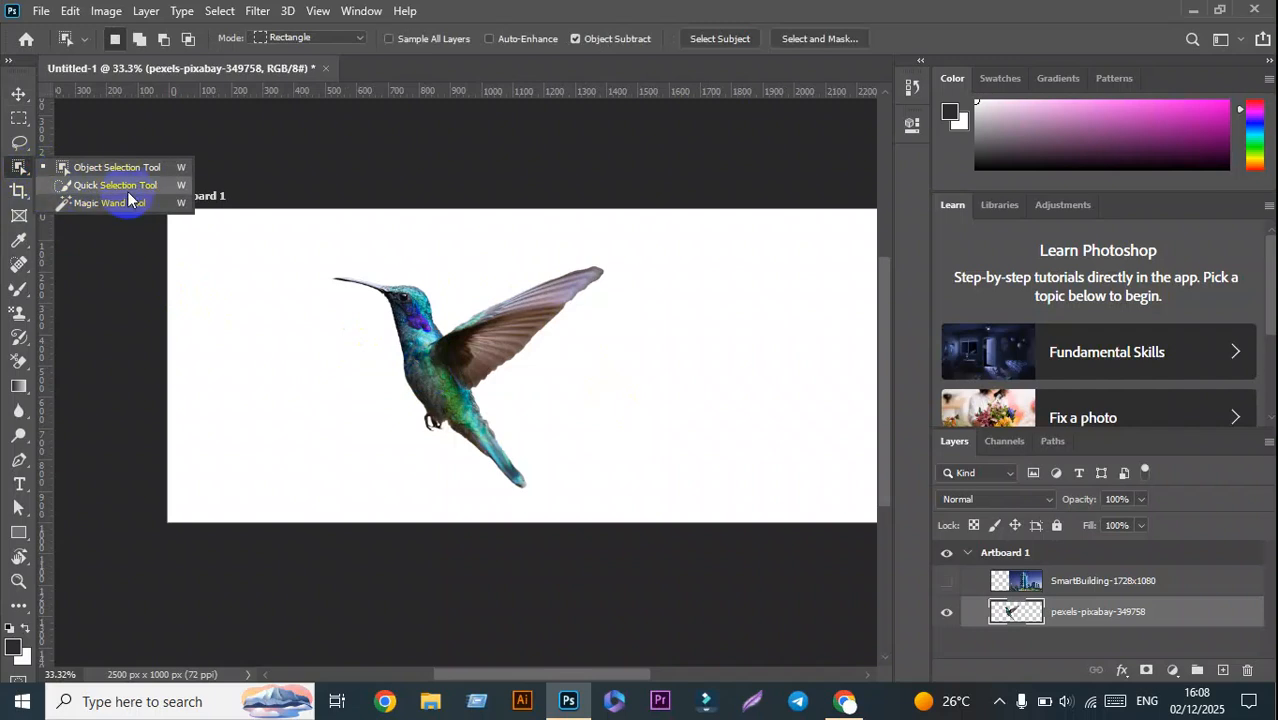
left_click(16, 100)
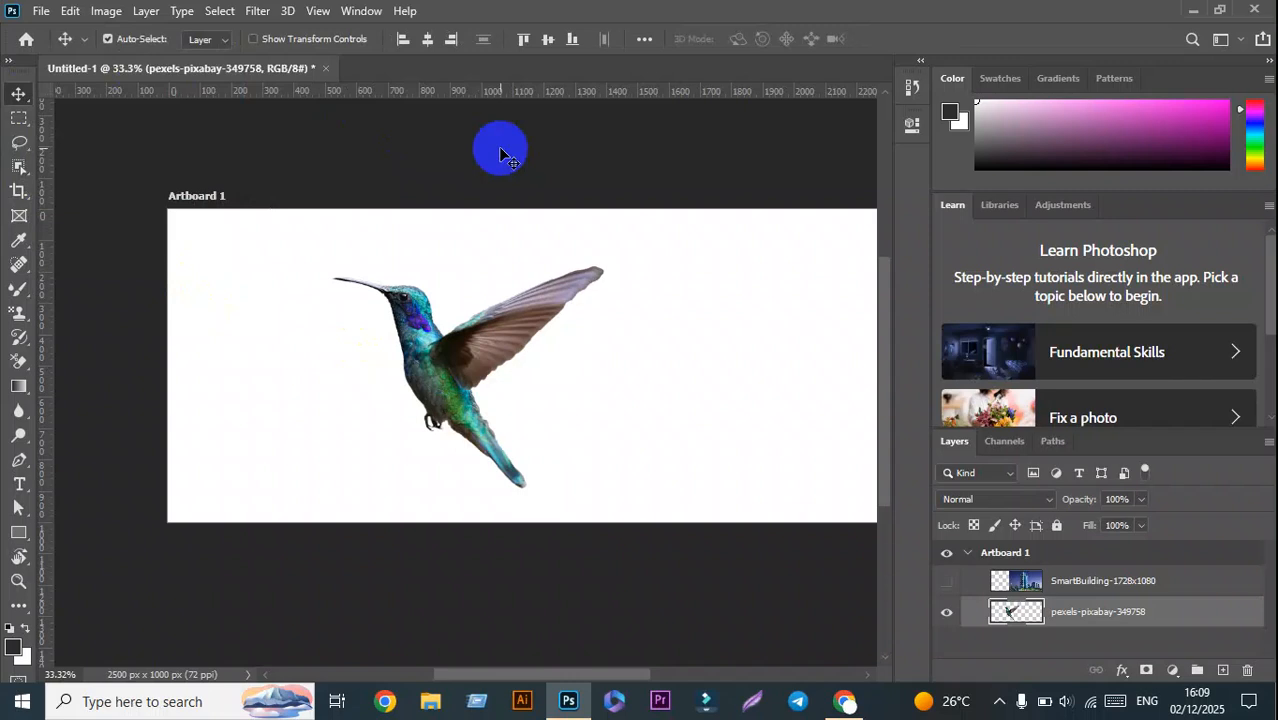
Step: Move the hummingbird up and right on the artboard, and paste the copied photo of the man above its layer
left_click_drag(551, 203, 566, 294)
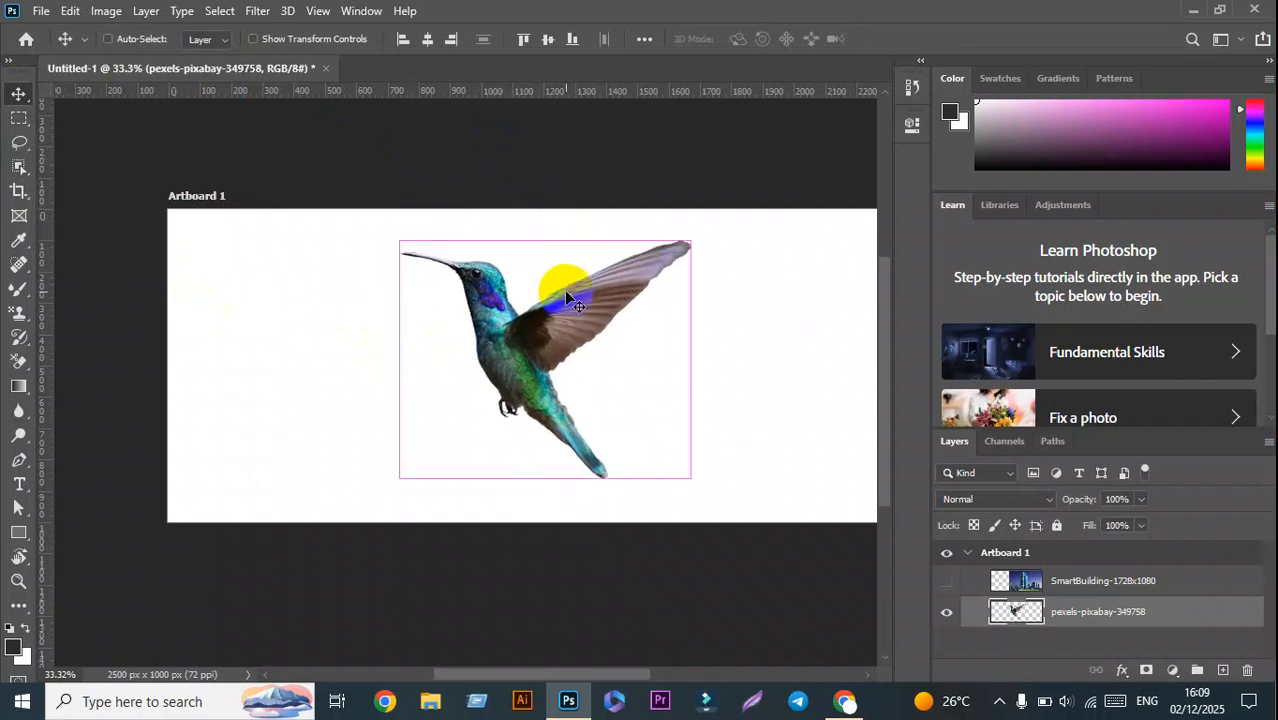
left_click(940, 607)
key("ctrl+v")
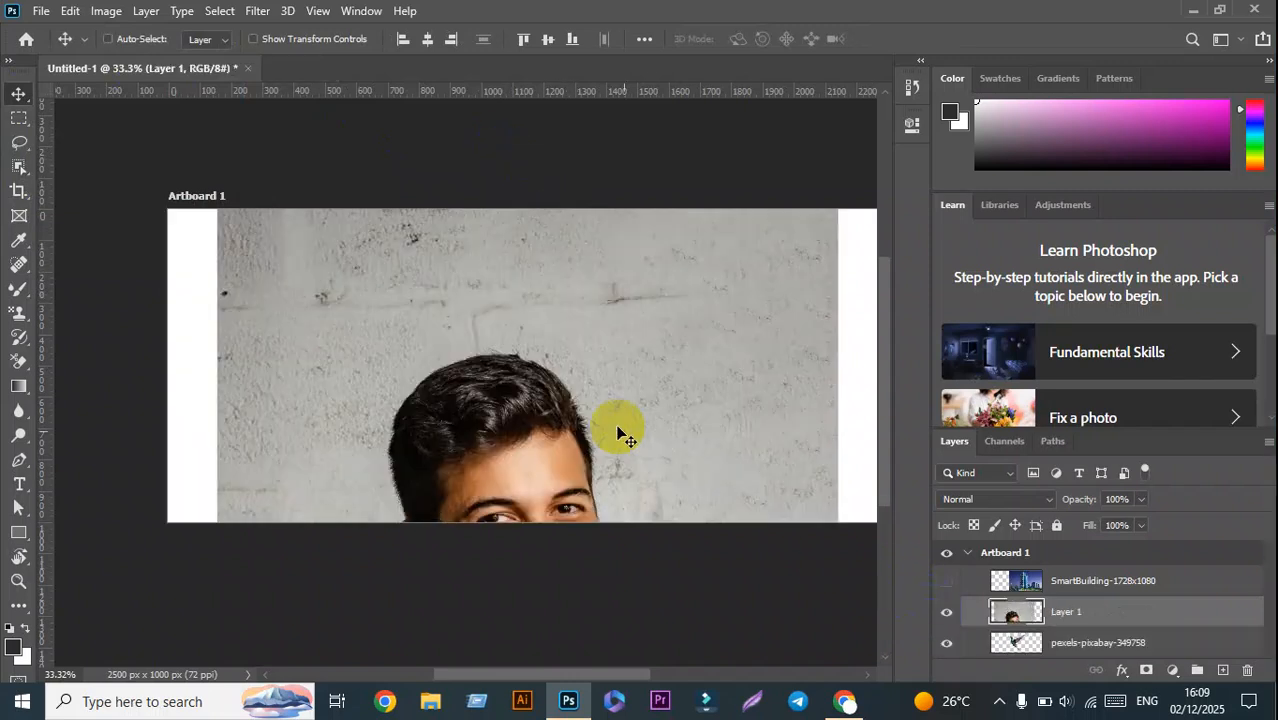
key("ctrl+z")
key("ctrl+shift+z")
Step: Move the man's photo up, scale it proportionally to about 29.4% beside the hummingbird, and apply the transform
left_click(534, 375)
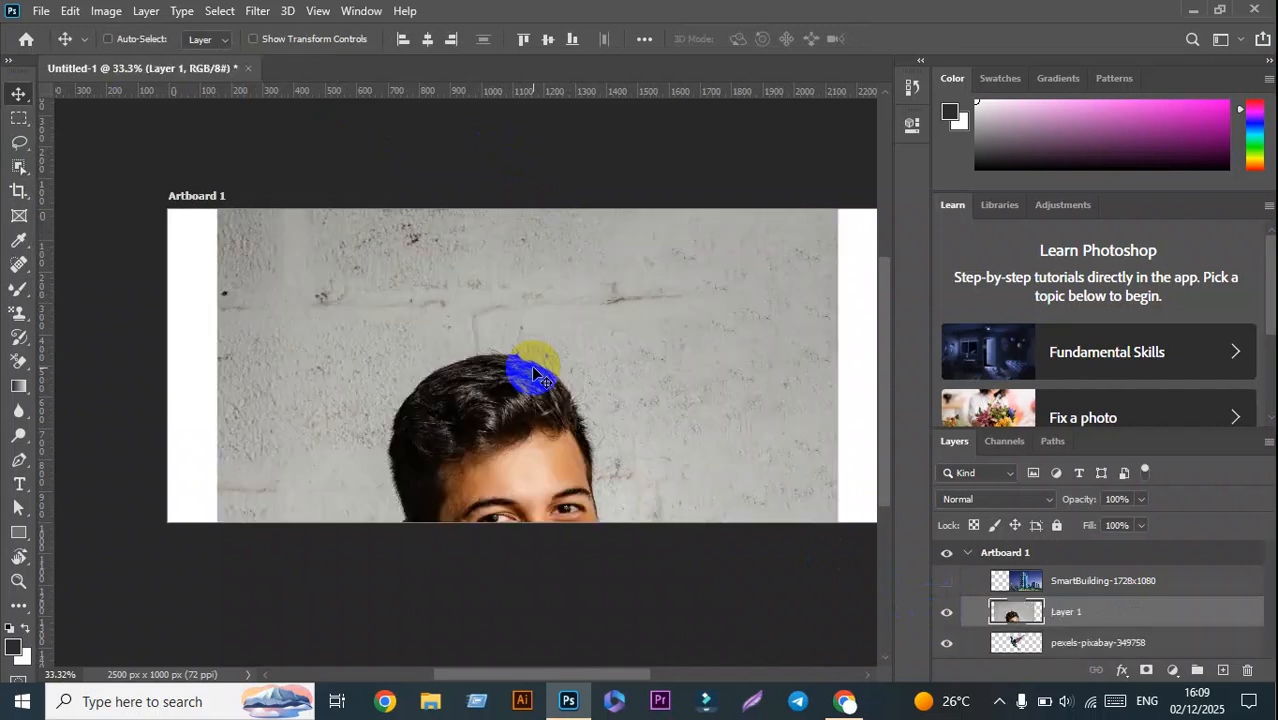
left_click_drag(534, 375, 574, 290)
key("ctrl+t")
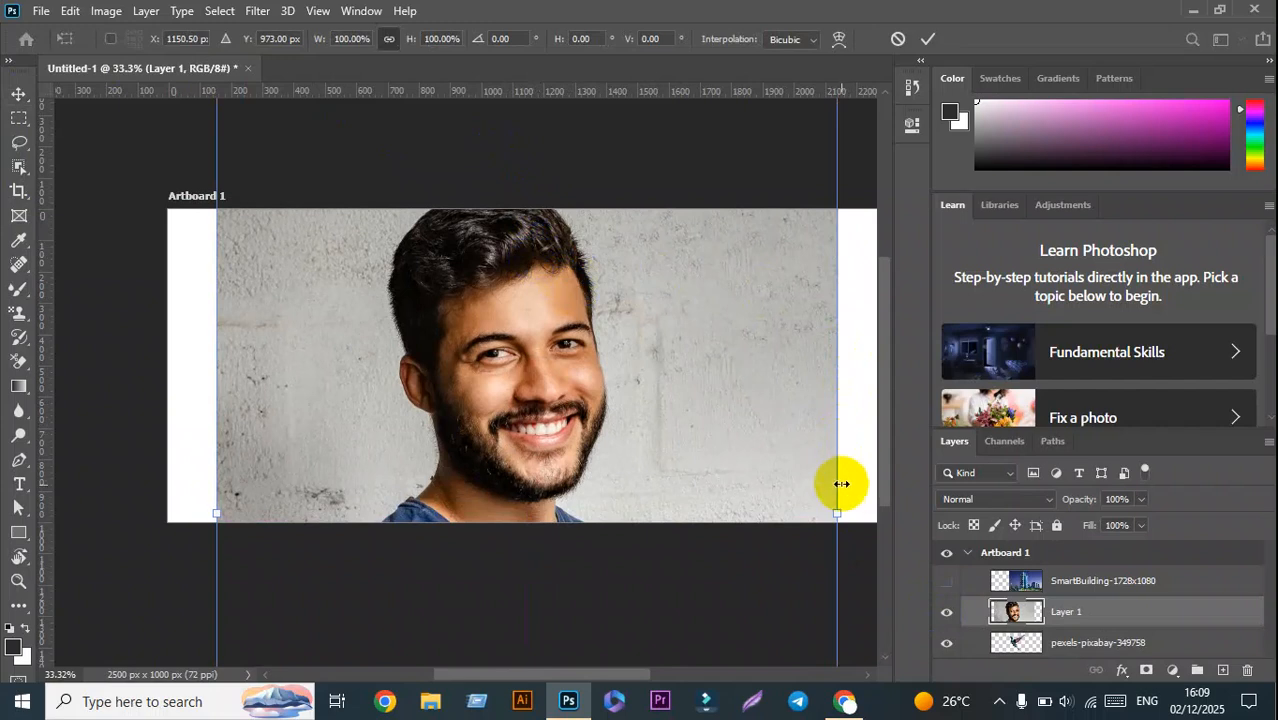
left_click_drag(837, 510, 346, 324)
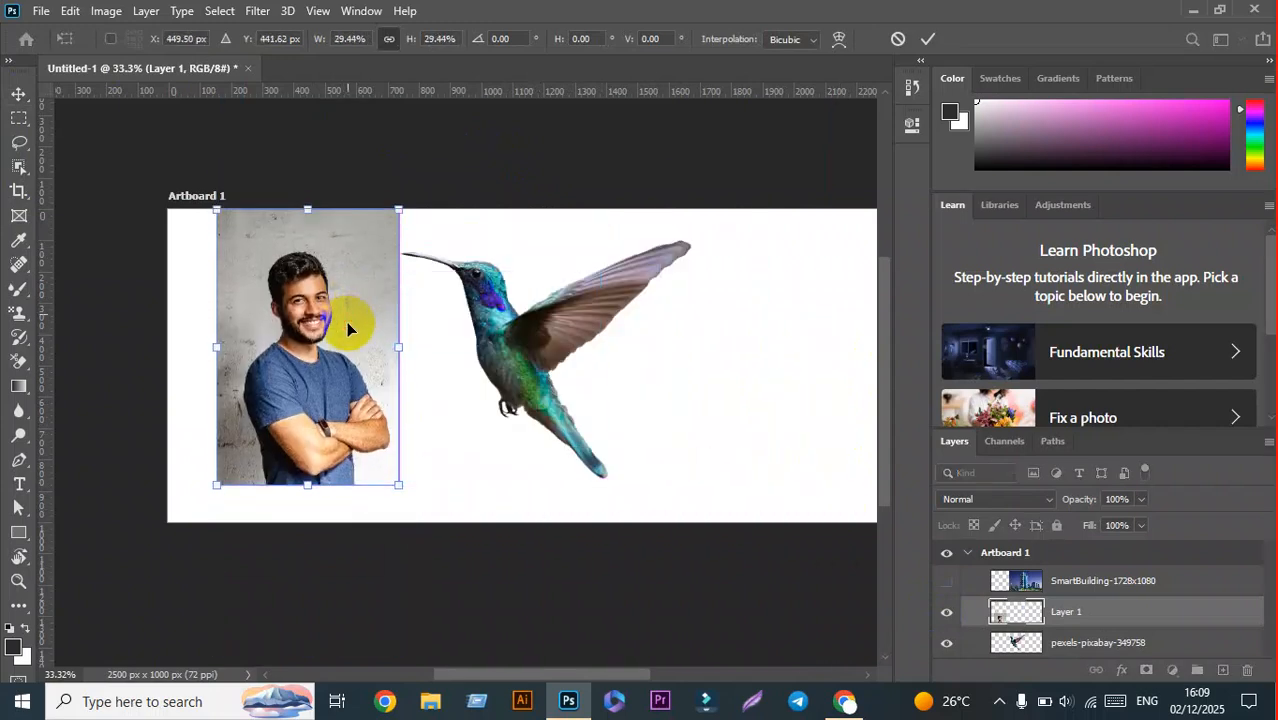
left_click(926, 40)
Step: Delete the hummingbird and move the man's photo toward the middle of the artboard for a close-up view
left_click_drag(534, 343, 629, 379)
key("Delete")
mouse_move(305, 371)
left_mouse_down()
mouse_move(519, 372)
mouse_move(556, 314)
mouse_move(465, 342)
mouse_move(485, 385)
mouse_move(456, 305)
mouse_move(490, 318)
left_mouse_up()
scroll(580, 430, "up", 10)
scroll(585, 374, "down", 3)
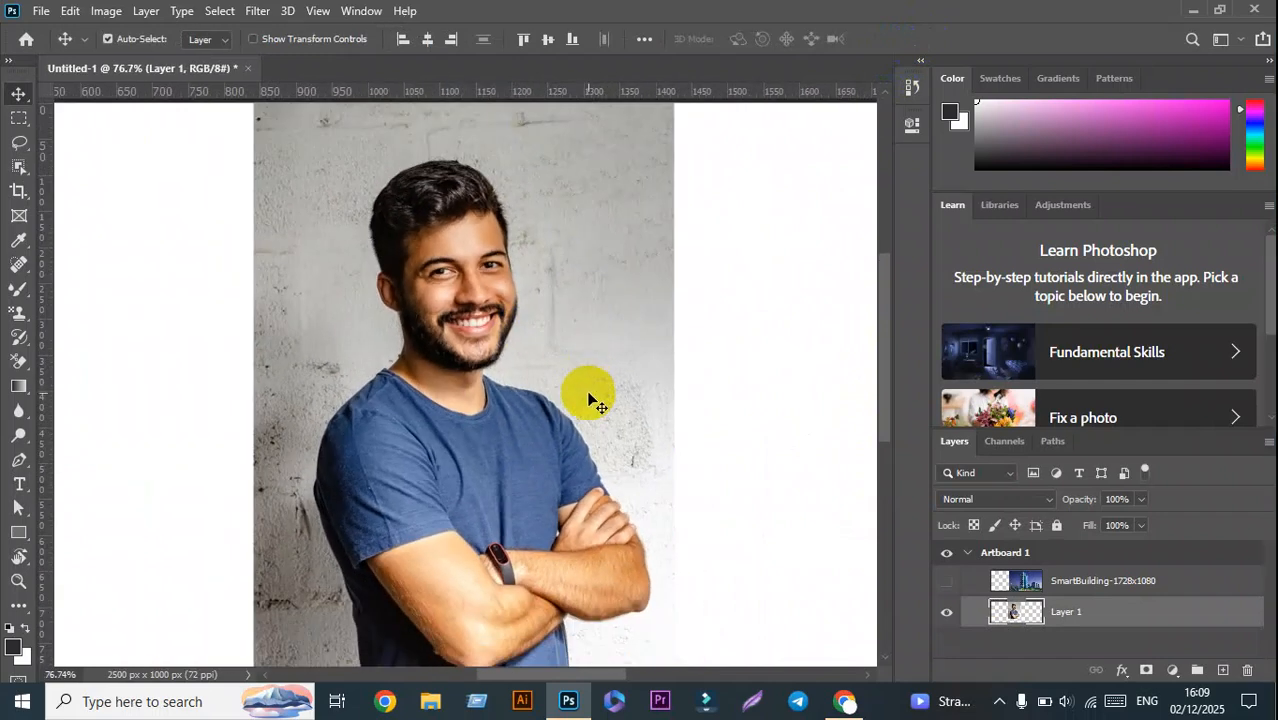
Step: Select the man's hair, face and neck with the Quick Selection tool in add-to-selection mode
scroll(428, 214, "up", 3)
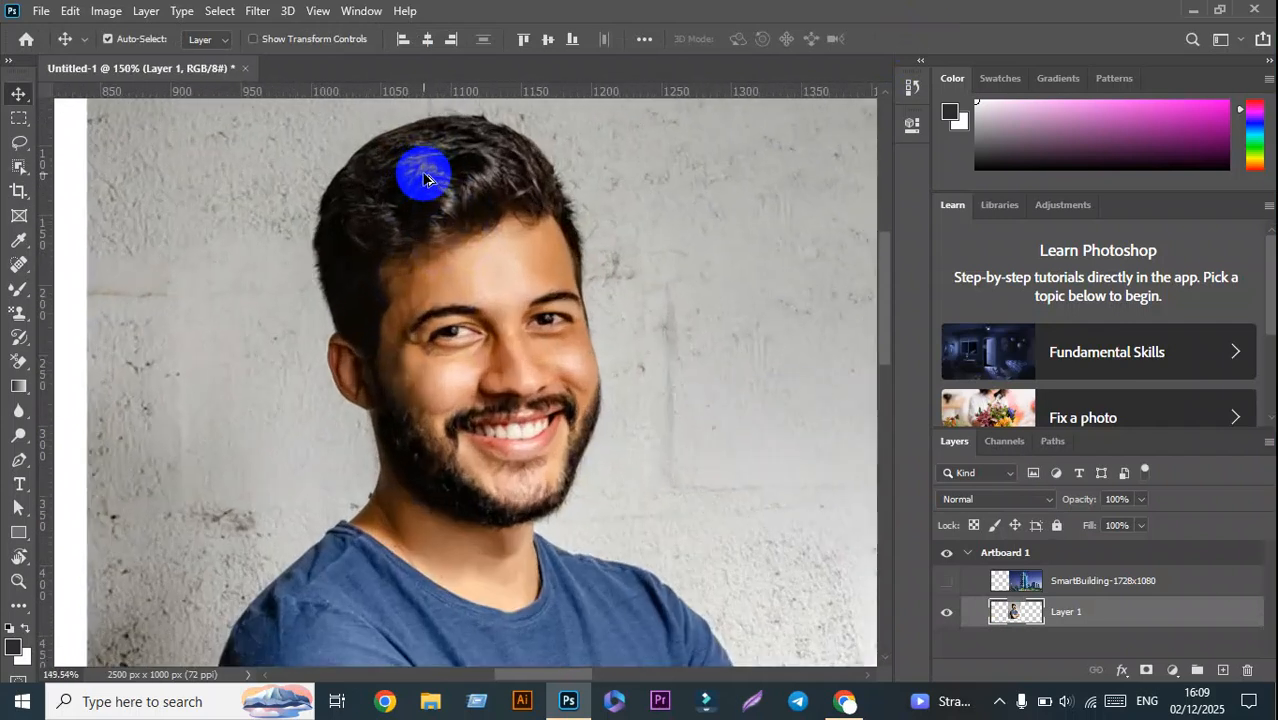
scroll(455, 244, "up", 1)
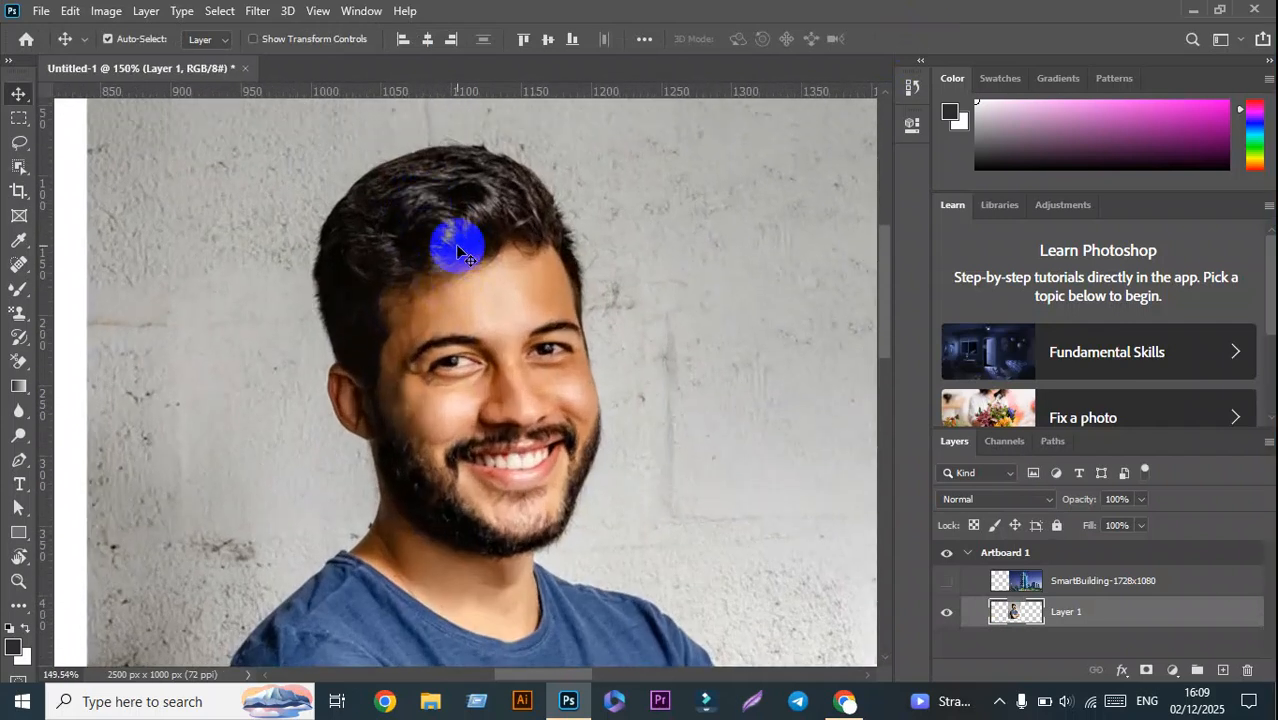
left_click(19, 167)
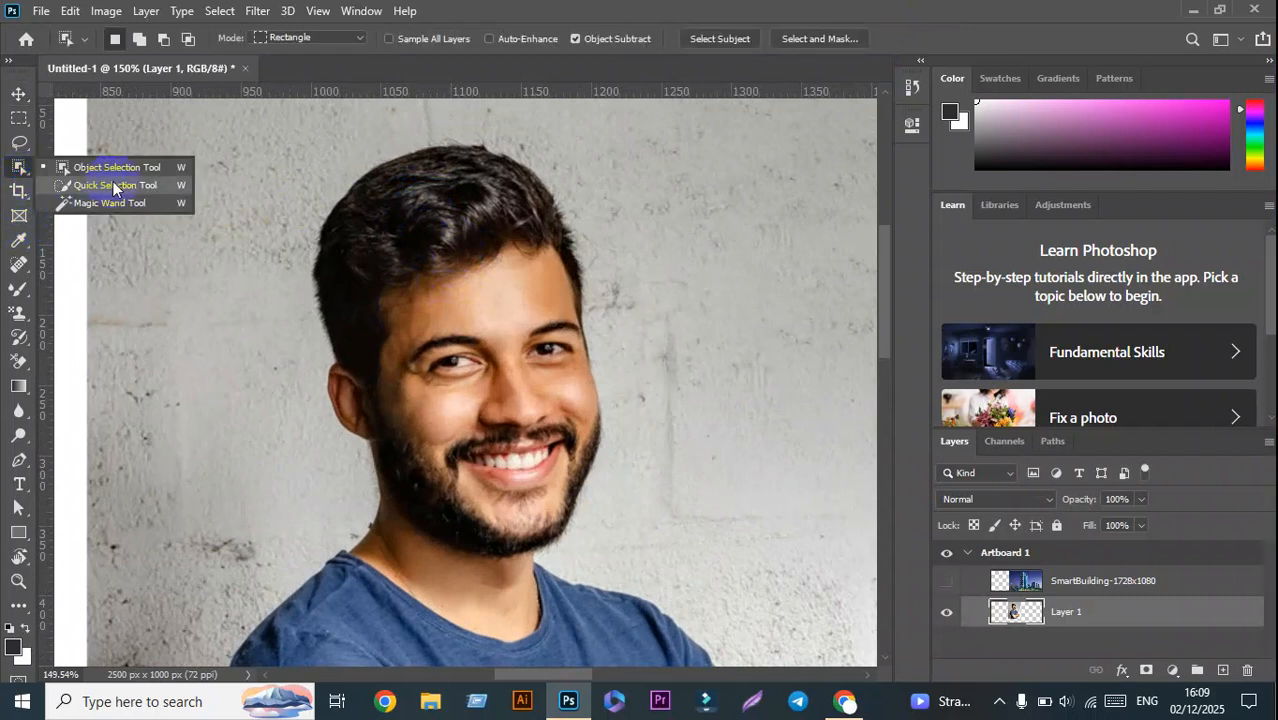
left_click(113, 186)
left_click(120, 40)
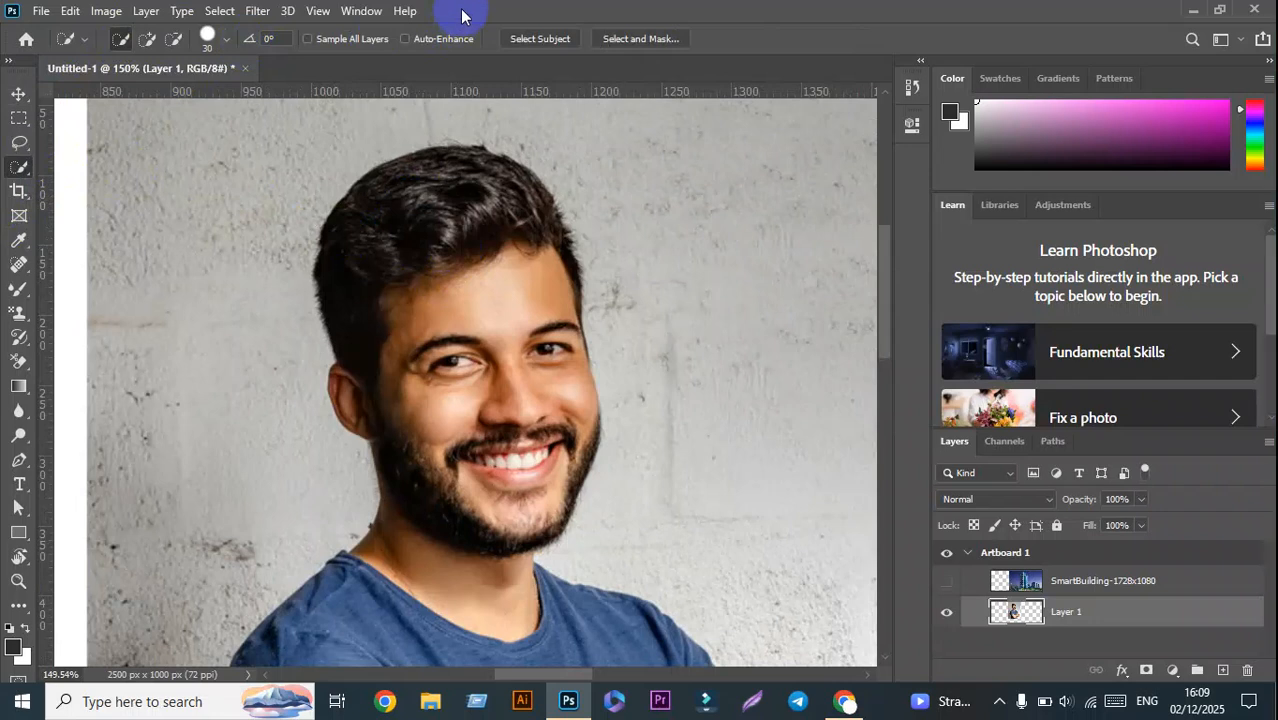
left_click(150, 38)
left_click_drag(379, 251, 428, 208)
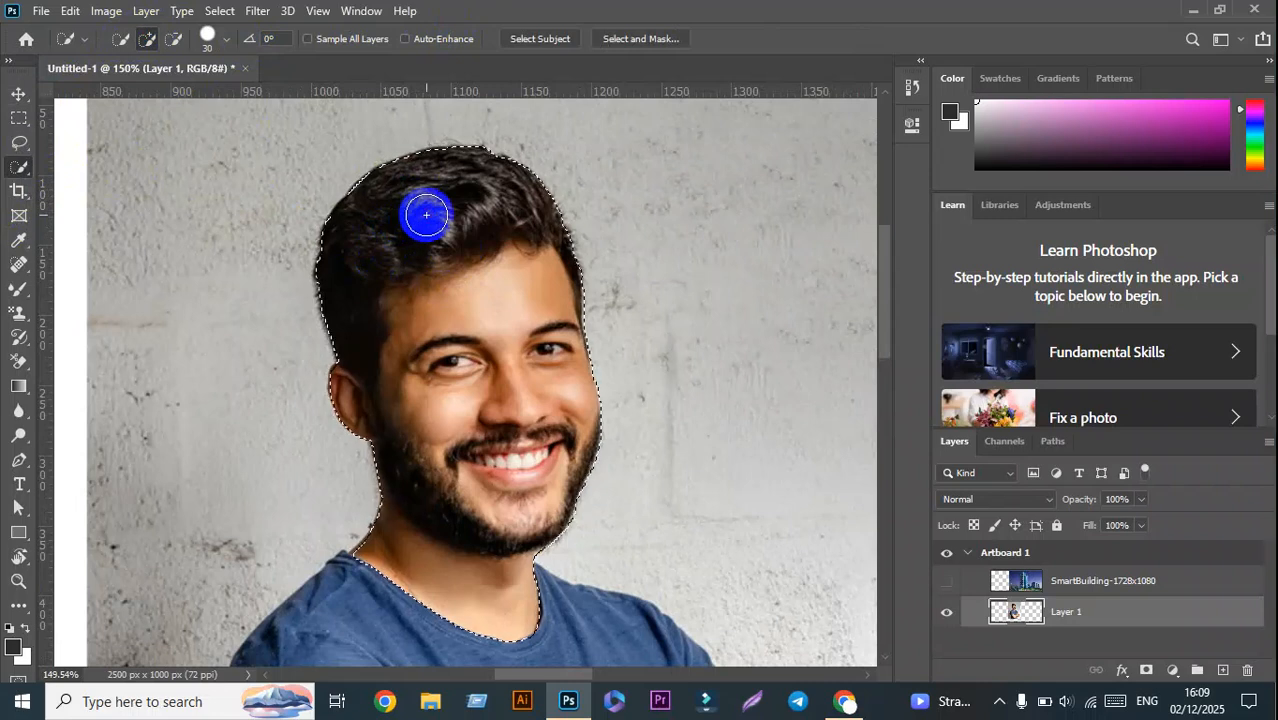
mouse_move(470, 325)
left_mouse_down()
mouse_move(516, 334)
mouse_move(556, 243)
mouse_move(542, 229)
mouse_move(508, 238)
left_mouse_up()
Step: Extend the selection over the man's blue shirt and crossed arms down to the photo's lower edge
scroll(508, 240, "down", 1)
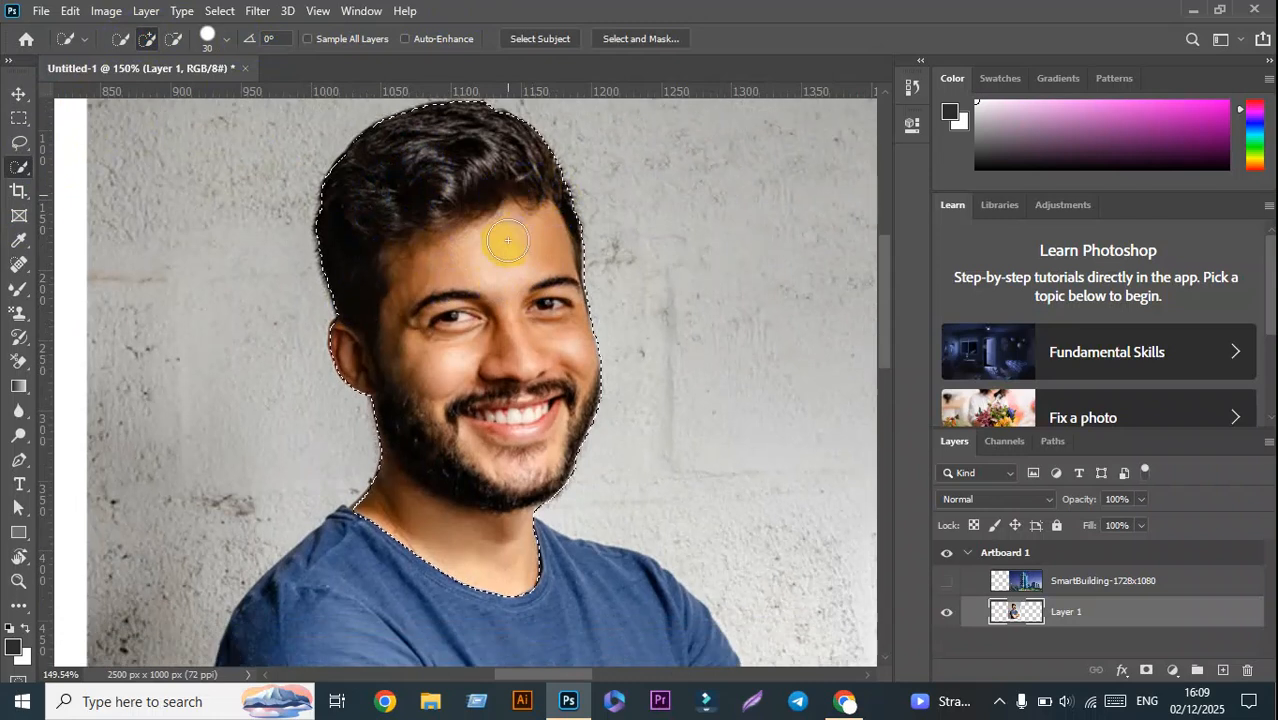
scroll(442, 220, "down", 1)
scroll(442, 185, "down", 4)
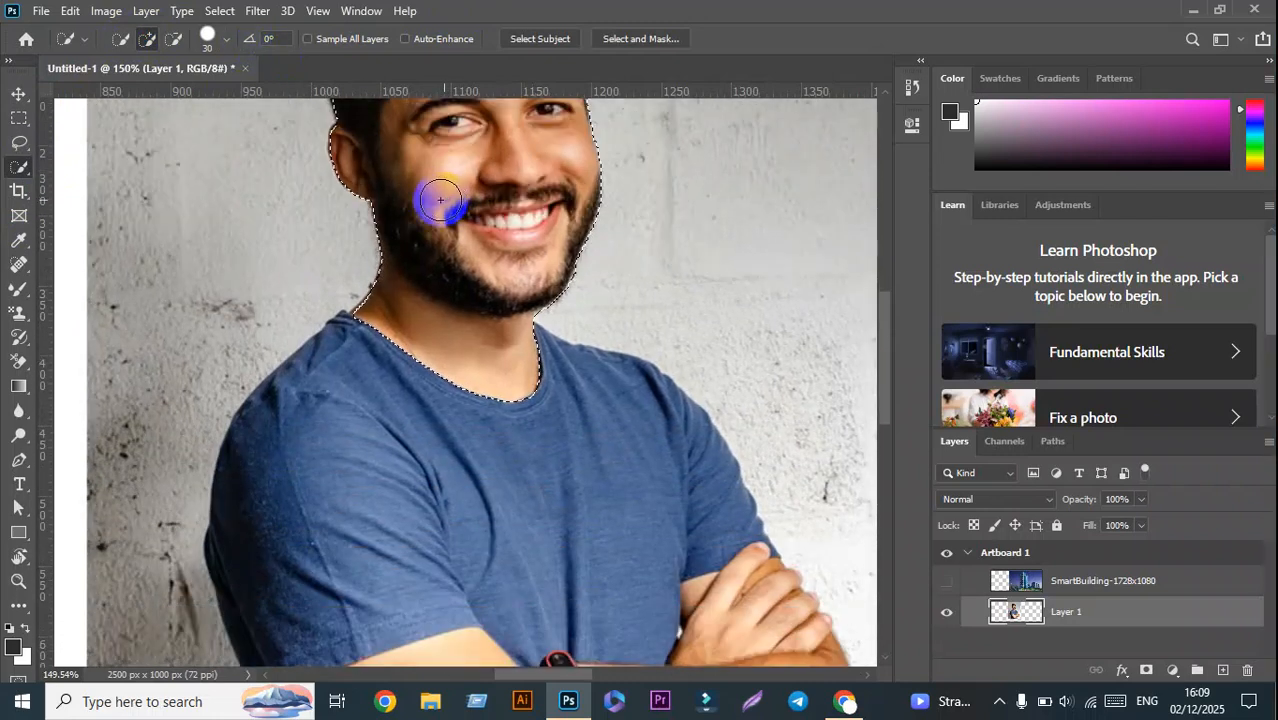
scroll(440, 200, "down", 1)
left_click_drag(434, 274, 351, 410)
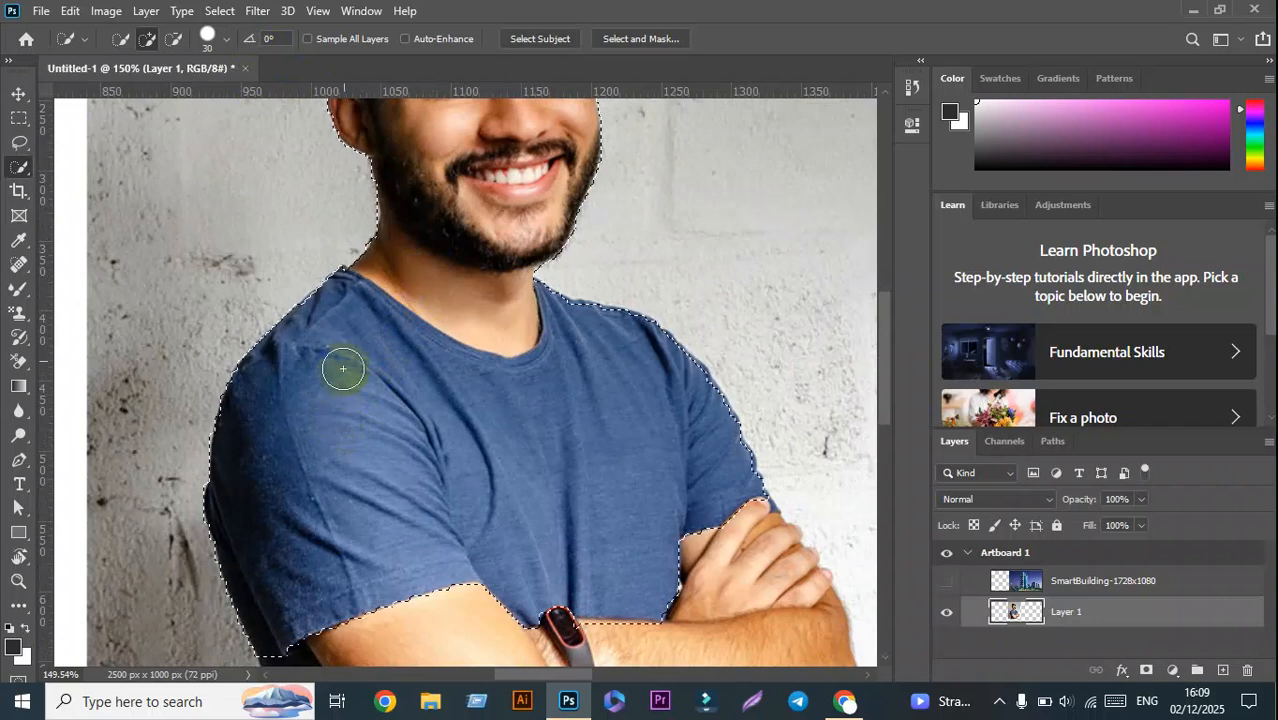
scroll(354, 274, "down", 8)
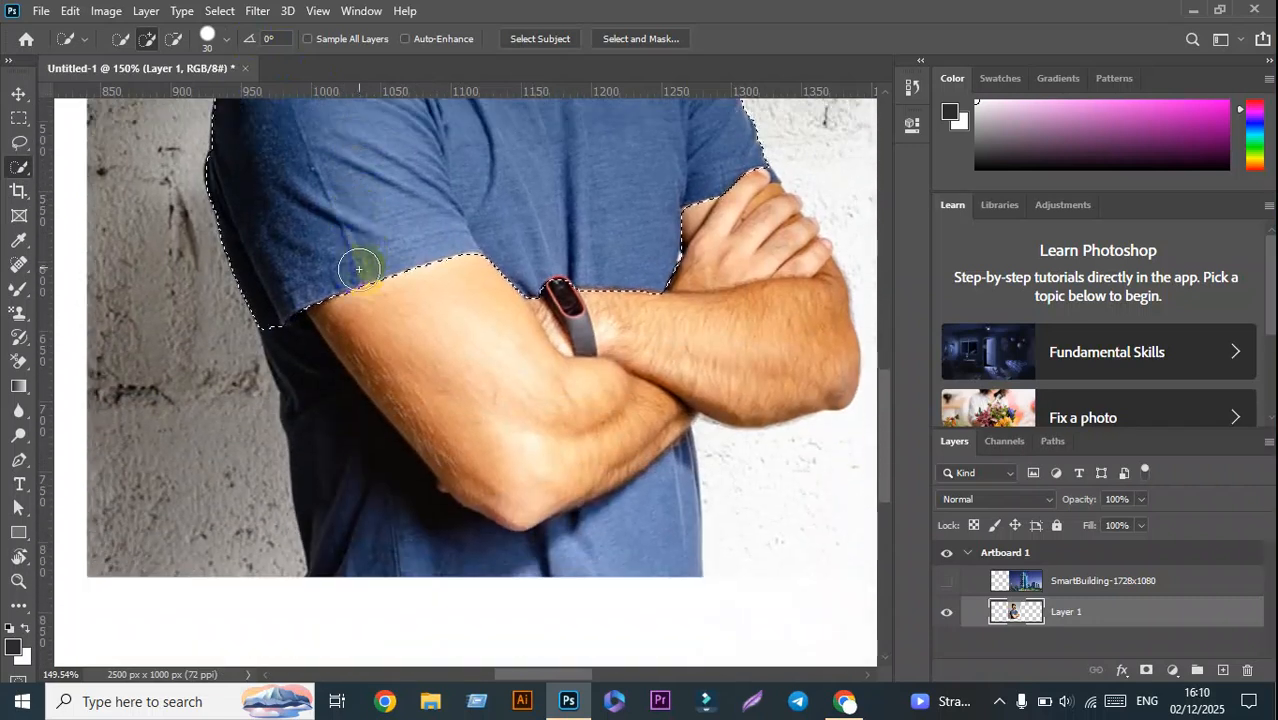
mouse_move(365, 236)
left_mouse_down()
mouse_move(437, 357)
mouse_move(557, 395)
mouse_move(744, 348)
mouse_move(620, 481)
mouse_move(614, 531)
left_mouse_up()
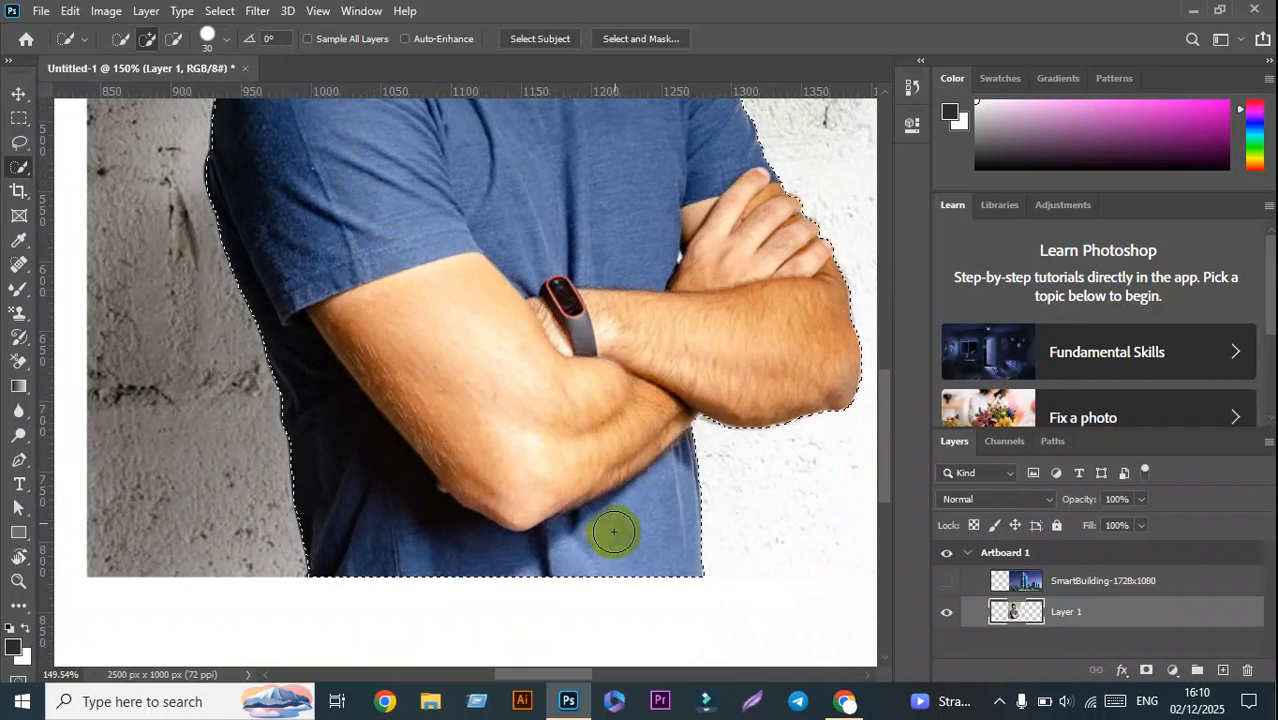
scroll(531, 265, "up", 9)
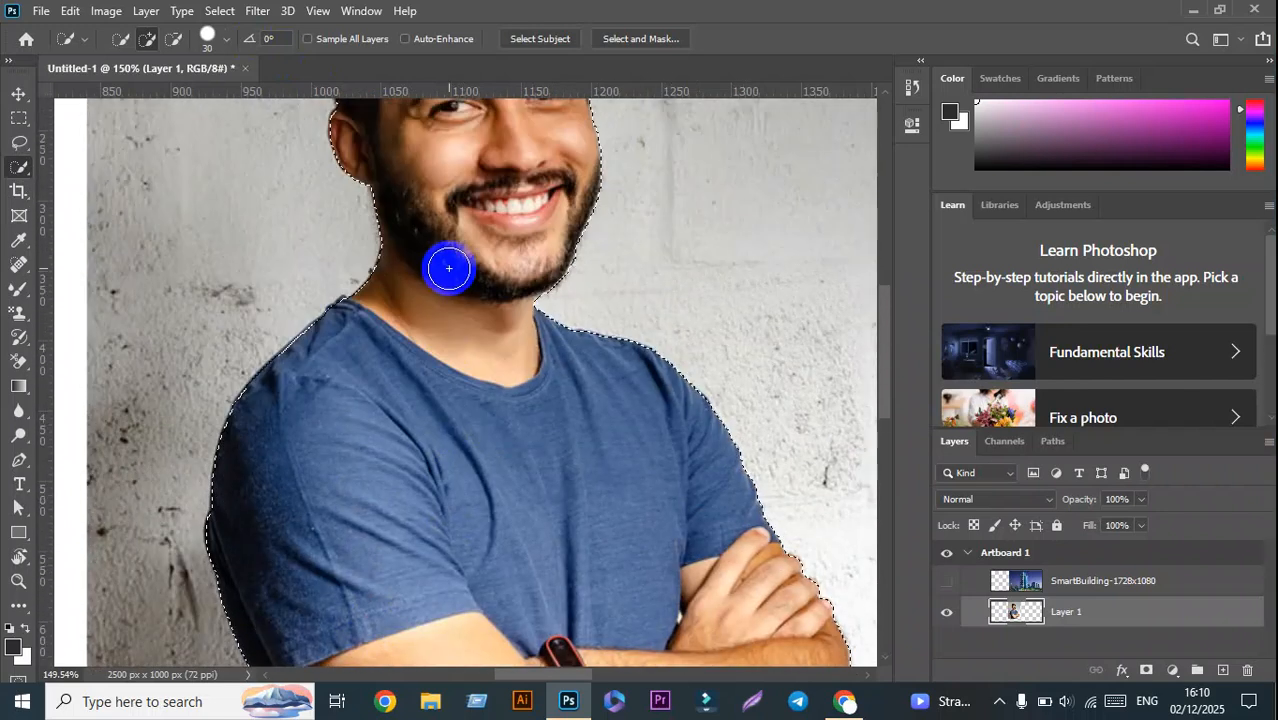
scroll(449, 268, "up", 7)
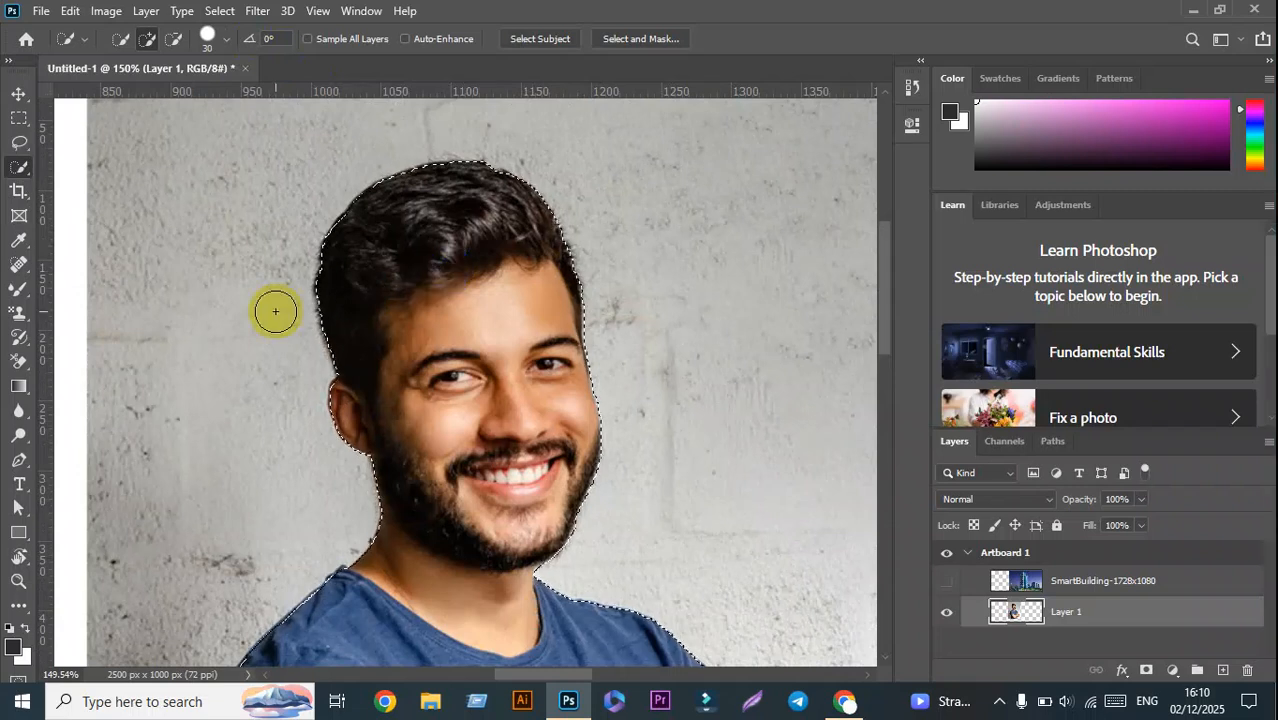
scroll(275, 311, "down", 3)
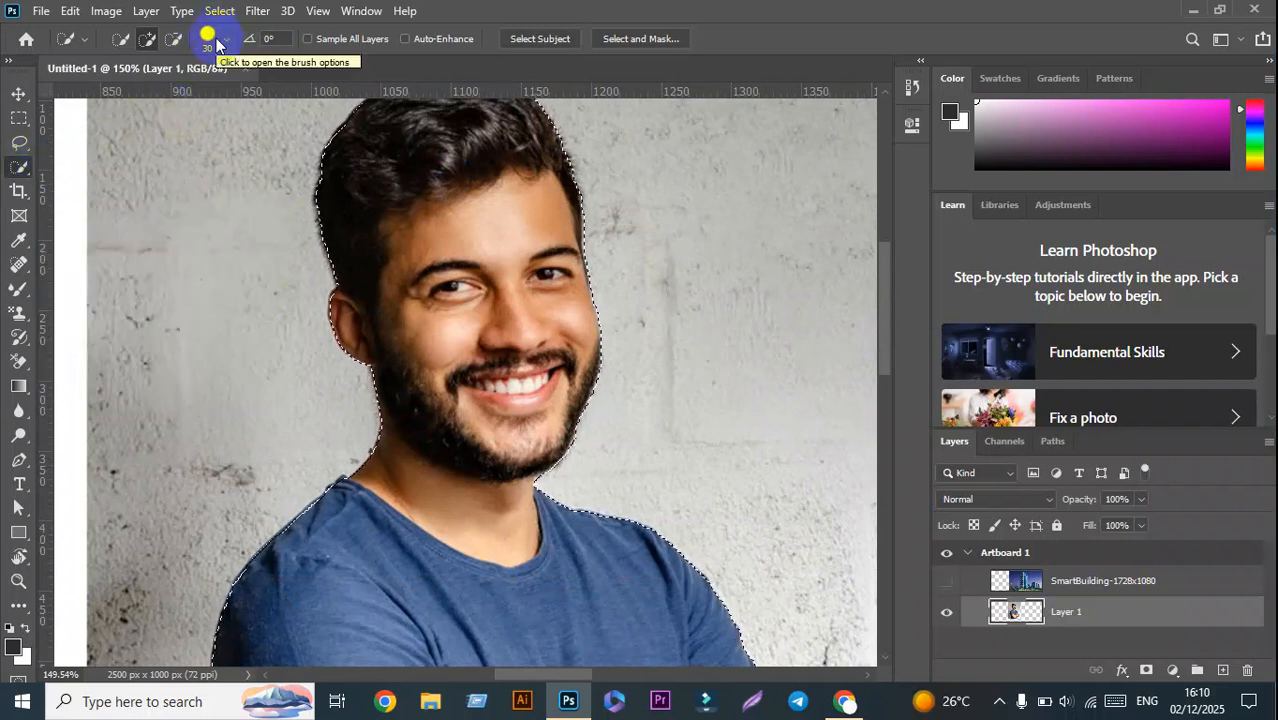
Step: Select the man's dark hair with the Magic Wand tool, and clear the selection
right_click(28, 173)
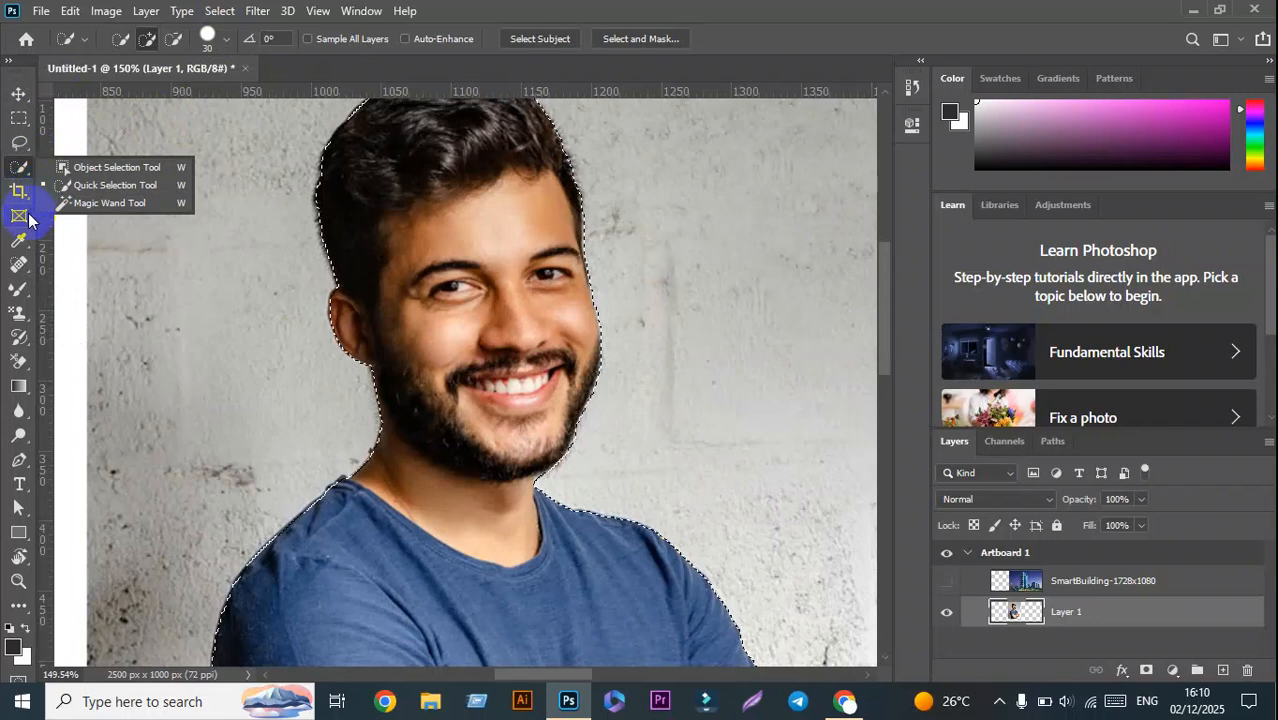
left_click(115, 207)
left_click(337, 206)
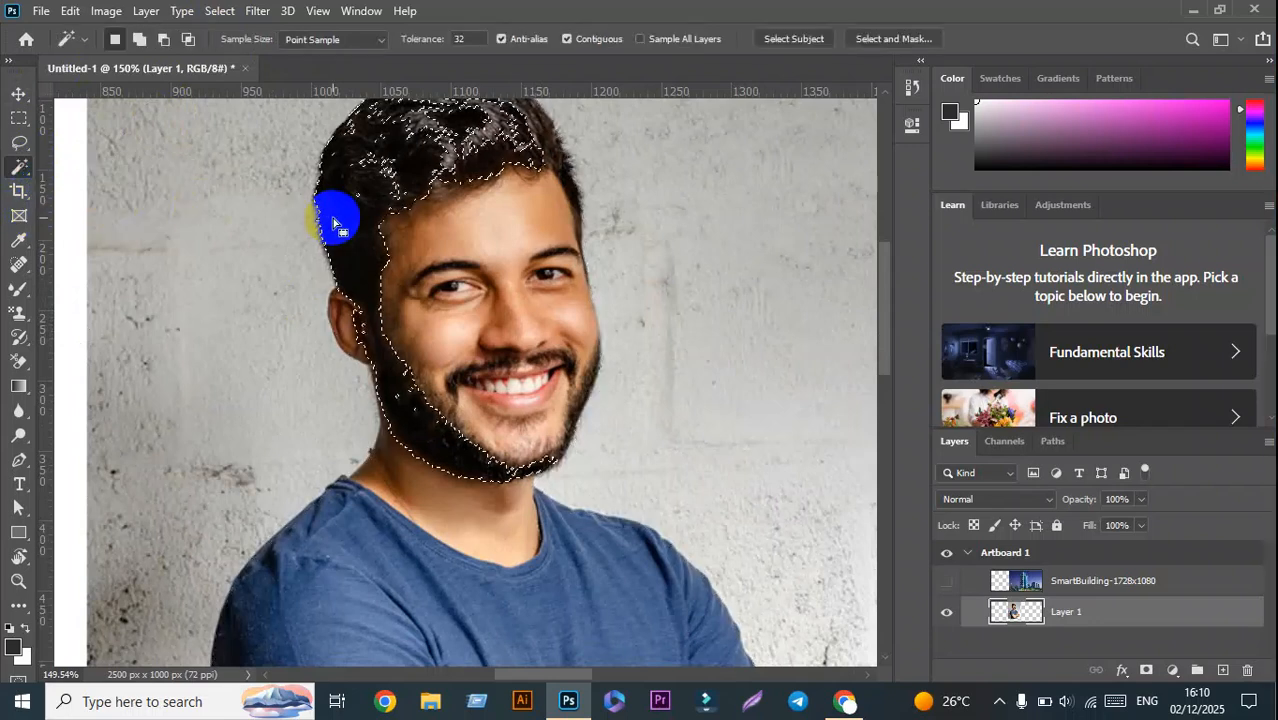
scroll(333, 218, "up", 1)
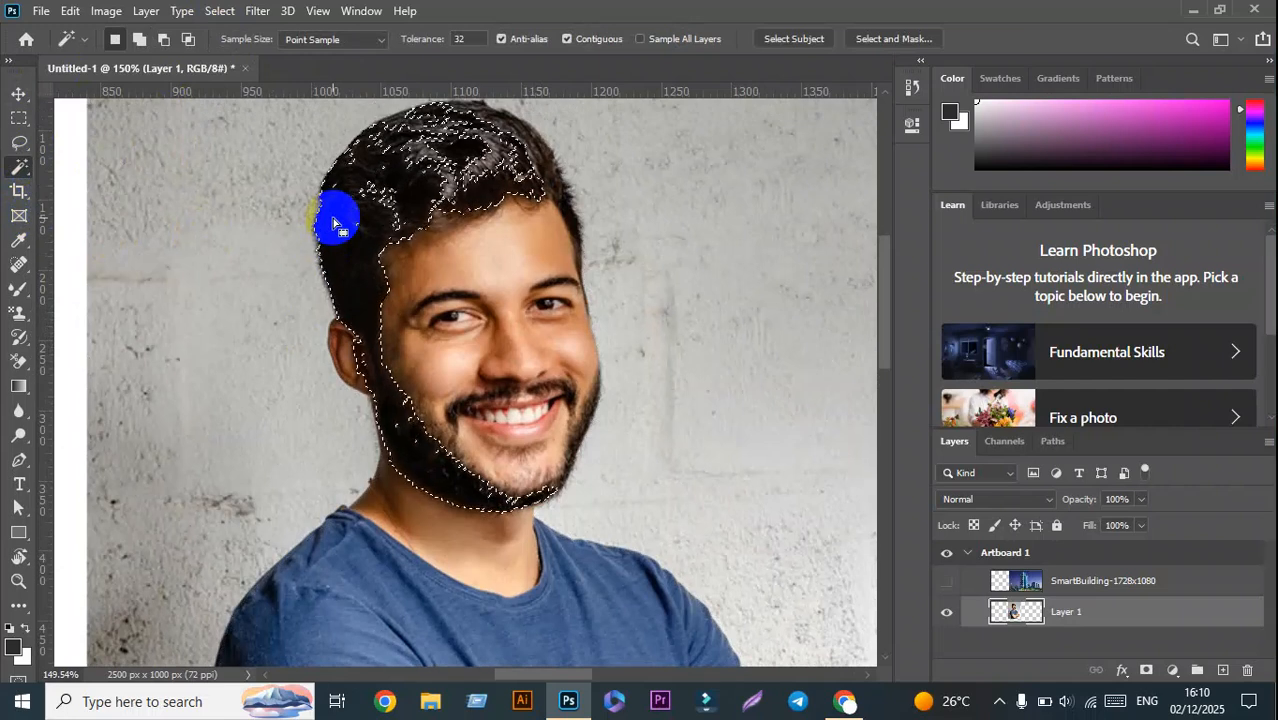
key("ctrl+d")
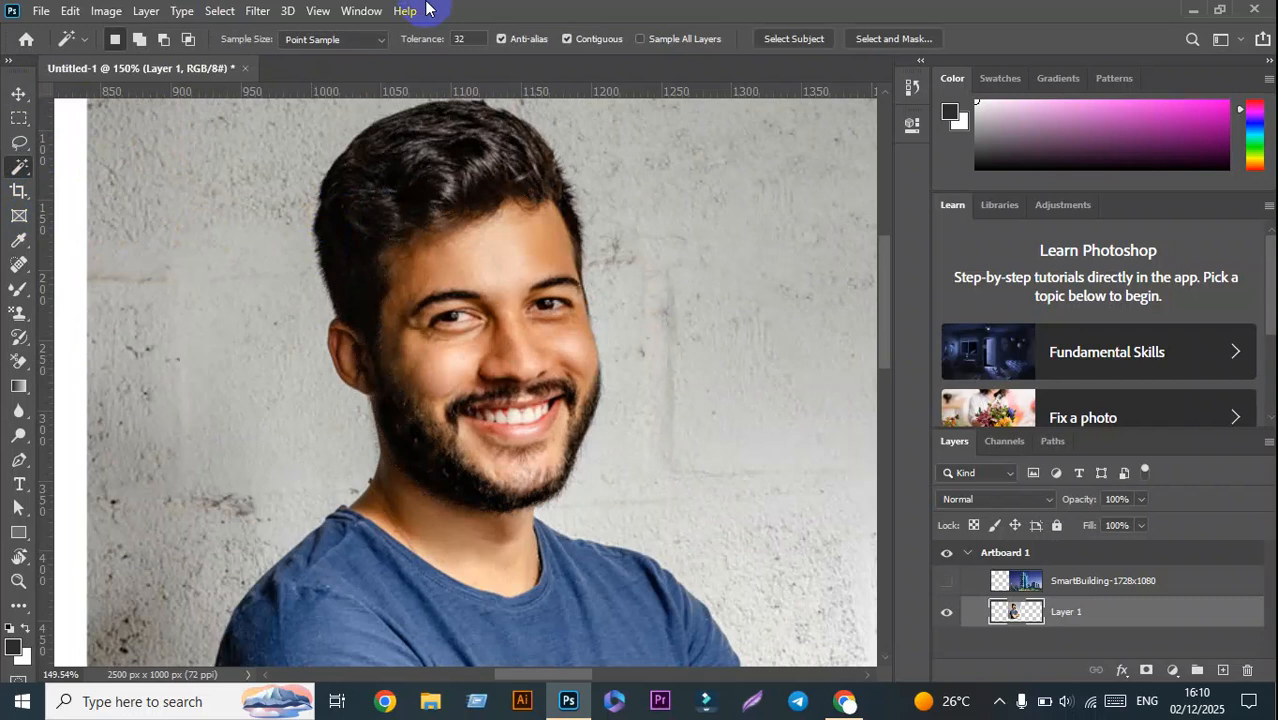
Step: Return to the Quick Selection tool, select the top of the man's hair, and deselect it
scroll(414, 8, "up", 1)
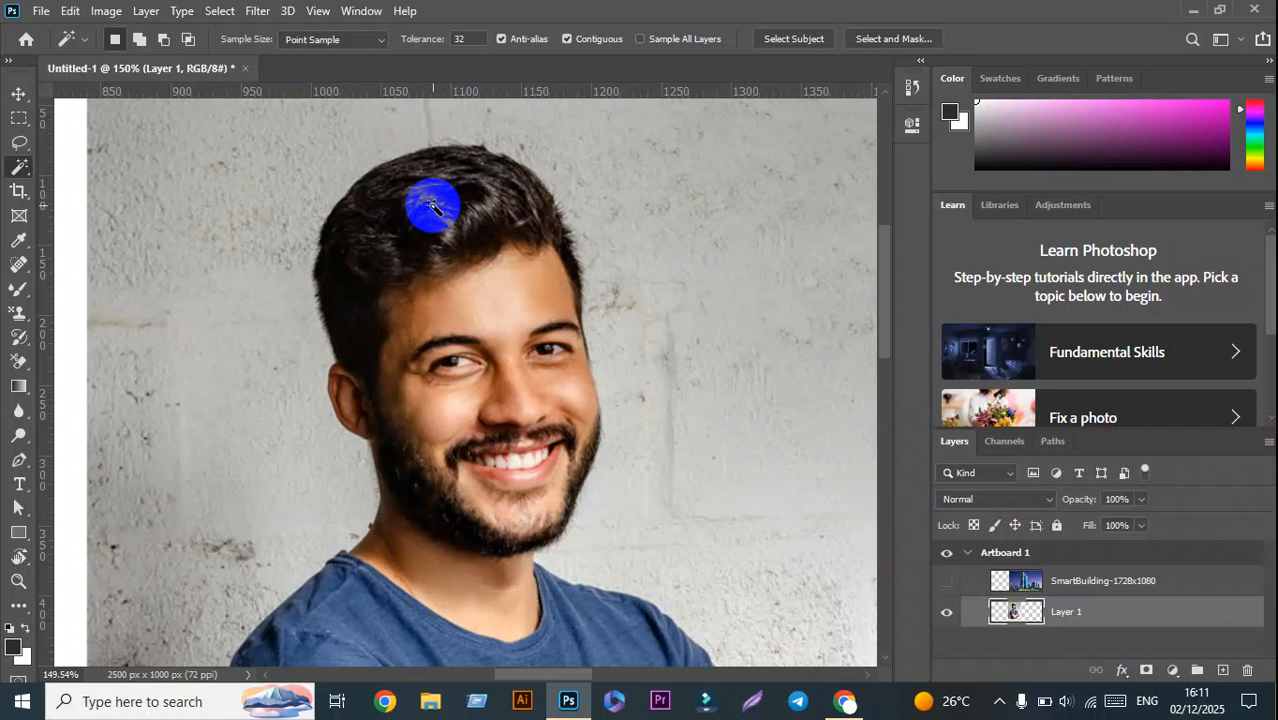
left_click(20, 170)
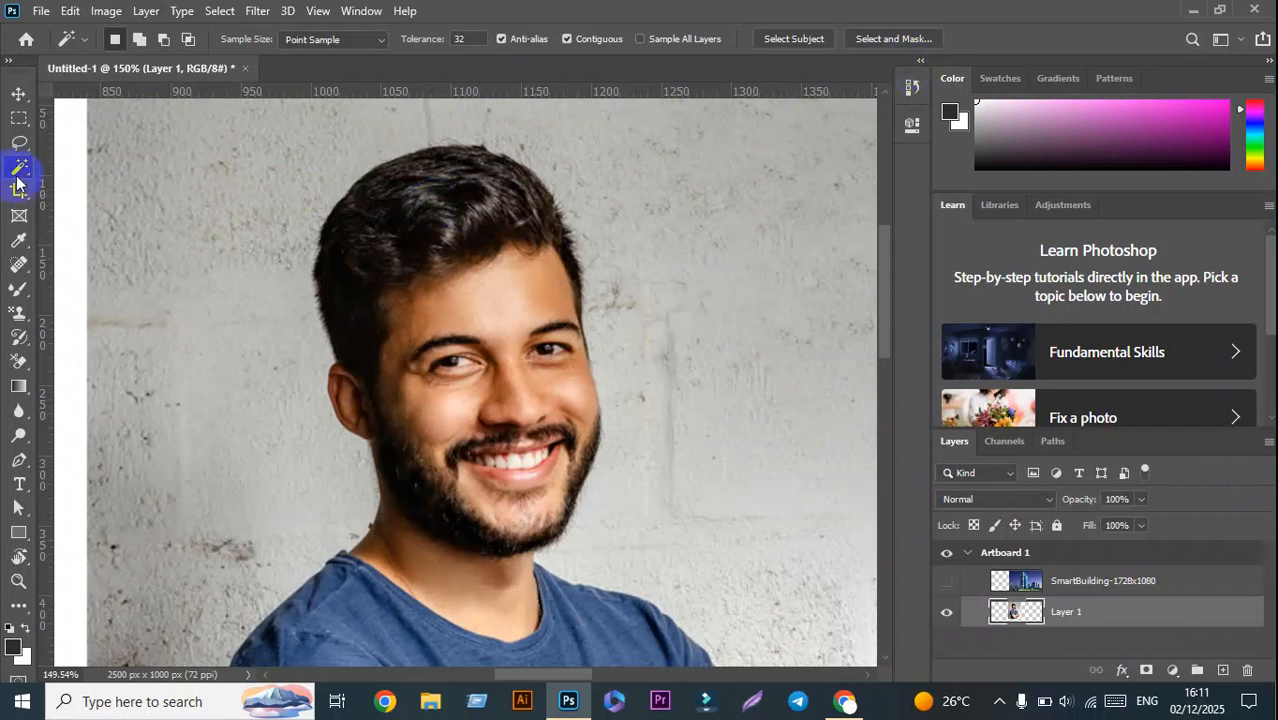
left_click_drag(20, 178, 105, 220)
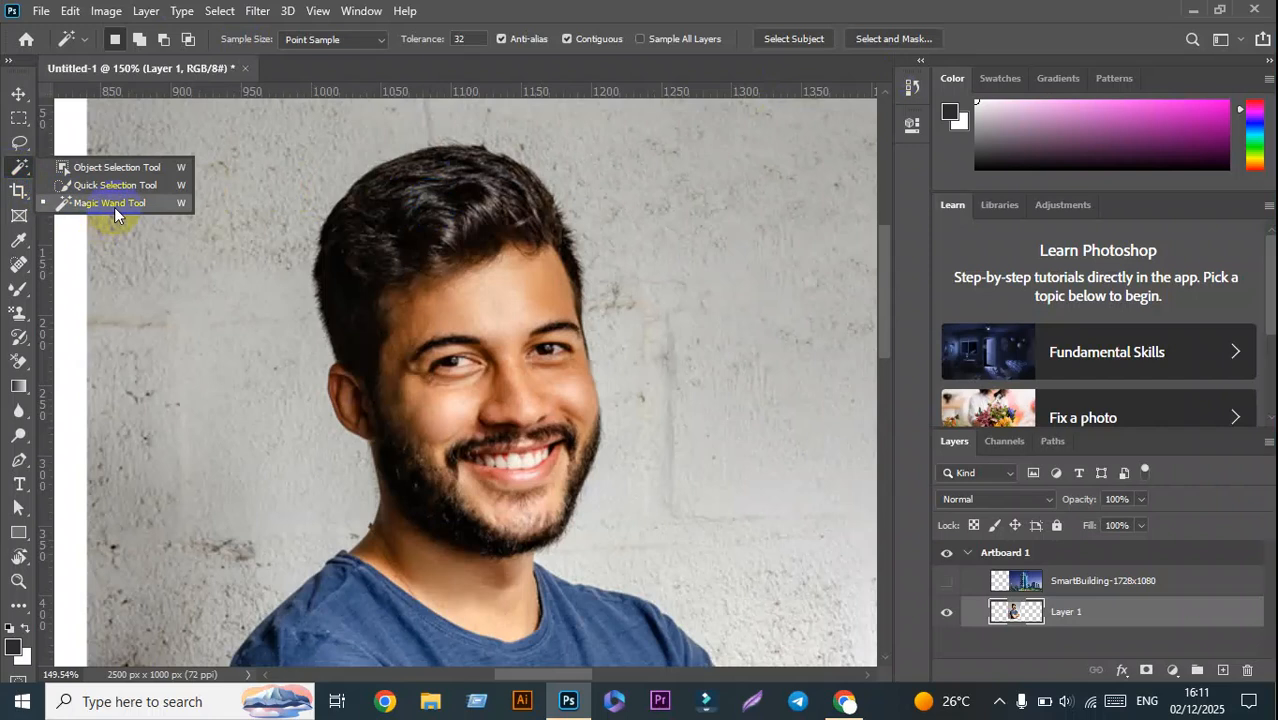
left_click(114, 185)
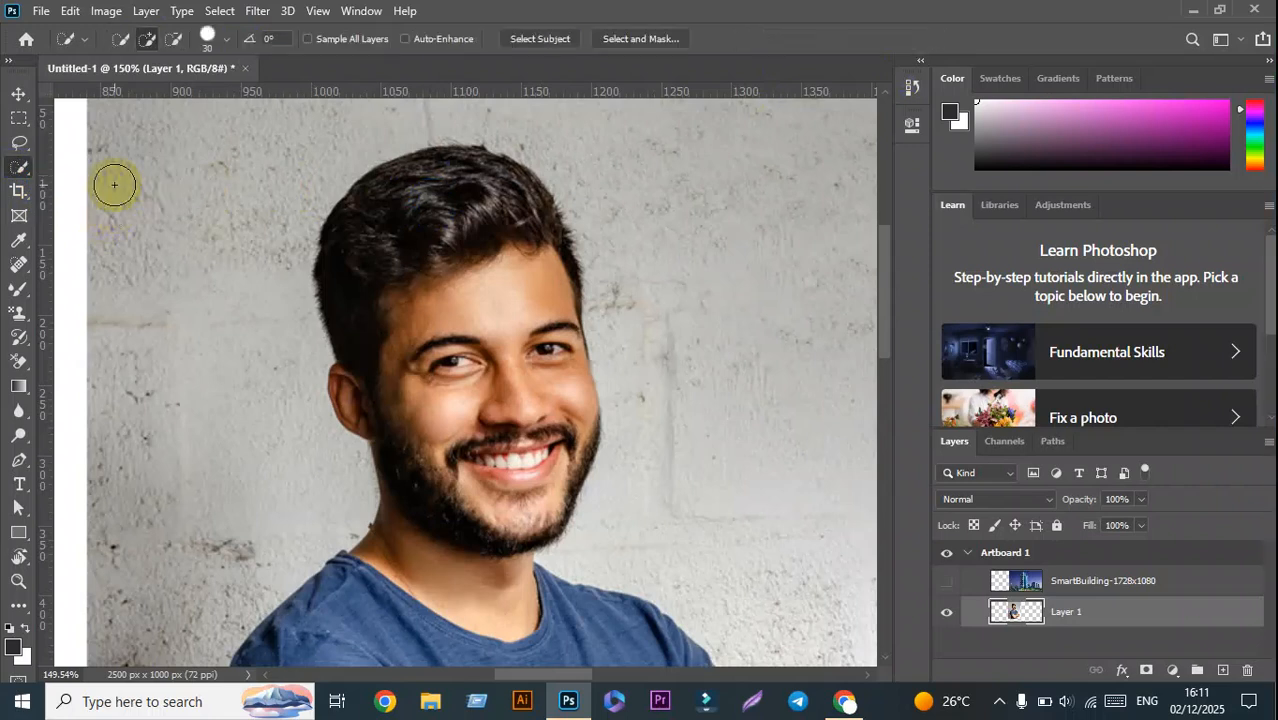
mouse_move(343, 257)
left_mouse_down()
mouse_move(435, 162)
mouse_move(738, 12)
mouse_move(762, 18)
left_mouse_up()
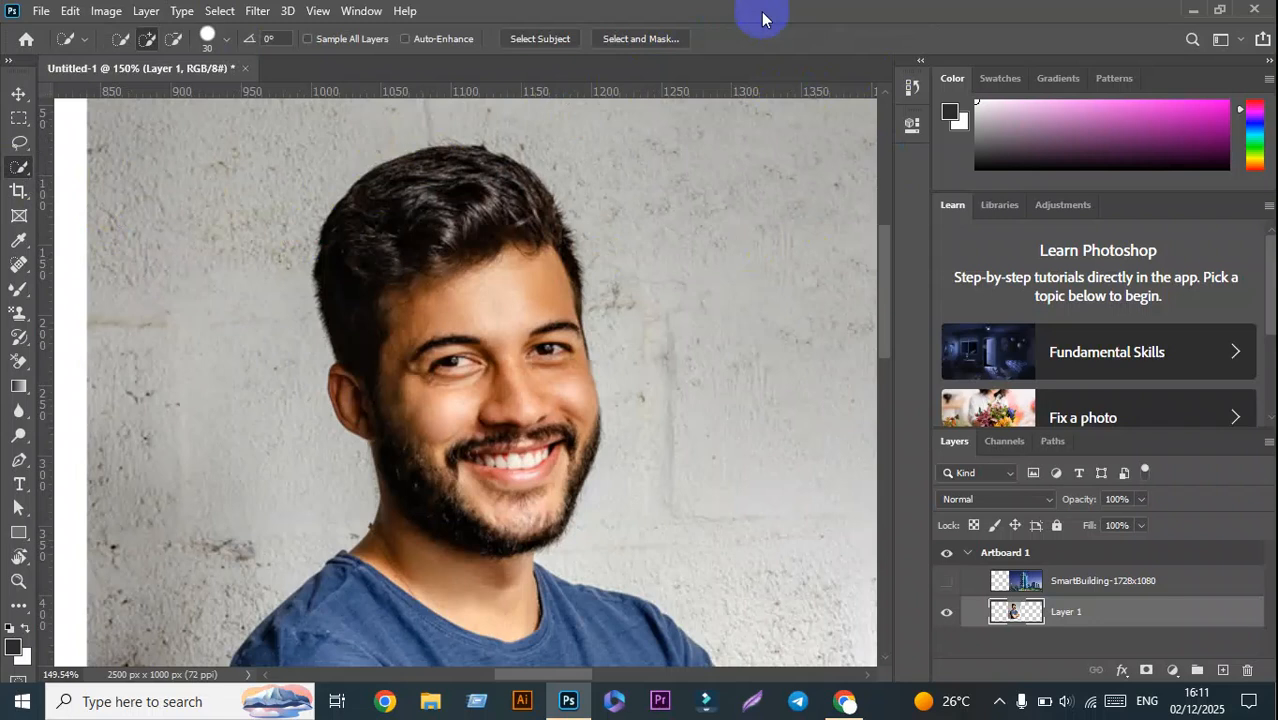
left_click(173, 42)
left_click_drag(359, 216, 560, 222)
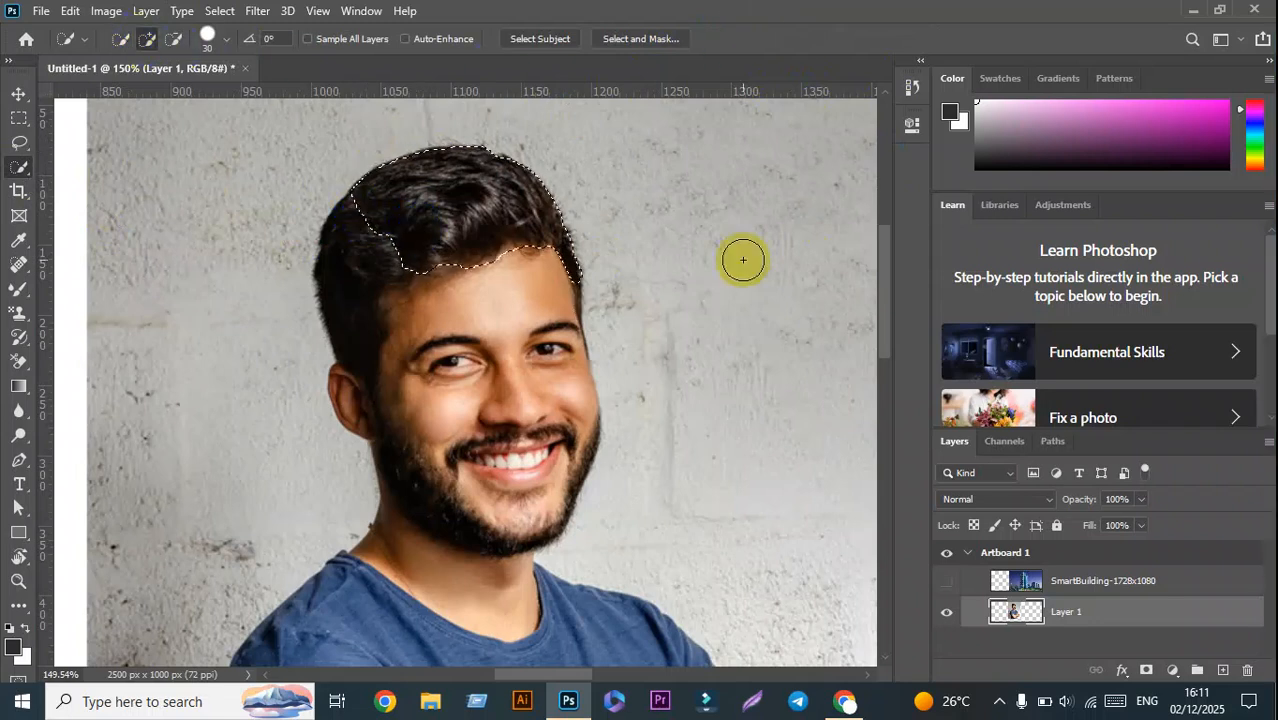
left_click(20, 167)
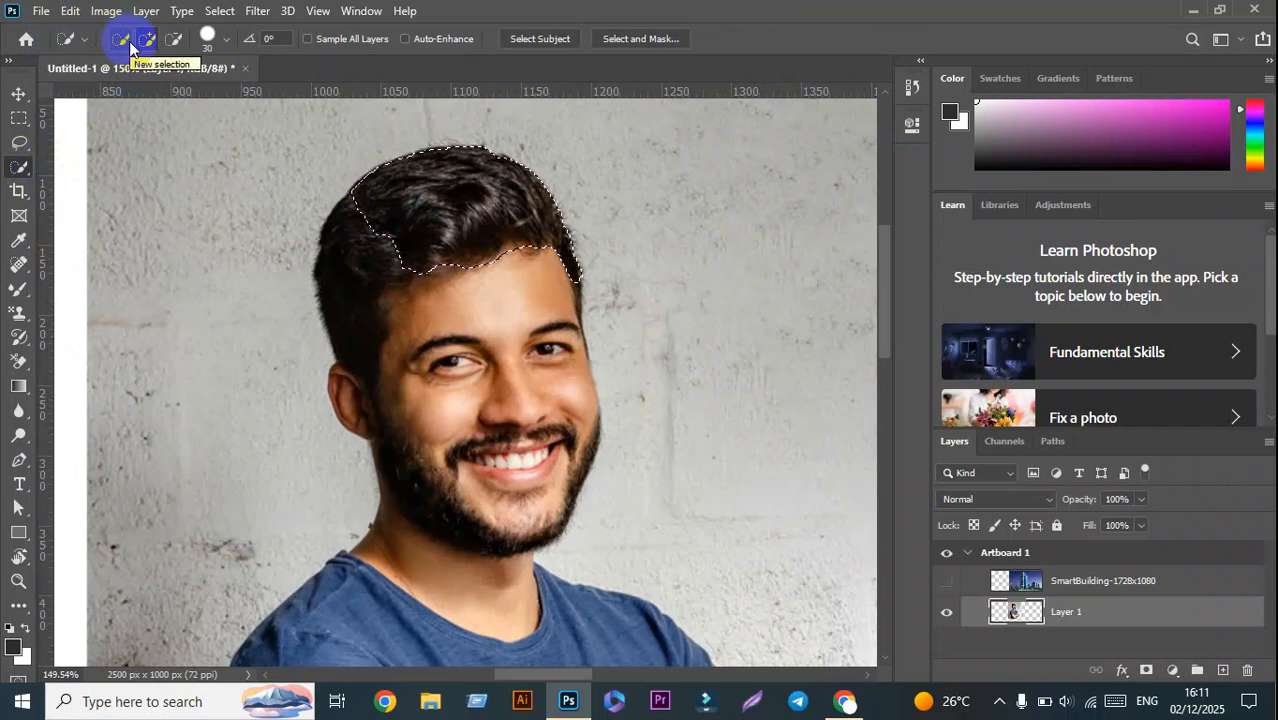
key("ctrl+d")
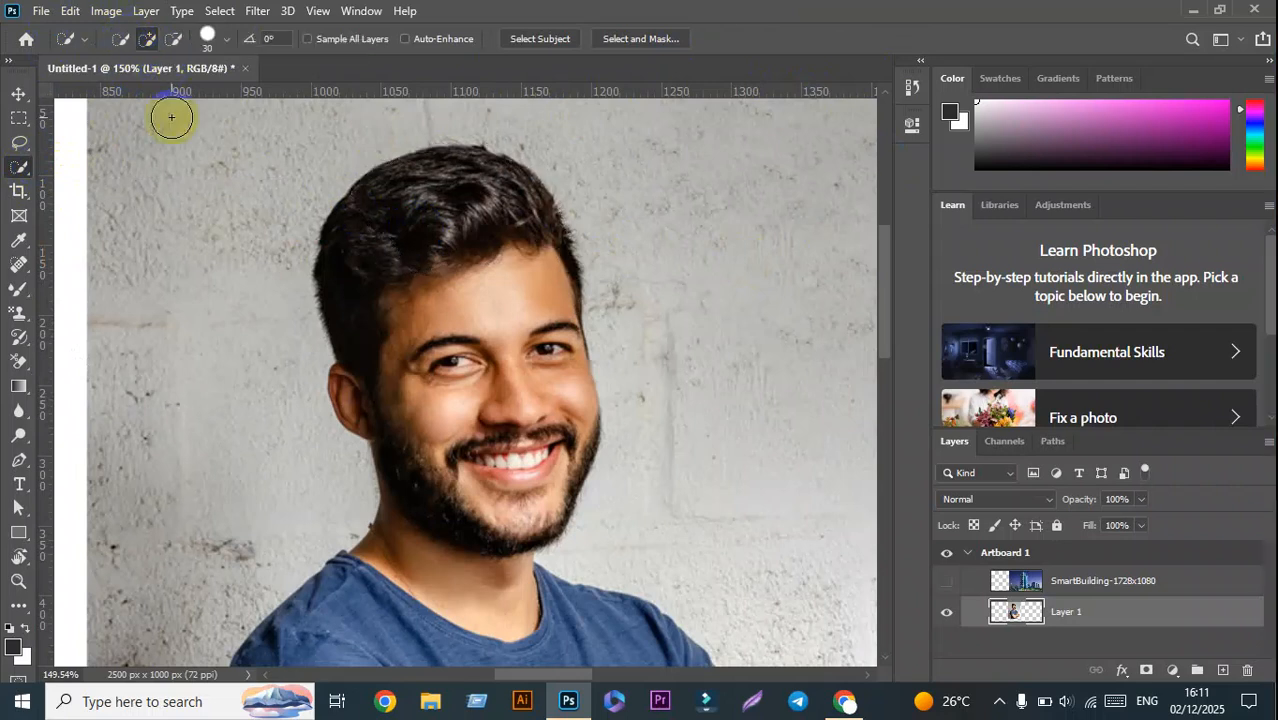
Step: Start a new quick selection on the man's hair and extend it over his face and neck
left_click(119, 38)
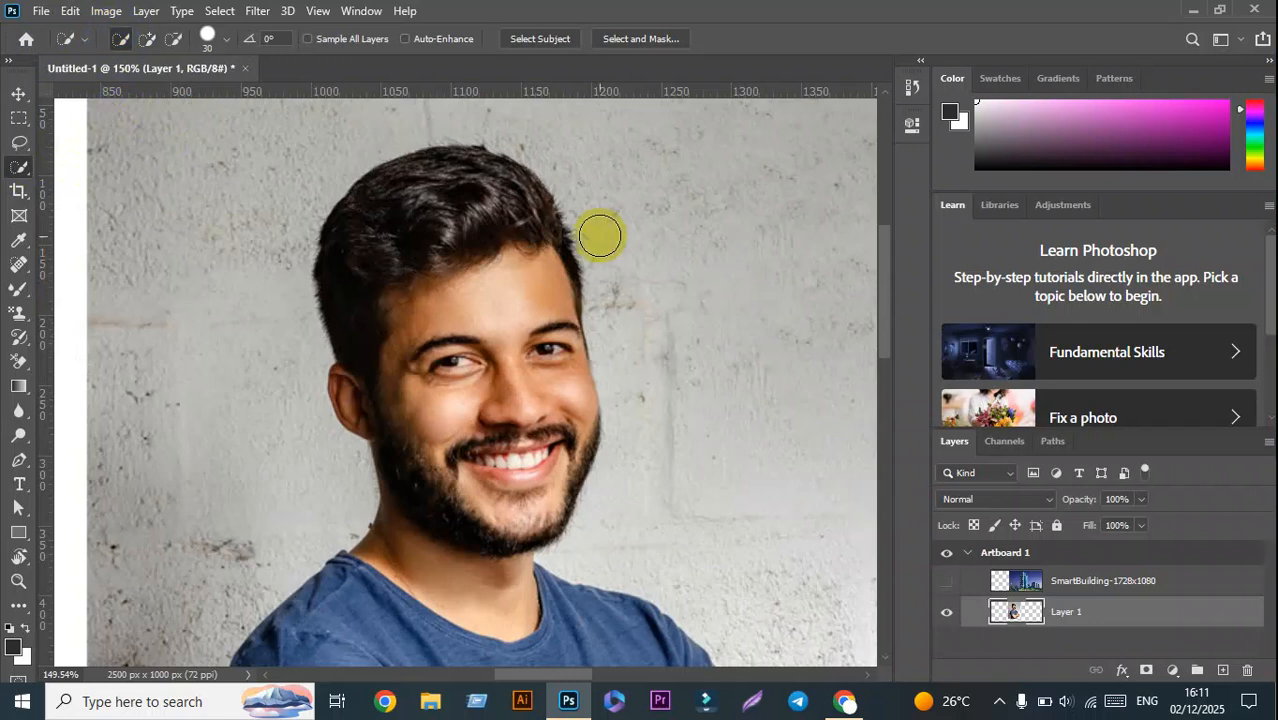
left_click(447, 211)
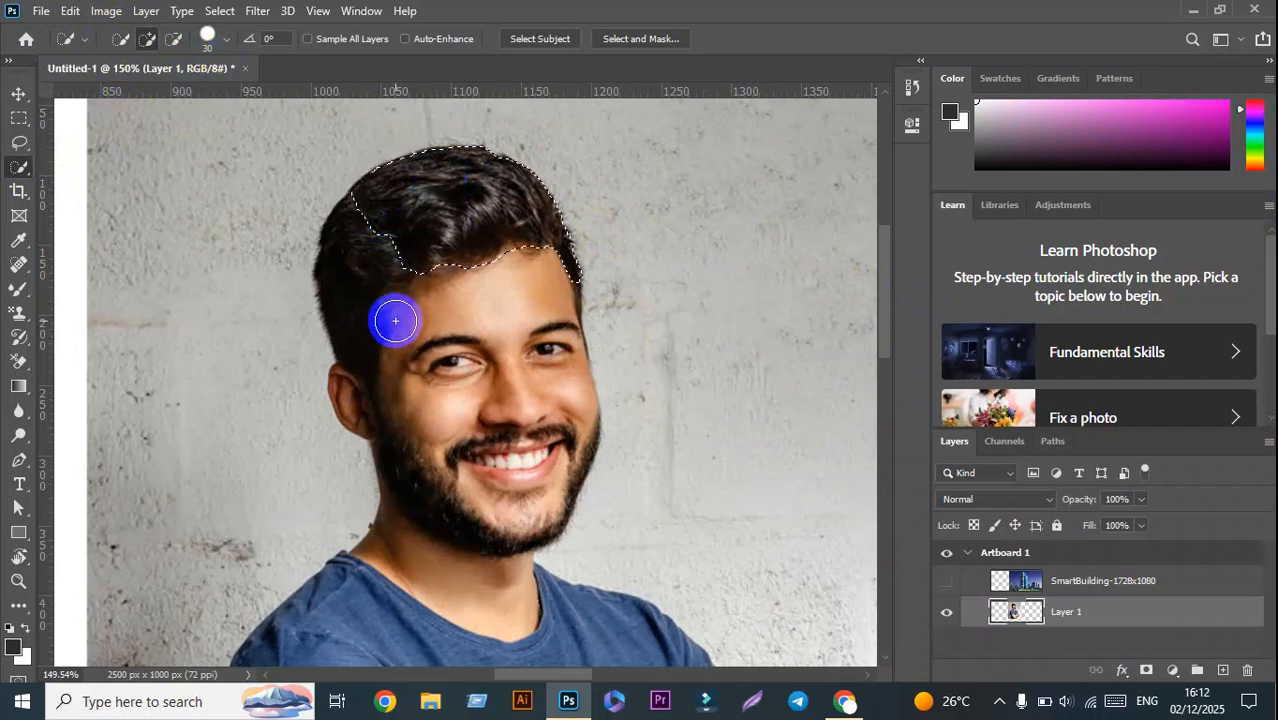
left_click_drag(428, 230, 427, 276)
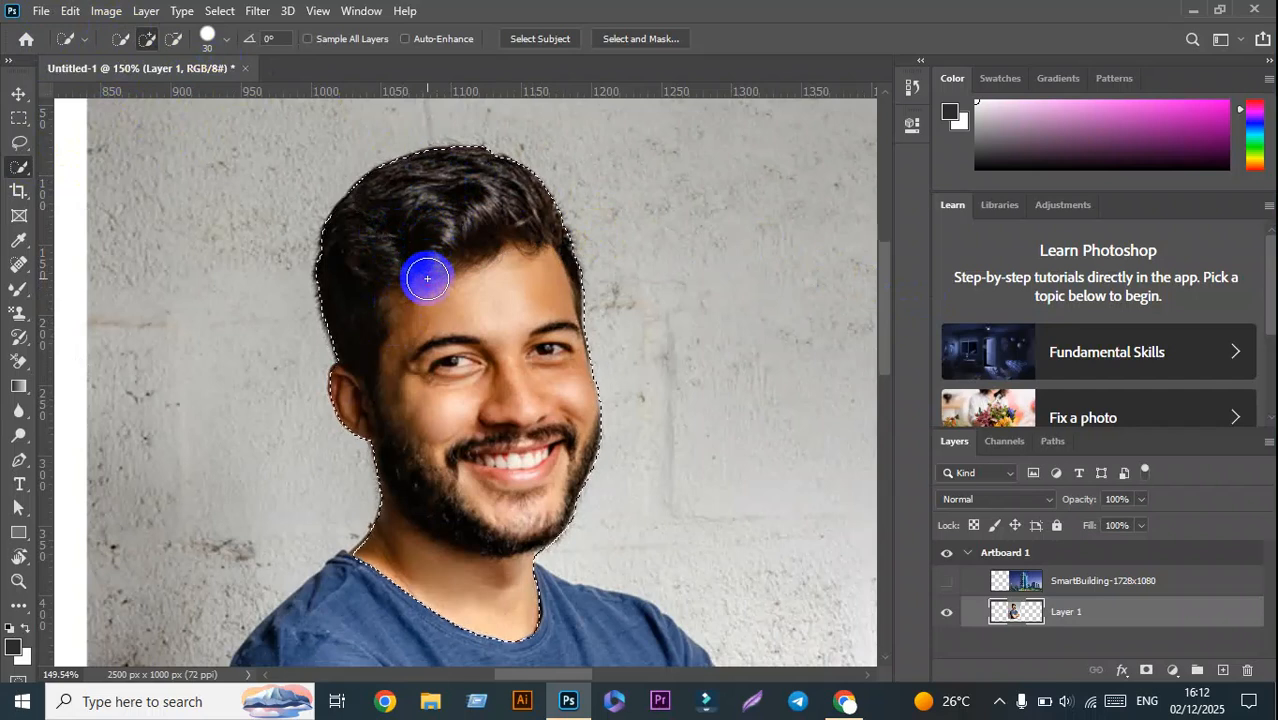
Step: Add the man's shirt, both crossed arms and the shirt area below them to the selection
scroll(427, 278, "down", 5)
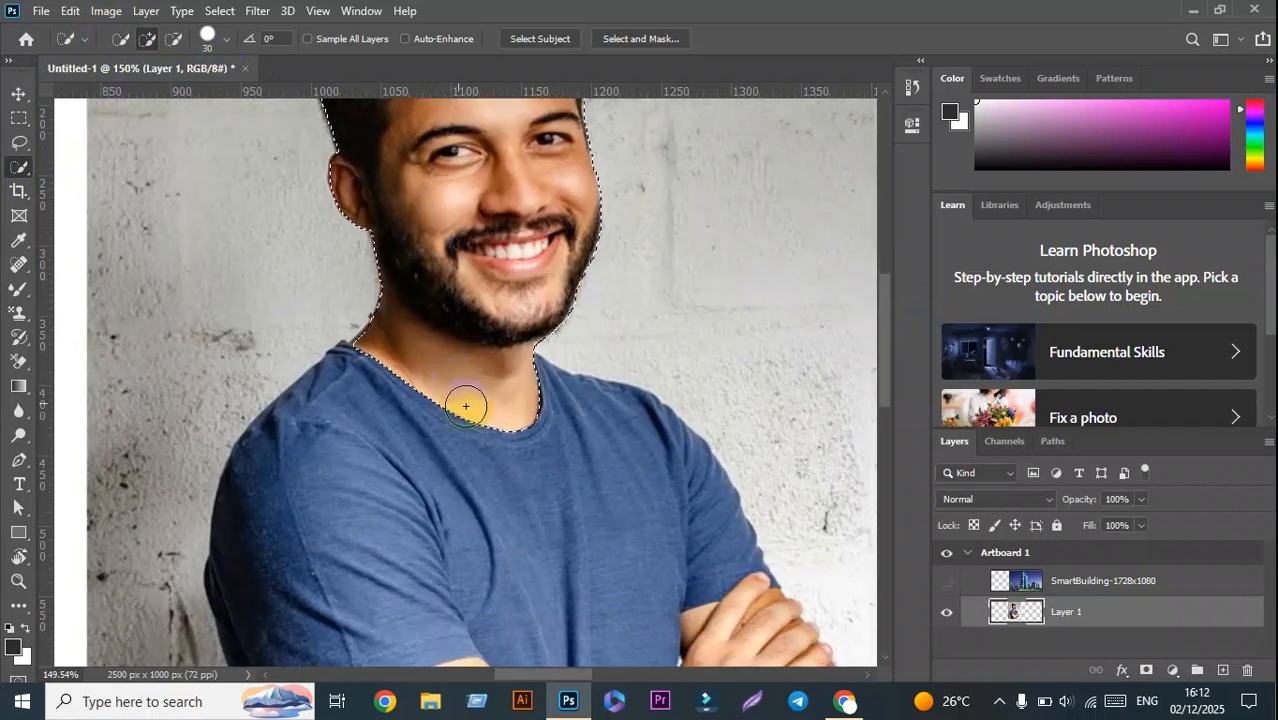
mouse_move(433, 333)
left_mouse_down()
mouse_move(442, 403)
mouse_move(418, 436)
mouse_move(451, 438)
mouse_move(447, 488)
mouse_move(478, 403)
mouse_move(490, 462)
left_mouse_up()
scroll(471, 371, "down", 6)
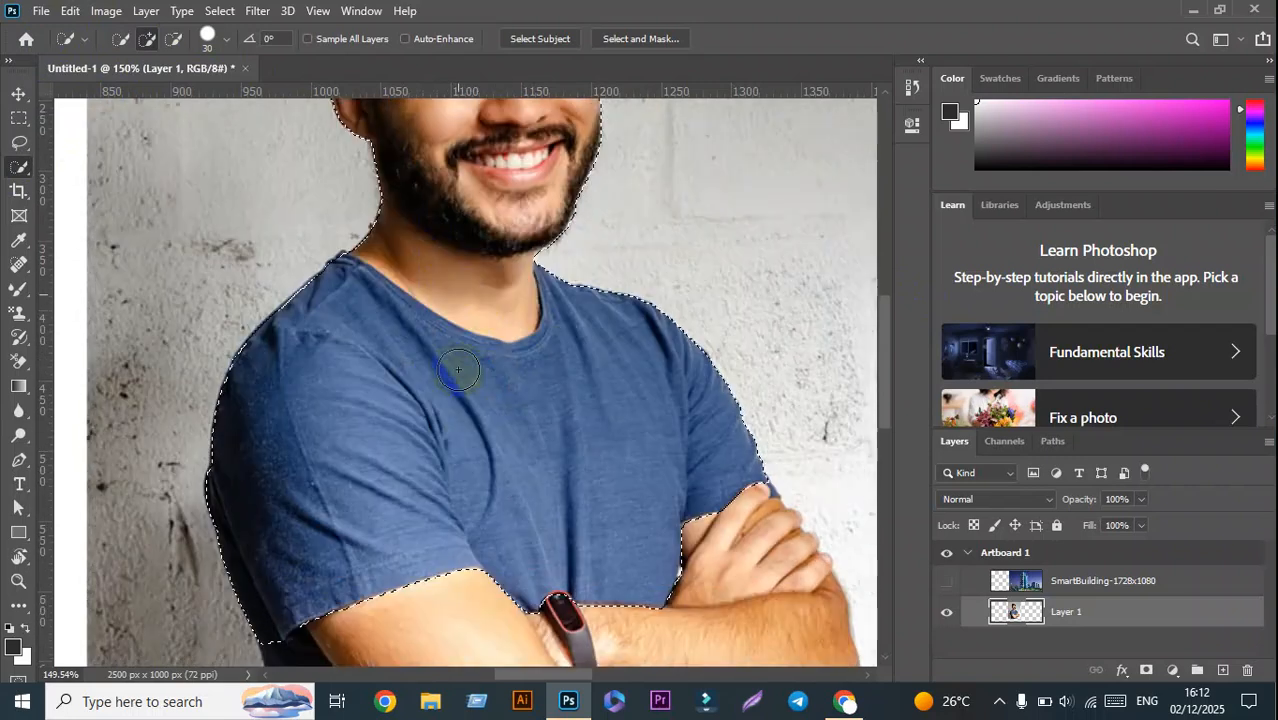
mouse_move(414, 300)
left_mouse_down()
mouse_move(437, 370)
mouse_move(662, 379)
left_mouse_up()
scroll(662, 379, "down", 3)
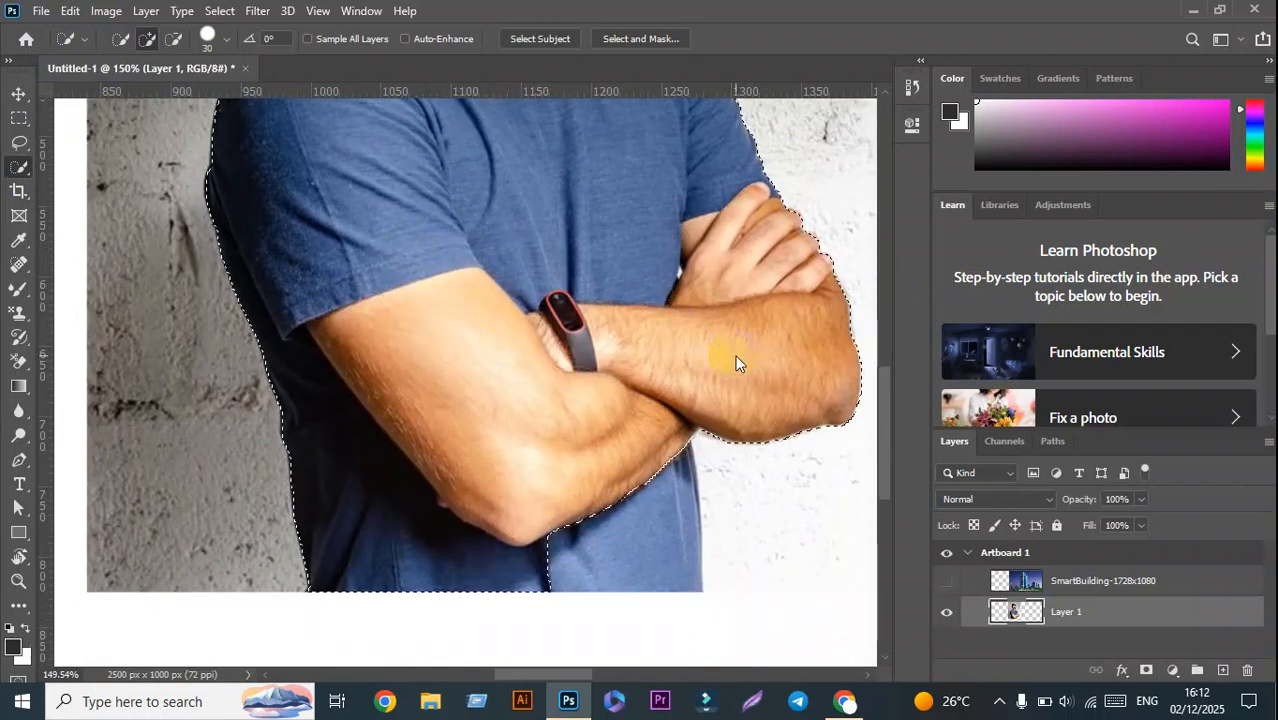
left_click(735, 355)
scroll(735, 355, "down", 3)
mouse_move(736, 357)
left_mouse_down()
mouse_move(582, 455)
mouse_move(633, 471)
left_mouse_up()
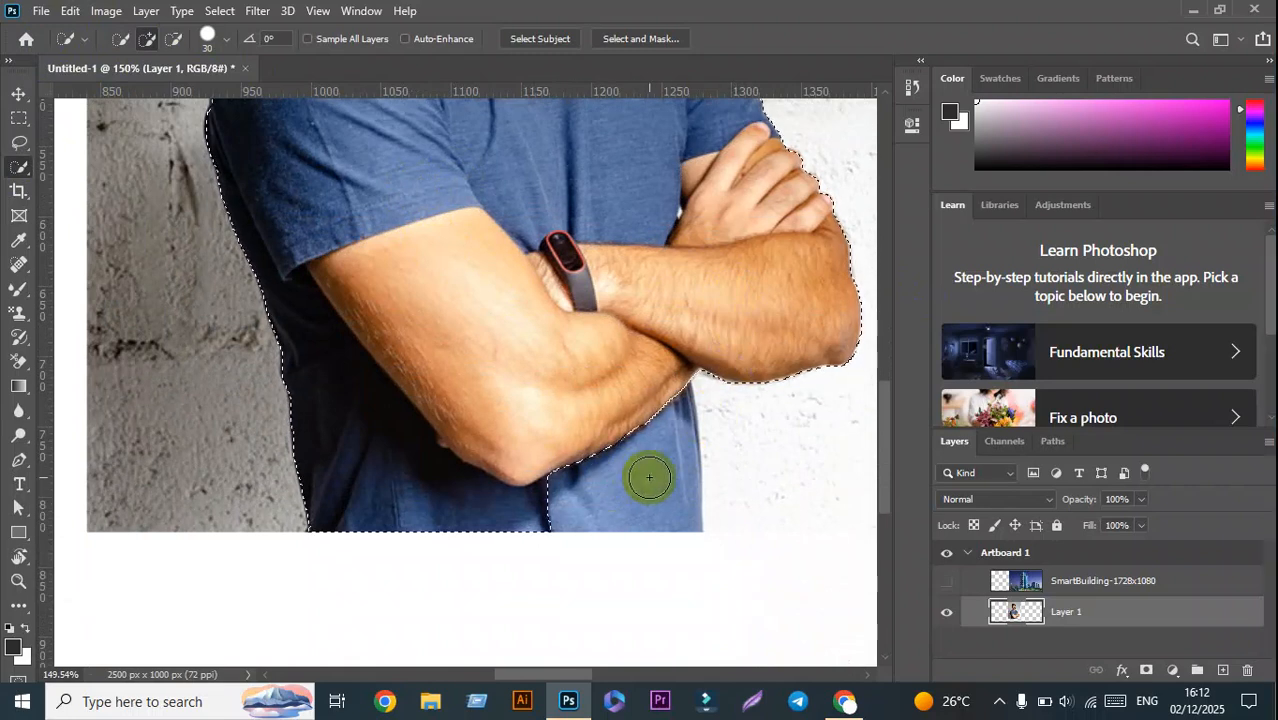
left_click(650, 483)
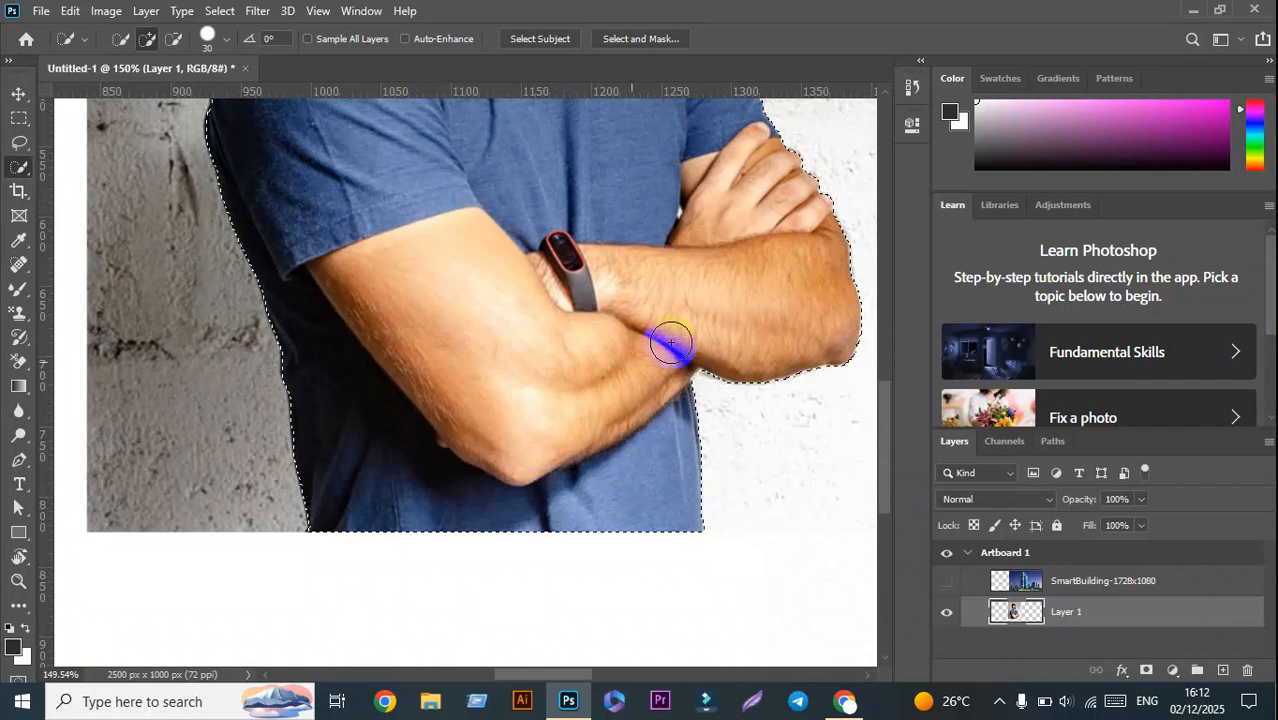
Step: Try subtracting the man's forehead and part of his hair from the selection with the Quick Selection tool
scroll(676, 365, "up", 3)
scroll(682, 374, "up", 15)
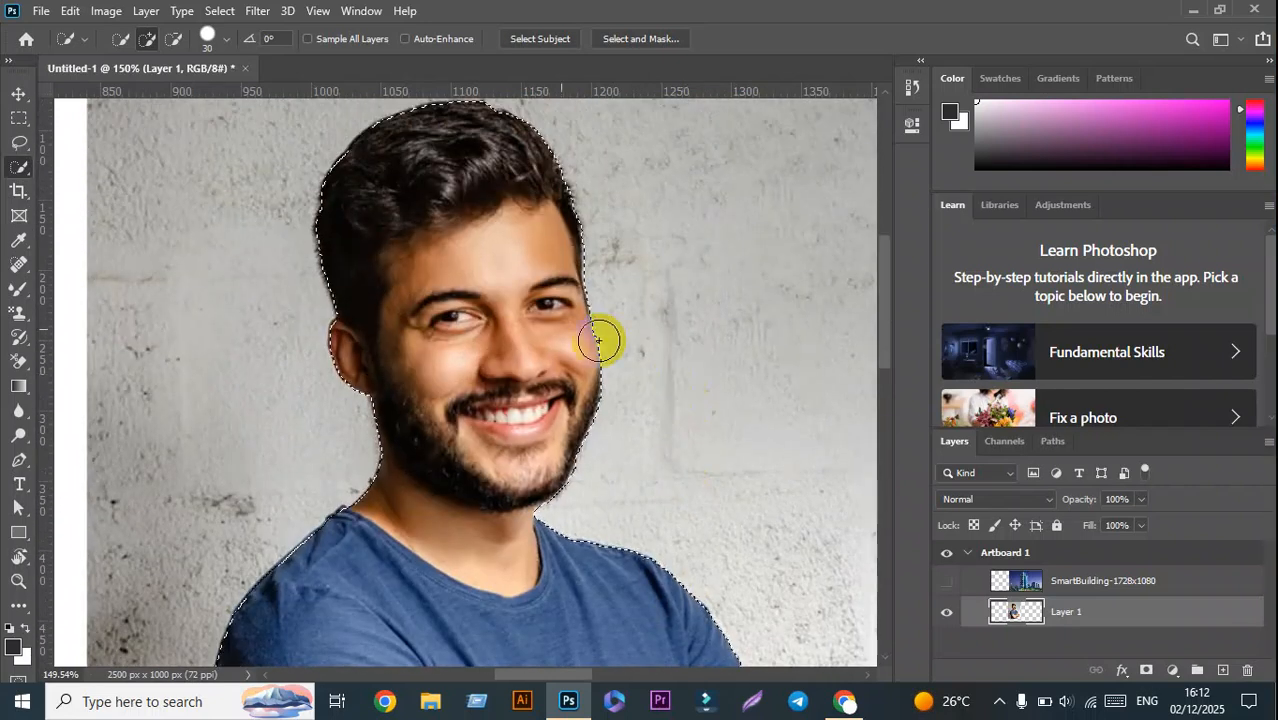
left_click(173, 38)
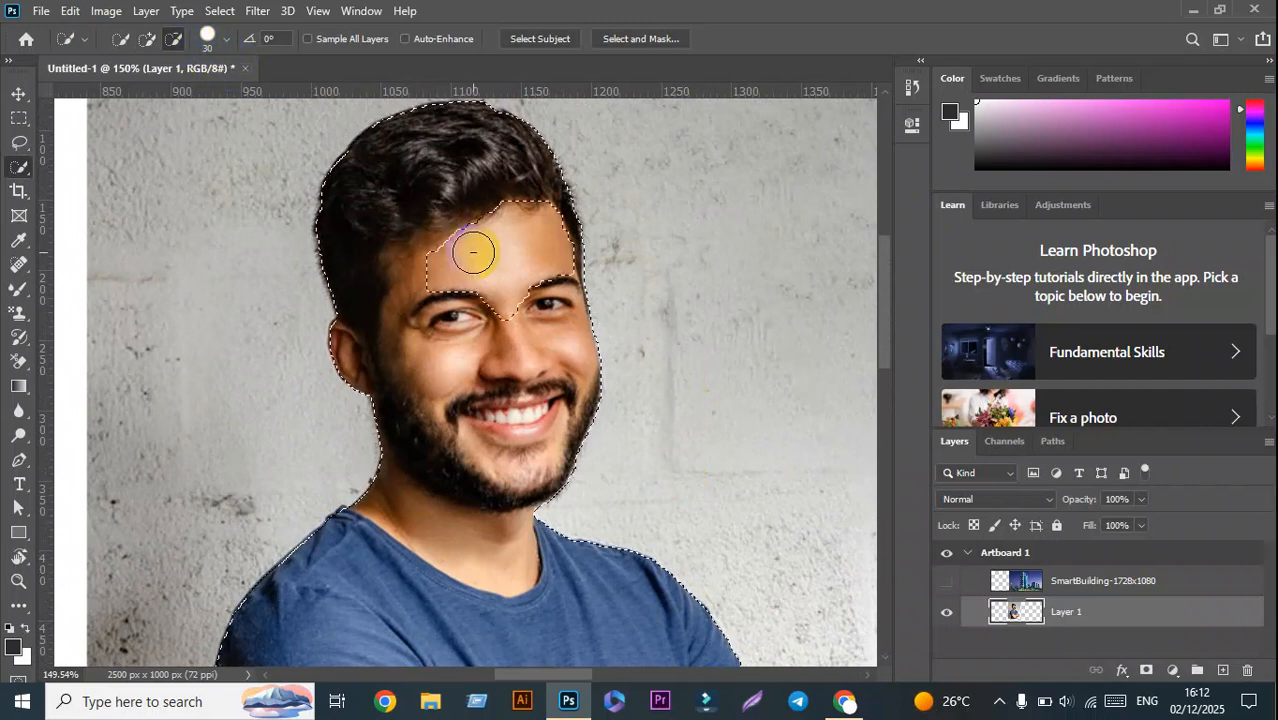
left_click_drag(458, 265, 425, 272)
left_click(447, 178)
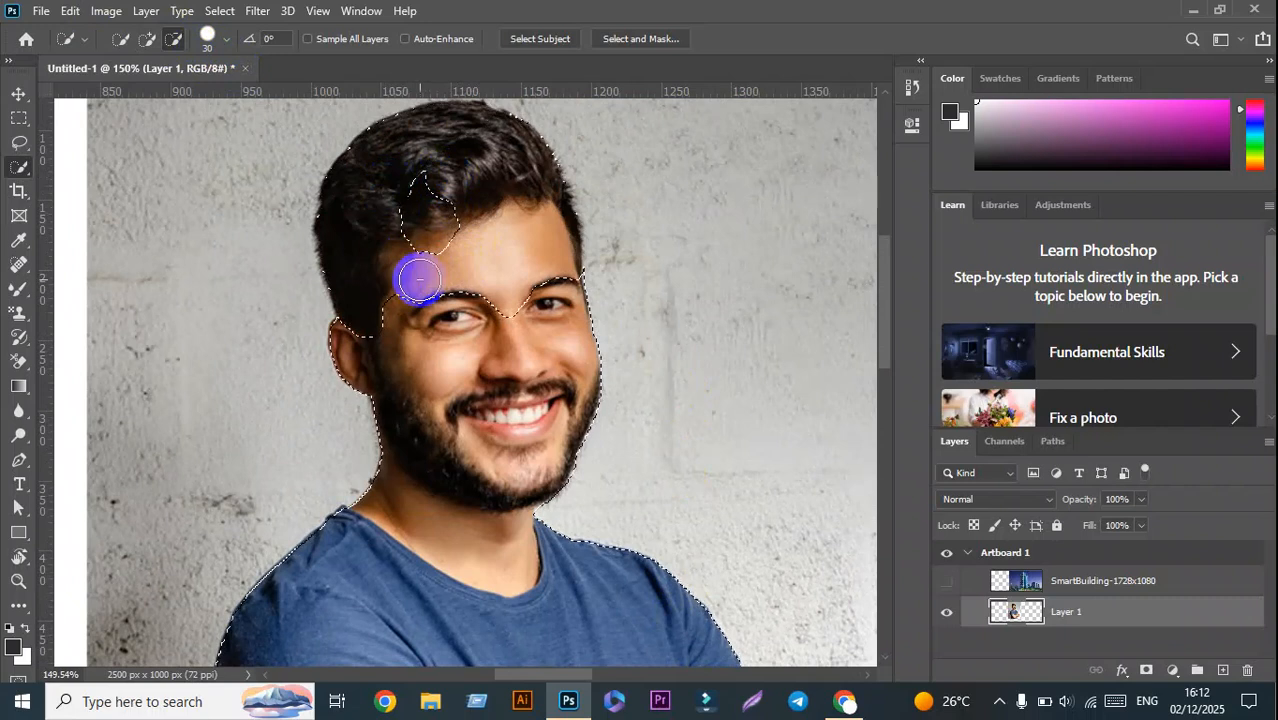
mouse_move(433, 228)
left_mouse_down()
mouse_move(507, 545)
mouse_move(494, 325)
left_mouse_up()
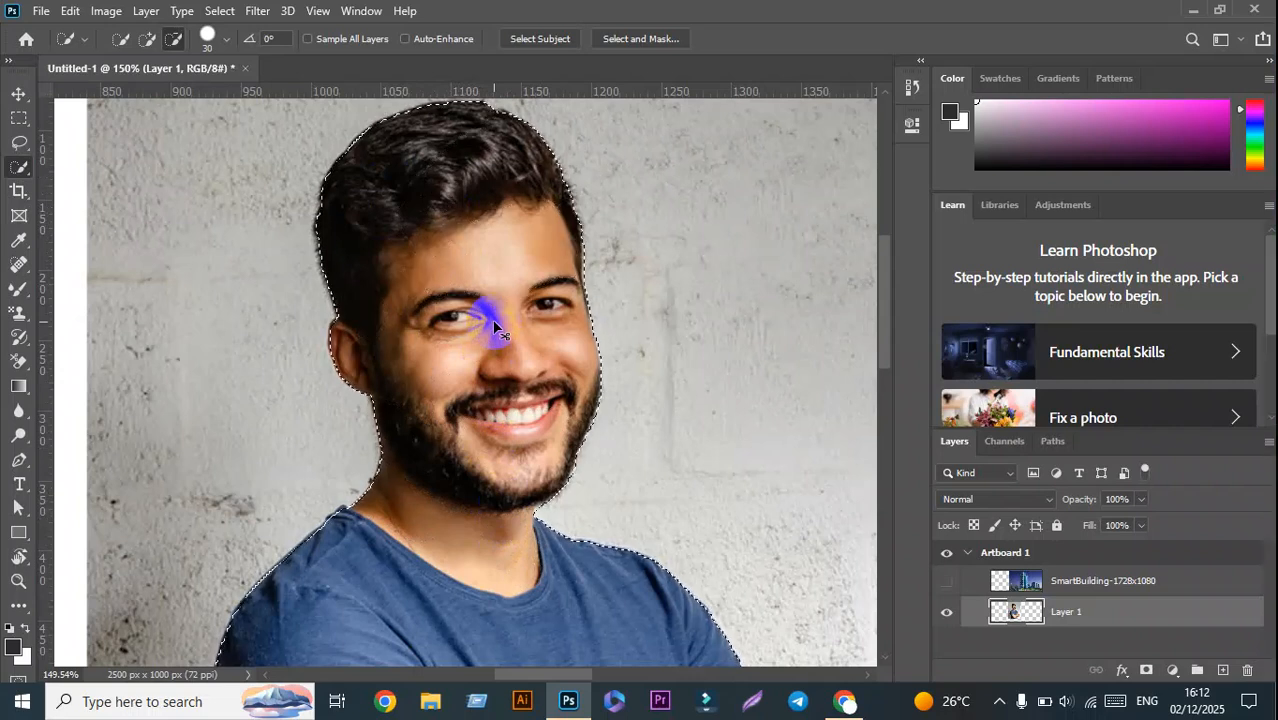
Step: Reduce the brush size to 9 px, subtract the man's teeth from the selection, and fit the artboard in view
scroll(515, 412, "up", 3)
scroll(537, 408, "up", 3)
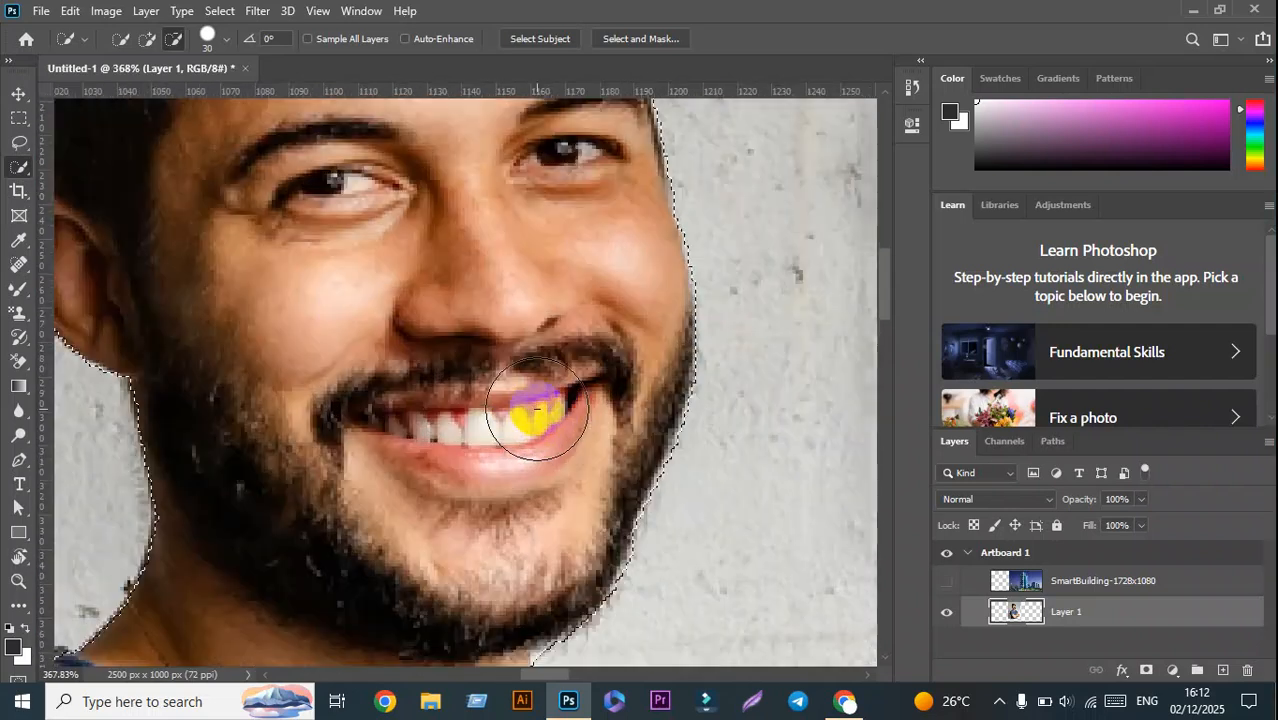
key("bracketleft")
key("bracketleft")
key("bracketleft")
key("bracketleft")
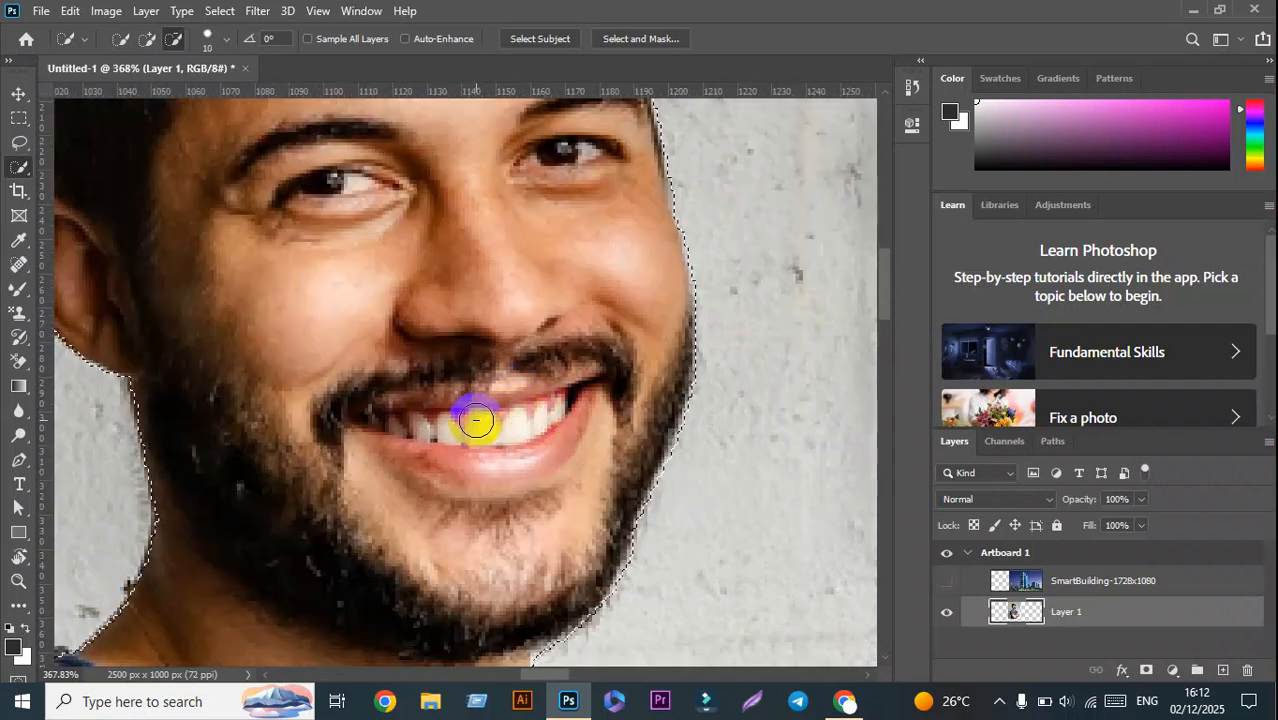
left_click(414, 425, "alt")
mouse_move(446, 428)
left_mouse_down()
mouse_move(388, 422)
mouse_move(433, 428)
mouse_move(442, 448)
mouse_move(542, 414)
mouse_move(414, 417)
mouse_move(421, 427)
left_mouse_up()
key("ctrl+minus")
key("ctrl+0")
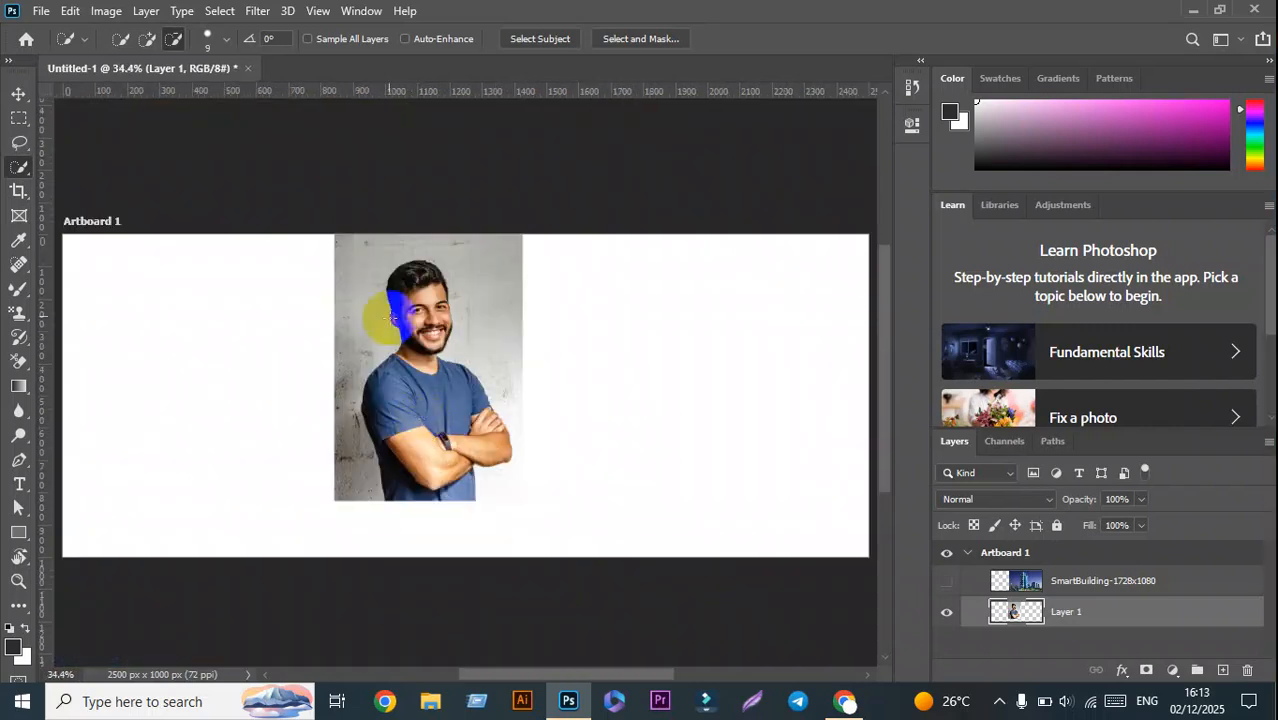
Step: Switch briefly to the Move tool, and return to the Quick Selection tool in Add to selection mode
scroll(381, 303, "up", 5)
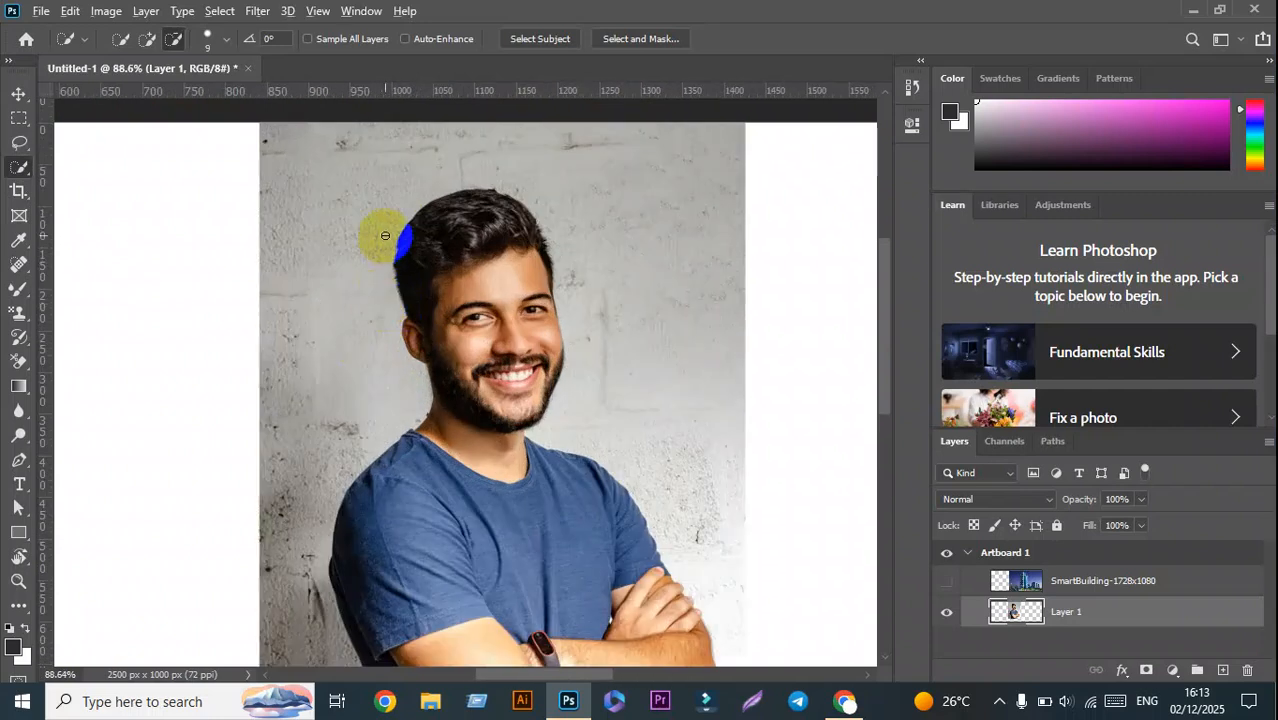
scroll(386, 233, "up", 2)
scroll(511, 224, "up", 3)
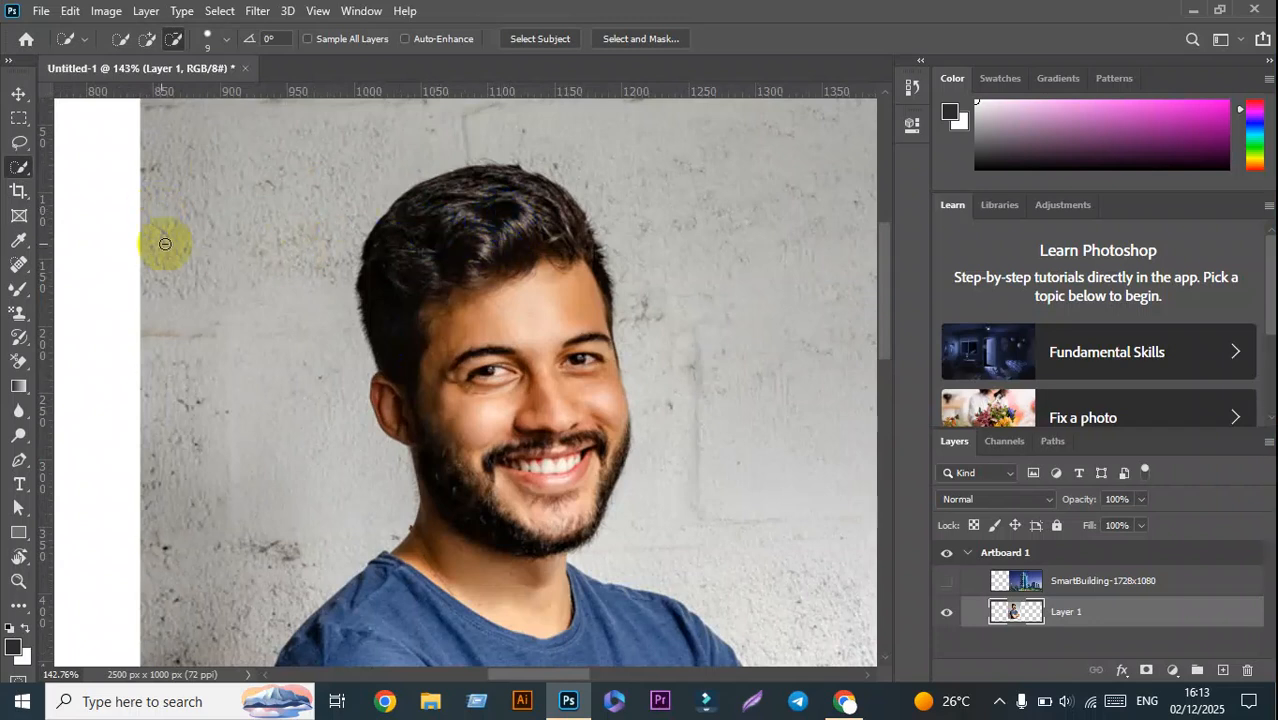
left_click(18, 94)
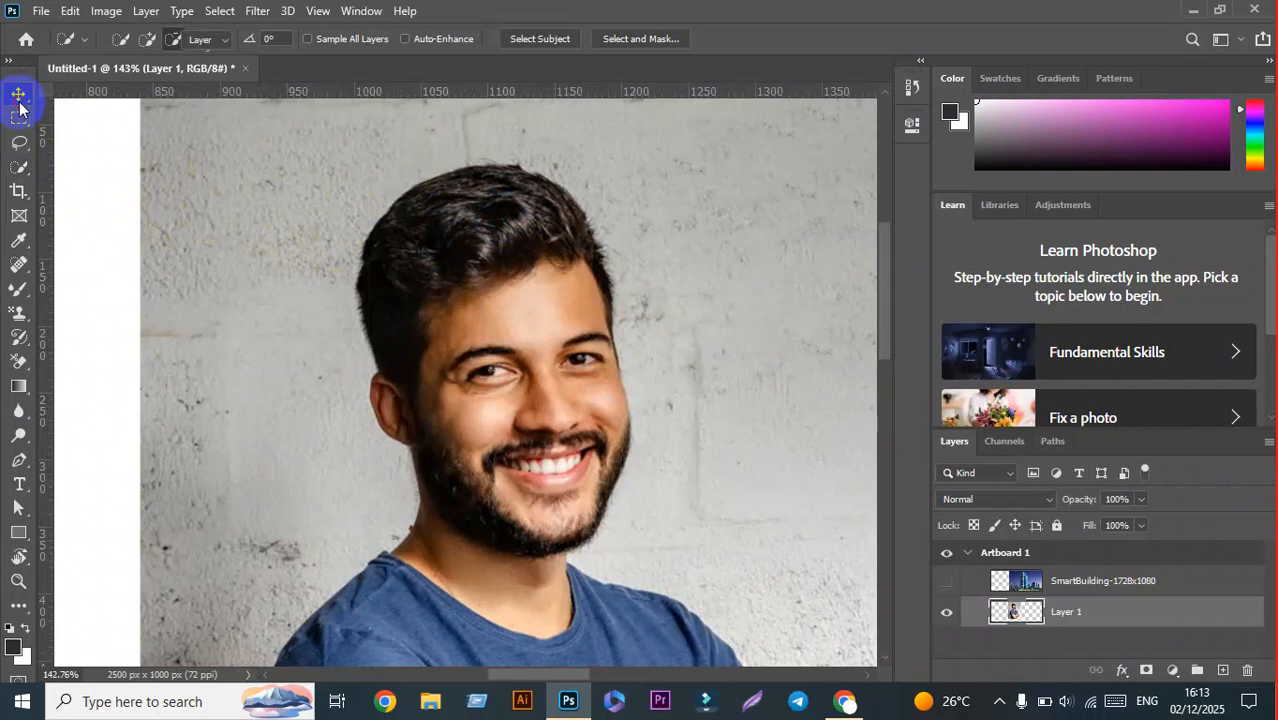
left_click(16, 168)
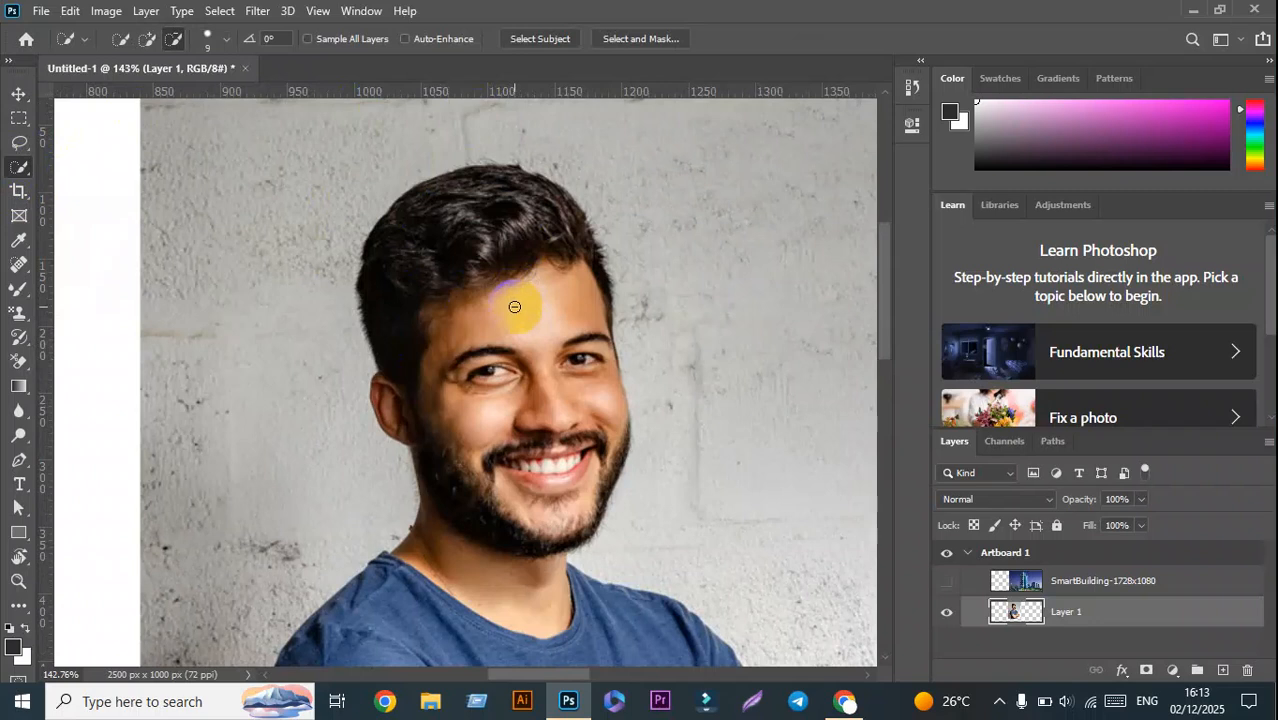
left_click(145, 40)
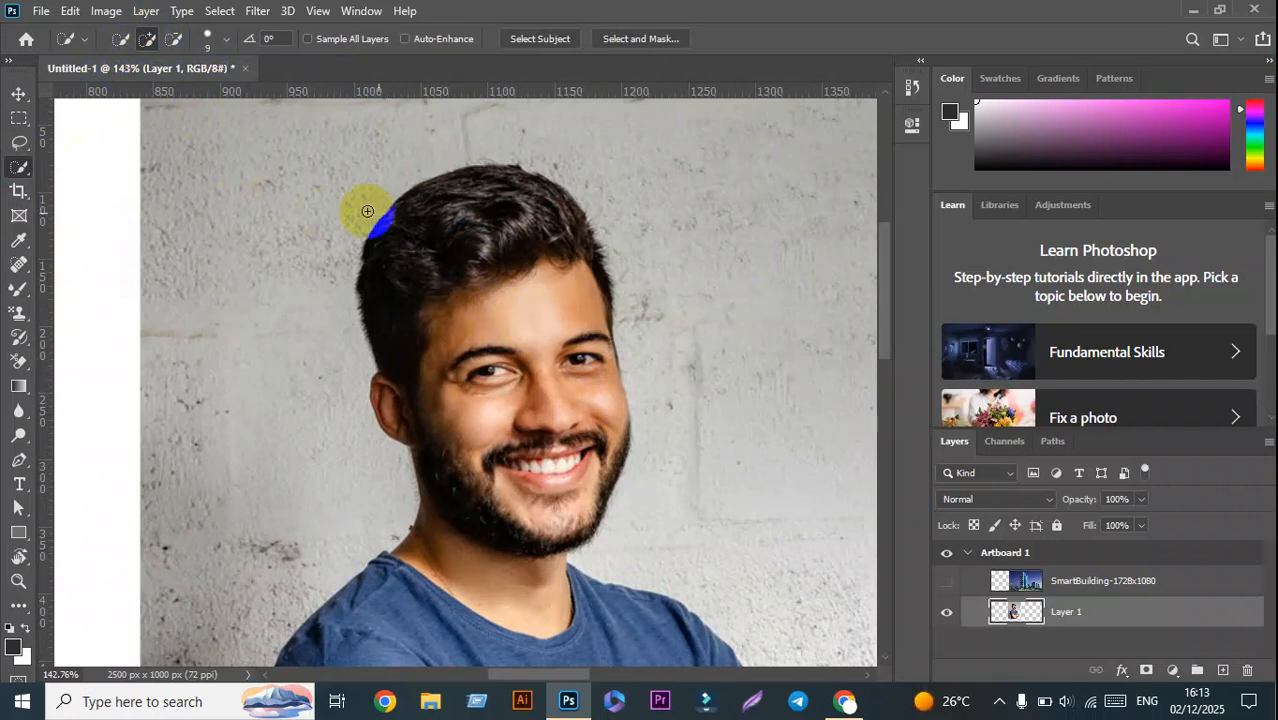
left_click(170, 40)
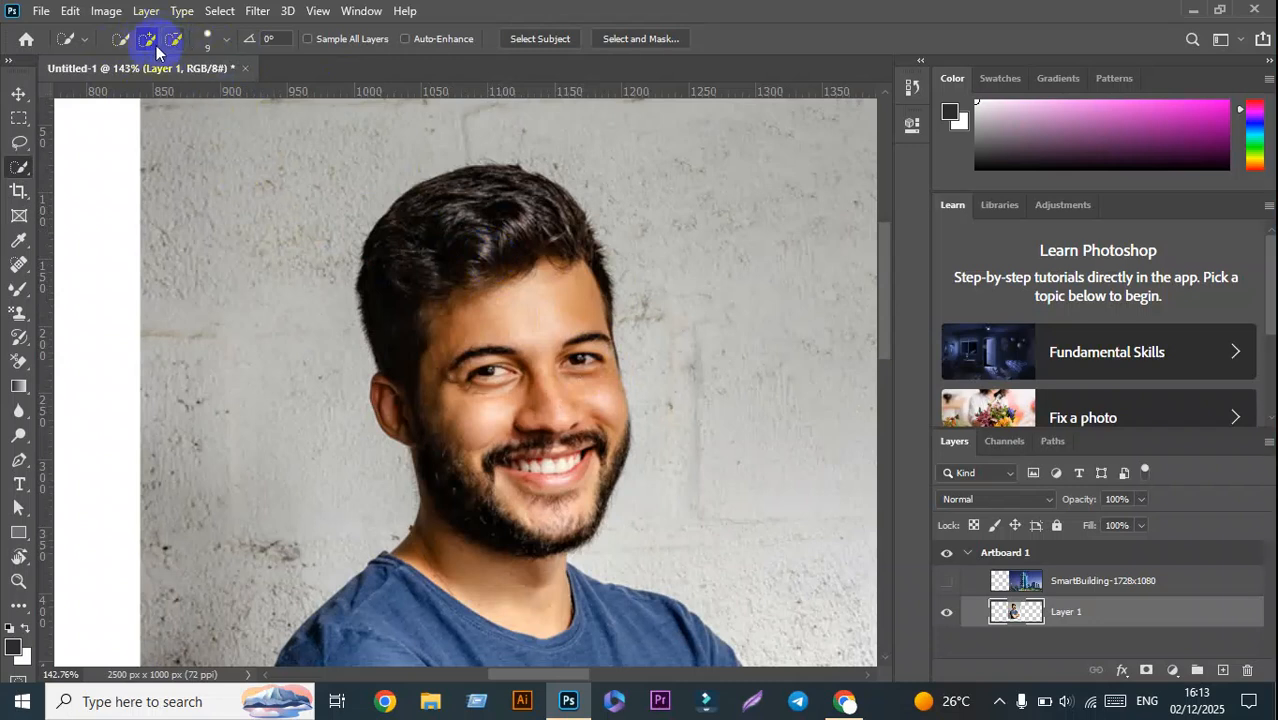
mouse_move(471, 305)
left_mouse_down()
mouse_move(530, 357)
mouse_move(594, 338)
left_mouse_up()
left_click(462, 271)
Step: Try a 38 px Quick Selection brush on the man's face, and enlarge the brush to 58 px
left_click(226, 40)
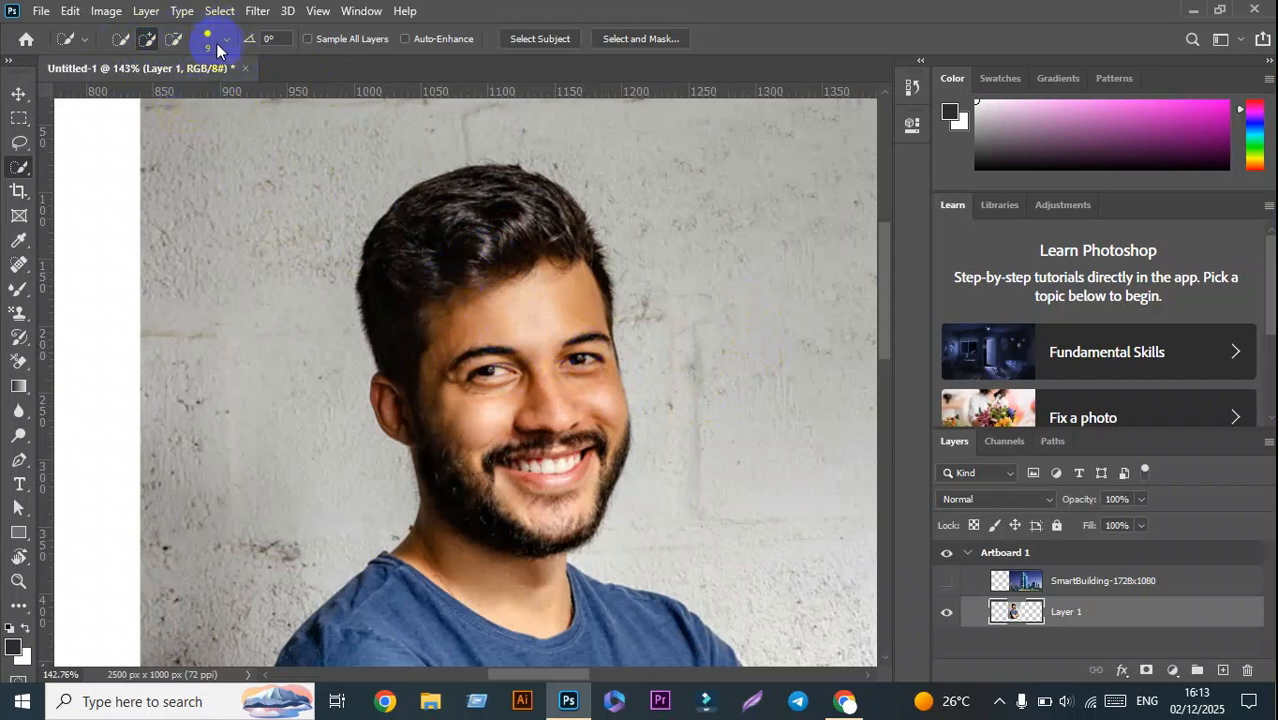
left_click(228, 40)
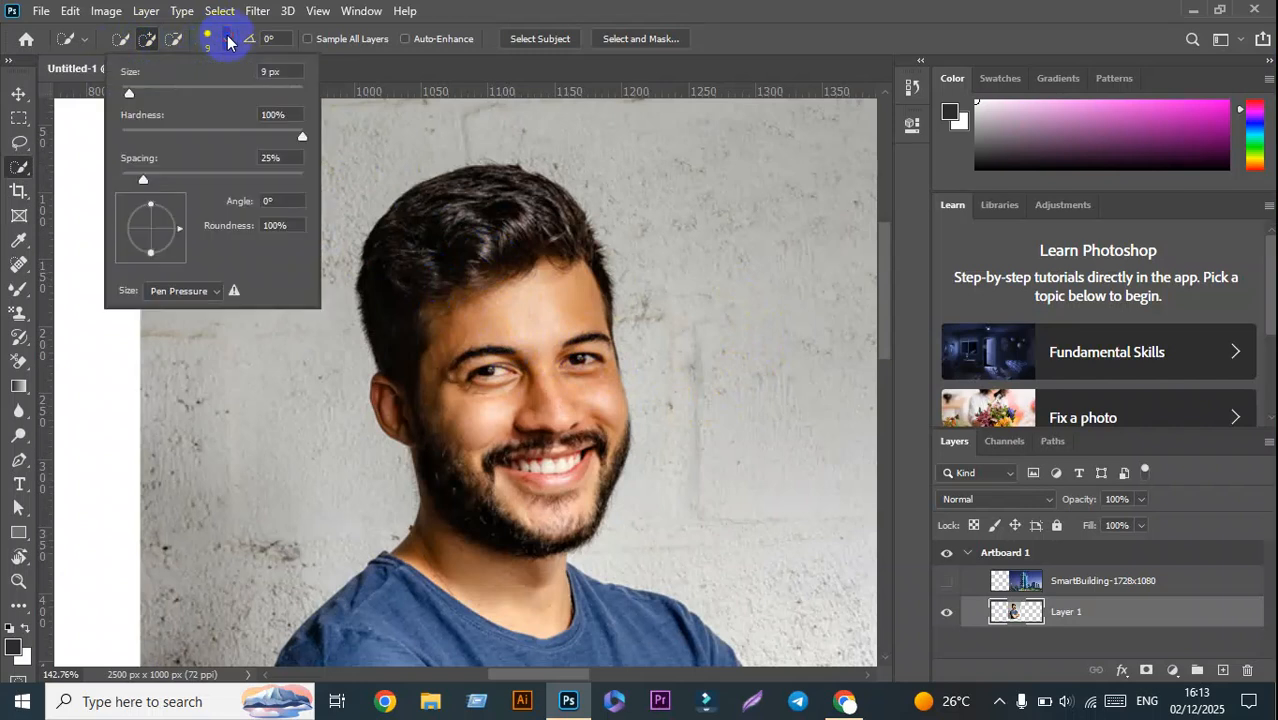
left_click_drag(136, 97, 125, 96)
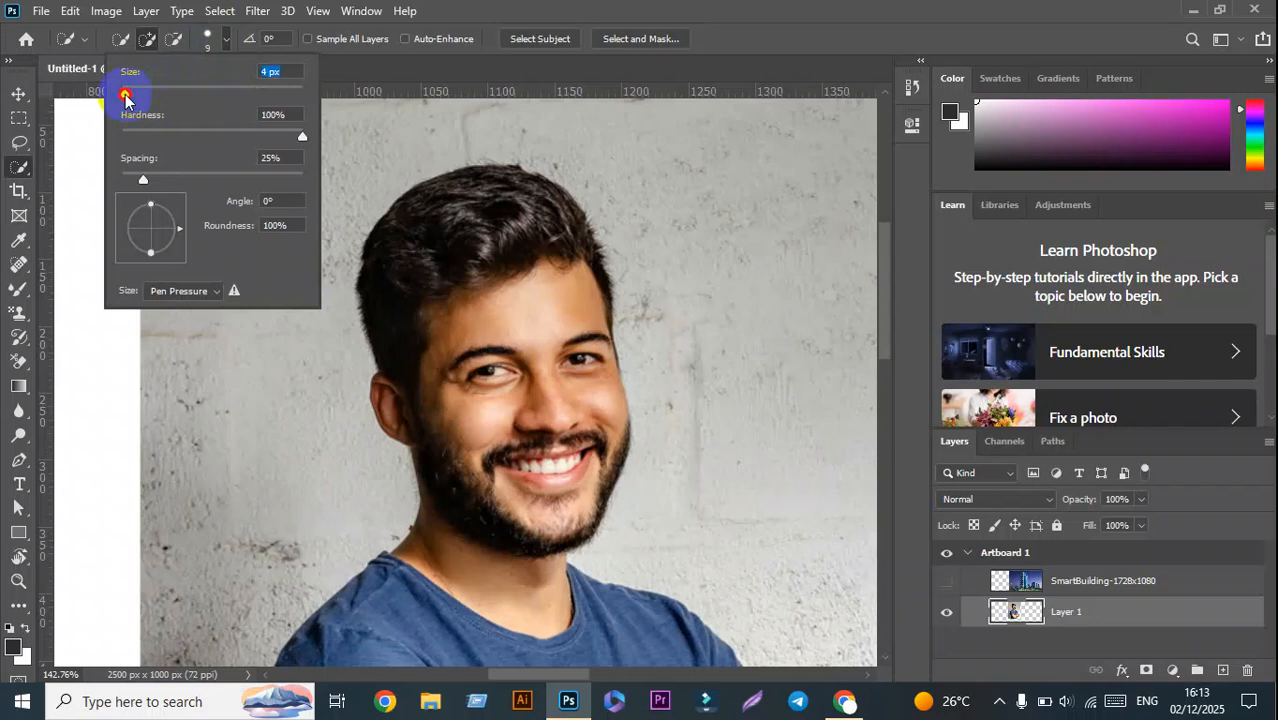
left_click(500, 12)
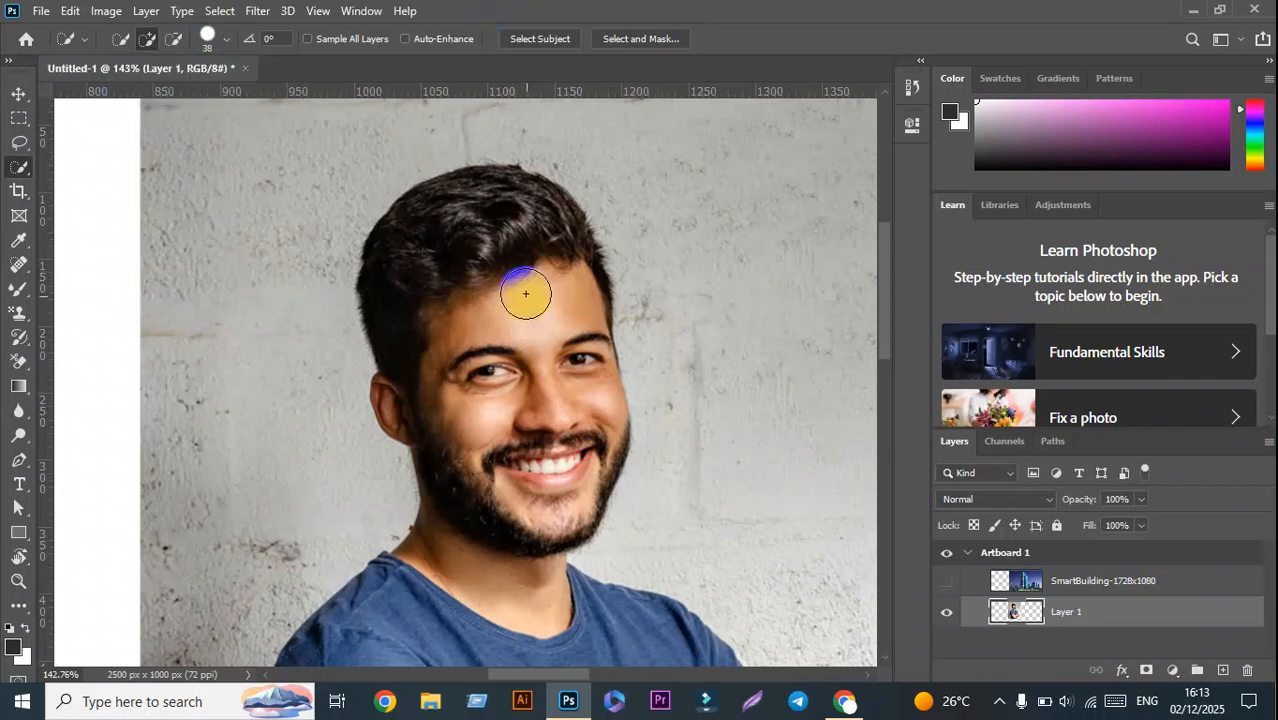
mouse_move(527, 310)
left_mouse_down()
mouse_move(493, 276)
mouse_move(505, 329)
left_mouse_up()
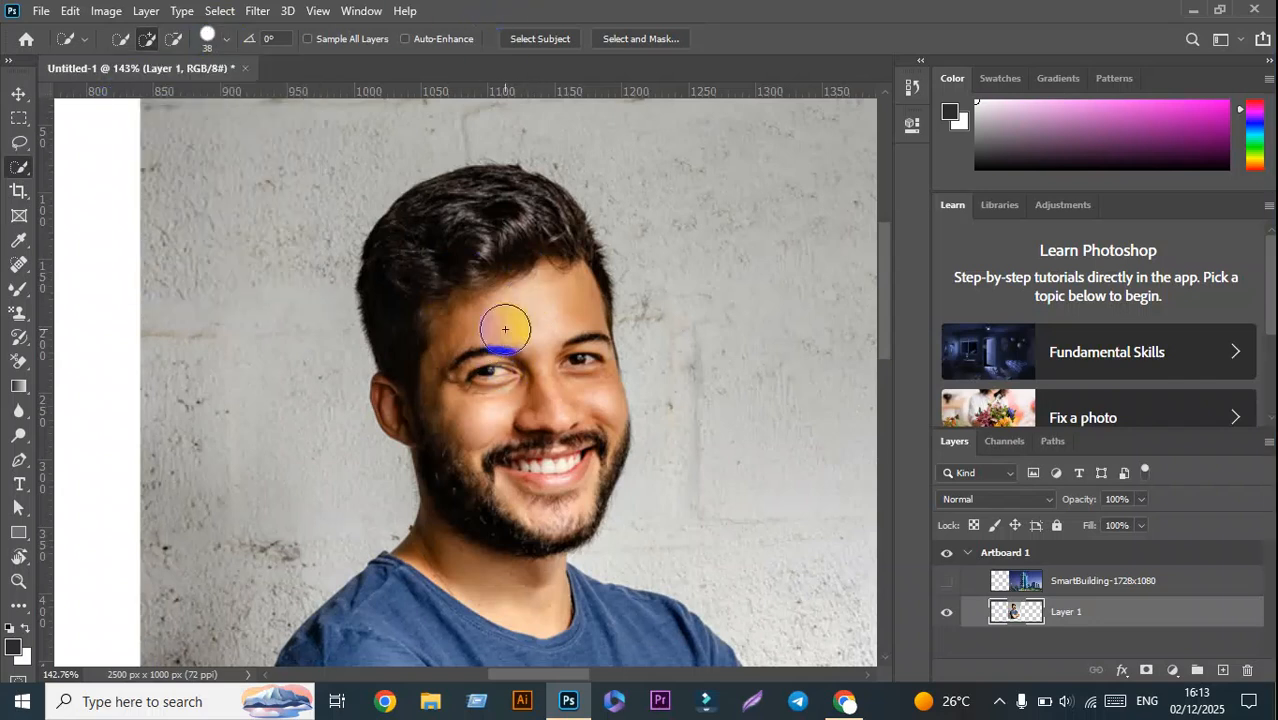
left_click(210, 37)
left_click_drag(153, 96, 168, 101)
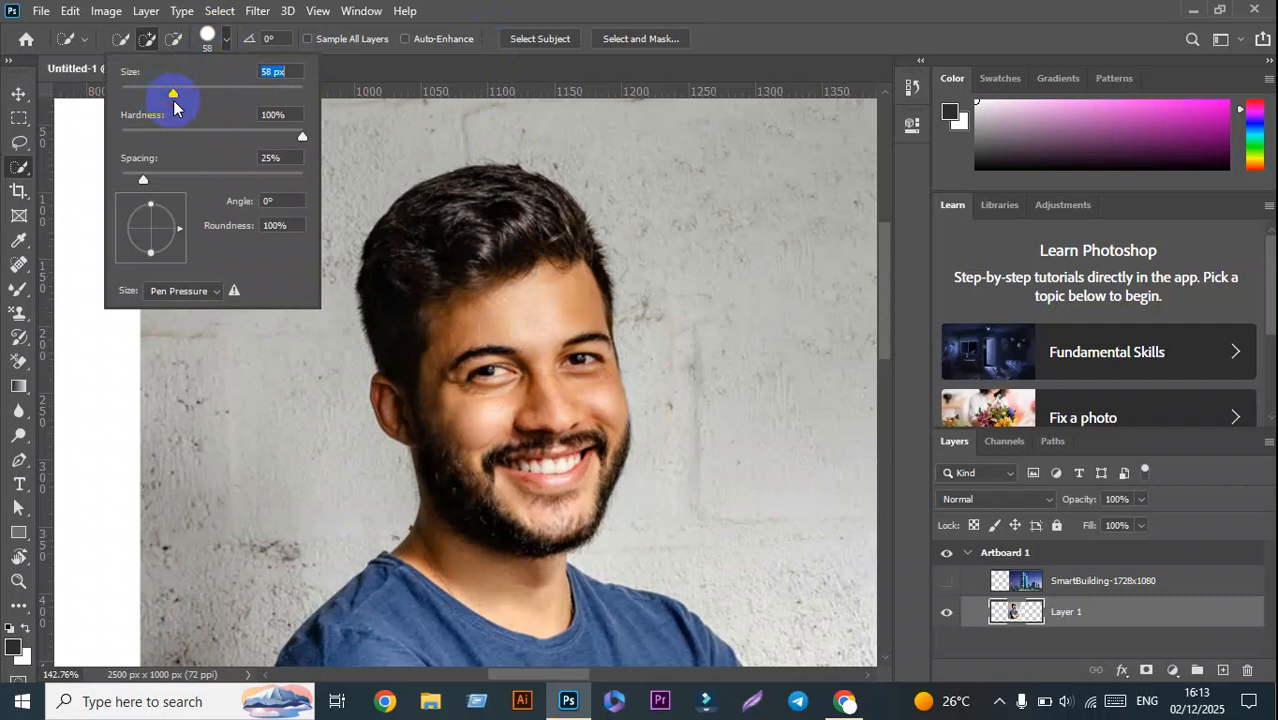
left_click(470, 8)
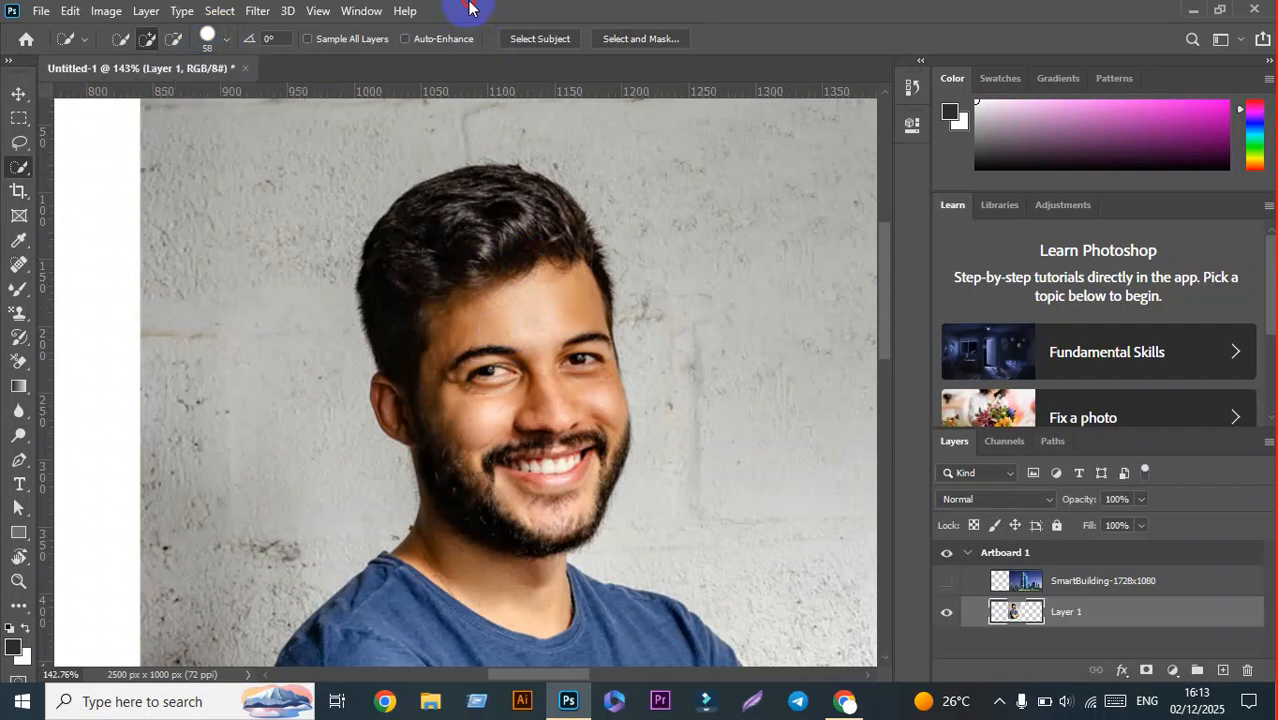
Step: Select the man's head and neck, and extend the selection over the chest and sleeves of his blue shirt
left_click(493, 289)
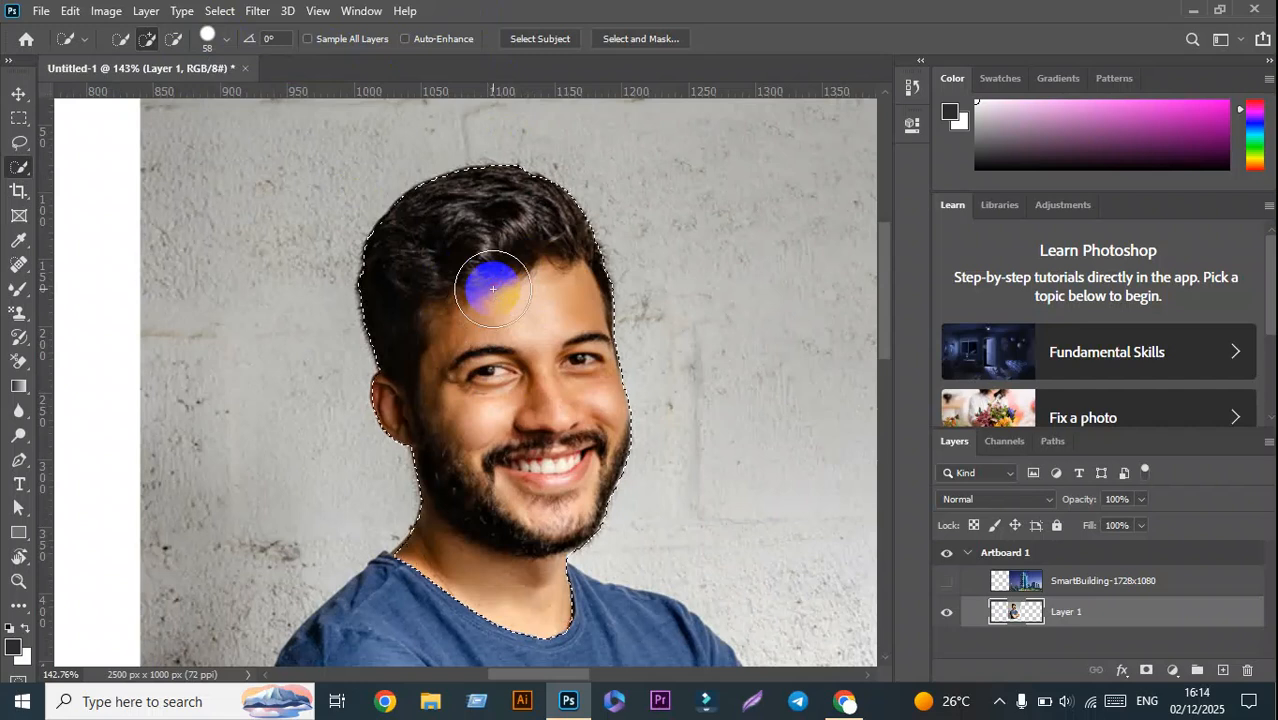
scroll(491, 284, "down", 5)
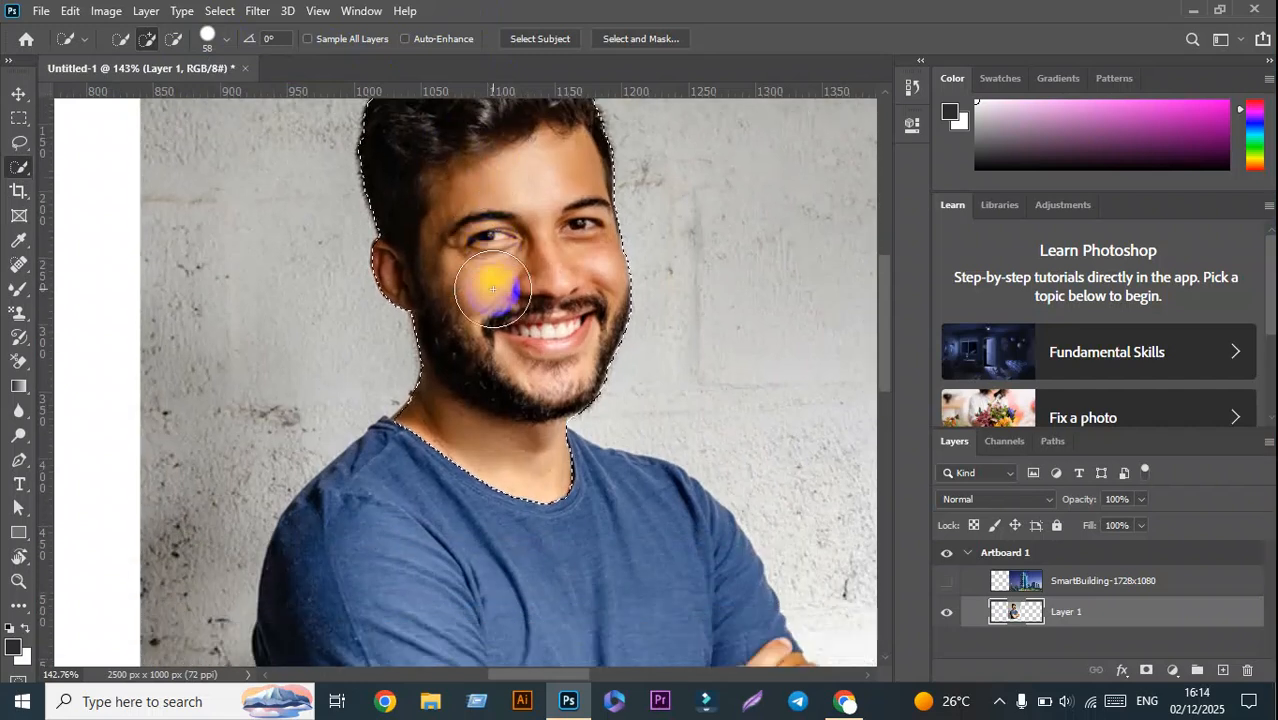
left_click(607, 495)
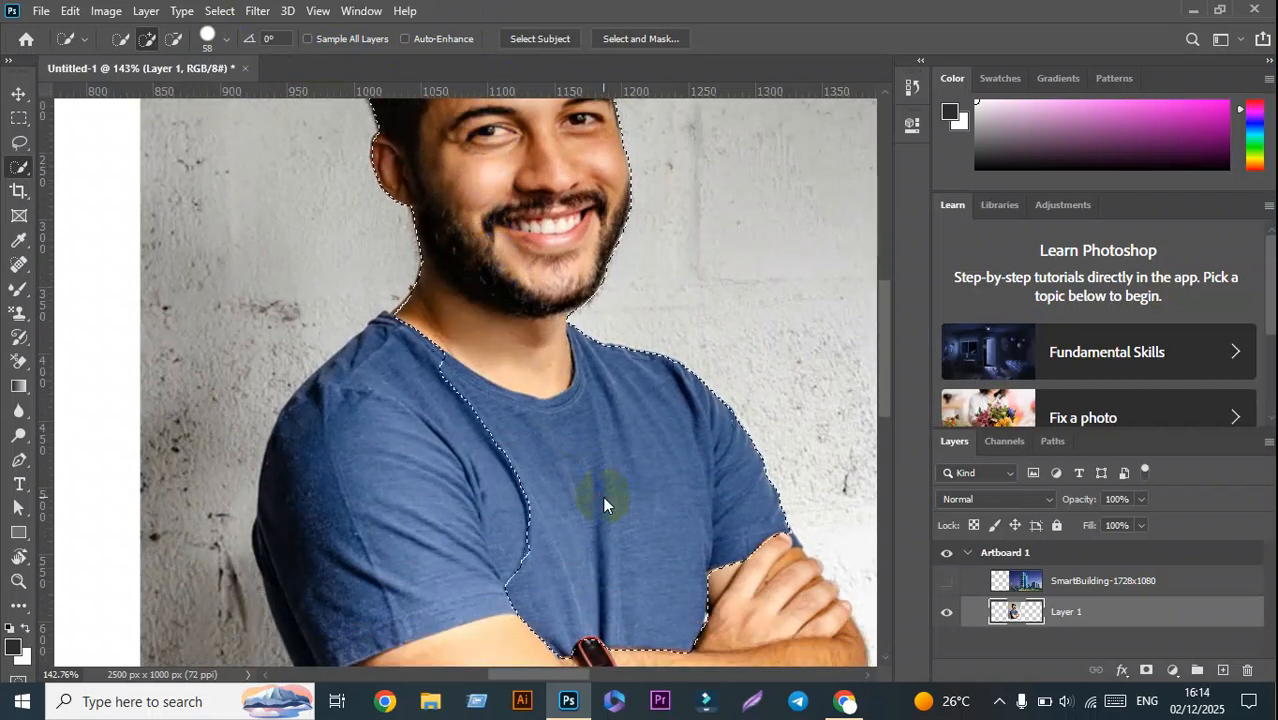
left_click(420, 487)
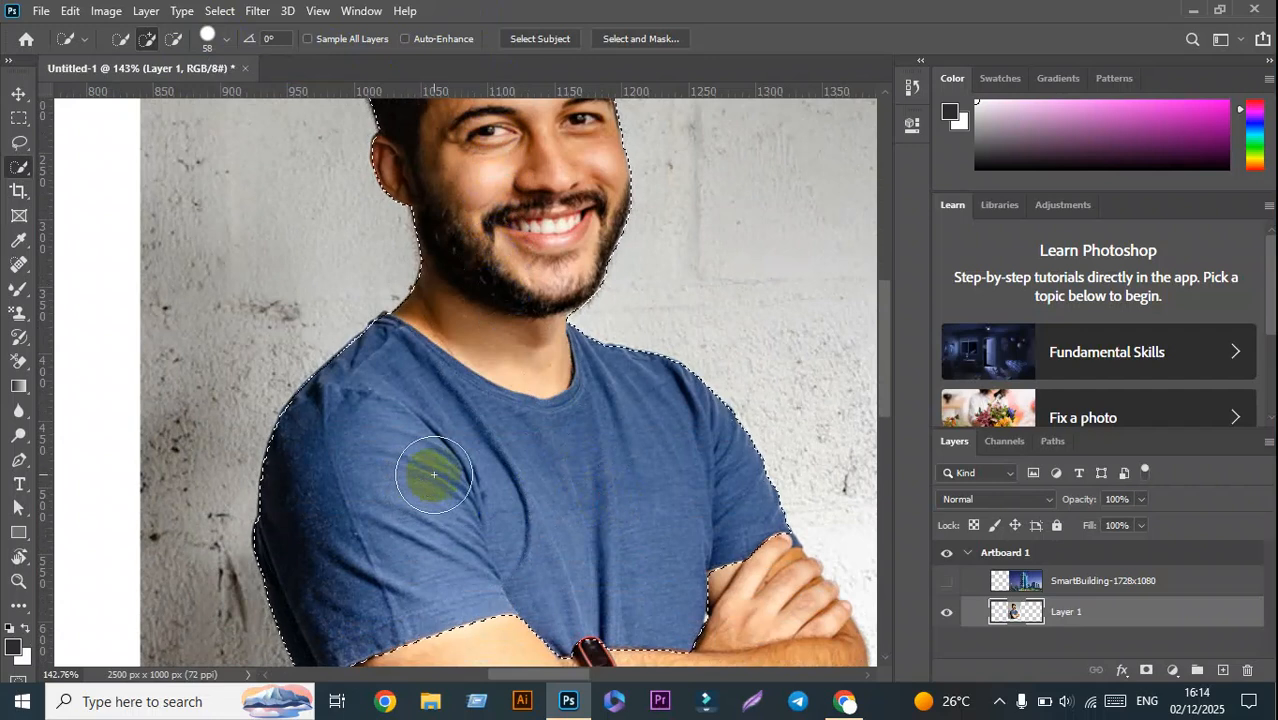
scroll(428, 471, "down", 2)
left_click(433, 474)
Step: Add both crossed arms and the lower part of the shirt to the selection of the man
scroll(430, 472, "down", 5)
left_click(442, 422)
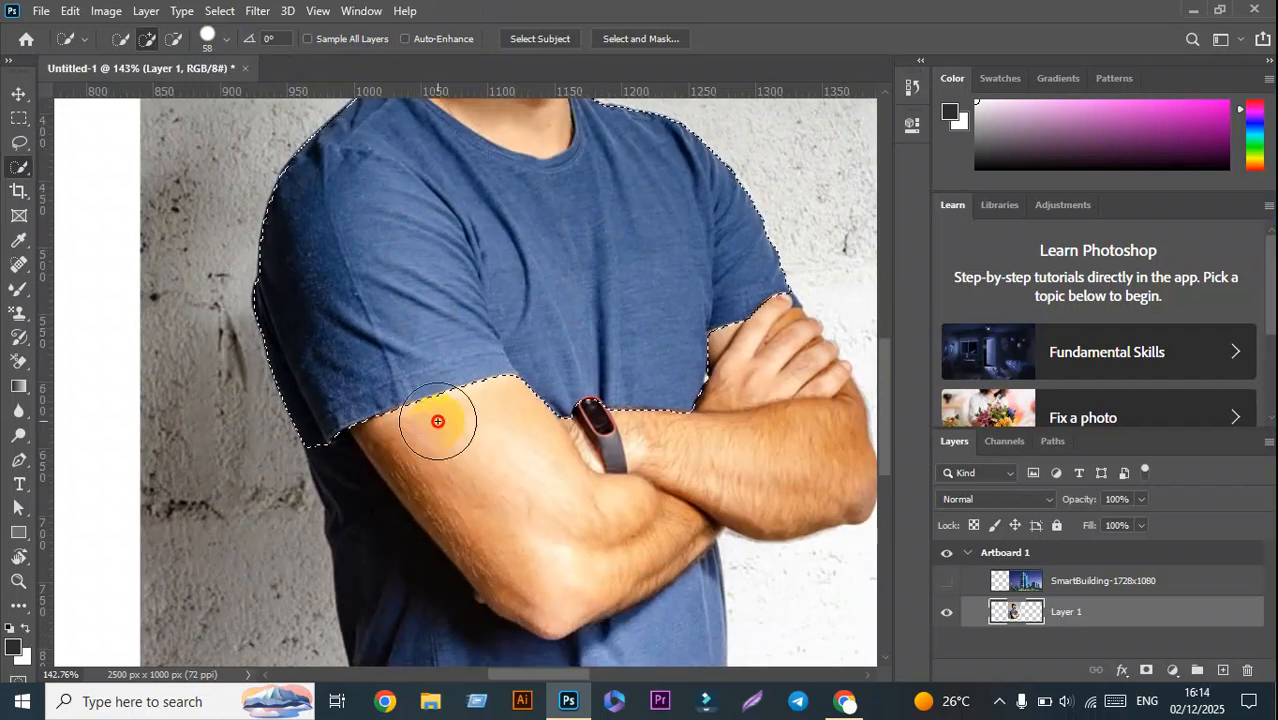
left_click(598, 400)
left_click(750, 378)
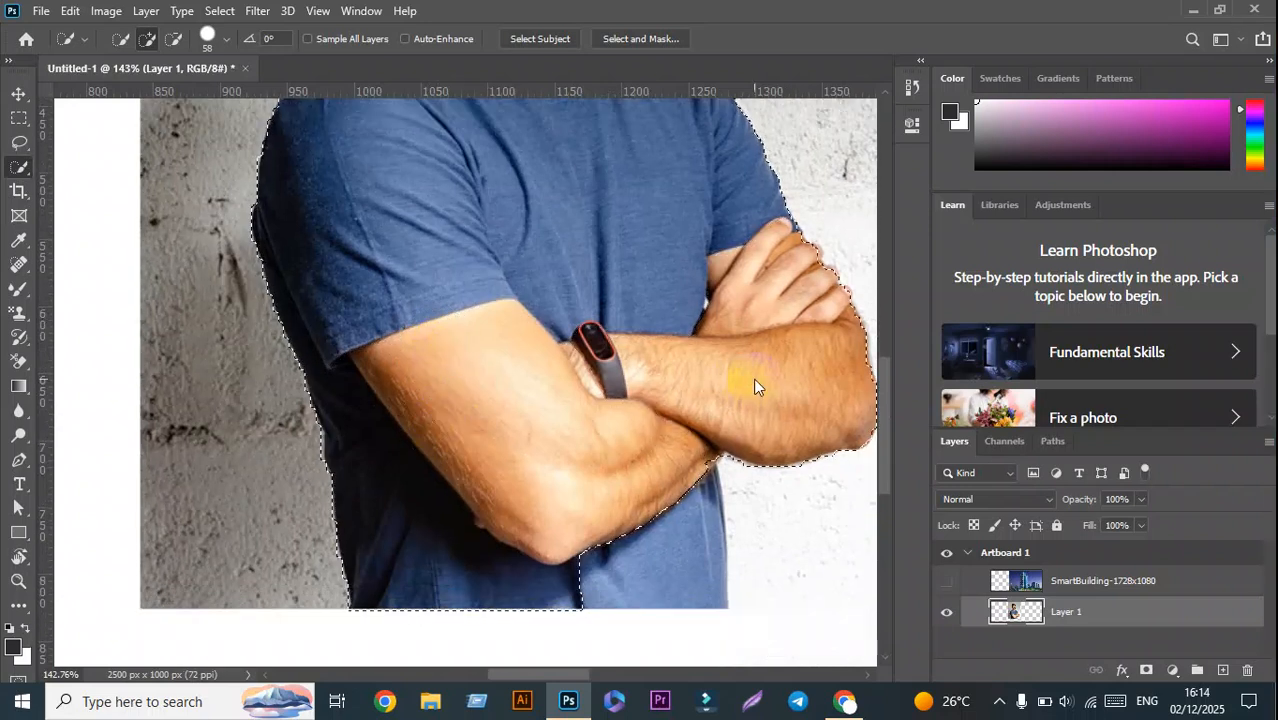
left_click(629, 583)
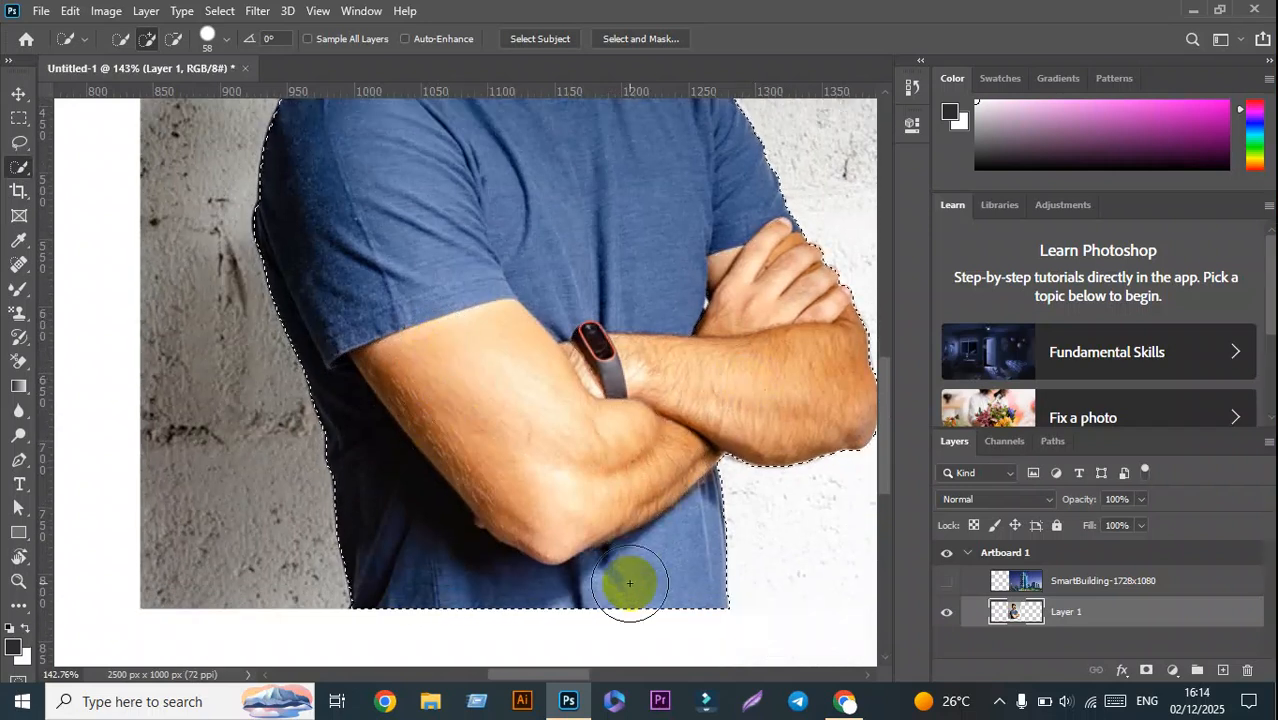
scroll(629, 583, "up", 7)
scroll(629, 583, "up", 4)
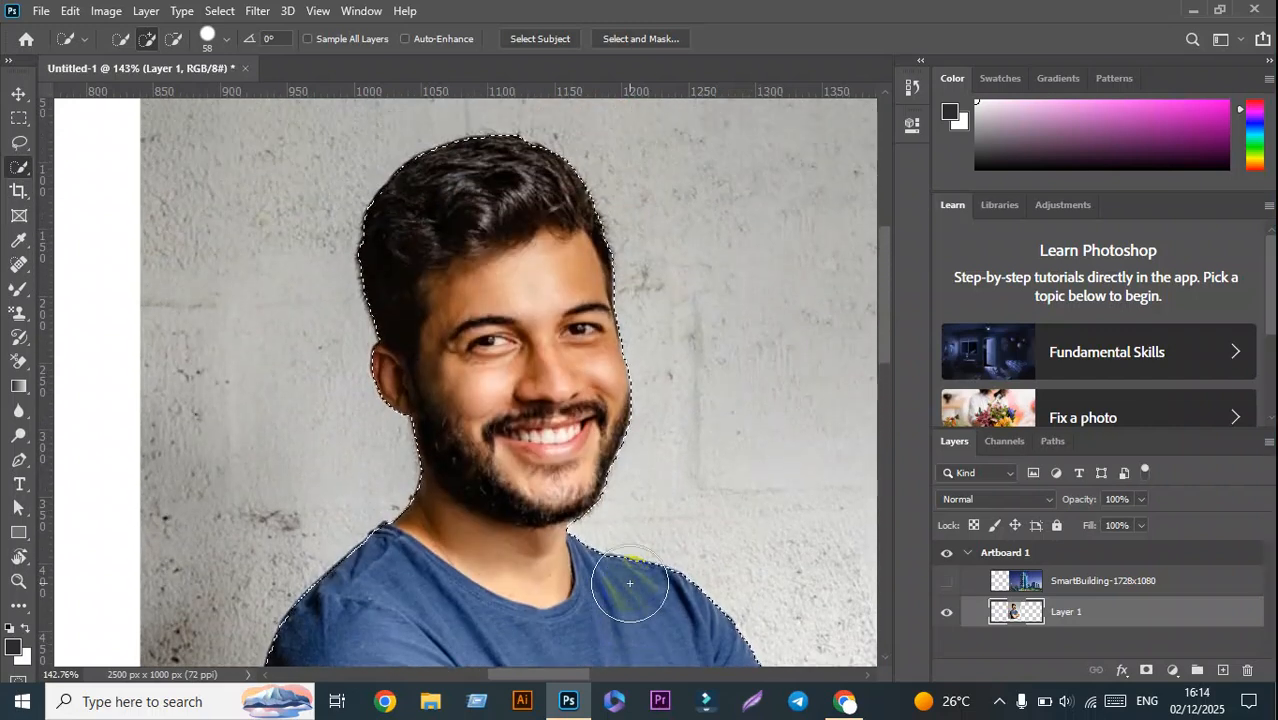
scroll(629, 583, "up", 1)
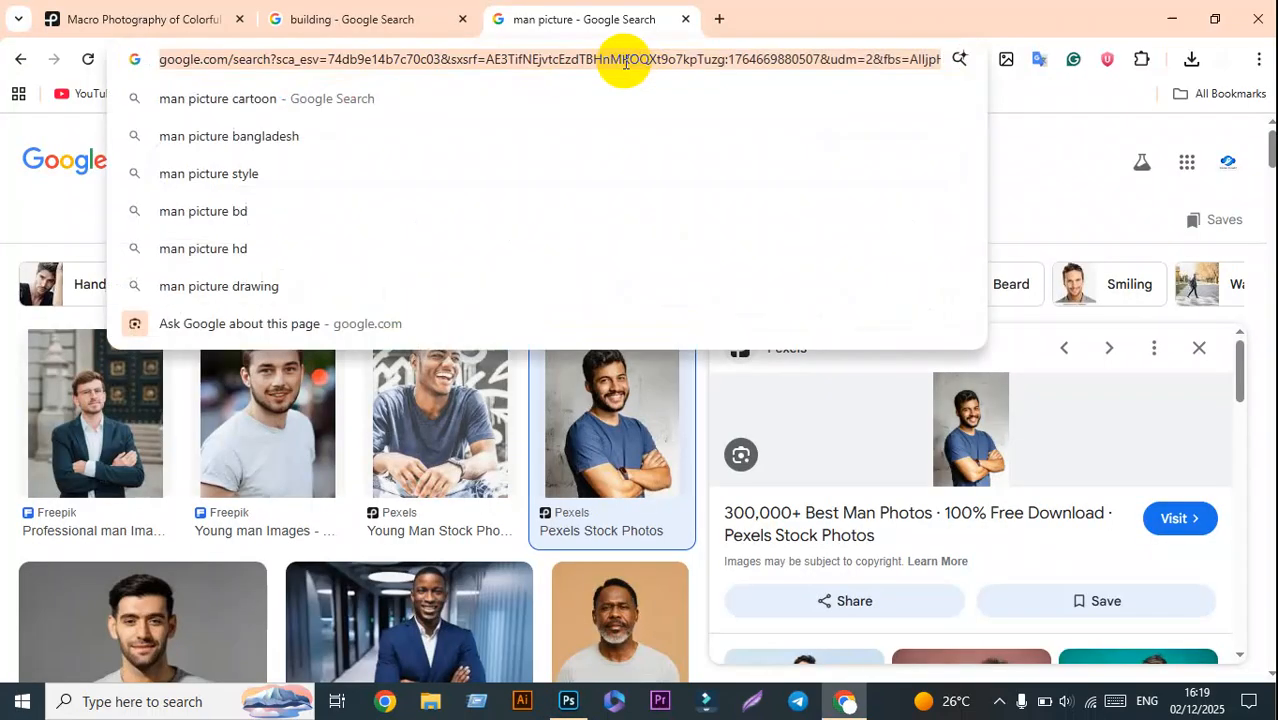
Step: Switch to Chrome and open pexels.com in the tab with the man picture search
type("pexels.com")
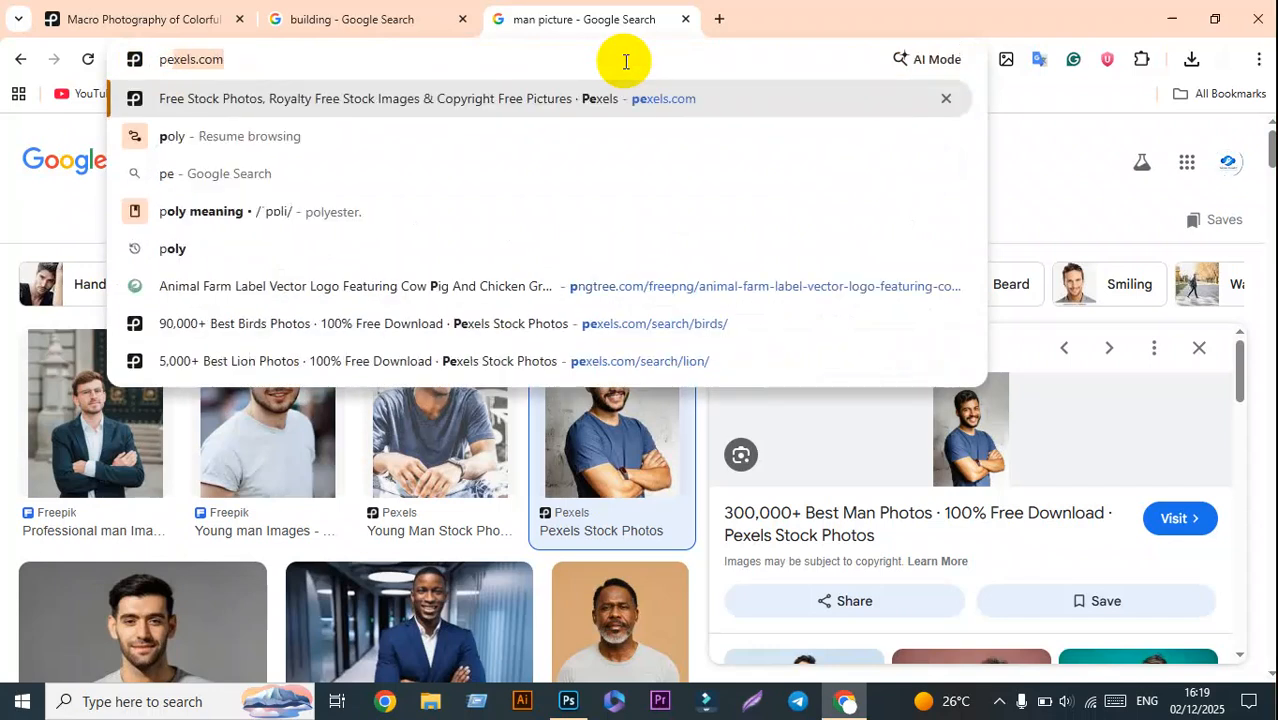
key("Return")
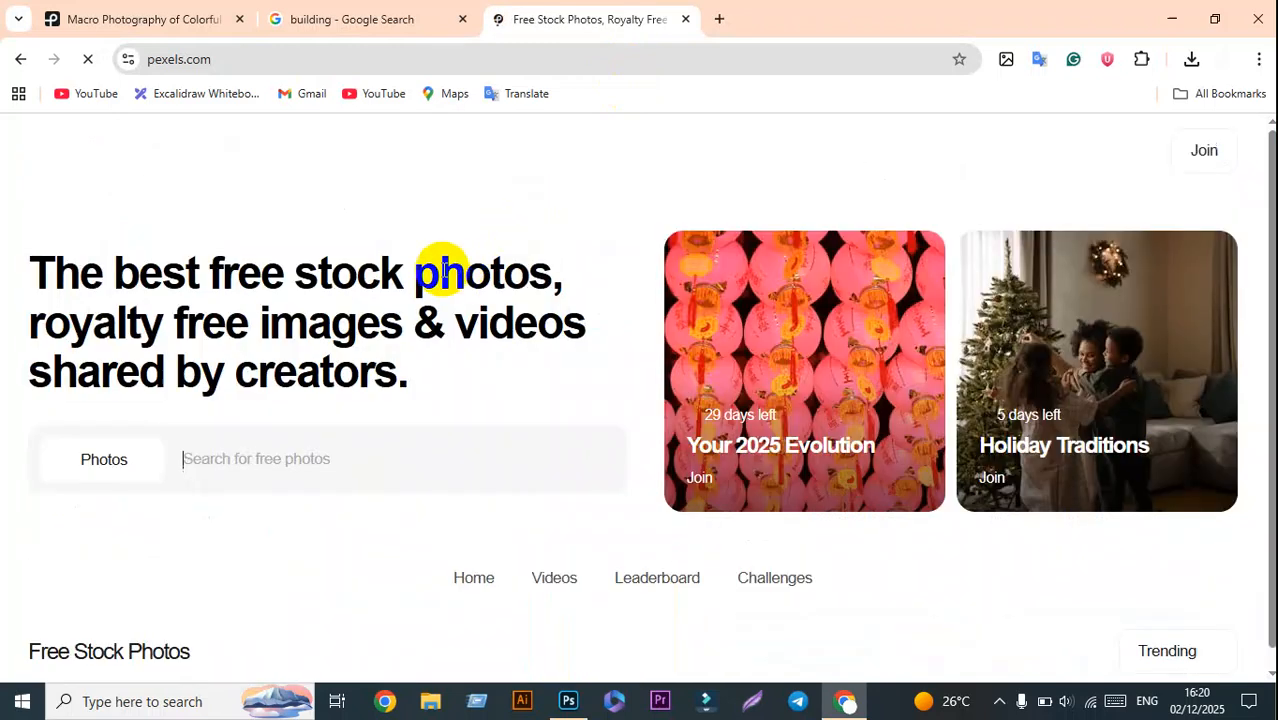
scroll(390, 400, "down", 4)
scroll(390, 430, "up", 4)
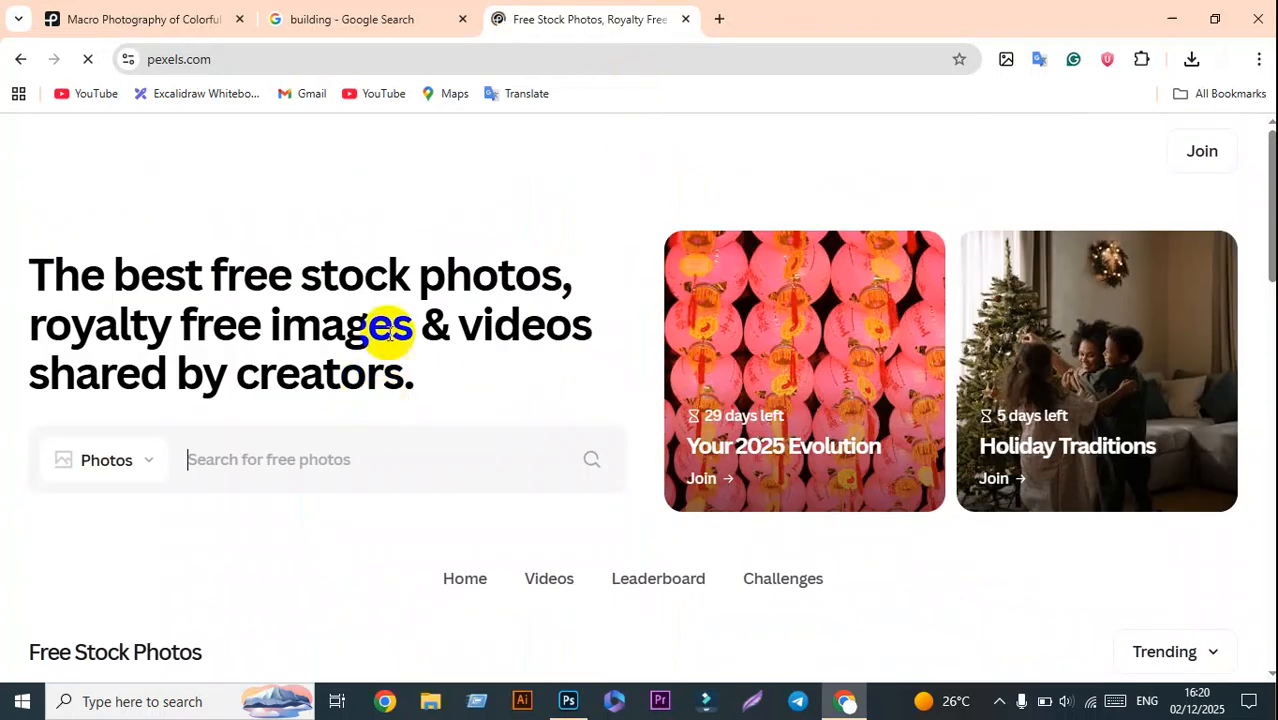
Step: Search Google for "pimplea model girl", accept the corrected spelling "pimples model girl", and show the image results
left_click(560, 58)
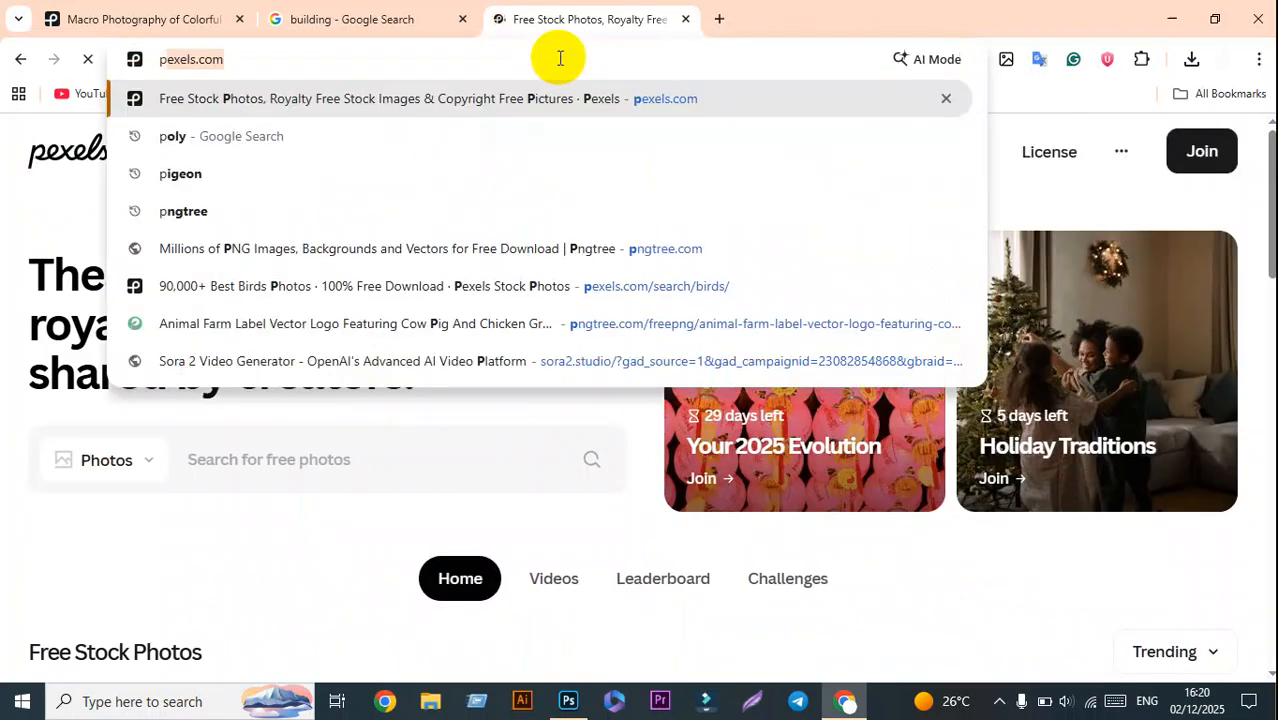
type("pic")
key("BackSpace")
type("m")
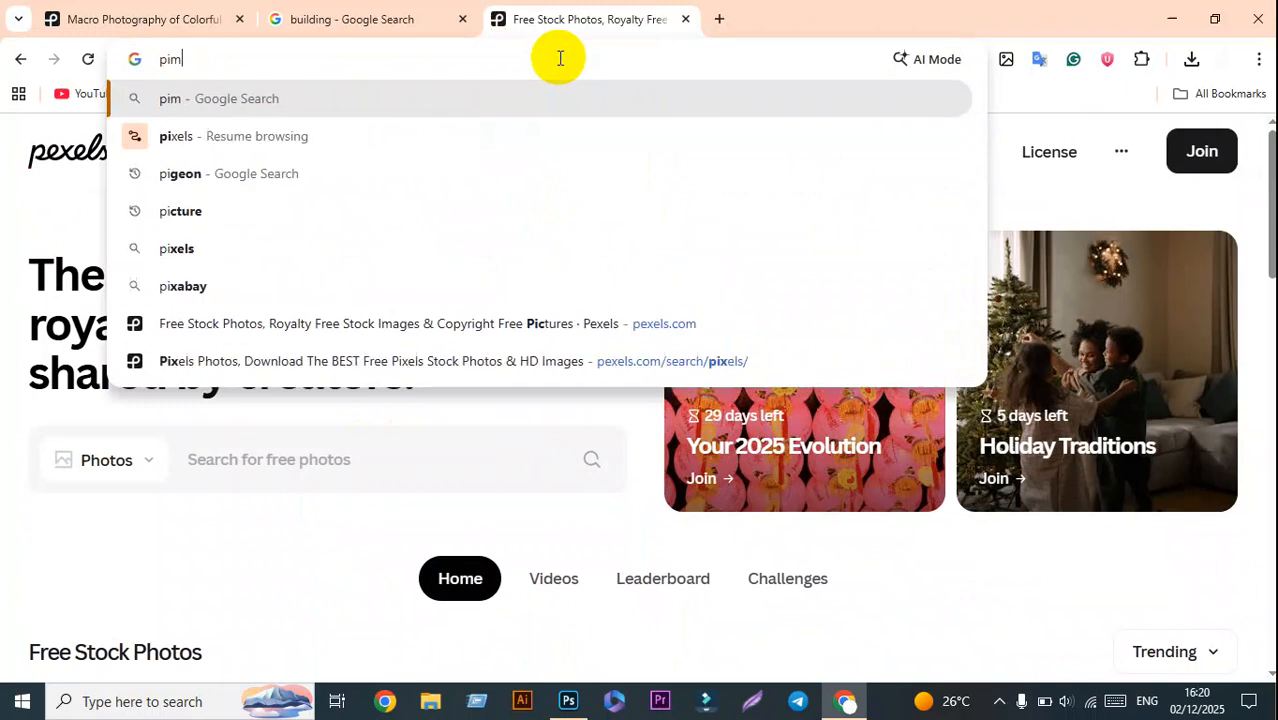
type("plea model girl\\")
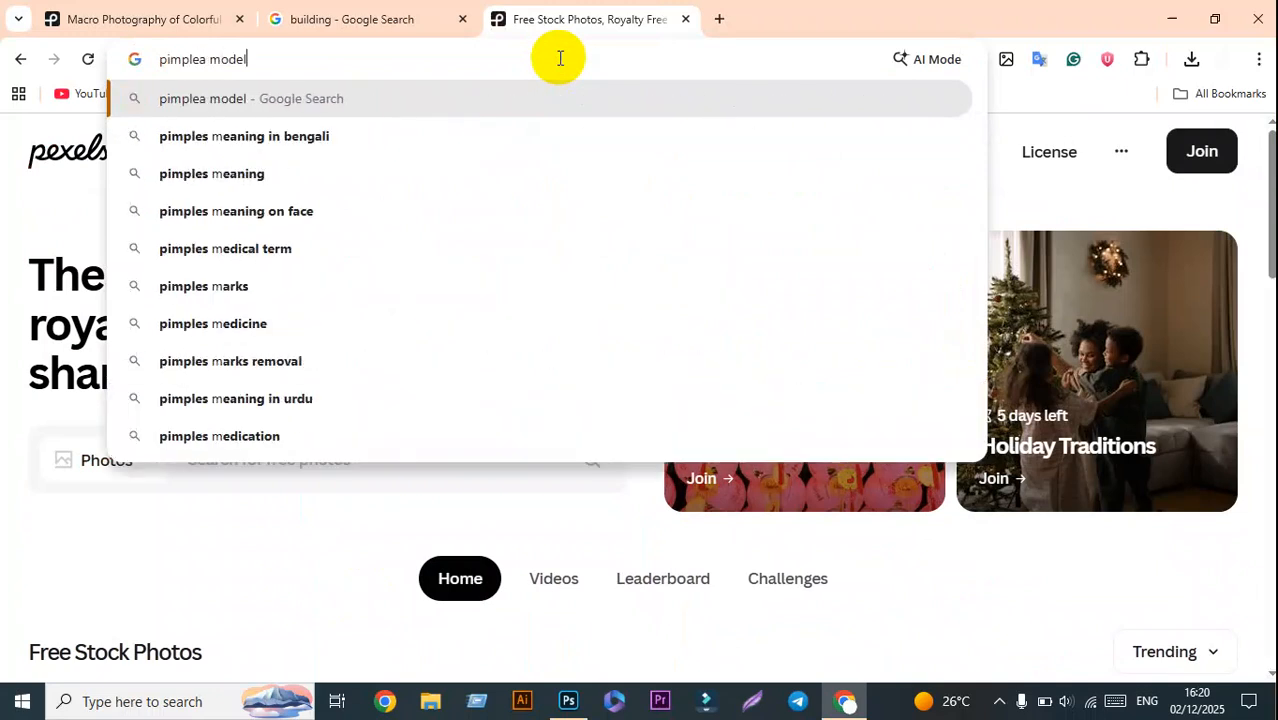
key("BackSpace")
key("Return")
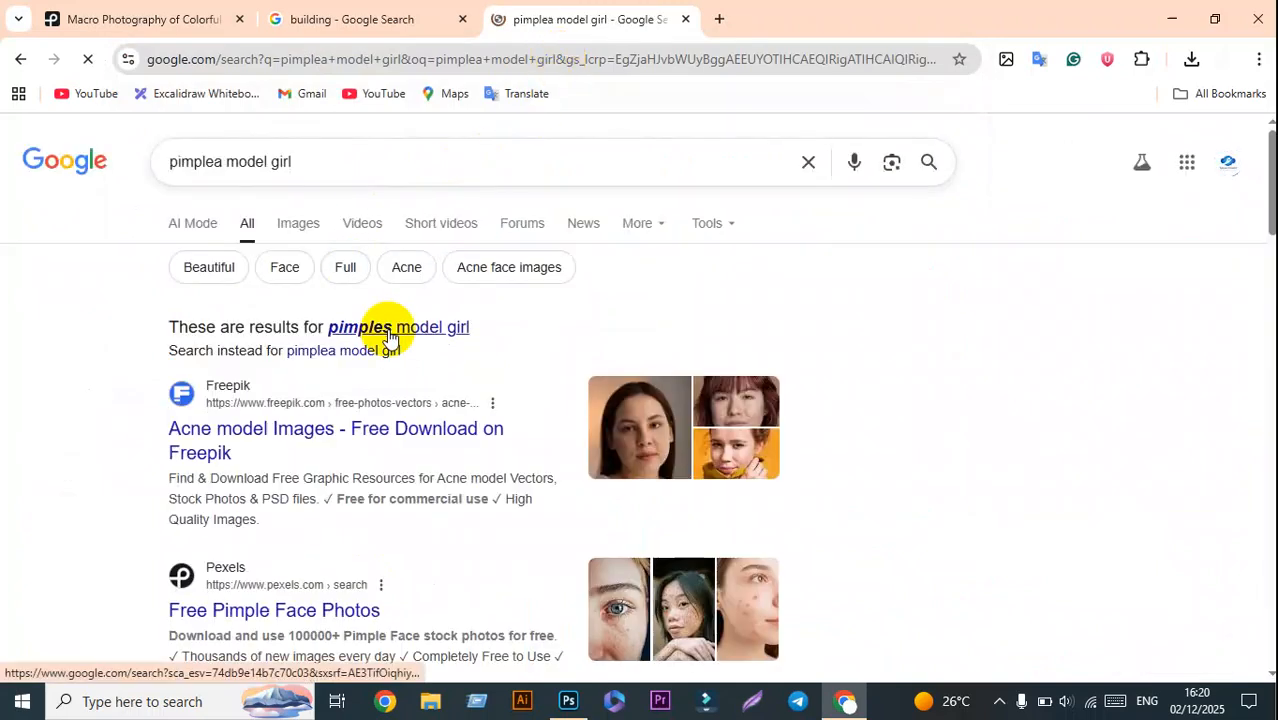
left_click(389, 337)
left_click(305, 234)
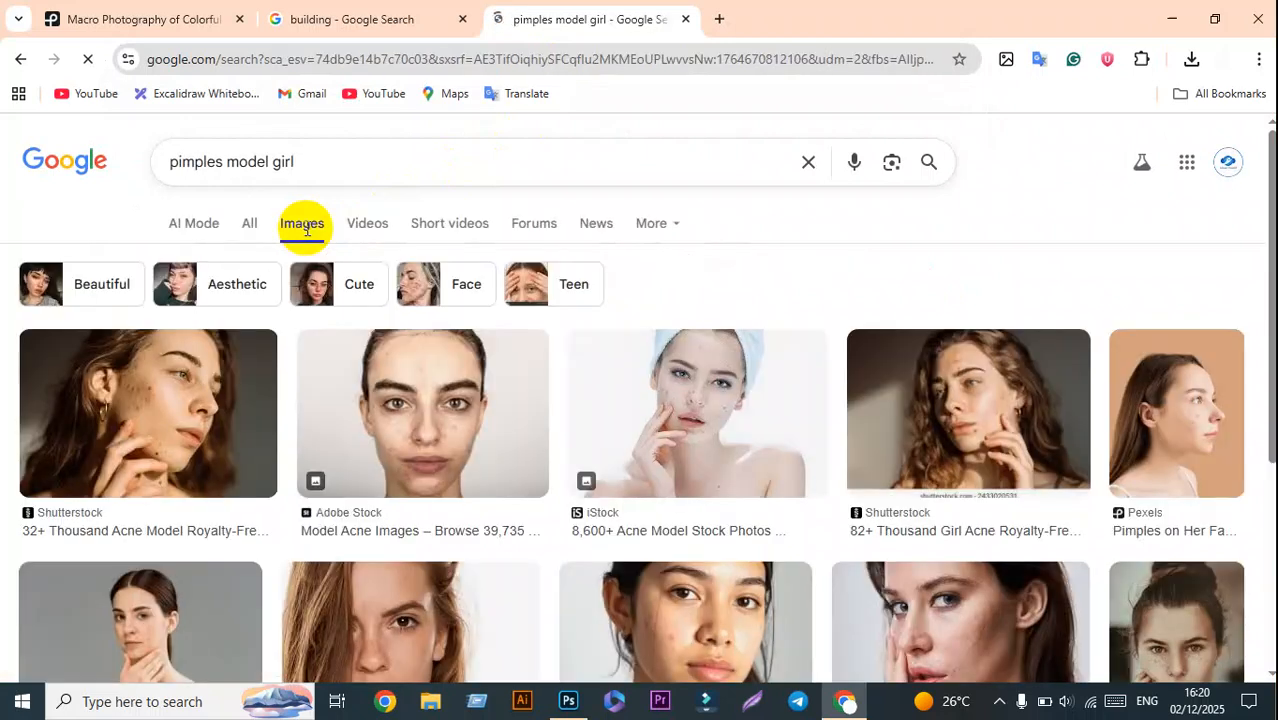
Step: Find the Sozo Aesthetic Clinic photo of a woman with acne and a white head towel, and copy the image
scroll(140, 315, "down", 4)
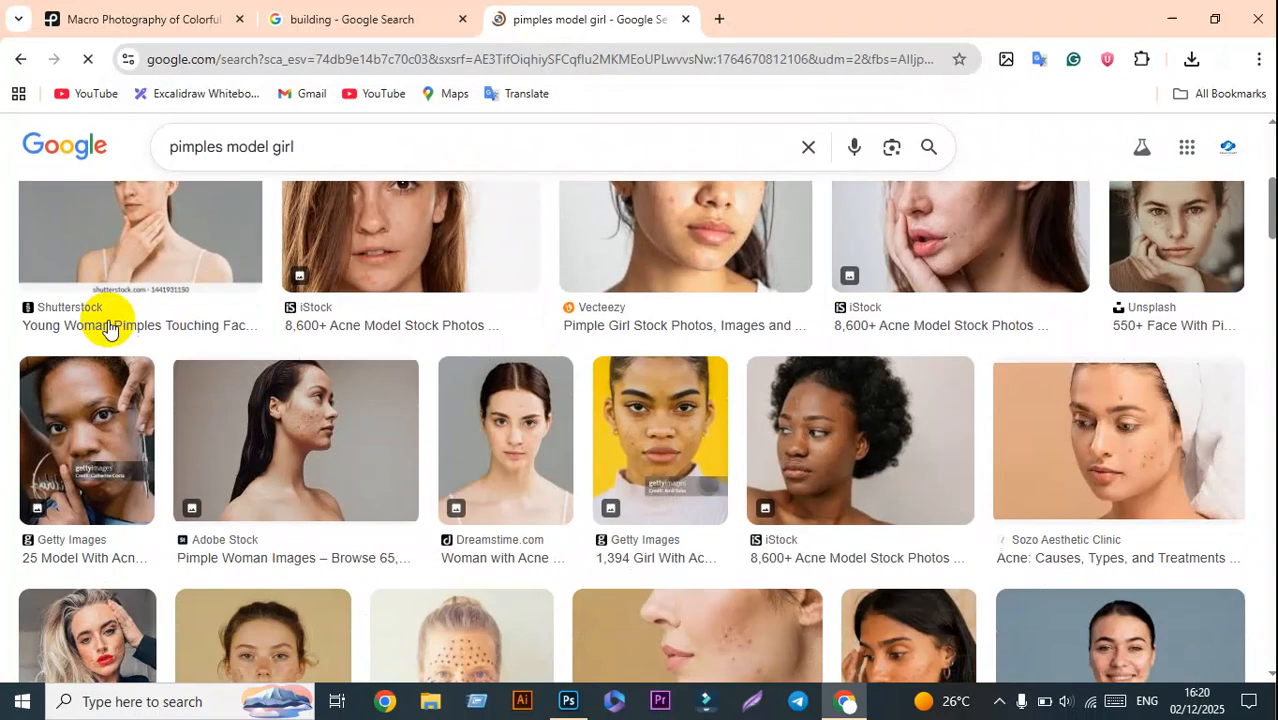
scroll(340, 395, "up", 2)
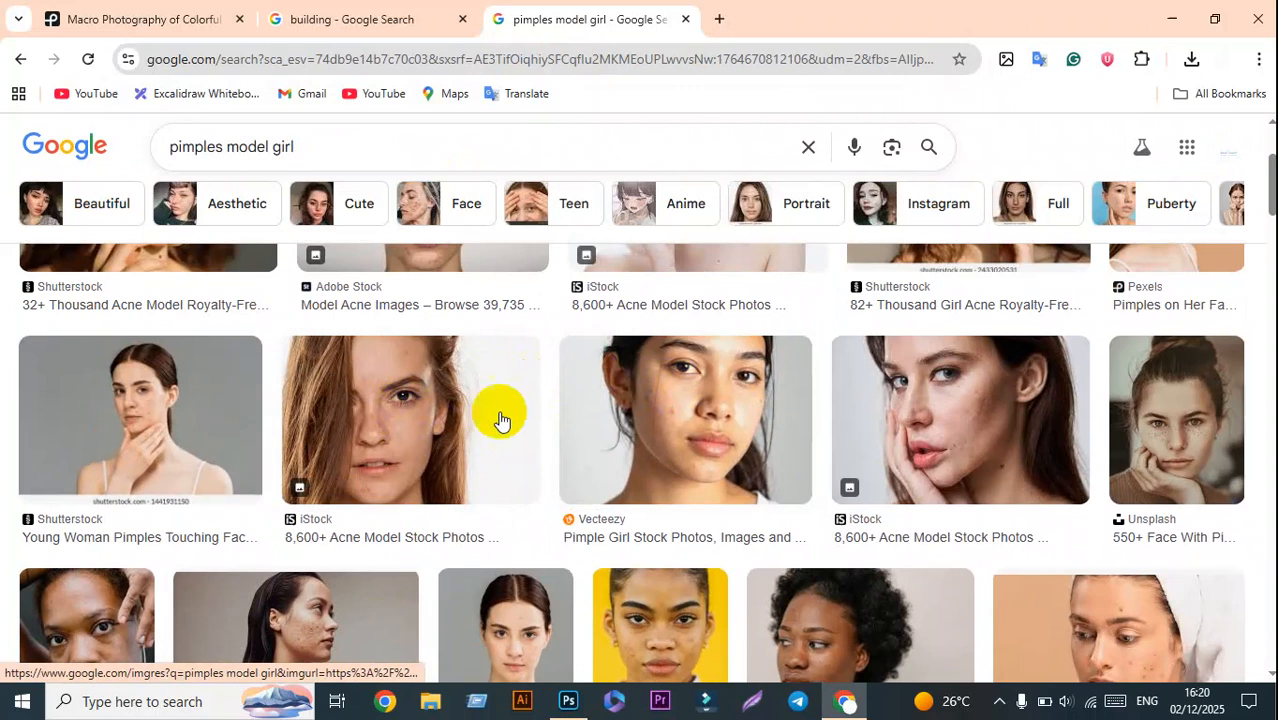
scroll(456, 420, "down", 4)
scroll(456, 420, "up", 2)
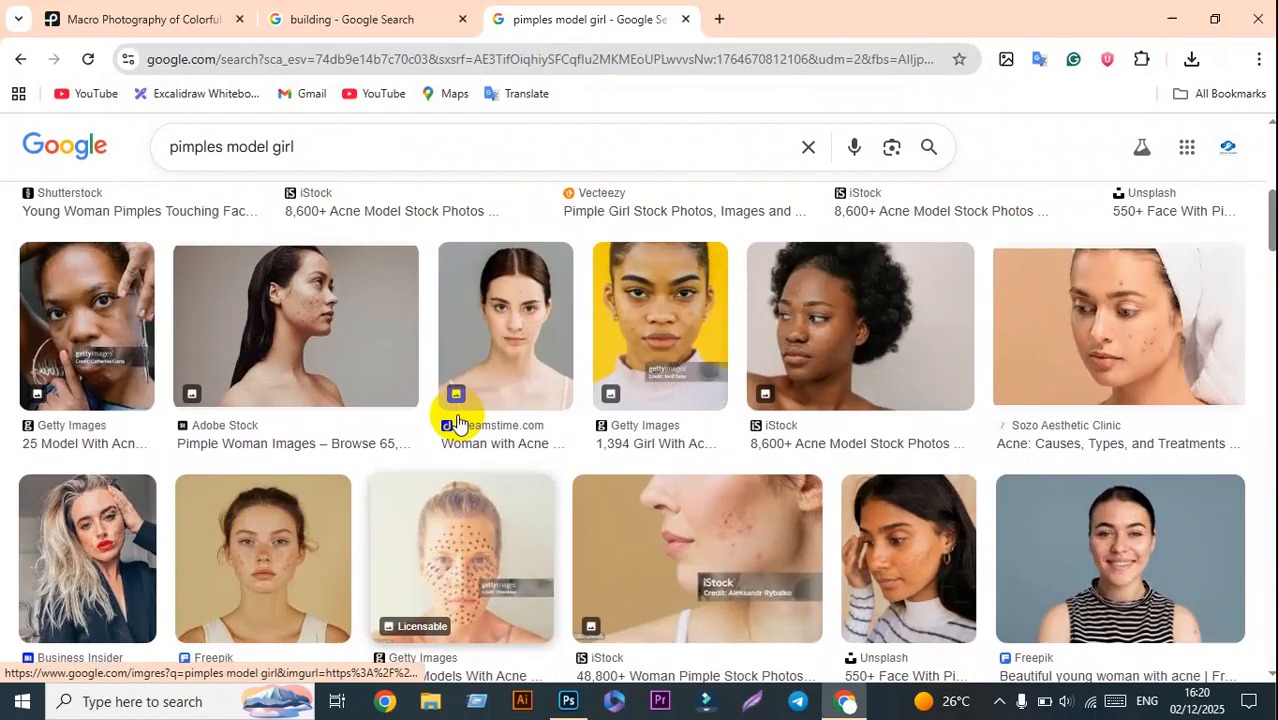
left_click(1103, 425)
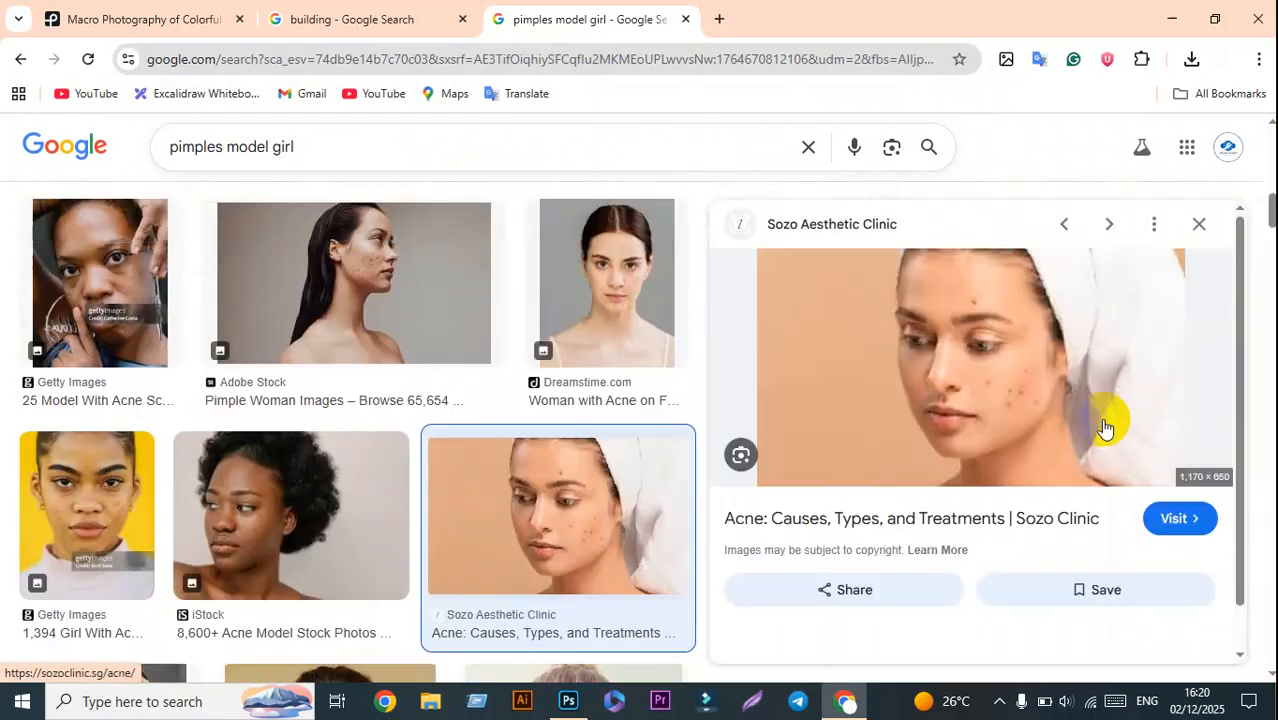
right_click(926, 333)
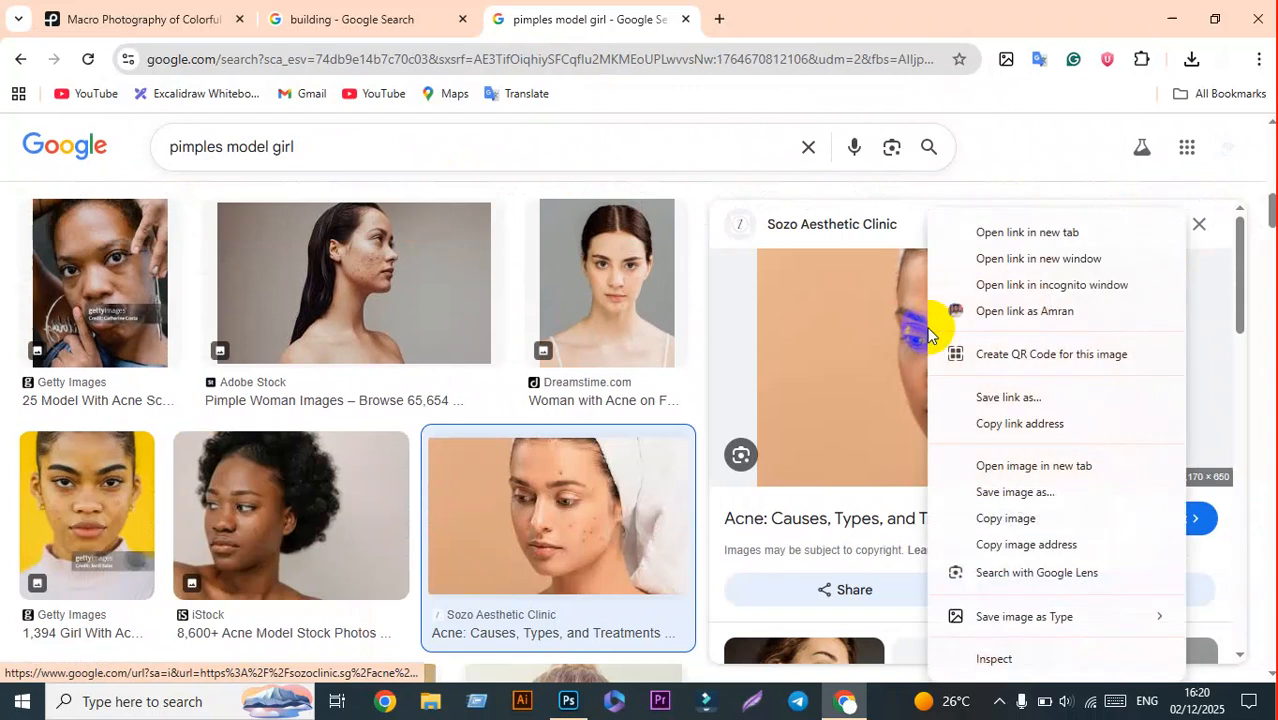
left_click(988, 520)
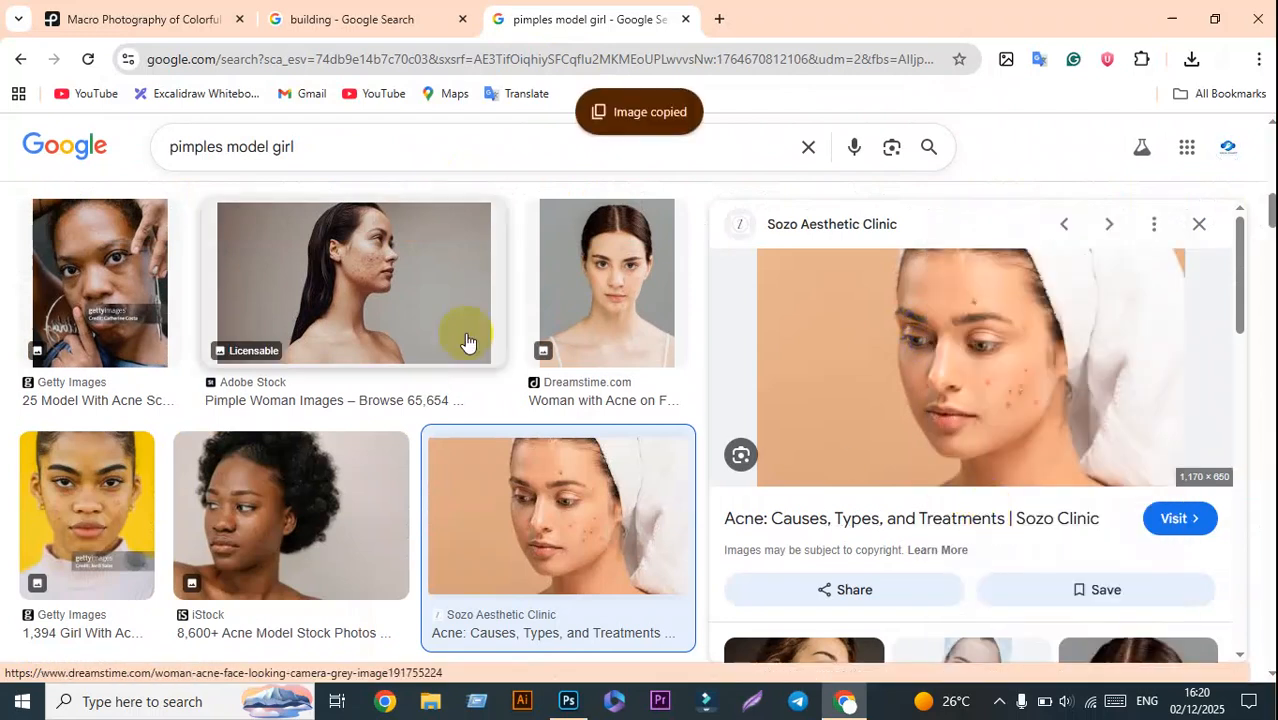
Step: Switch to Photoshop and paste the copied photo of the woman onto Artboard 1
left_click(587, 709)
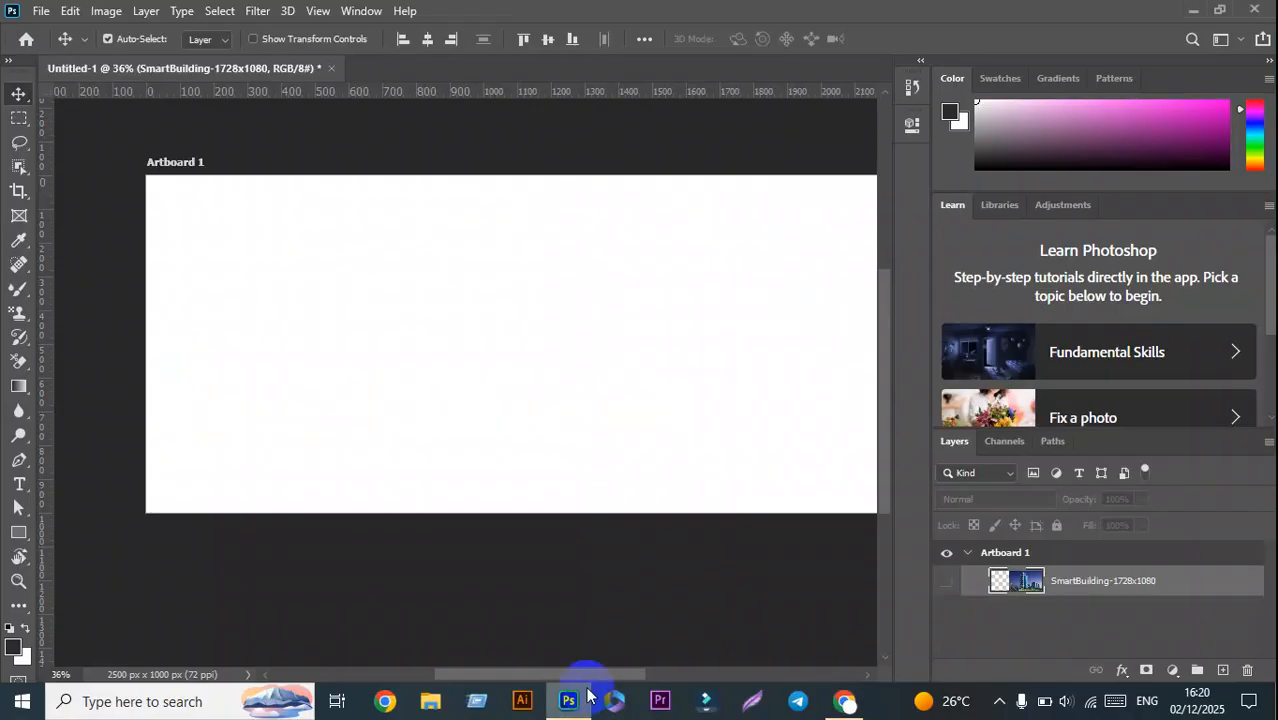
key("ctrl+v")
left_click(522, 310)
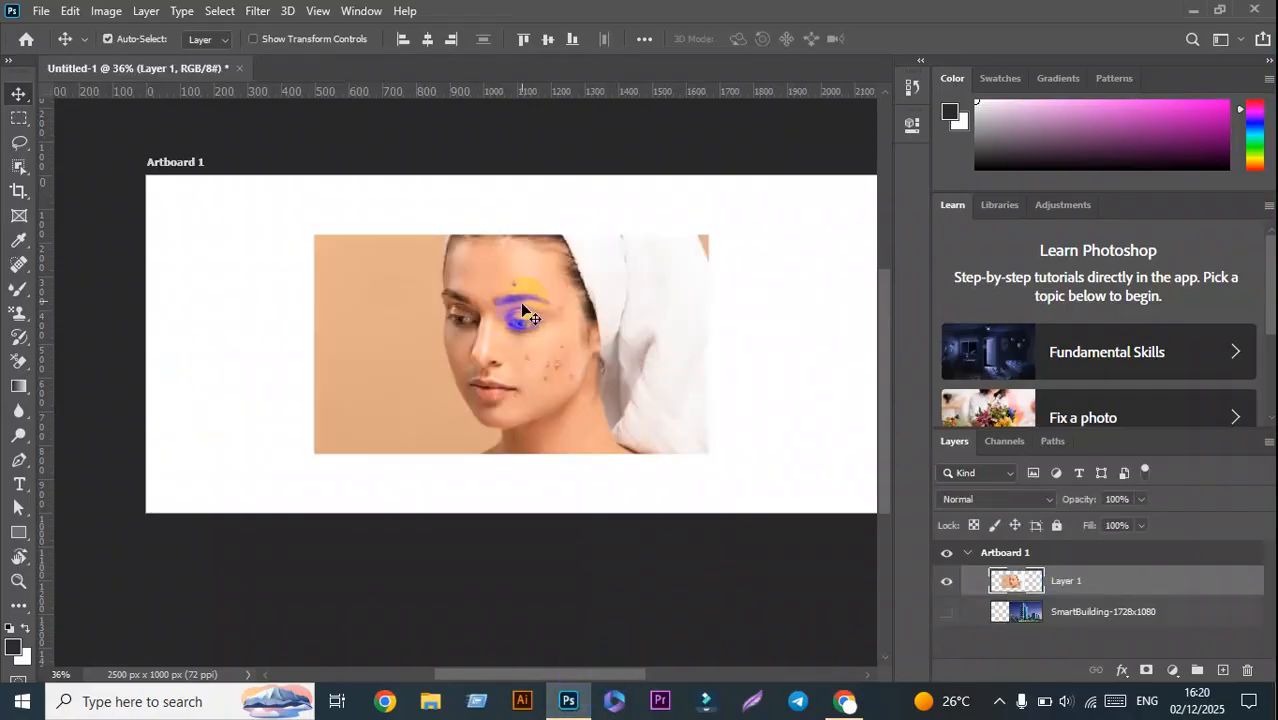
Step: Enlarge the pasted photo with Free Transform and reposition it so the woman's face fills the artboard's height
key("ctrl")
key("ctrl+t")
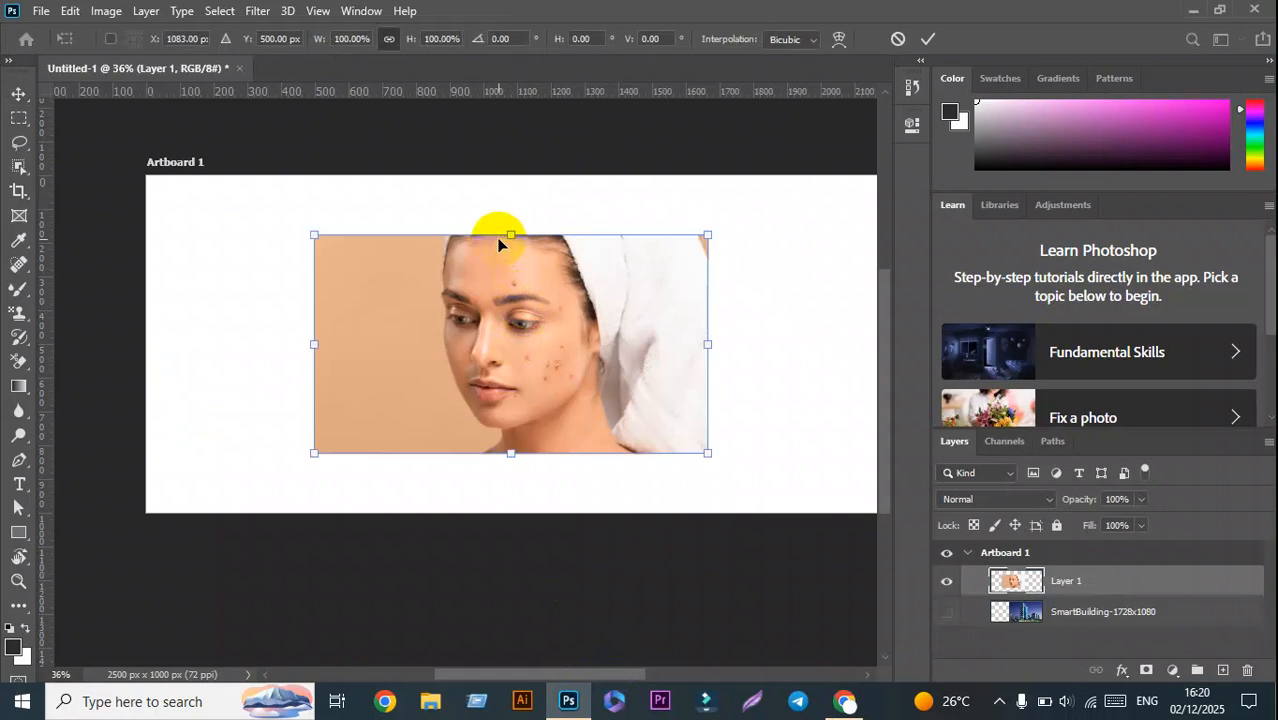
left_click_drag(515, 232, 579, 57)
left_click_drag(542, 250, 537, 439)
left_click(927, 40)
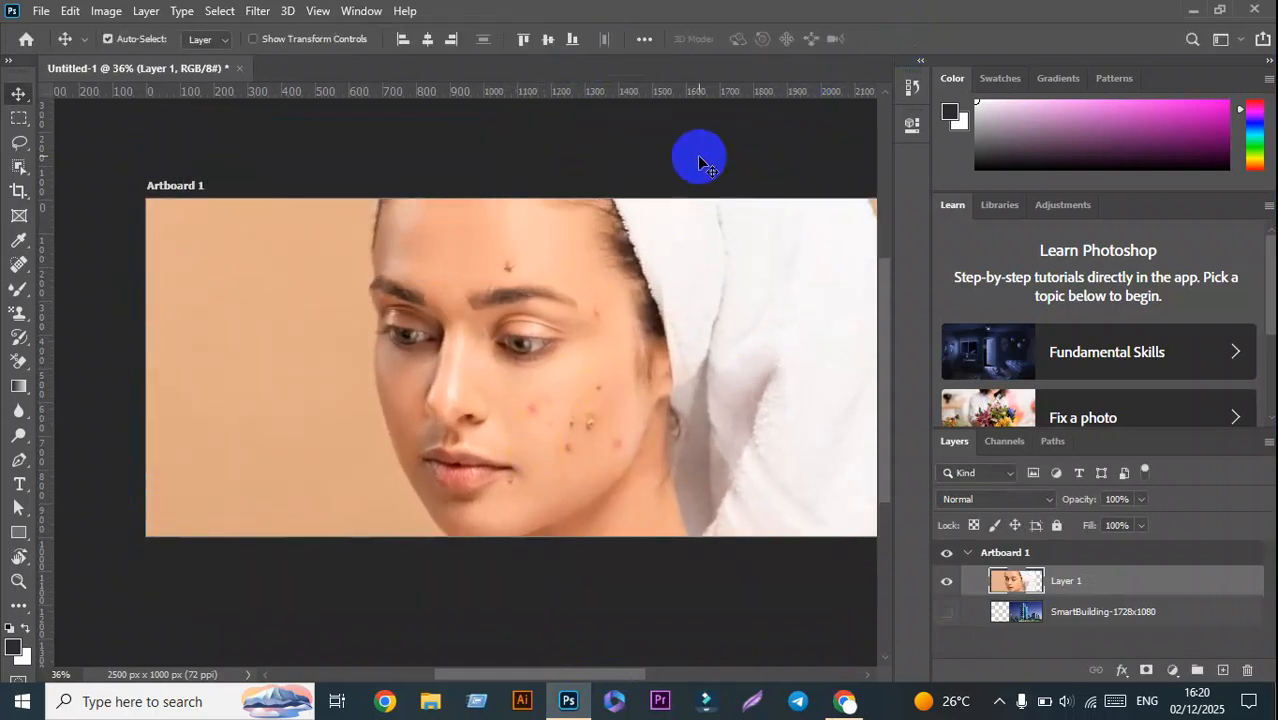
left_click(703, 160)
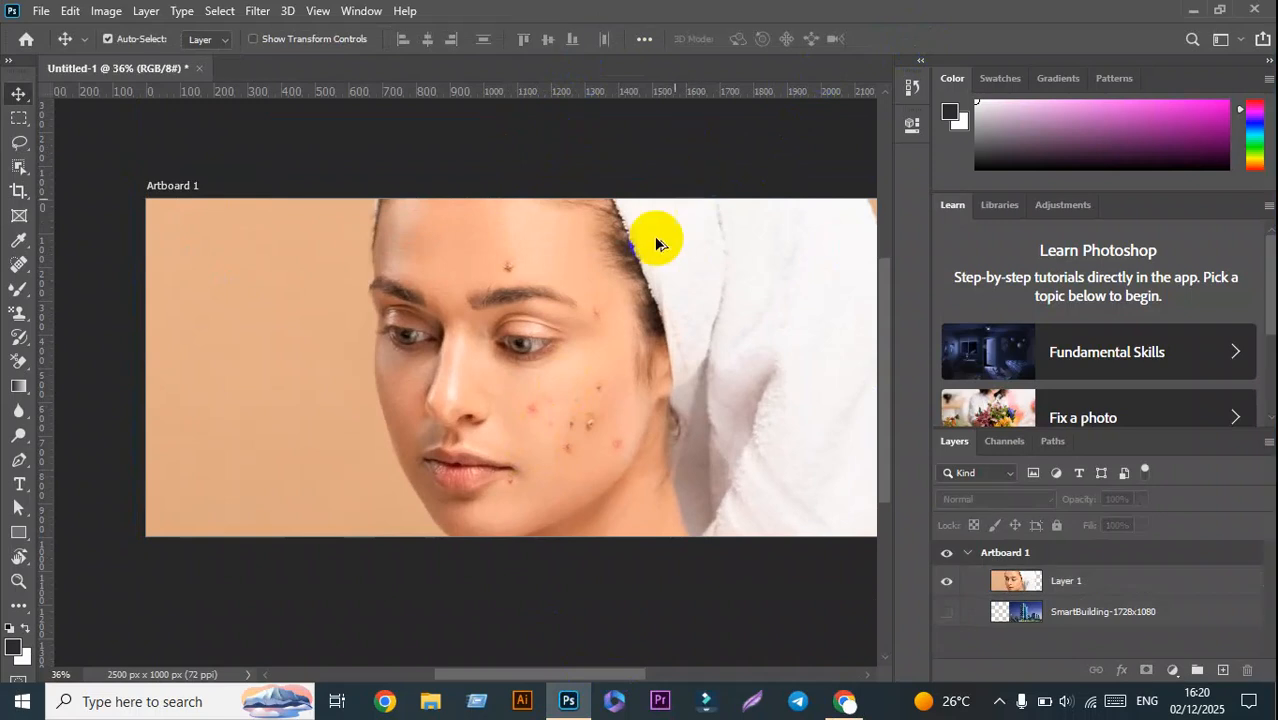
Step: Activate the Spot Healing Brush tool for the woman's face and check its brush settings
scroll(610, 565, "up", 5)
scroll(643, 202, "up", 1)
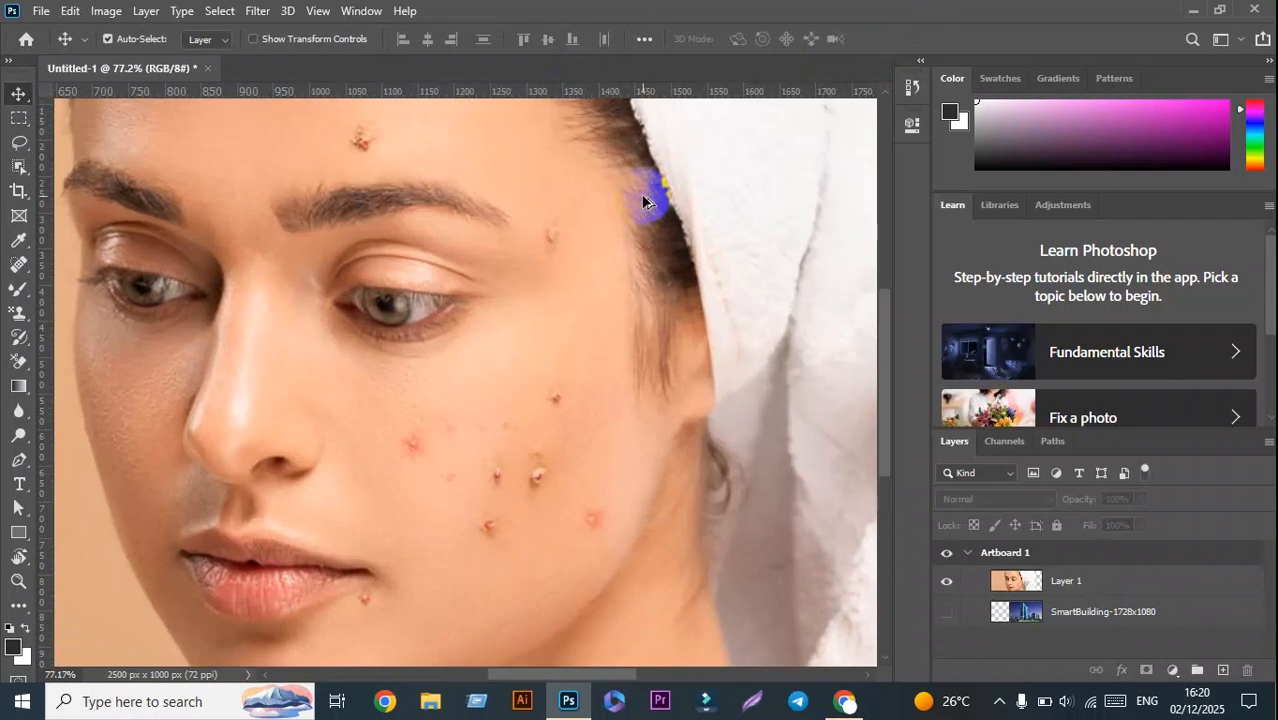
left_click_drag(599, 214, 585, 230)
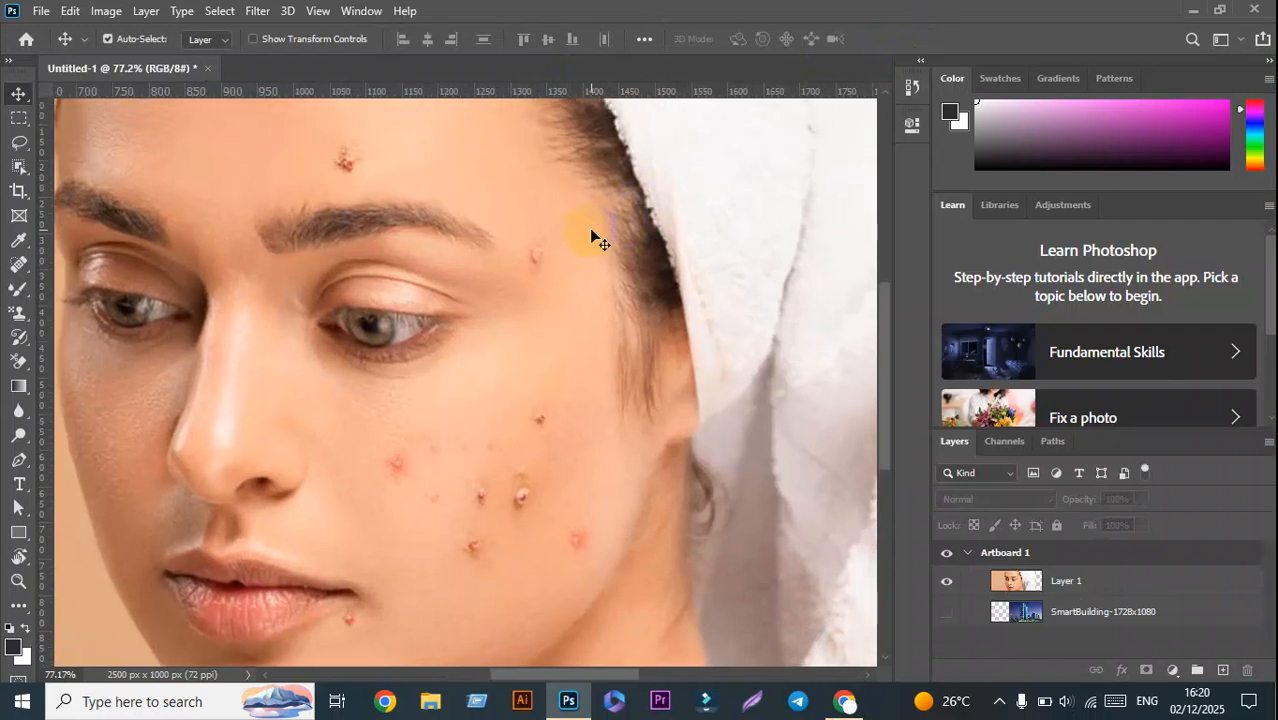
left_click(20, 264)
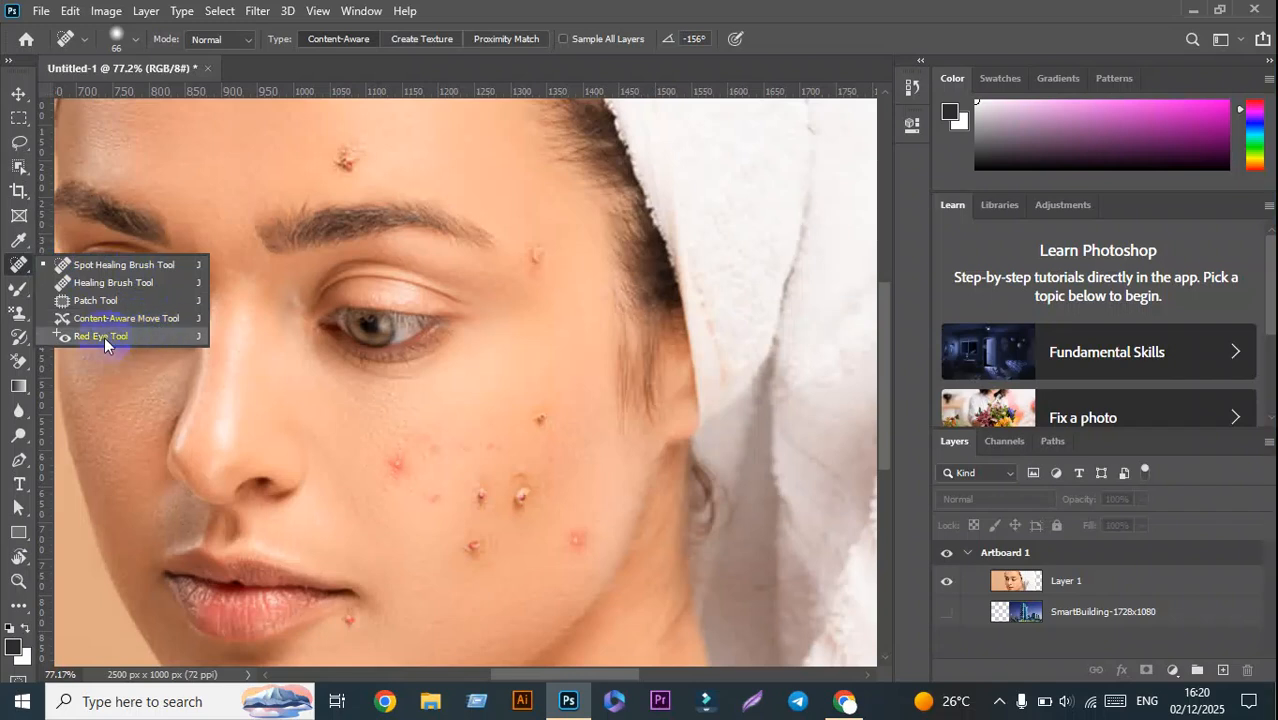
left_click(110, 268)
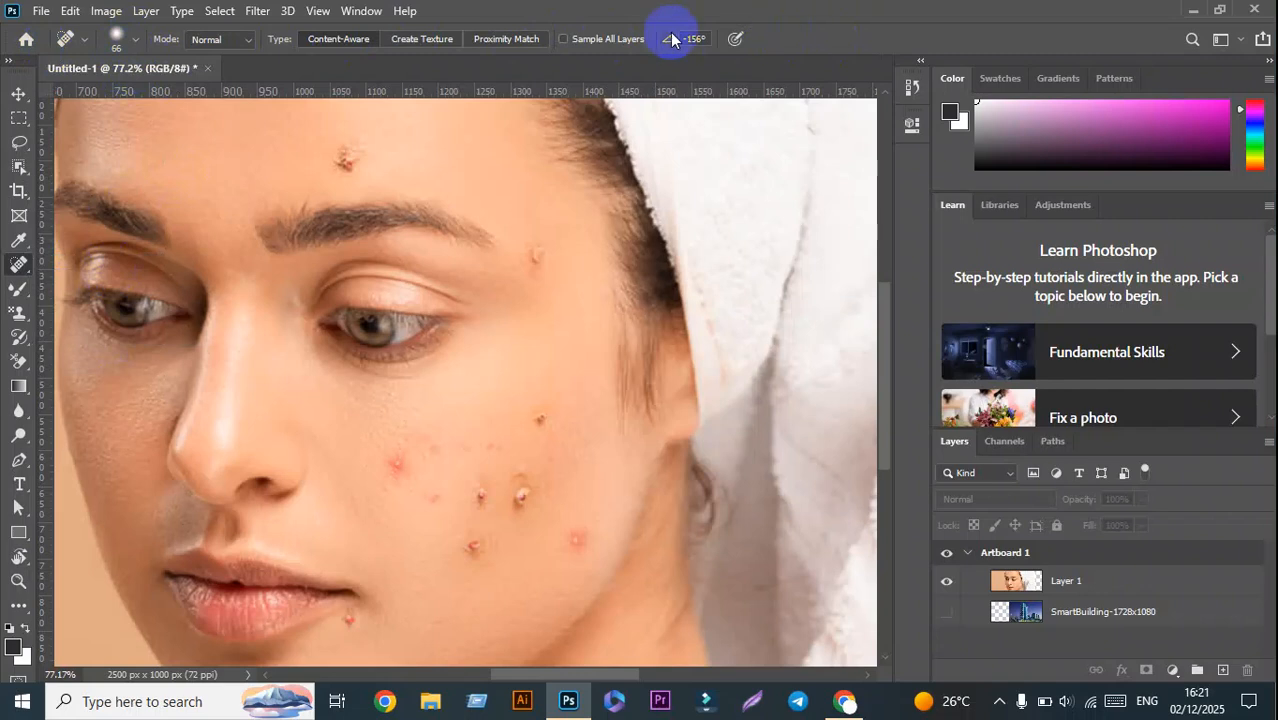
left_click(130, 46)
left_click(533, 10)
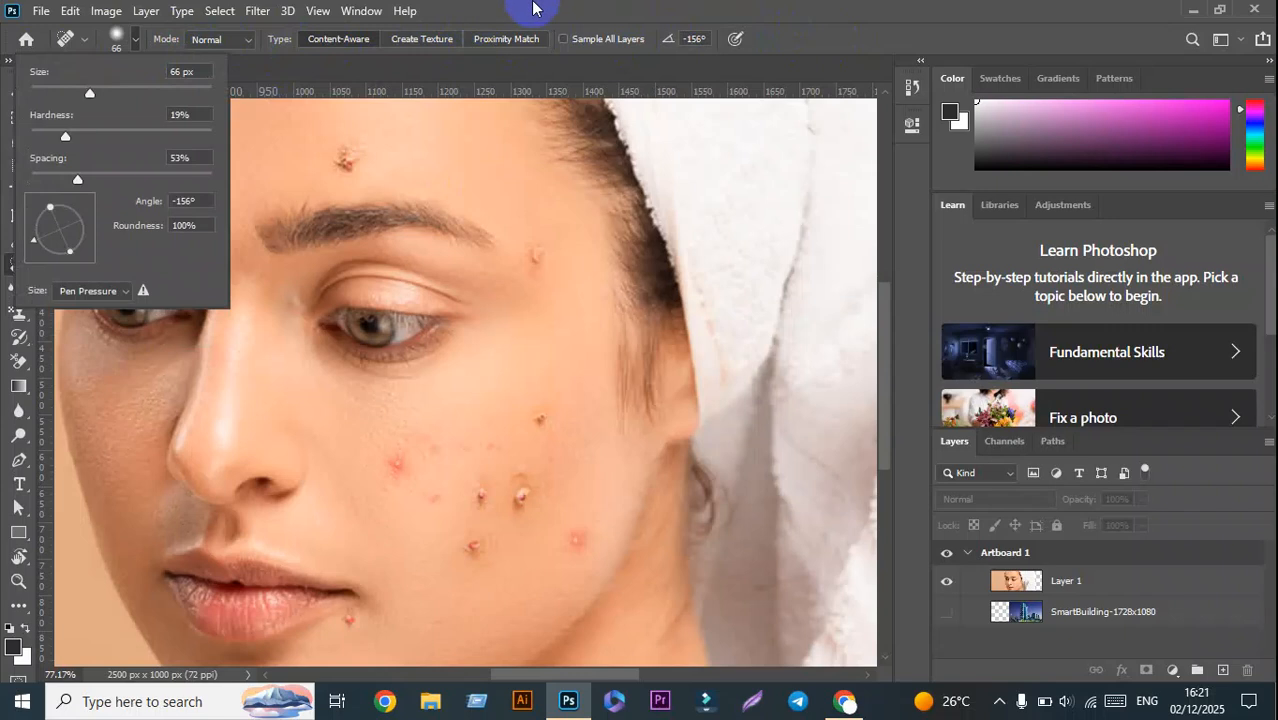
Step: Make the woman's photo layer active and set the Spot Healing Brush size to 62 px
left_click(1080, 580)
mouse_move(348, 163)
left_mouse_down()
mouse_move(367, 162)
mouse_move(341, 160)
left_mouse_up()
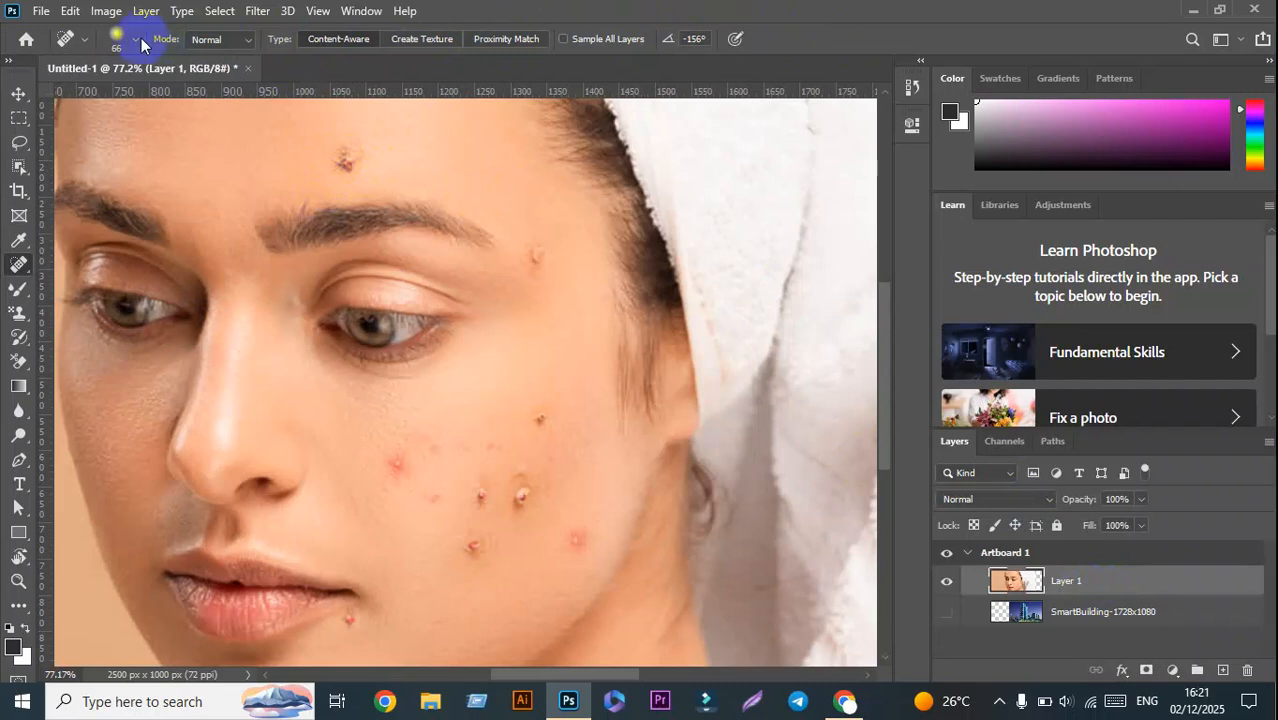
left_click(135, 39)
left_click_drag(86, 94, 86, 94)
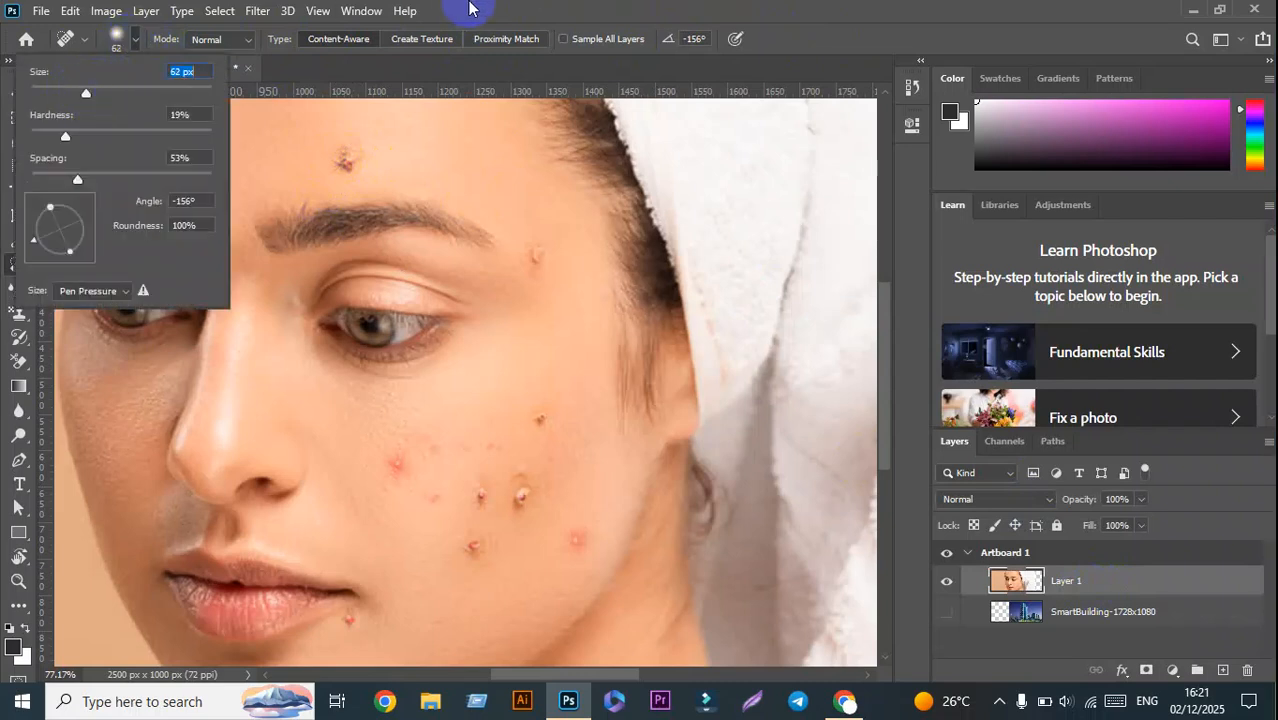
left_click(470, 10)
left_click(299, 155)
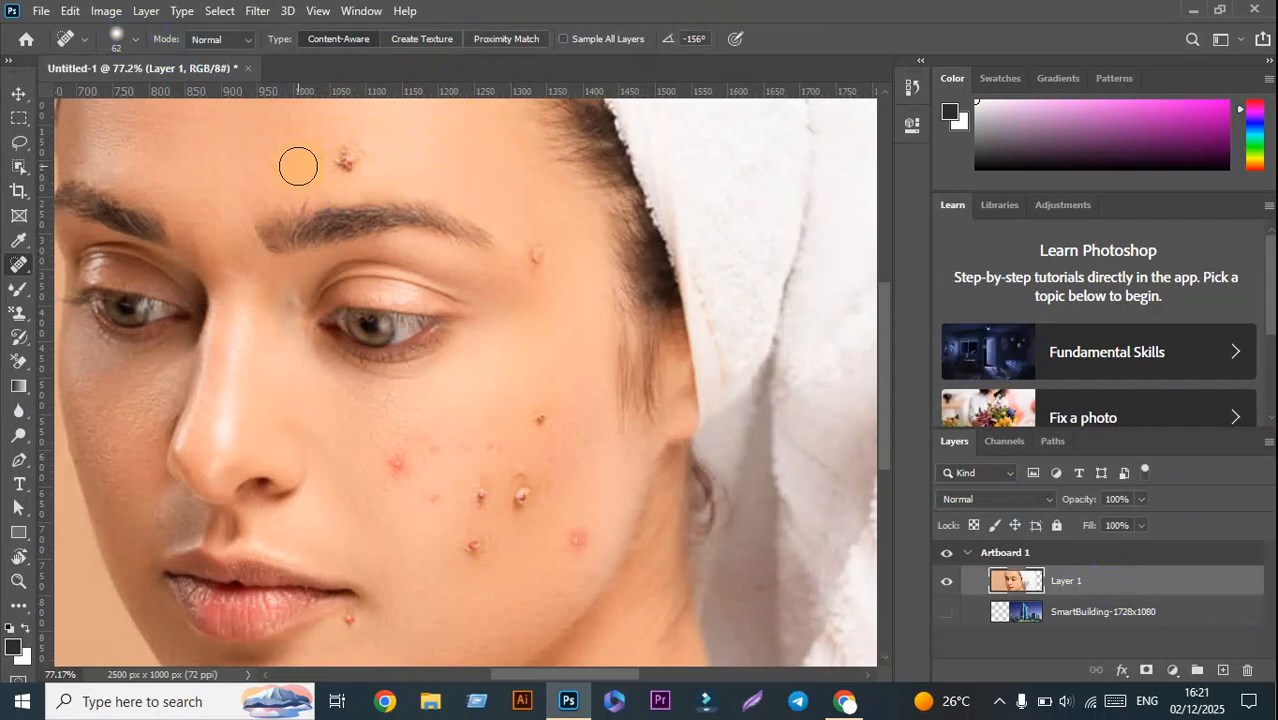
Step: Demonstrate shrinking and enlarging the brush over the forehead pimple, and set its size to 90 px
left_click_drag(340, 161, 335, 163)
key("bracketright")
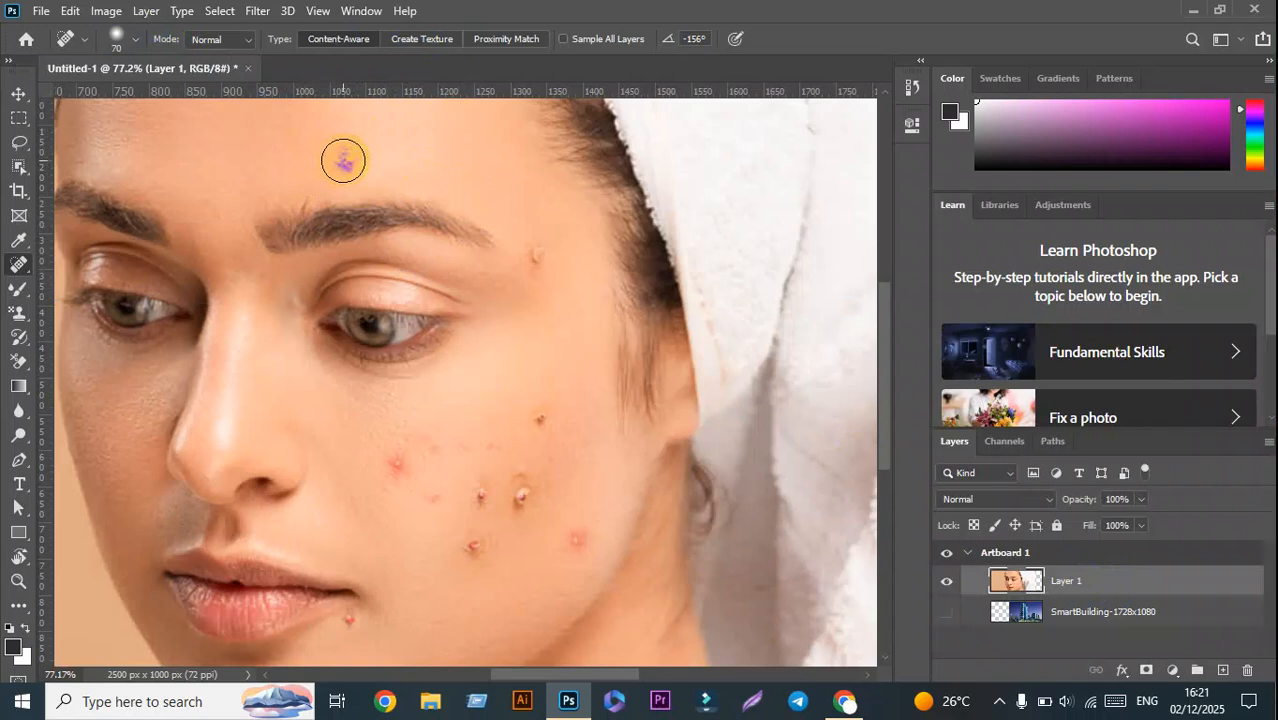
key("bracketleft")
key("bracketleft")
key("bracketleft")
key("bracketright")
key("bracketright")
key("bracketright")
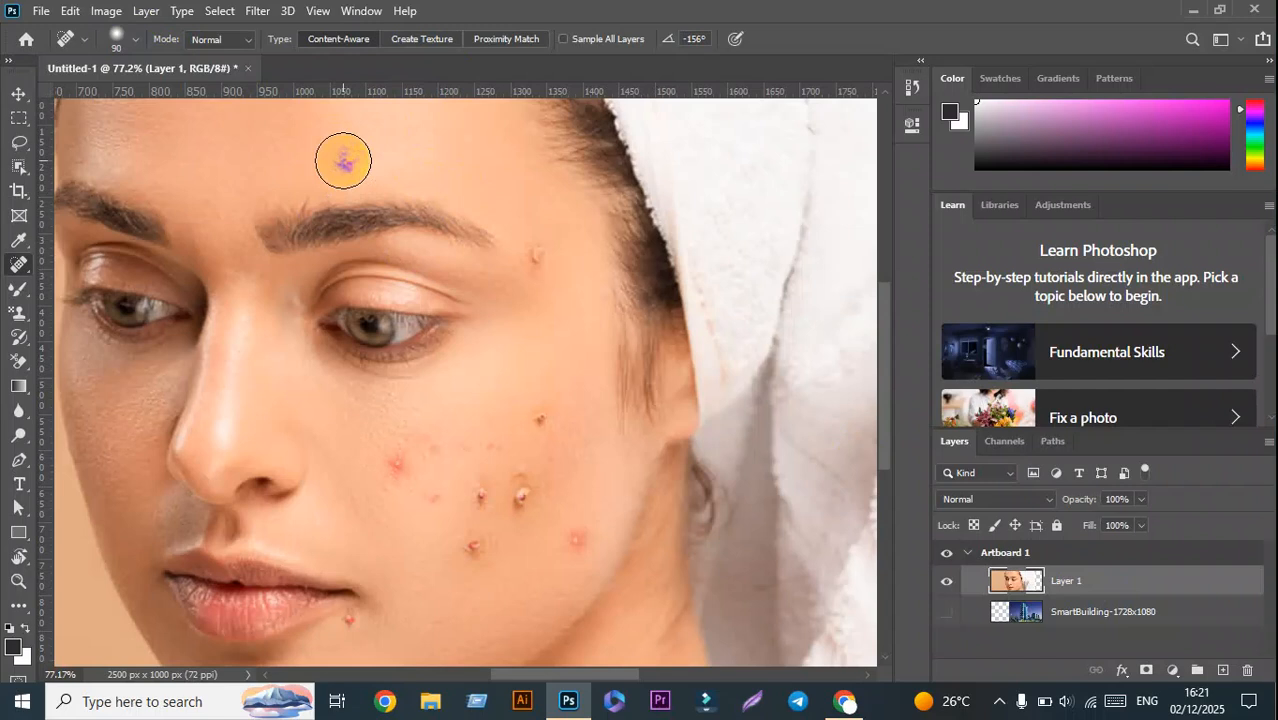
Step: Try the 90 px Spot Healing Brush on the pimple above the woman's eyebrow, and return to the full artboard
left_click(349, 156)
left_click_drag(550, 142, 560, 150)
left_click(344, 163)
scroll(277, 117, "up", 2)
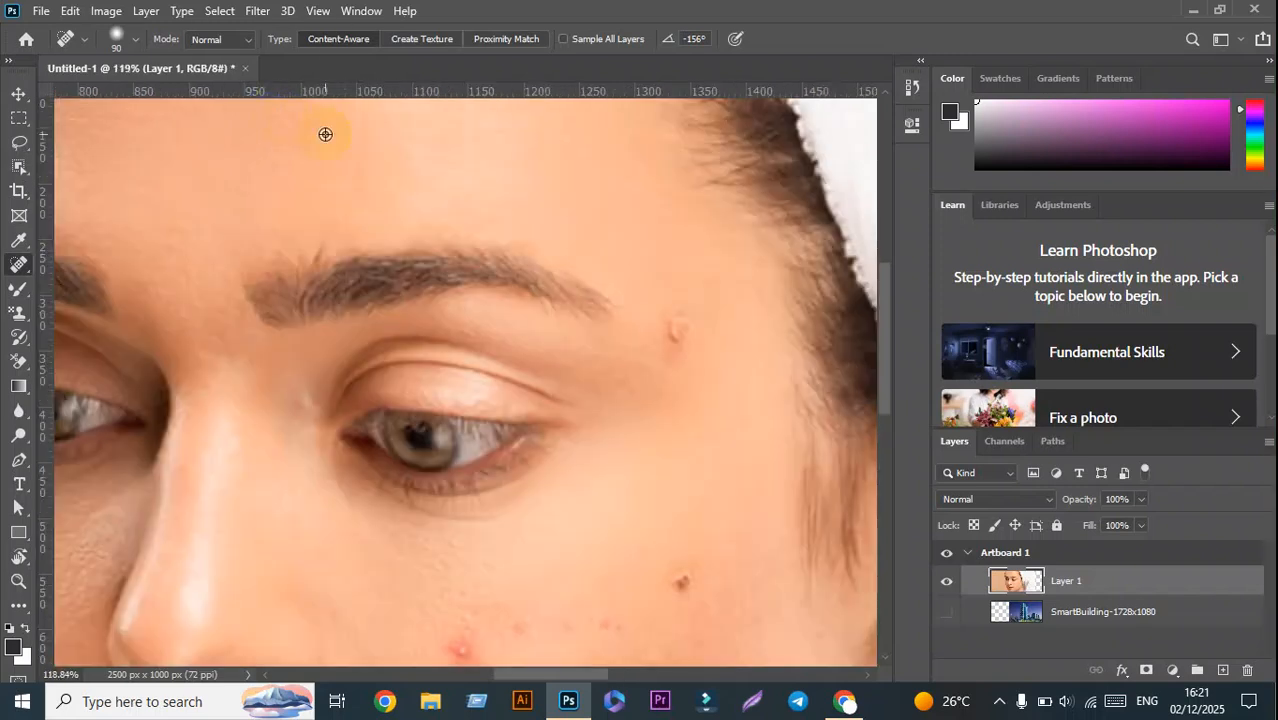
key("ctrl+0")
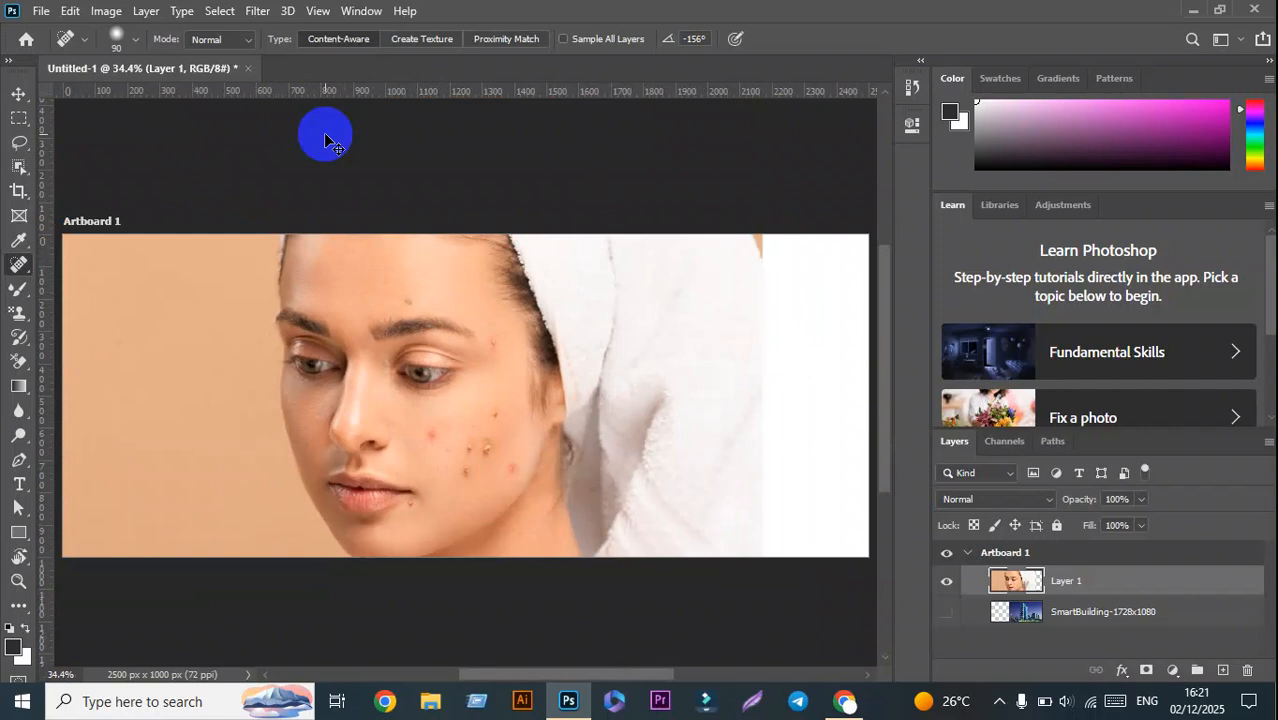
Step: Duplicate Layer 1 and make the duplicate the active layer for retouching
scroll(434, 414, "up", 2)
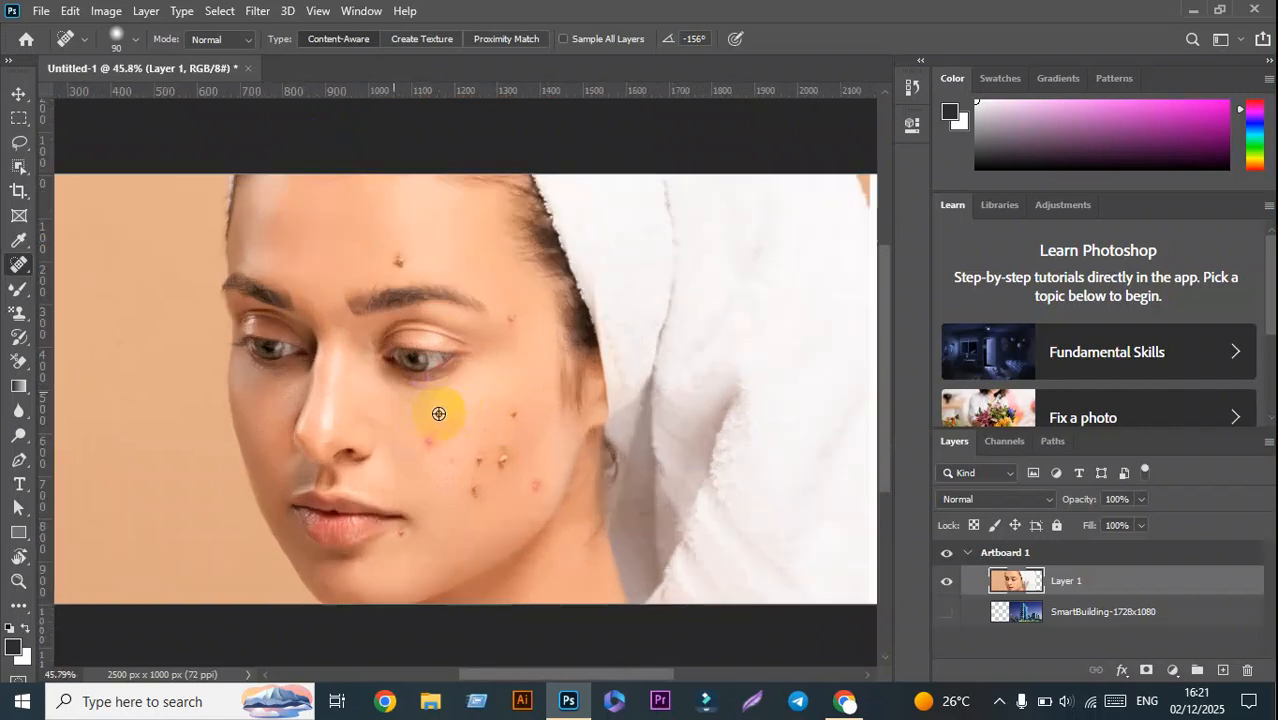
left_click(1112, 583)
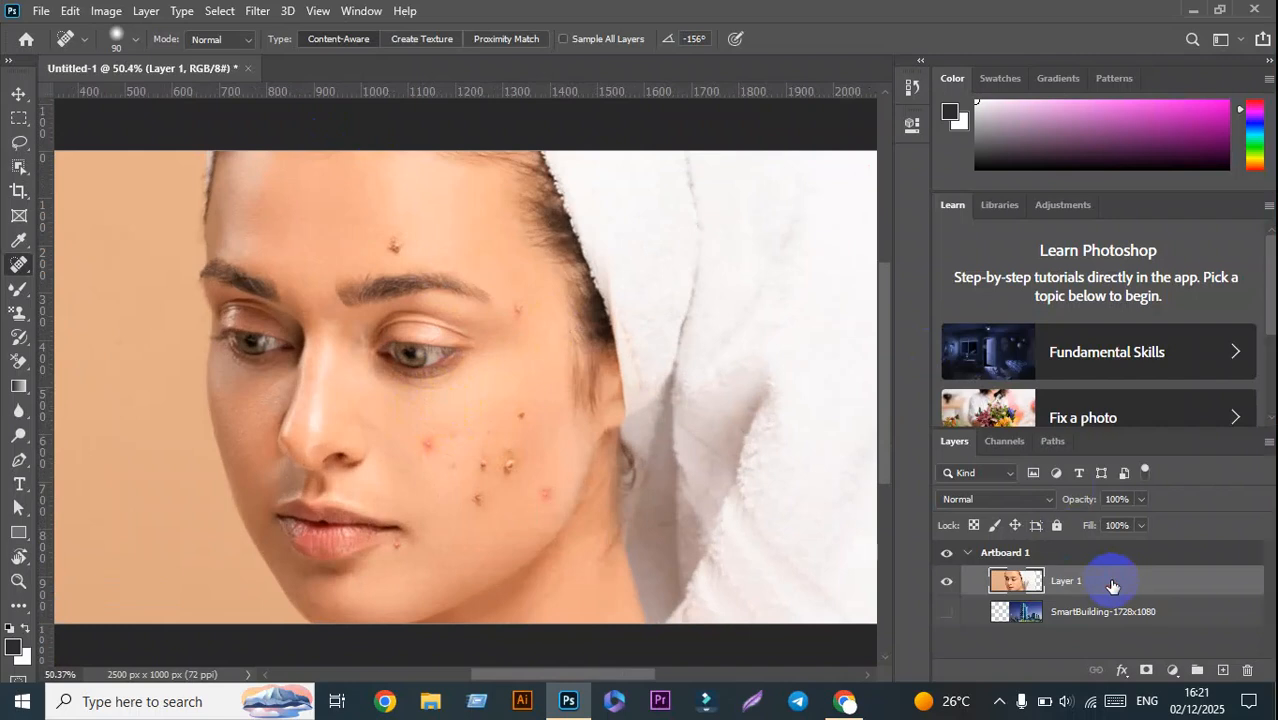
key("ctrl+j")
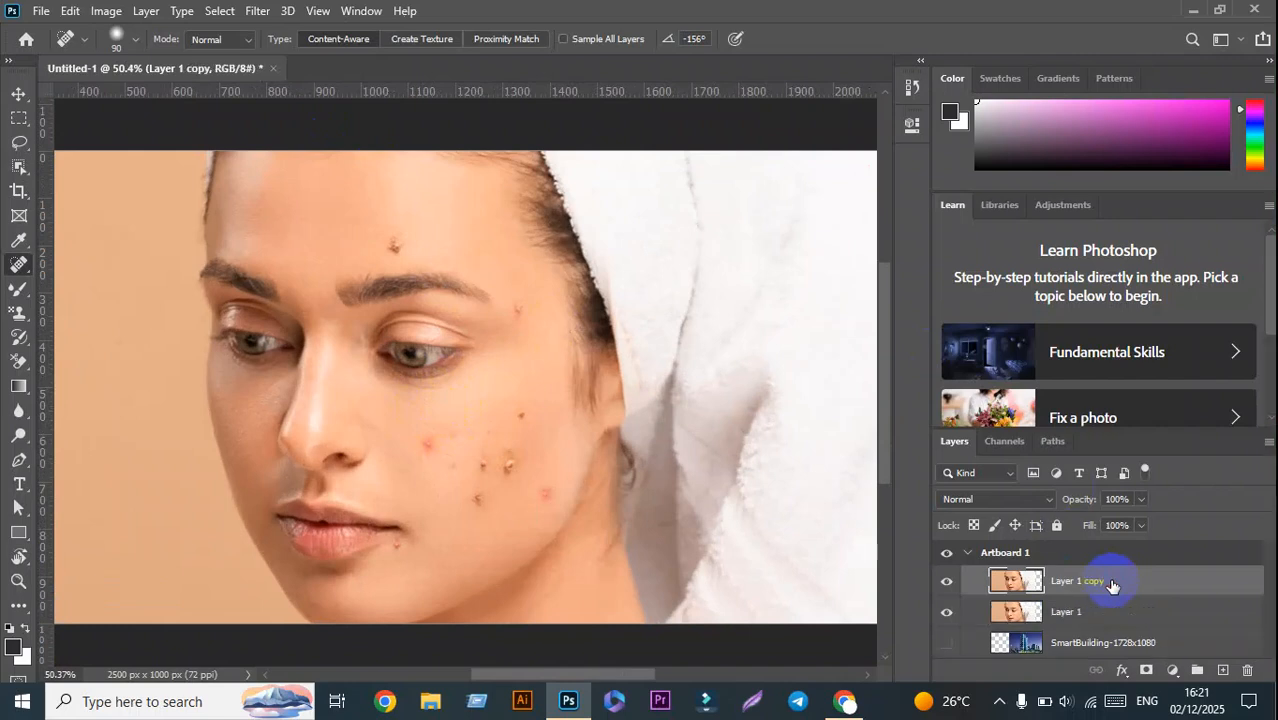
left_click(1078, 611)
left_click(1086, 578)
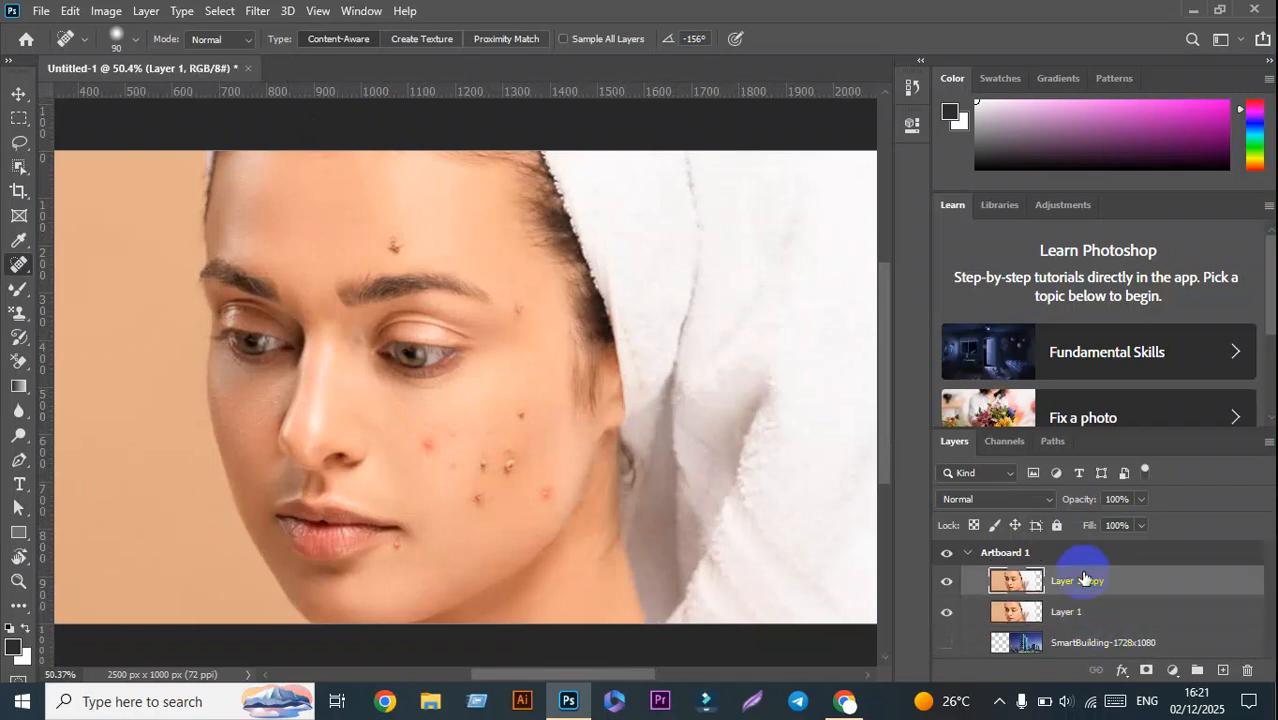
Step: Remove the forehead pimple on Layer 1 copy with the 90 px Spot Healing Brush
left_click(395, 246)
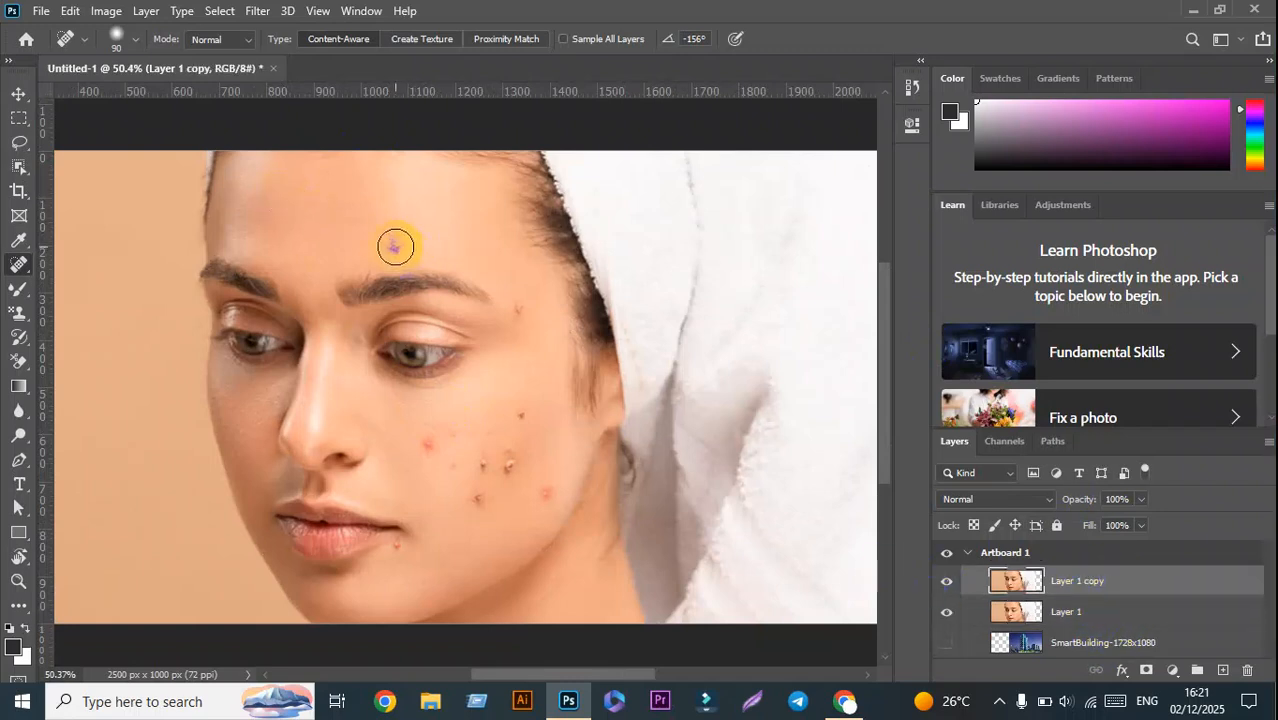
scroll(395, 244, "up", 3)
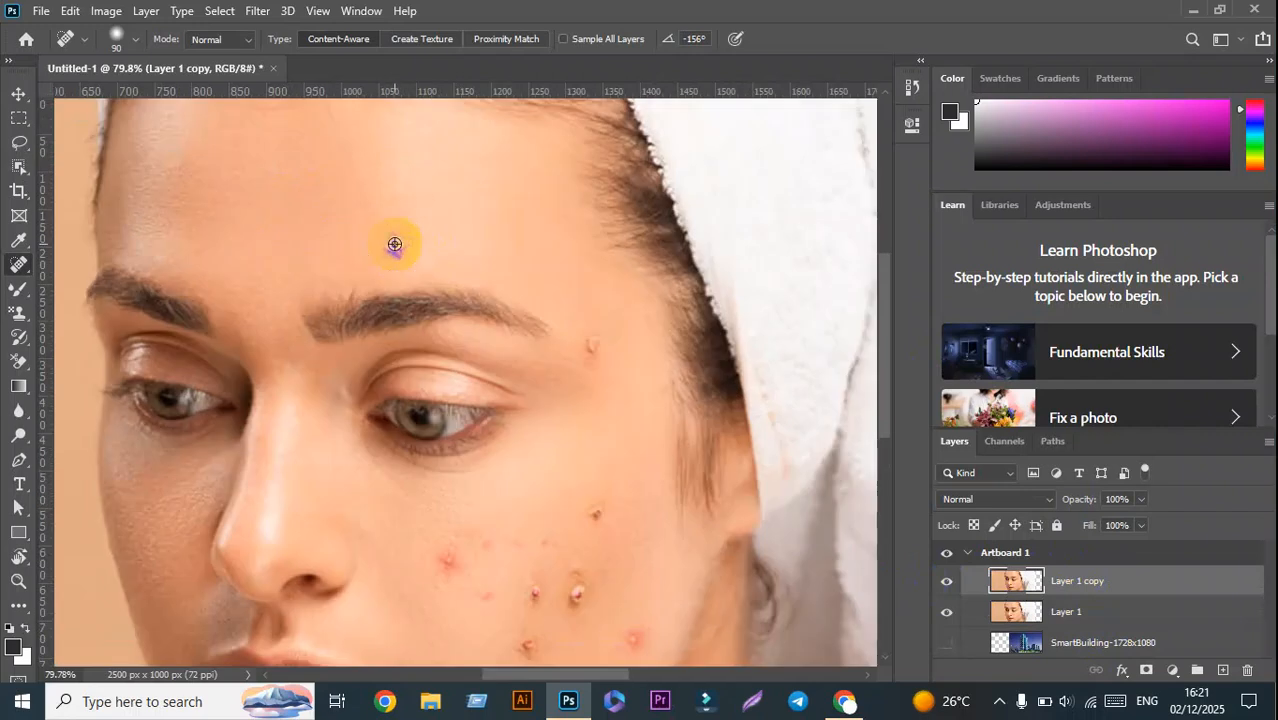
left_click(395, 245)
left_click_drag(395, 245, 345, 168)
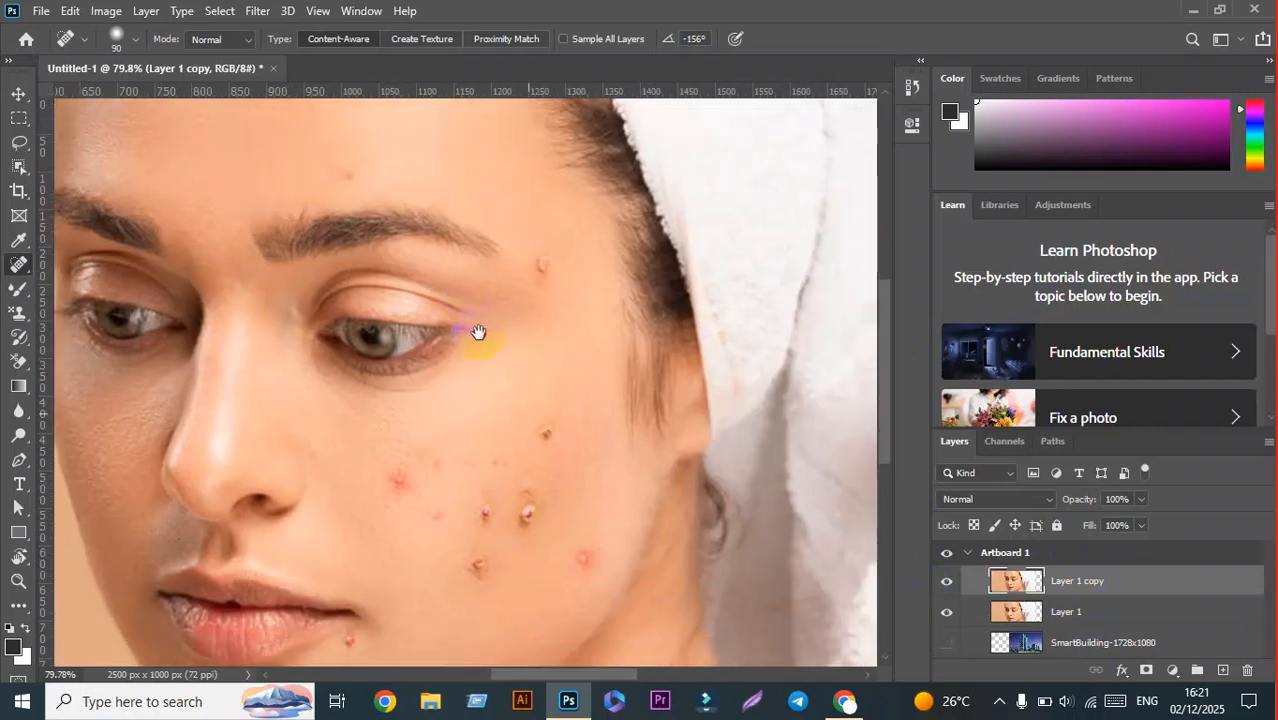
Step: Remove the small spots on the forehead and temple, the red spot on the cheek and the upper cheek pimple with the 90 px Spot Healing Brush
left_click(342, 170)
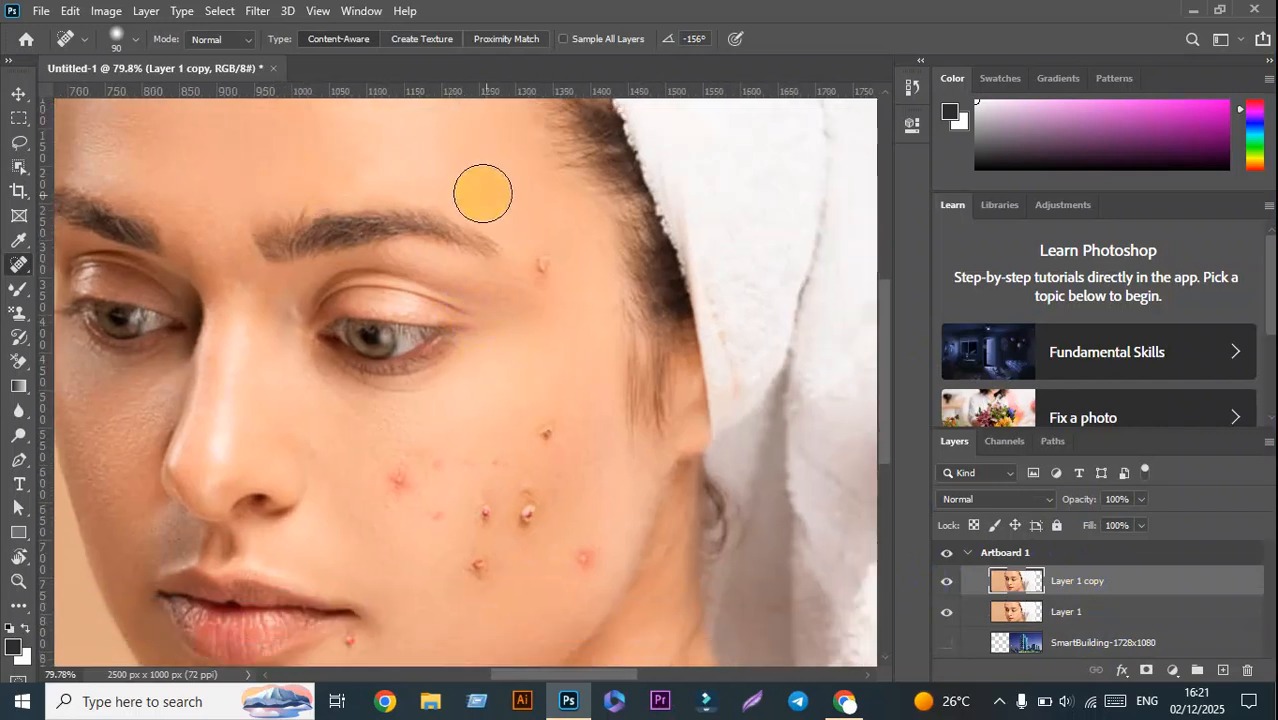
left_click(541, 266)
left_click(343, 170)
scroll(459, 280, "down", 3)
left_click(398, 310)
left_click(545, 265)
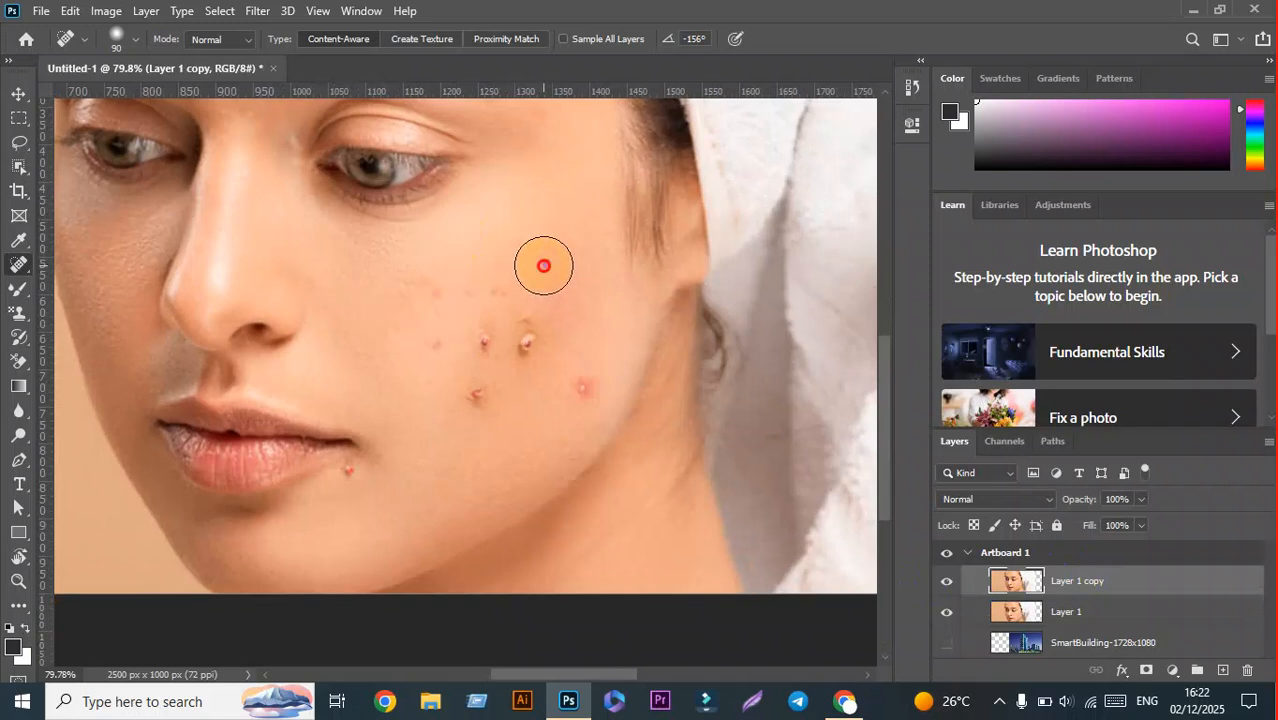
Step: Remove the cluster of pimples on the lower cheek and the red one near the jaw with the Spot Healing Brush
left_click(481, 335)
left_click(440, 336)
left_click(528, 337)
left_click(476, 395)
left_click(582, 386)
left_click(528, 343)
left_click(523, 314)
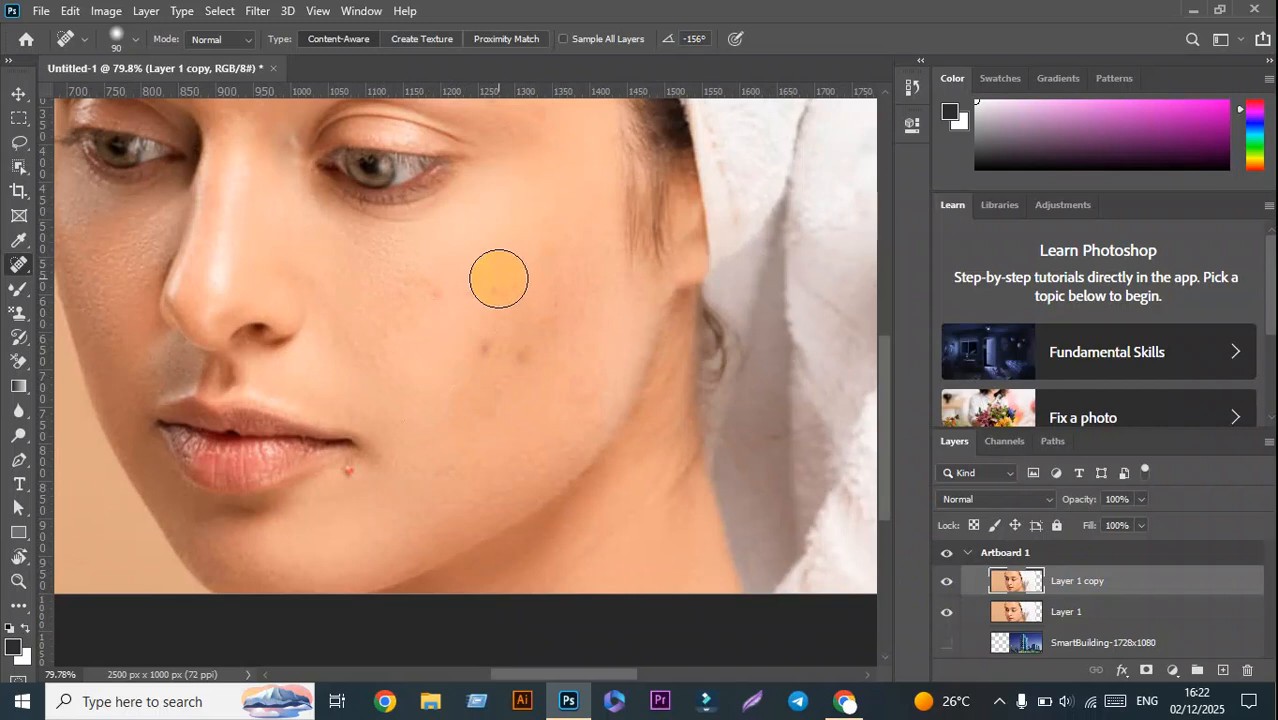
Step: Clean up the faint red marks and dark leftover blemishes on the cheek with the Spot Healing Brush
scroll(420, 298, "up", 2)
scroll(424, 280, "up", 2)
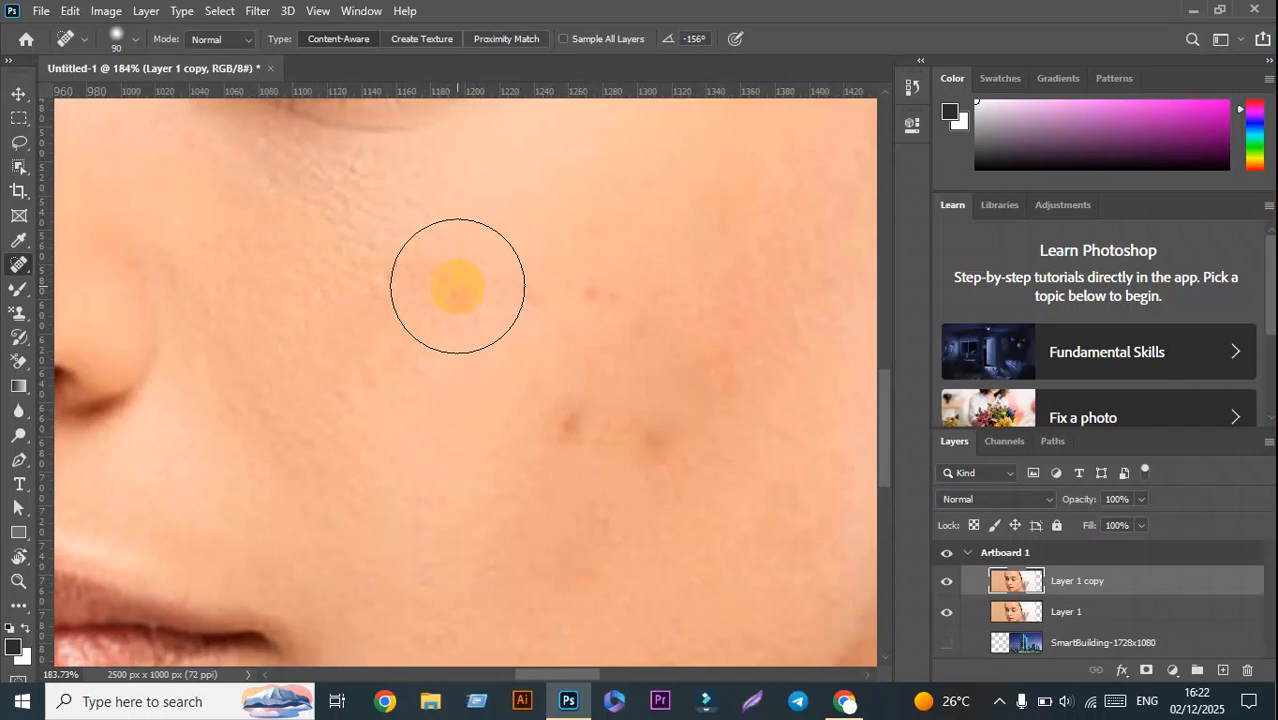
left_click(456, 284)
left_click(563, 427)
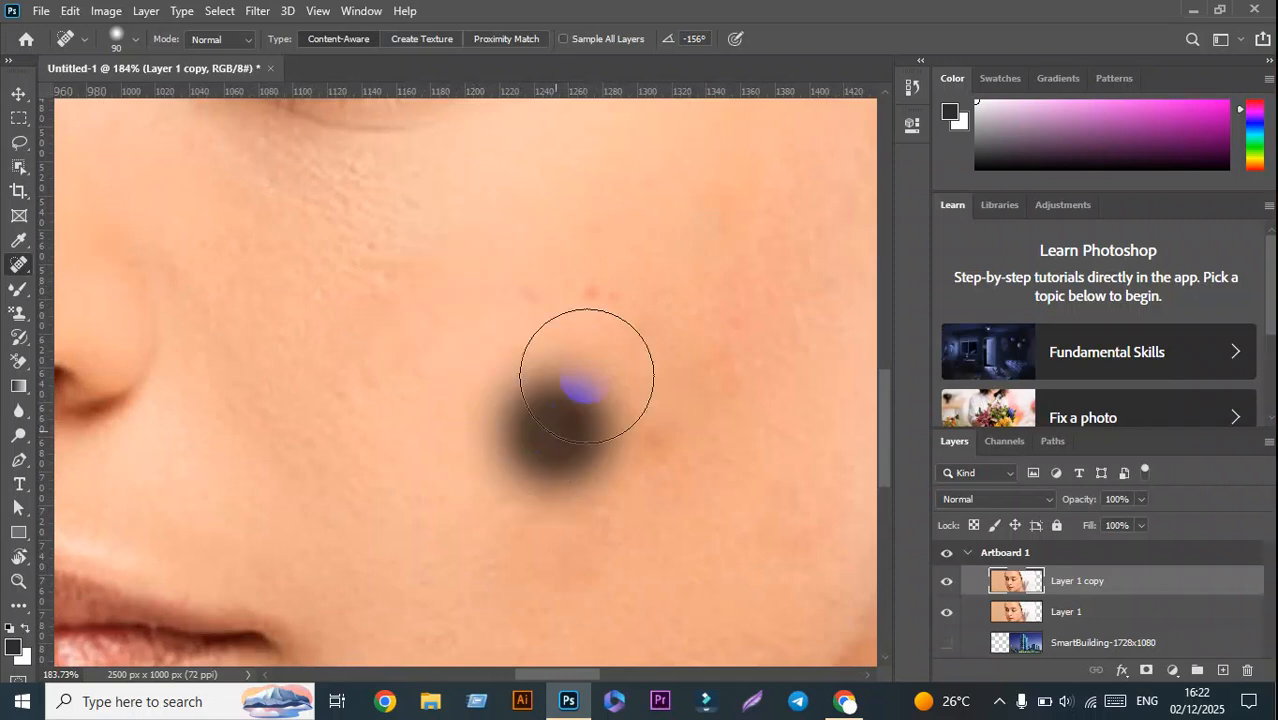
left_click(596, 305)
left_click(642, 455)
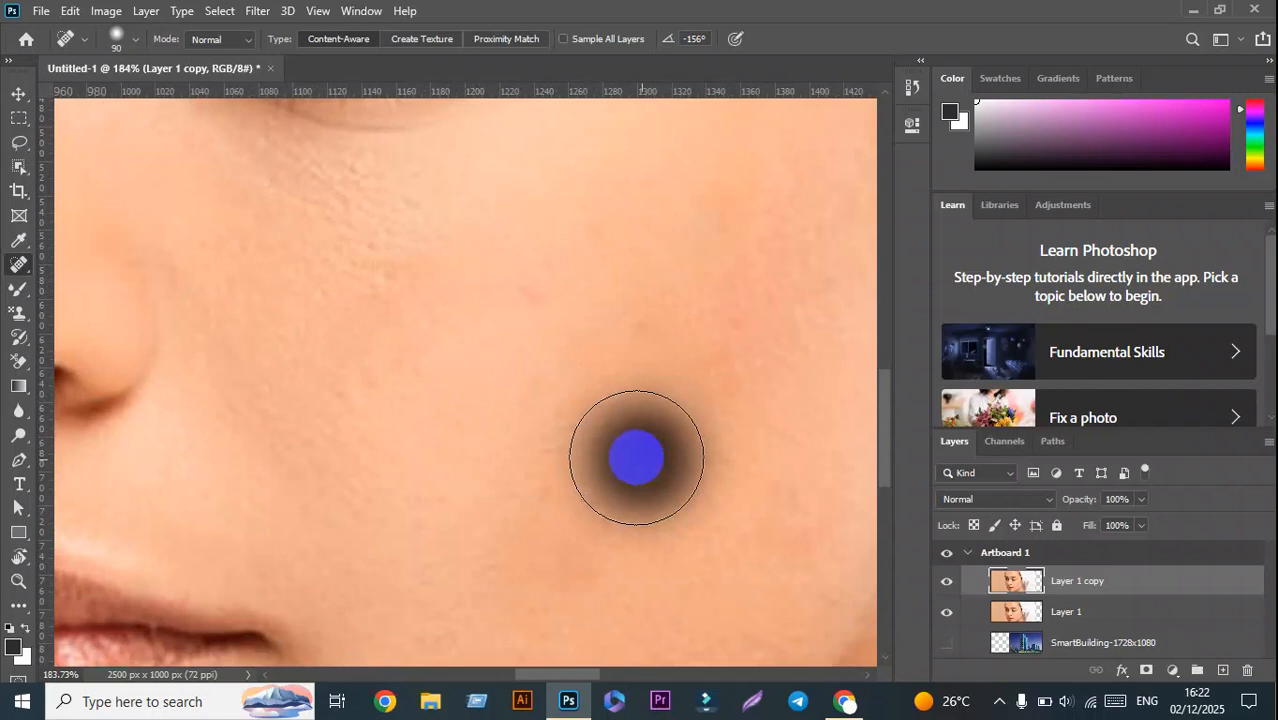
Step: Try to heal the pimple below the mouth corner with the 90 px Spot Healing Brush, and undo the stroke
scroll(461, 338, "down", 5)
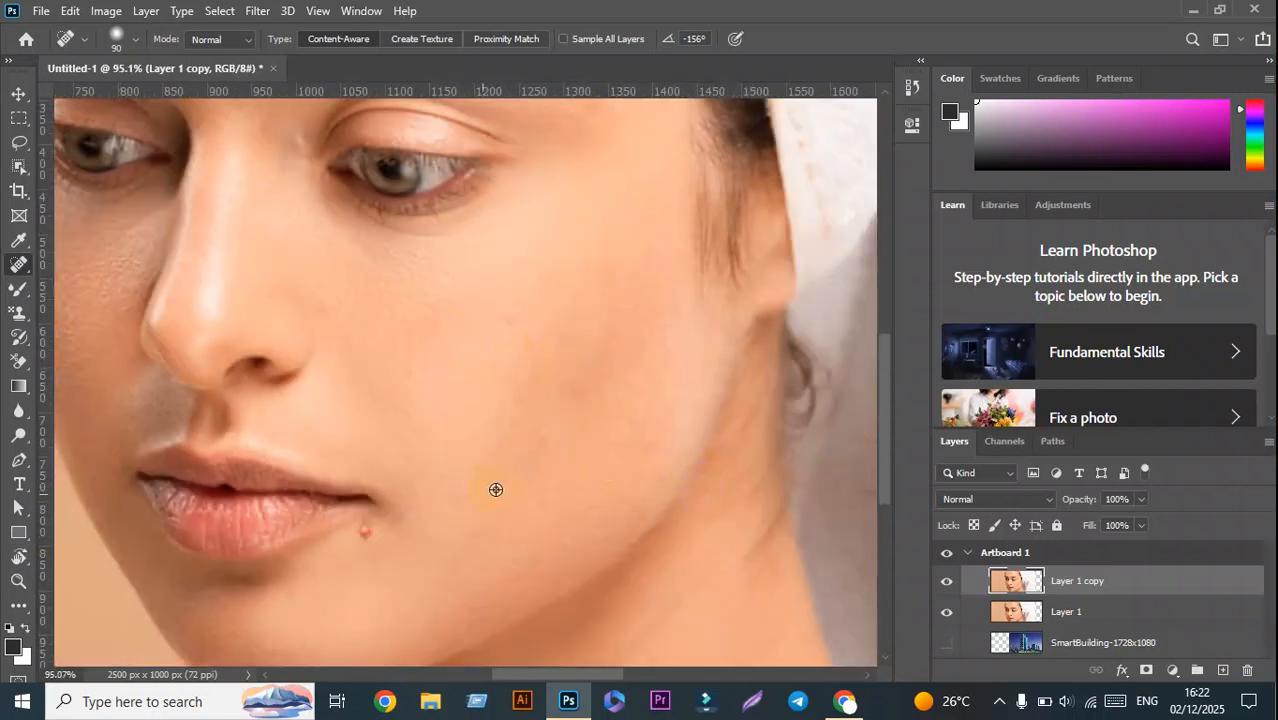
scroll(338, 555, "up", 5)
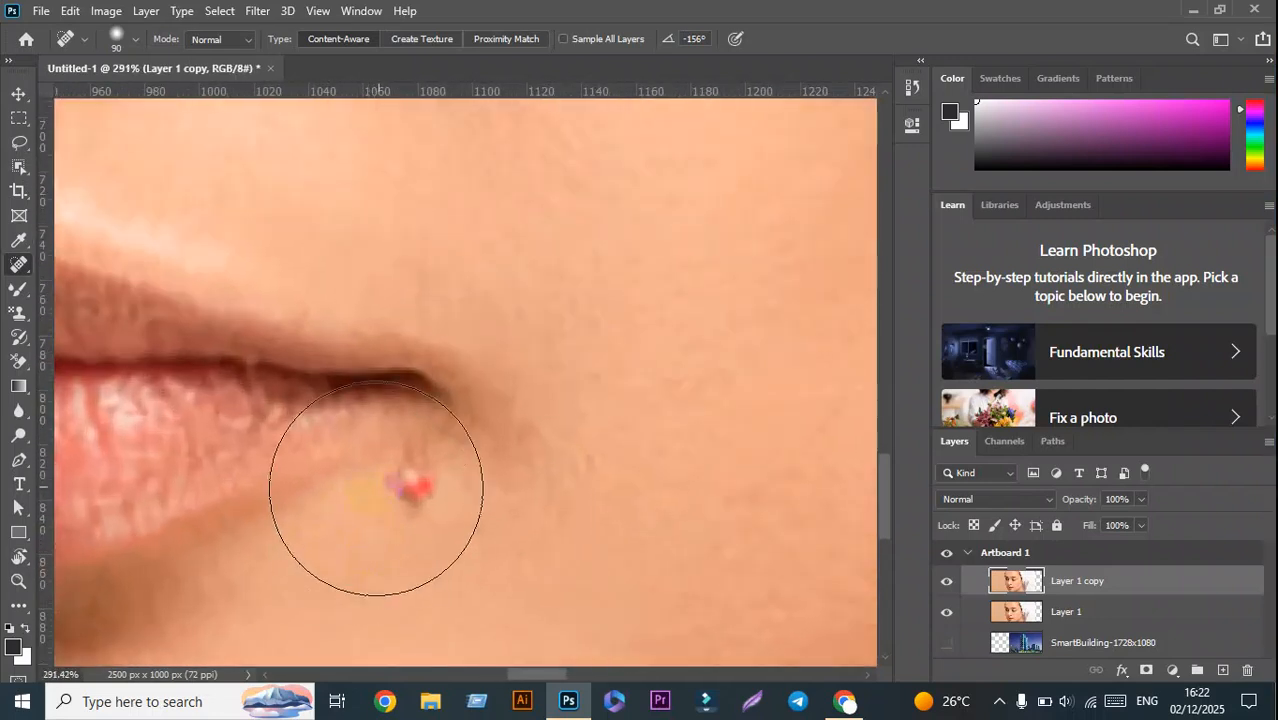
left_click(421, 456)
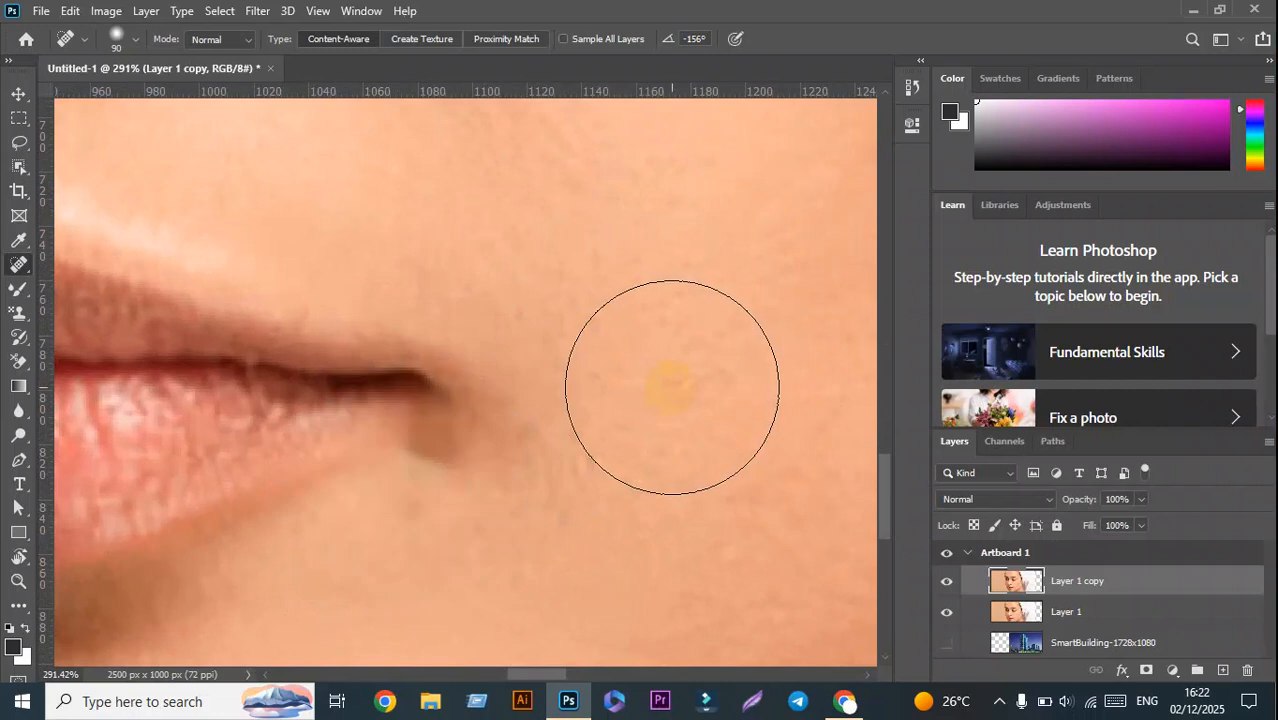
scroll(672, 387, "down", 3)
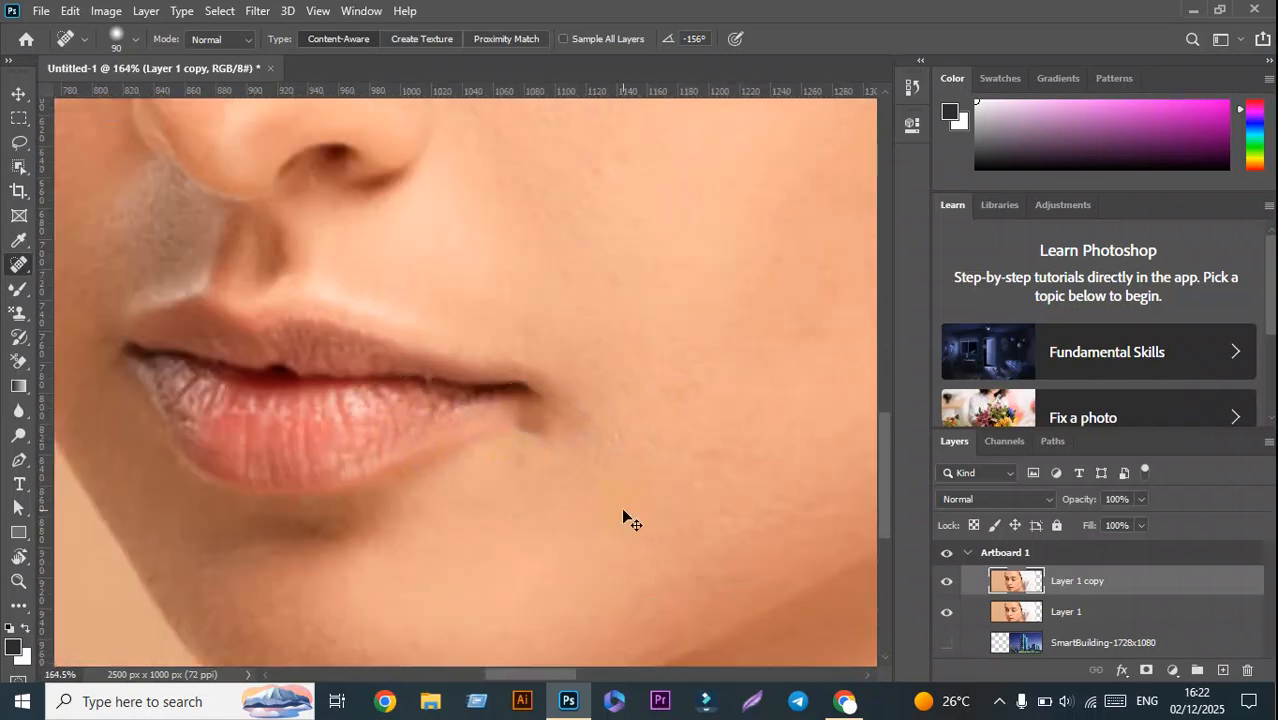
key("ctrl+z")
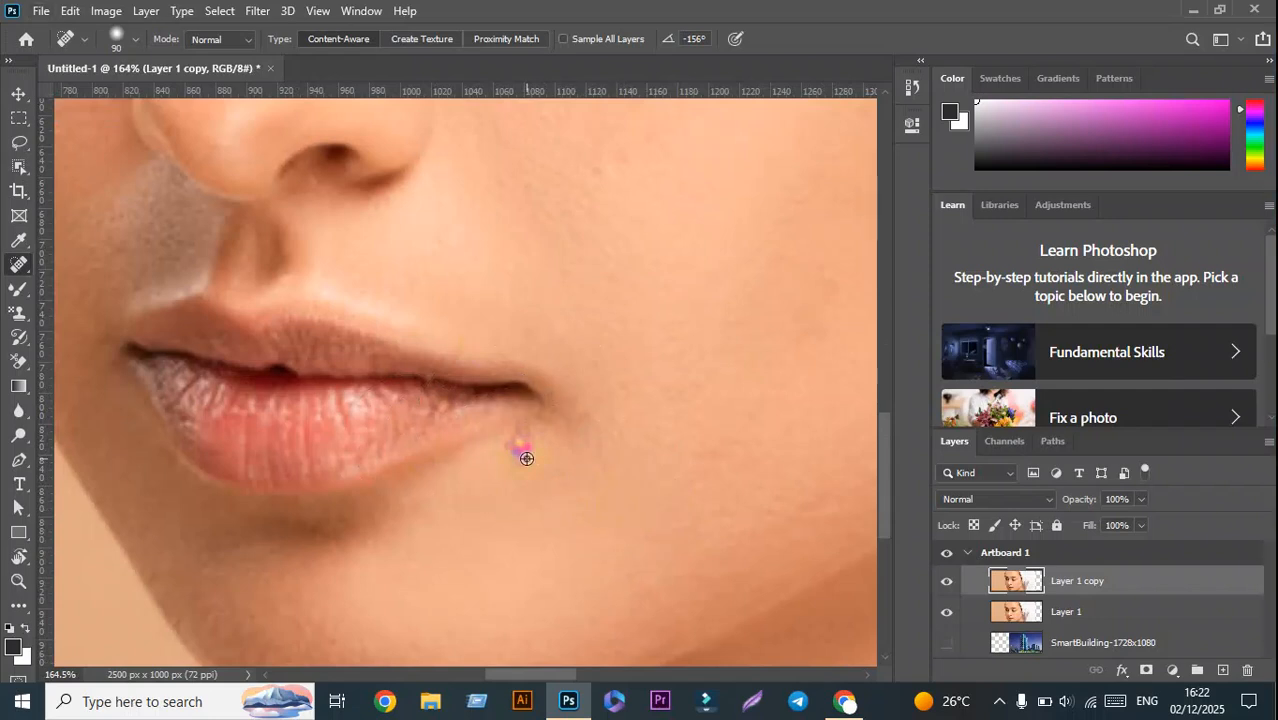
Step: Reduce the Spot Healing Brush to 35 px and remove the pimple below the mouth corner
scroll(527, 458, "up", 3)
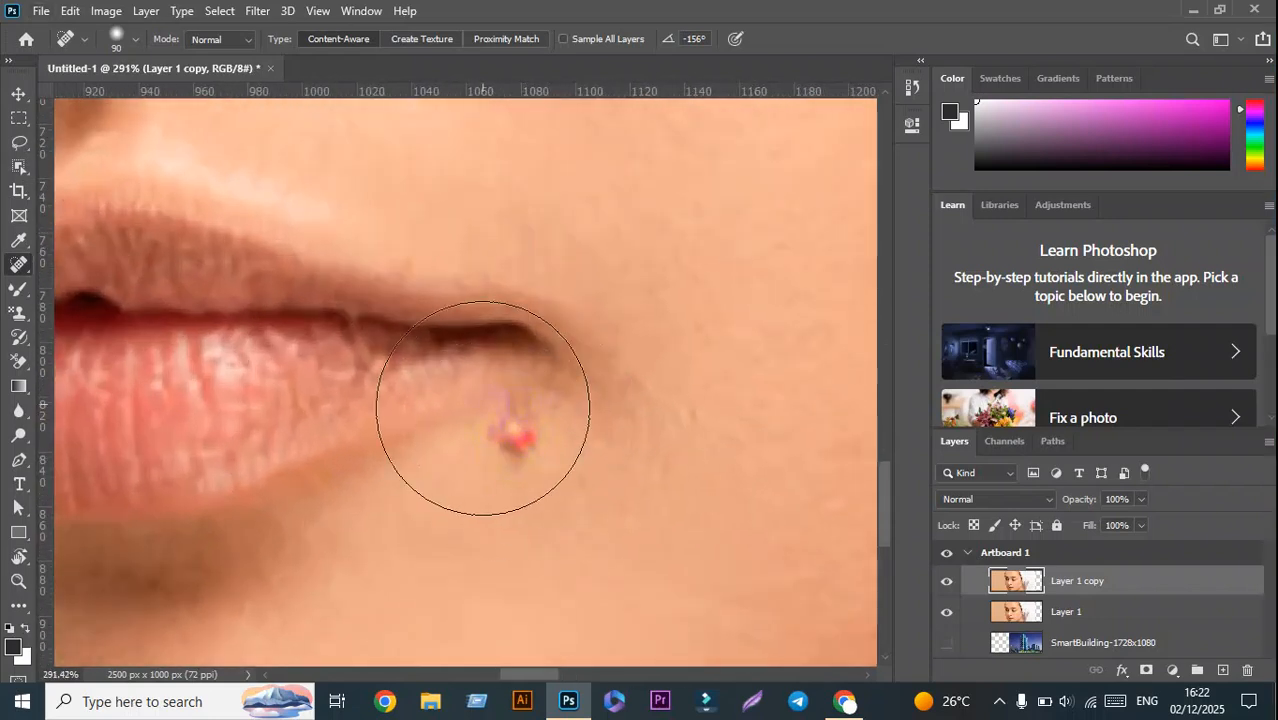
left_click(270, 273)
left_click_drag(270, 273, 245, 226)
key("bracketleft")
key("bracketleft")
key("bracketleft")
key("bracketleft")
key("bracketleft")
left_click(508, 438)
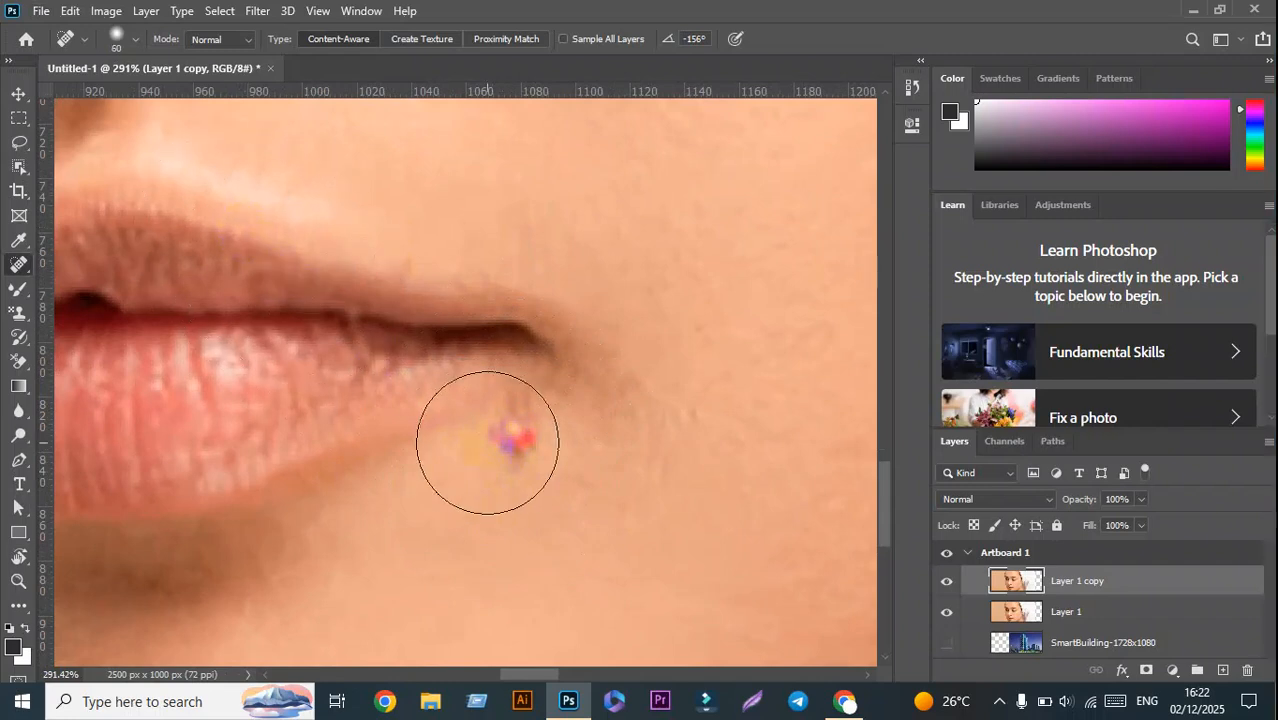
key("bracketleft")
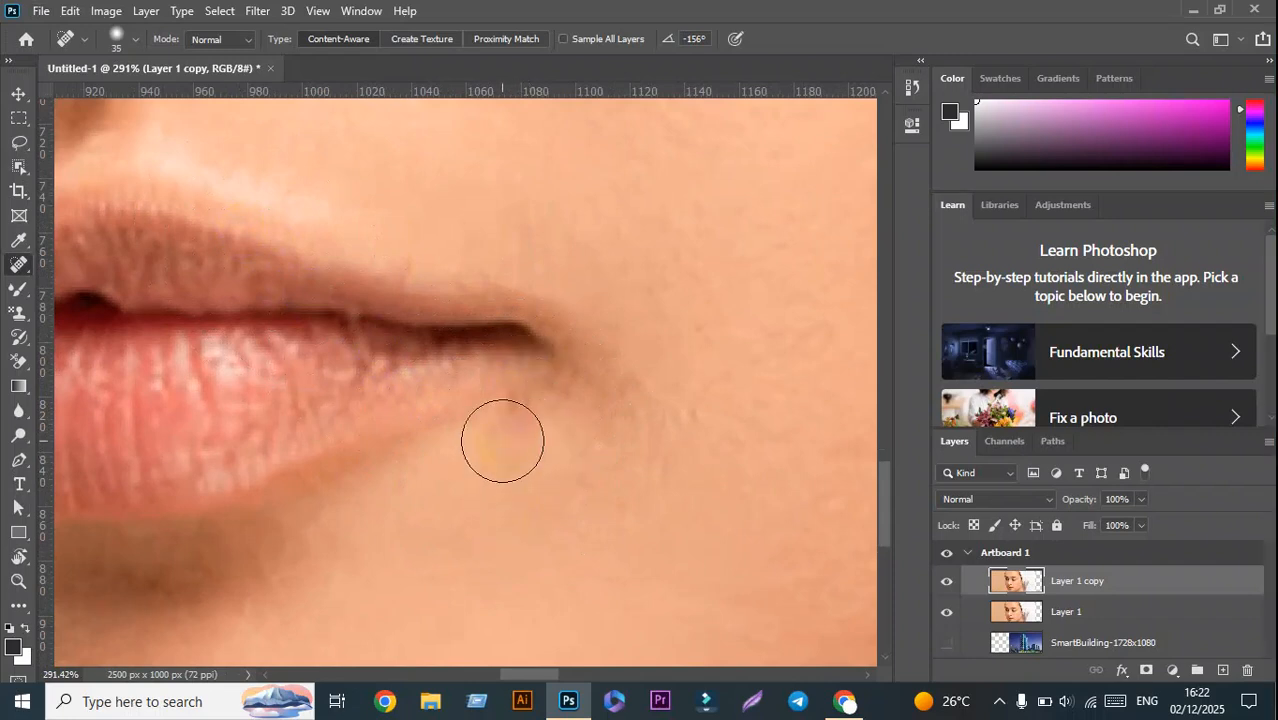
left_click(511, 430)
left_click(539, 420)
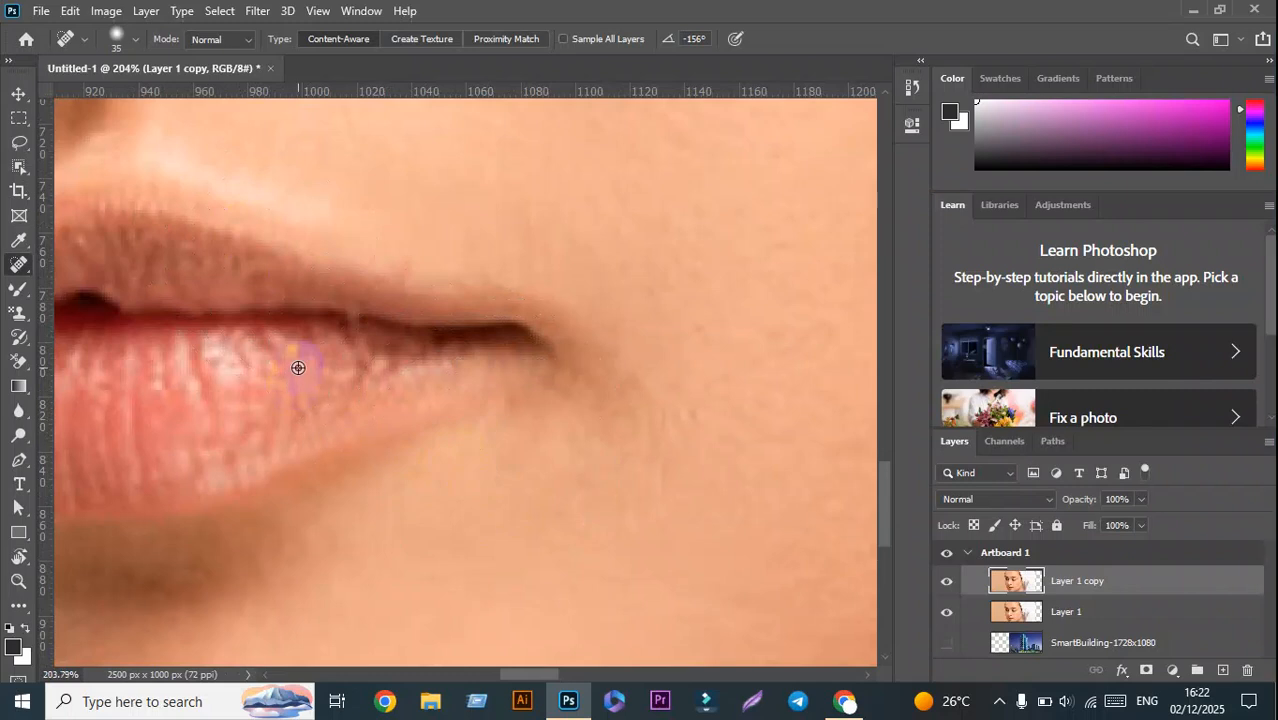
Step: Compare the retouched face with the original by repeatedly hiding and showing Layer 1 copy above Layer 1
scroll(590, 451, "down", 6)
left_click(497, 422)
scroll(497, 422, "down", 2)
mouse_move(688, 280)
left_mouse_down()
mouse_move(625, 251)
mouse_move(566, 371)
left_mouse_up()
left_click(947, 605)
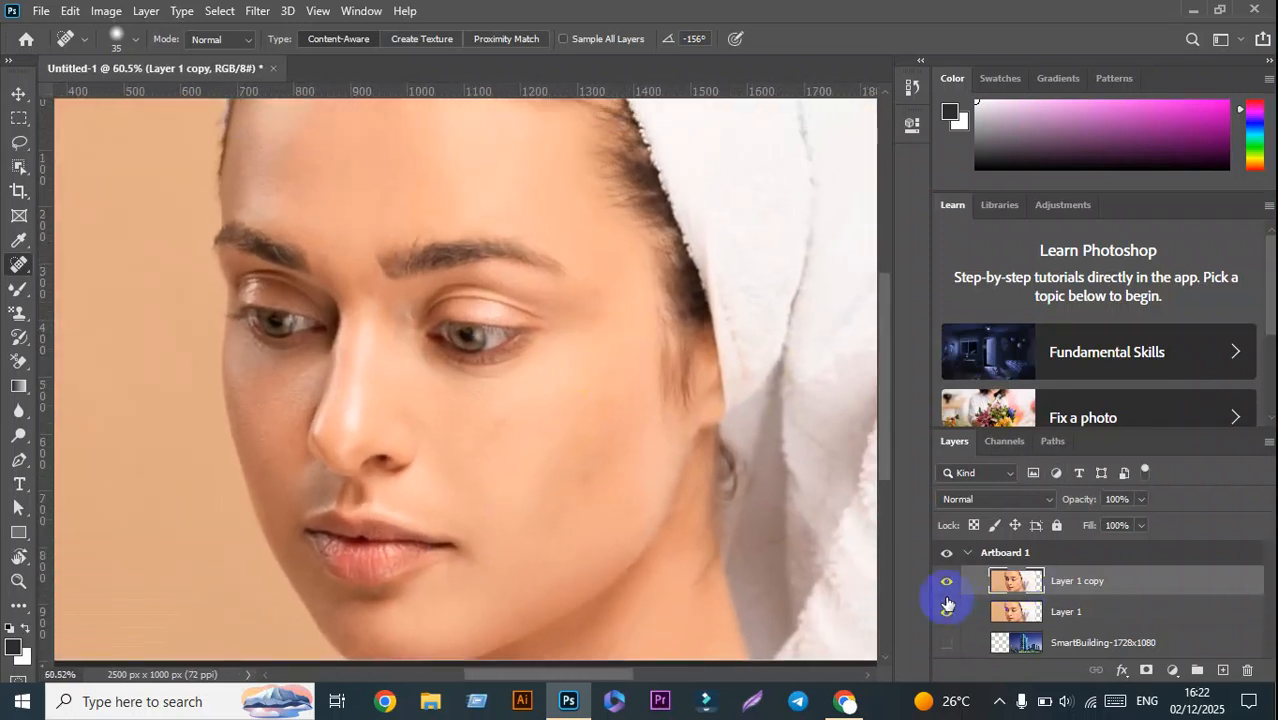
left_click(1092, 624)
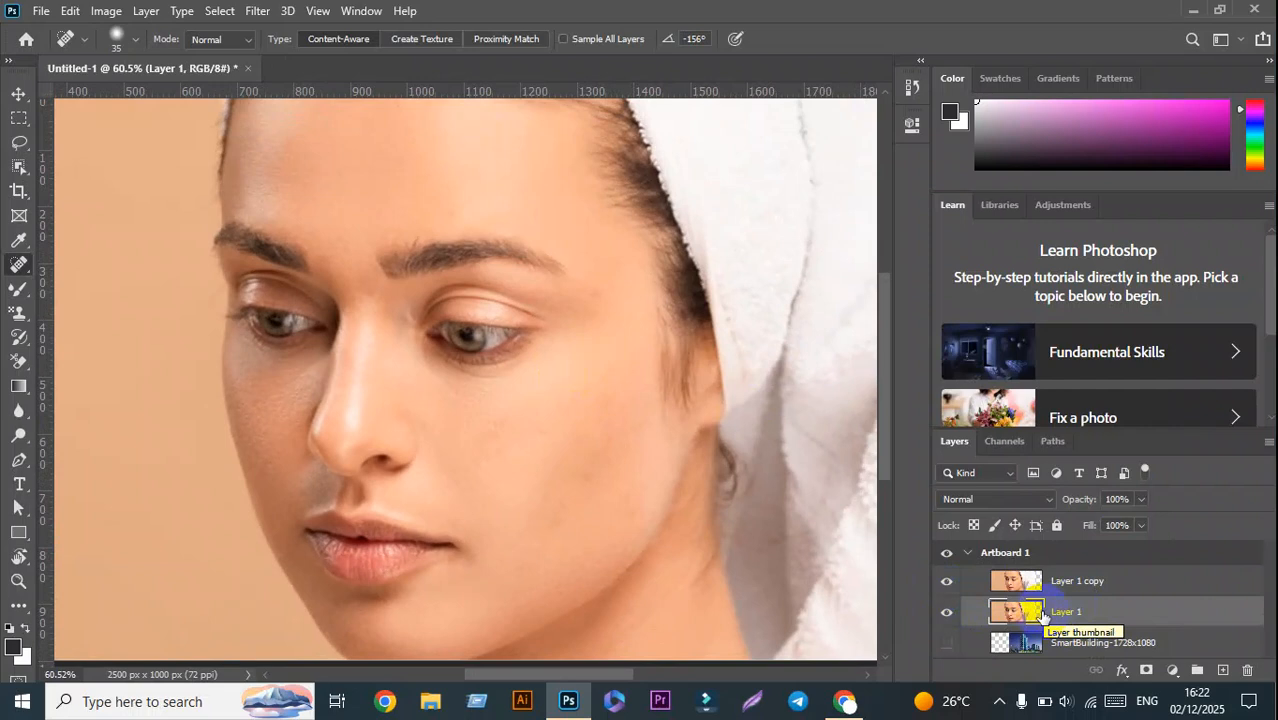
left_click(1066, 583)
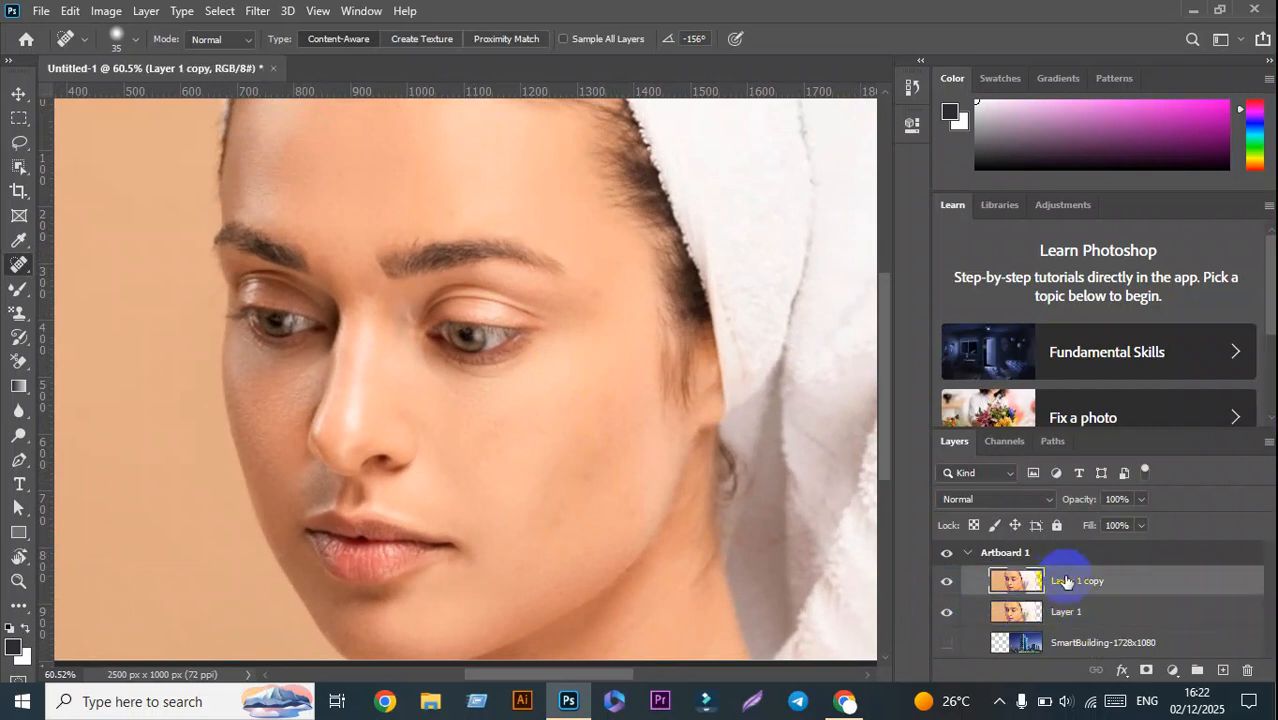
left_click(948, 586)
left_click(948, 586)
left_click(948, 586)
left_click(948, 586)
left_click(948, 586)
left_click(948, 586)
left_click(948, 586)
left_click(948, 586)
left_click(948, 586)
left_click(948, 586)
left_click(948, 586)
left_click(948, 586)
left_click(948, 586)
left_click(948, 586)
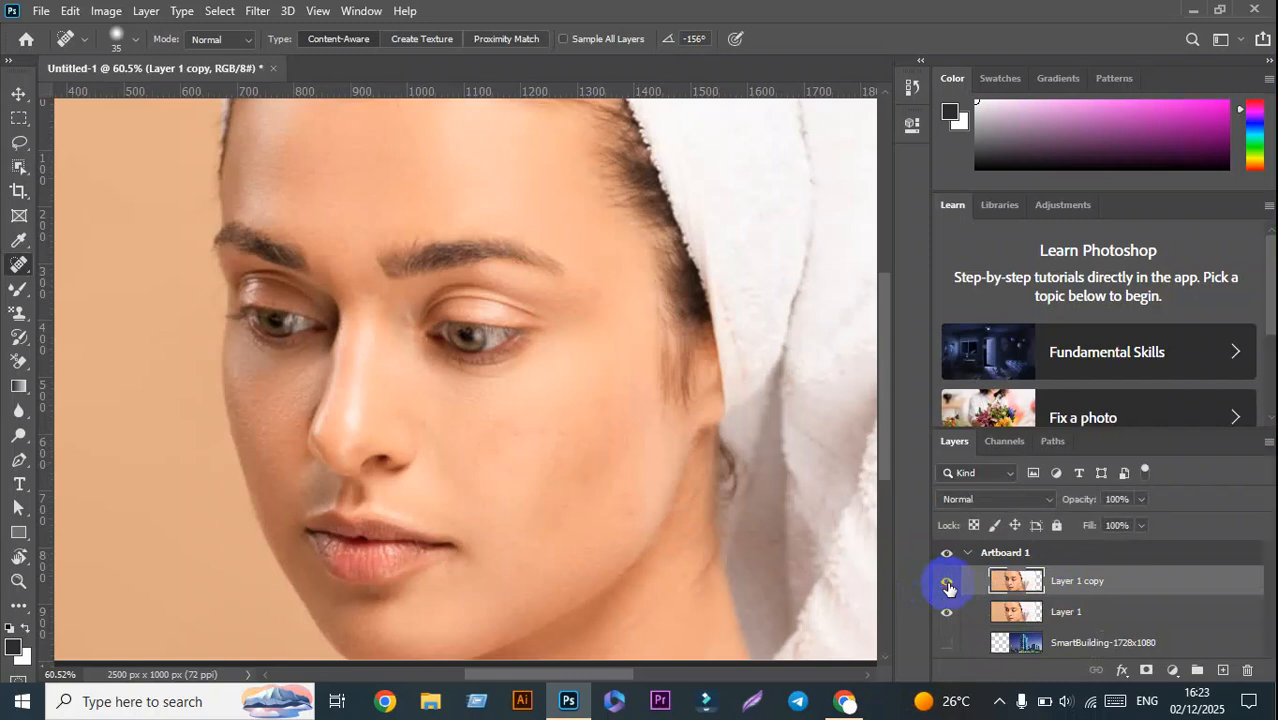
left_click(948, 587)
left_click(948, 587)
left_click(948, 587)
left_click(948, 587)
left_click(948, 587)
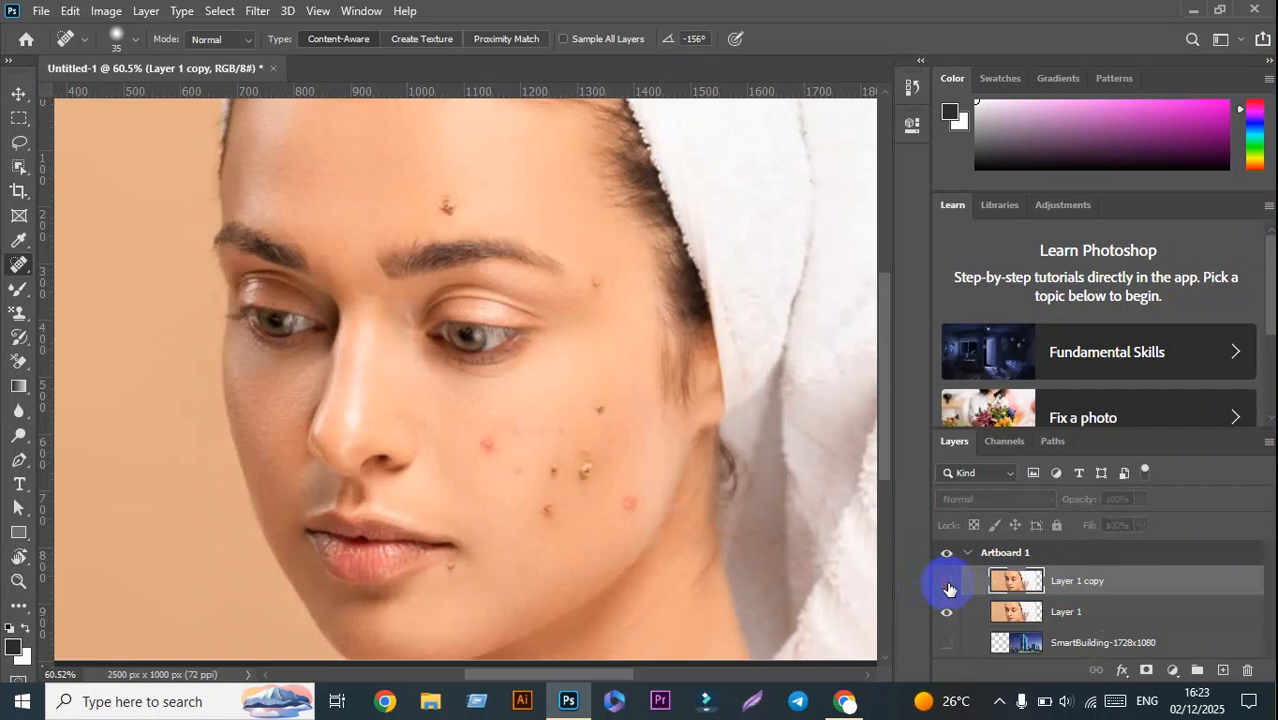
left_click(948, 587)
left_click(948, 587)
left_click(948, 587)
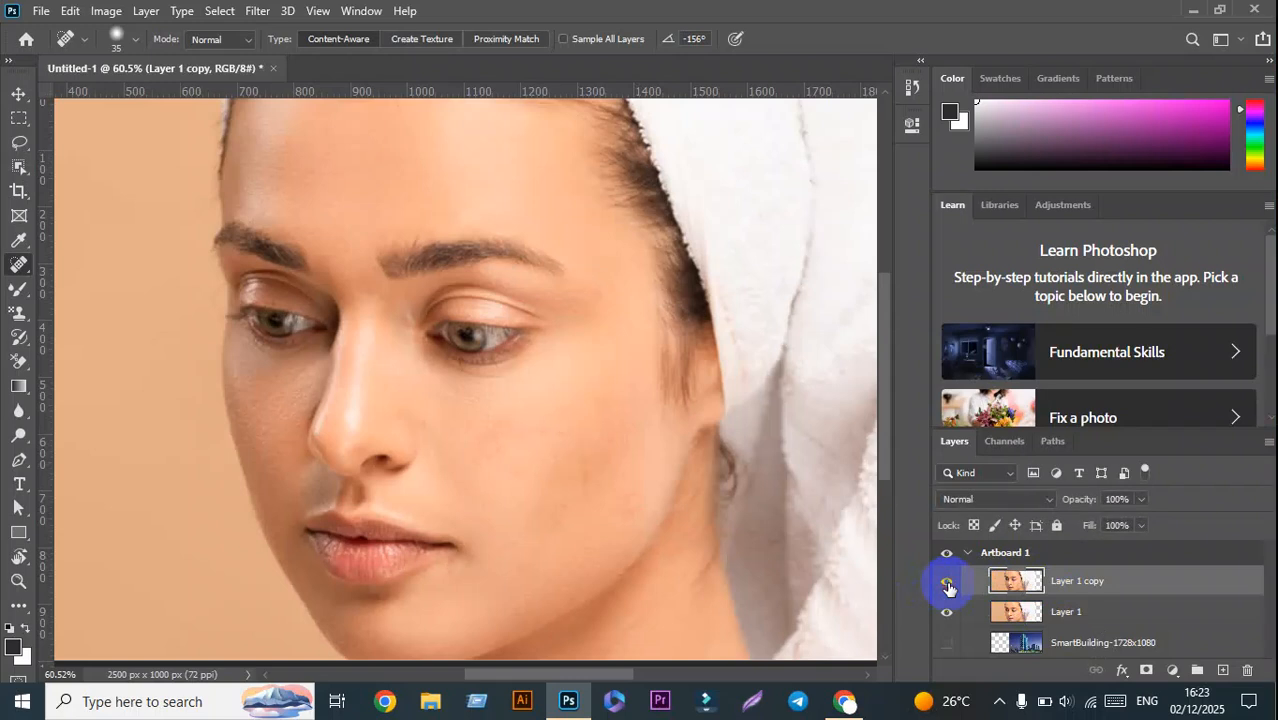
left_click(948, 587)
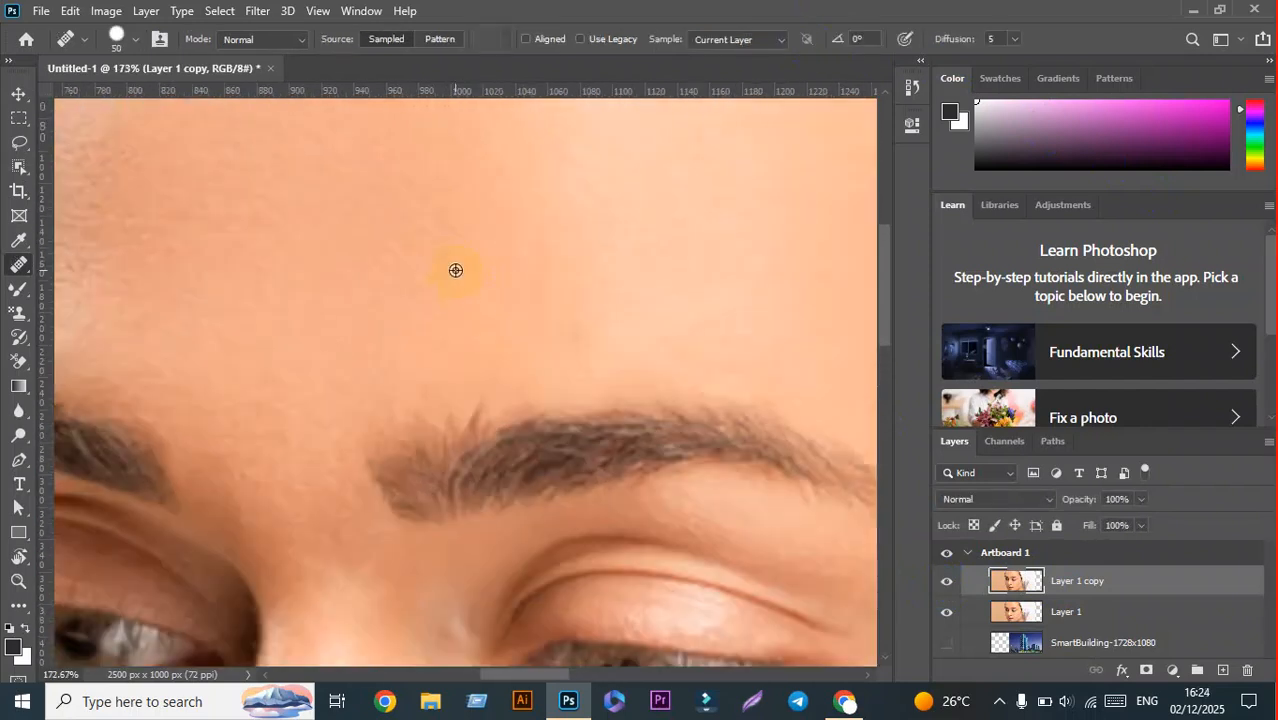
Step: Hide Layer 1 copy and move the unretouched Layer 1 above it in the layer stack
left_click(451, 268, "alt")
scroll(442, 305, "down", 2)
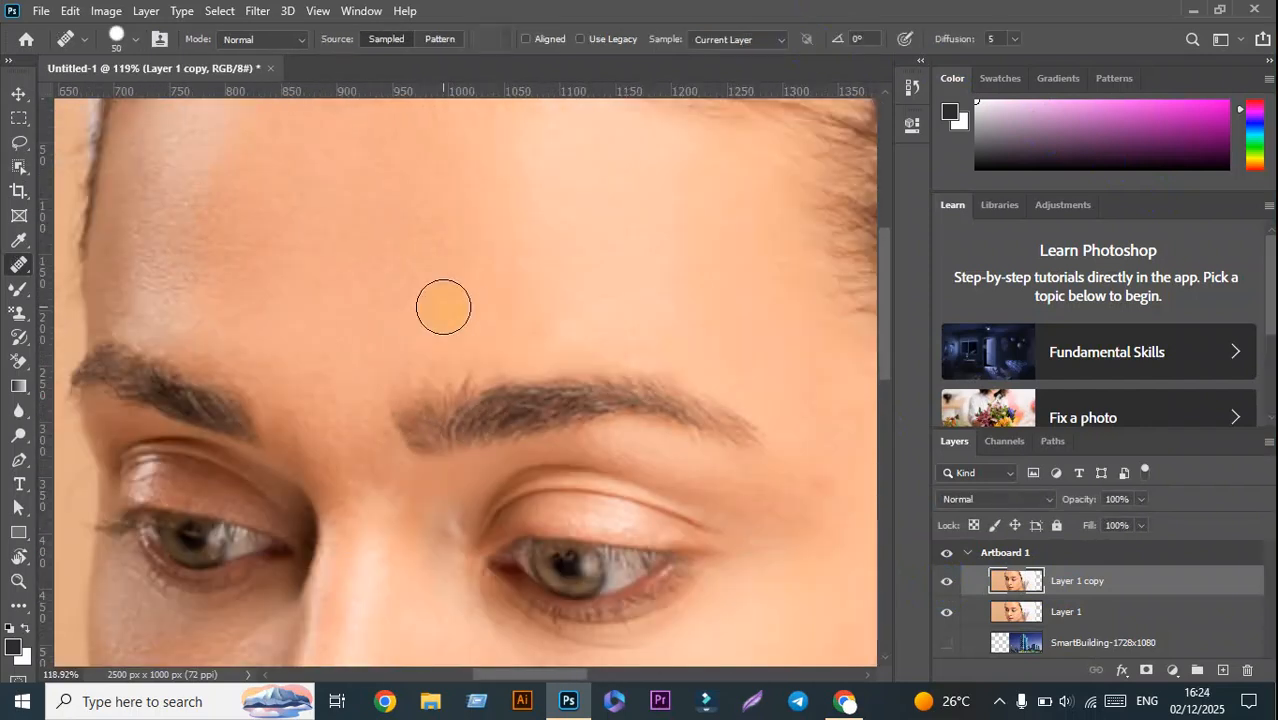
left_click(947, 581)
left_click_drag(1084, 611, 1074, 575)
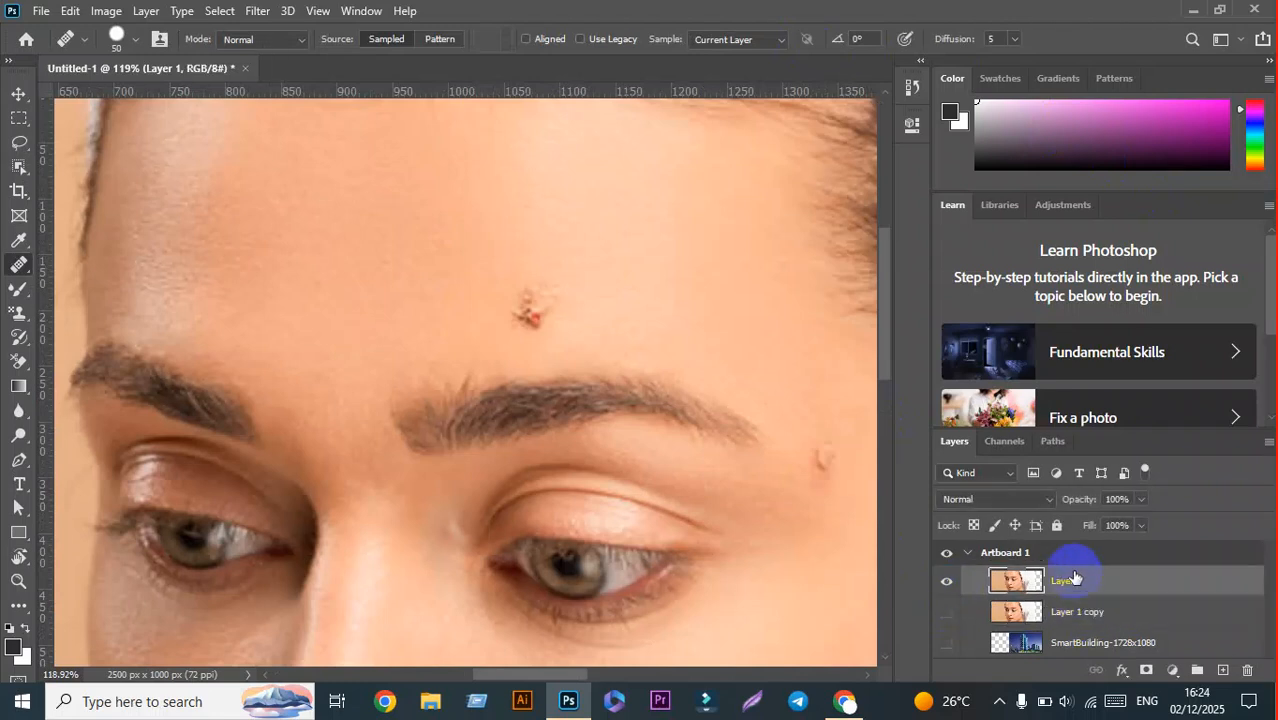
Step: Remove the forehead pimple on Layer 1 with the 50 px Healing Brush, sampling the clear forehead skin beside it
scroll(460, 240, "up", 2)
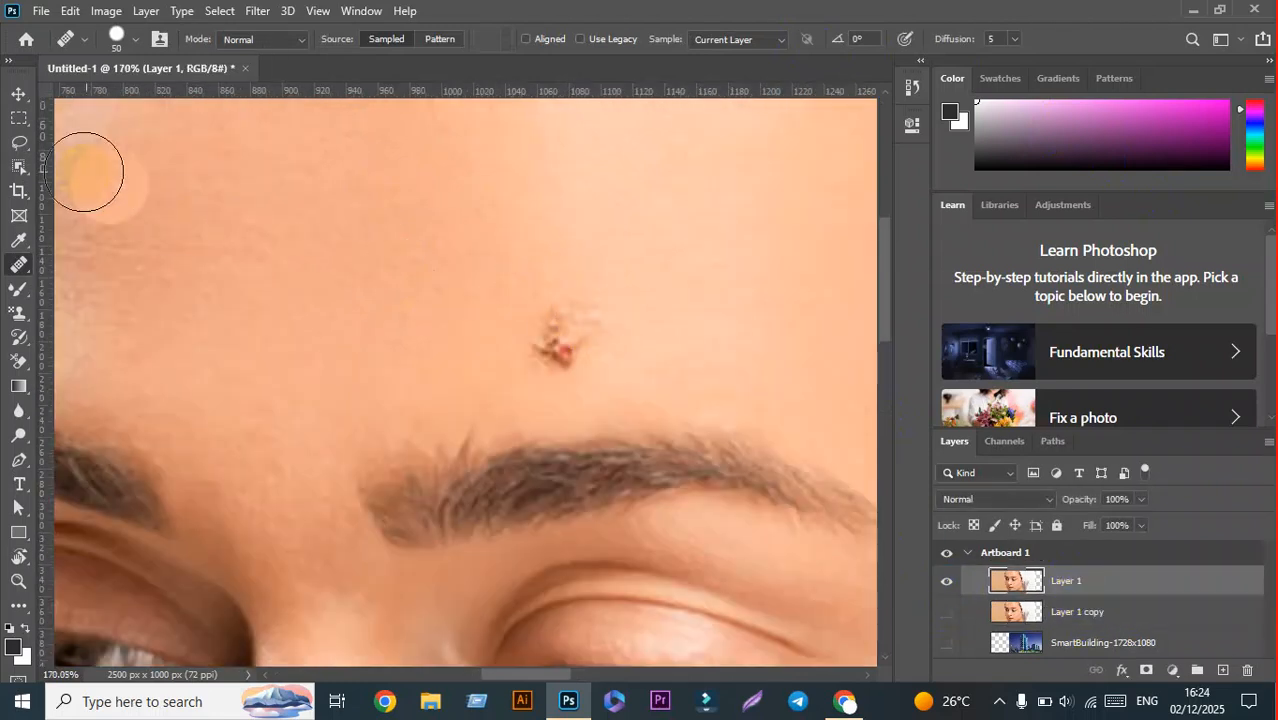
right_click(18, 265)
left_click(68, 267)
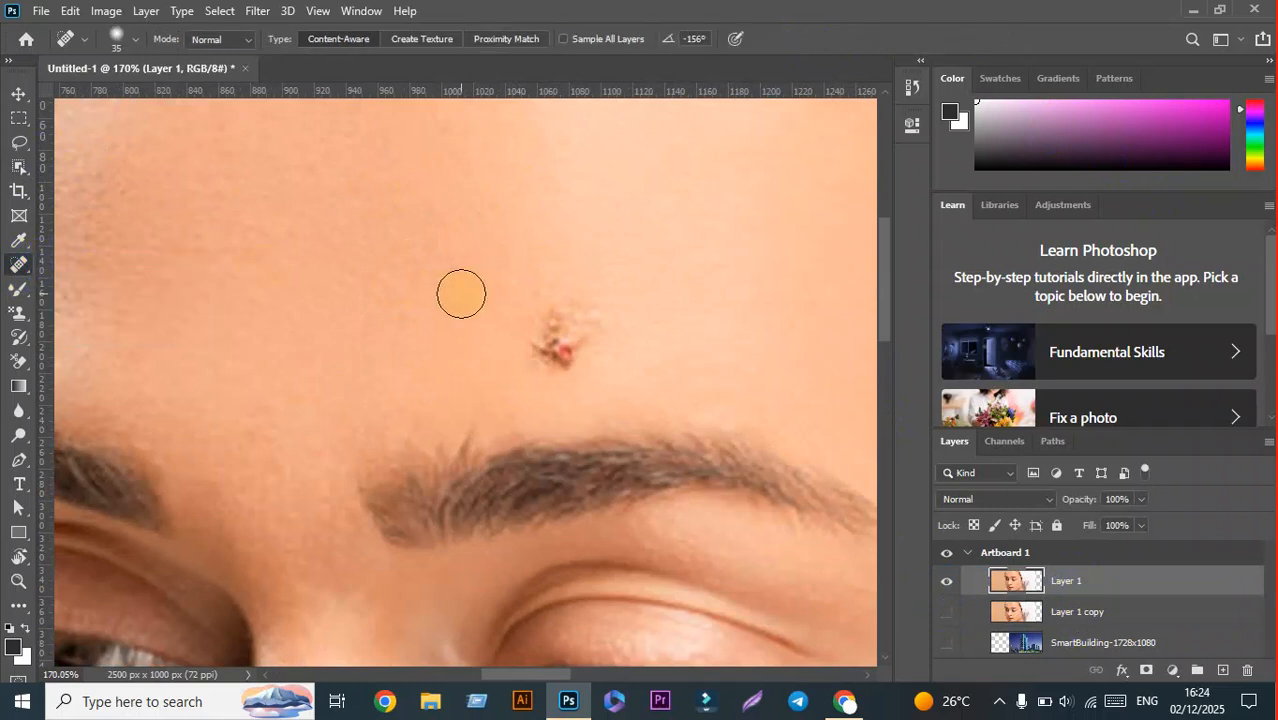
right_click(18, 265)
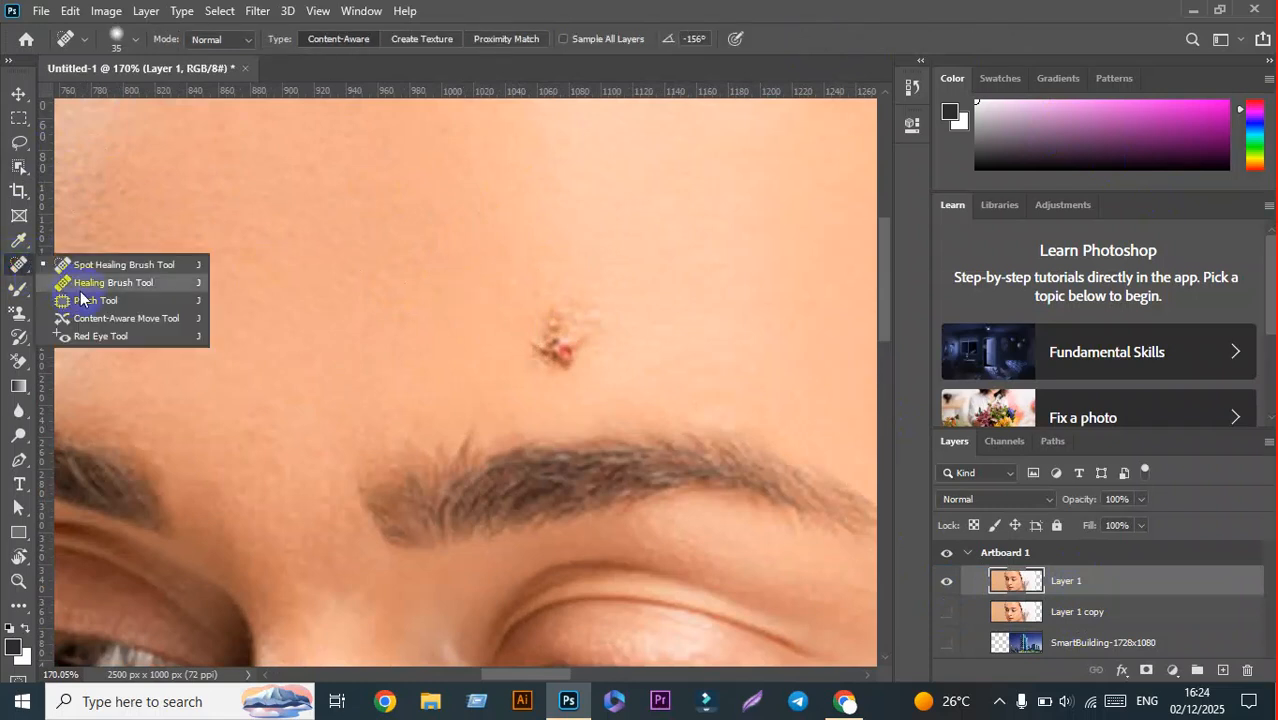
left_click(70, 283)
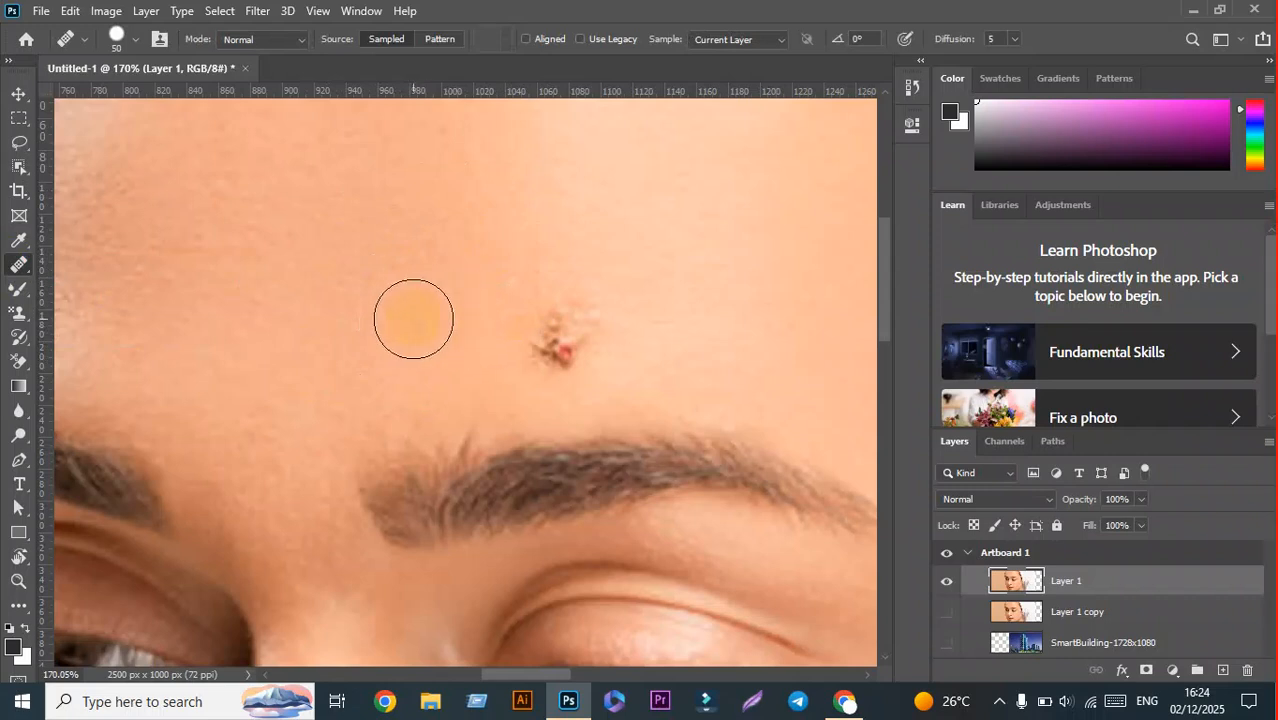
left_click(413, 319, "alt")
mouse_move(550, 342)
left_mouse_down()
mouse_move(564, 345)
mouse_move(579, 322)
left_mouse_up()
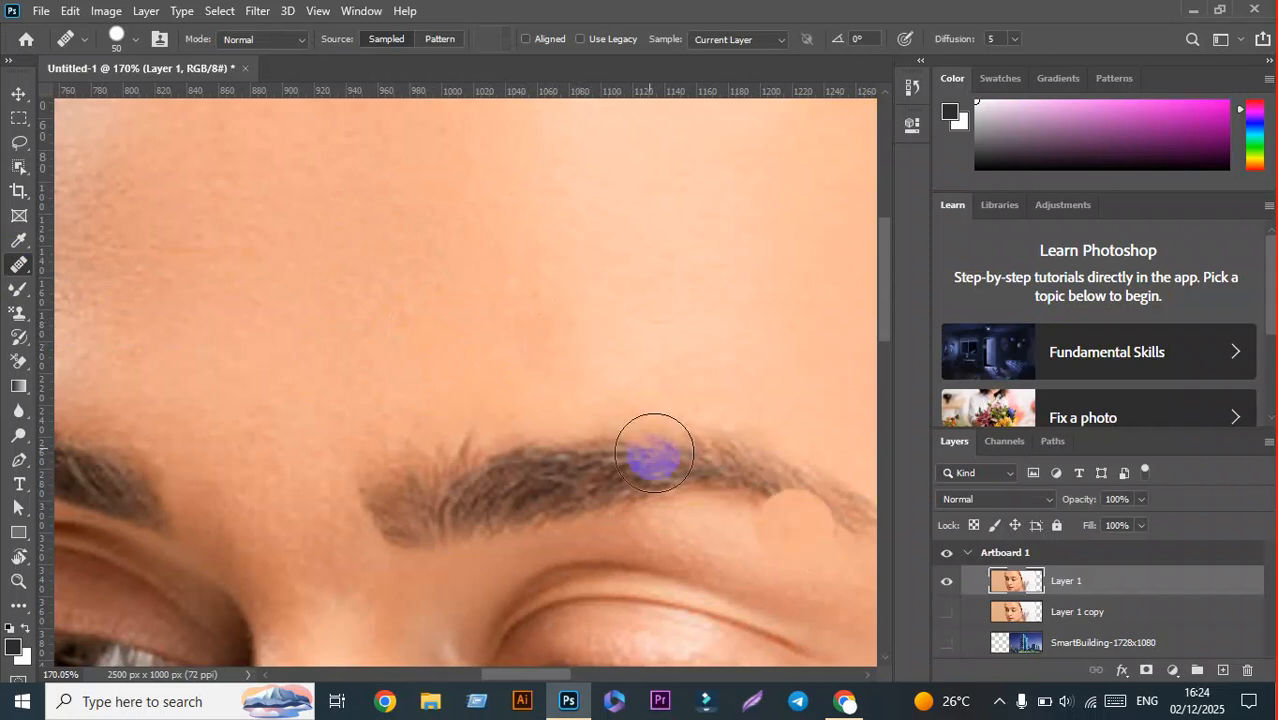
Step: Reduce the Healing Brush to 40 px and remove the bump beyond the eyebrow's tail, sampling the clear skin above it
scroll(237, 260, "down", 5)
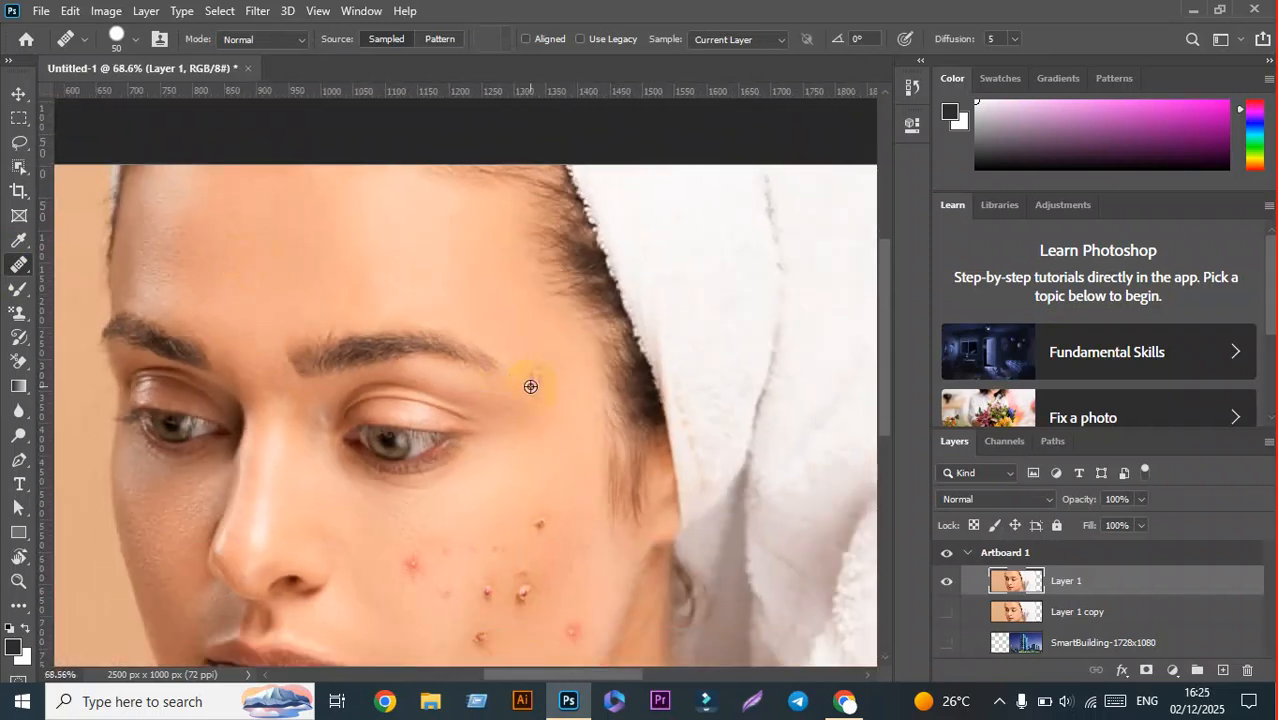
scroll(560, 390, "up", 5)
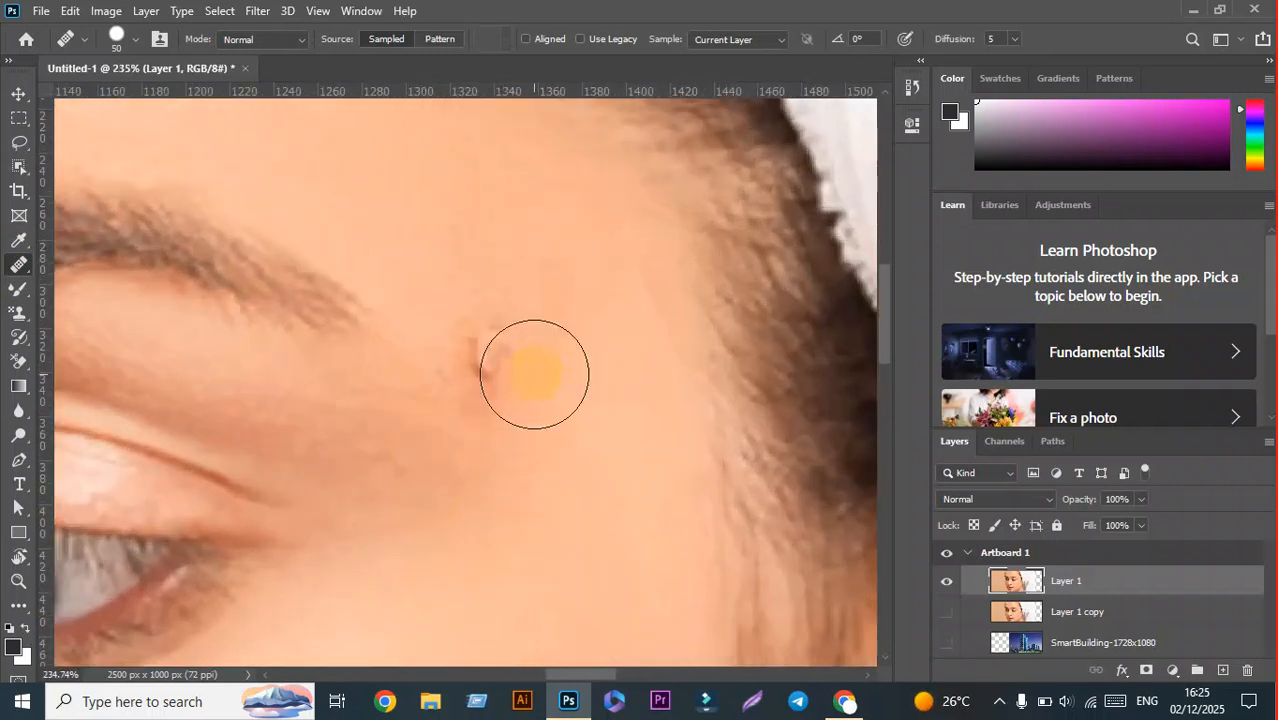
key("bracketleft")
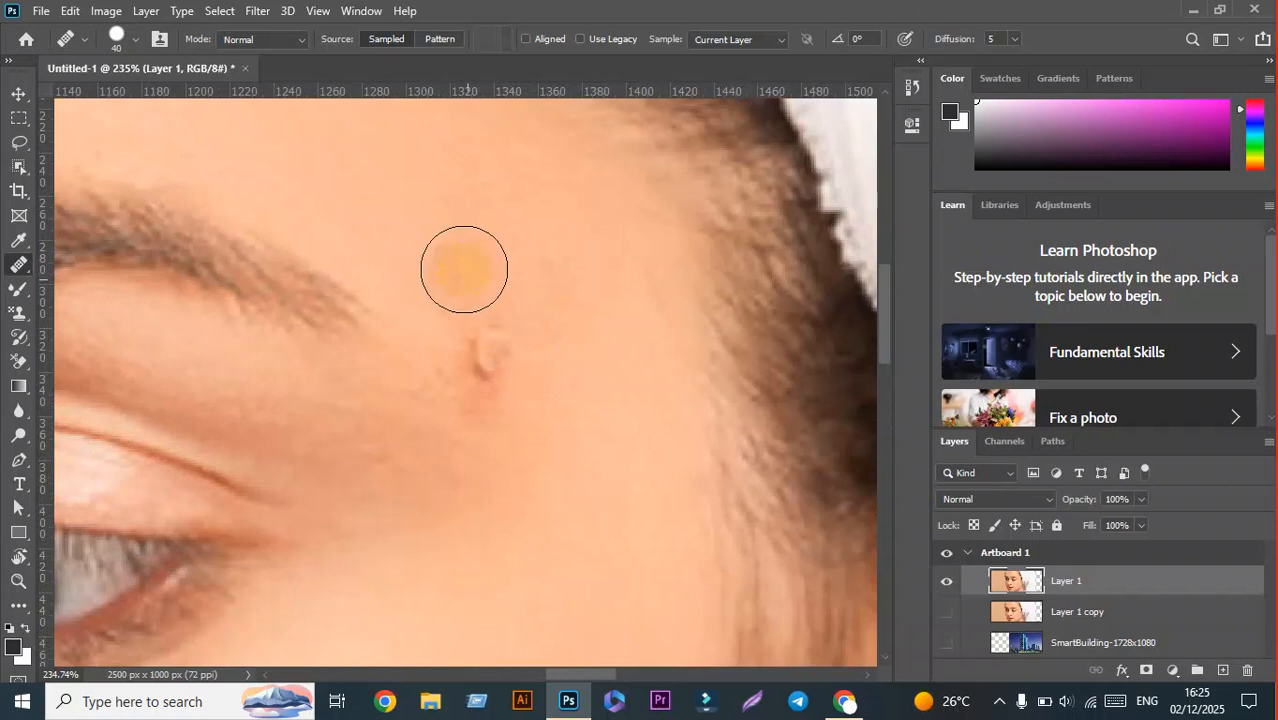
left_click(468, 238, "alt")
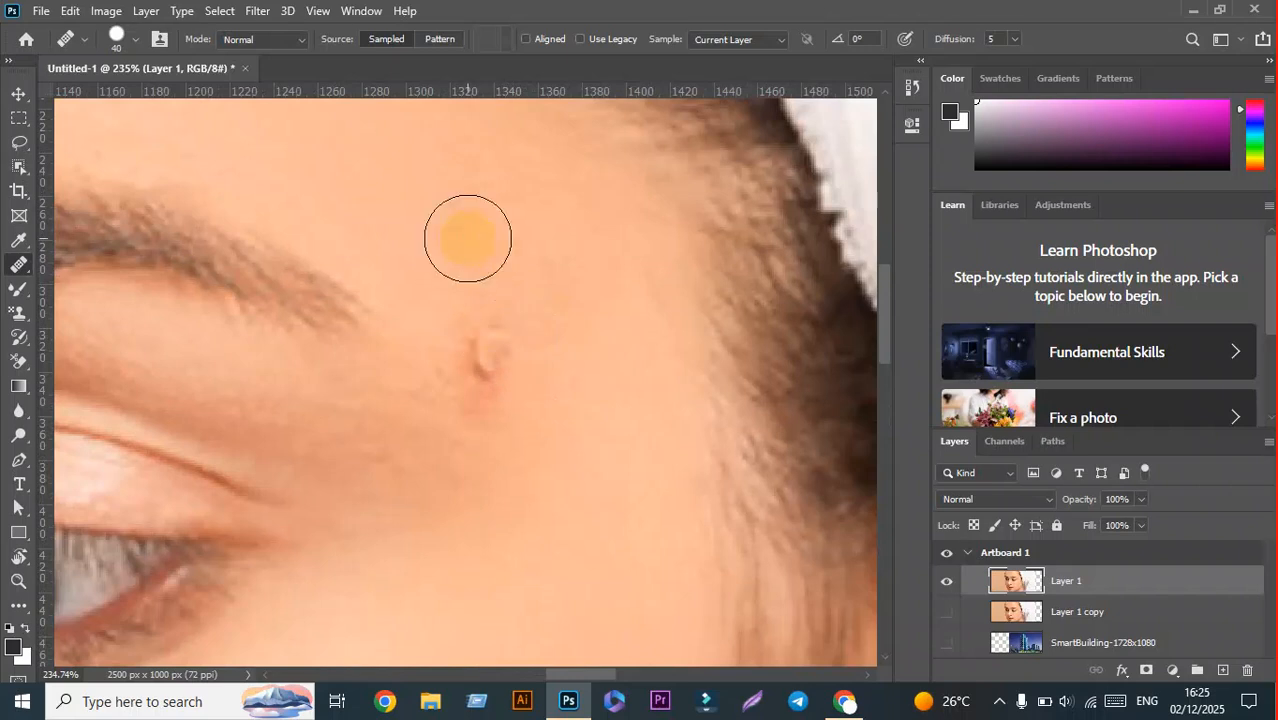
mouse_move(478, 340)
left_mouse_down()
mouse_move(481, 407)
mouse_move(481, 369)
mouse_move(486, 388)
mouse_move(502, 337)
mouse_move(498, 372)
left_mouse_up()
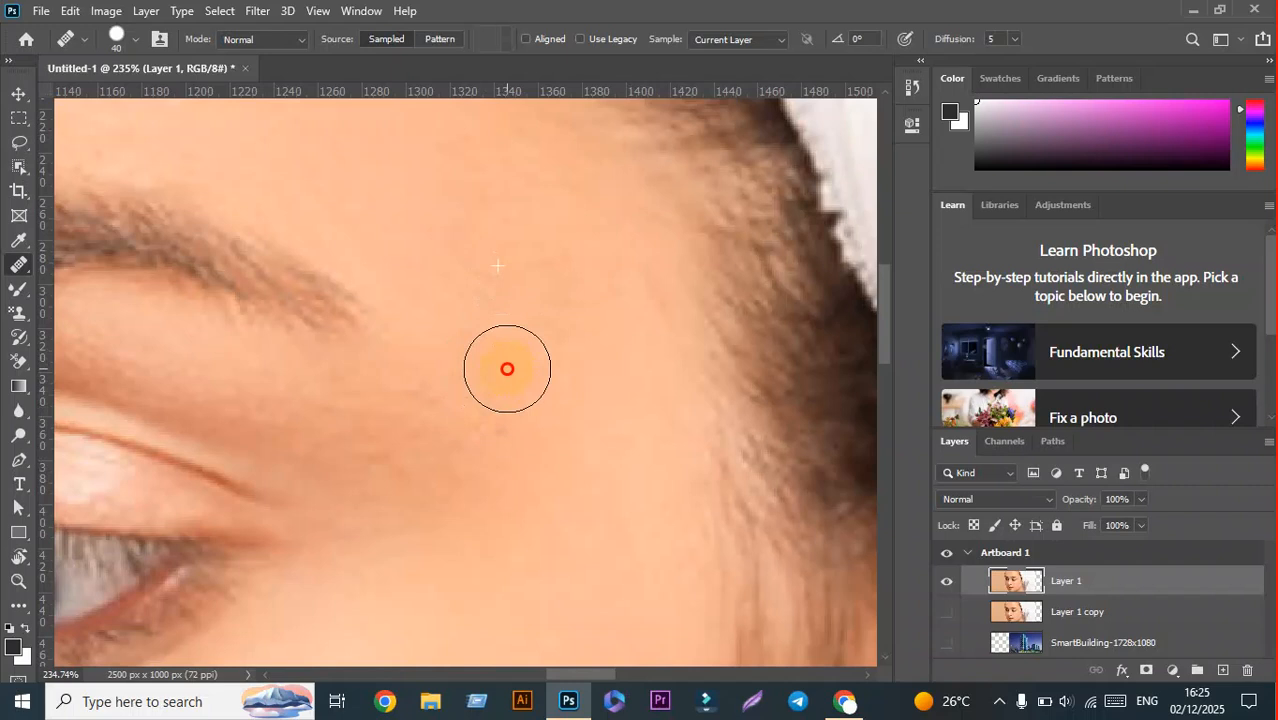
Step: Remove the small pimple on the upper cheek below the eye's outer corner with the 40 px Healing Brush, sampling clear skin nearby
left_click_drag(608, 424, 576, 177)
left_click(471, 528)
mouse_move(471, 528)
left_mouse_down()
mouse_move(556, 262)
mouse_move(558, 278)
left_mouse_up()
left_click_drag(632, 326, 592, 449)
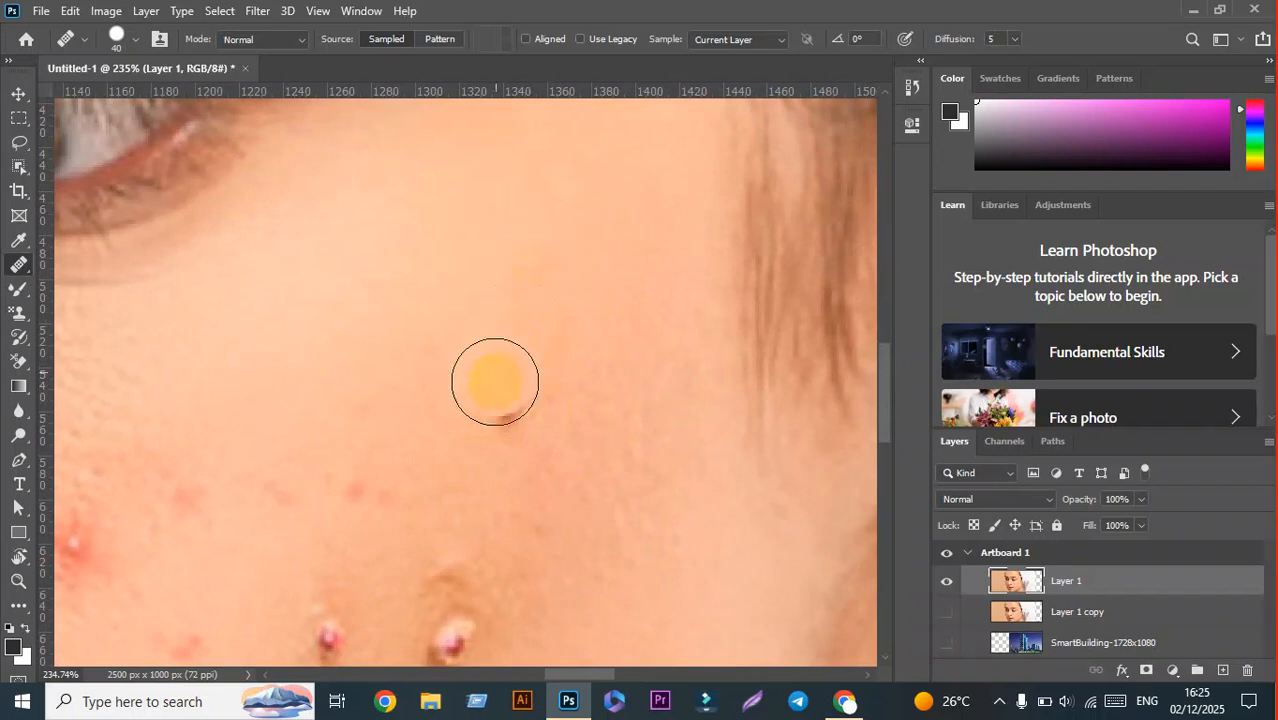
mouse_move(496, 400)
left_mouse_down()
mouse_move(521, 398)
mouse_move(519, 379)
mouse_move(540, 375)
mouse_move(426, 389)
left_mouse_up()
scroll(577, 452, "down", 5)
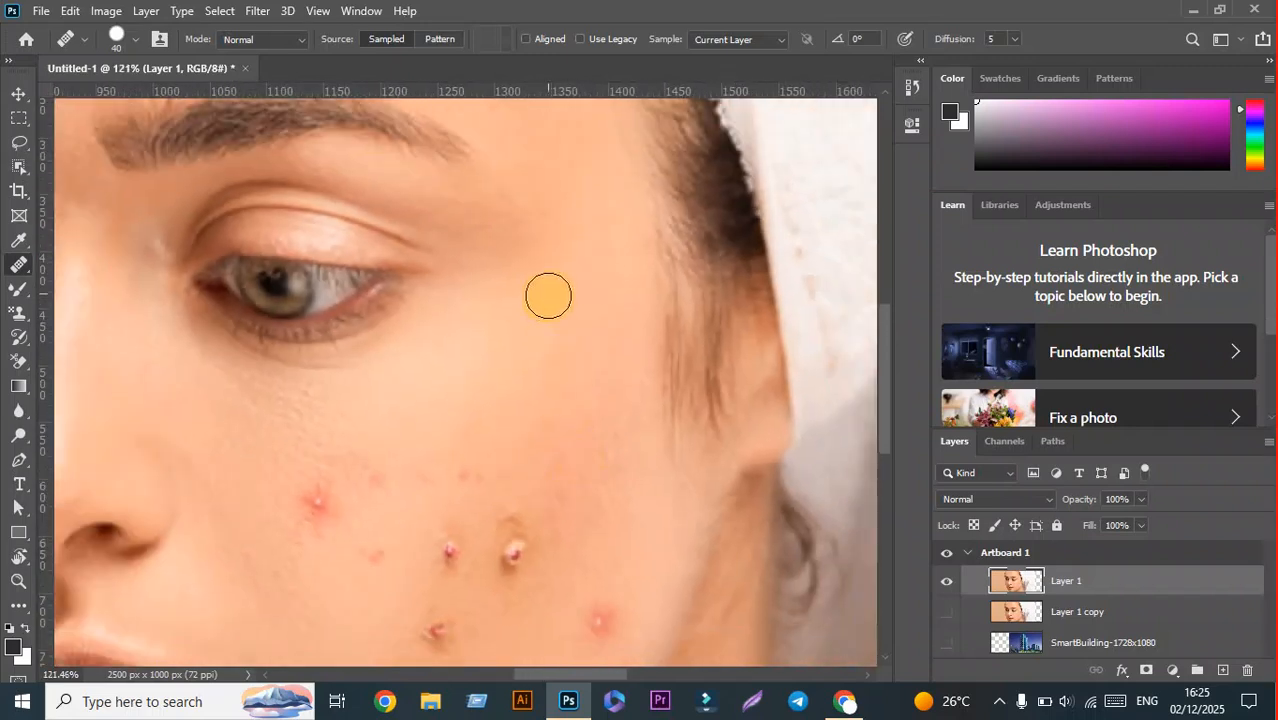
Step: Try painting a copy of the eye onto the cheek directly below it with the Healing Brush, and undo it
mouse_move(432, 385)
left_mouse_down()
mouse_move(293, 407)
mouse_move(275, 385)
mouse_move(299, 374)
mouse_move(313, 393)
mouse_move(405, 430)
left_mouse_up()
mouse_move(390, 455)
left_mouse_down()
mouse_move(278, 438)
mouse_move(237, 449)
mouse_move(219, 404)
mouse_move(273, 398)
mouse_move(211, 403)
mouse_move(200, 427)
mouse_move(188, 415)
mouse_move(216, 387)
mouse_move(184, 401)
mouse_move(233, 454)
mouse_move(388, 455)
mouse_move(372, 404)
mouse_move(300, 388)
mouse_move(218, 419)
mouse_move(260, 475)
mouse_move(305, 489)
mouse_move(200, 465)
mouse_move(392, 501)
mouse_move(447, 440)
mouse_move(352, 491)
mouse_move(157, 400)
left_mouse_up()
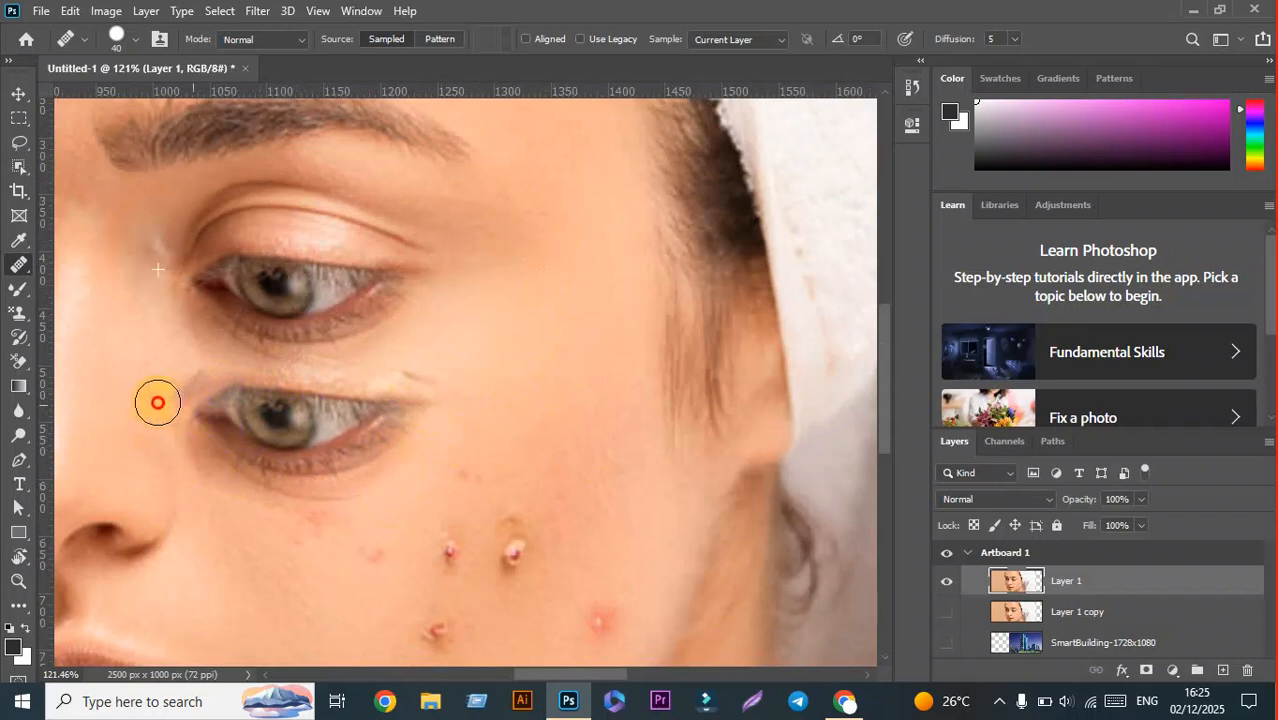
scroll(530, 352, "down", 5)
key("ctrl+z")
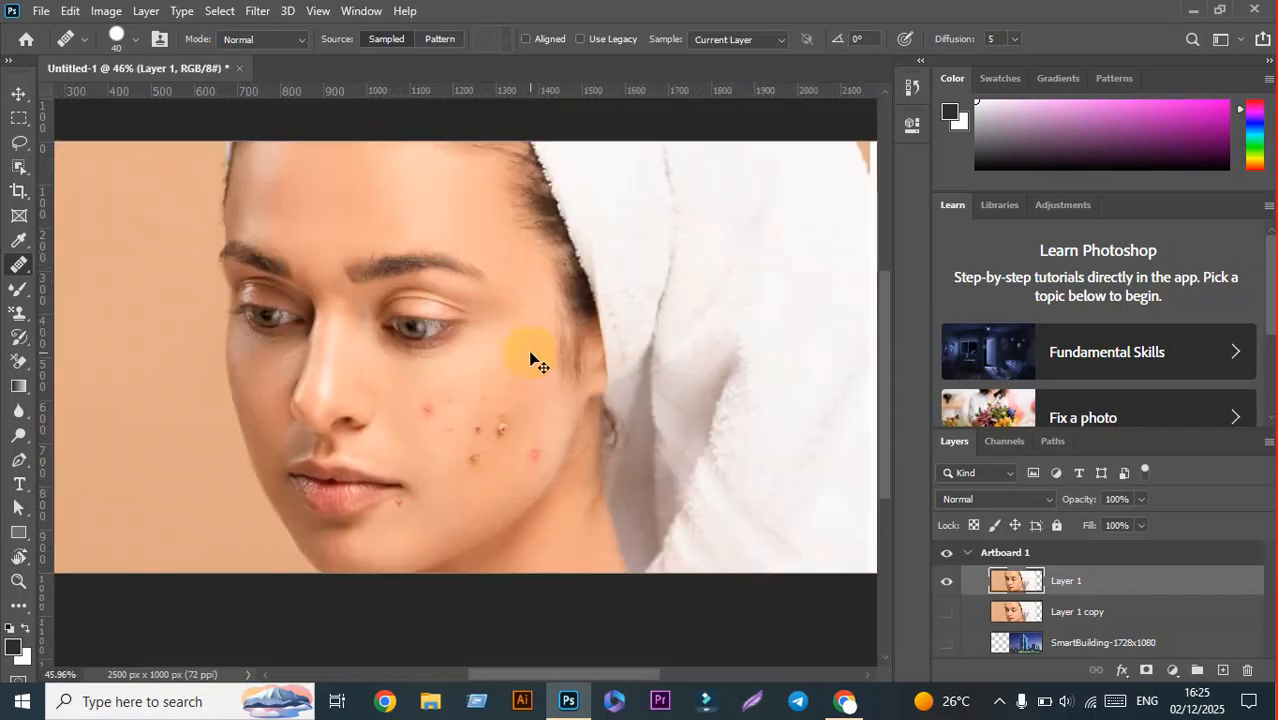
Step: Paint over the cheek's pimple cluster with the 40 px Healing Brush, using the blemished skin just above as the source
scroll(406, 353, "up", 2)
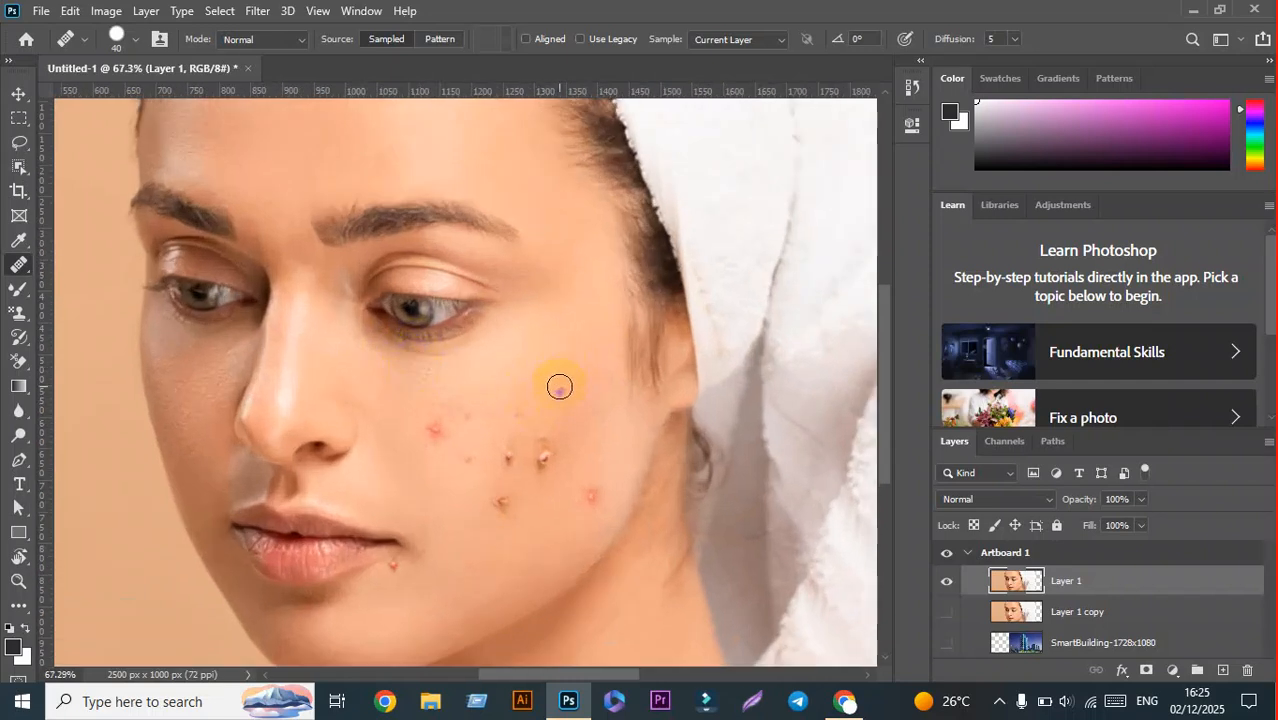
left_click_drag(550, 464, 531, 483)
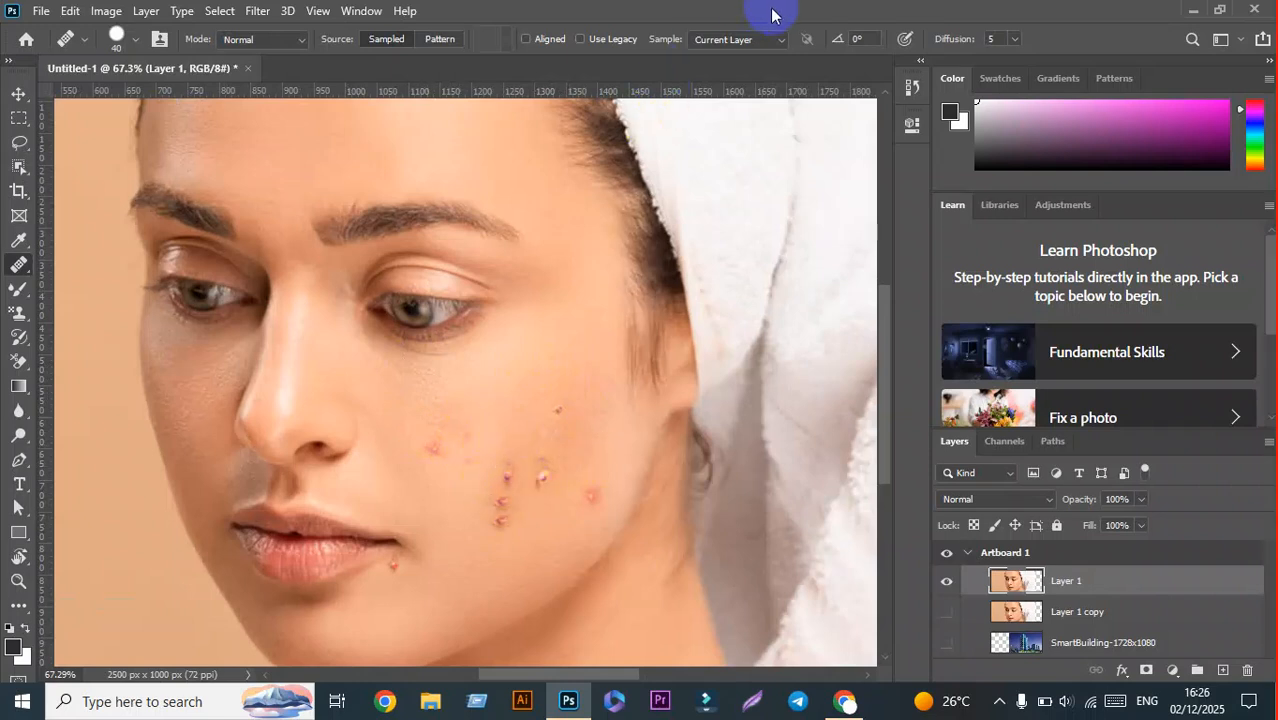
right_click(20, 266)
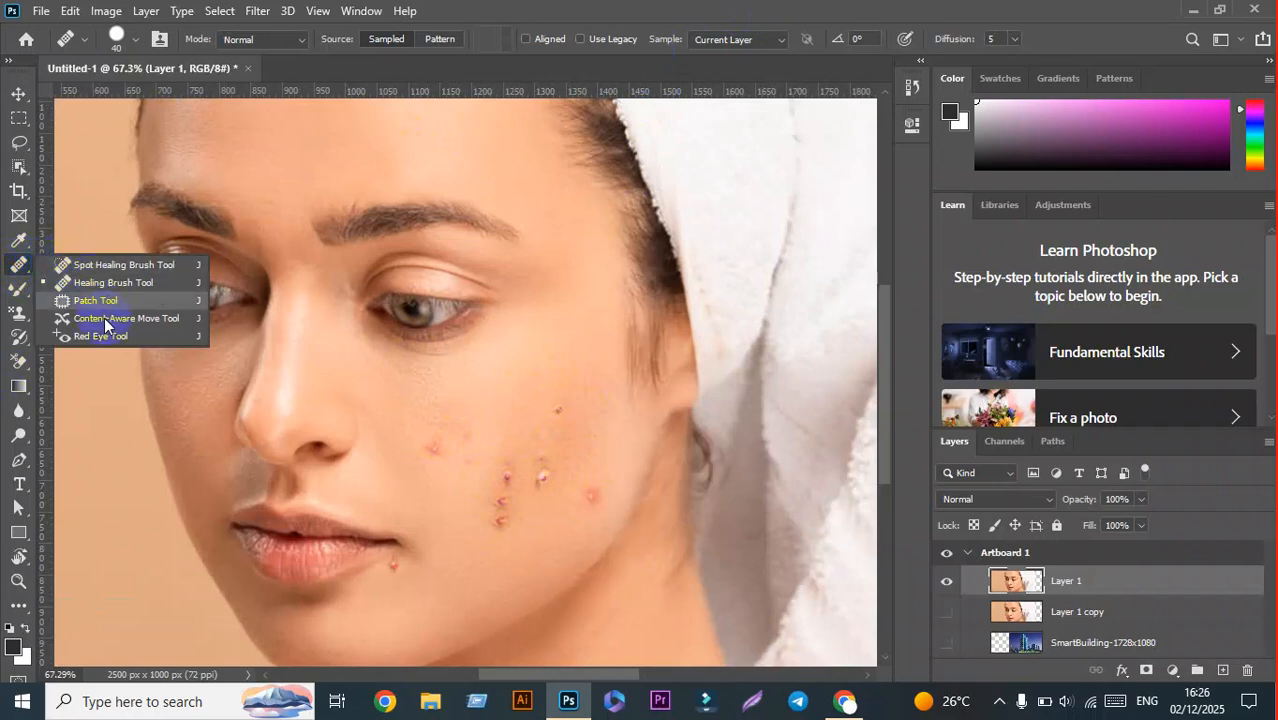
left_click(16, 265)
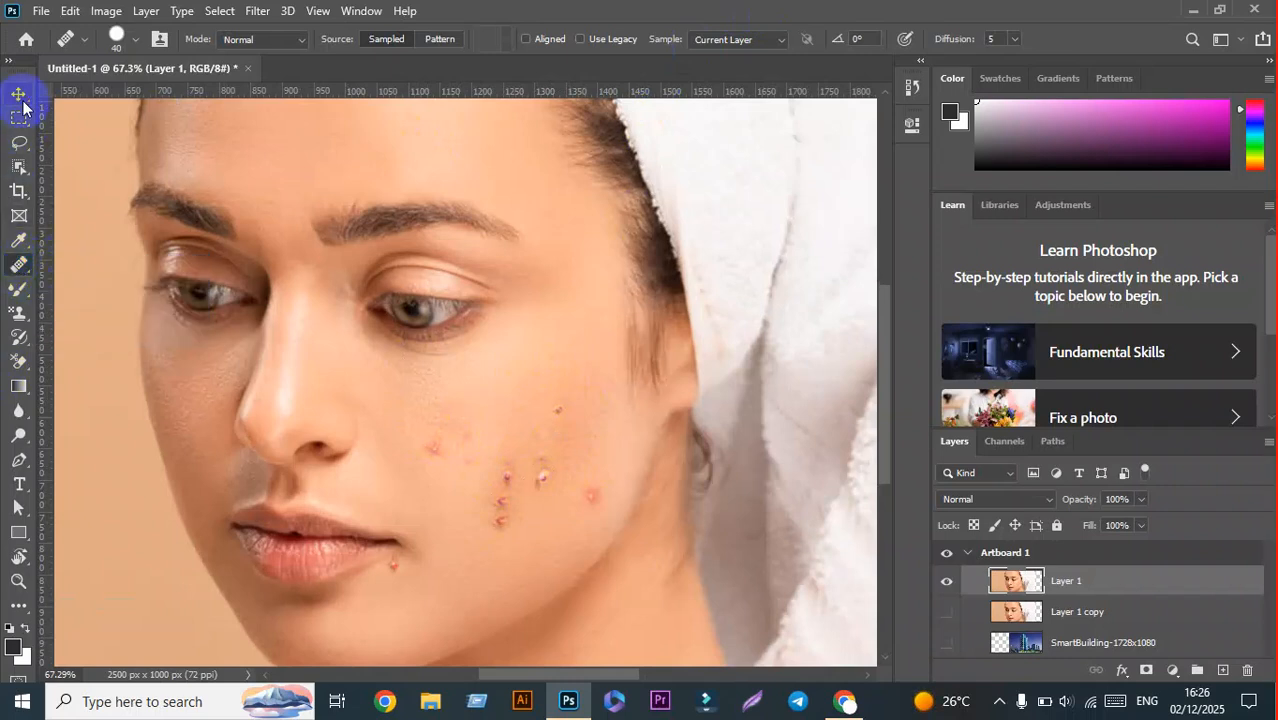